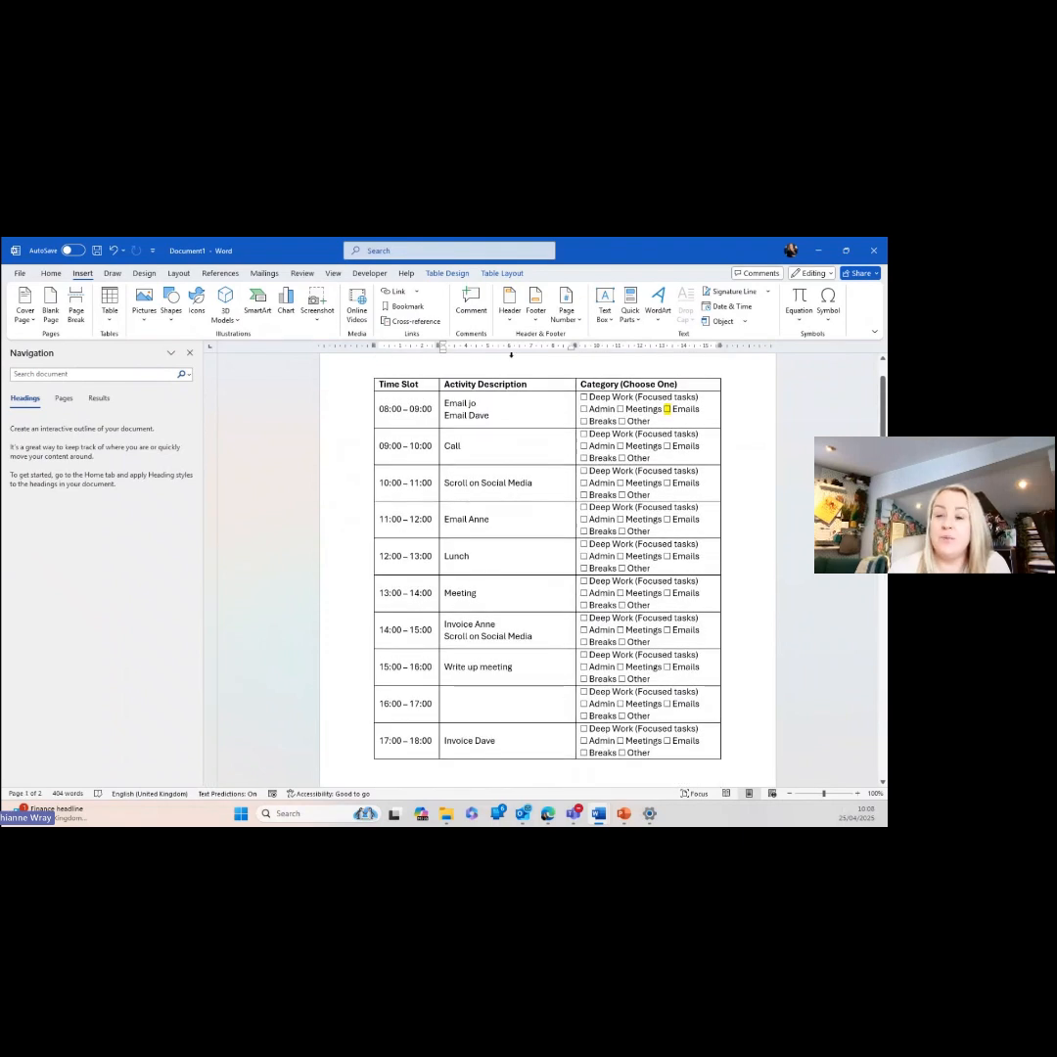
- Review the activity entries in both time-tracking tables, from the daily tasks on page 1 to the planned blocks on page 2
{"action": "left_click", "coordinate": [505, 413]}
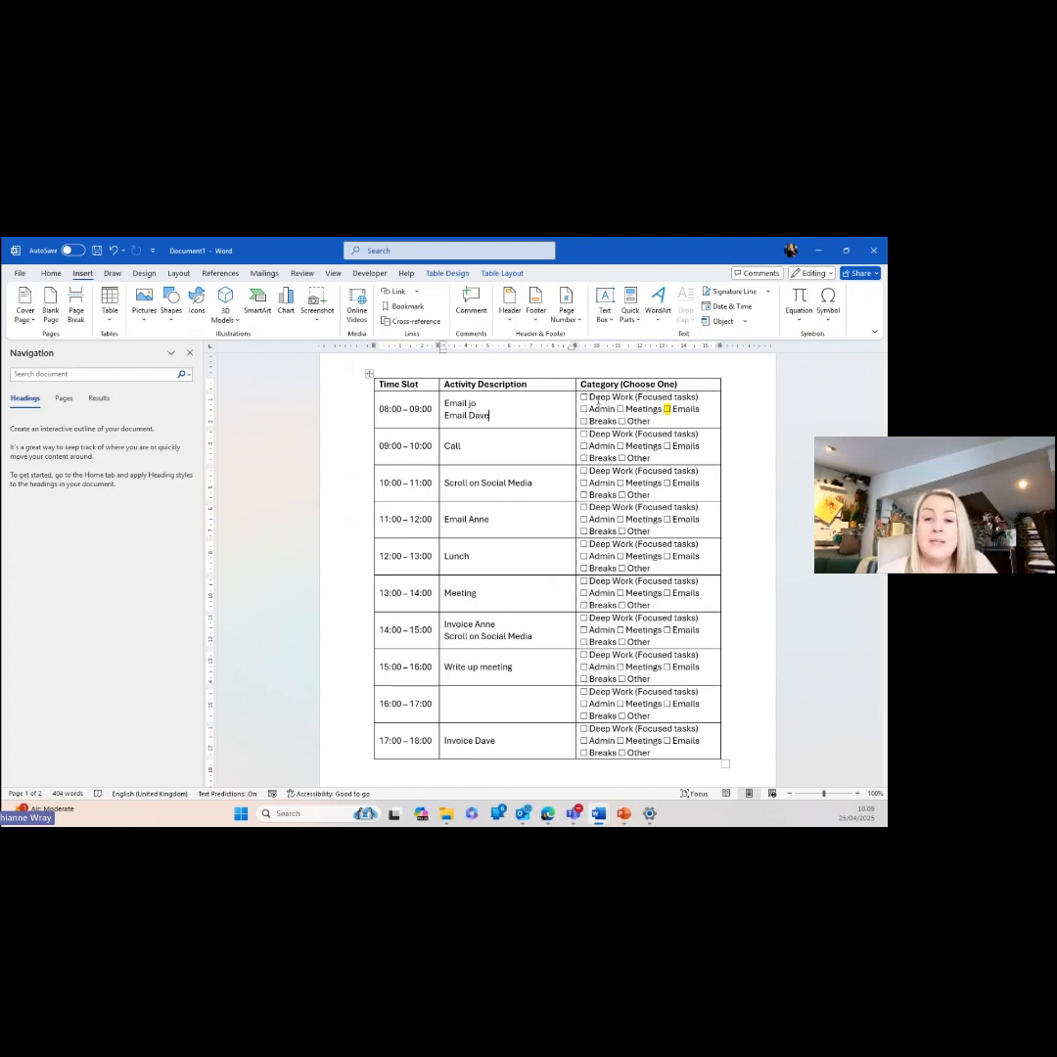
{"action": "scroll", "coordinate": [524, 468], "scroll_direction": "down", "scroll_amount": 8}
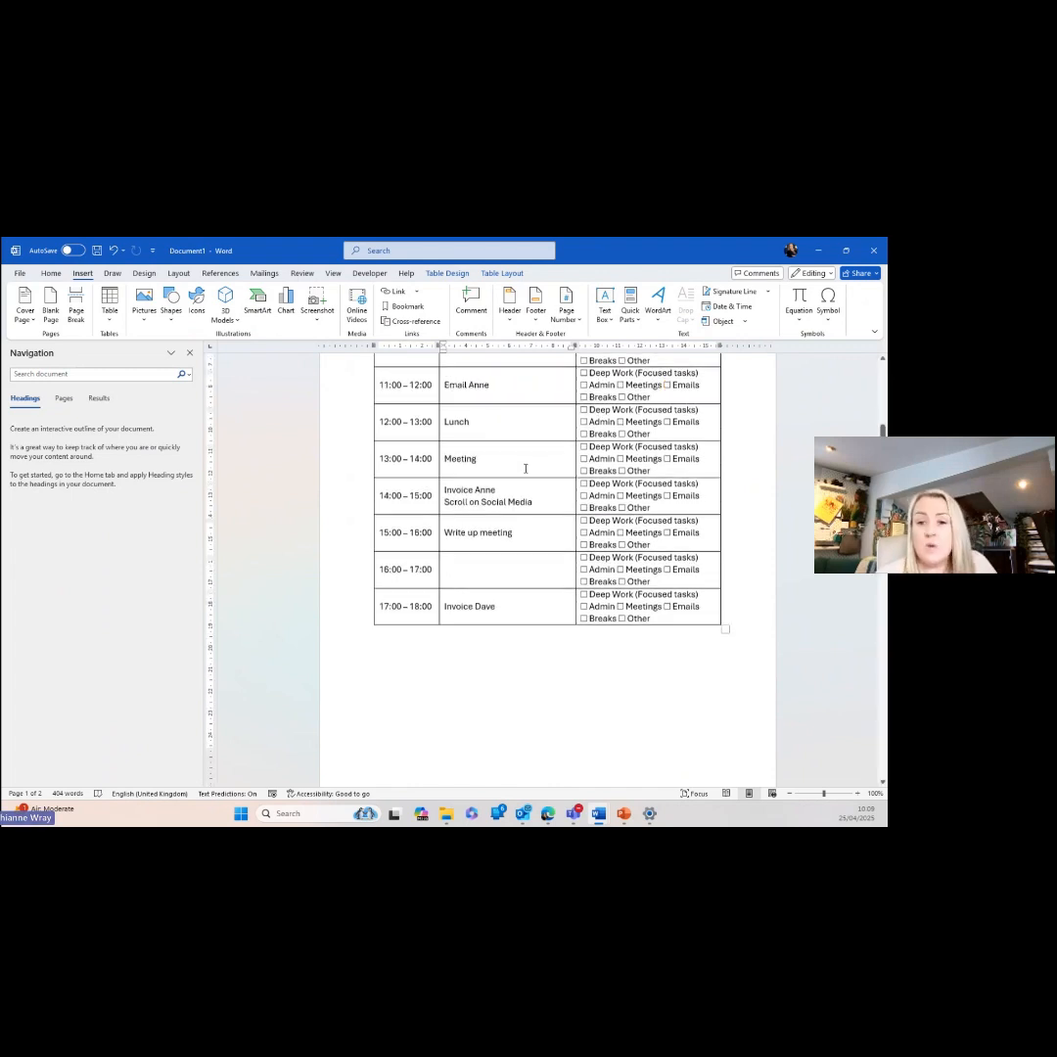
{"action": "scroll", "coordinate": [525, 469], "scroll_direction": "down", "scroll_amount": 6}
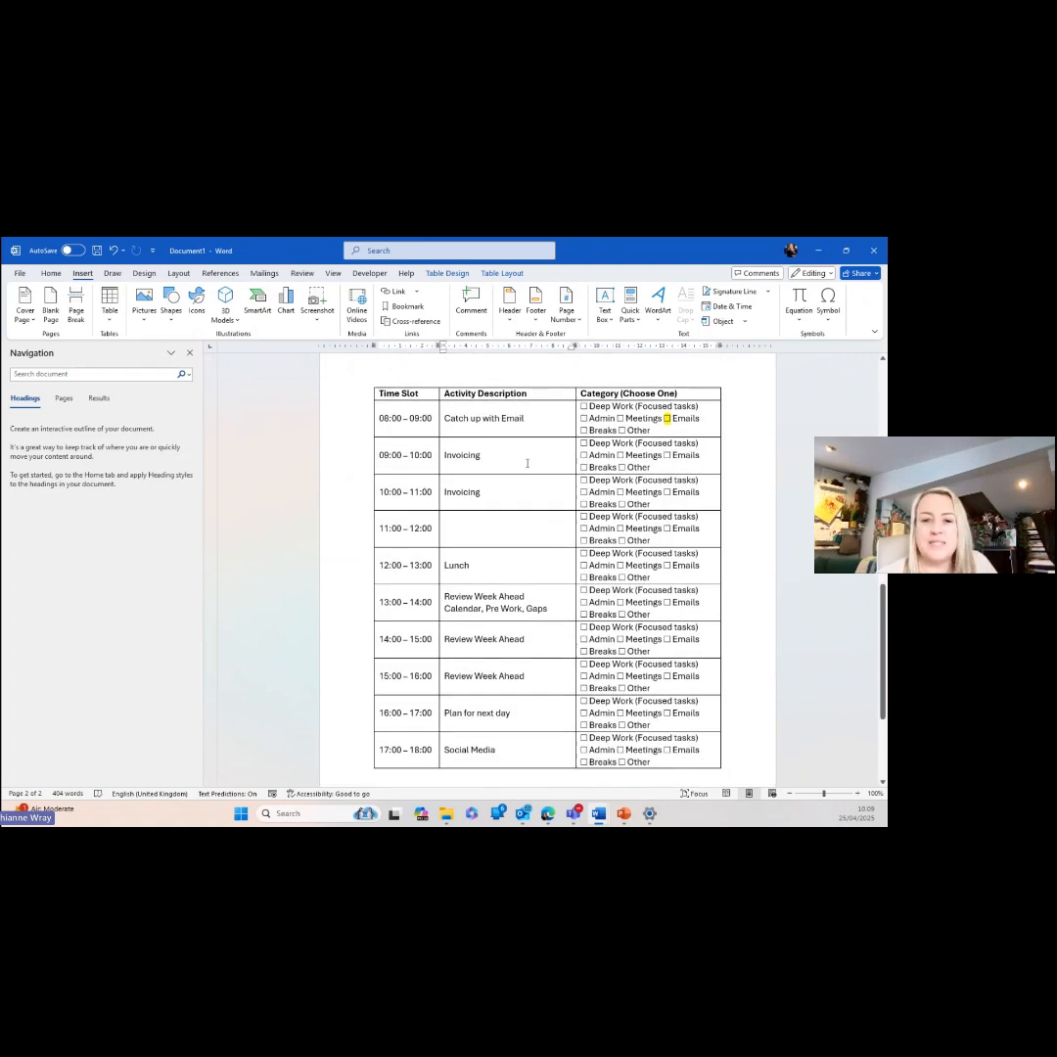
{"action": "left_click", "coordinate": [540, 419]}
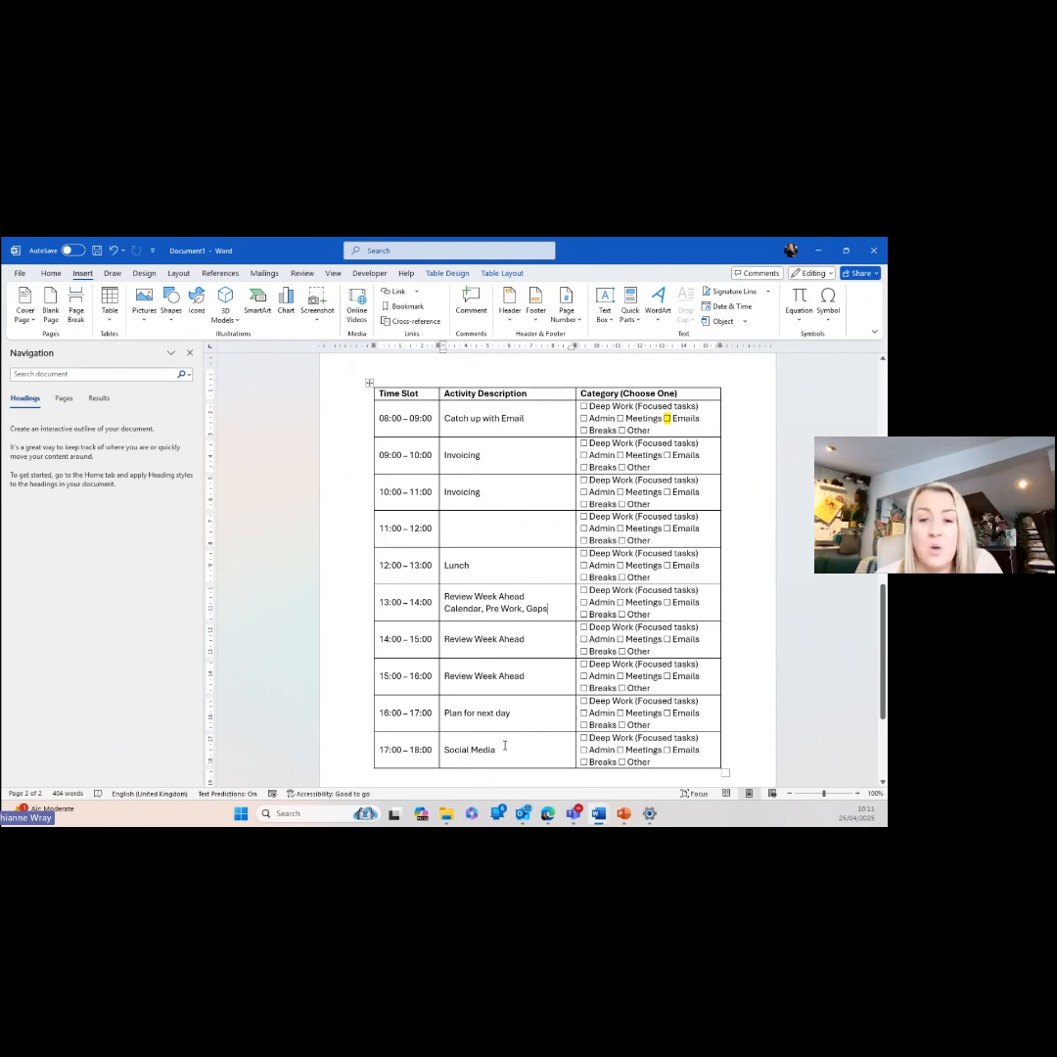
{"action": "left_click", "coordinate": [540, 416]}
{"action": "left_click", "coordinate": [531, 465]}
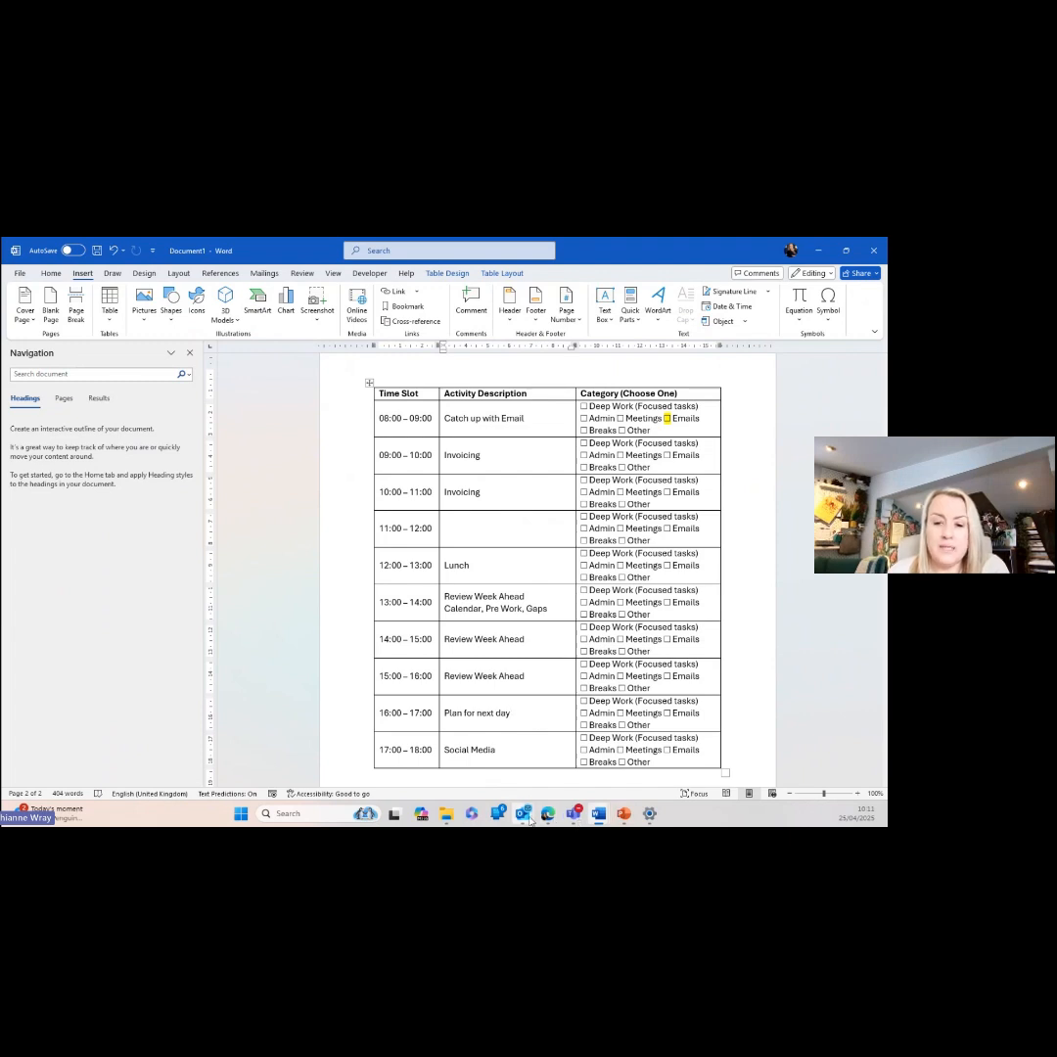
- Switch to the Outlook calendar and close the To Do pane
{"action": "mouse_move", "coordinate": [523, 813]}
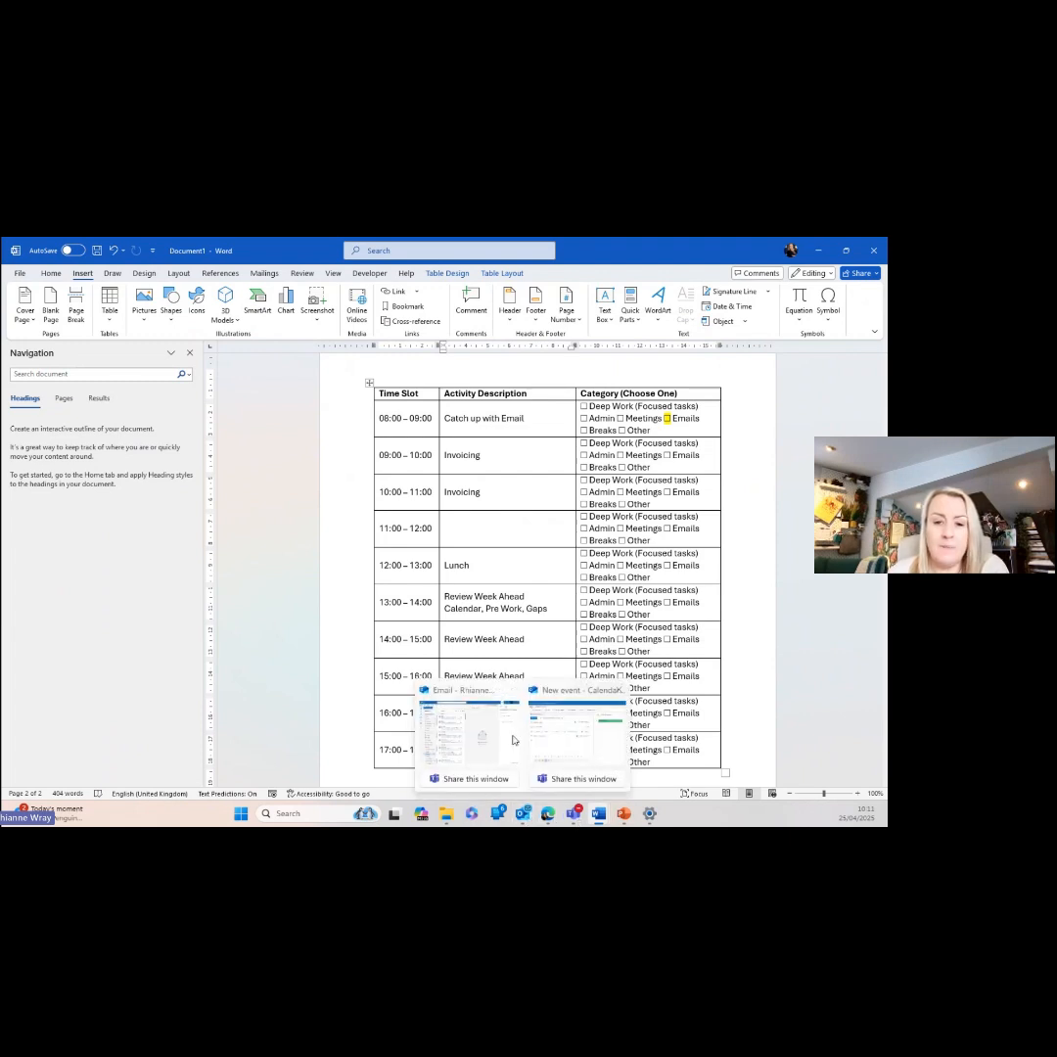
{"action": "left_click", "coordinate": [516, 782]}
{"action": "left_click", "coordinate": [13, 302]}
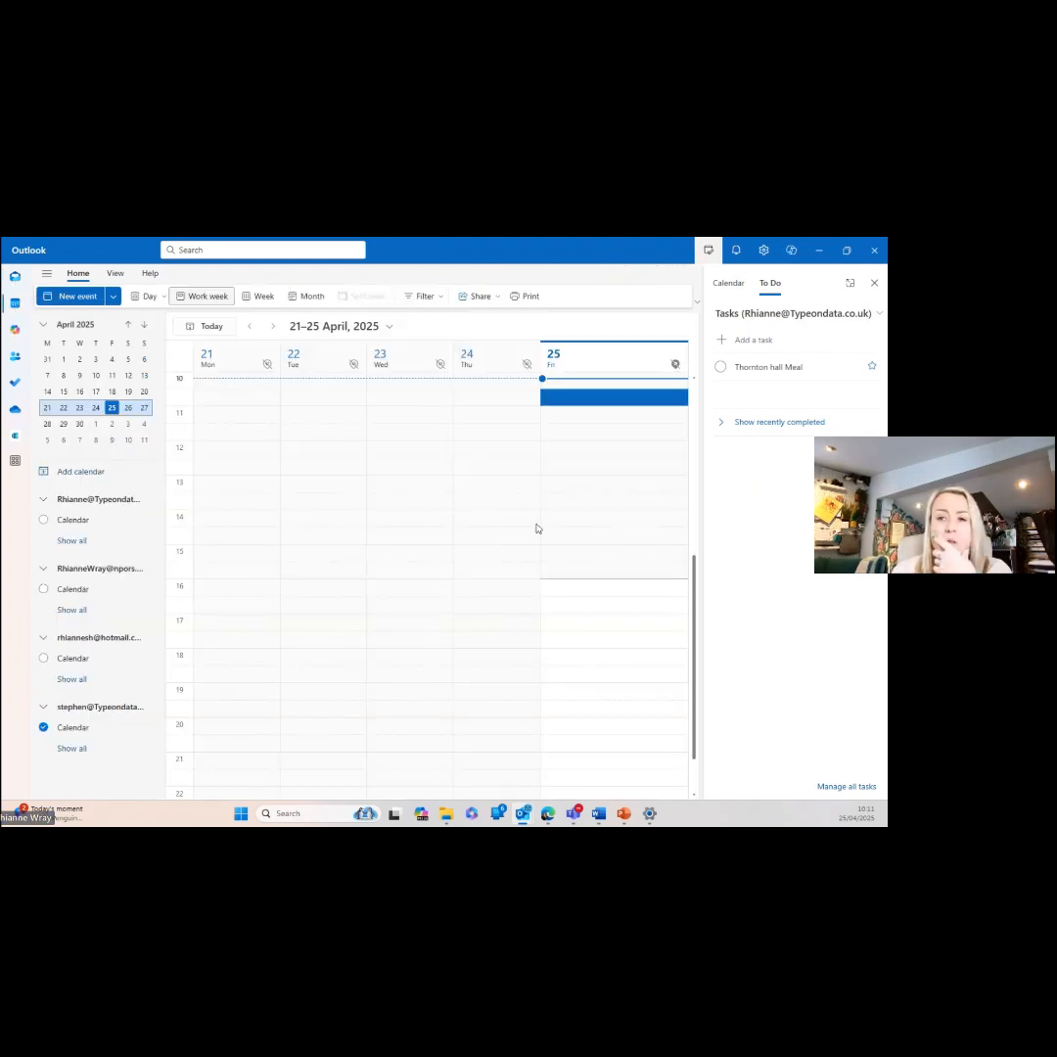
{"action": "left_click", "coordinate": [880, 284]}
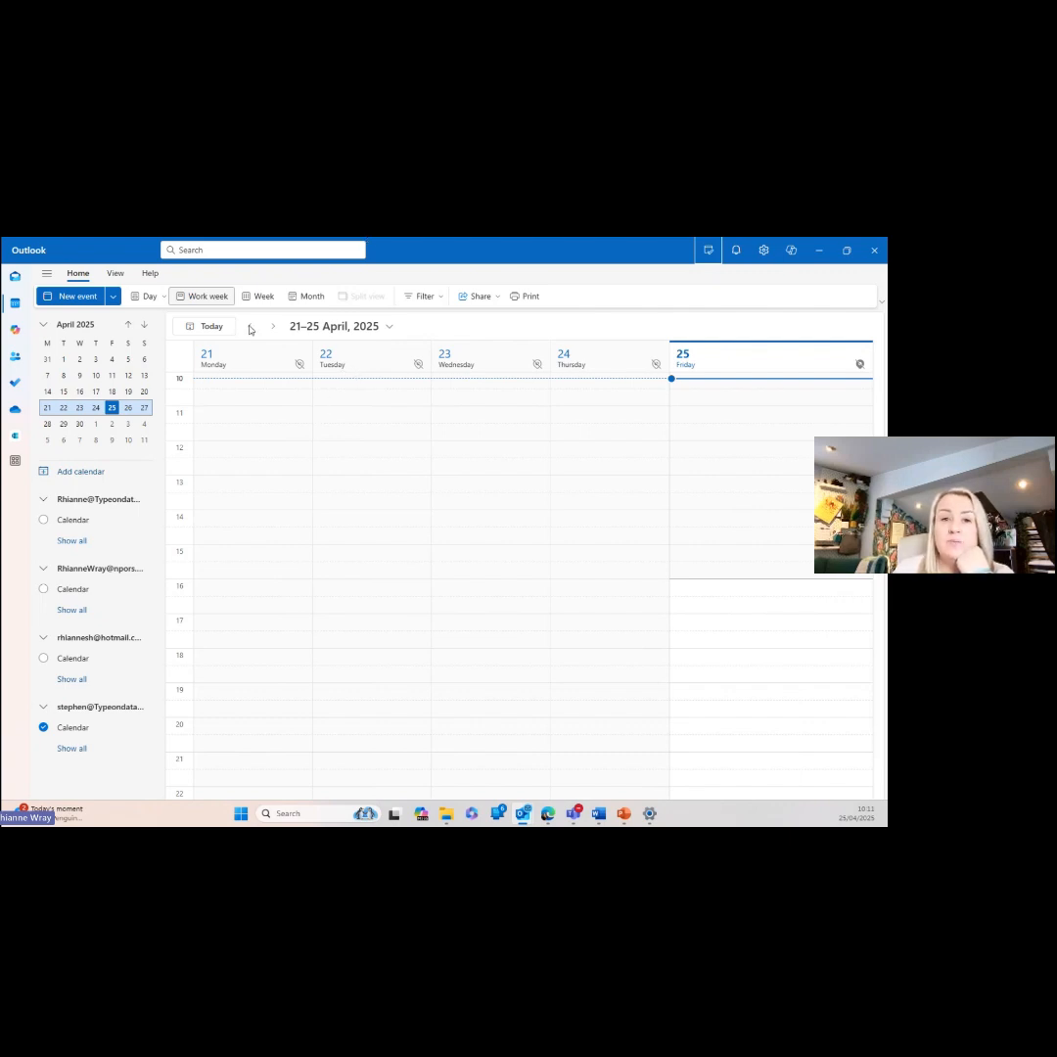
- Show the calendar for a single day and view the day-count options, dismissing the hybrid work tip and the work hours settings
{"action": "left_click", "coordinate": [147, 297]}
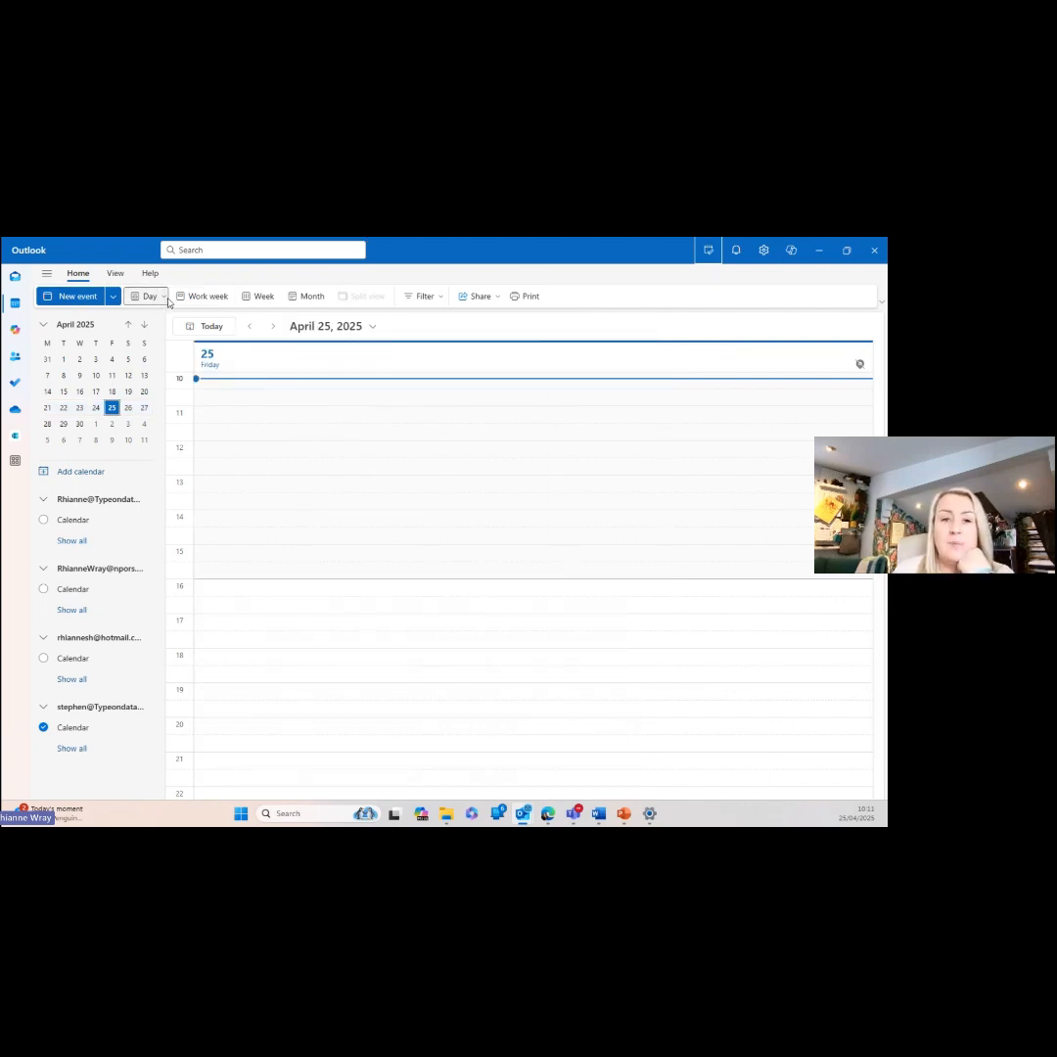
{"action": "left_click", "coordinate": [164, 297]}
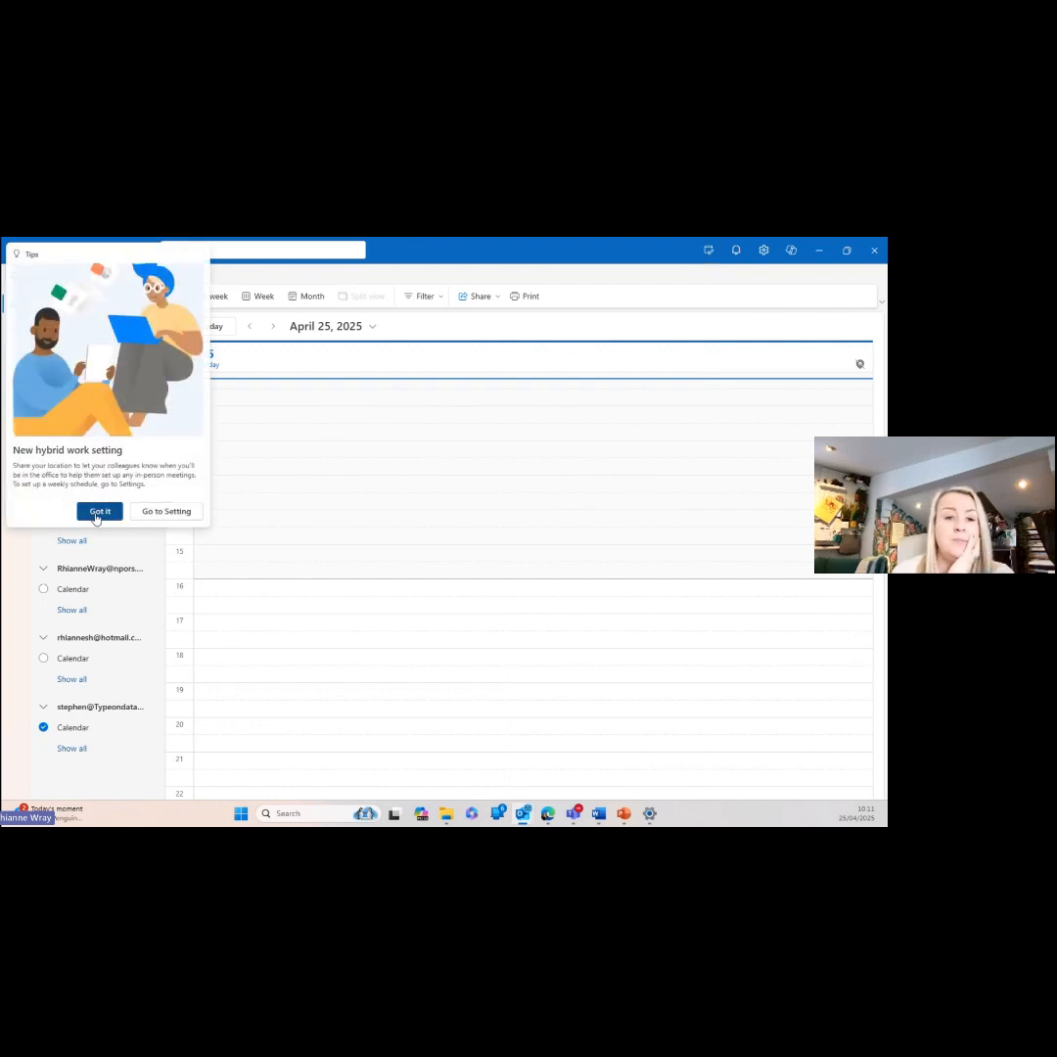
{"action": "left_click", "coordinate": [99, 510]}
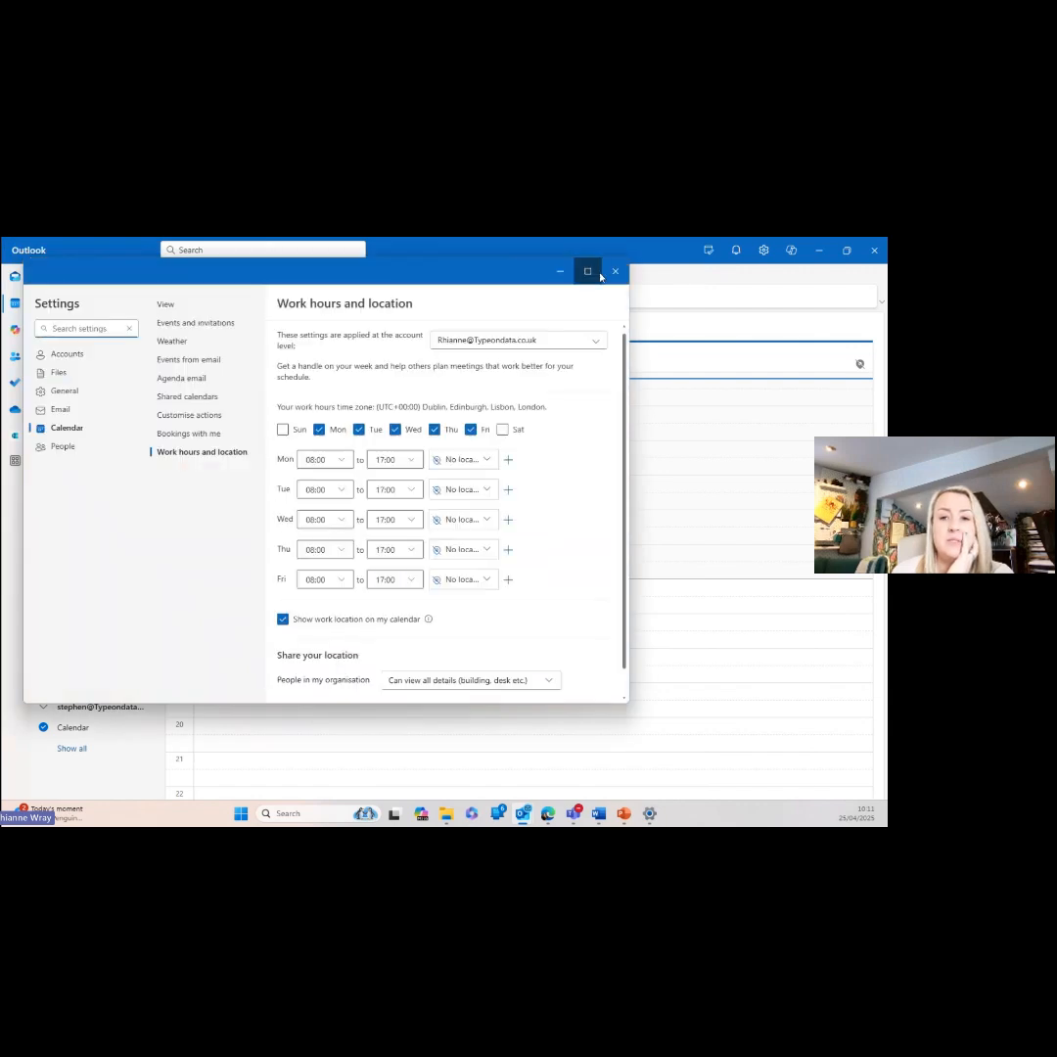
{"action": "left_click", "coordinate": [616, 271]}
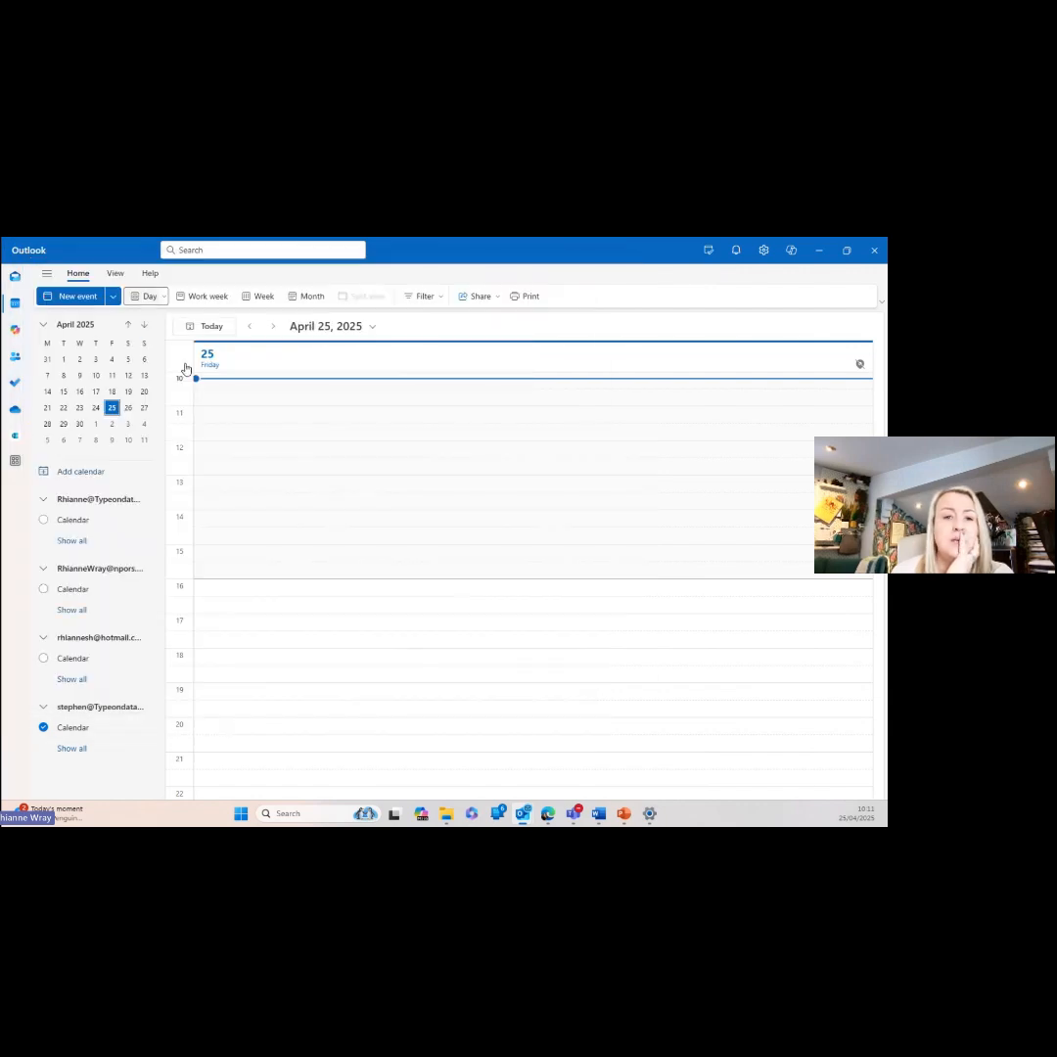
{"action": "left_click", "coordinate": [162, 296]}
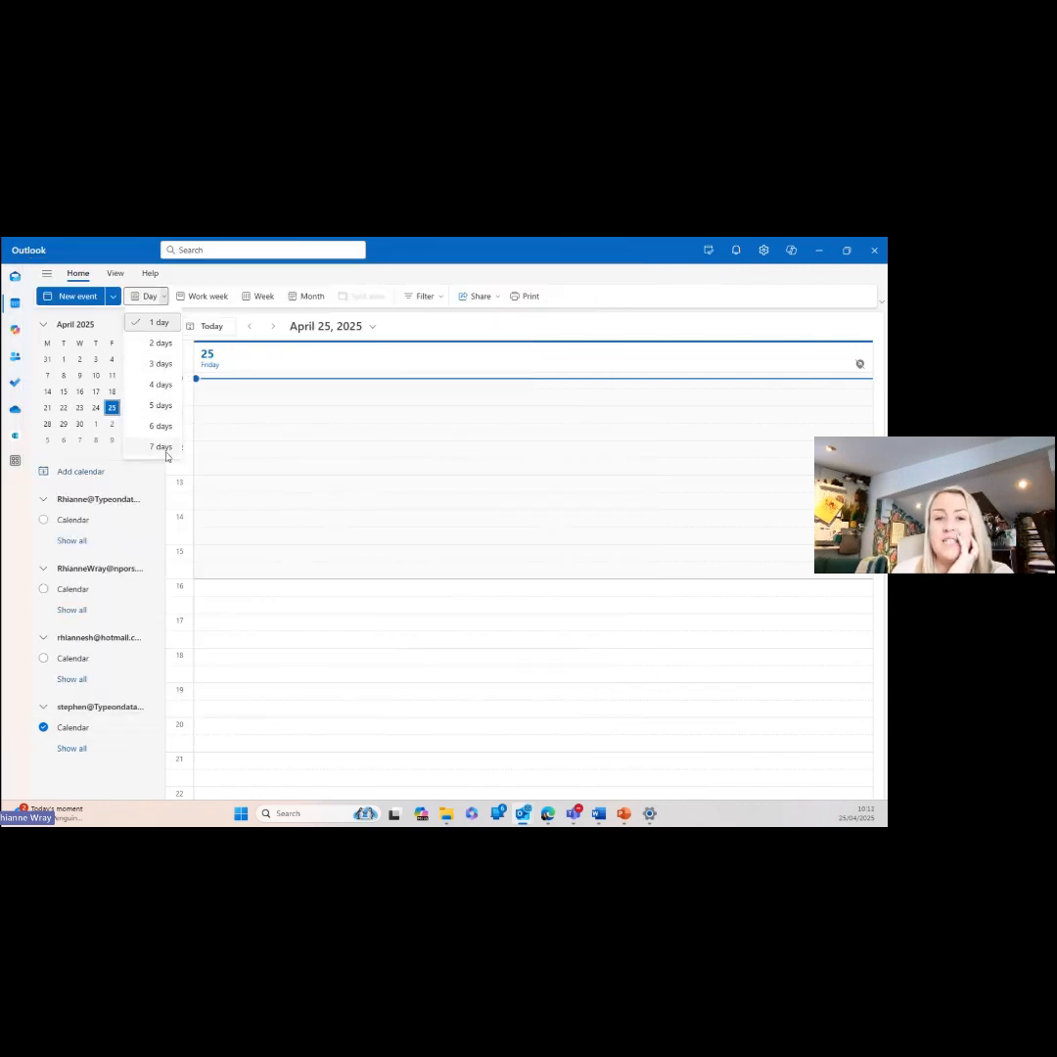
- Compare the work week, week and month layouts of the calendar, finishing in the month view
{"action": "left_click", "coordinate": [216, 299]}
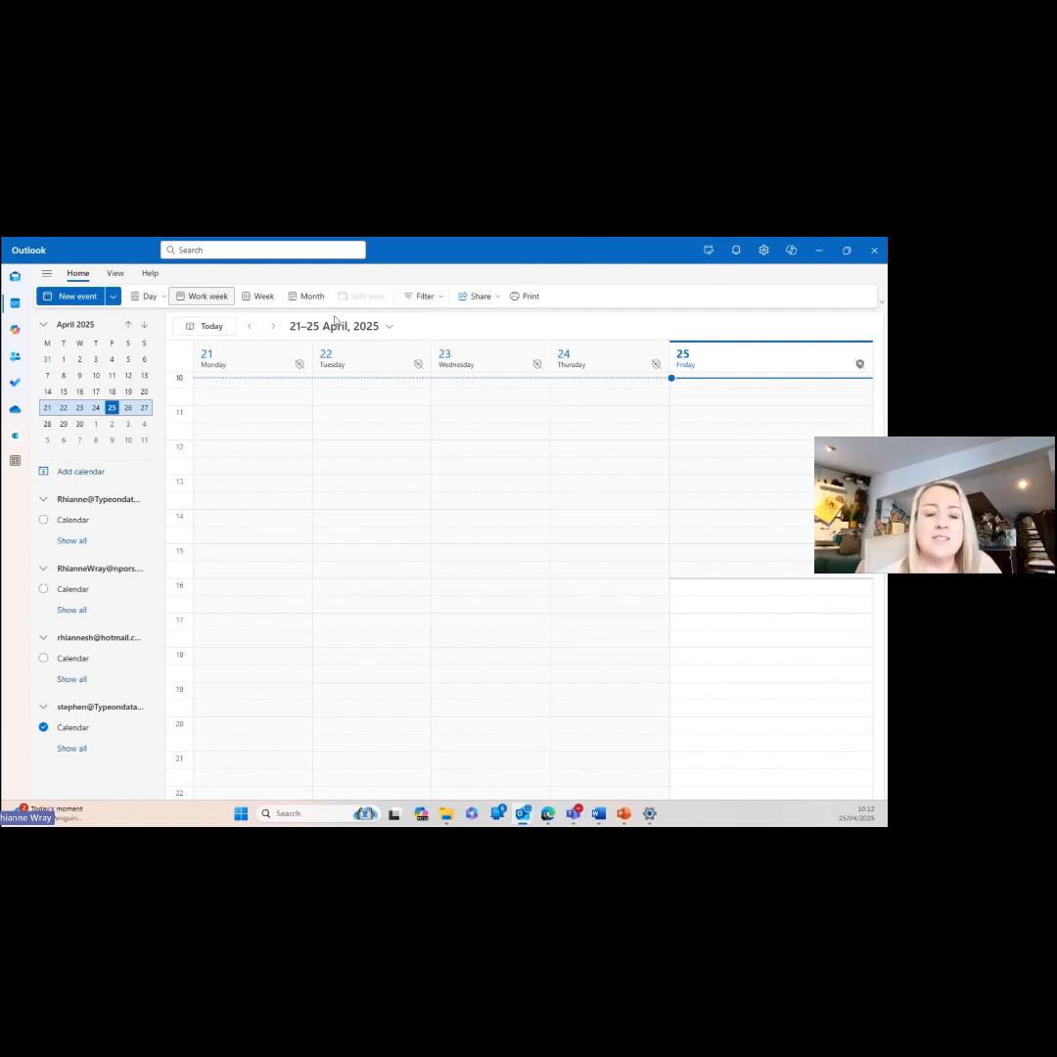
{"action": "left_click", "coordinate": [260, 296]}
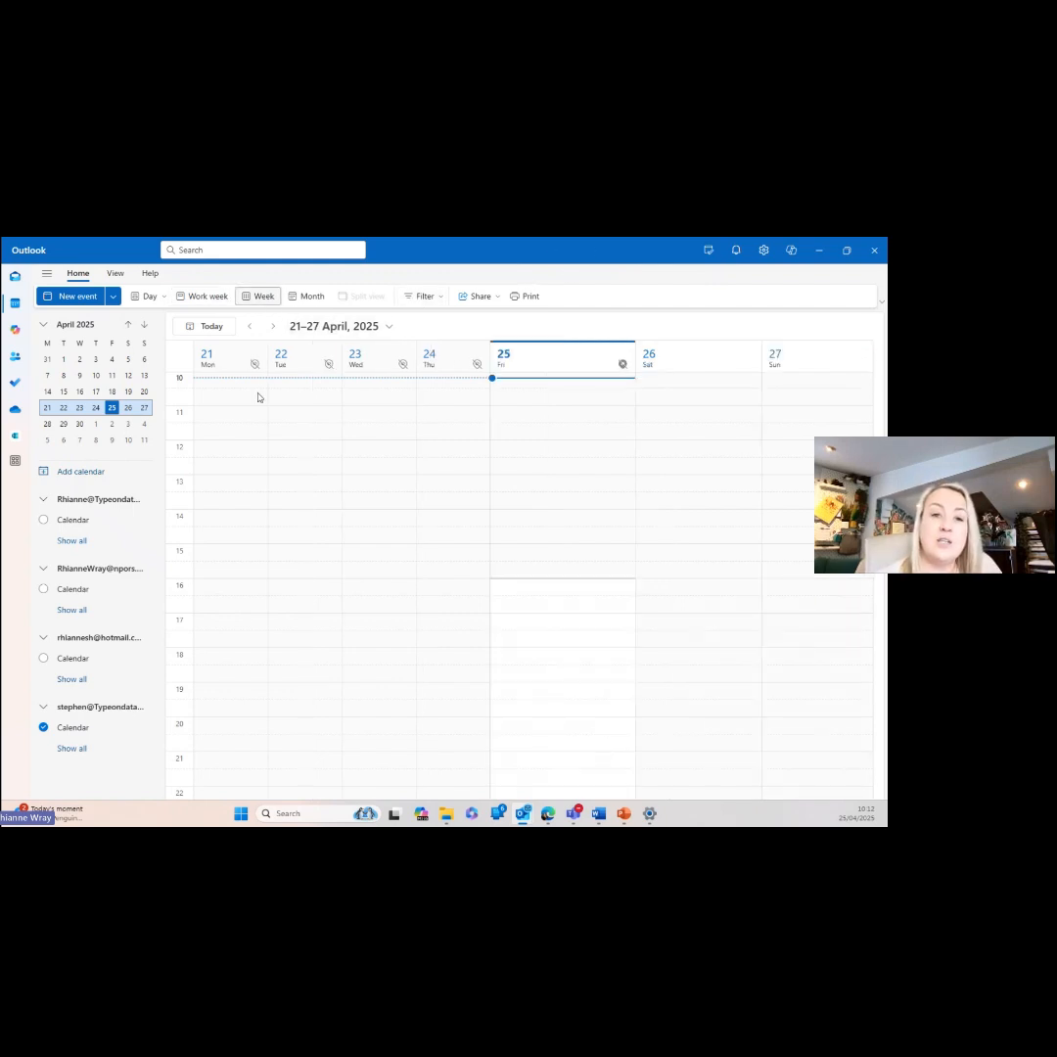
{"action": "left_click", "coordinate": [308, 296]}
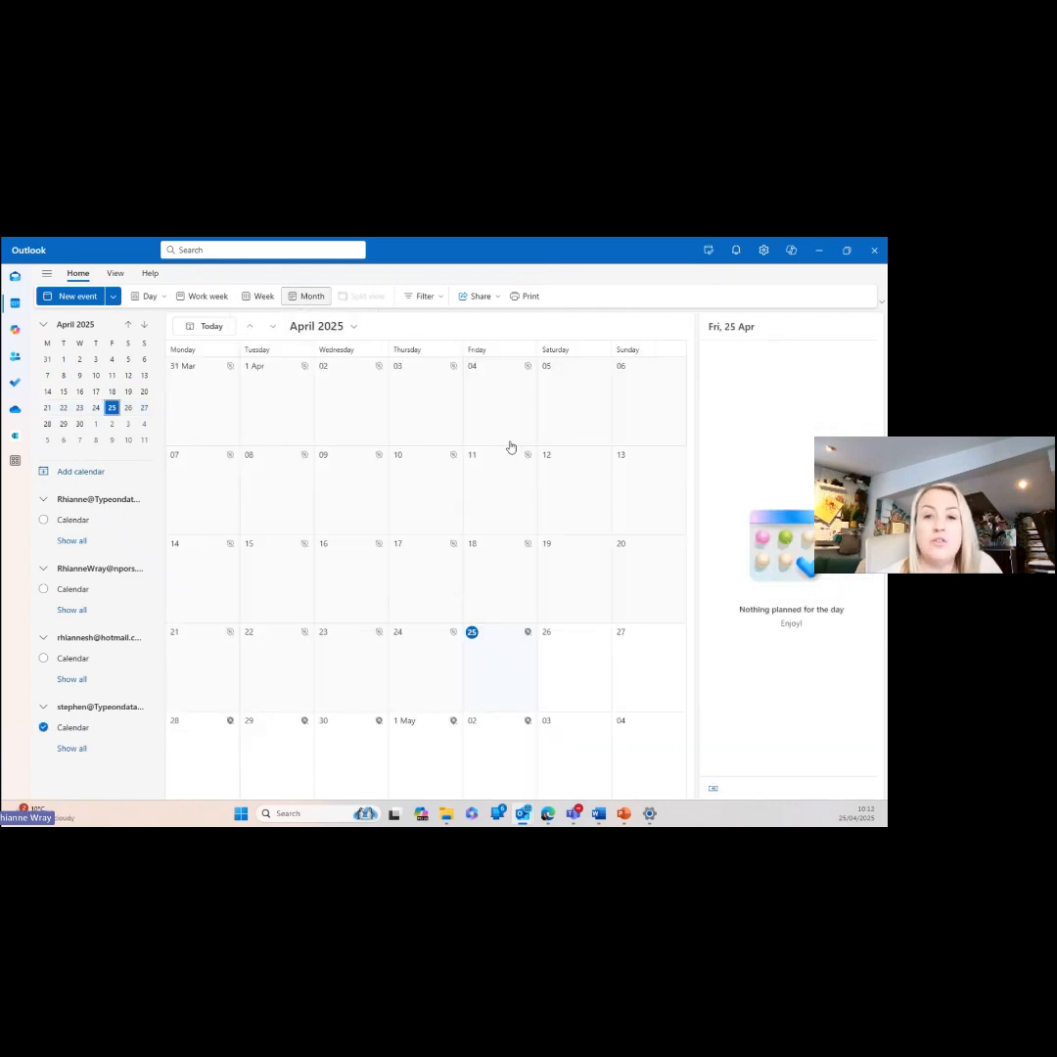
{"action": "left_click", "coordinate": [191, 299]}
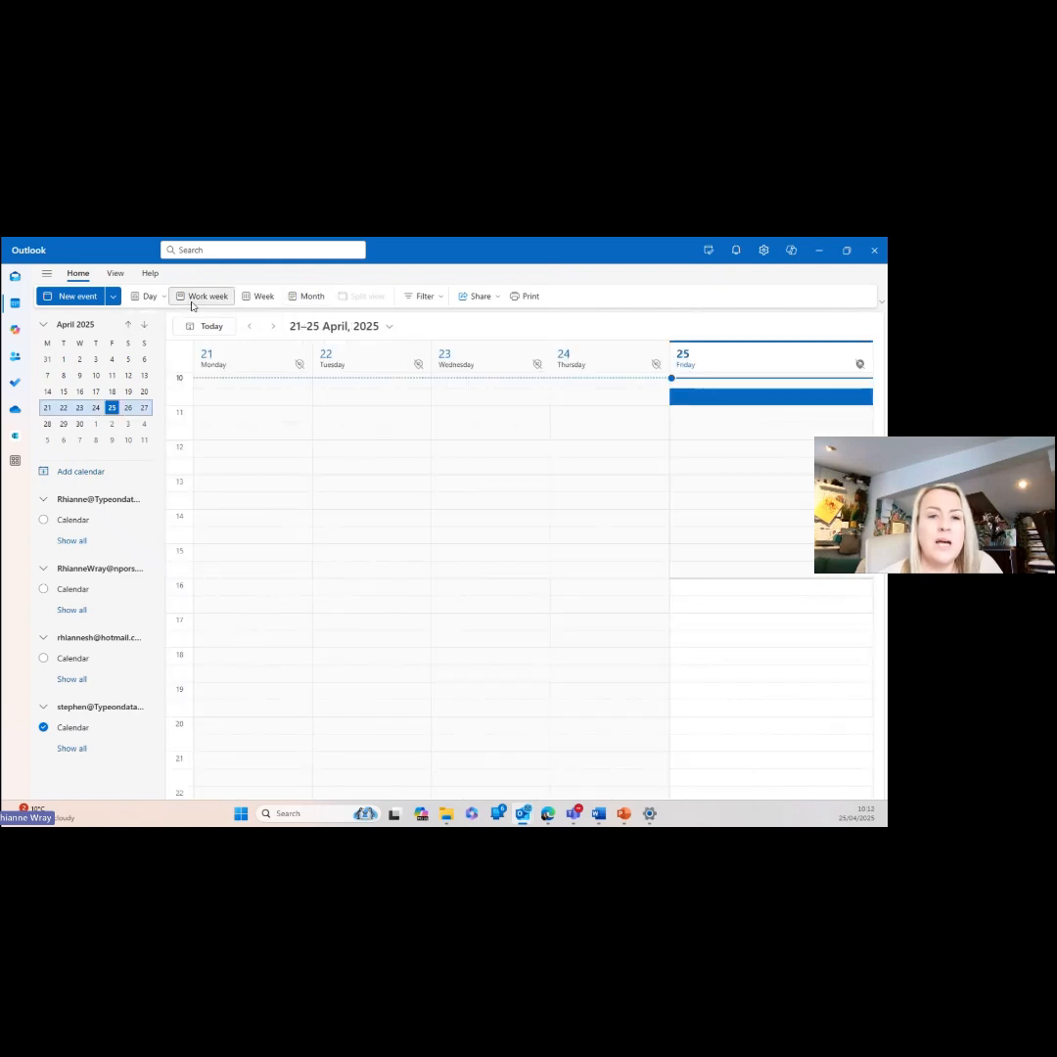
{"action": "left_click", "coordinate": [308, 295]}
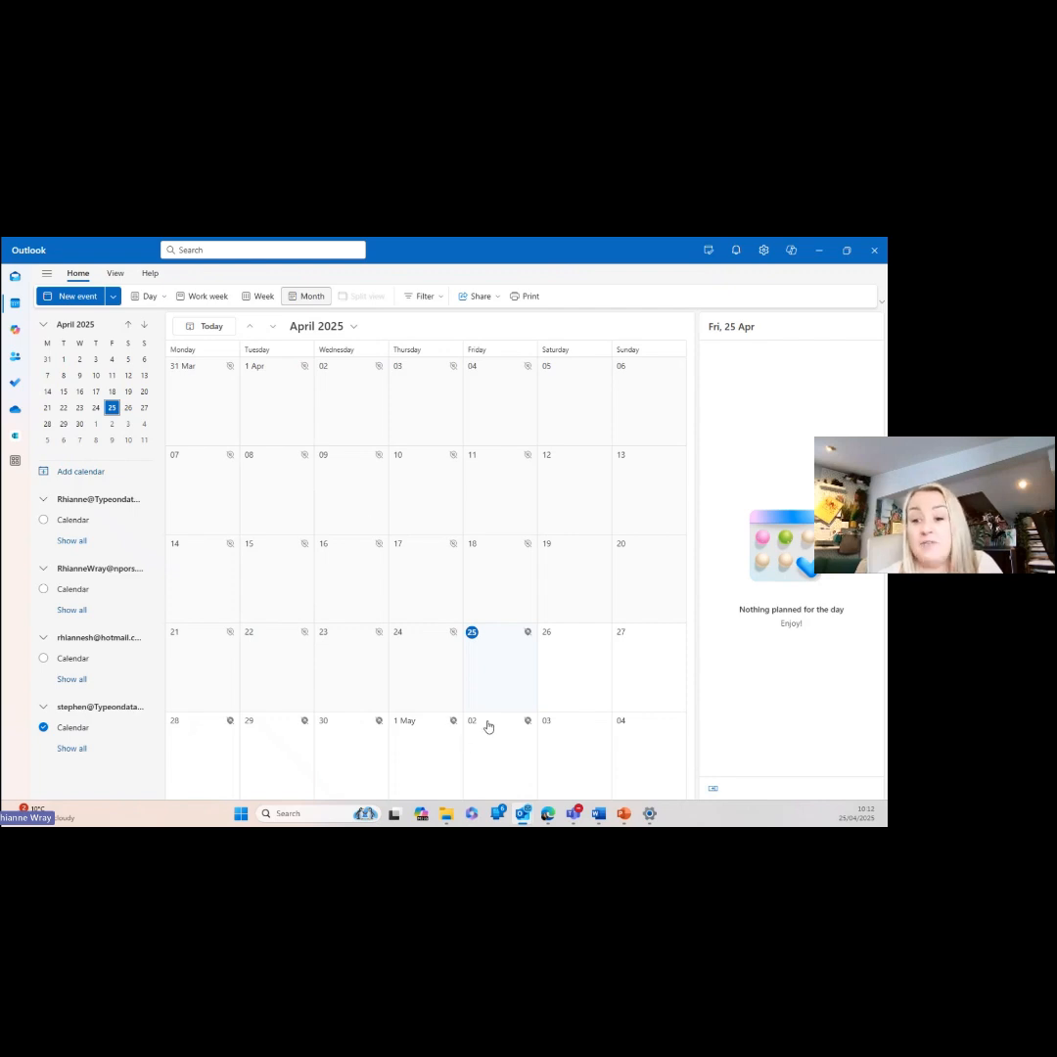
- Create an event on 25 April 2025 in the full event window and title it "Payroll"
{"action": "left_click", "coordinate": [491, 660]}
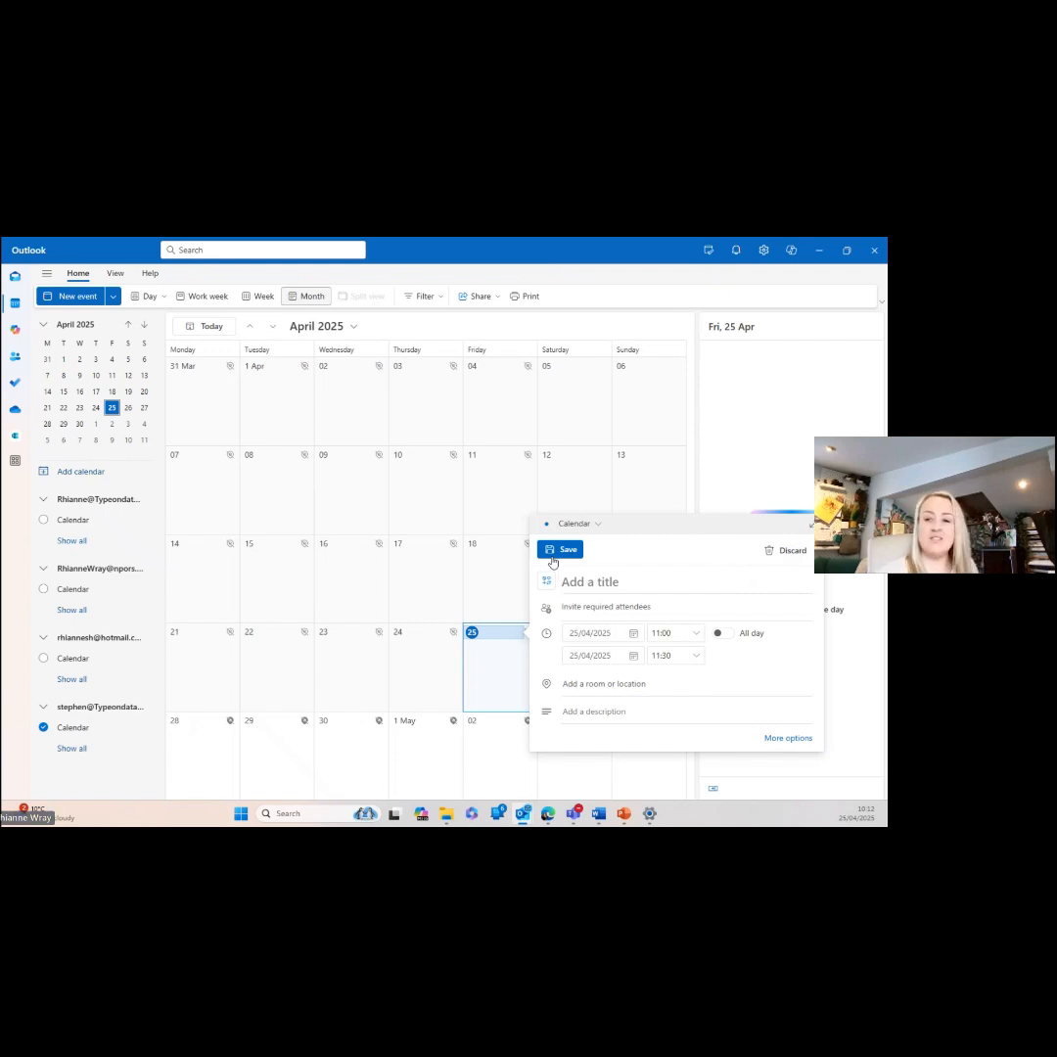
{"action": "left_click", "coordinate": [811, 526]}
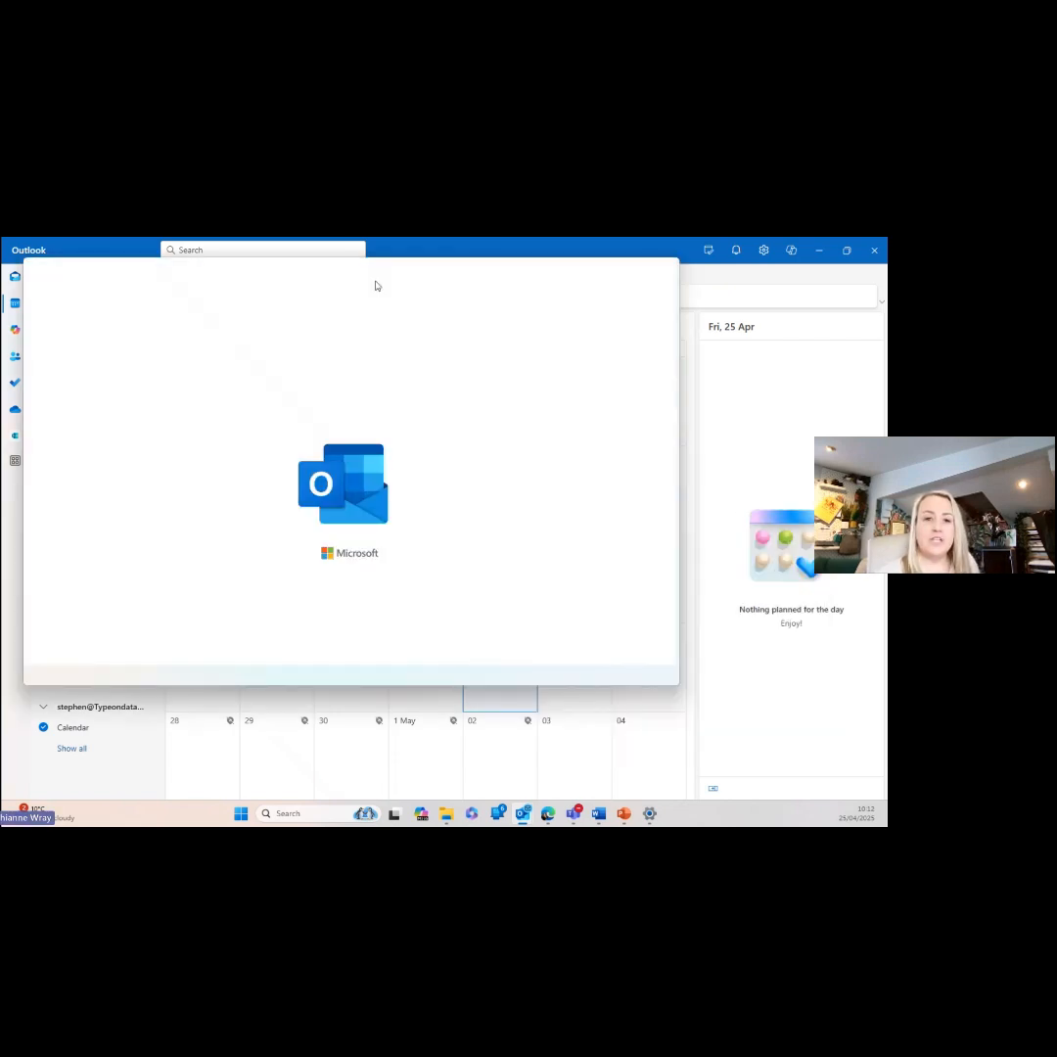
{"action": "left_click_drag", "start_coordinate": [375, 286], "coordinate": [425, 370]}
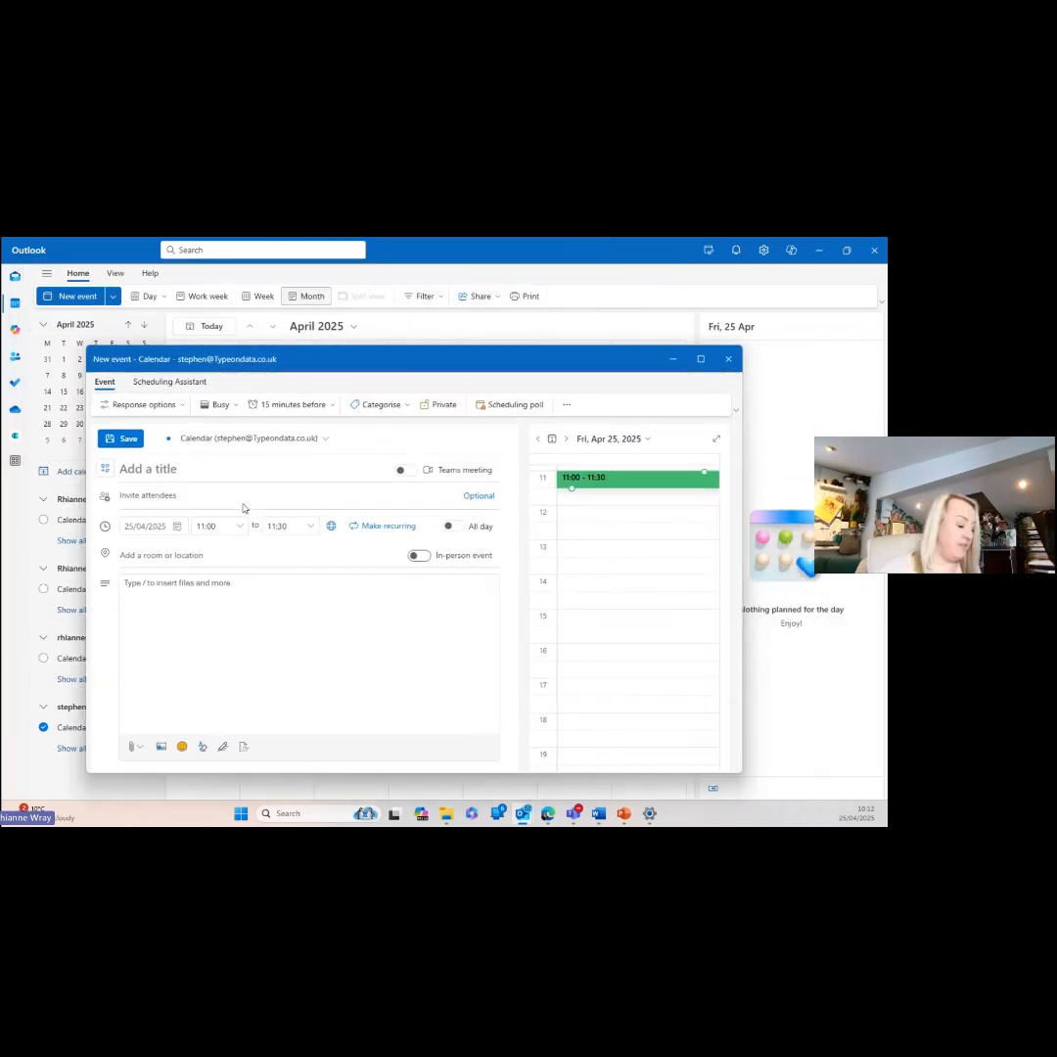
{"action": "type", "text": "Payroll"}
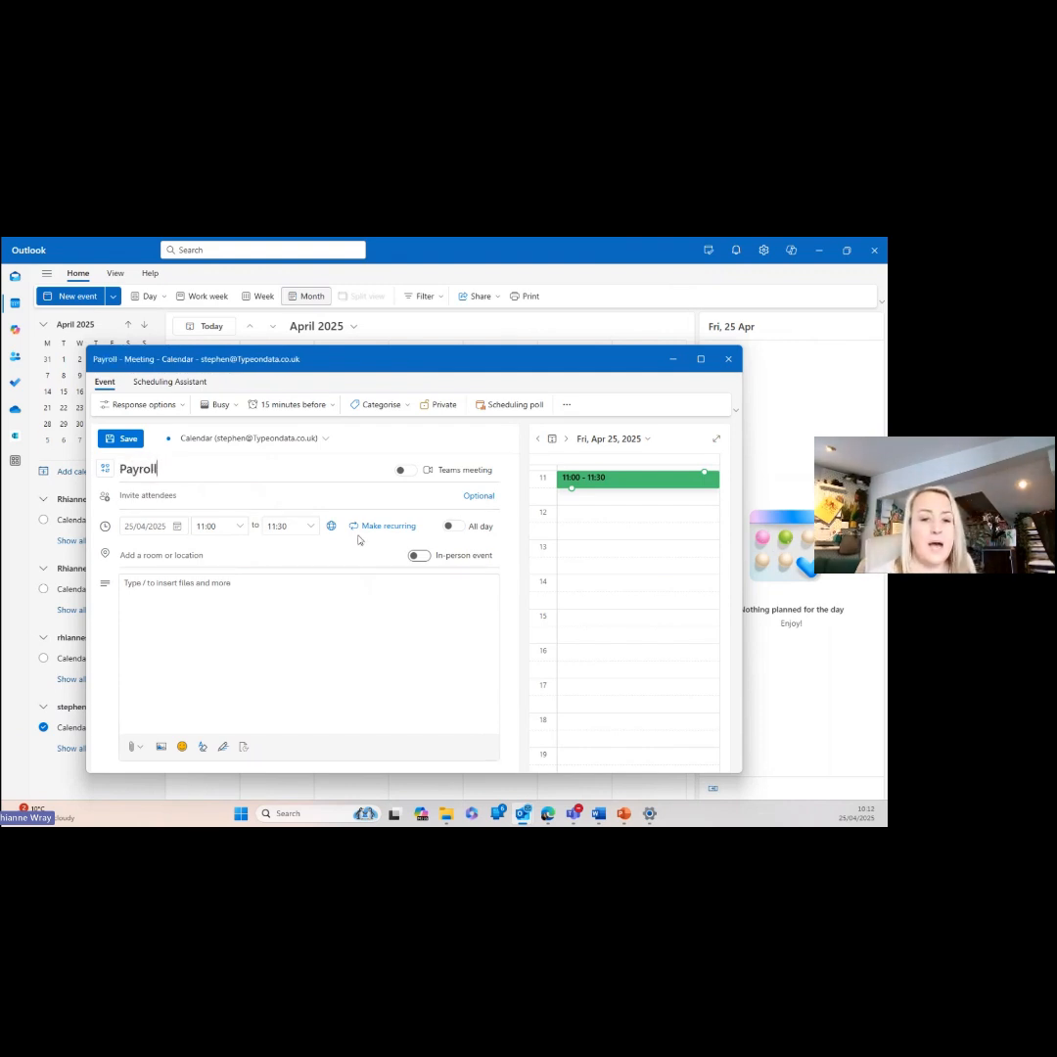
- Make the Payroll event recur every 1 month on day 25 and save the recurrence
{"action": "left_click", "coordinate": [392, 537]}
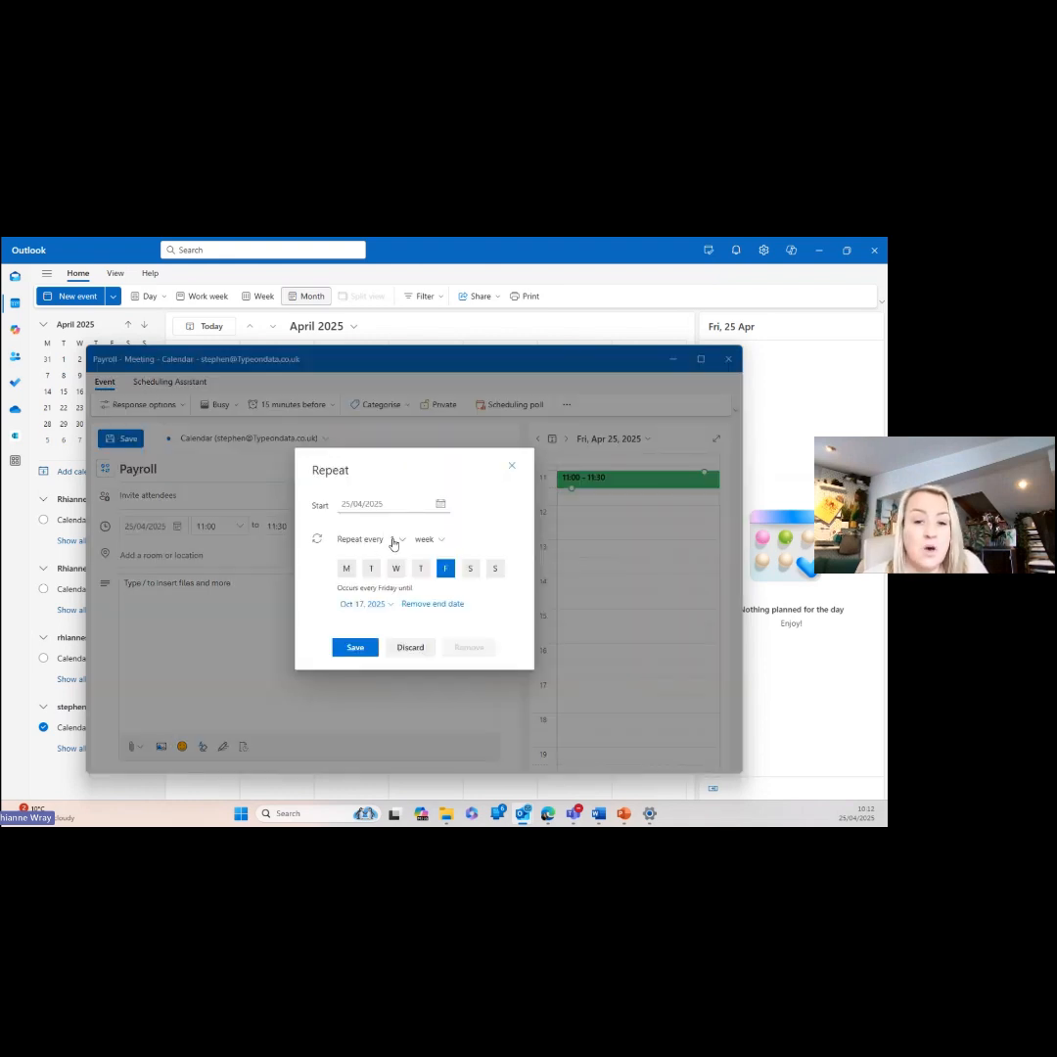
{"action": "left_click", "coordinate": [395, 539]}
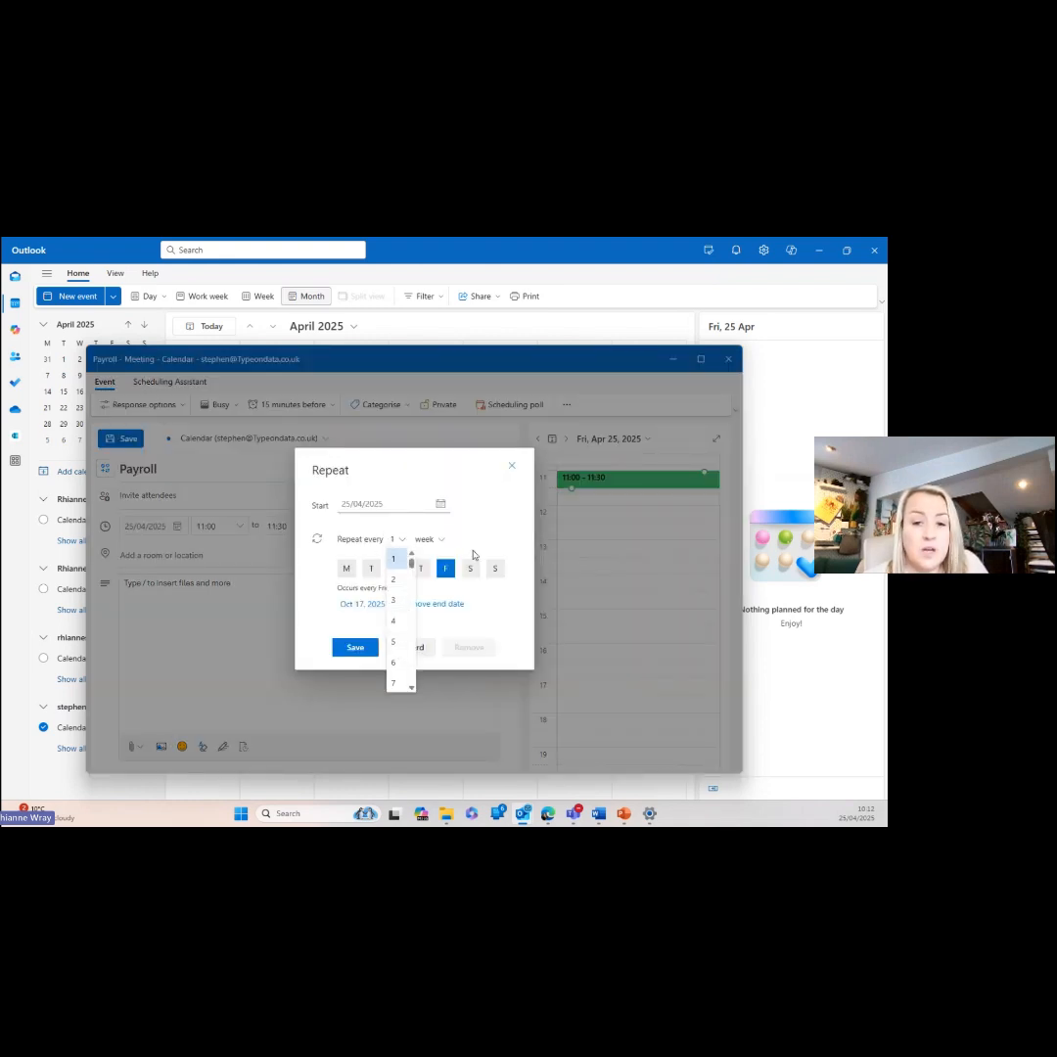
{"action": "left_click", "coordinate": [393, 559]}
{"action": "left_click", "coordinate": [428, 539]}
{"action": "left_click", "coordinate": [428, 601]}
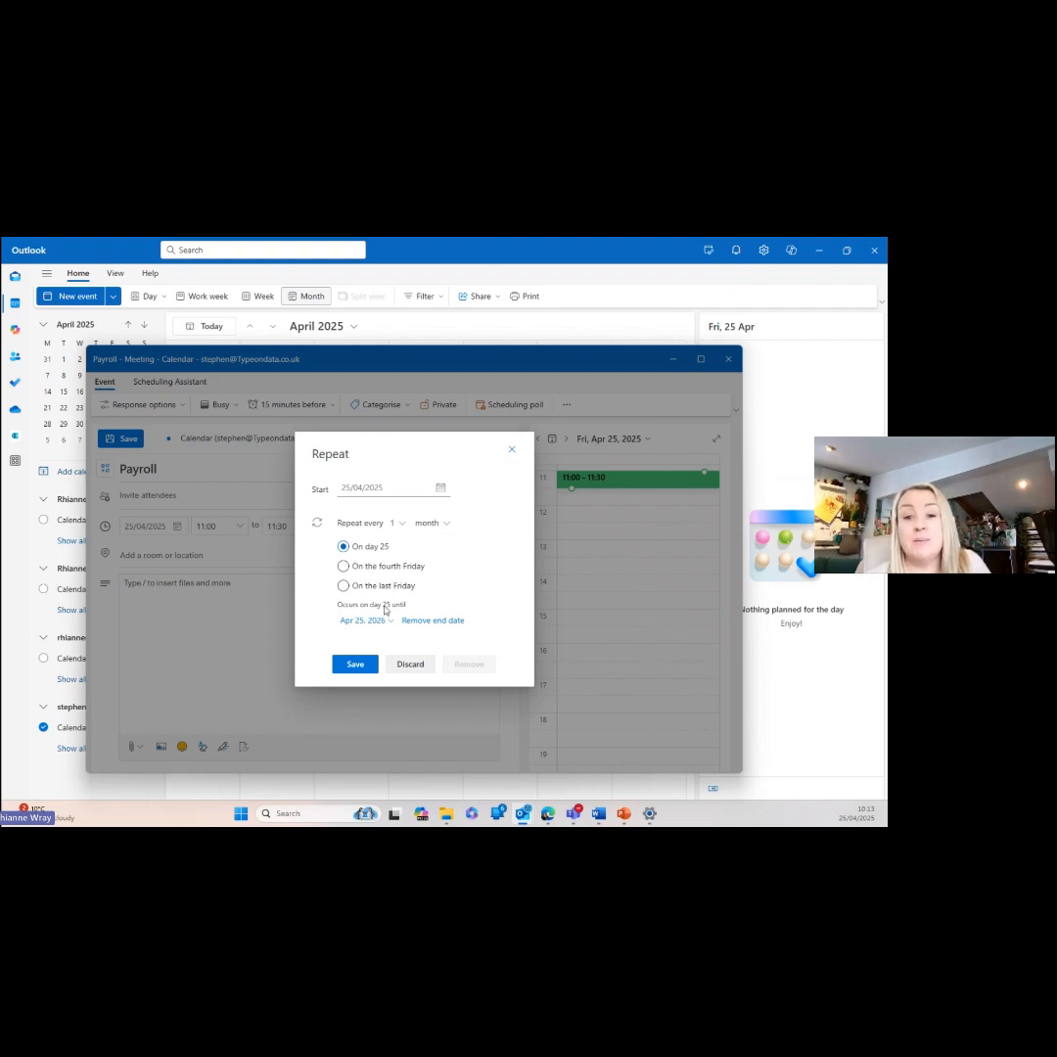
{"action": "left_click", "coordinate": [366, 669]}
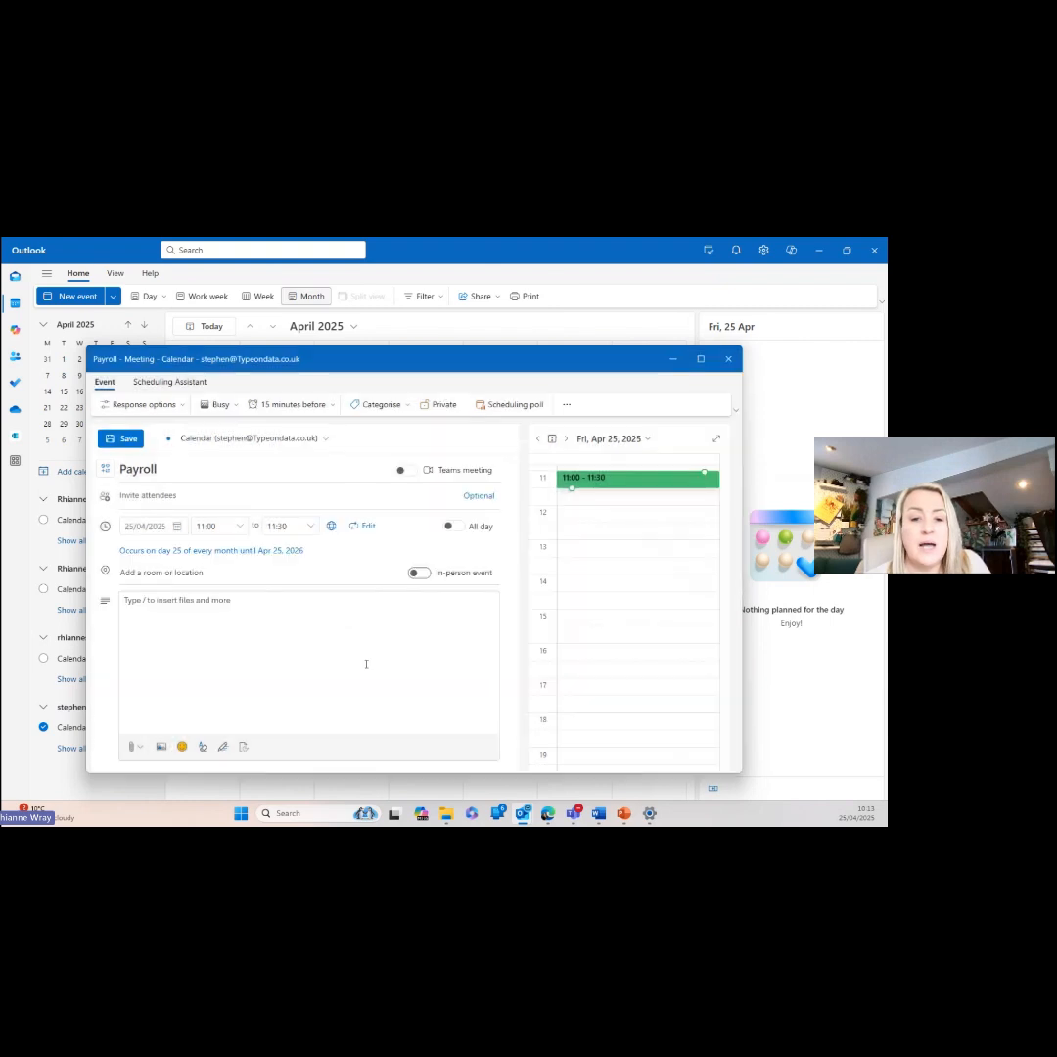
- Remove the end date from the Payroll recurrence and set the event's reminder to "At time of event"
{"action": "left_click", "coordinate": [288, 552]}
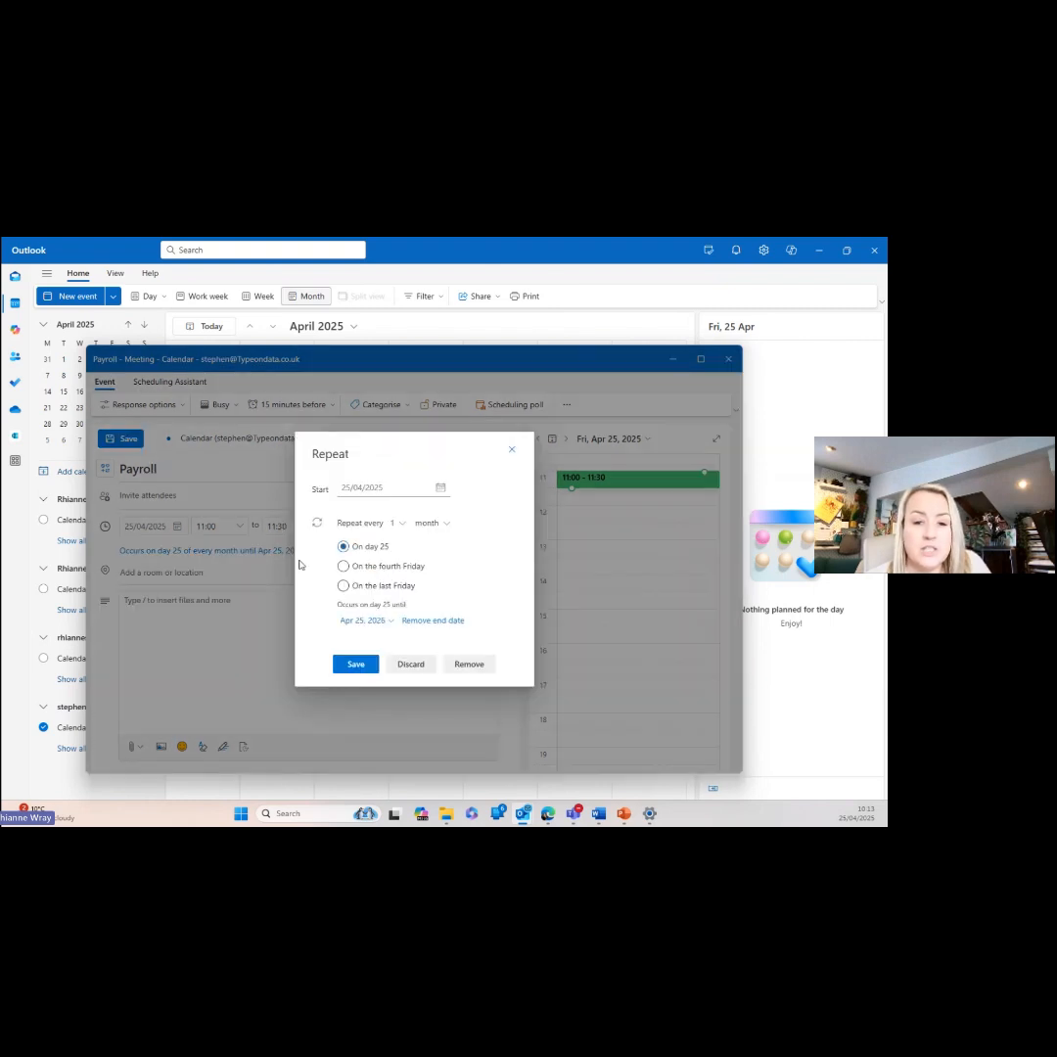
{"action": "left_click", "coordinate": [432, 620]}
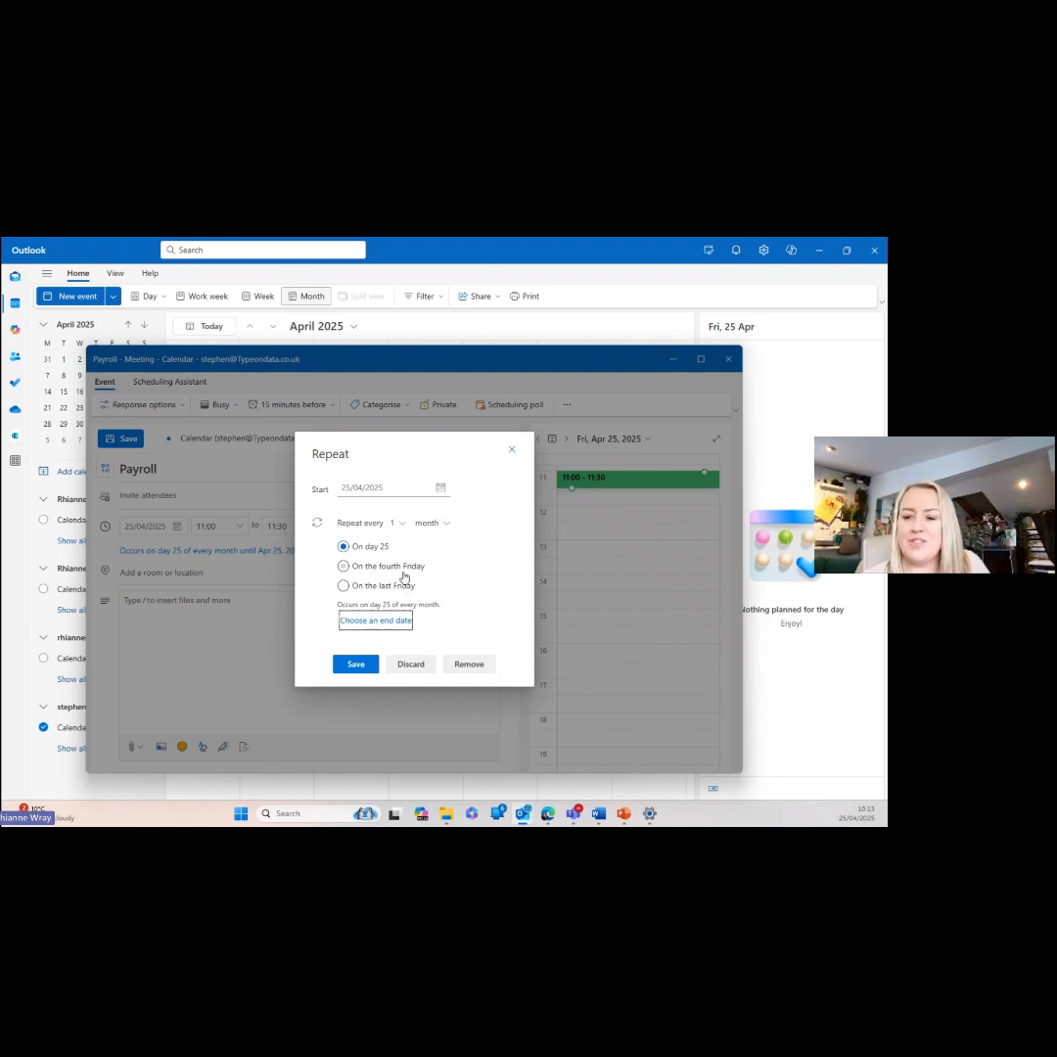
{"action": "left_click", "coordinate": [355, 666]}
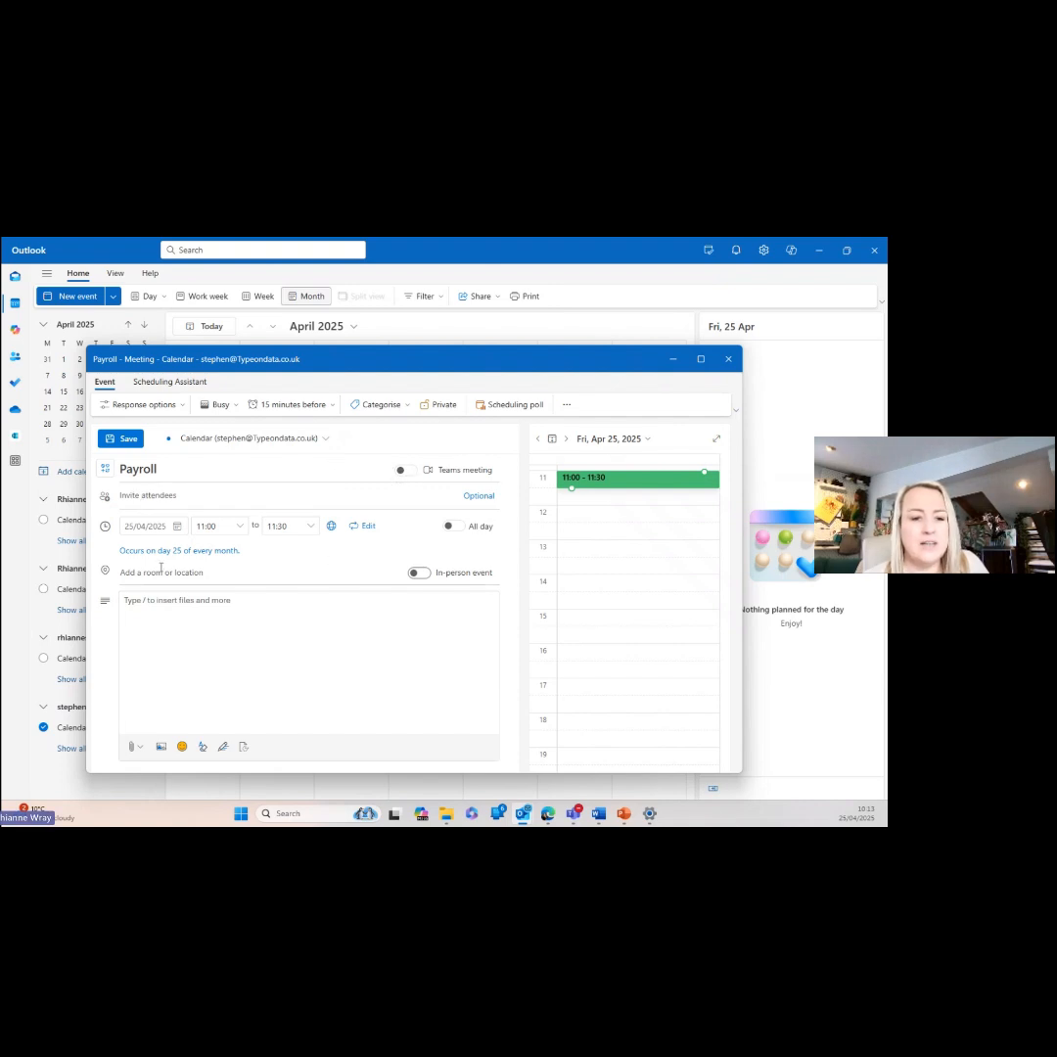
{"action": "left_click", "coordinate": [317, 410]}
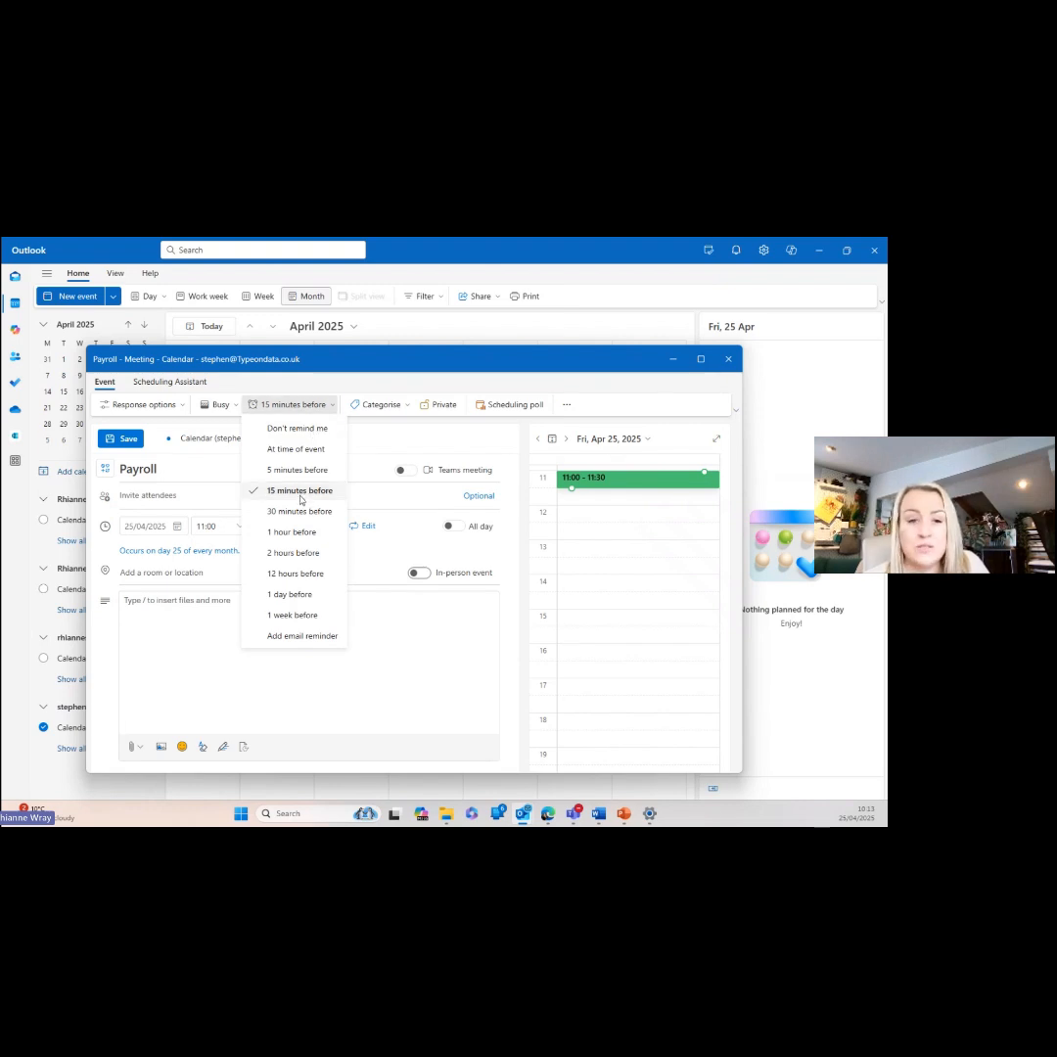
{"action": "left_click", "coordinate": [312, 450]}
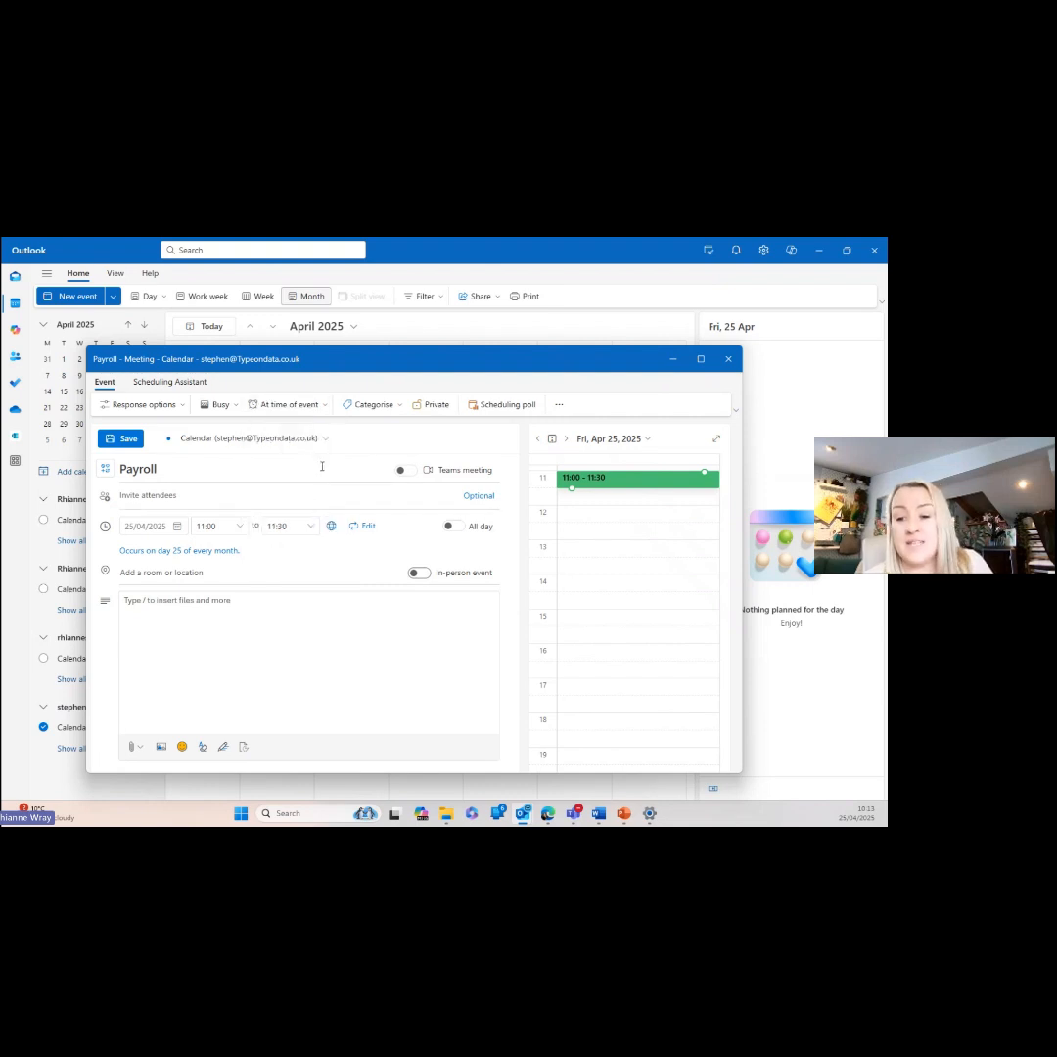
- Set the Payroll event's start time to 09:00 and its end time to 09:15
{"action": "left_click", "coordinate": [232, 526]}
{"action": "scroll", "coordinate": [235, 587], "scroll_direction": "up", "scroll_amount": 2}
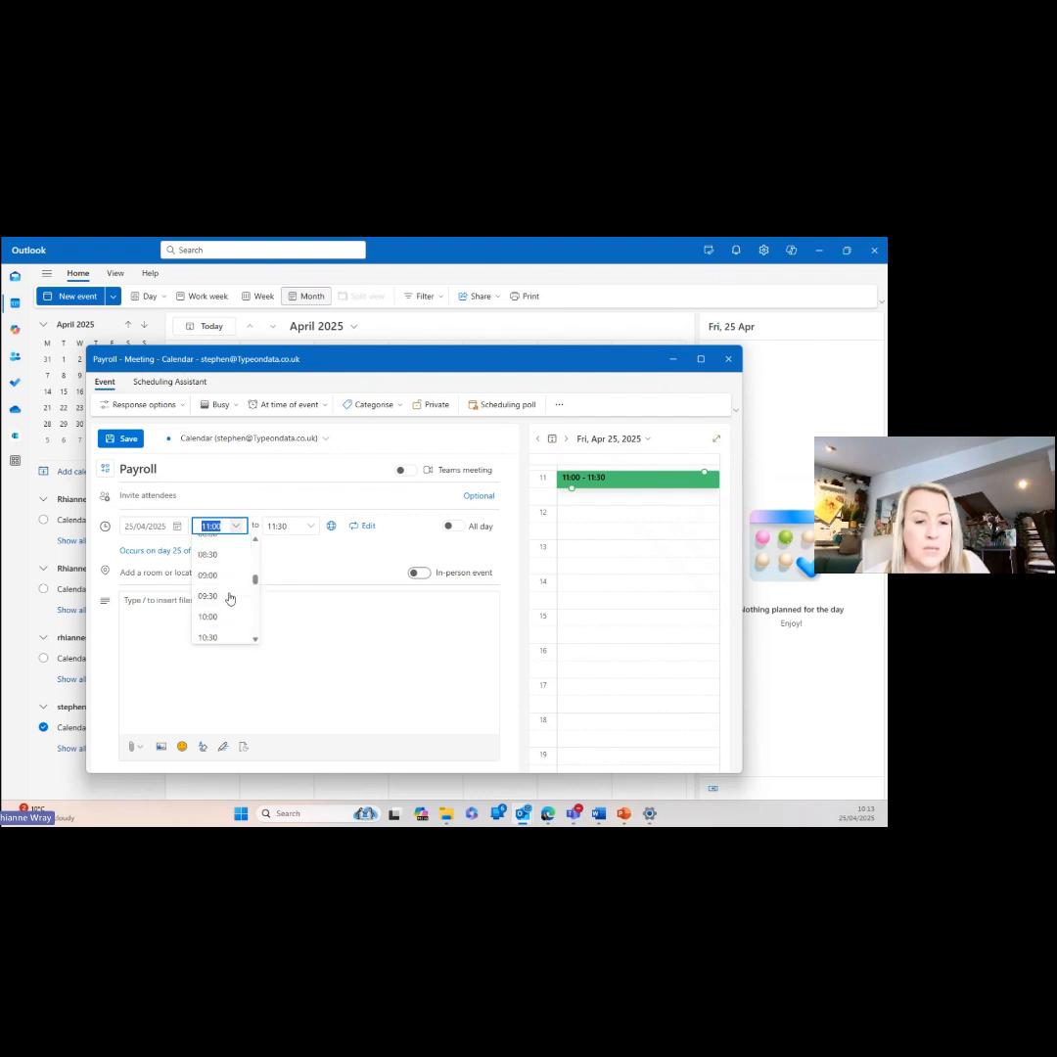
{"action": "left_click", "coordinate": [209, 575]}
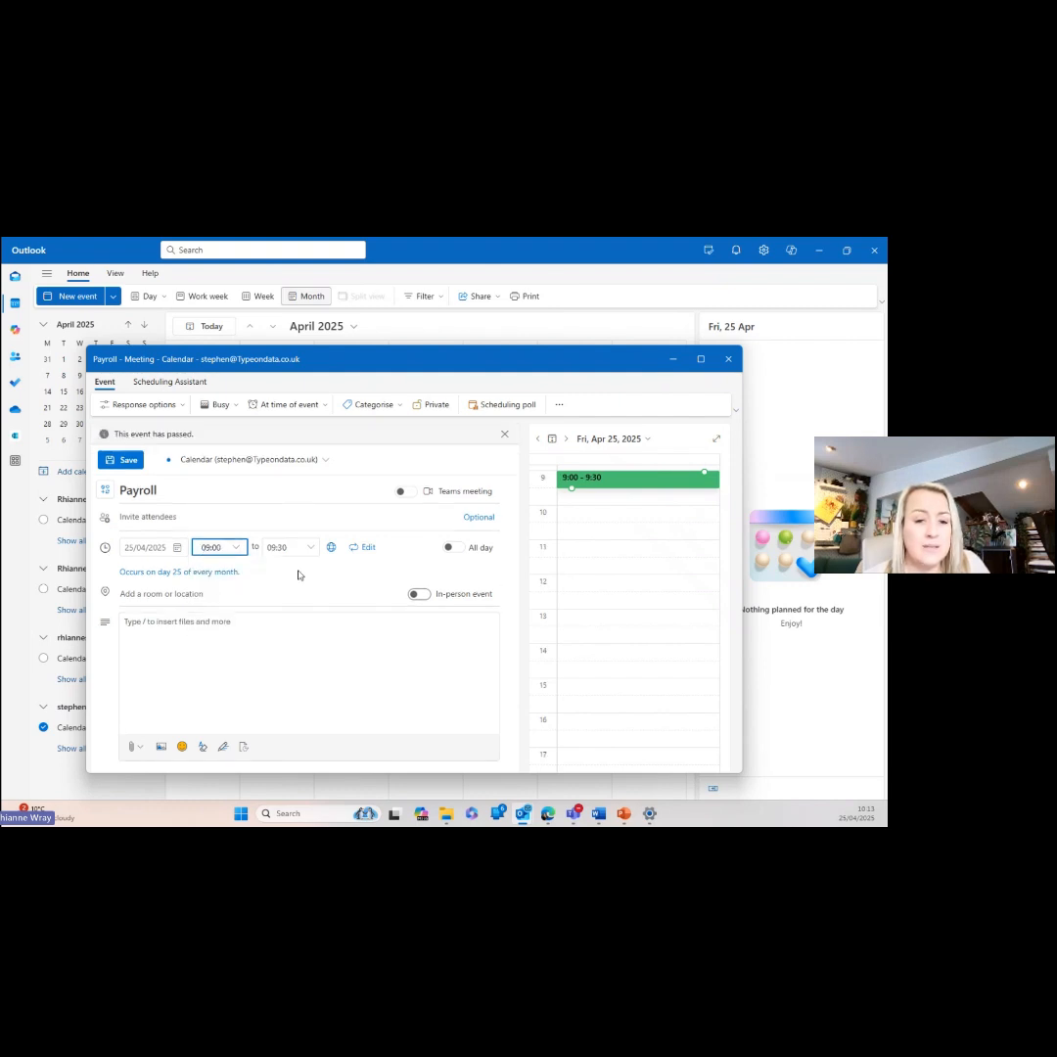
{"action": "left_click", "coordinate": [307, 547]}
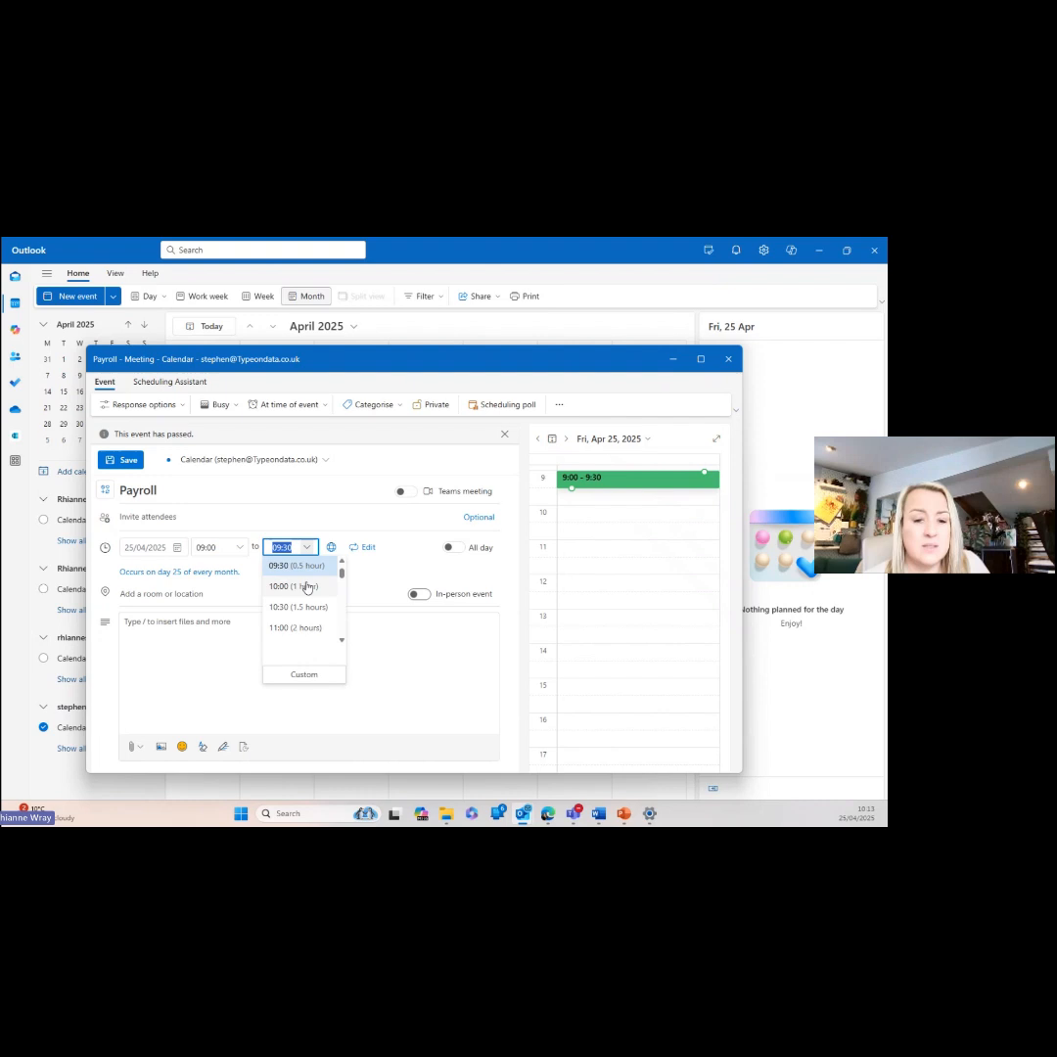
{"action": "type", "text": "09"}
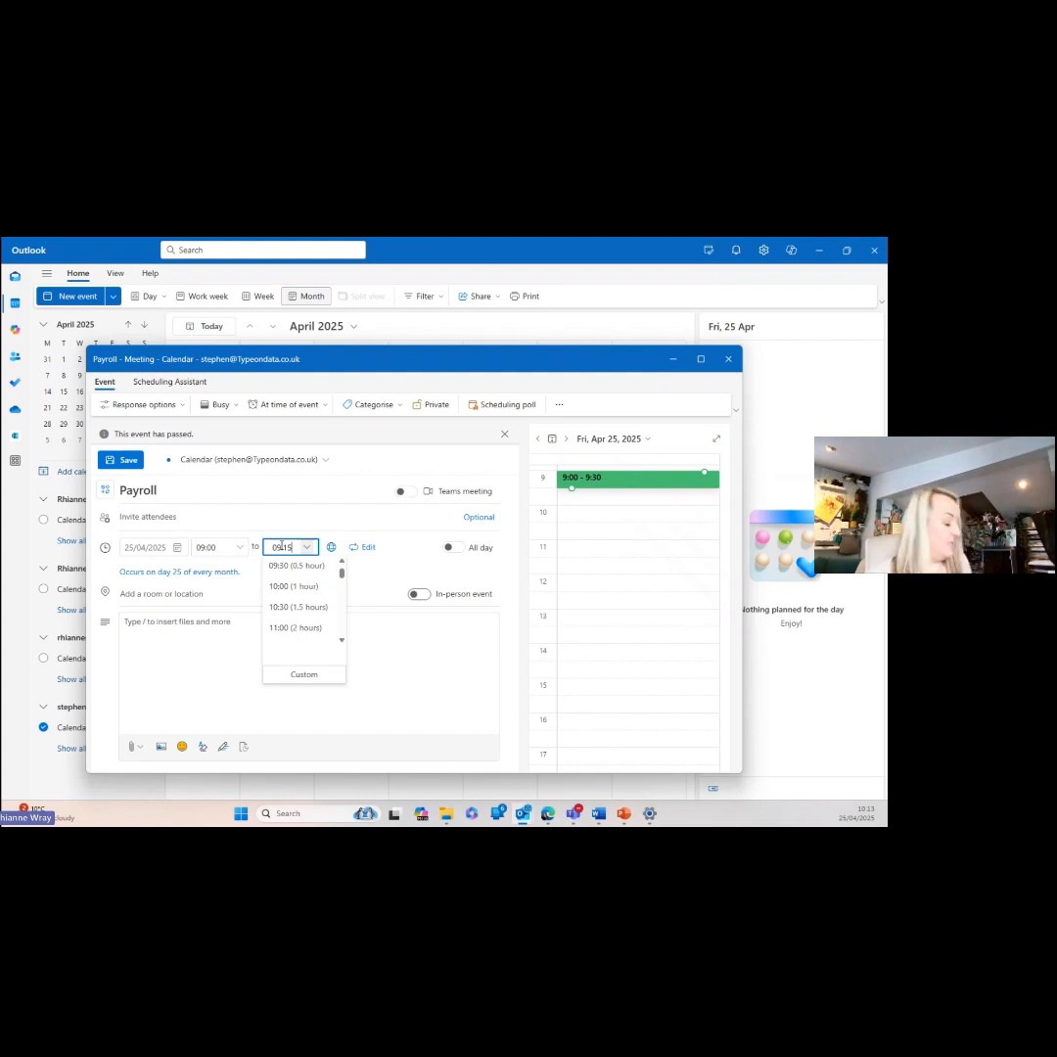
- Confirm the Payroll event's 09:15 end time and save the event to the calendar
{"action": "key", "text": "Tab"}
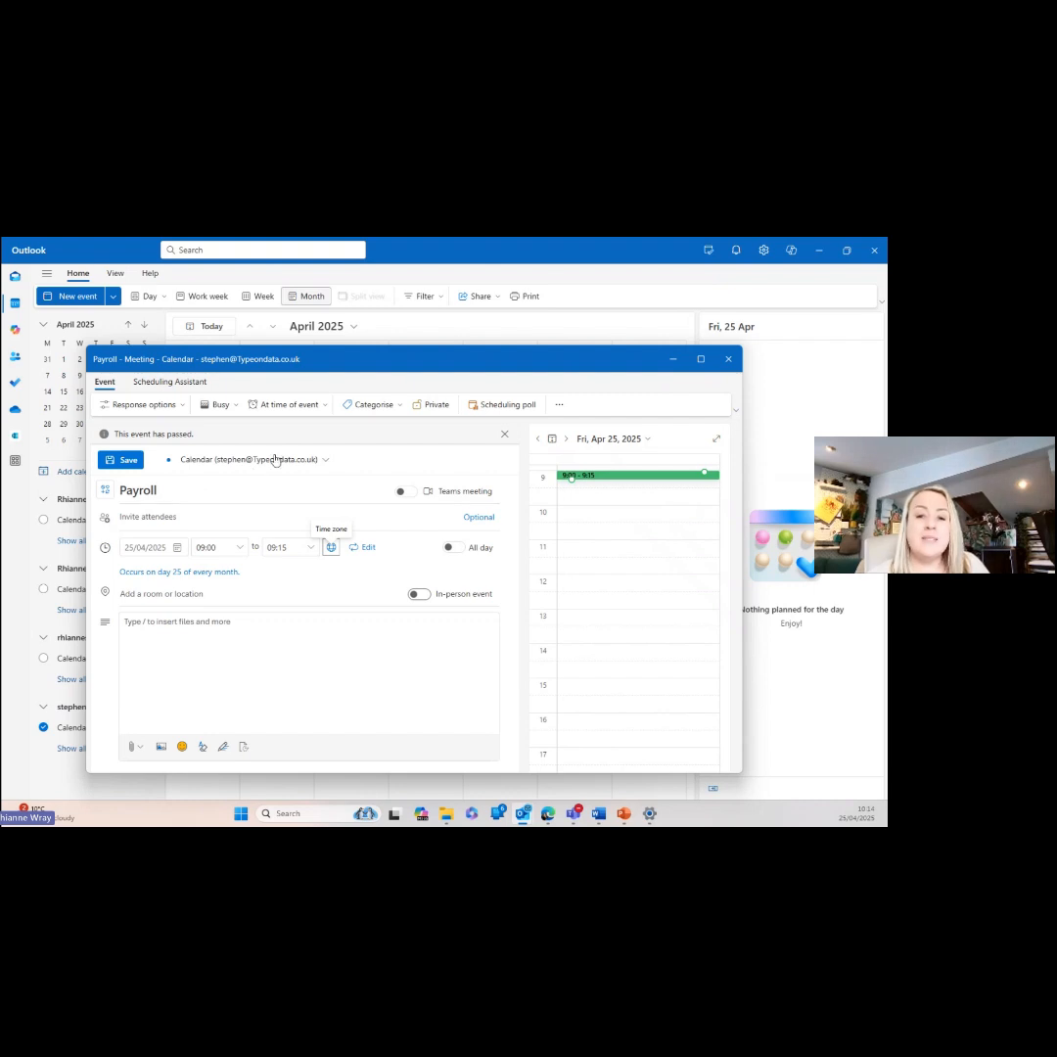
{"action": "left_click", "coordinate": [122, 460]}
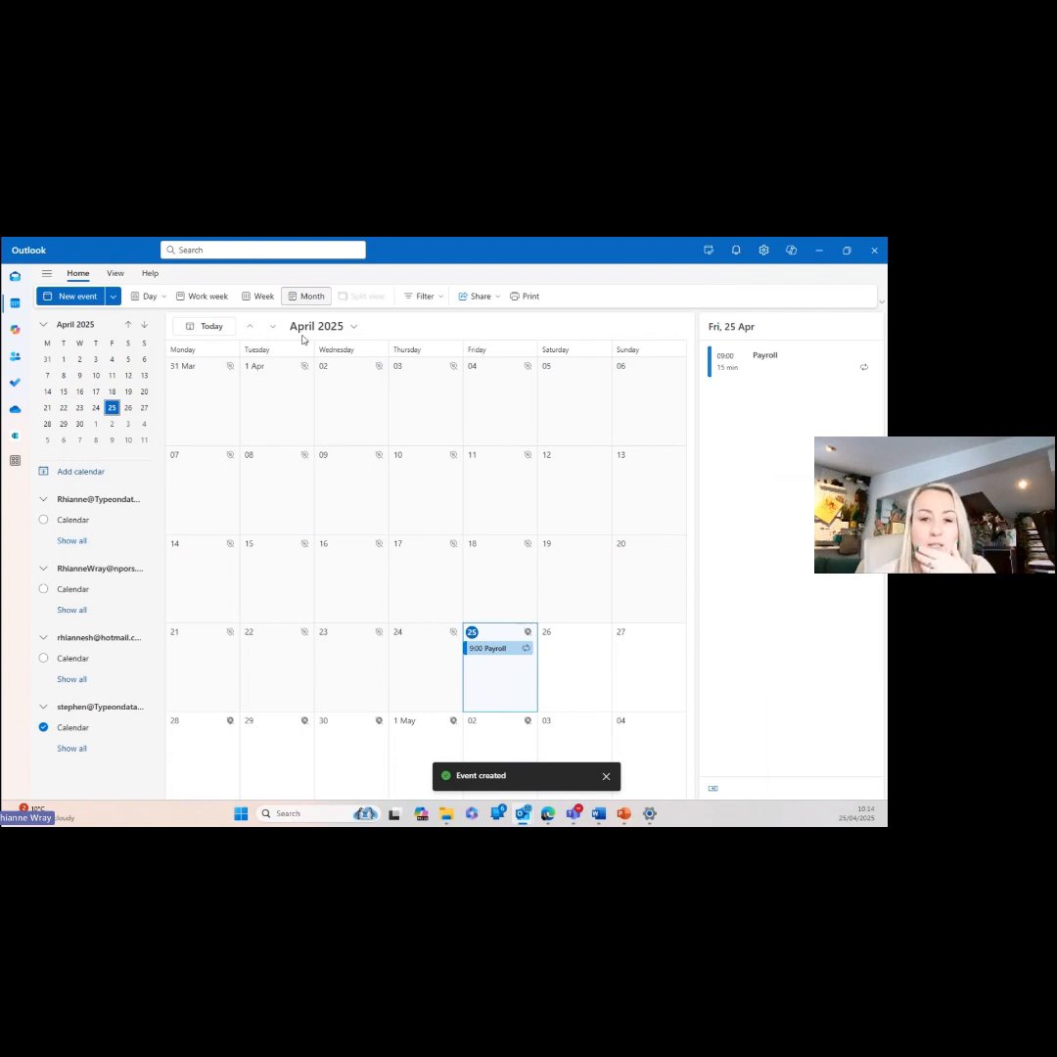
- Check the recurring Payroll entries in the May, June and December 2025 month views and return to April 2025
{"action": "left_click", "coordinate": [272, 327]}
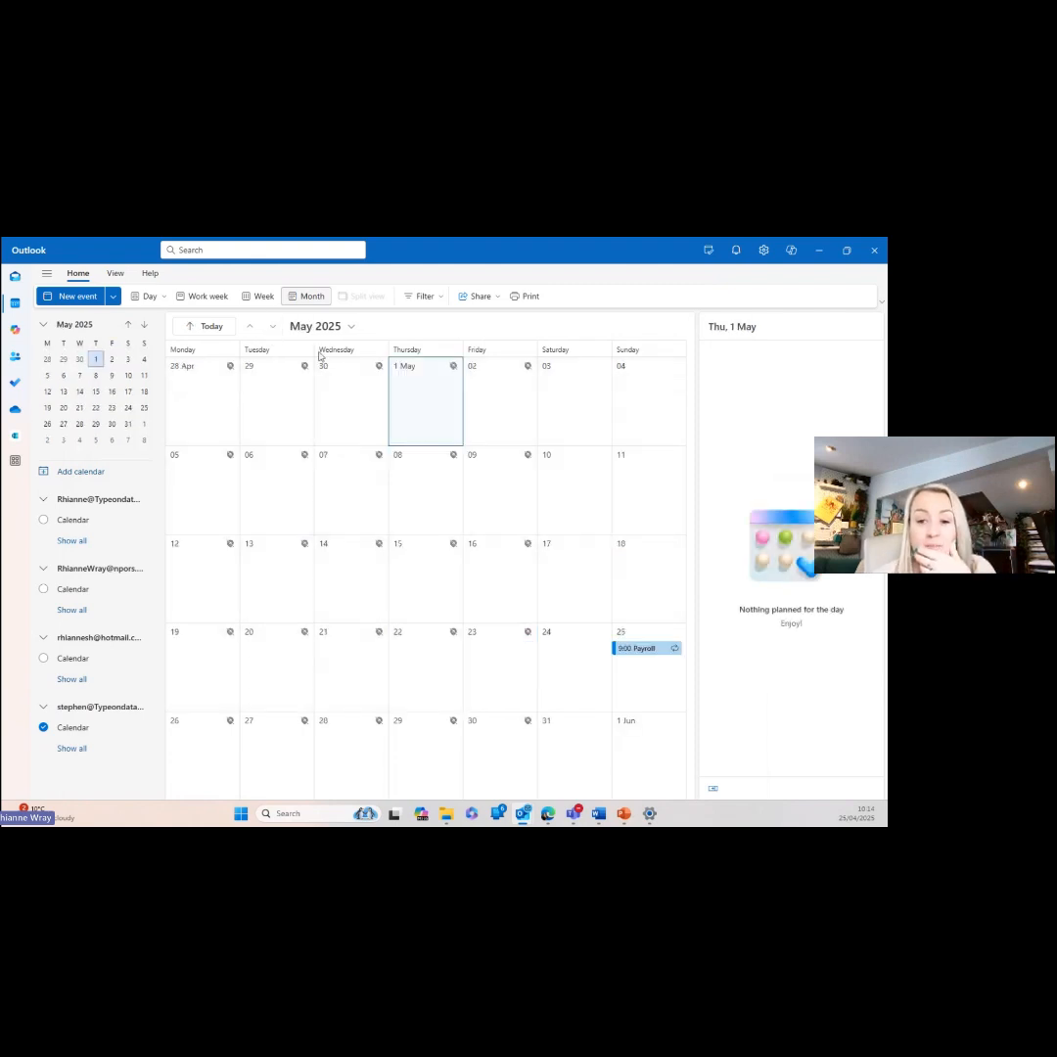
{"action": "left_click", "coordinate": [272, 327]}
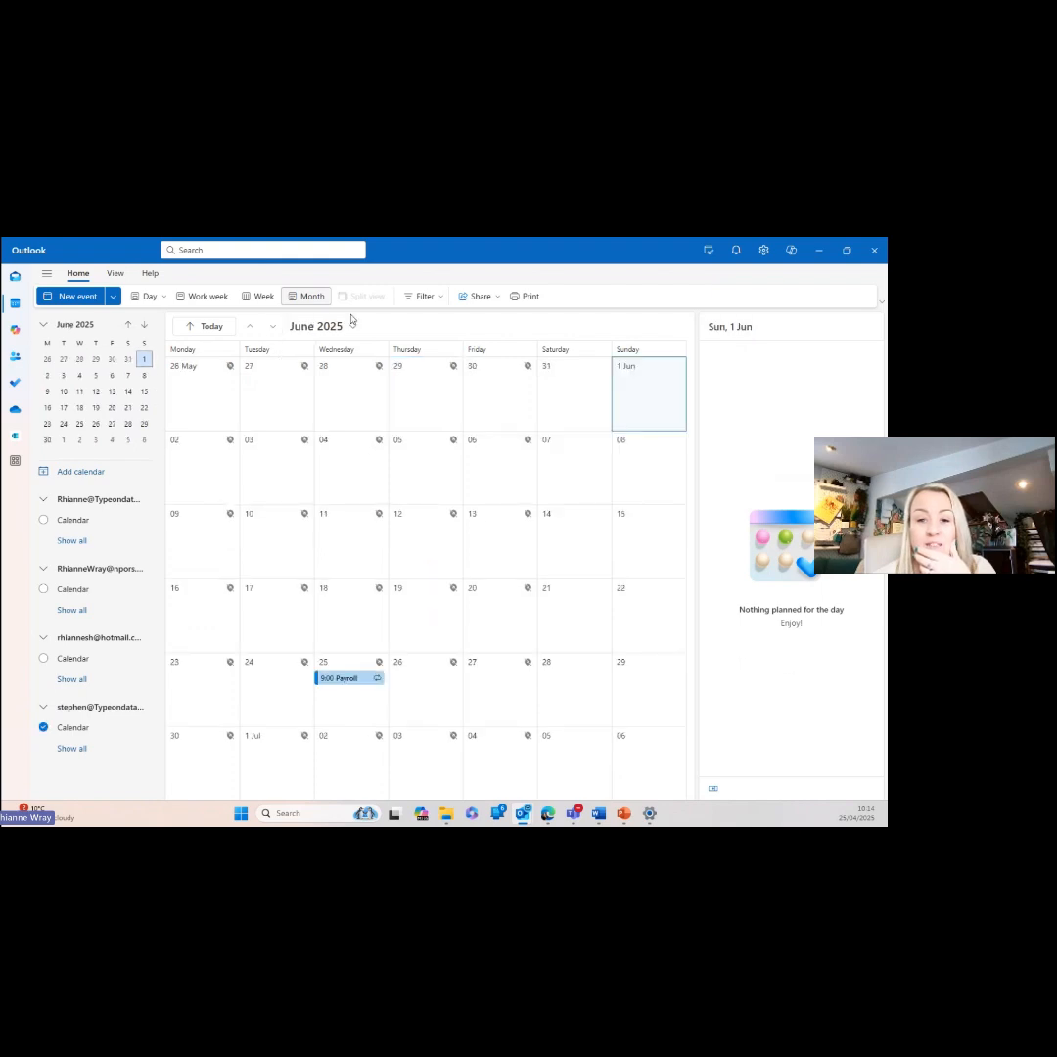
{"action": "left_click", "coordinate": [349, 327]}
{"action": "left_click", "coordinate": [394, 443]}
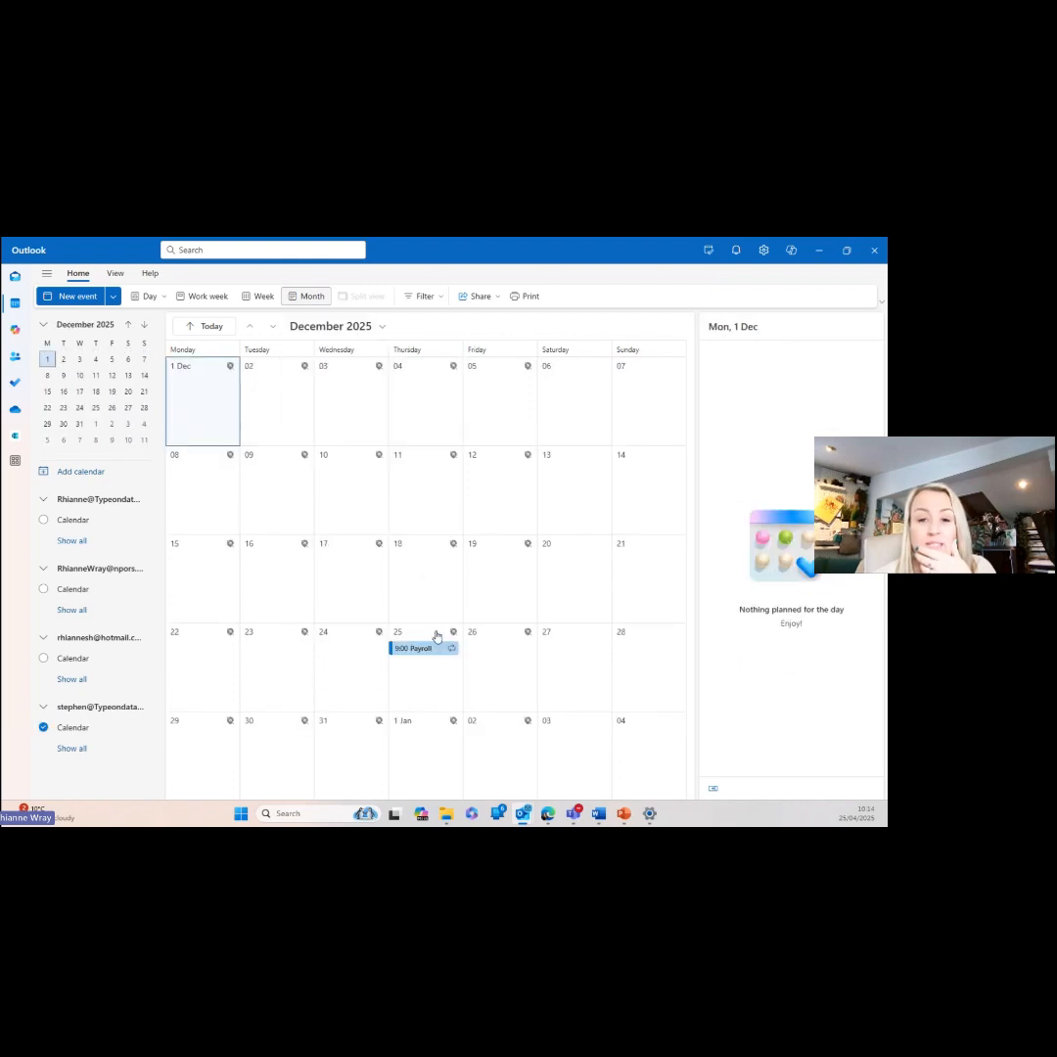
{"action": "left_click", "coordinate": [334, 327]}
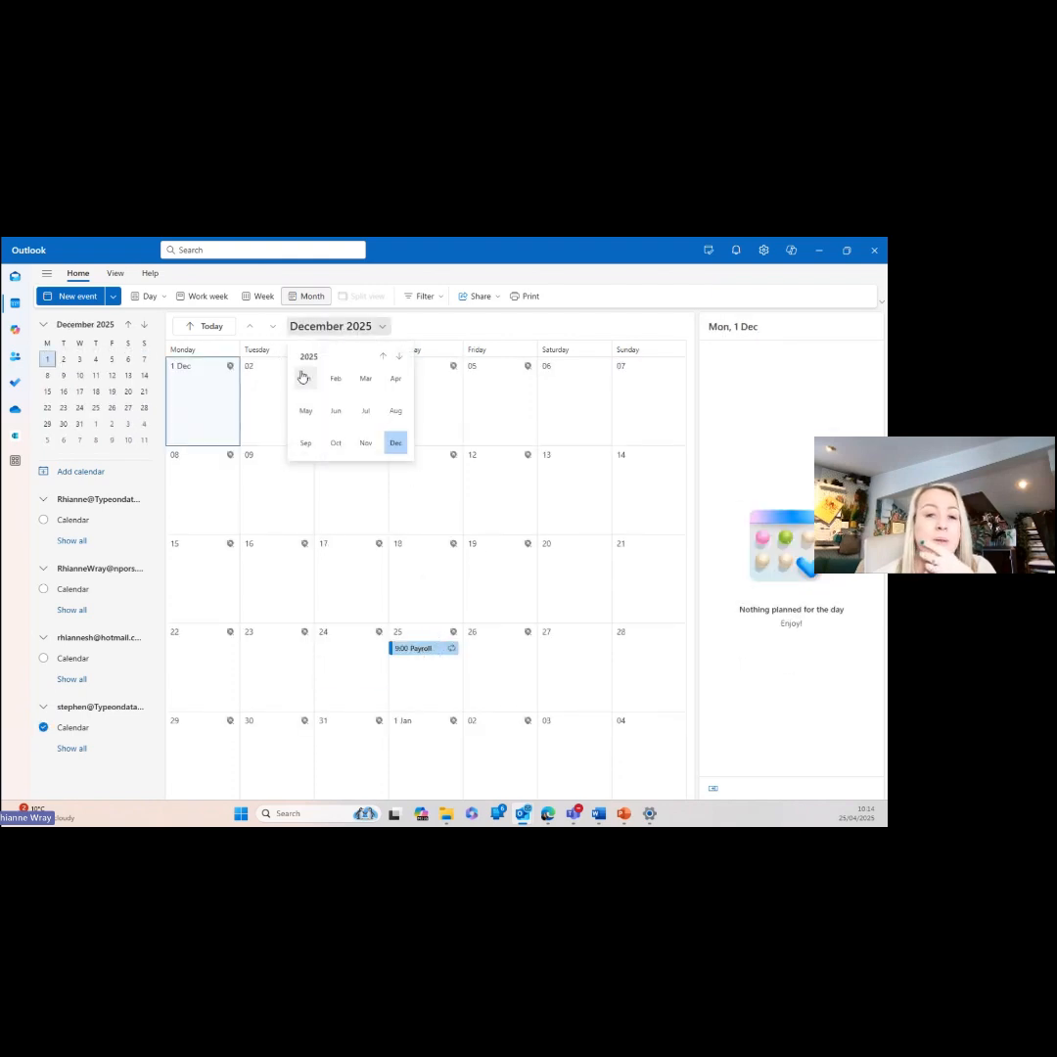
{"action": "left_click", "coordinate": [403, 437]}
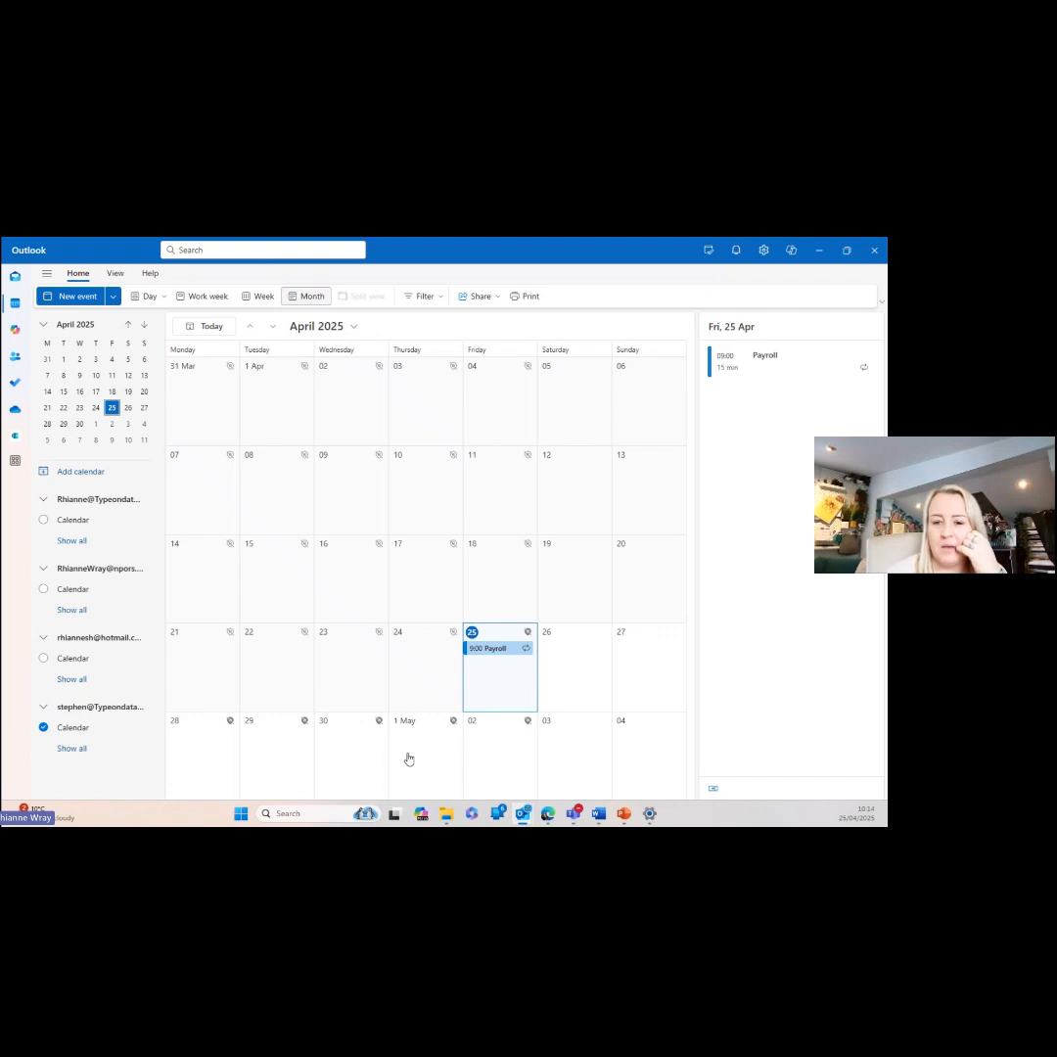
- Create an event on Sunday 4 May 2025 in the full event window and title it "Invoicing"
{"action": "left_click", "coordinate": [618, 734]}
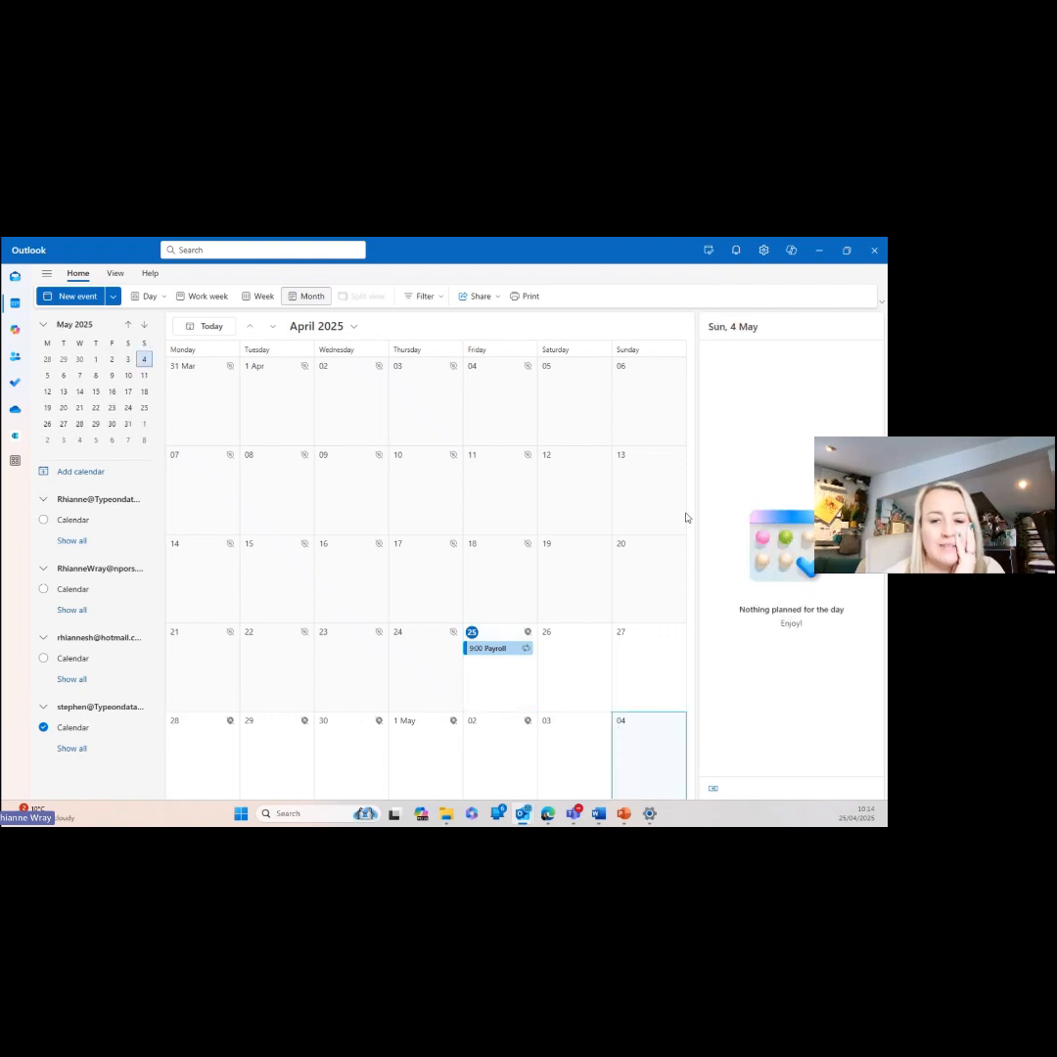
{"action": "left_click", "coordinate": [646, 741]}
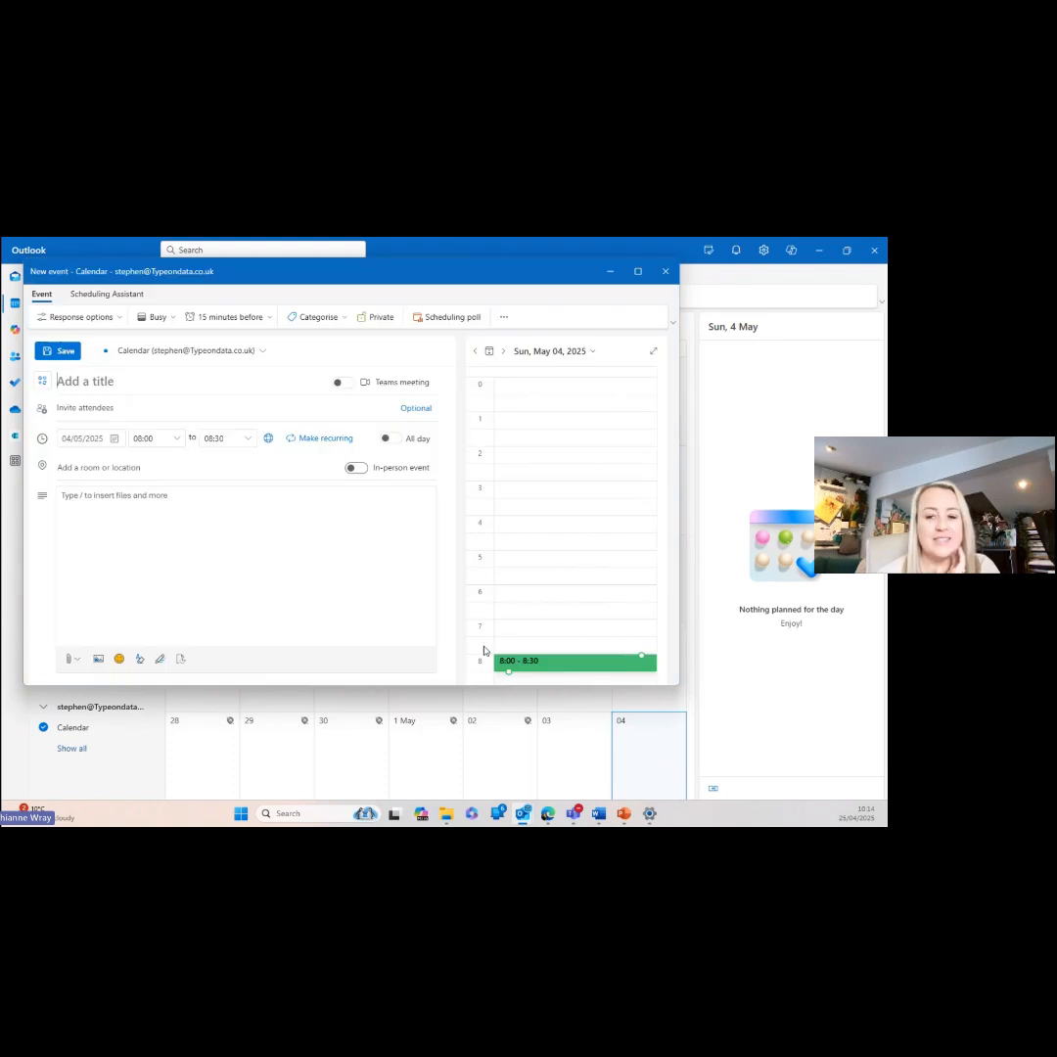
{"action": "left_click", "coordinate": [124, 380]}
{"action": "type", "text": "Invoicing"}
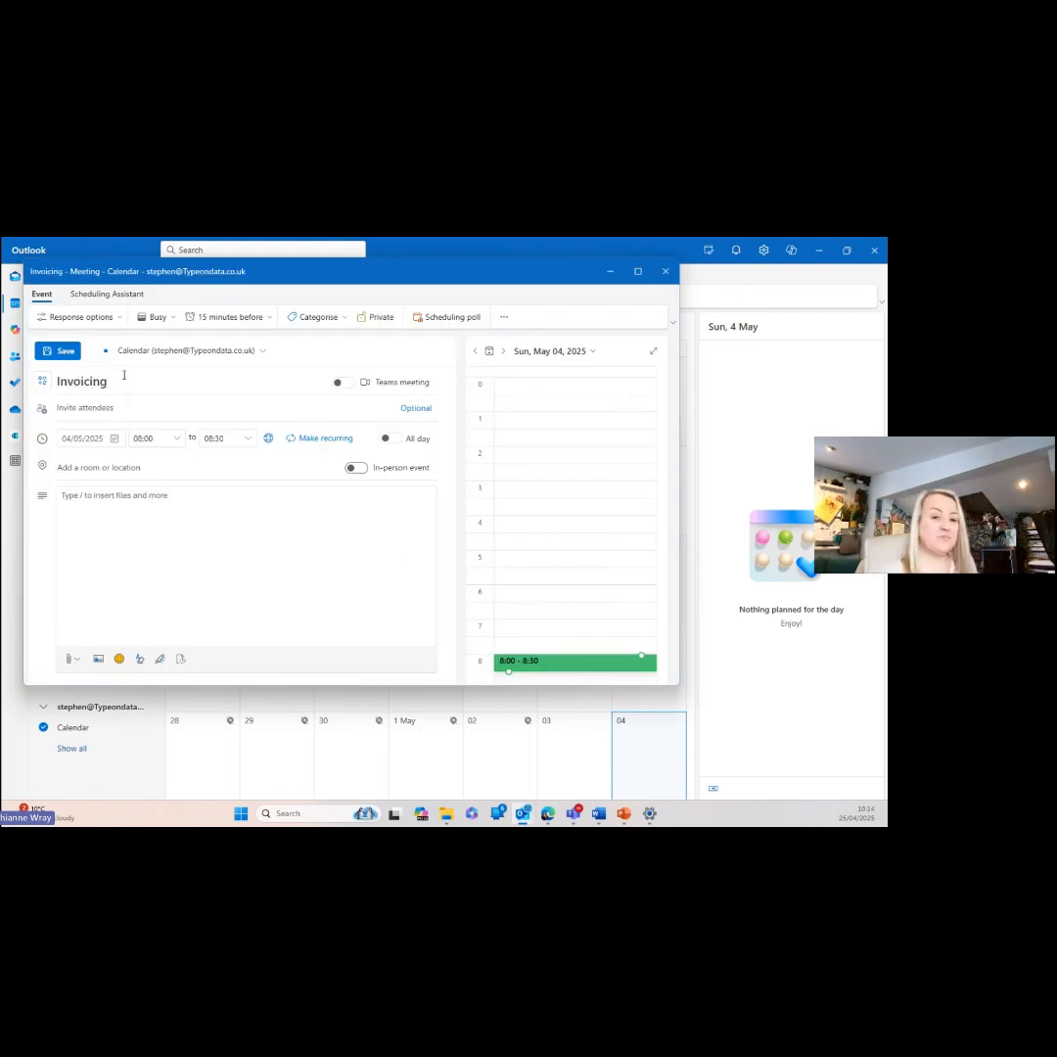
- Make the Invoicing event recur every 1 month on the first Sunday and save the recurrence
{"action": "left_click", "coordinate": [307, 439]}
{"action": "left_click", "coordinate": [363, 457]}
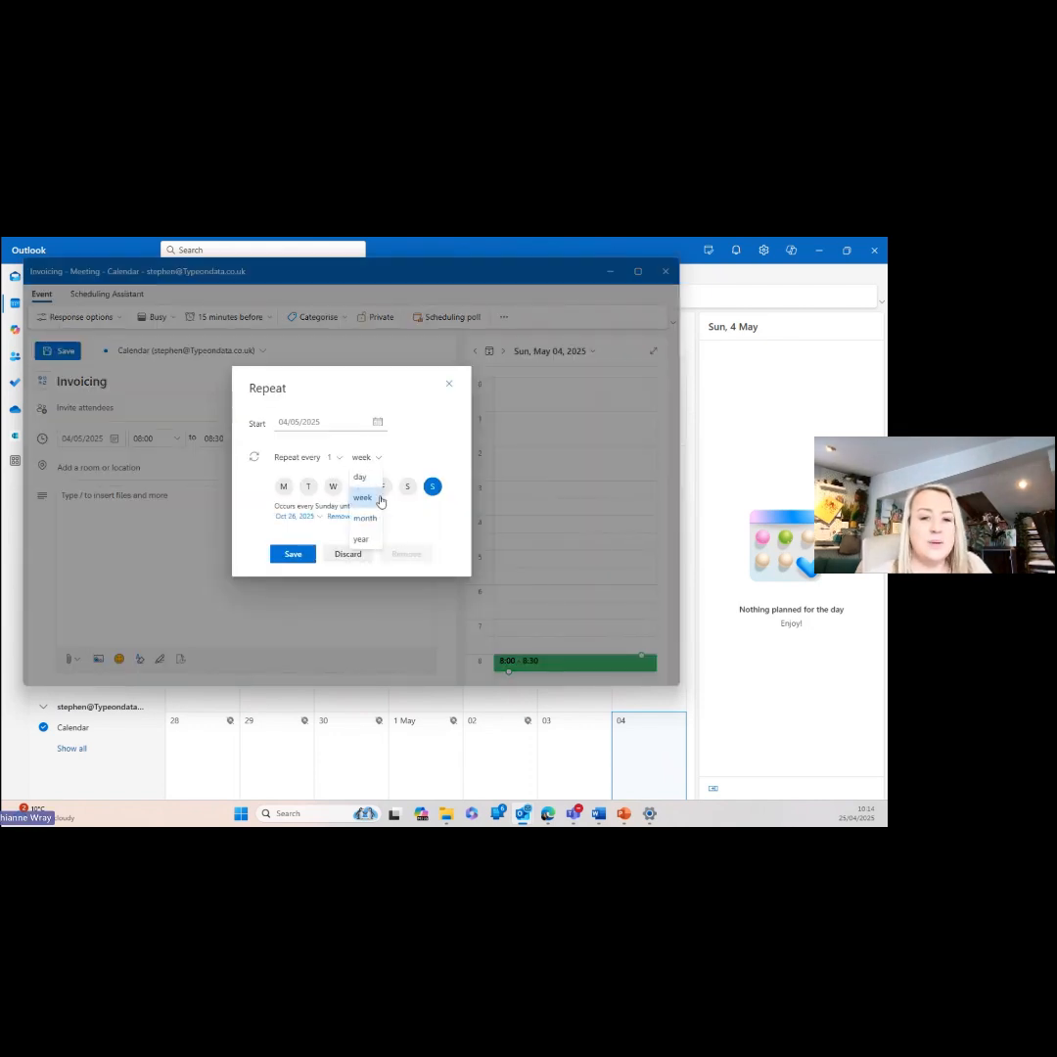
{"action": "left_click", "coordinate": [365, 518]}
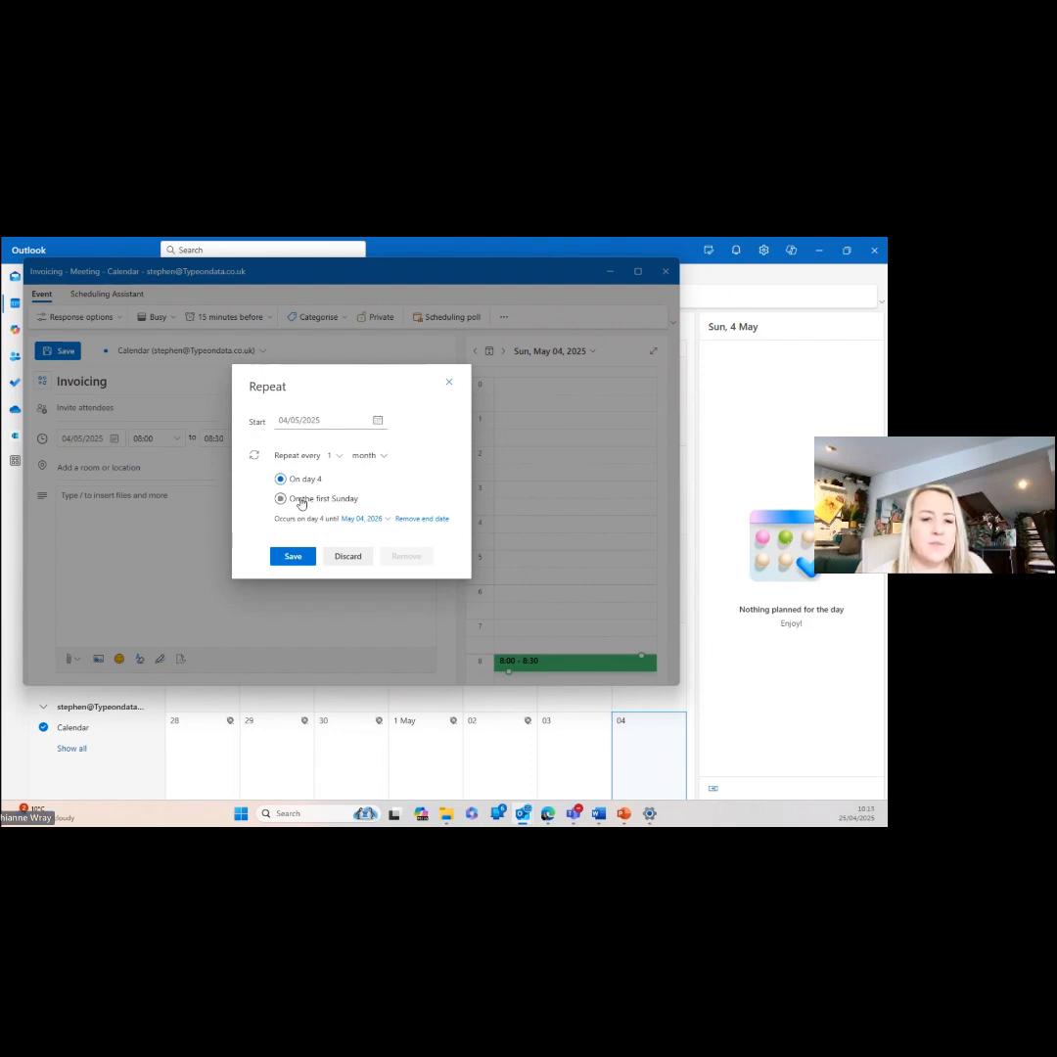
{"action": "left_click", "coordinate": [302, 499]}
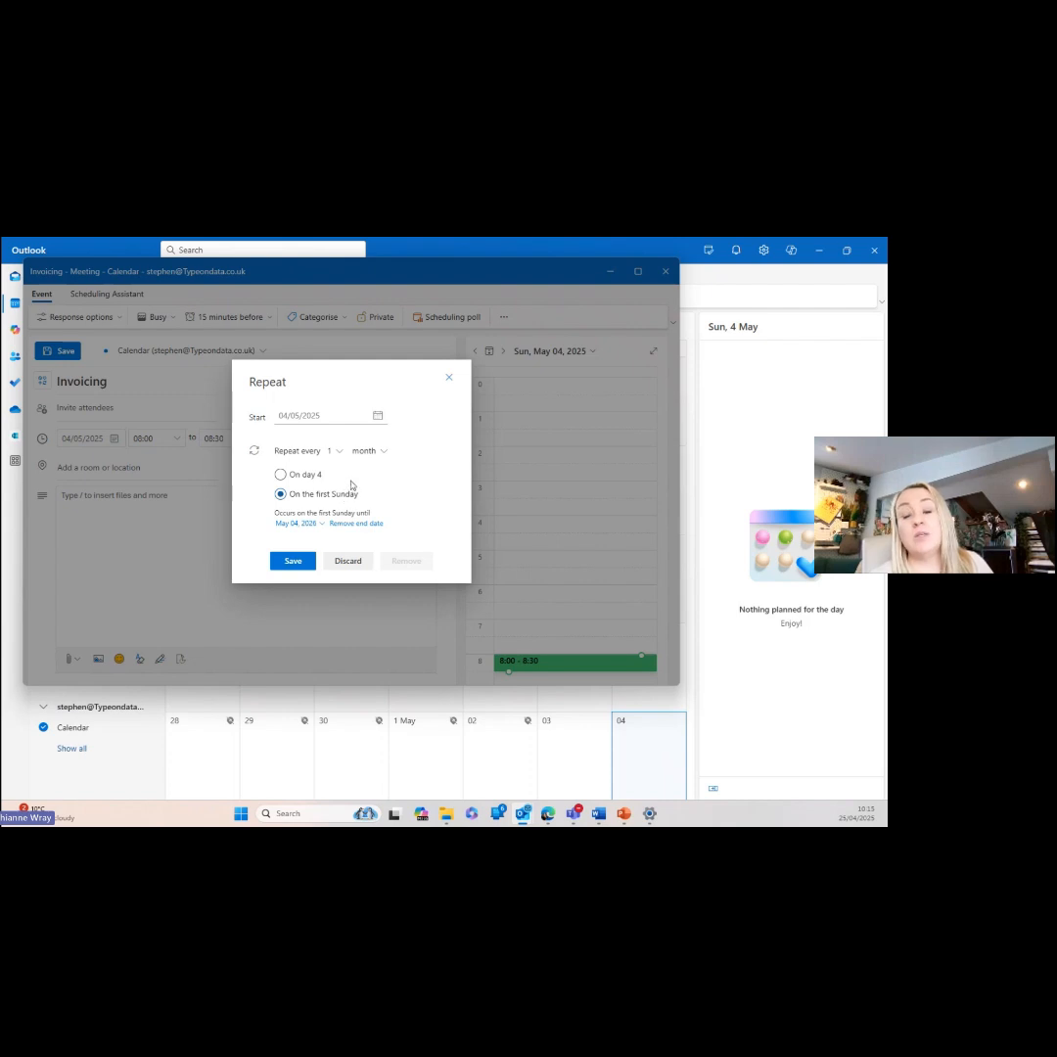
{"action": "left_click", "coordinate": [292, 561]}
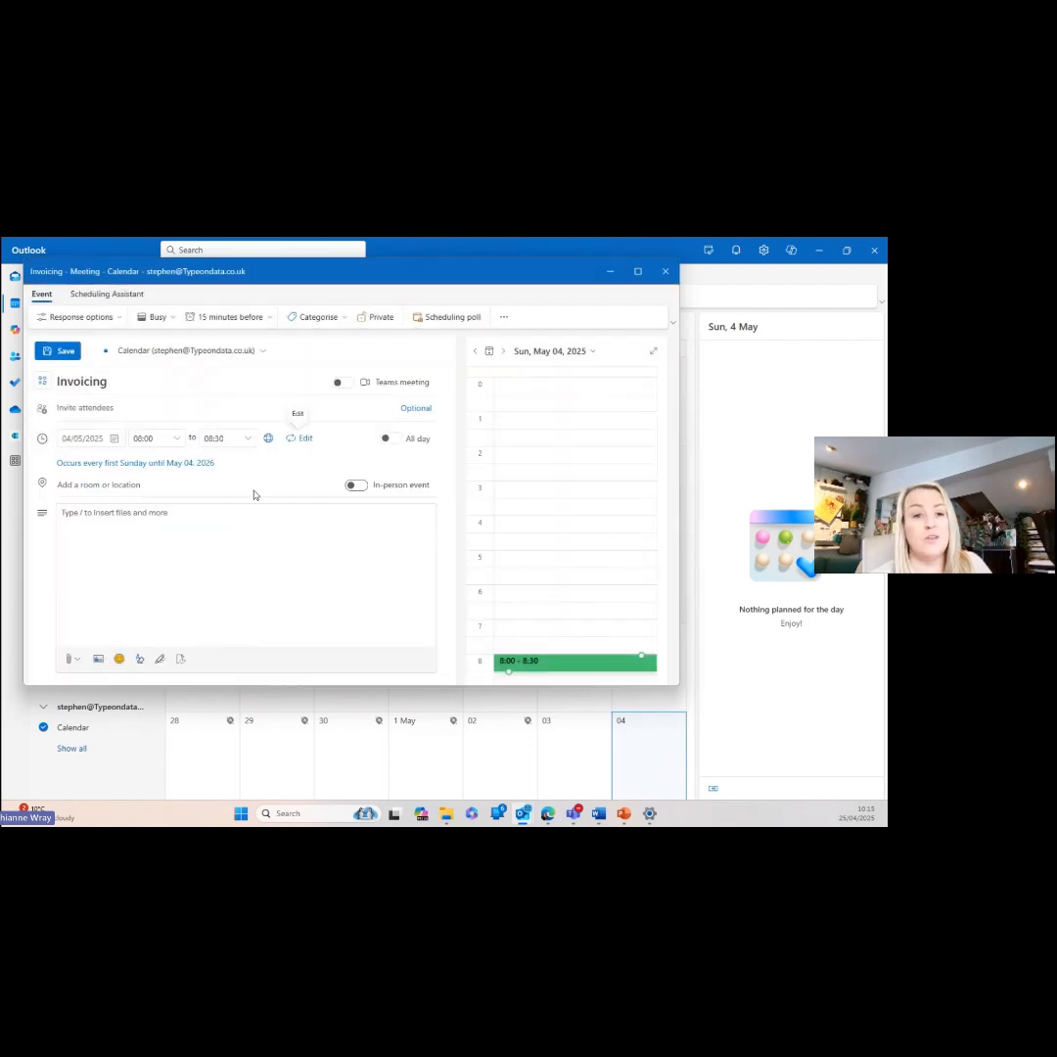
- Remove the end date from the Invoicing recurrence and save the event to the calendar
{"action": "left_click", "coordinate": [200, 467]}
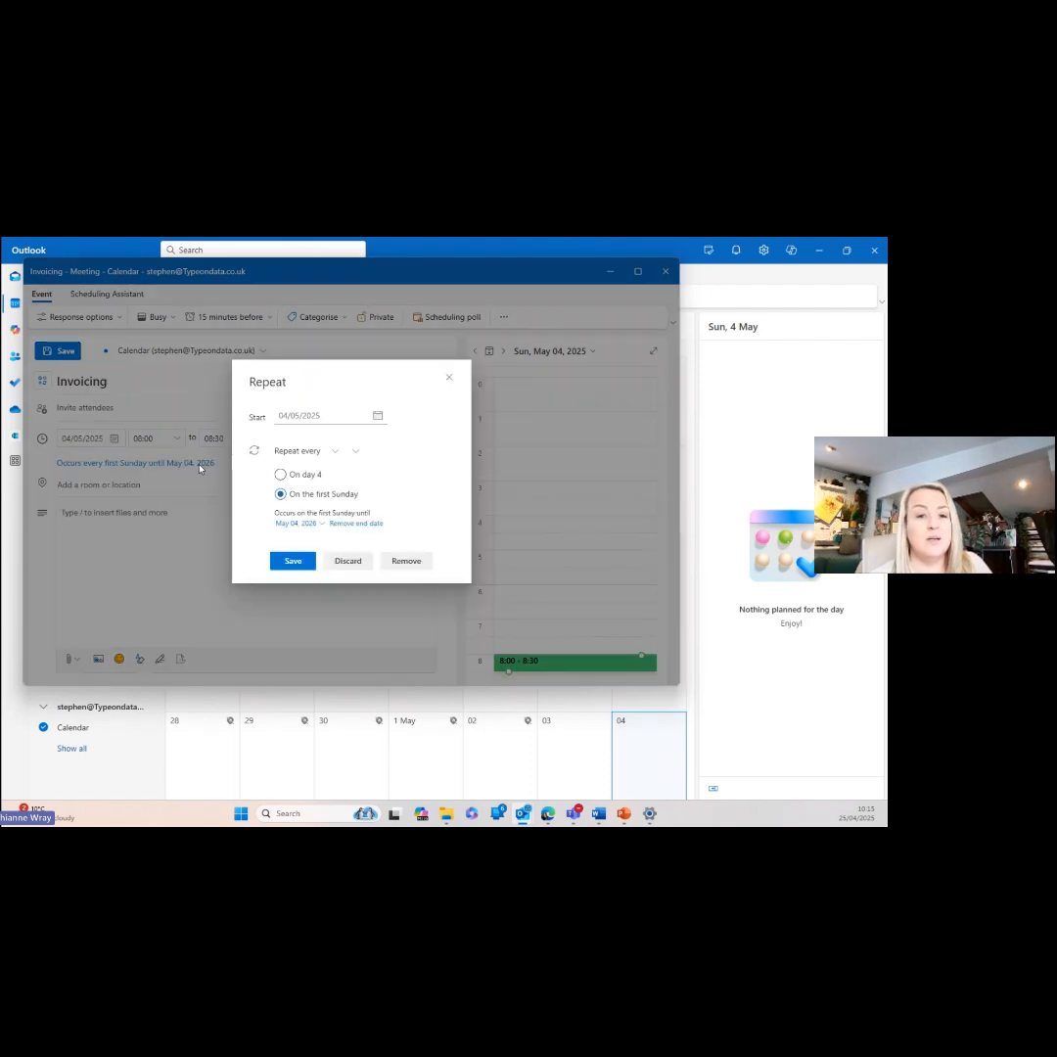
{"action": "left_click", "coordinate": [362, 532]}
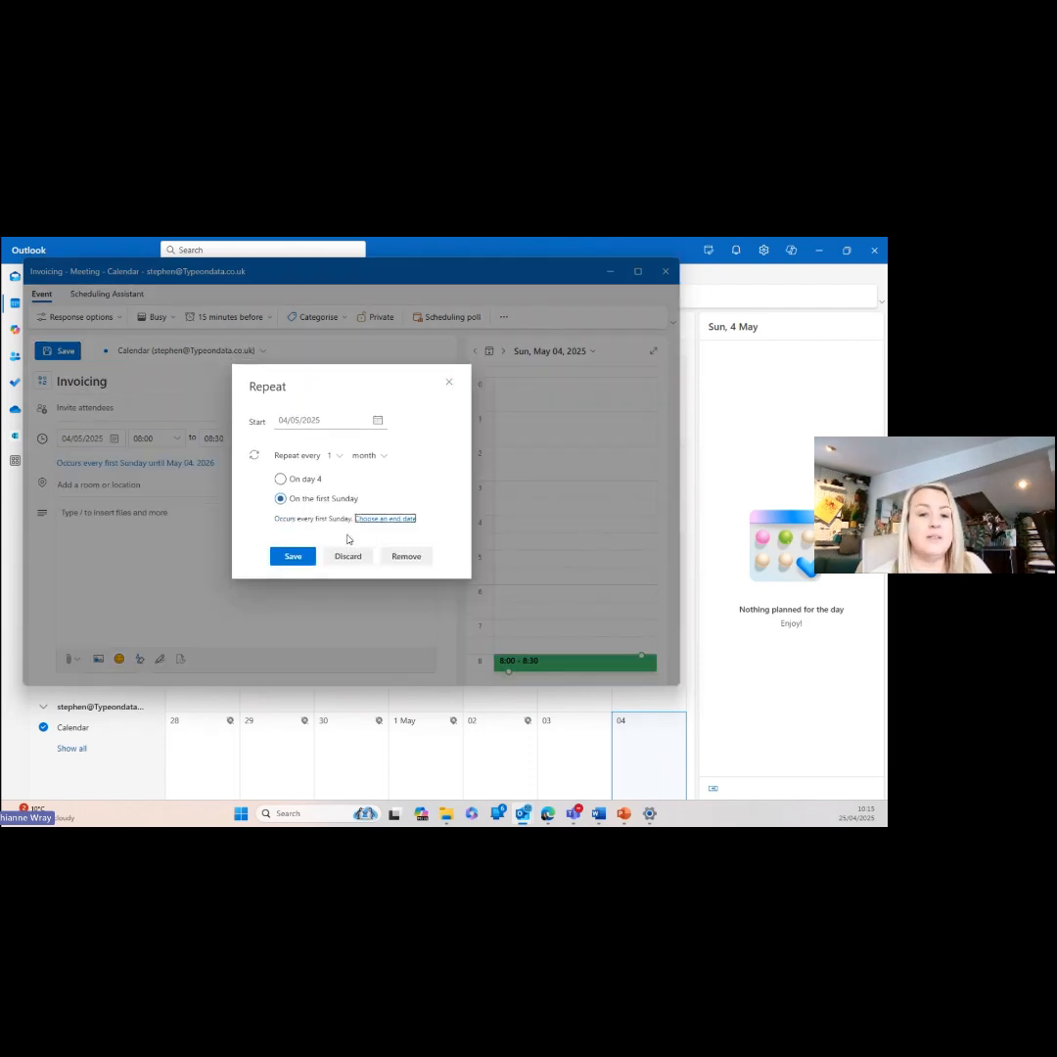
{"action": "left_click", "coordinate": [298, 558]}
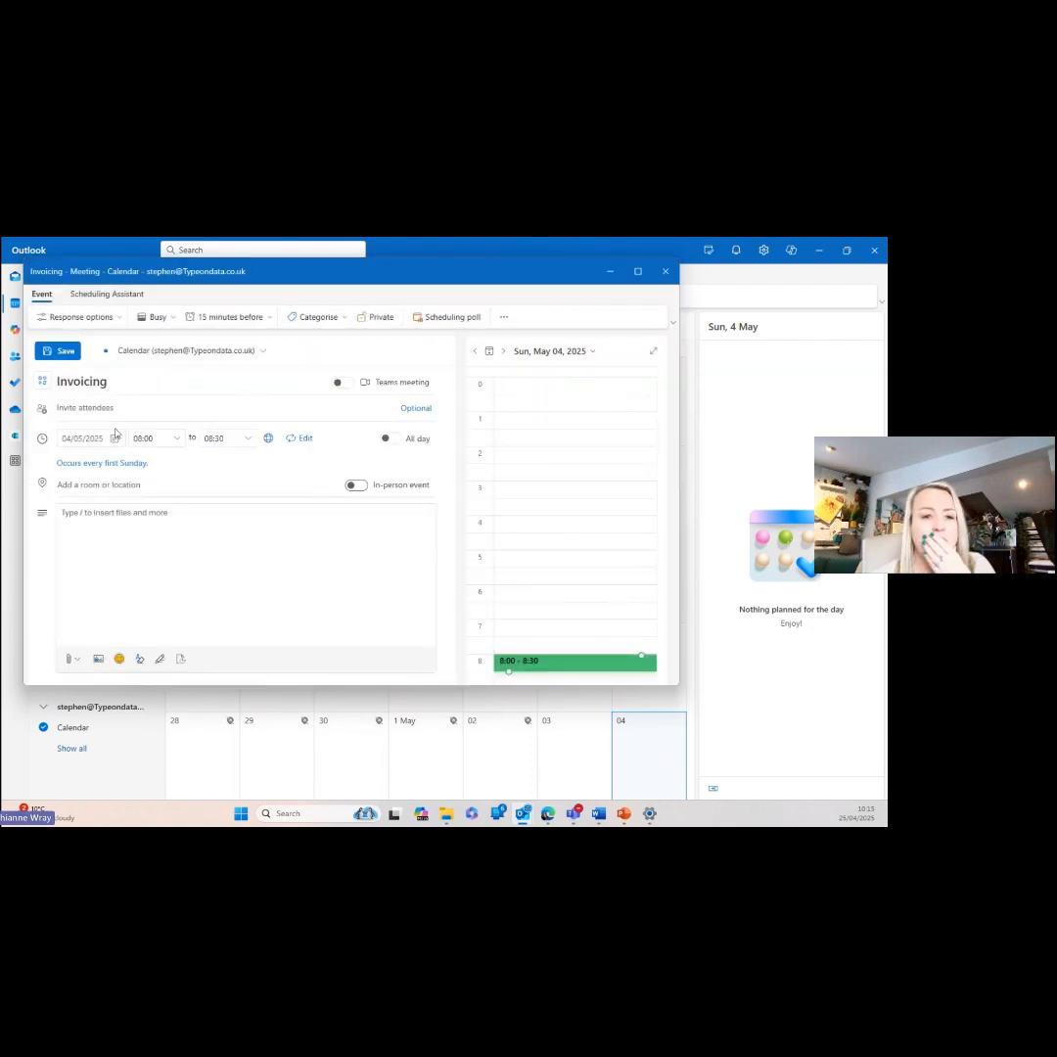
{"action": "left_click", "coordinate": [57, 354]}
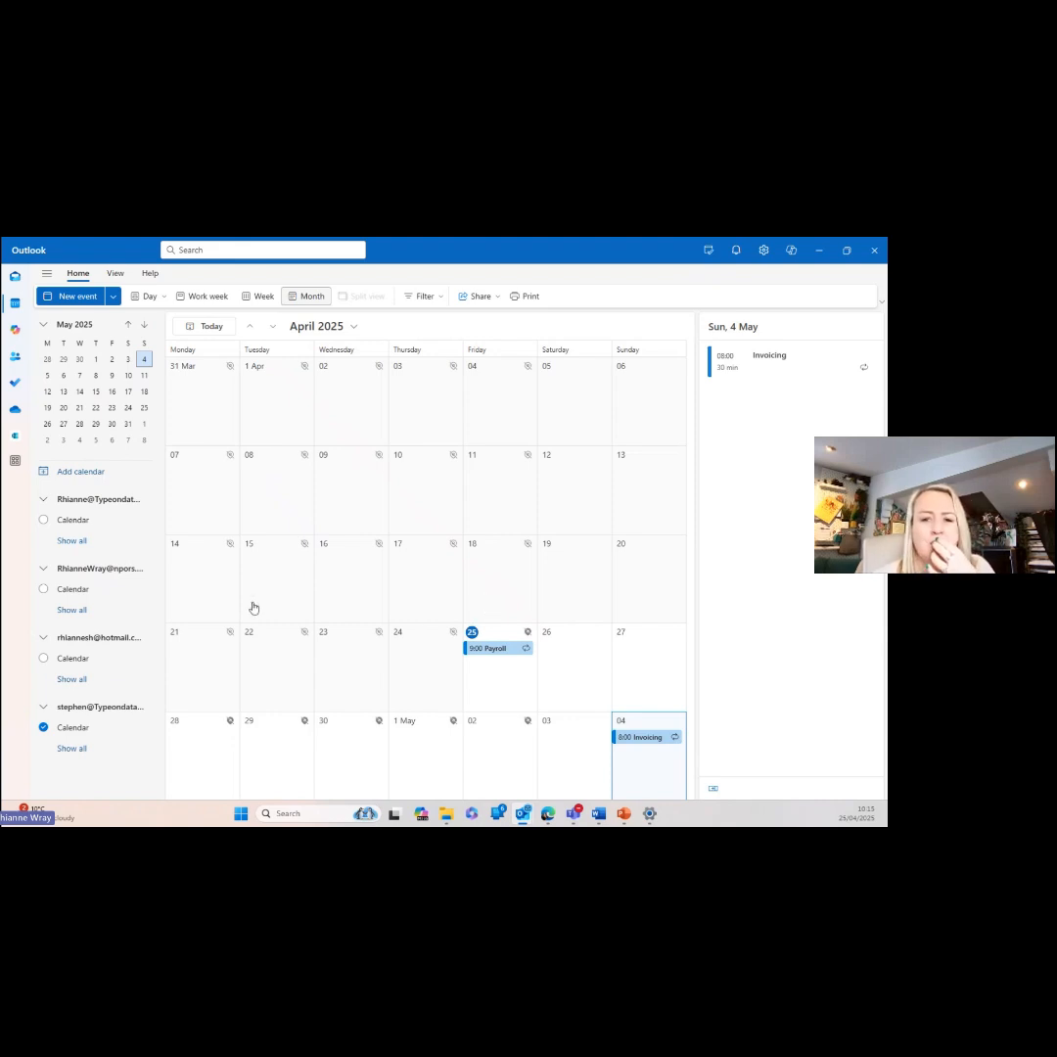
- Create an event on Friday 11 April 2025 in the full event window and title it "Breakfast"
{"action": "left_click", "coordinate": [495, 477]}
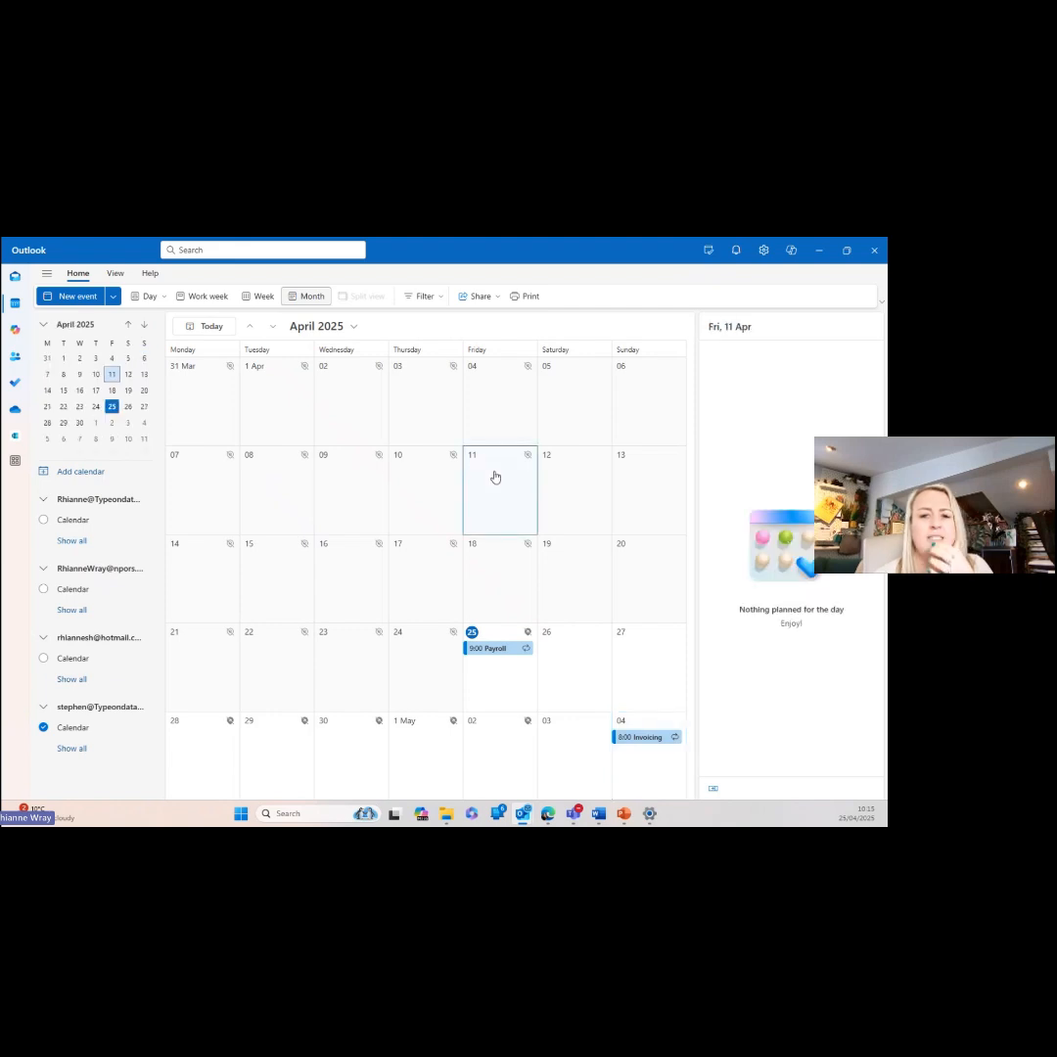
{"action": "double_click", "coordinate": [495, 477]}
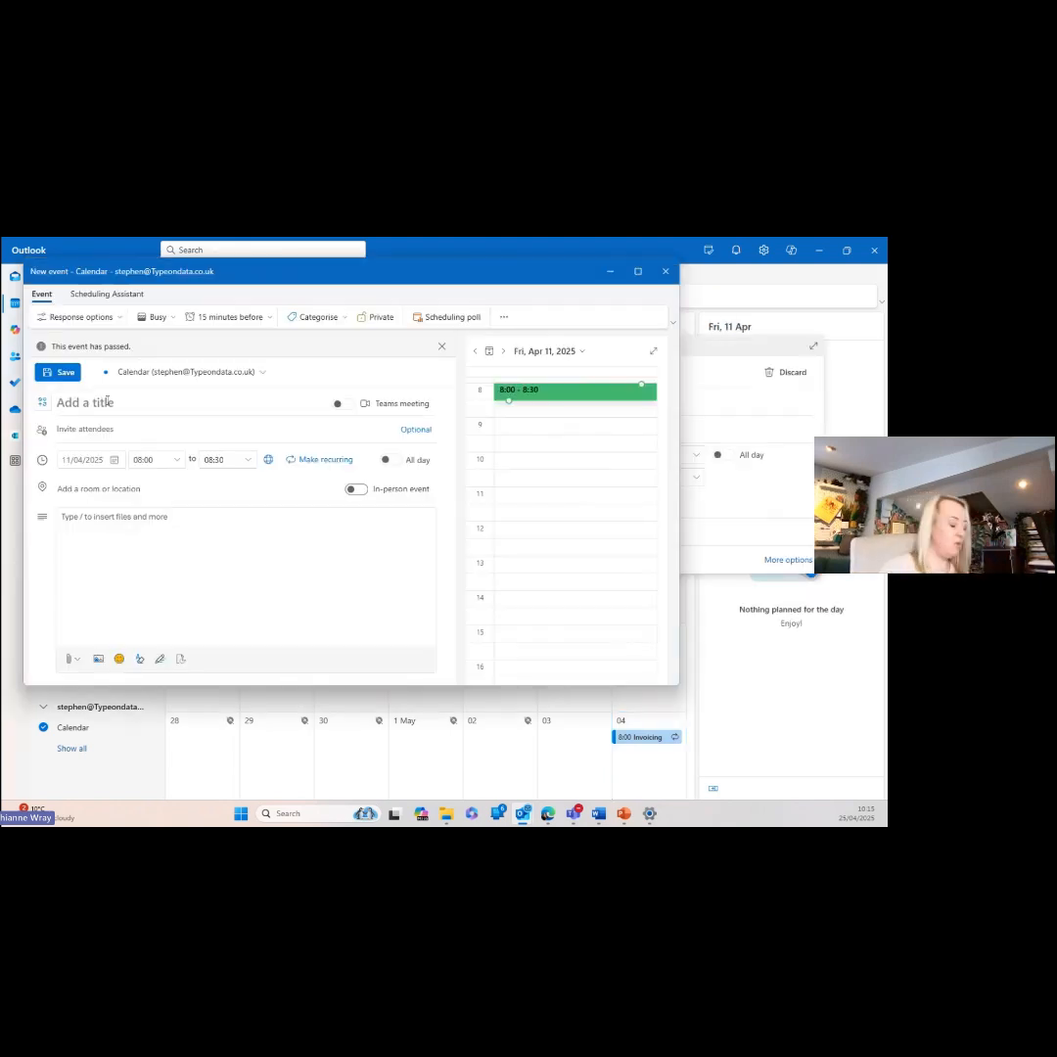
{"action": "type", "text": "Breakfast"}
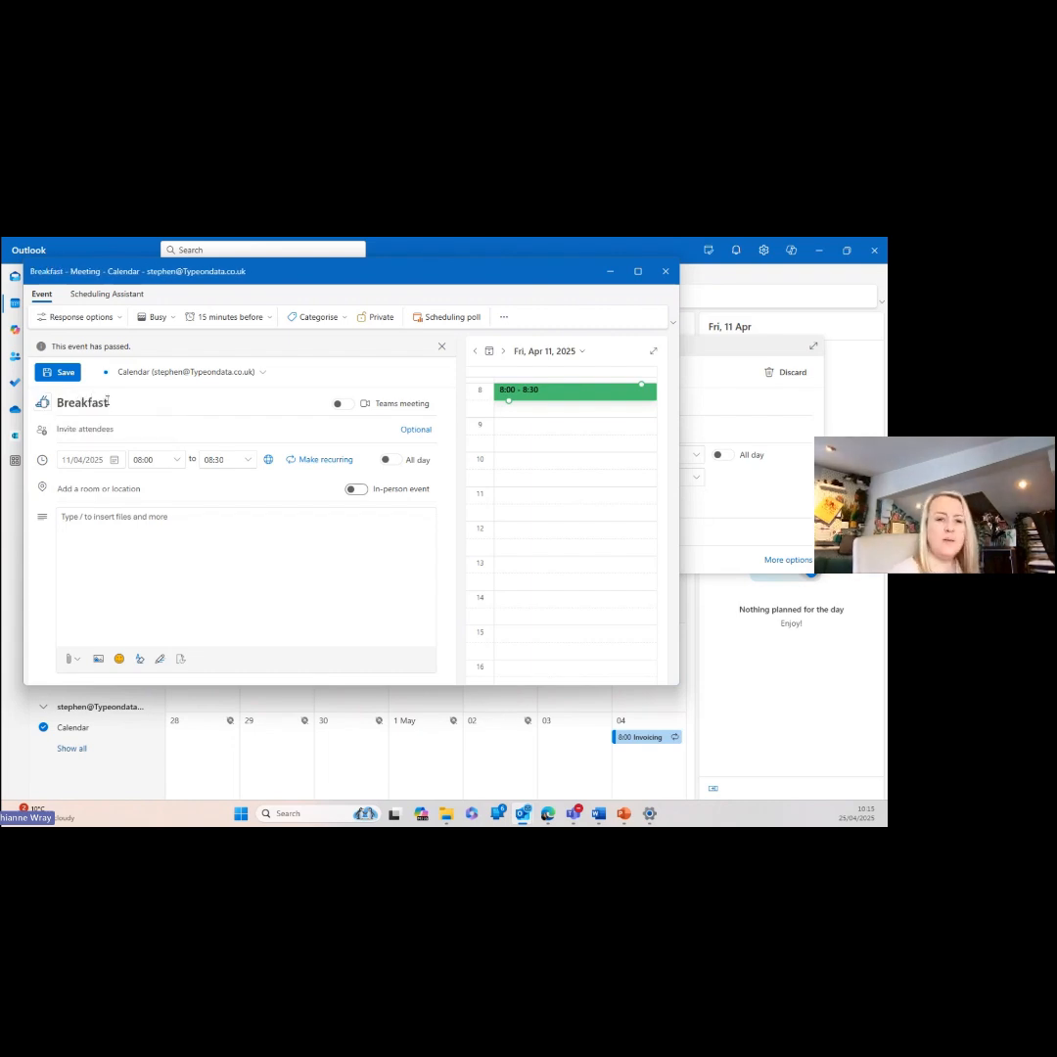
- Set the Breakfast event's start time to 07:30 and its end time to 08:45
{"action": "left_click", "coordinate": [168, 459]}
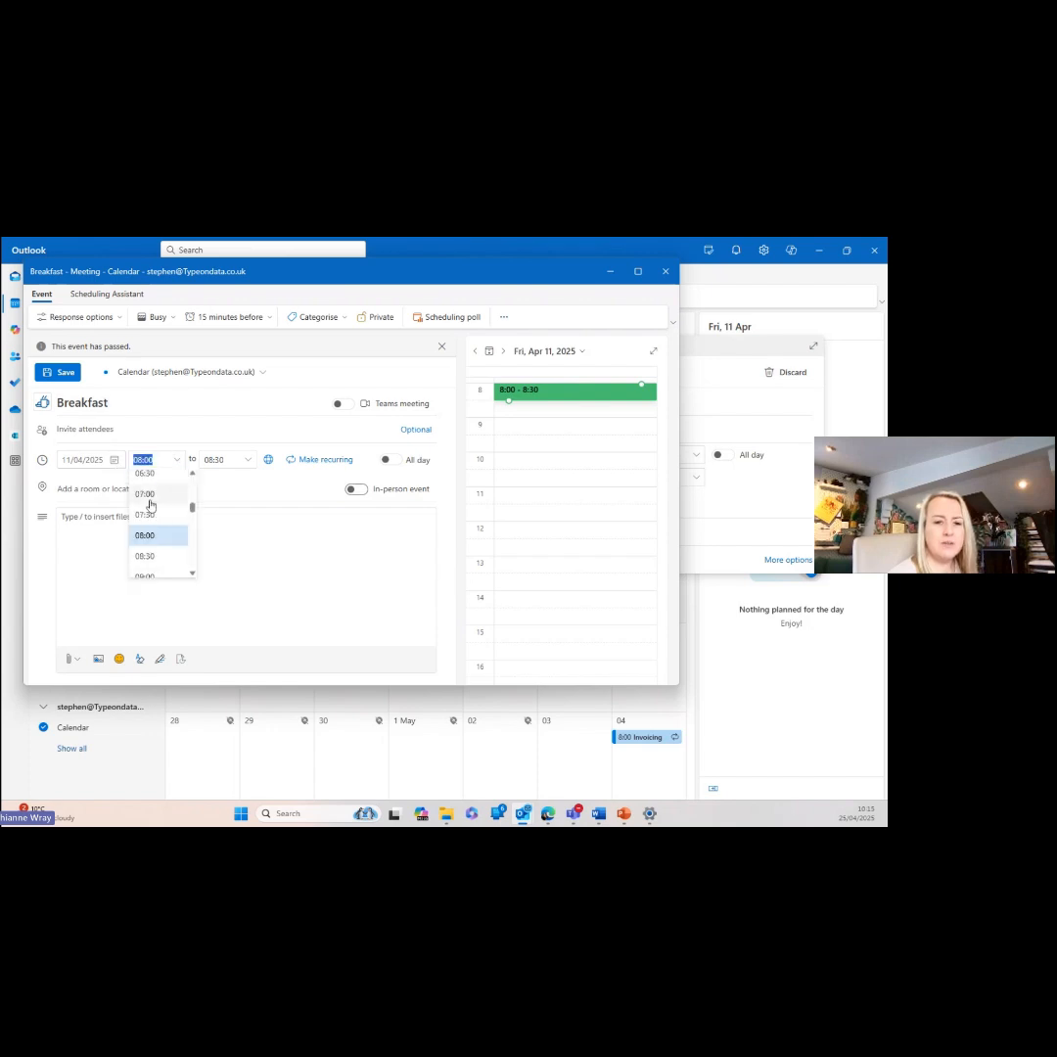
{"action": "left_click", "coordinate": [146, 513]}
{"action": "left_click", "coordinate": [251, 460]}
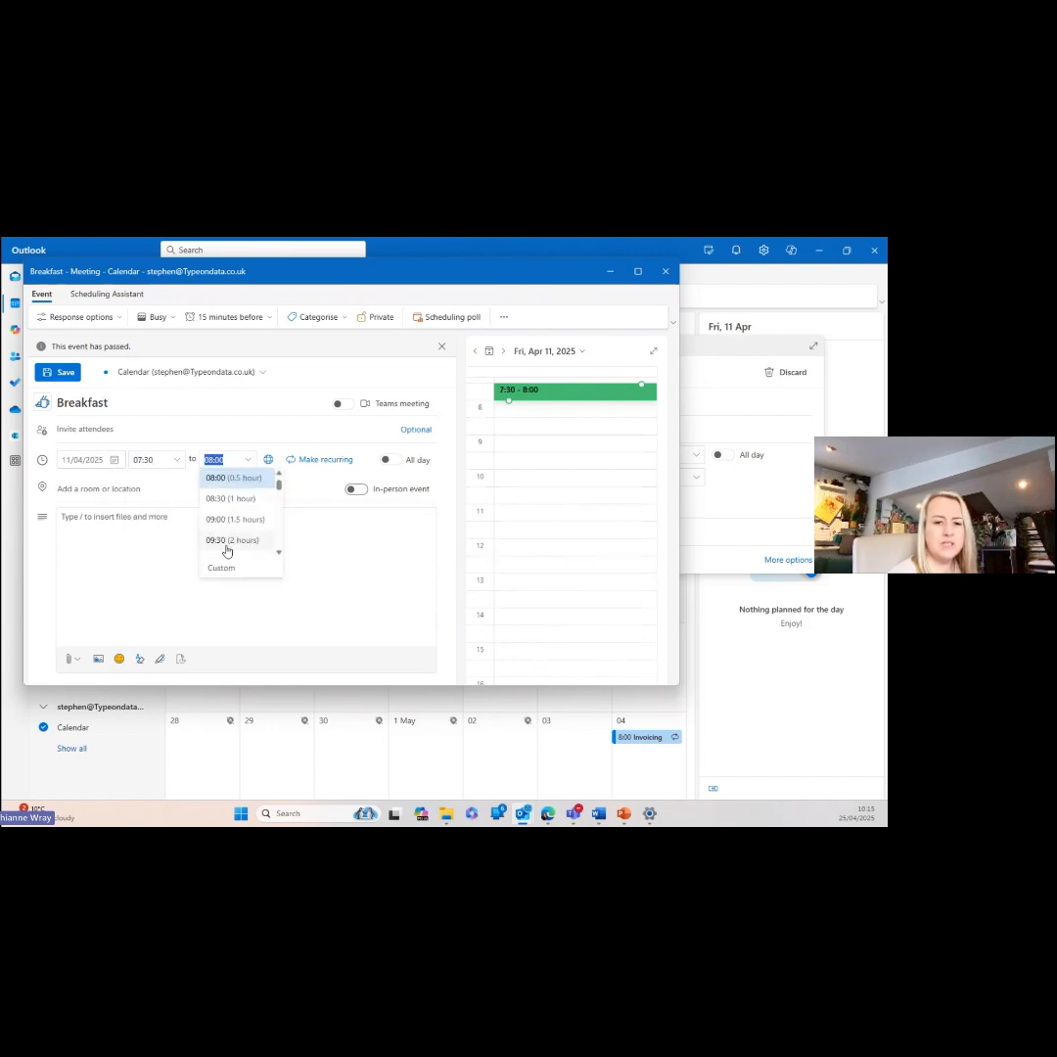
{"action": "left_click", "coordinate": [229, 518]}
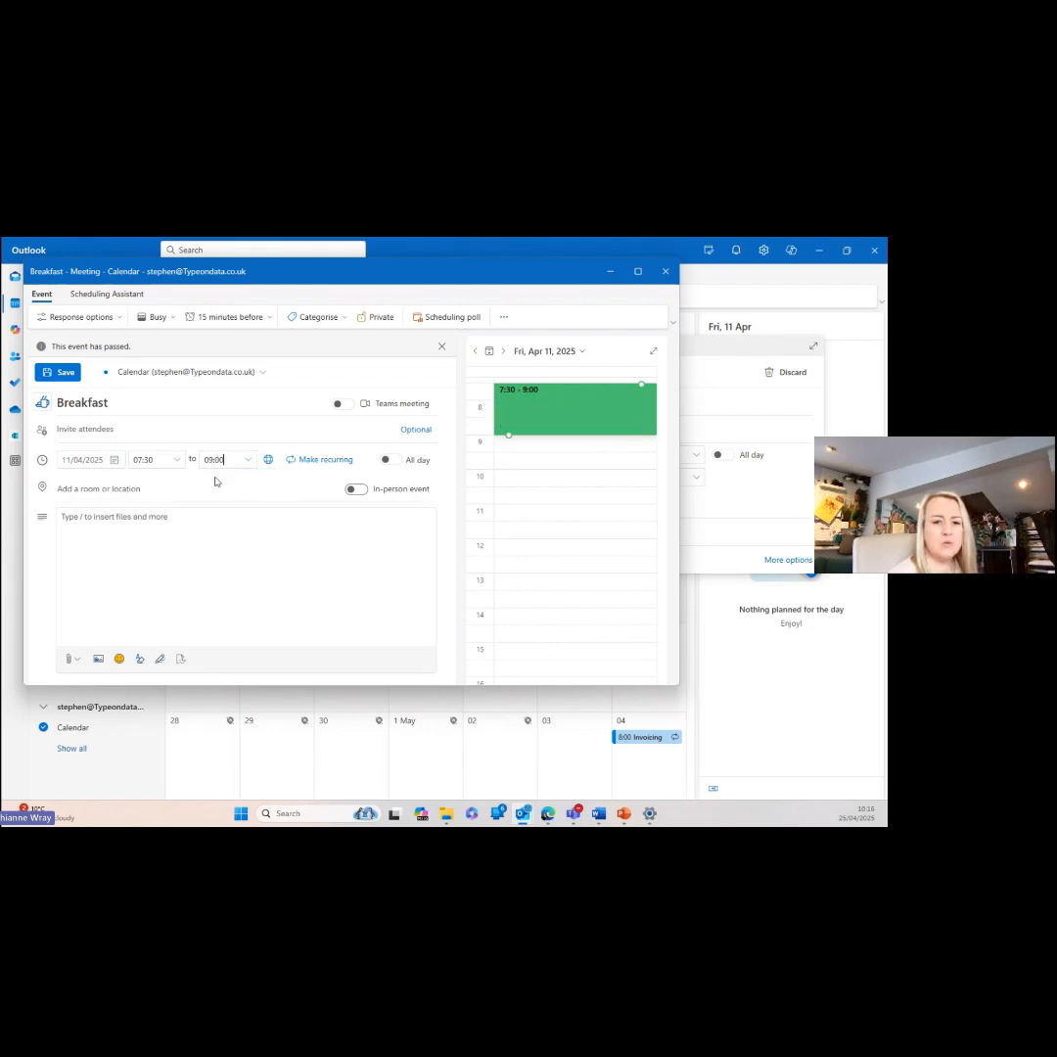
{"action": "key", "text": "ctrl+a"}
{"action": "type", "text": "08"}
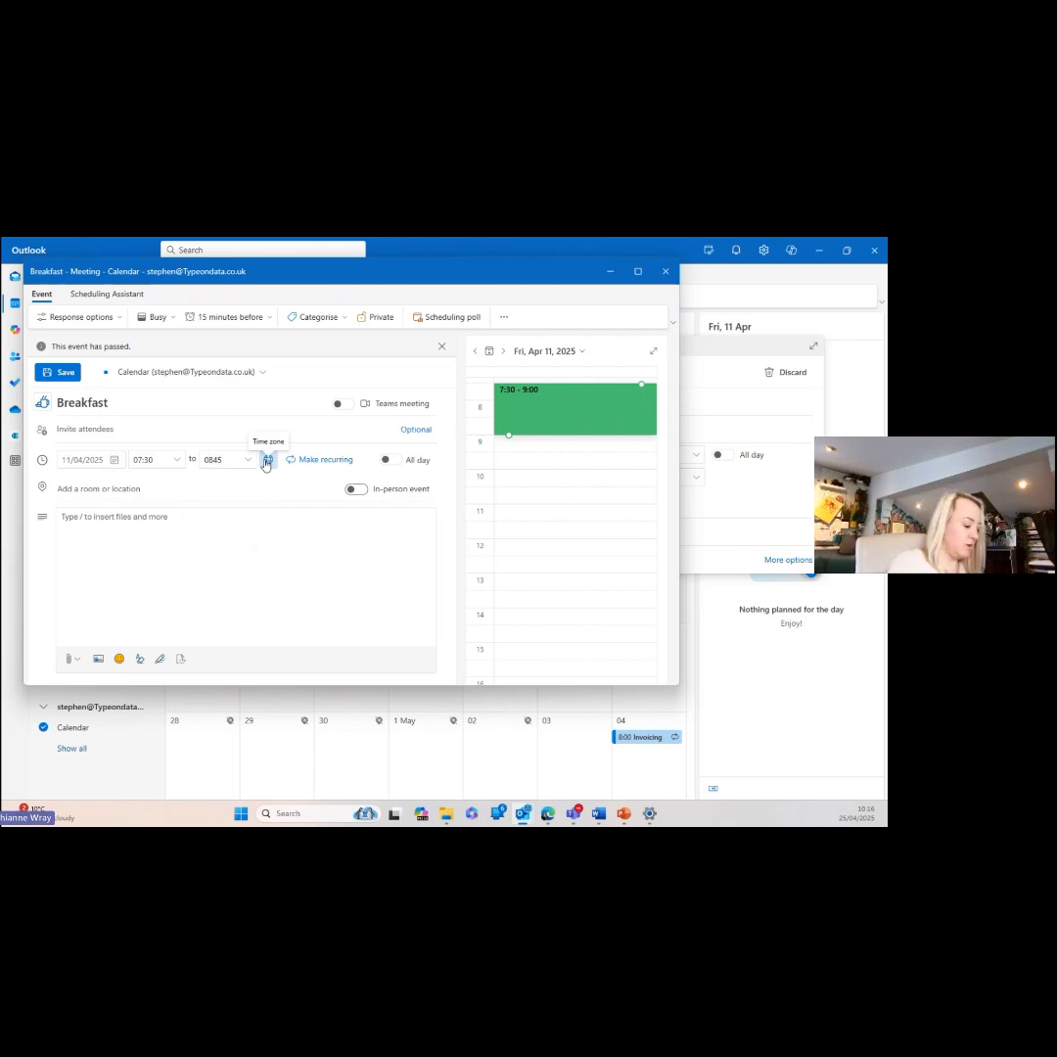
{"action": "key", "text": "Tab"}
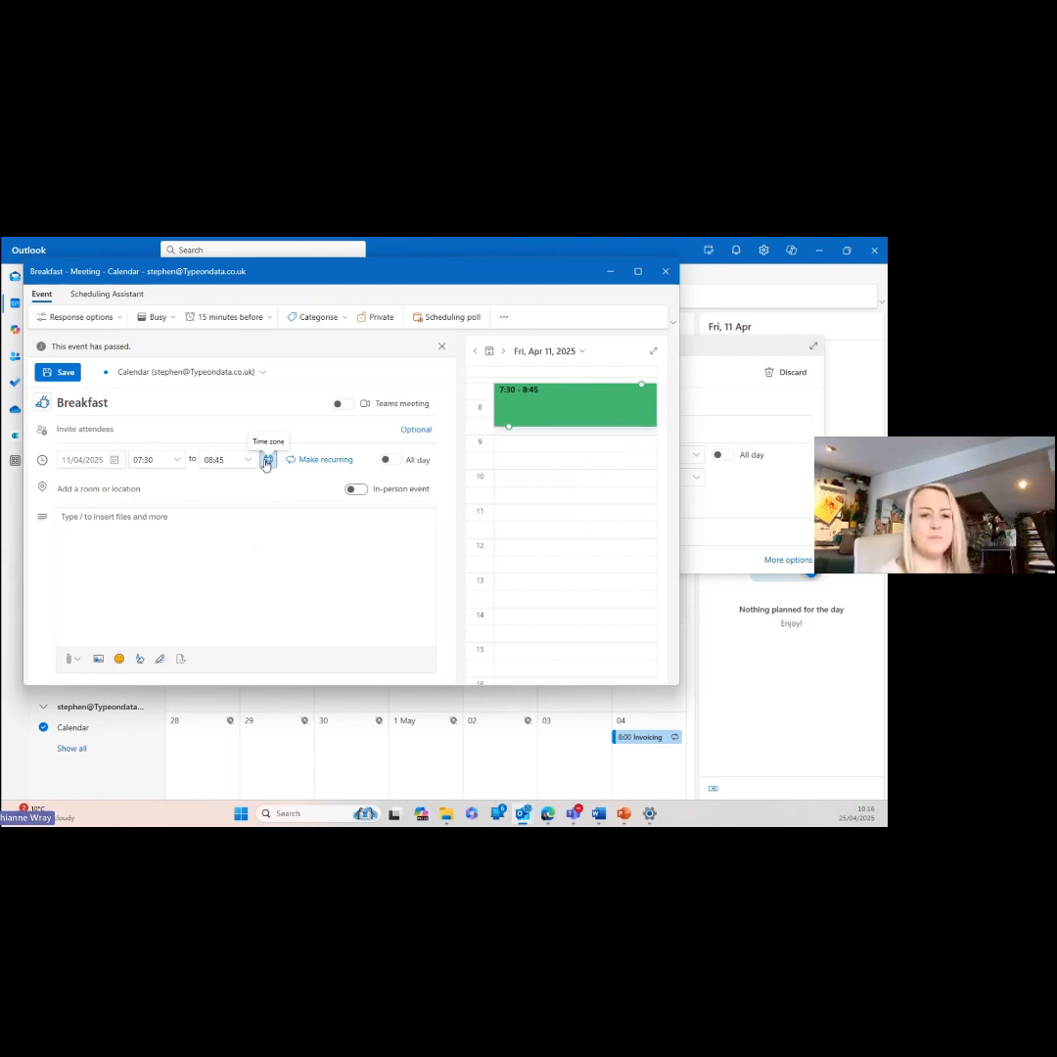
- Make the Breakfast event recur every 2 weeks on Friday with no end date and save the event
{"action": "left_click", "coordinate": [318, 460]}
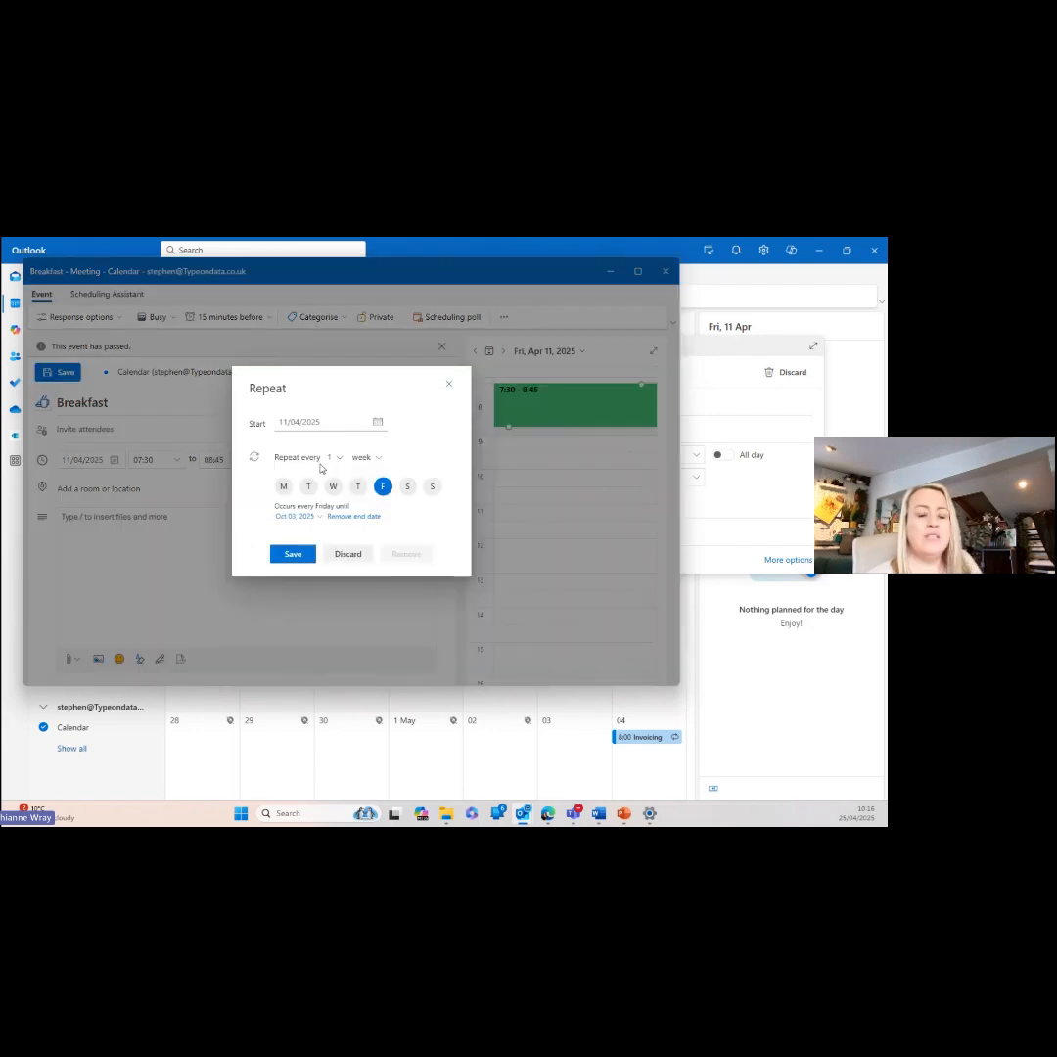
{"action": "left_click", "coordinate": [339, 458]}
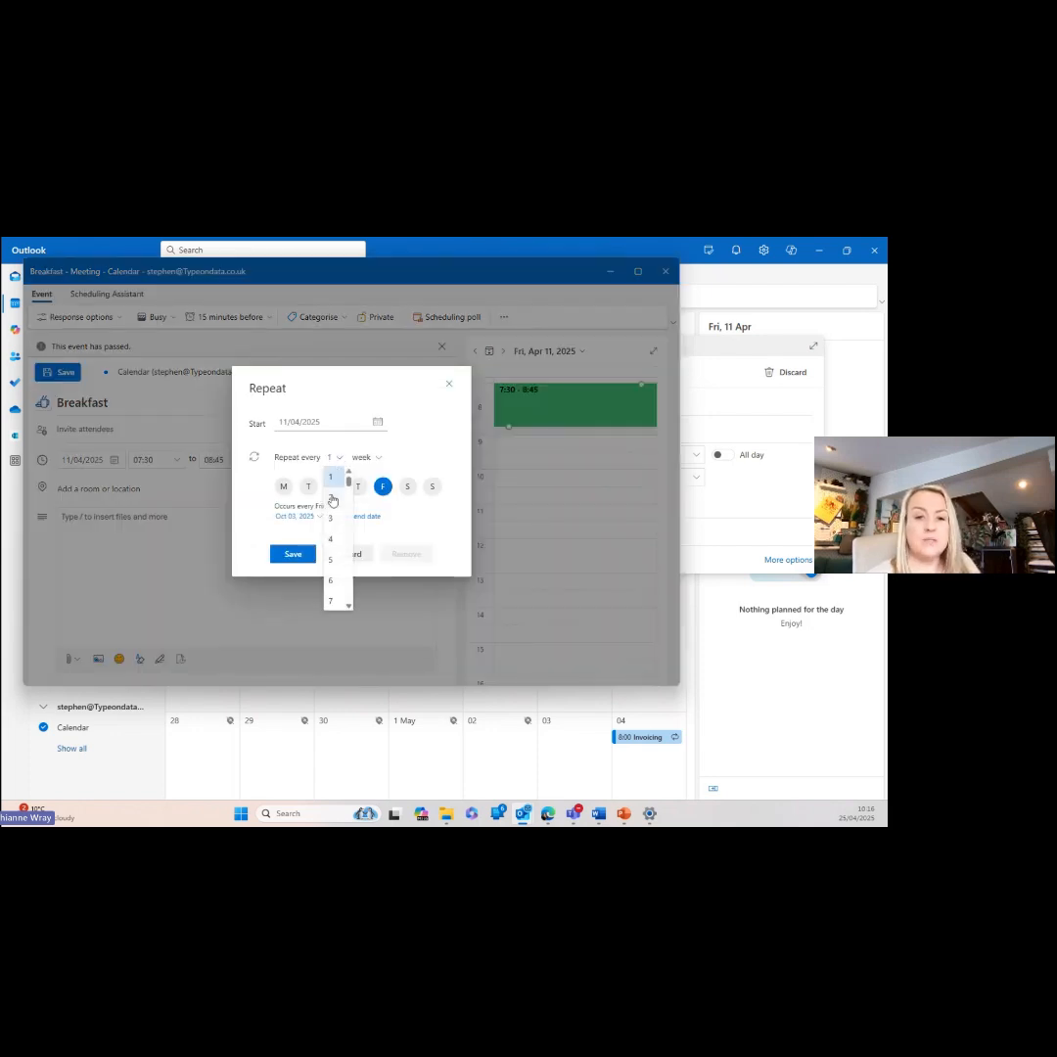
{"action": "left_click", "coordinate": [333, 499]}
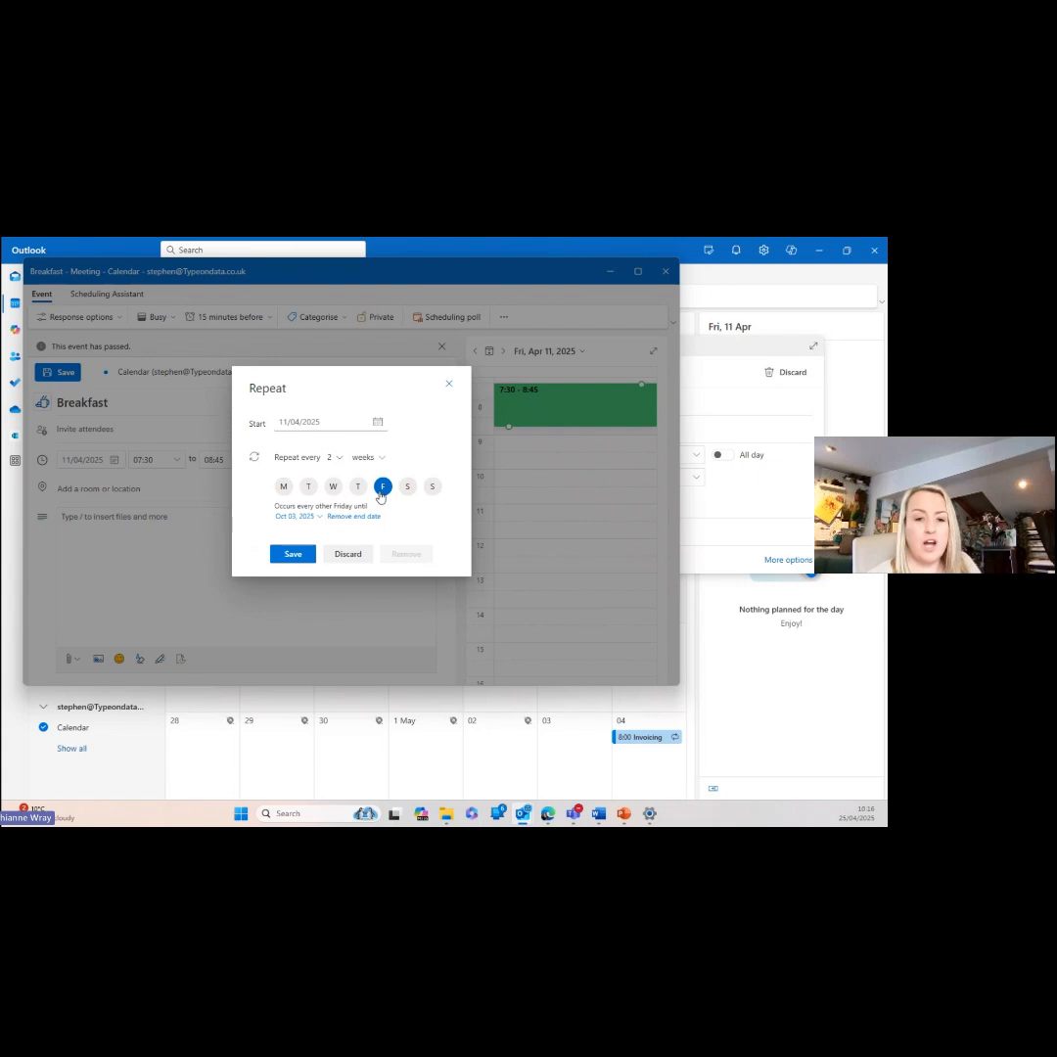
{"action": "left_click", "coordinate": [364, 518]}
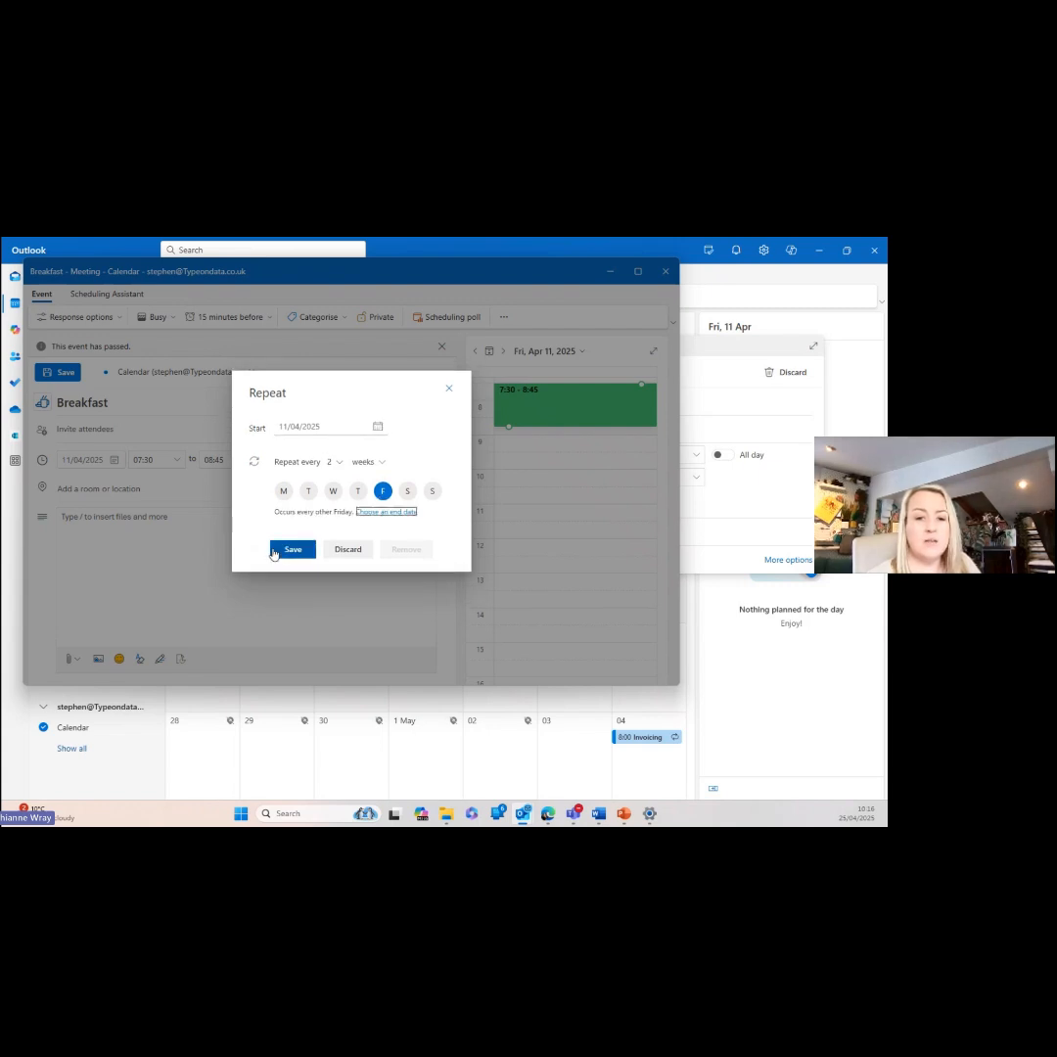
{"action": "left_click", "coordinate": [275, 551]}
{"action": "left_click", "coordinate": [65, 373]}
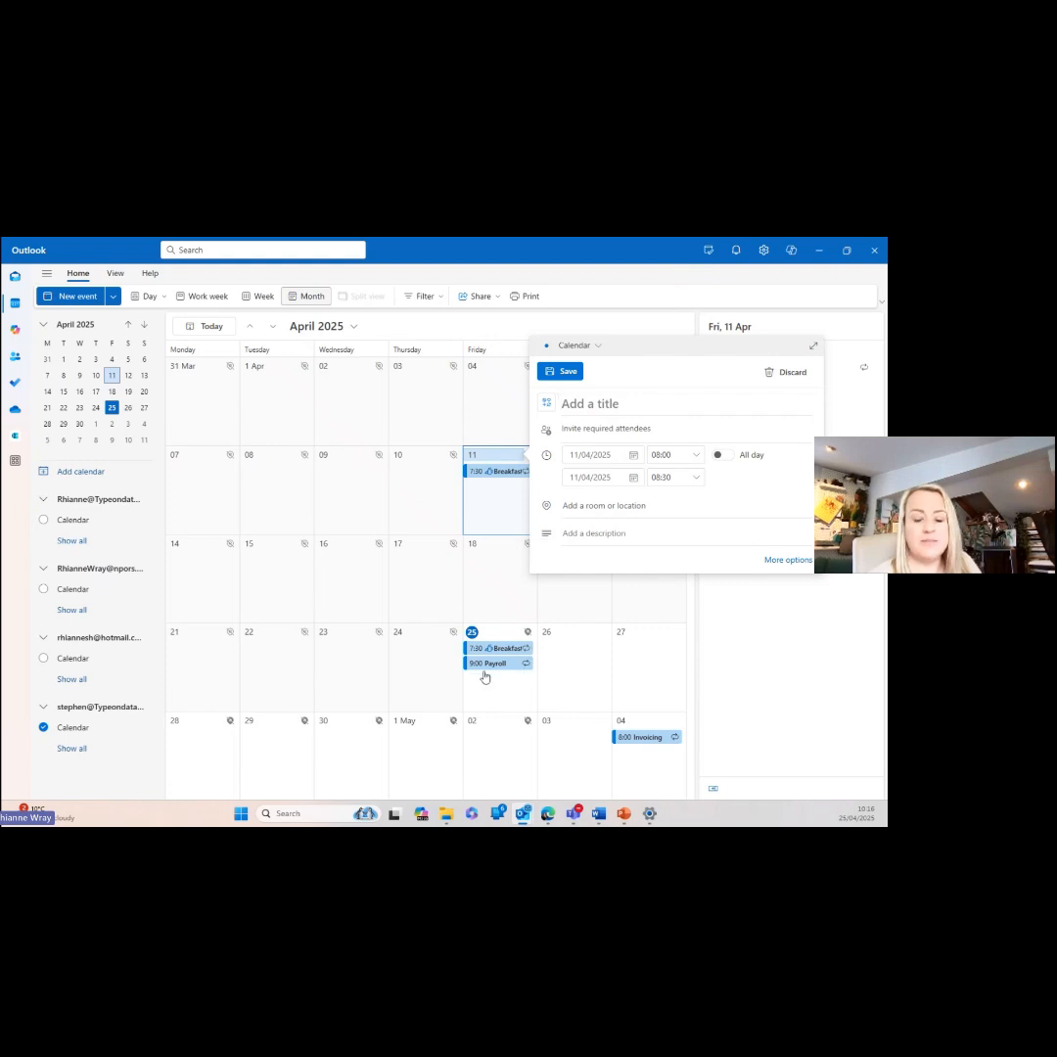
{"action": "left_click", "coordinate": [409, 440]}
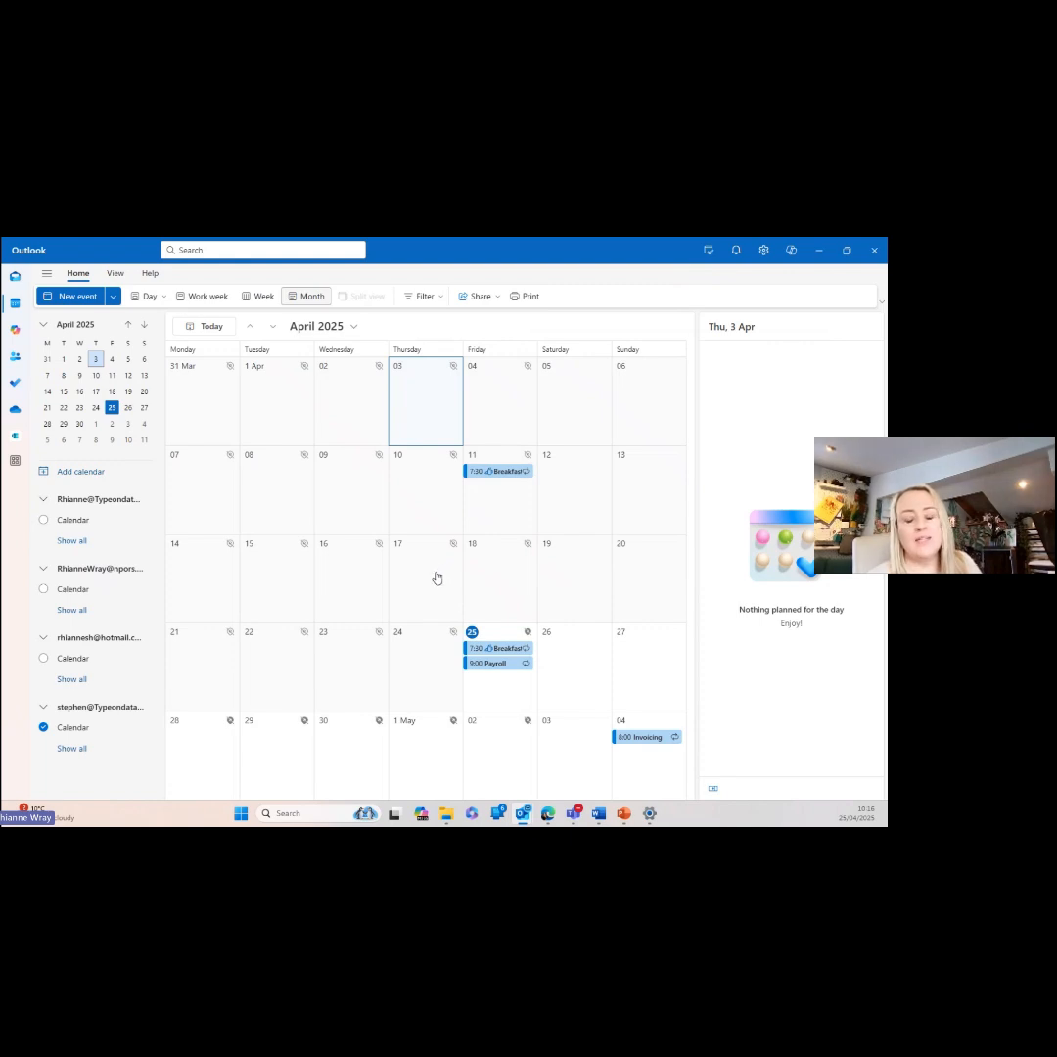
- Open the whole Breakfast series from Friday 11 April for editing and set its reminder to Don't remind me
{"action": "left_click", "coordinate": [496, 472]}
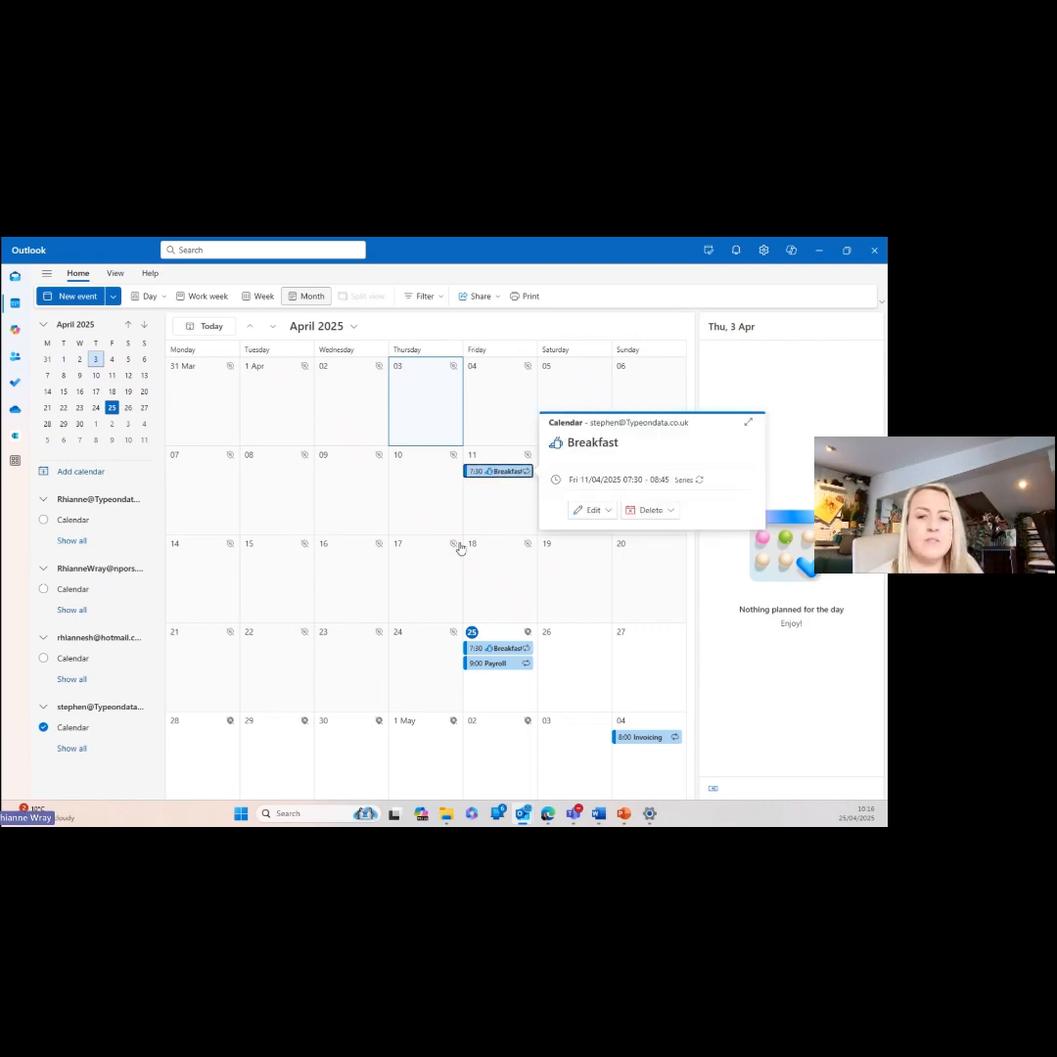
{"action": "double_click", "coordinate": [496, 472]}
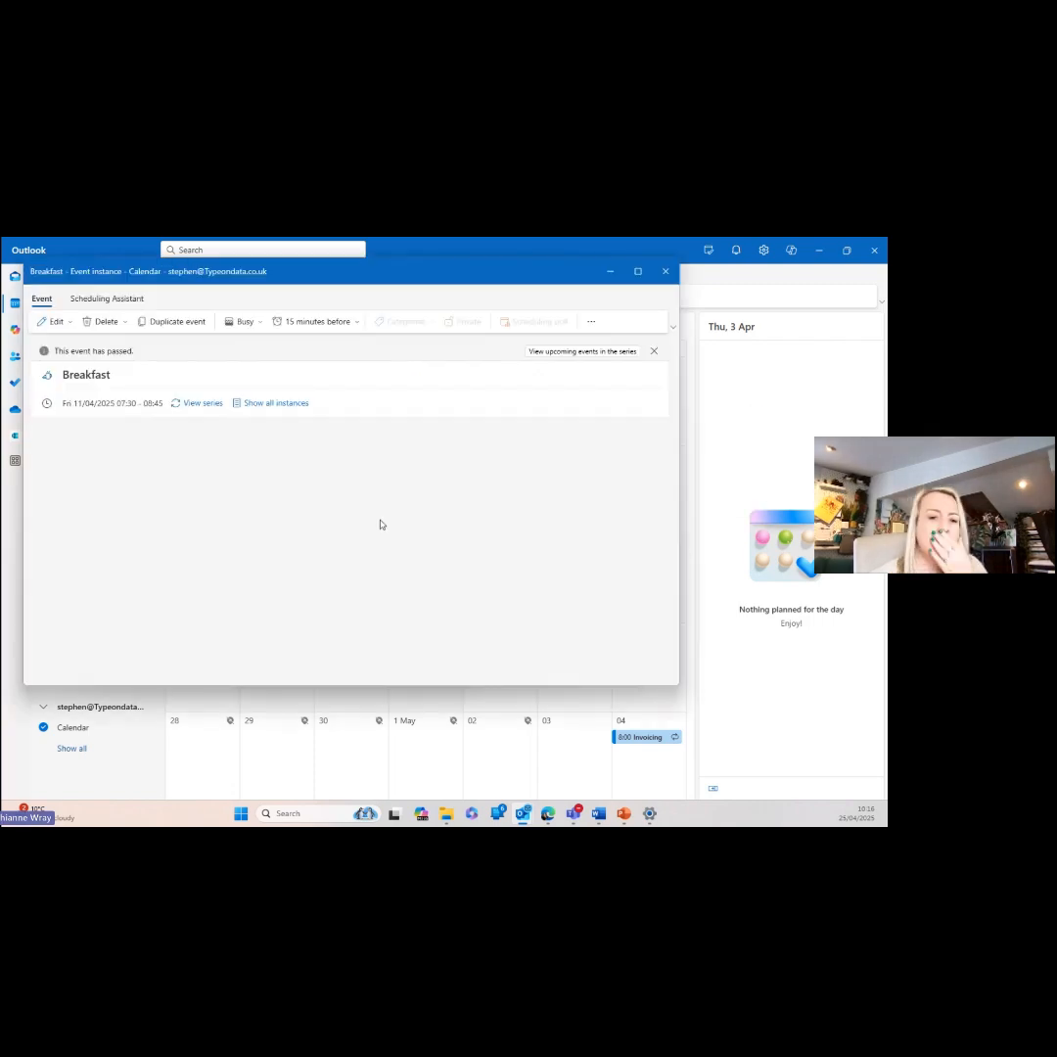
{"action": "left_click", "coordinate": [52, 321]}
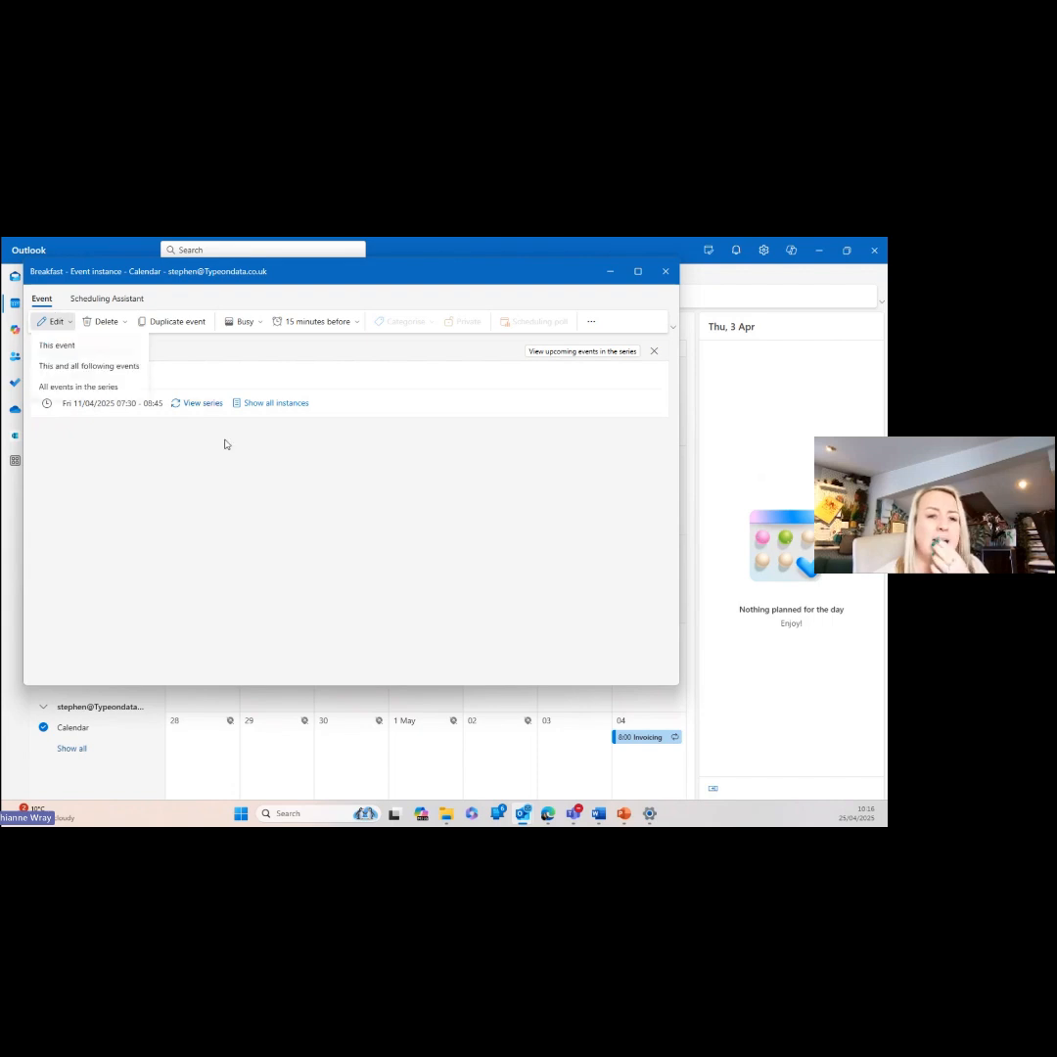
{"action": "left_click", "coordinate": [79, 389]}
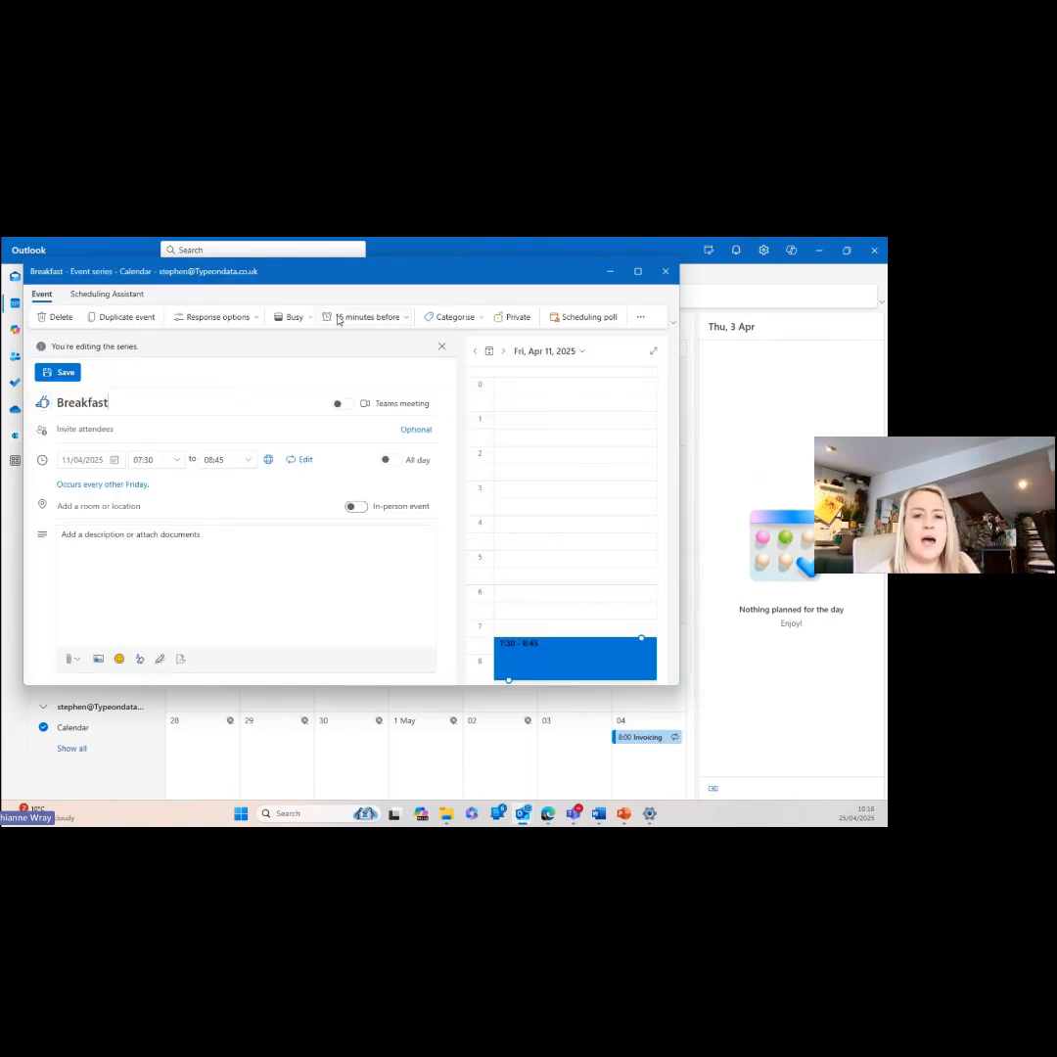
{"action": "left_click", "coordinate": [338, 318]}
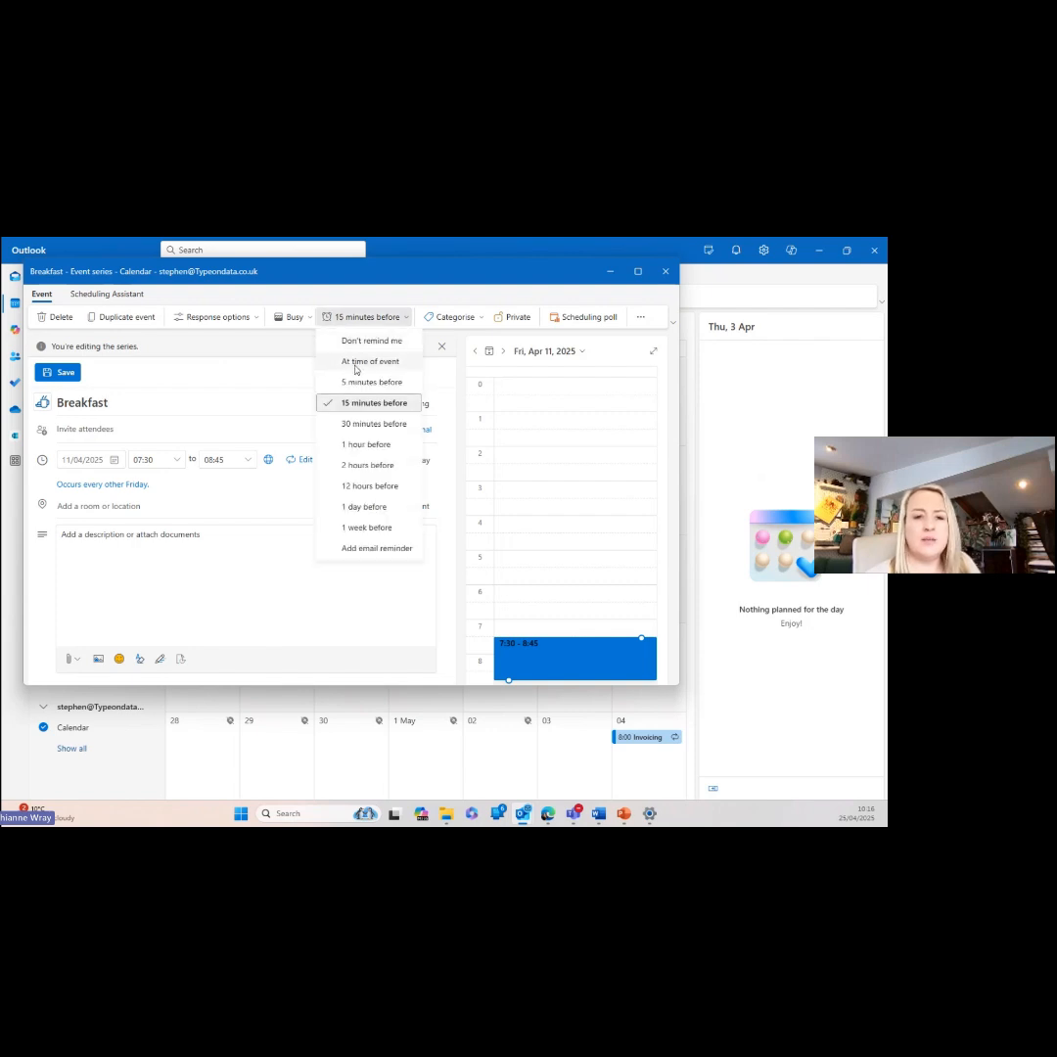
{"action": "left_click", "coordinate": [357, 364]}
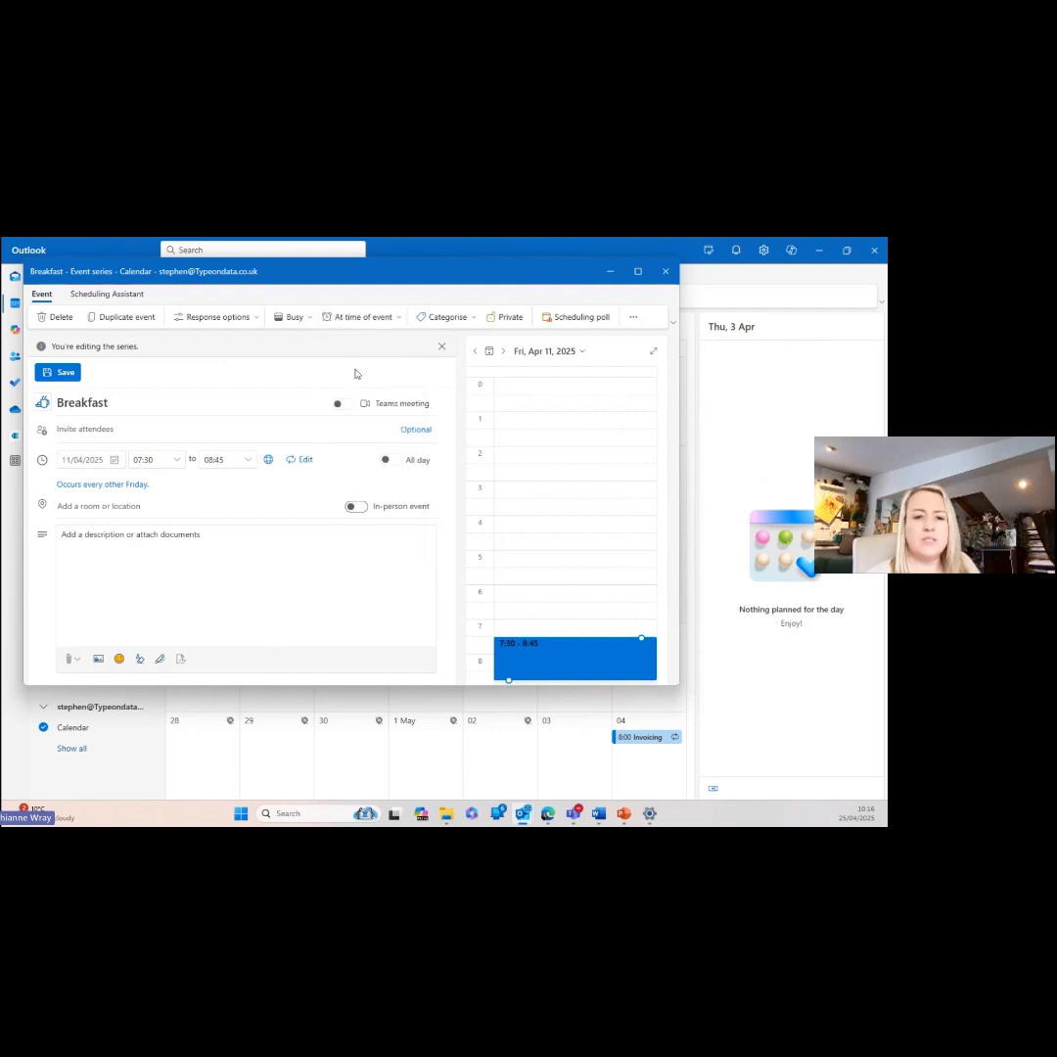
{"action": "left_click", "coordinate": [365, 317]}
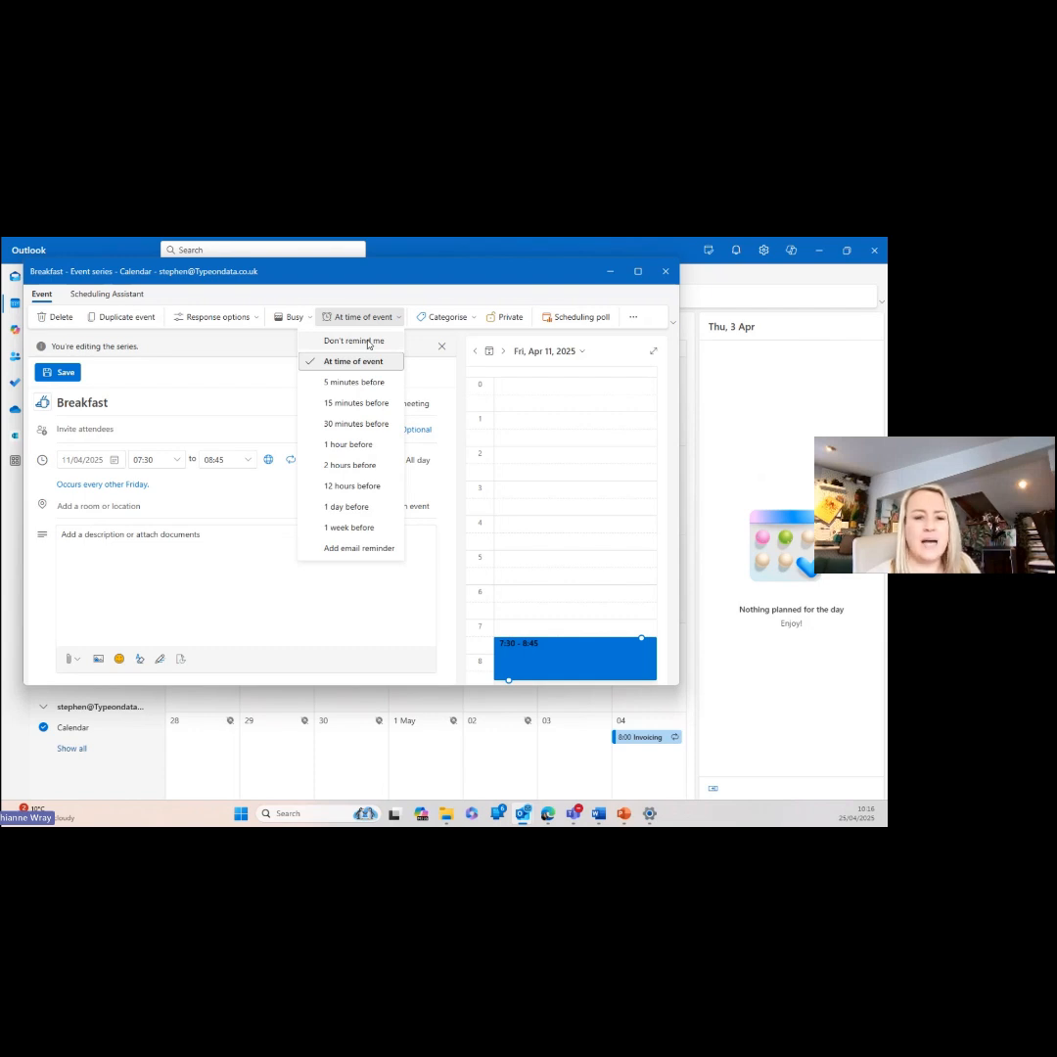
{"action": "left_click", "coordinate": [368, 341]}
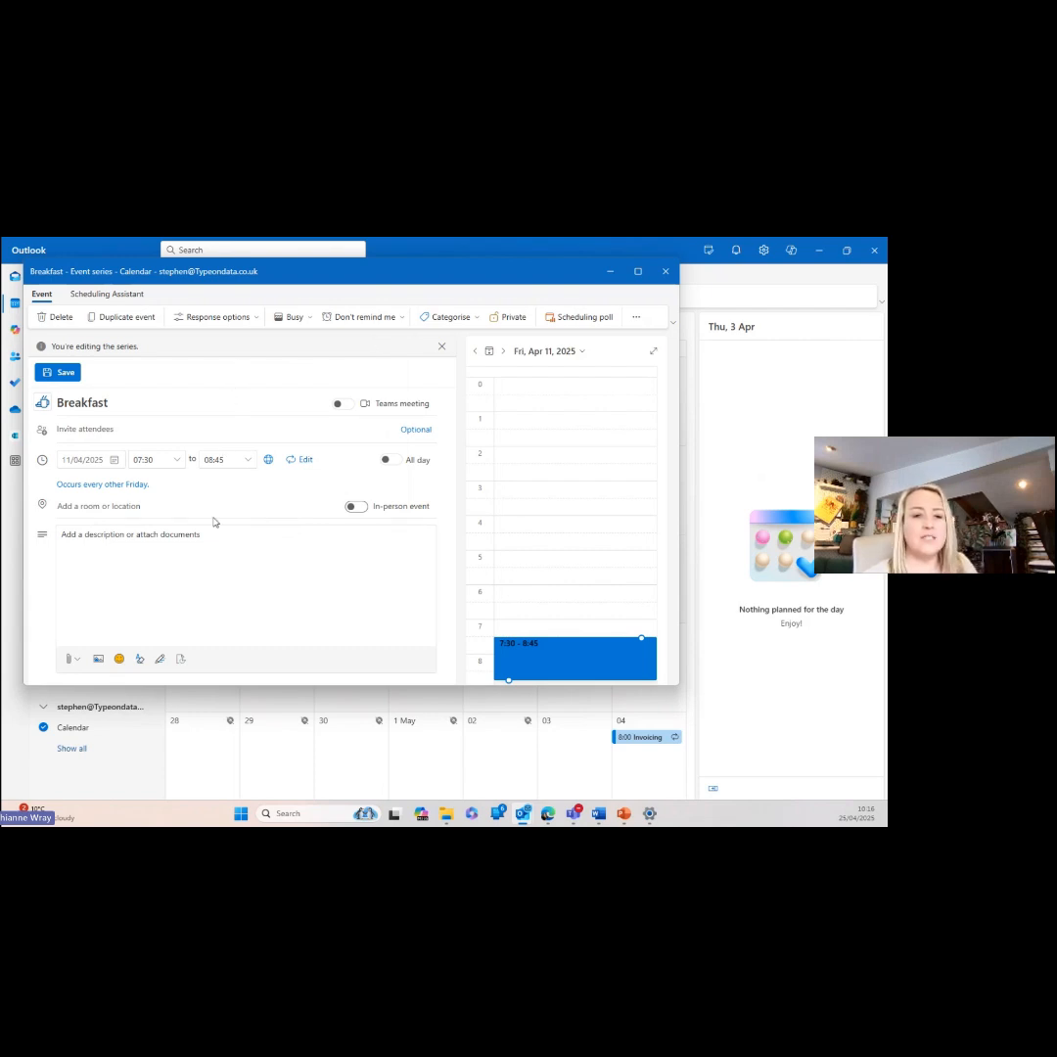
- Look through the availability status options for the Breakfast series
{"action": "left_click", "coordinate": [158, 548]}
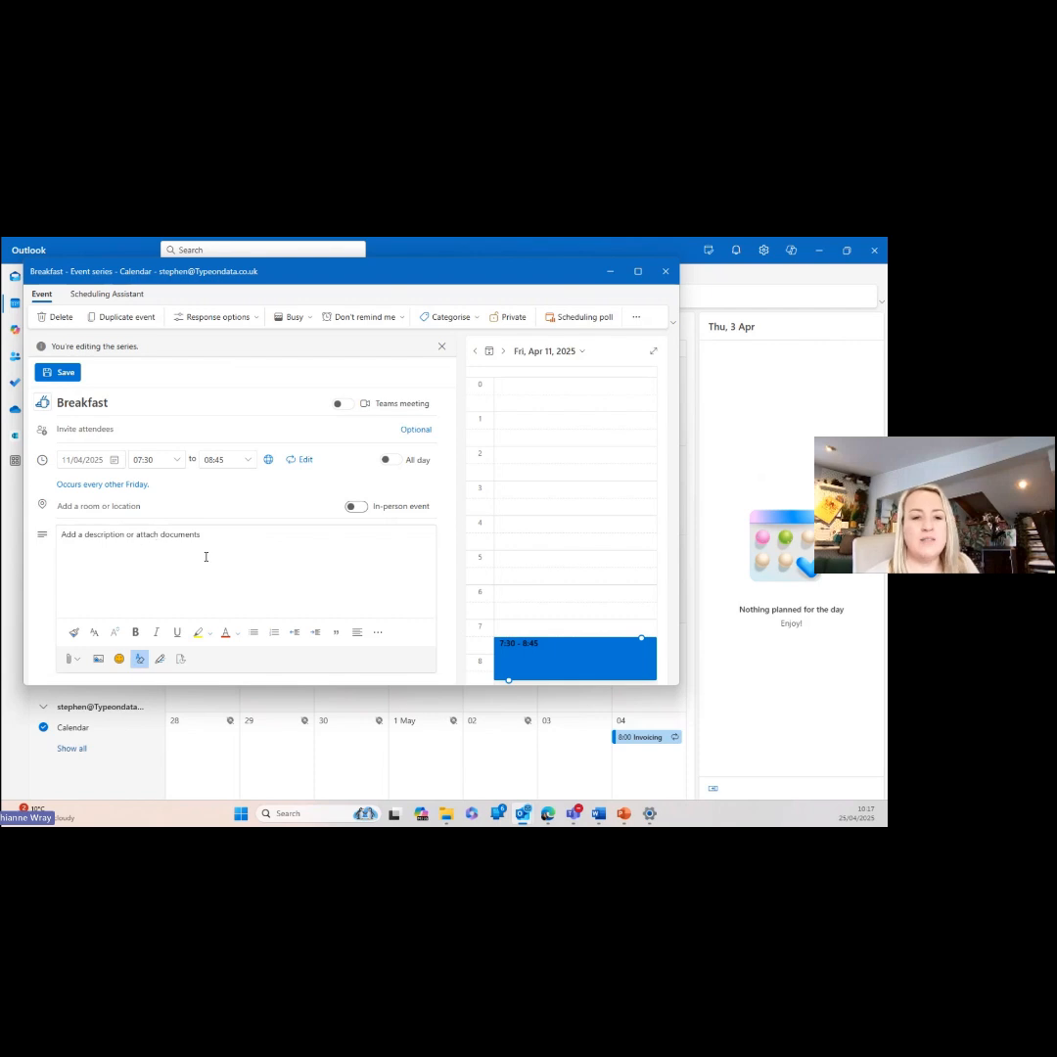
{"action": "left_click", "coordinate": [295, 317]}
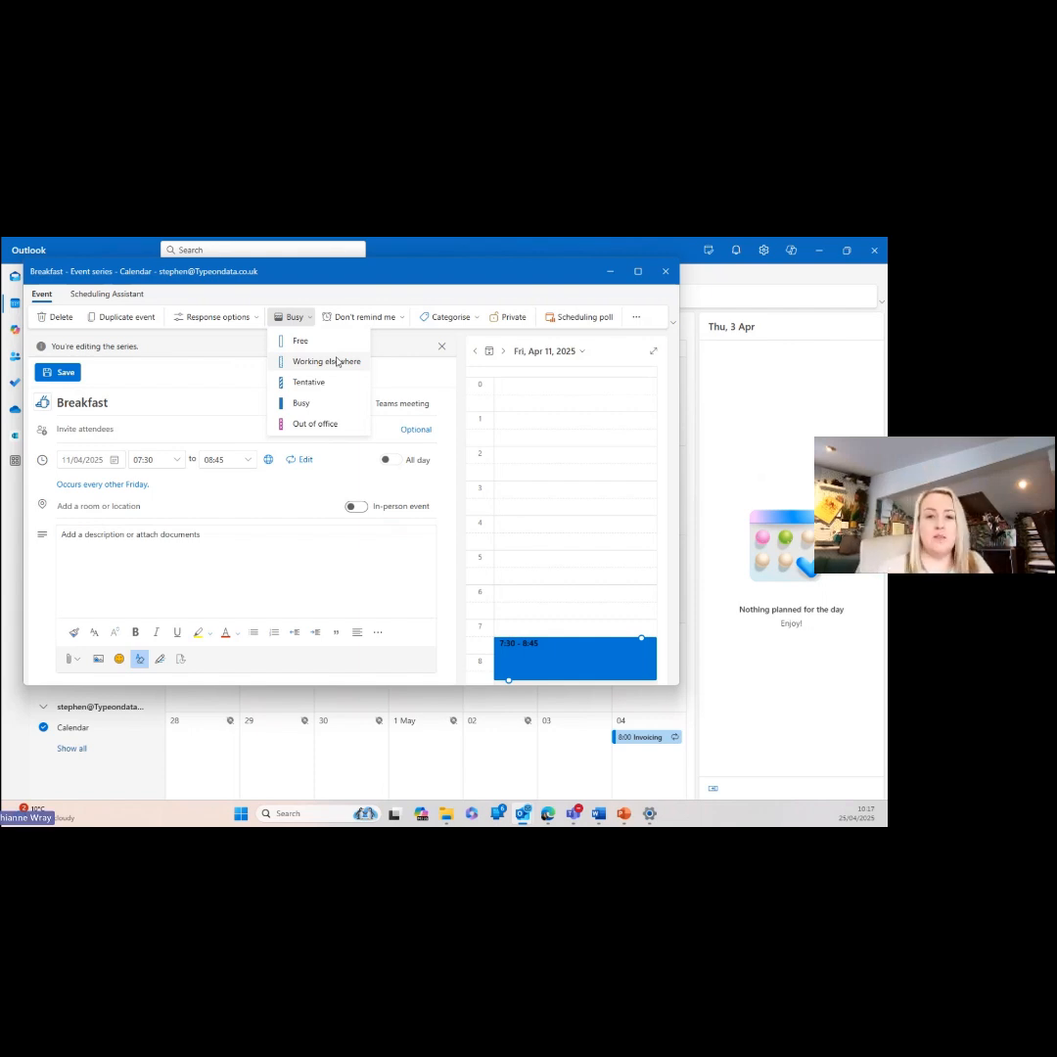
{"action": "left_click", "coordinate": [425, 343]}
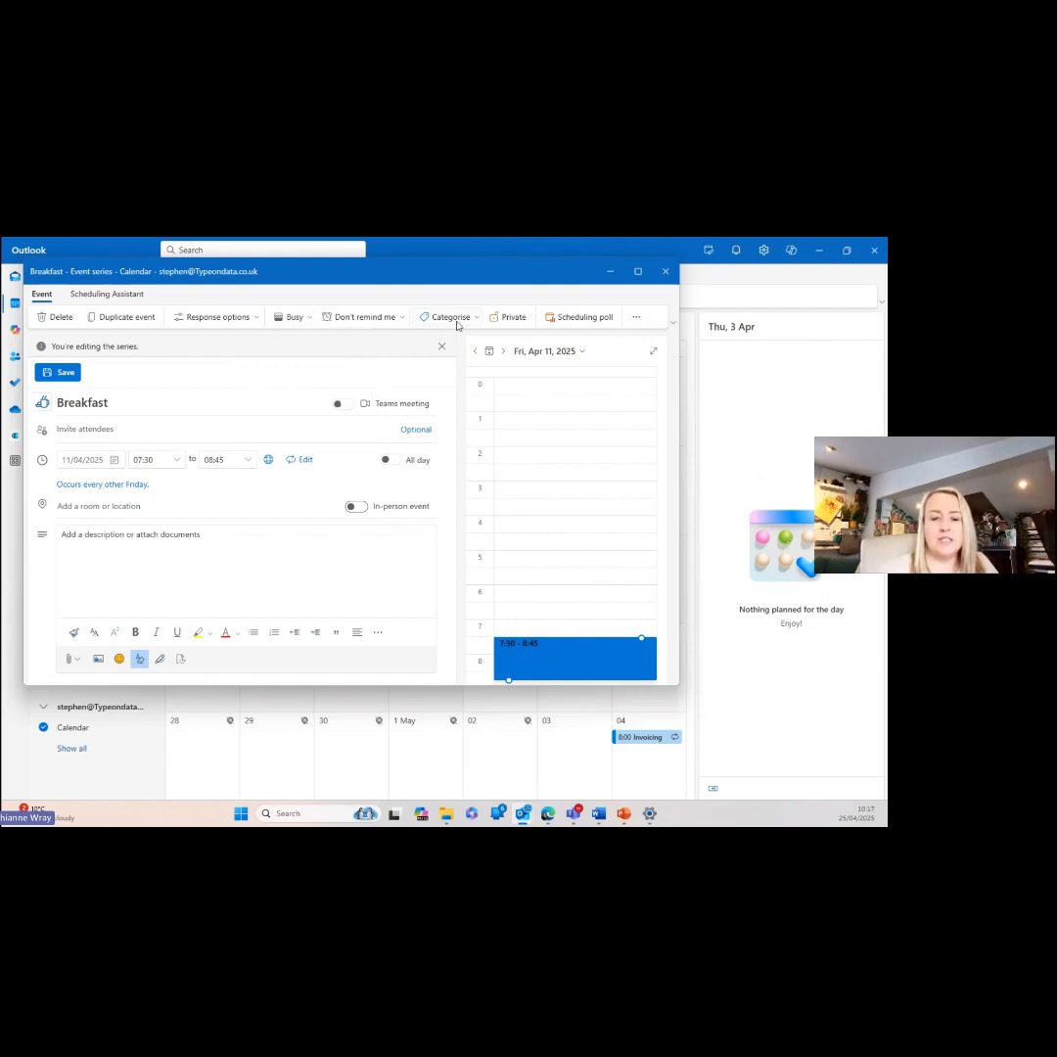
{"action": "left_click", "coordinate": [455, 320]}
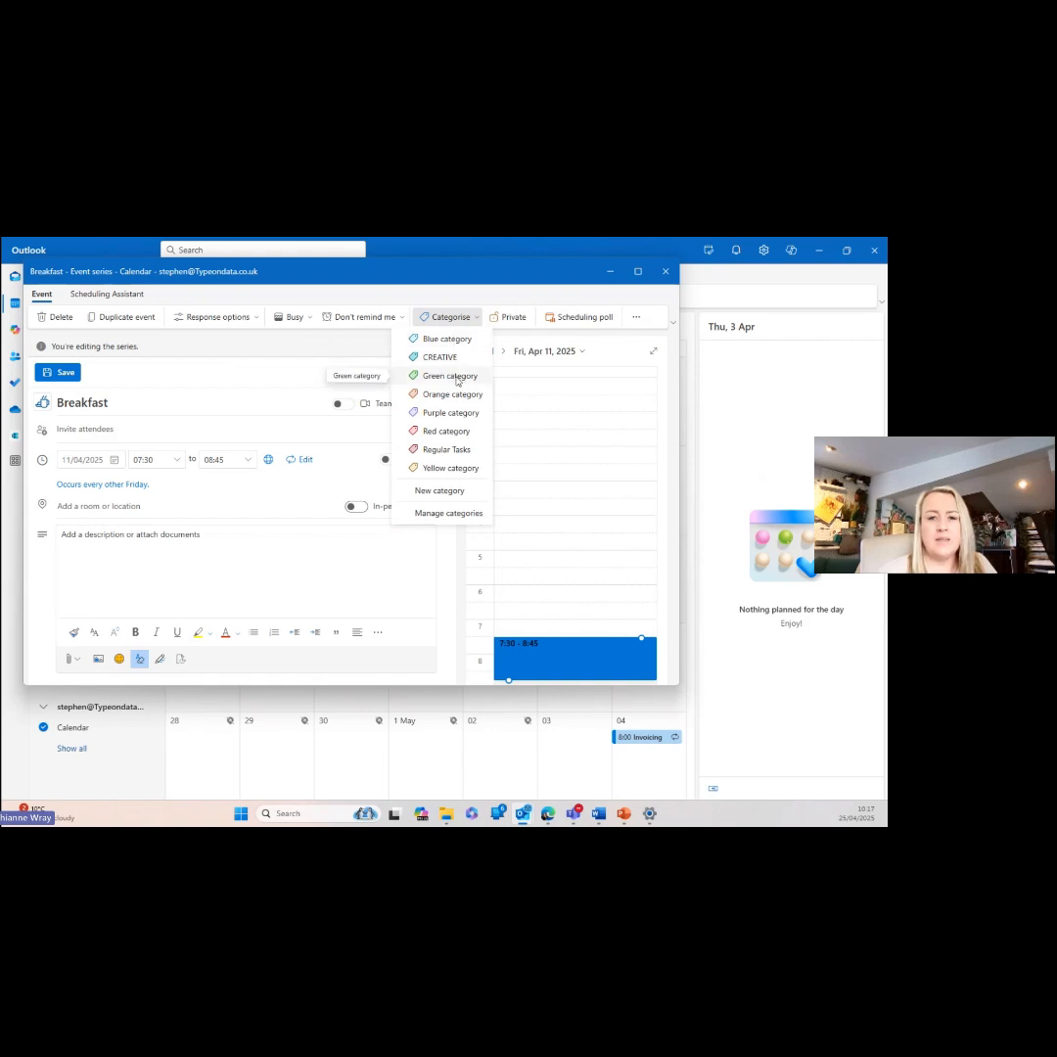
{"action": "left_click", "coordinate": [450, 468]}
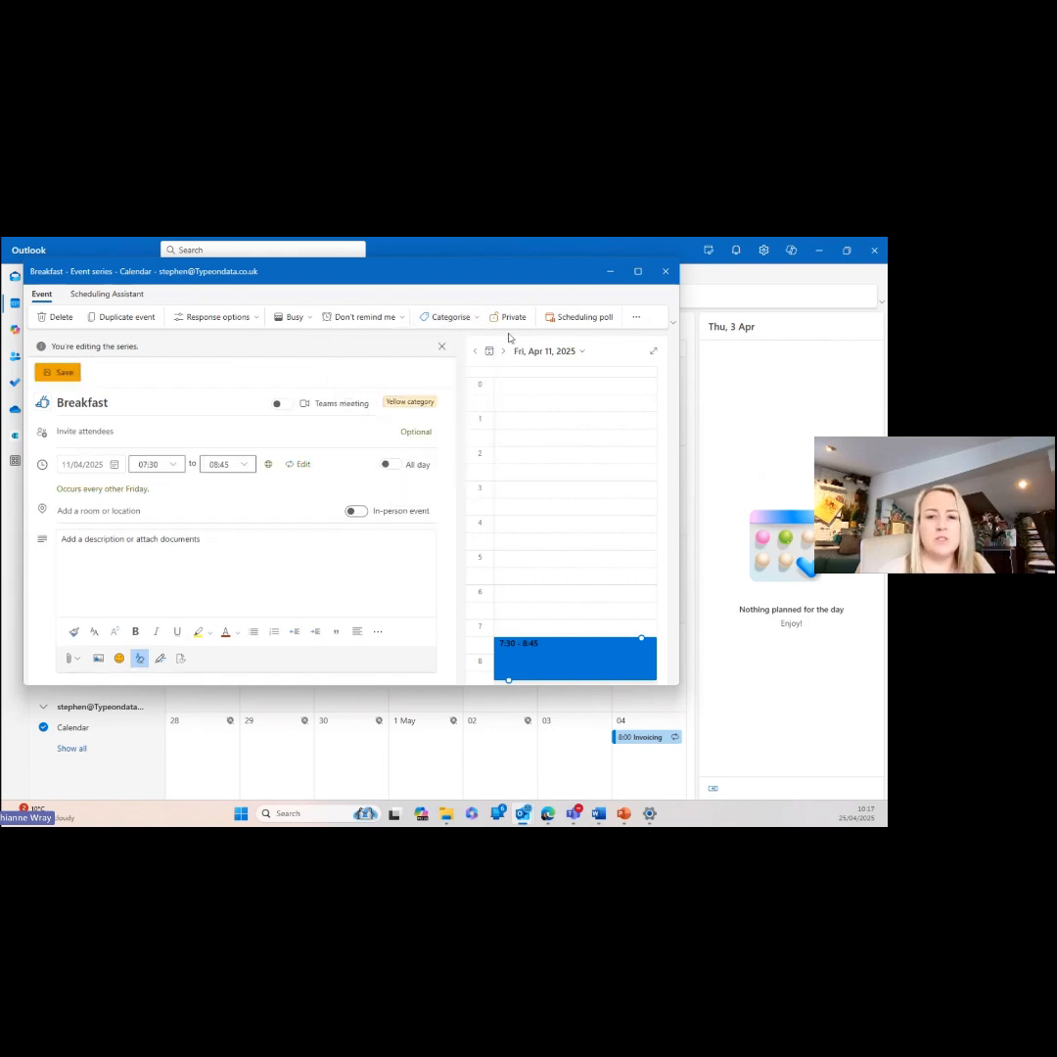
{"action": "left_click", "coordinate": [448, 316]}
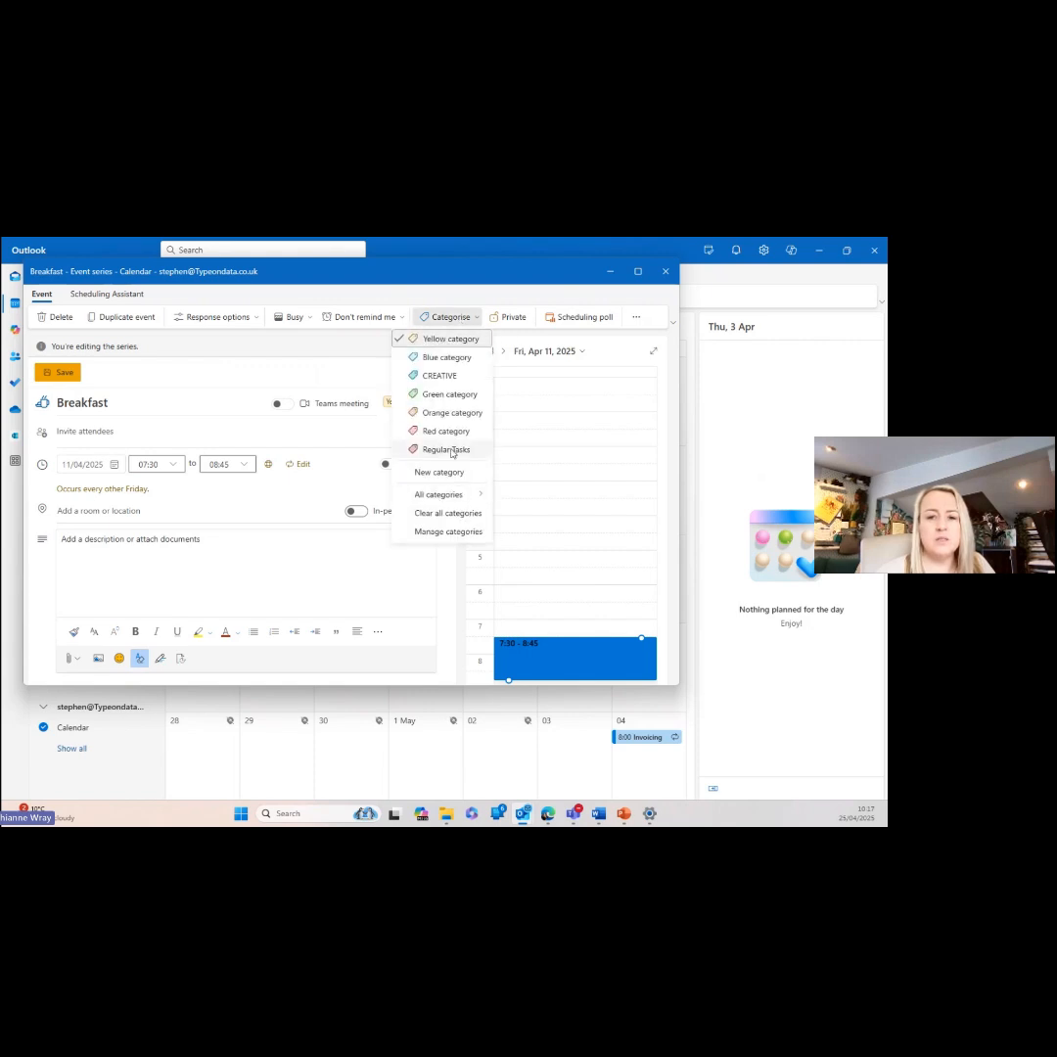
{"action": "left_click", "coordinate": [439, 342]}
- Rename the Yellow category as "Networking" in the category settings and close the settings
{"action": "left_click", "coordinate": [448, 319]}
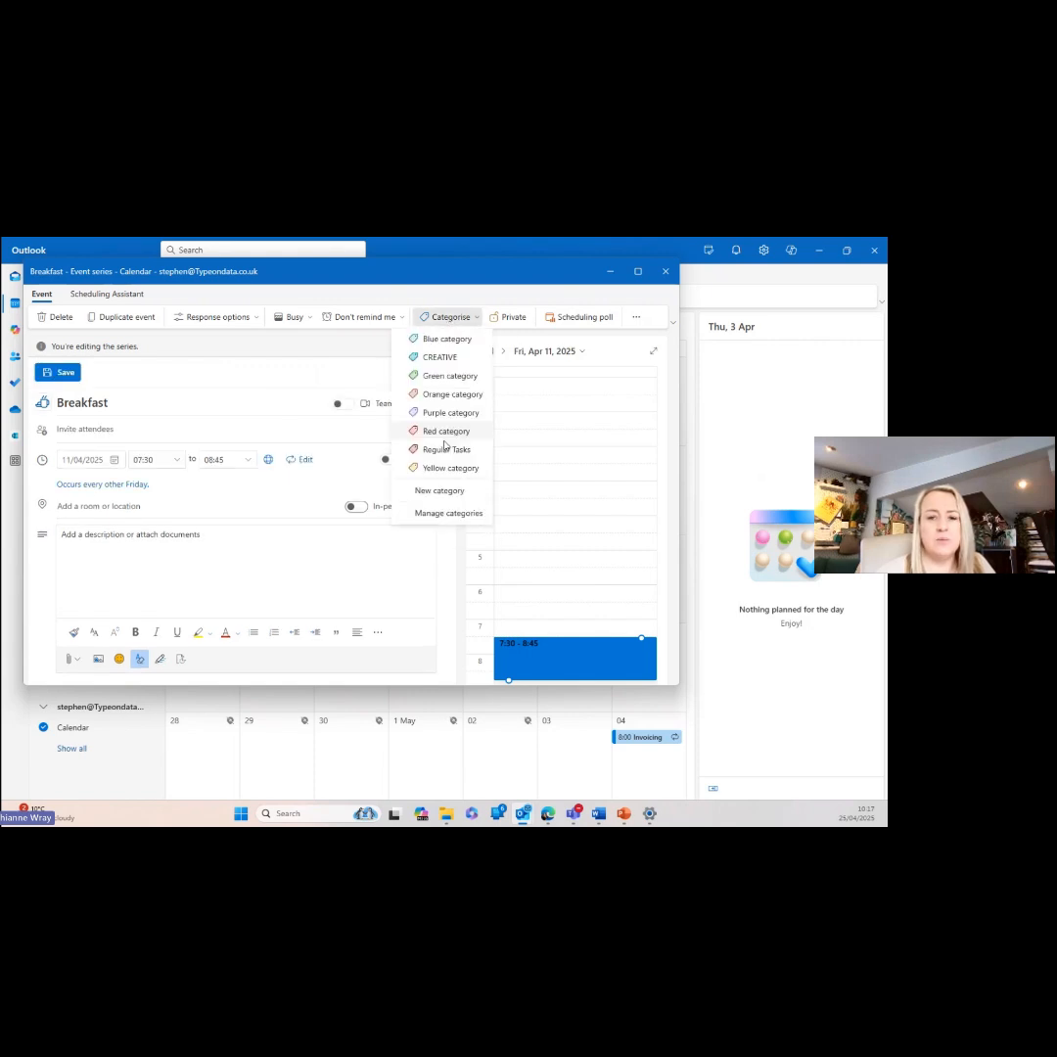
{"action": "left_click", "coordinate": [448, 513]}
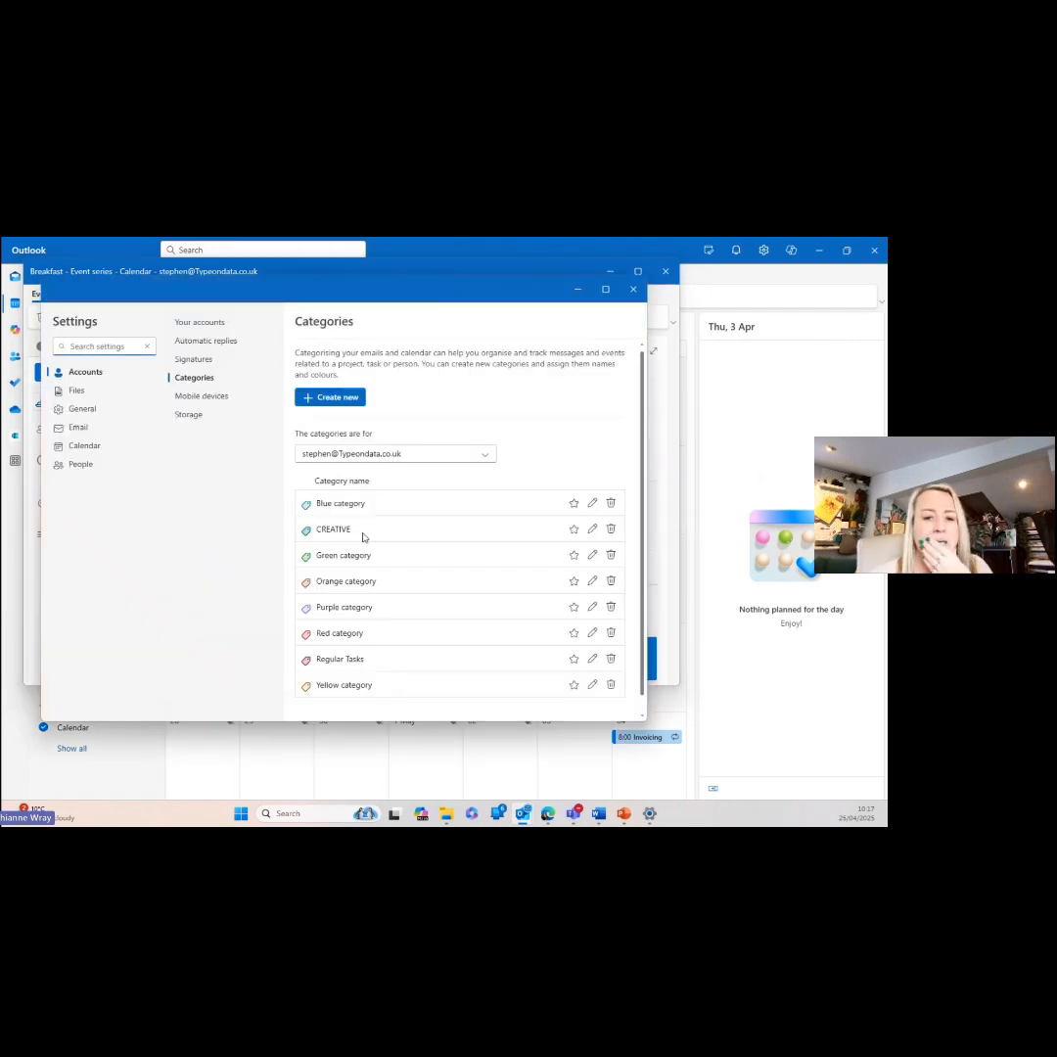
{"action": "scroll", "coordinate": [529, 549], "scroll_direction": "down", "scroll_amount": 1}
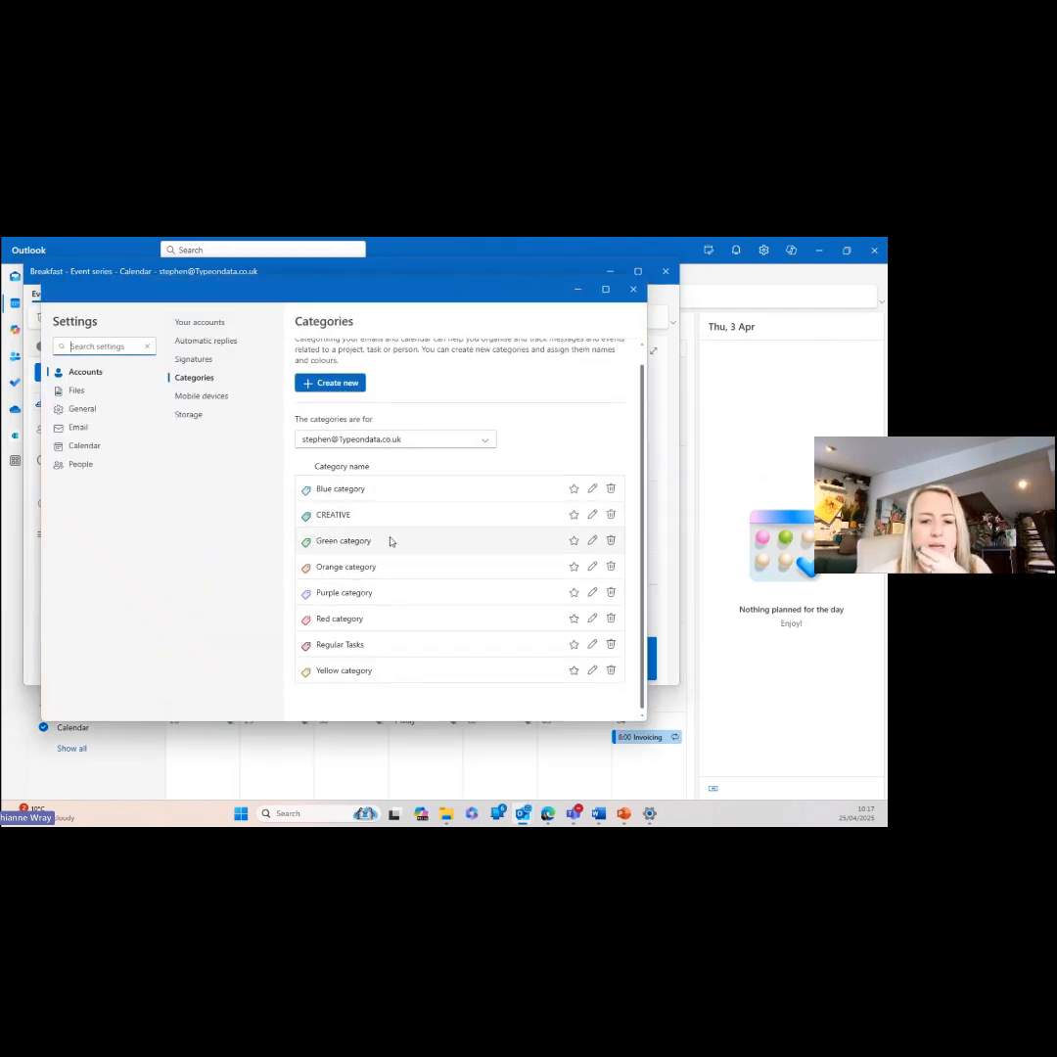
{"action": "left_click", "coordinate": [593, 671]}
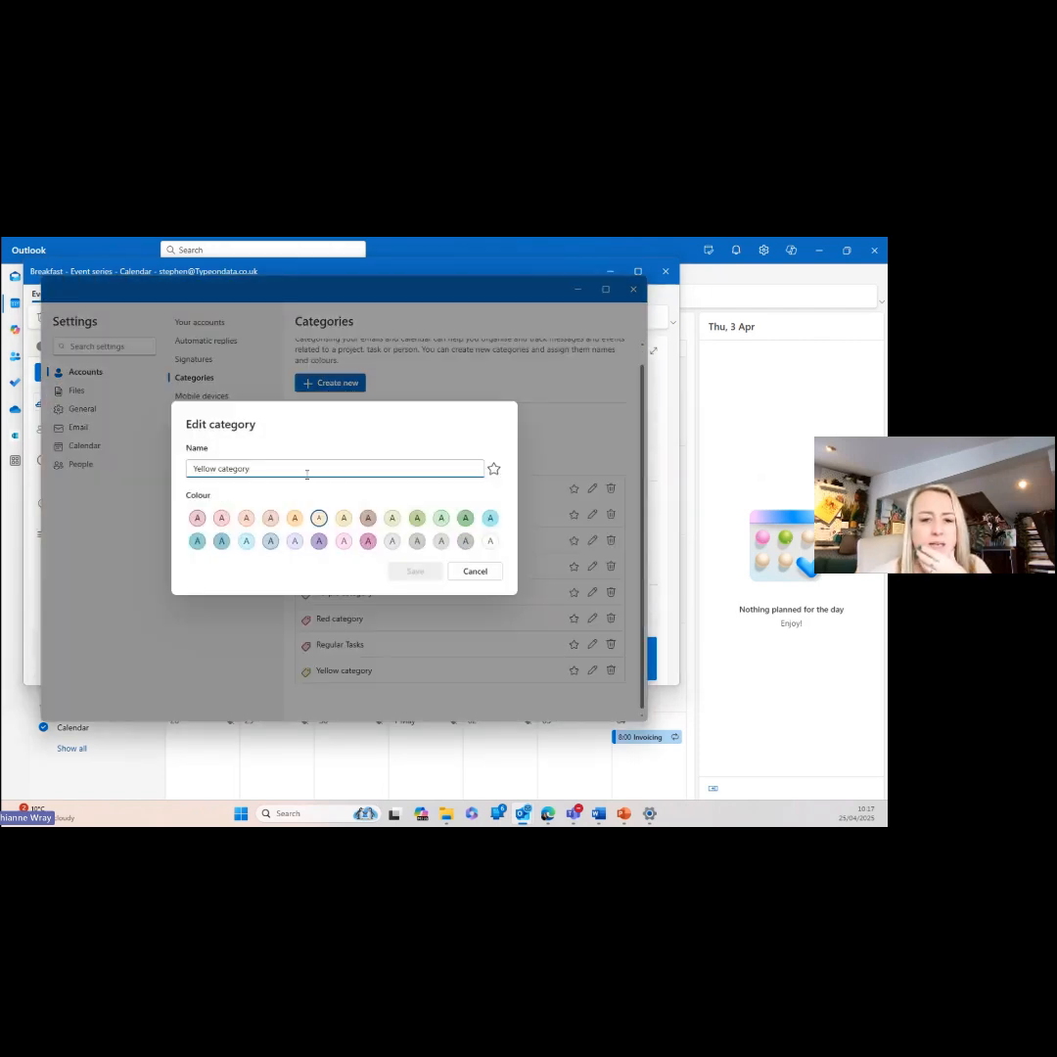
{"action": "key", "text": "ctrl+a"}
{"action": "type", "text": "Network"}
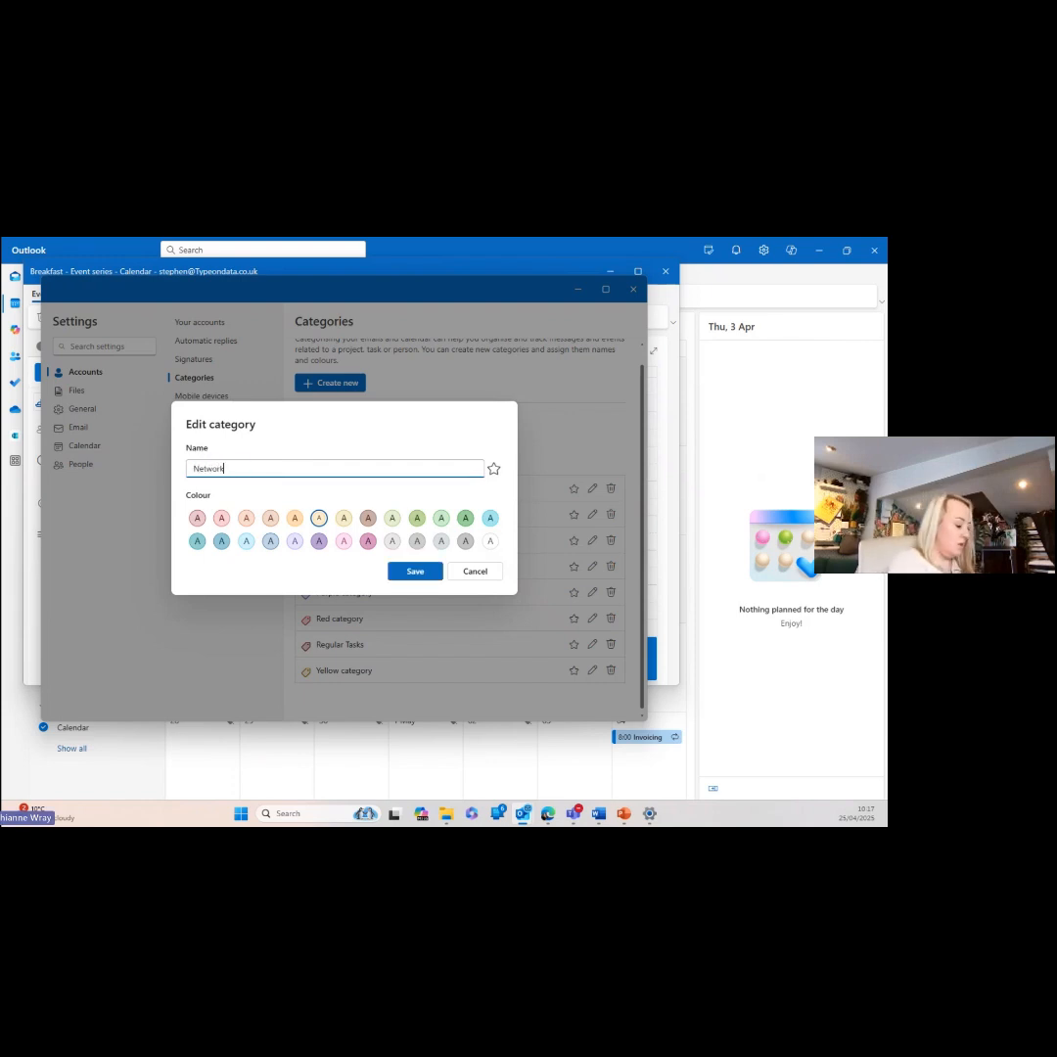
{"action": "type", "text": "ing"}
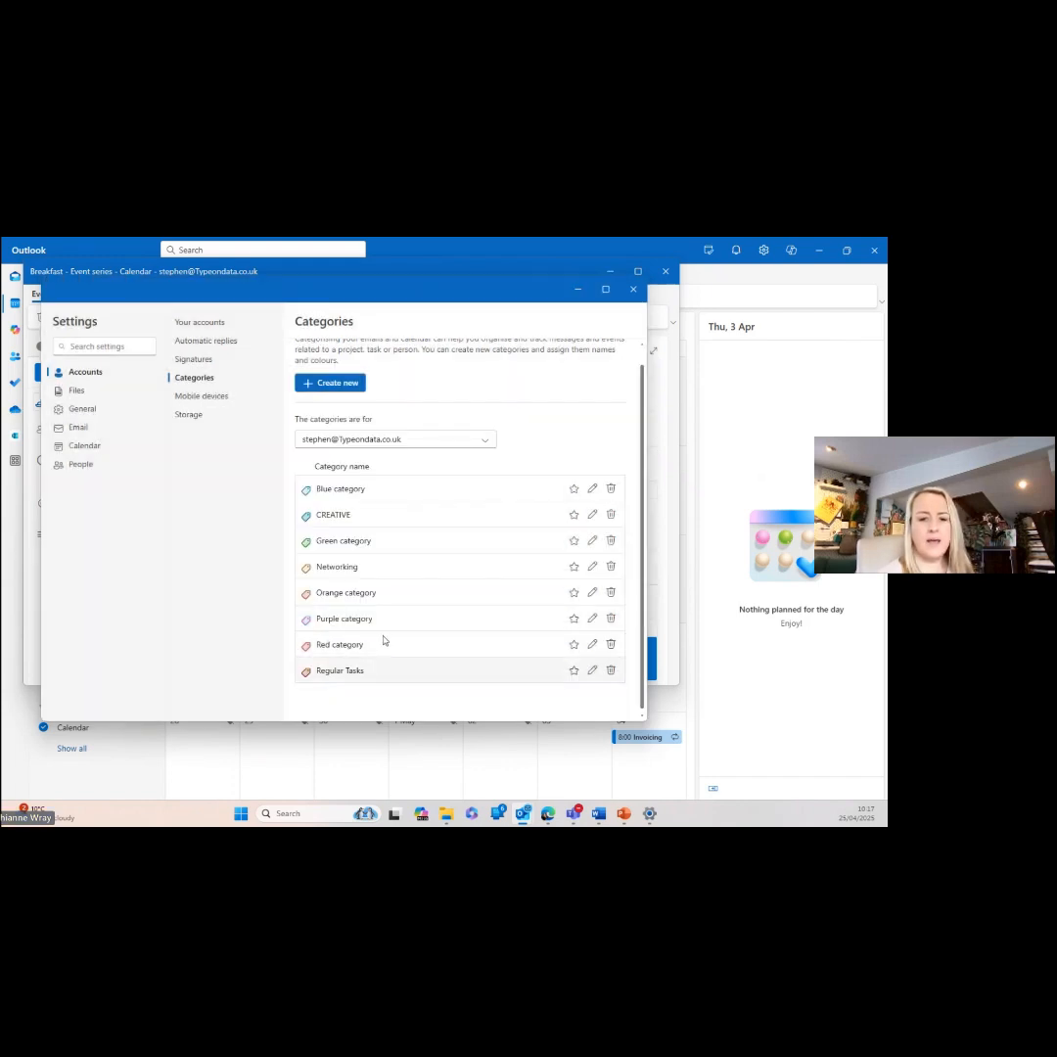
{"action": "left_click", "coordinate": [633, 290]}
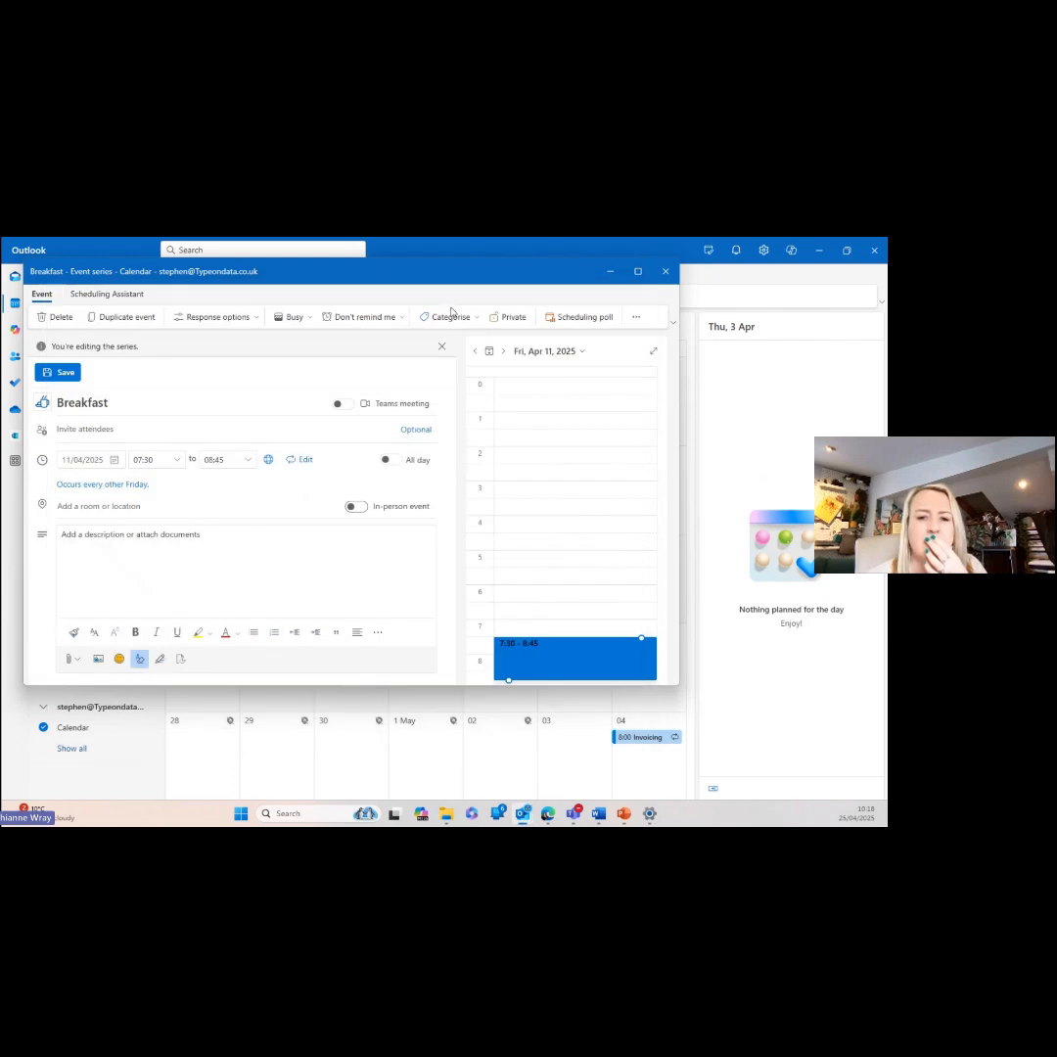
- Assign the Networking category to the Breakfast series and save the series
{"action": "left_click", "coordinate": [450, 316]}
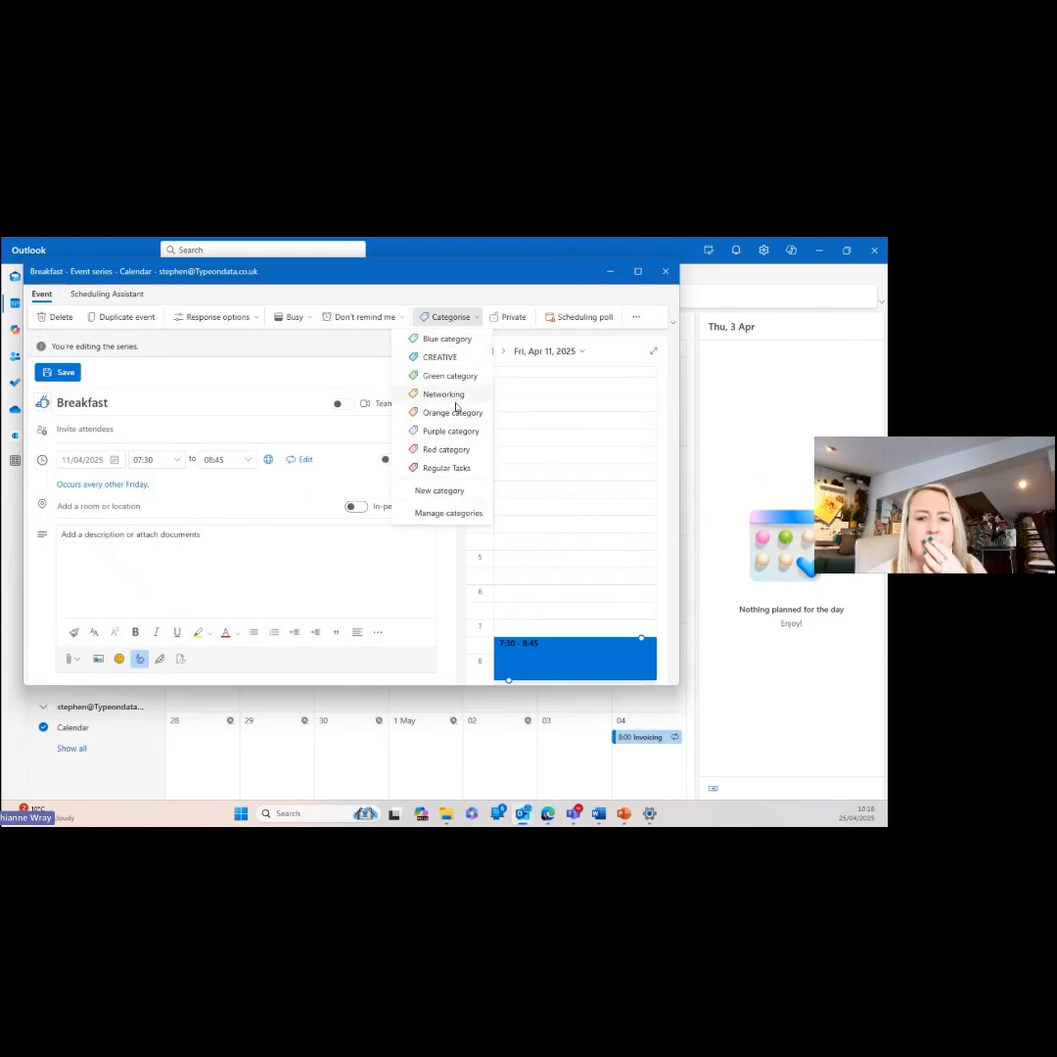
{"action": "left_click", "coordinate": [449, 395]}
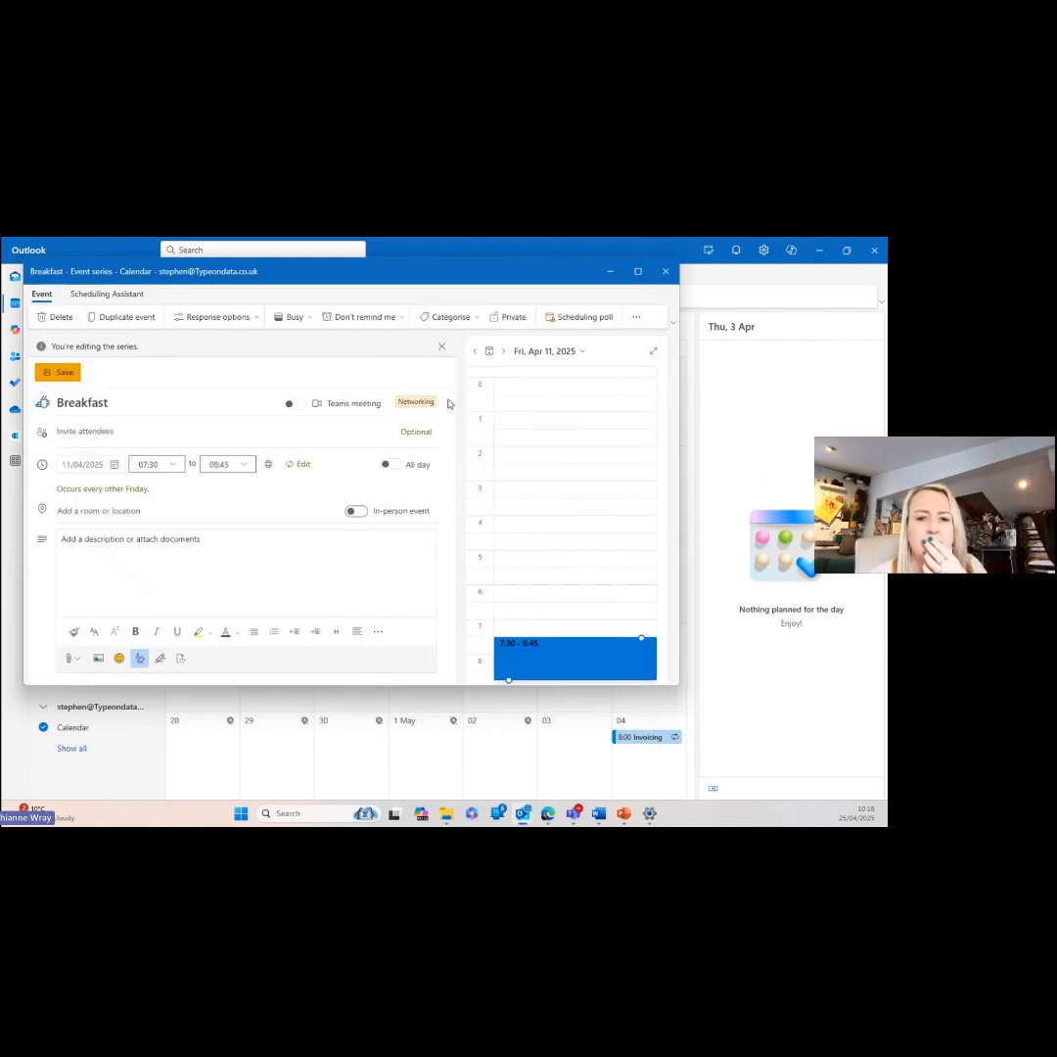
{"action": "left_click", "coordinate": [71, 372]}
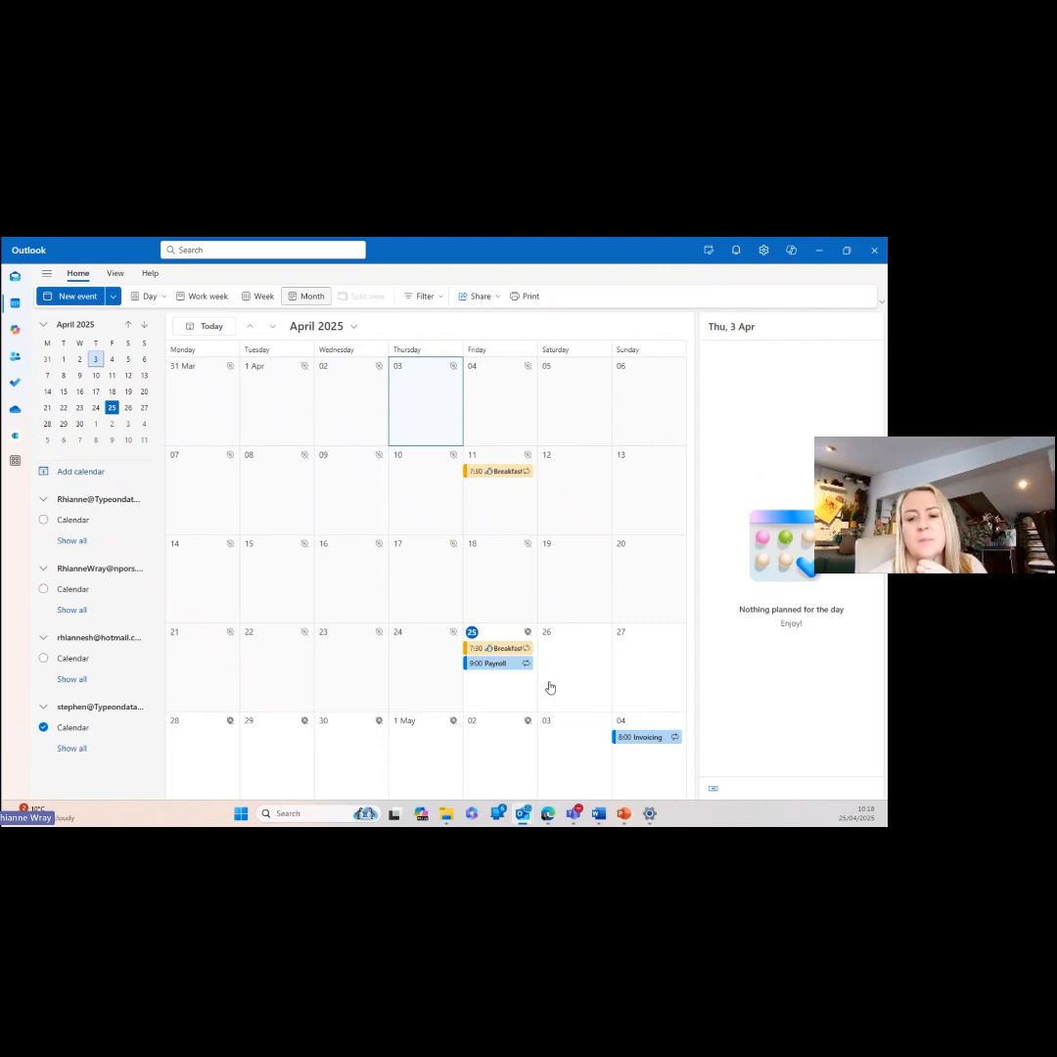
- Open the whole Payroll series from Friday 25 April for editing
{"action": "double_click", "coordinate": [495, 664]}
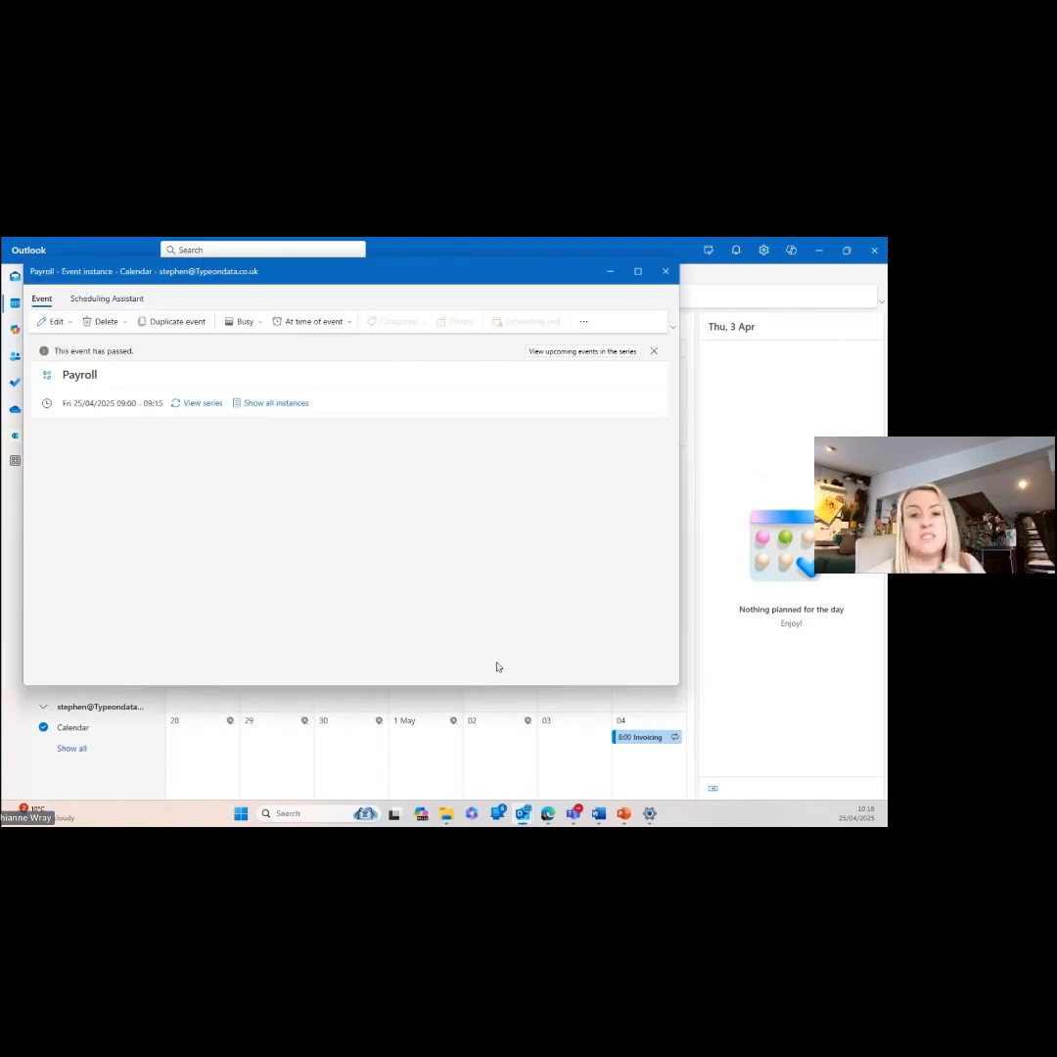
{"action": "left_click", "coordinate": [53, 321]}
{"action": "left_click", "coordinate": [63, 387]}
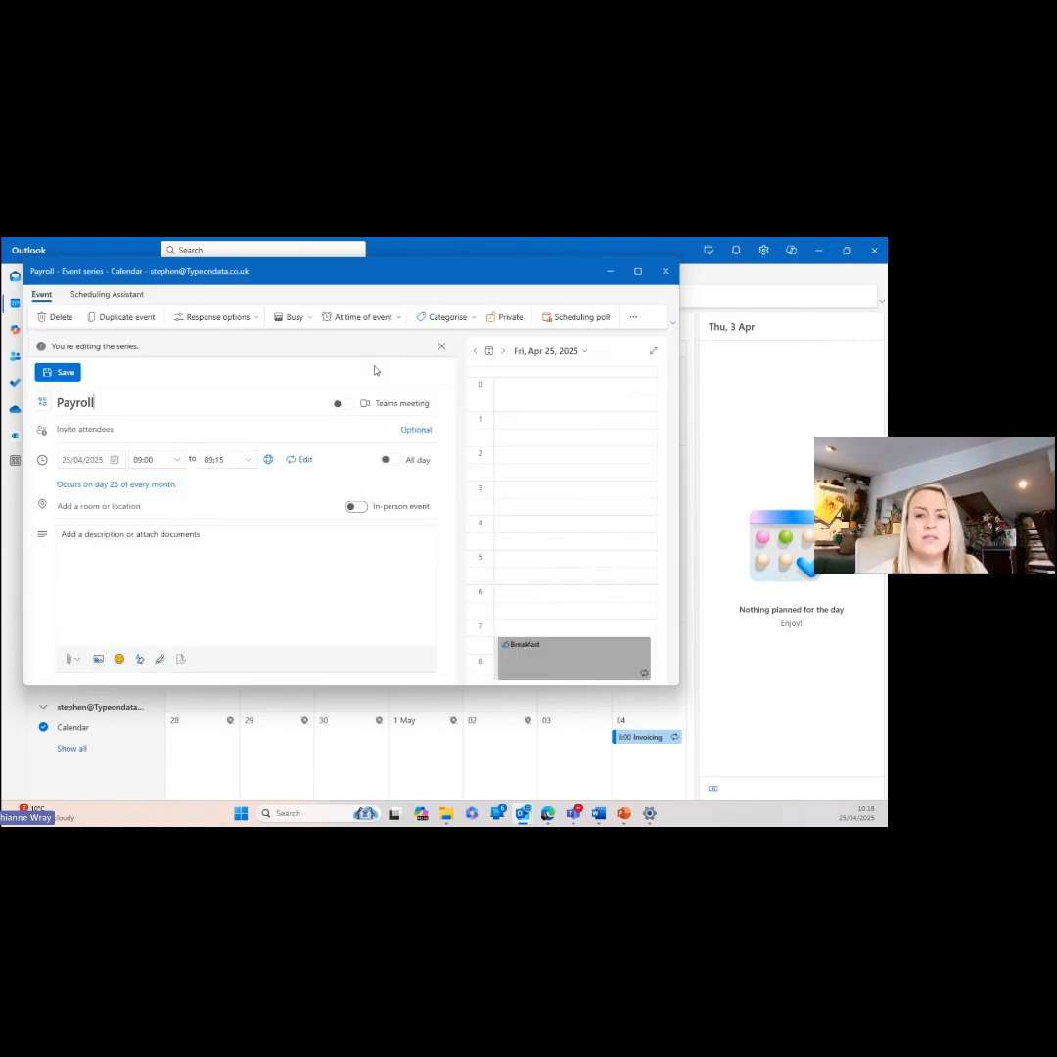
- Rename the Blue category as "TOD - Operations" in the category settings and close the settings
{"action": "left_click", "coordinate": [444, 317]}
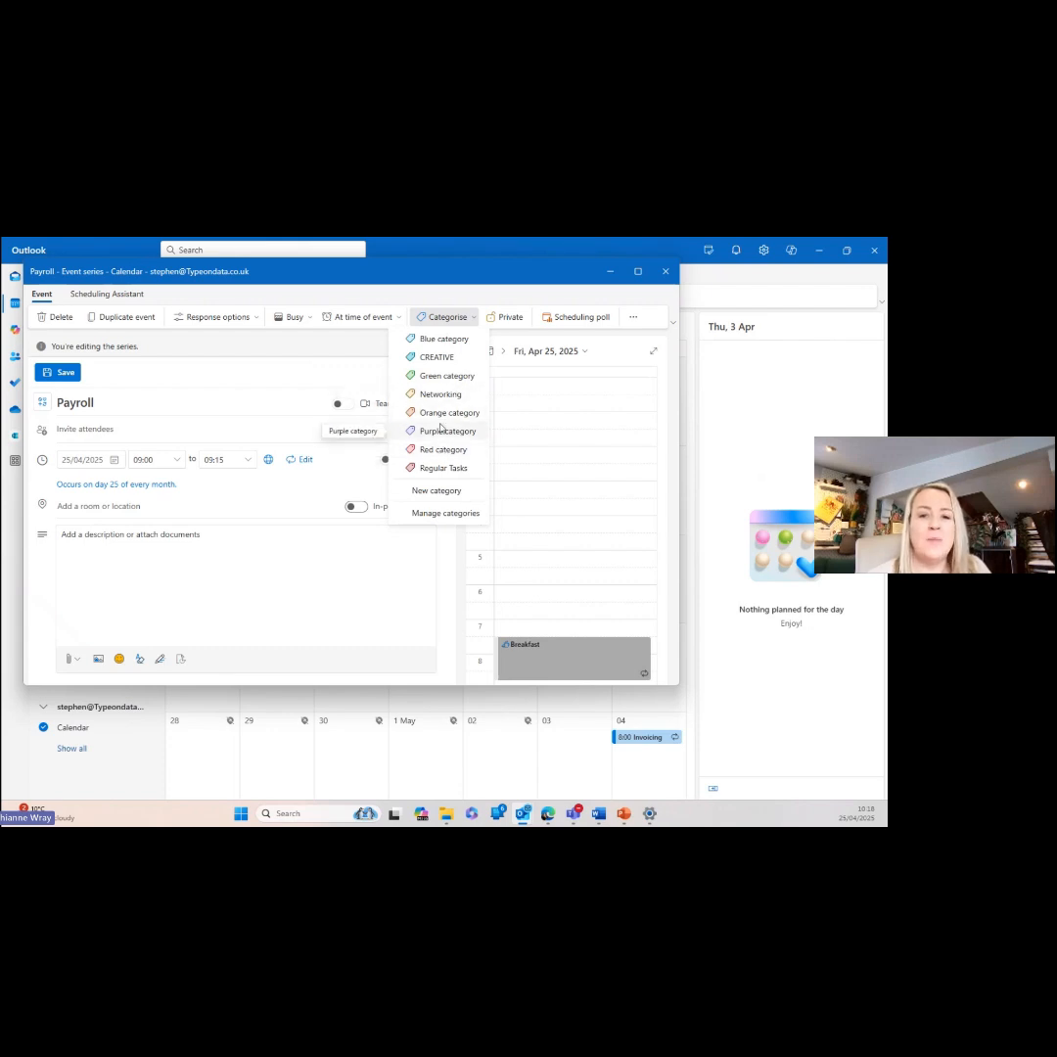
{"action": "left_click", "coordinate": [436, 512]}
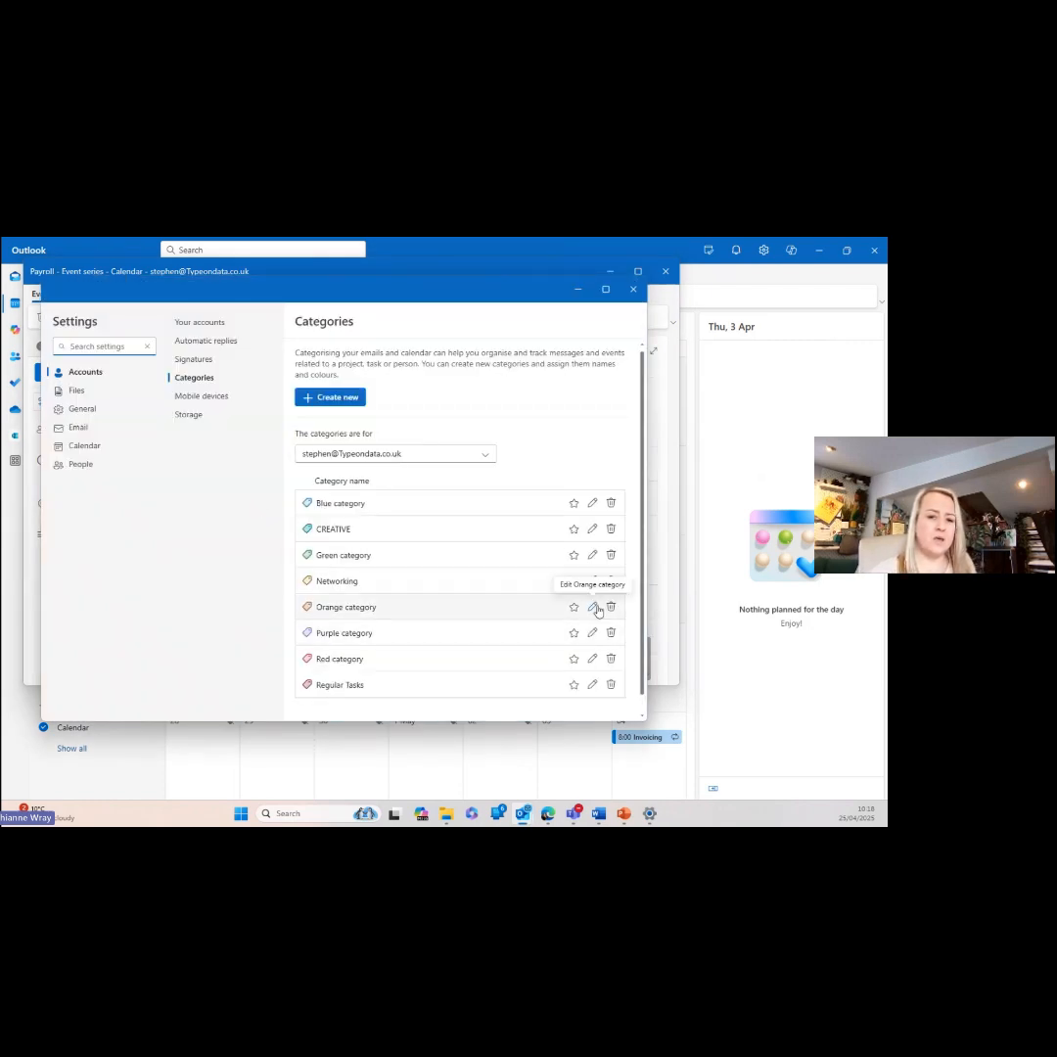
{"action": "scroll", "coordinate": [590, 636], "scroll_direction": "down", "scroll_amount": 1}
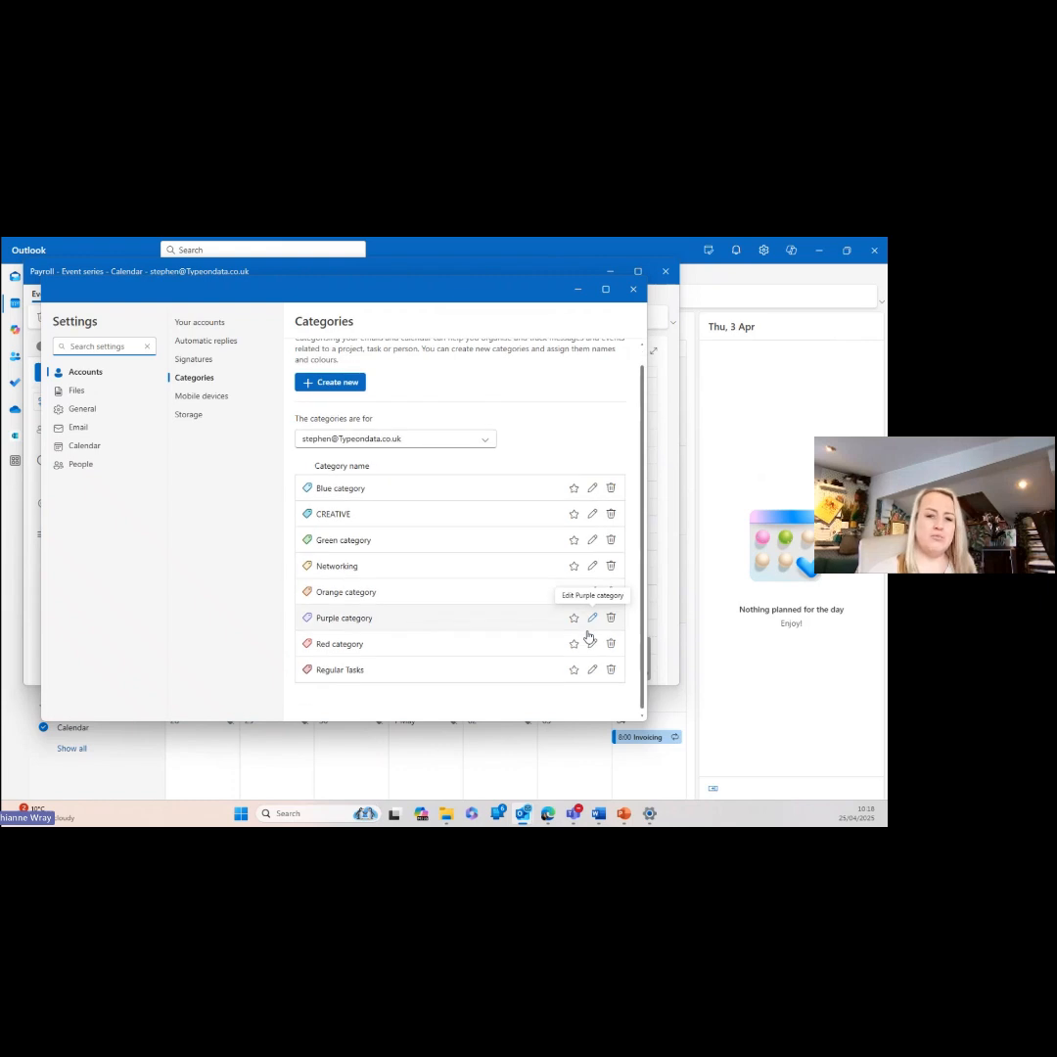
{"action": "left_click", "coordinate": [593, 490]}
{"action": "triple_click", "coordinate": [302, 468]}
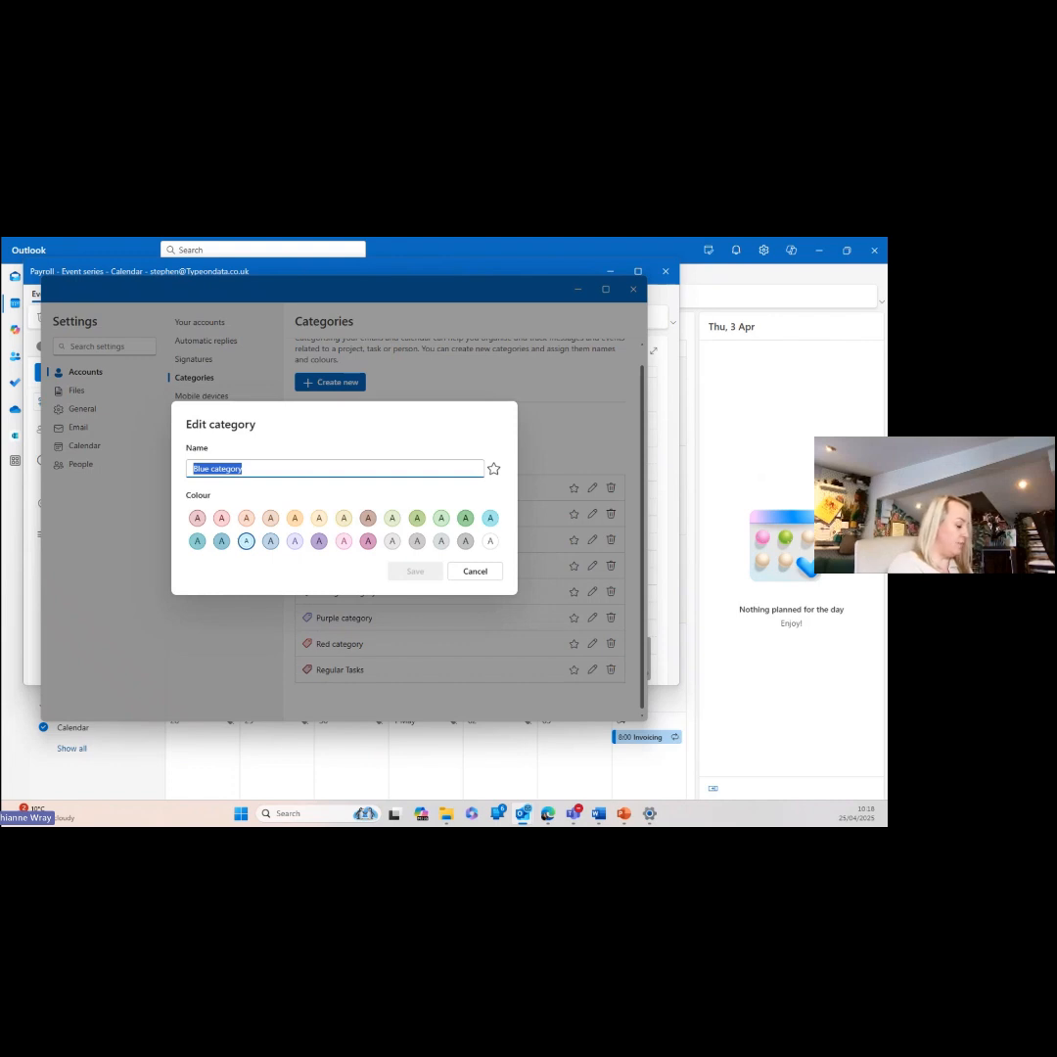
{"action": "type", "text": "TOD"}
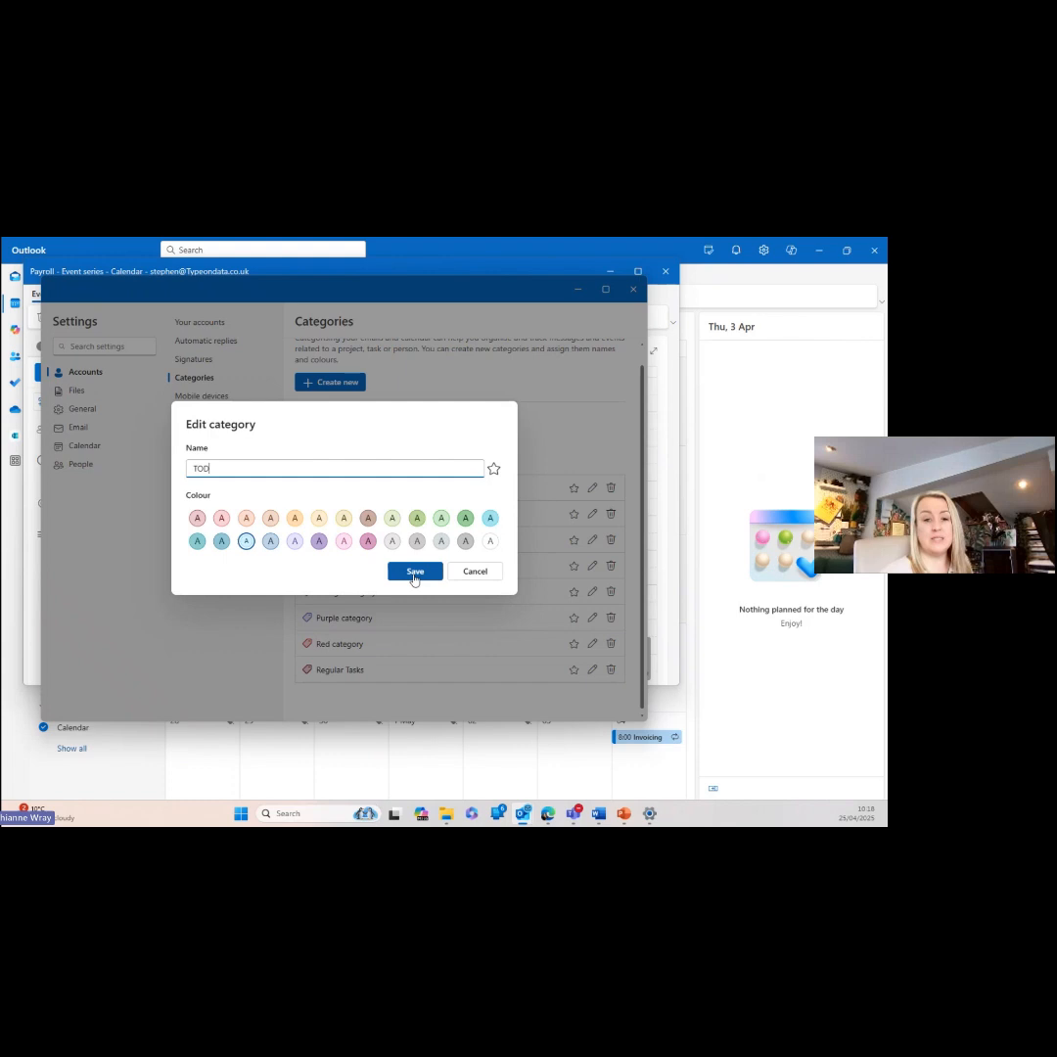
{"action": "type", "text": " - Opera"}
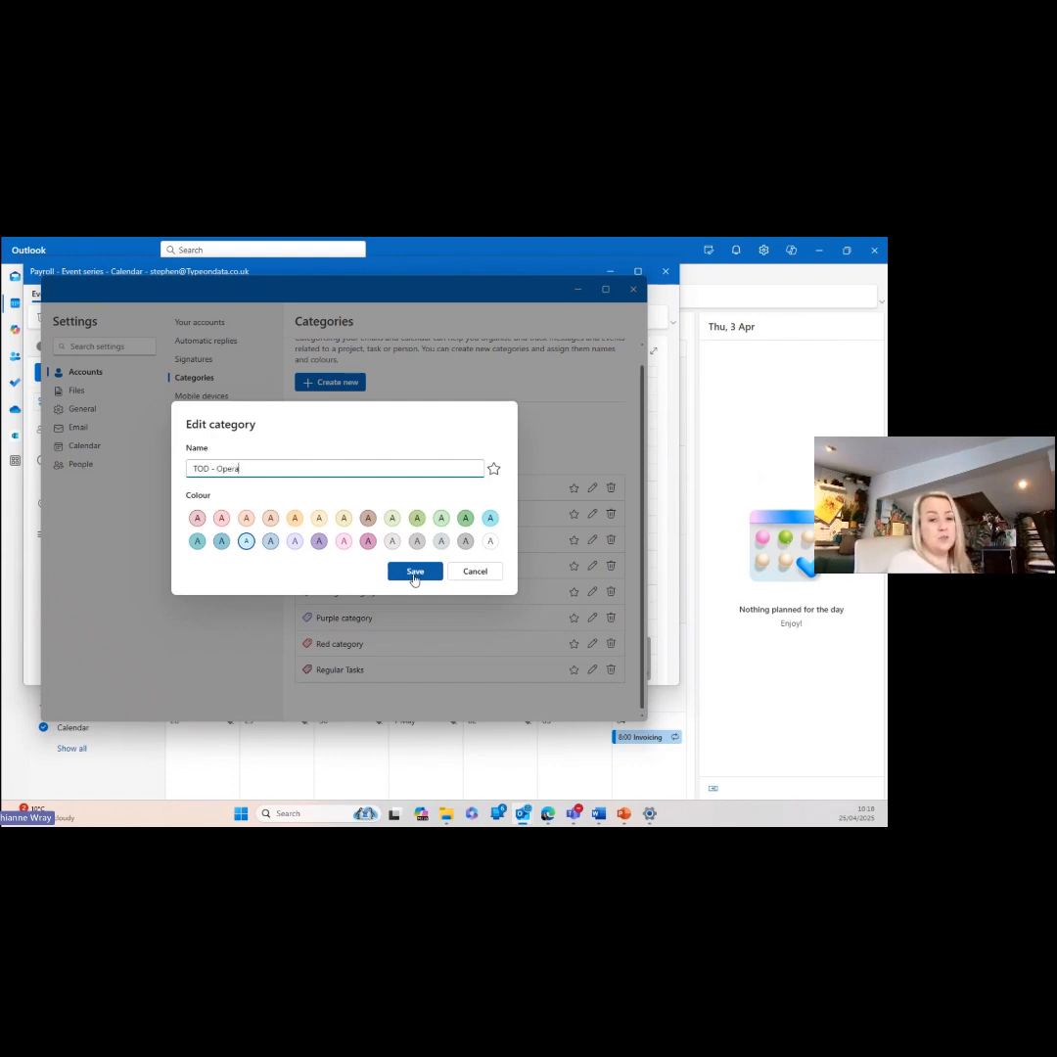
{"action": "type", "text": "tions"}
{"action": "left_click", "coordinate": [412, 574]}
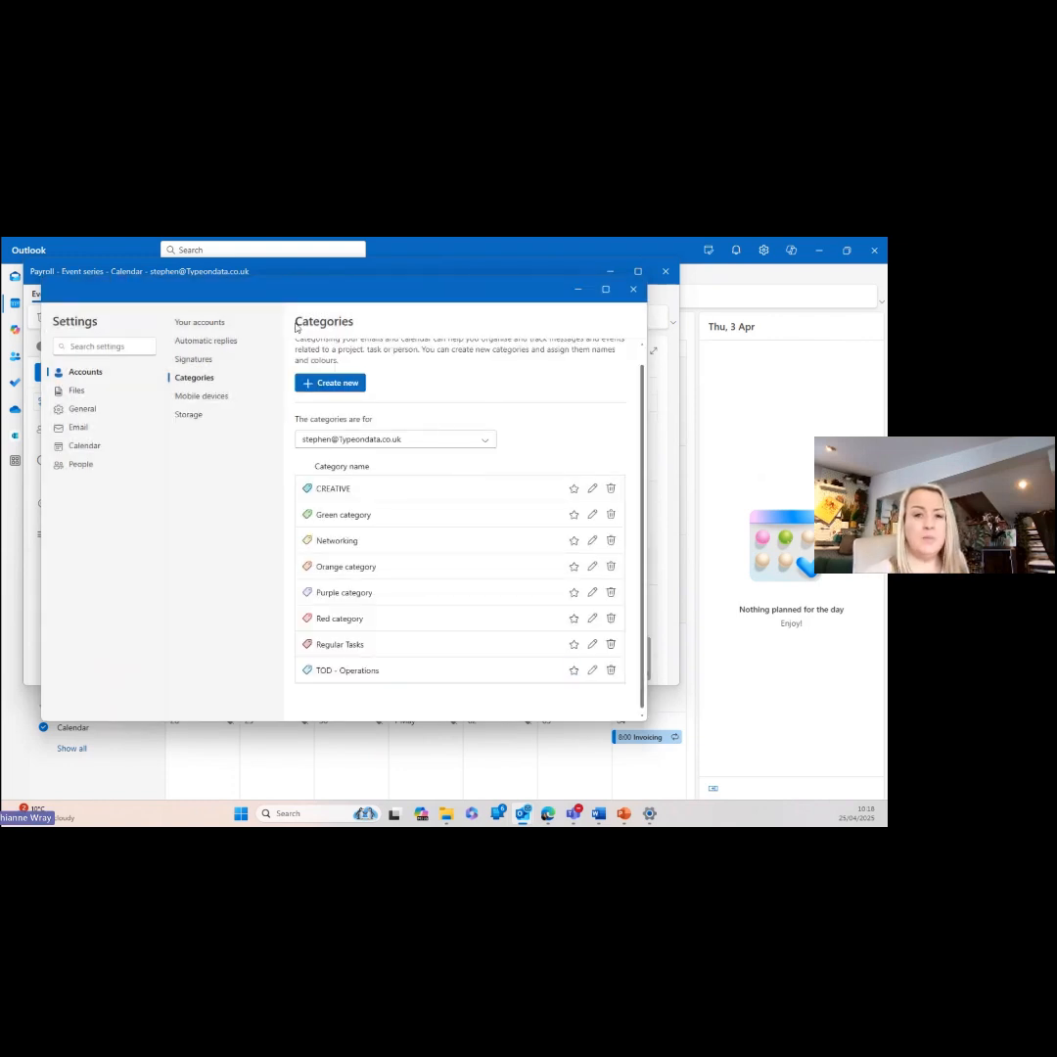
{"action": "left_click", "coordinate": [632, 289]}
- Assign the TOD - Operations category to the Payroll series and save the series
{"action": "left_click", "coordinate": [445, 316]}
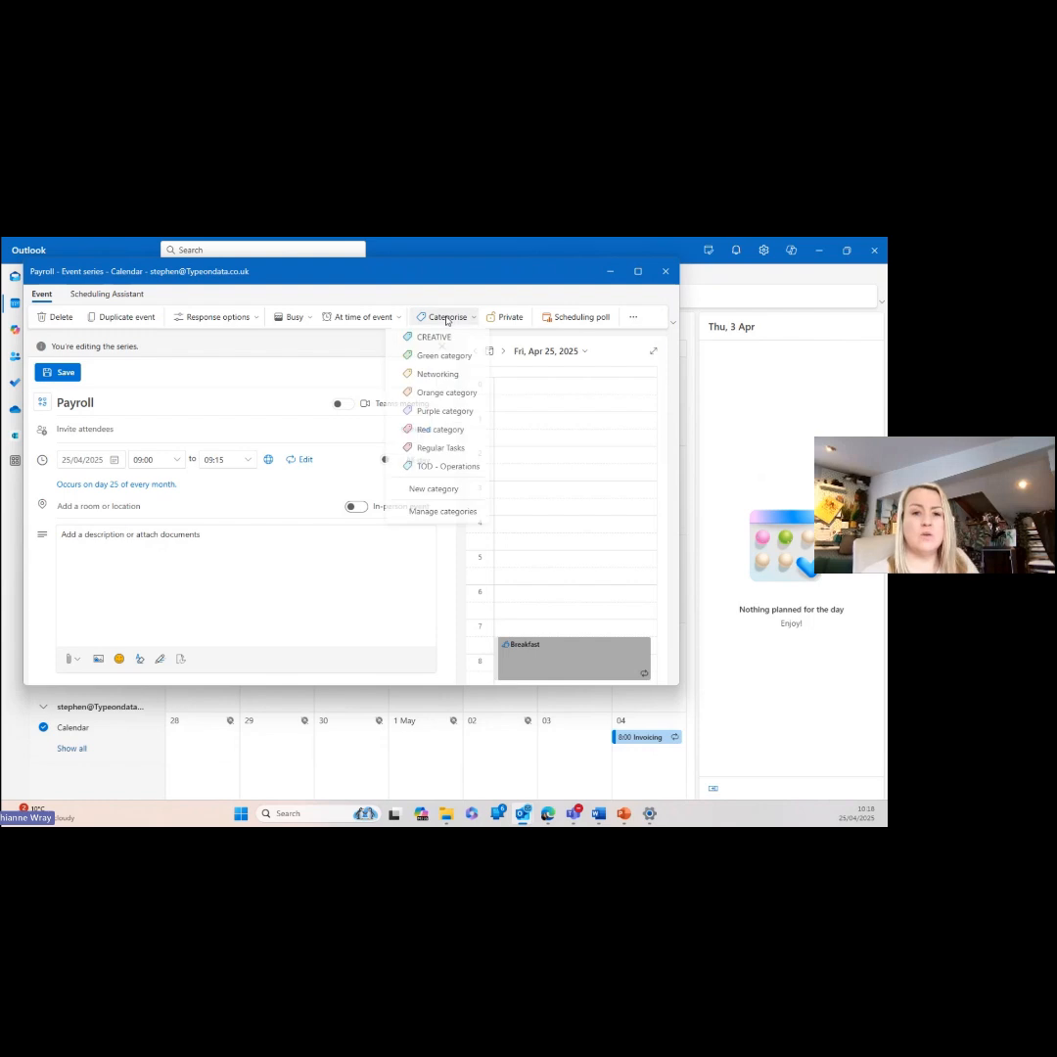
{"action": "left_click", "coordinate": [445, 468]}
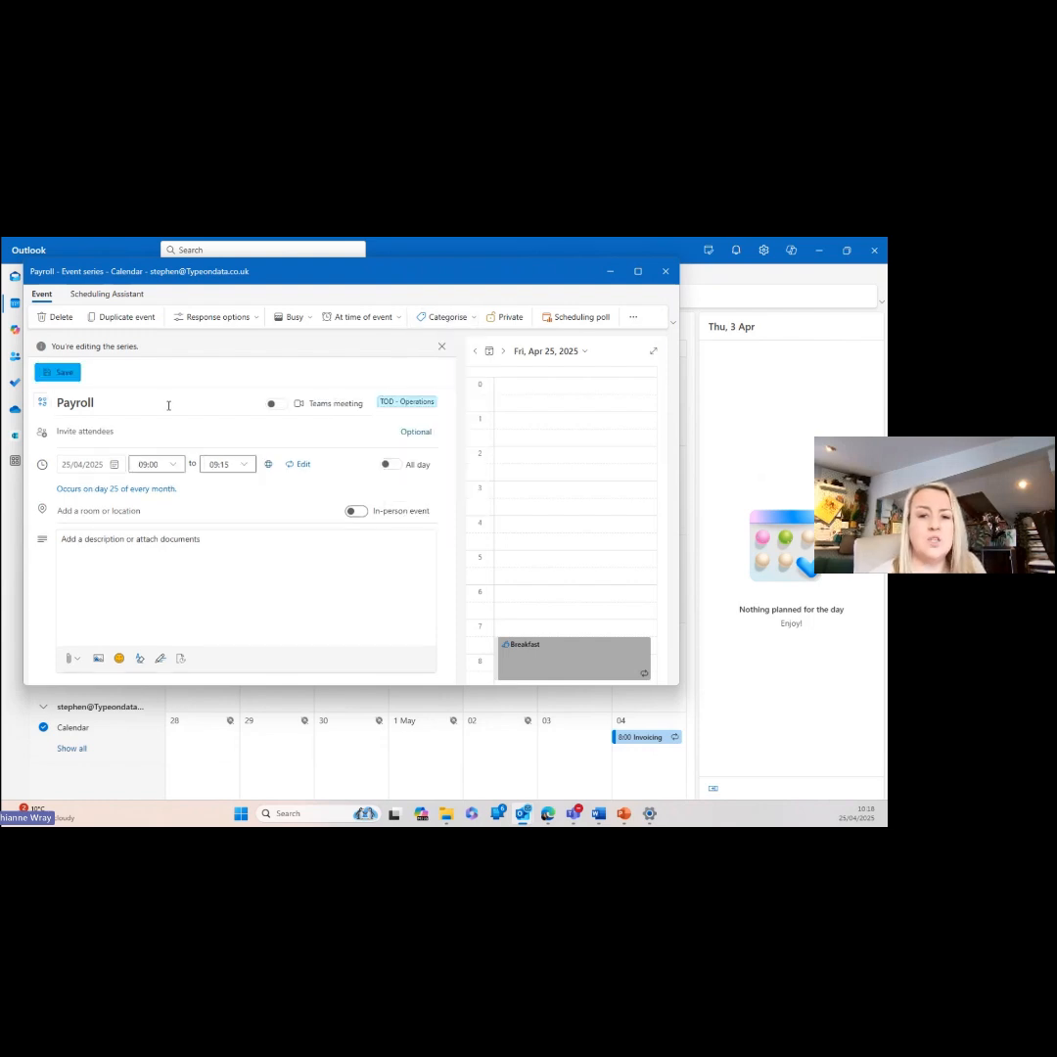
{"action": "left_click", "coordinate": [58, 371]}
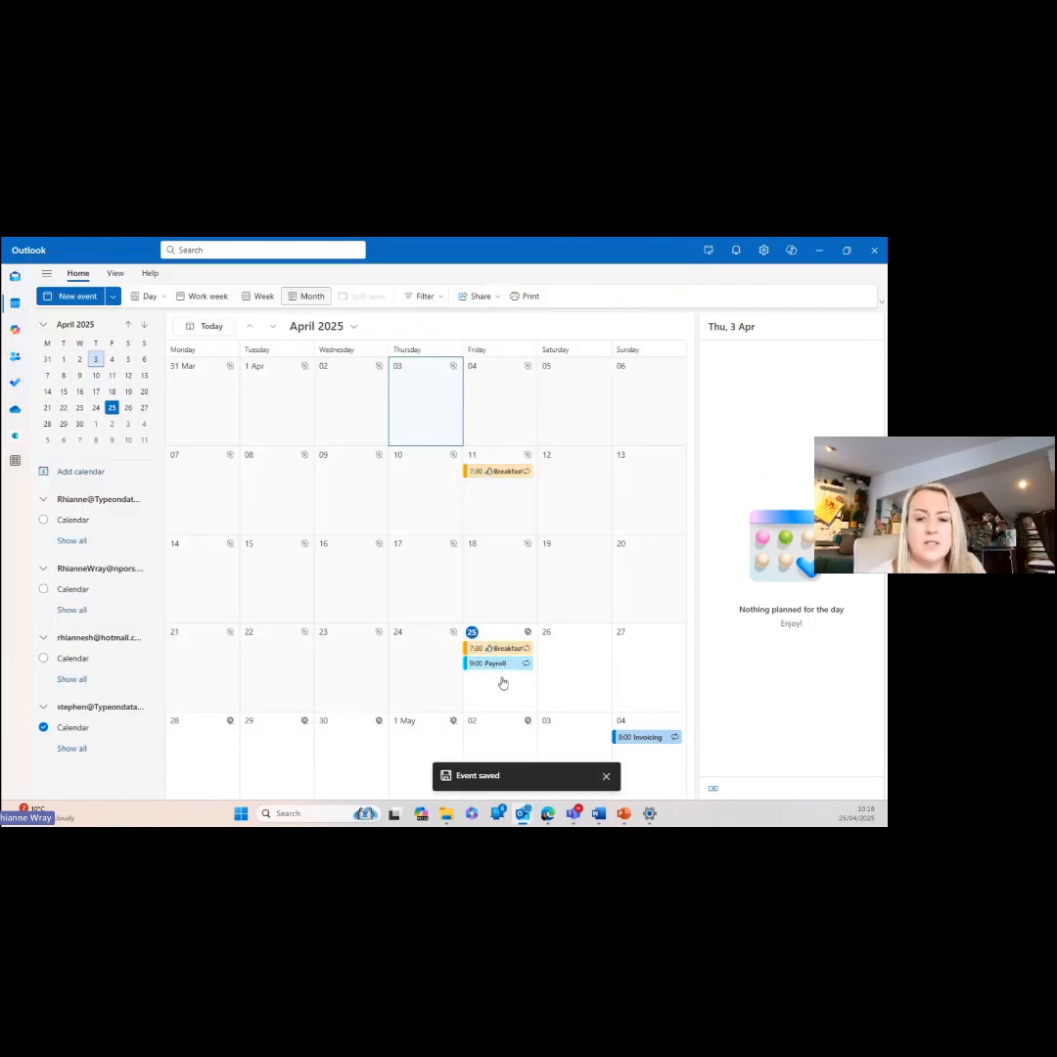
- Assign the TOD - Operations category to the Invoicing event on Sunday 4 May
{"action": "right_click", "coordinate": [652, 744]}
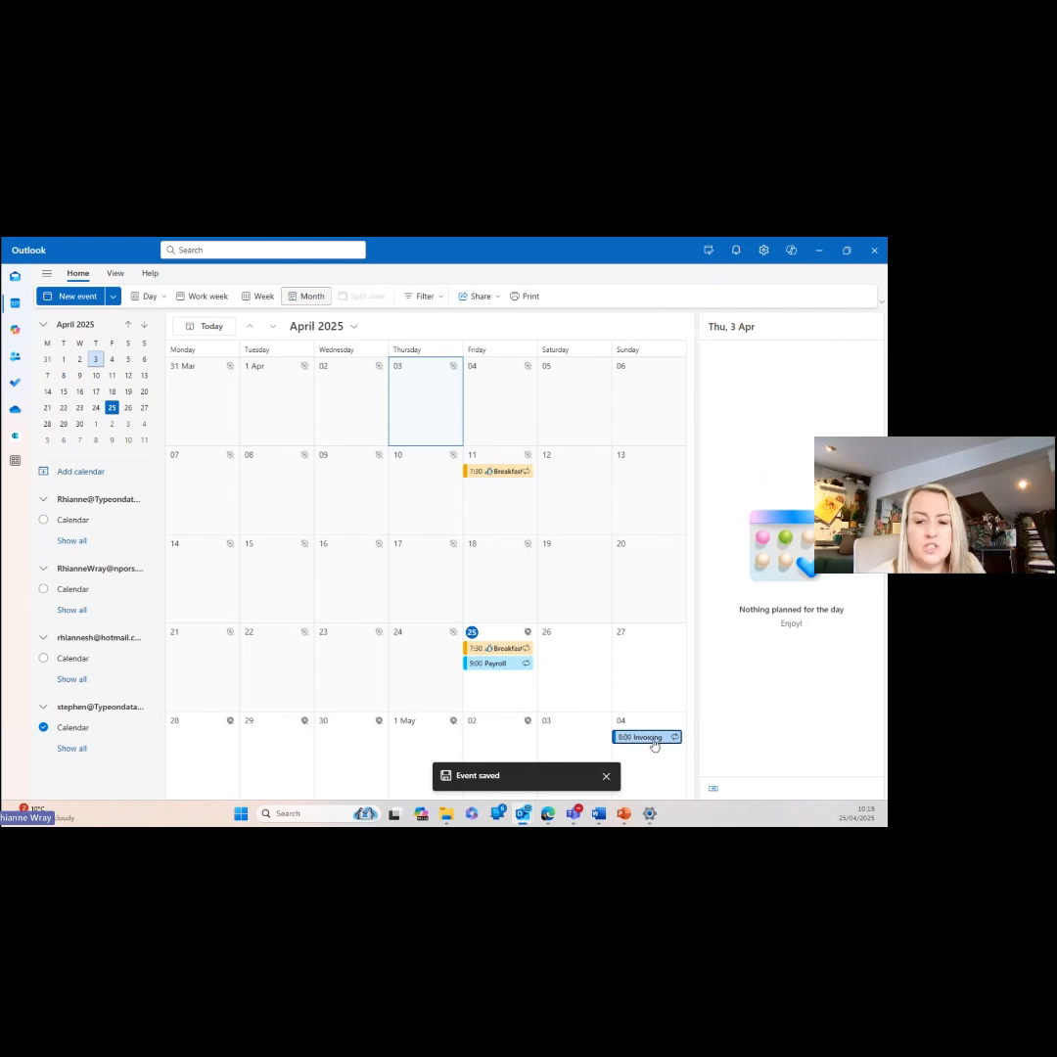
{"action": "mouse_move", "coordinate": [706, 726]}
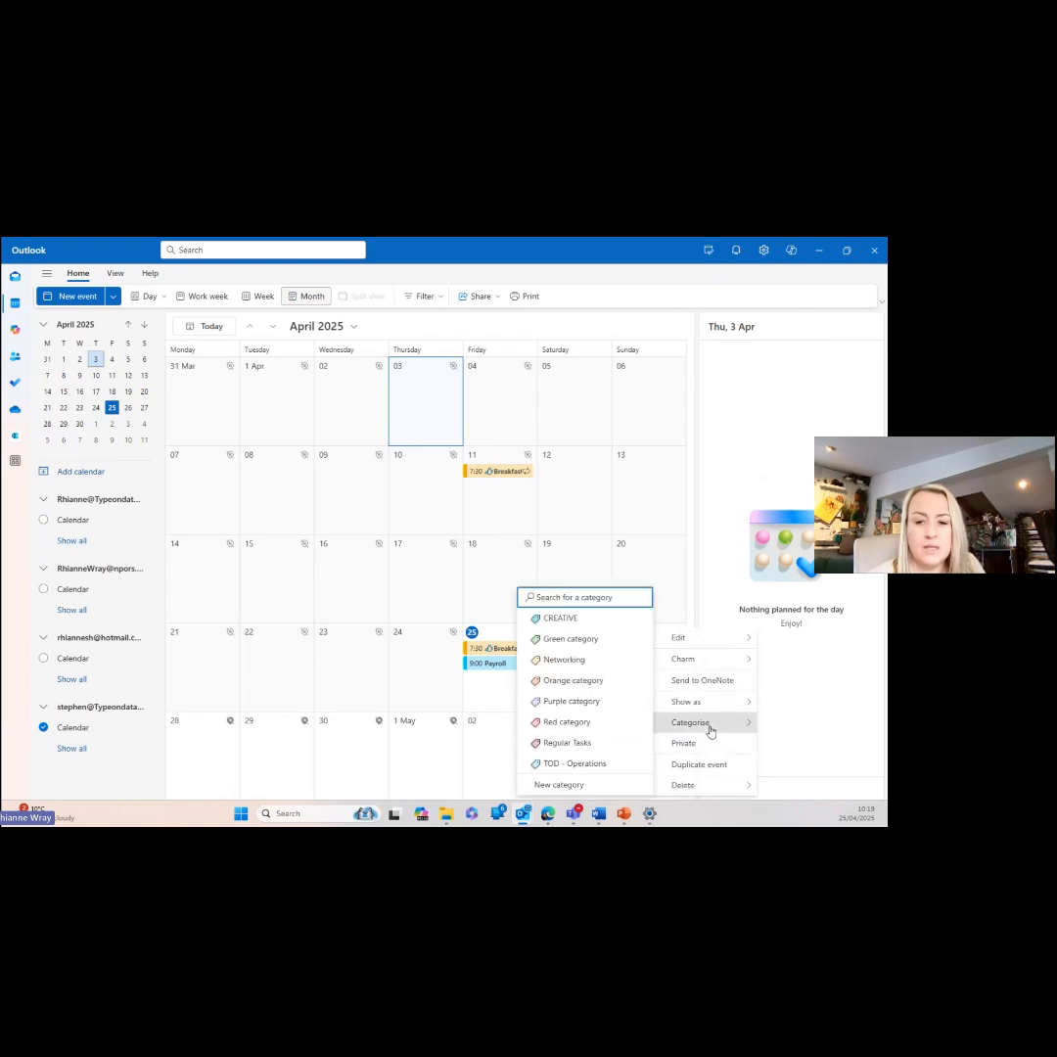
{"action": "left_click", "coordinate": [564, 764]}
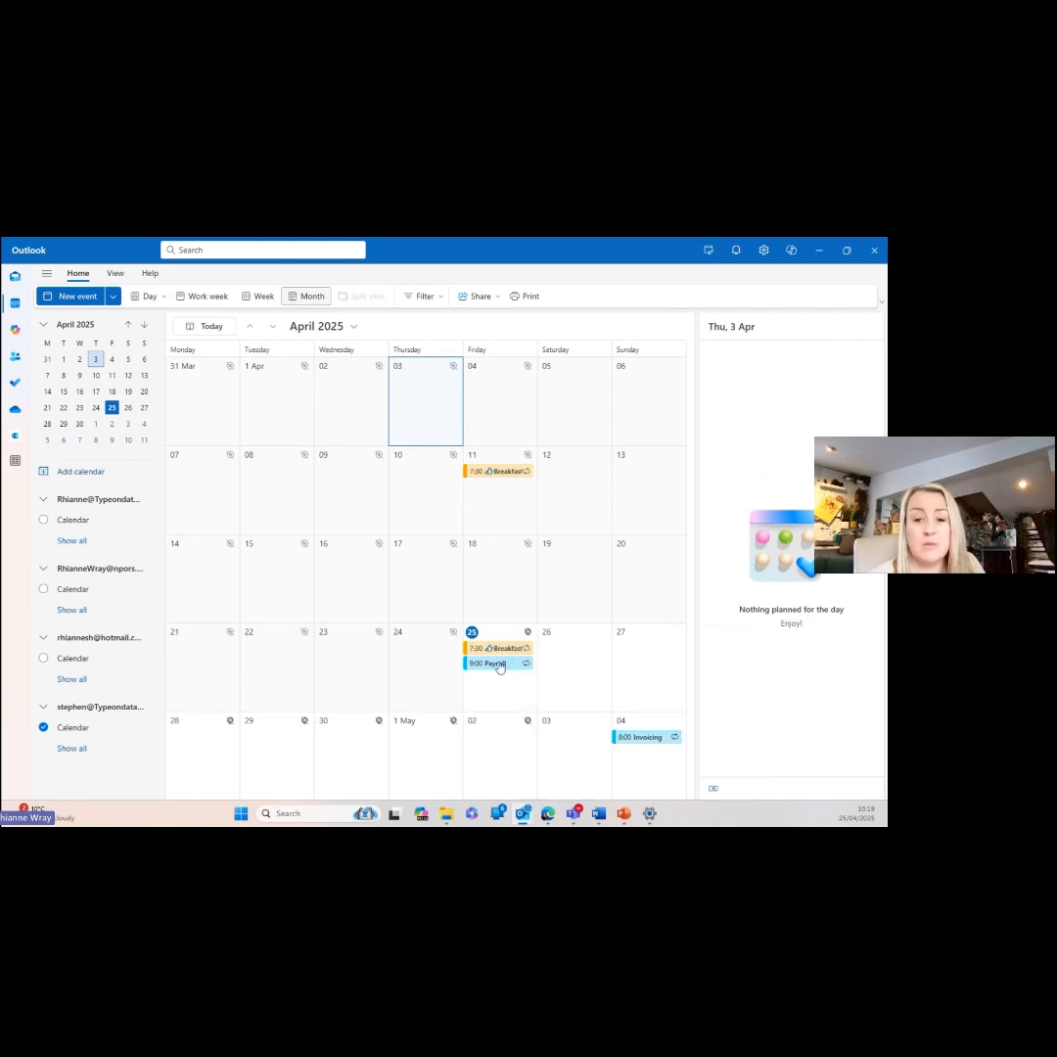
{"action": "right_click", "coordinate": [497, 664]}
{"action": "mouse_move", "coordinate": [561, 725]}
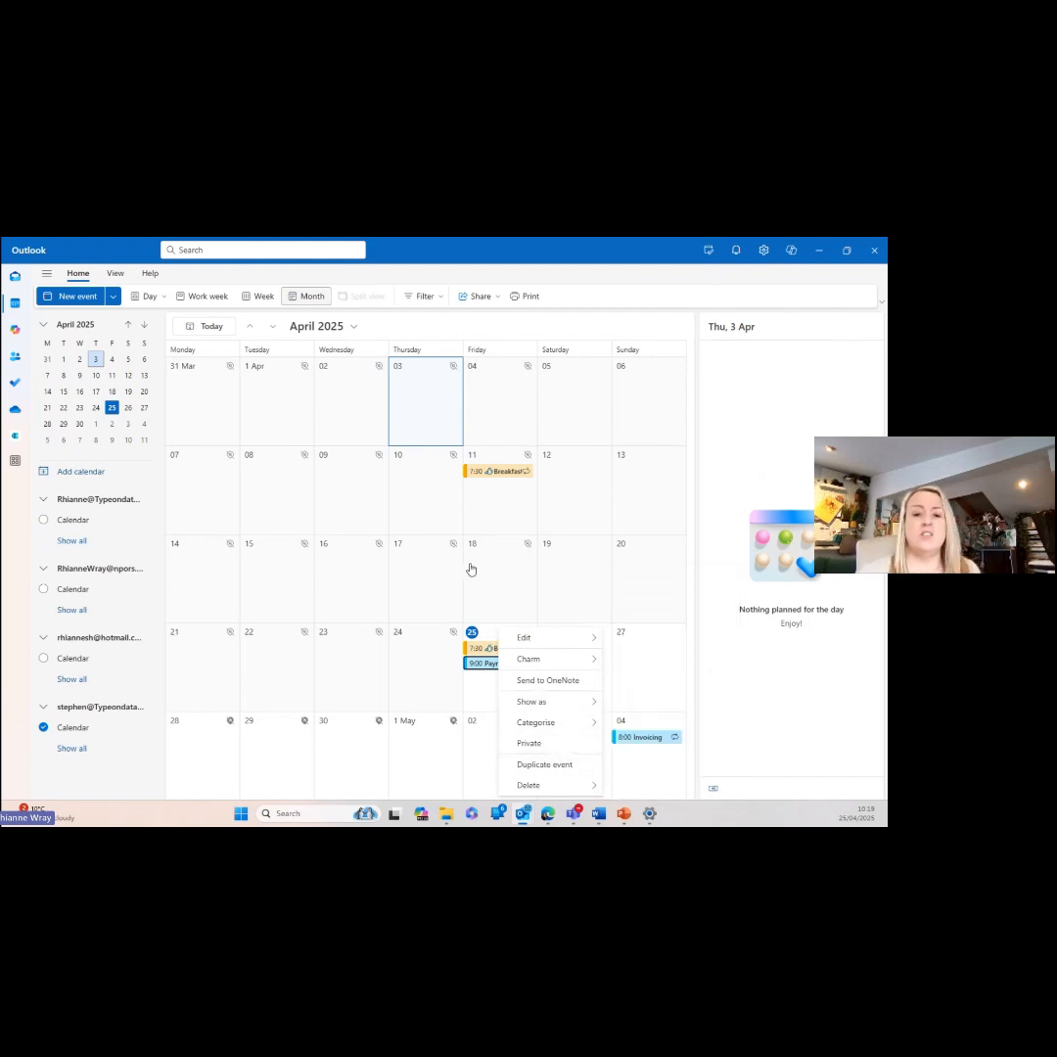
{"action": "left_click", "coordinate": [339, 633]}
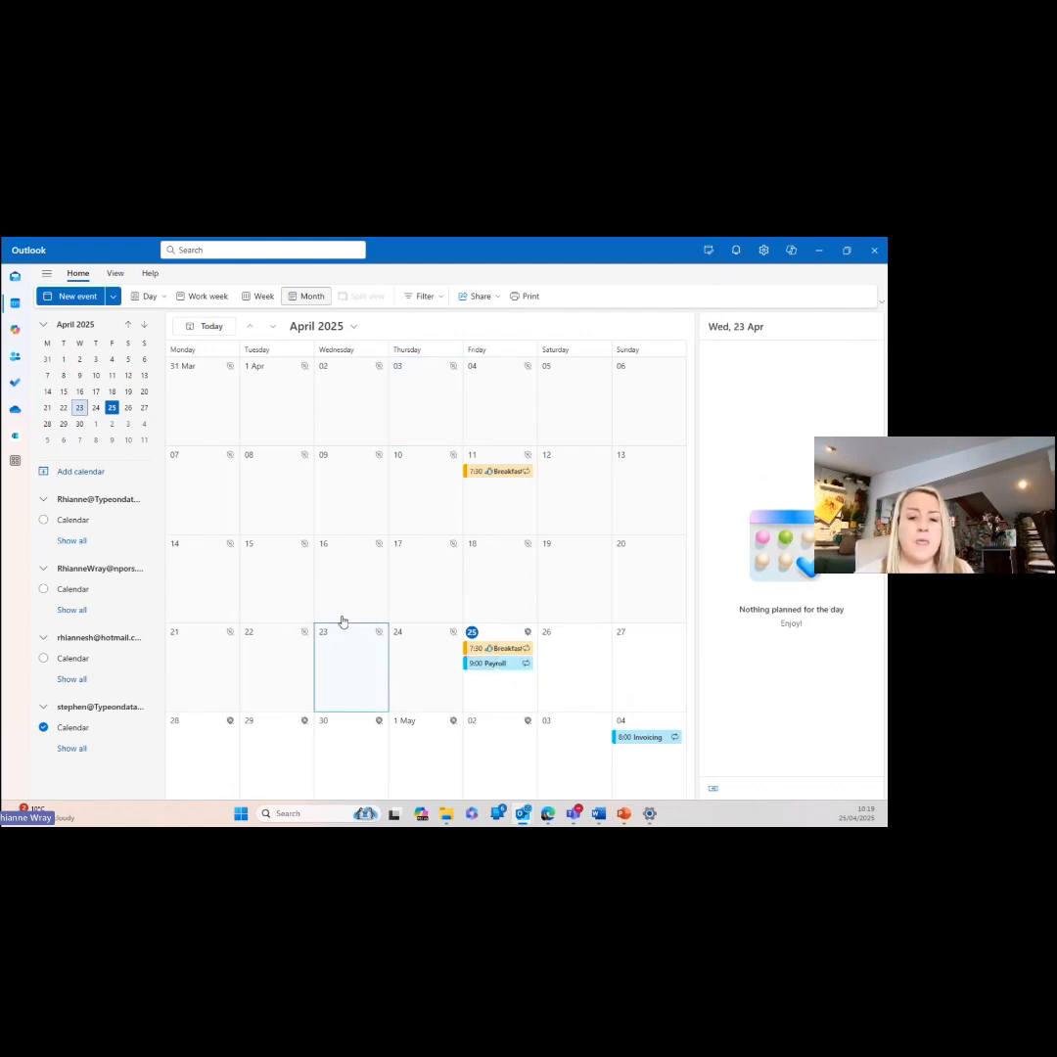
- Start a new event on Tuesday 15 April with the title "CUST LTD"
{"action": "left_click", "coordinate": [272, 569]}
{"action": "double_click", "coordinate": [271, 567]}
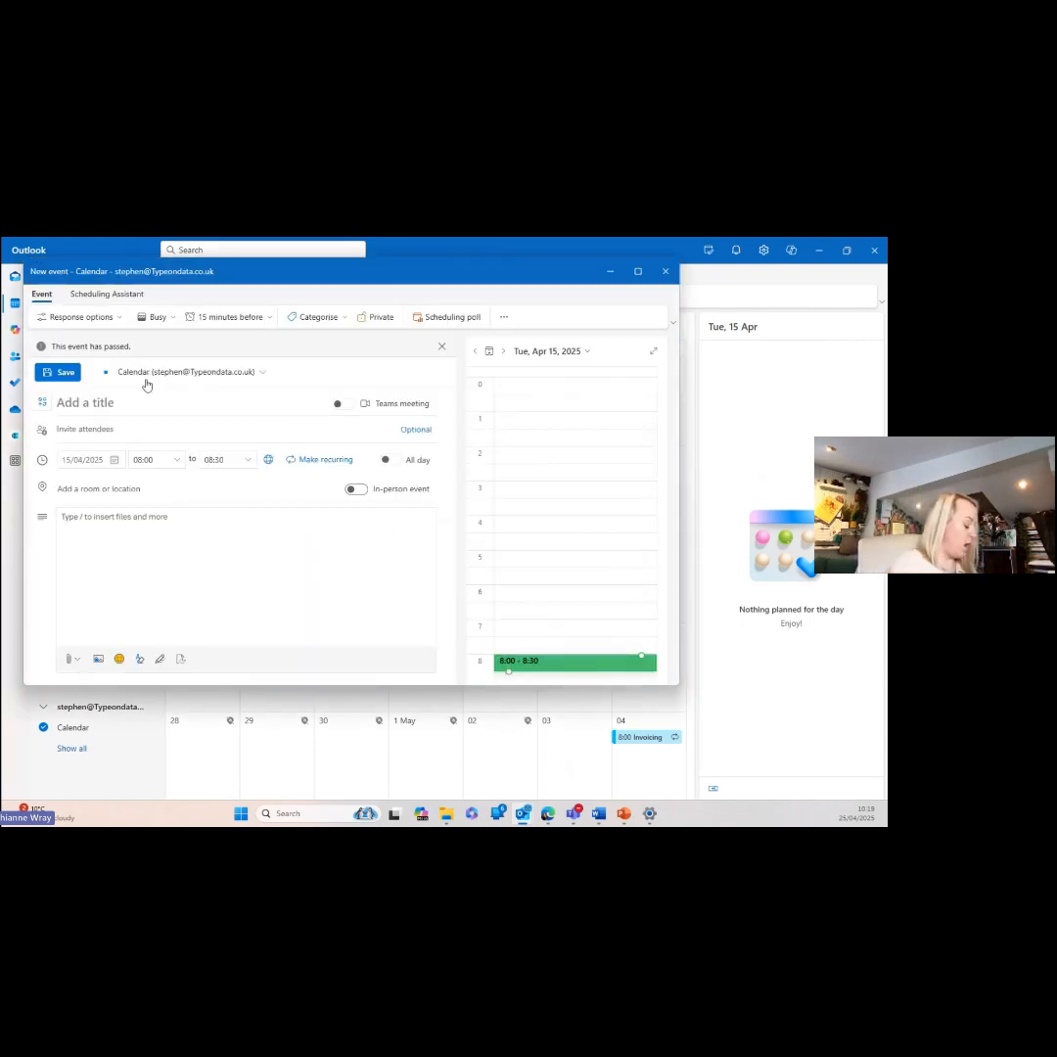
{"action": "type", "text": "CUST"}
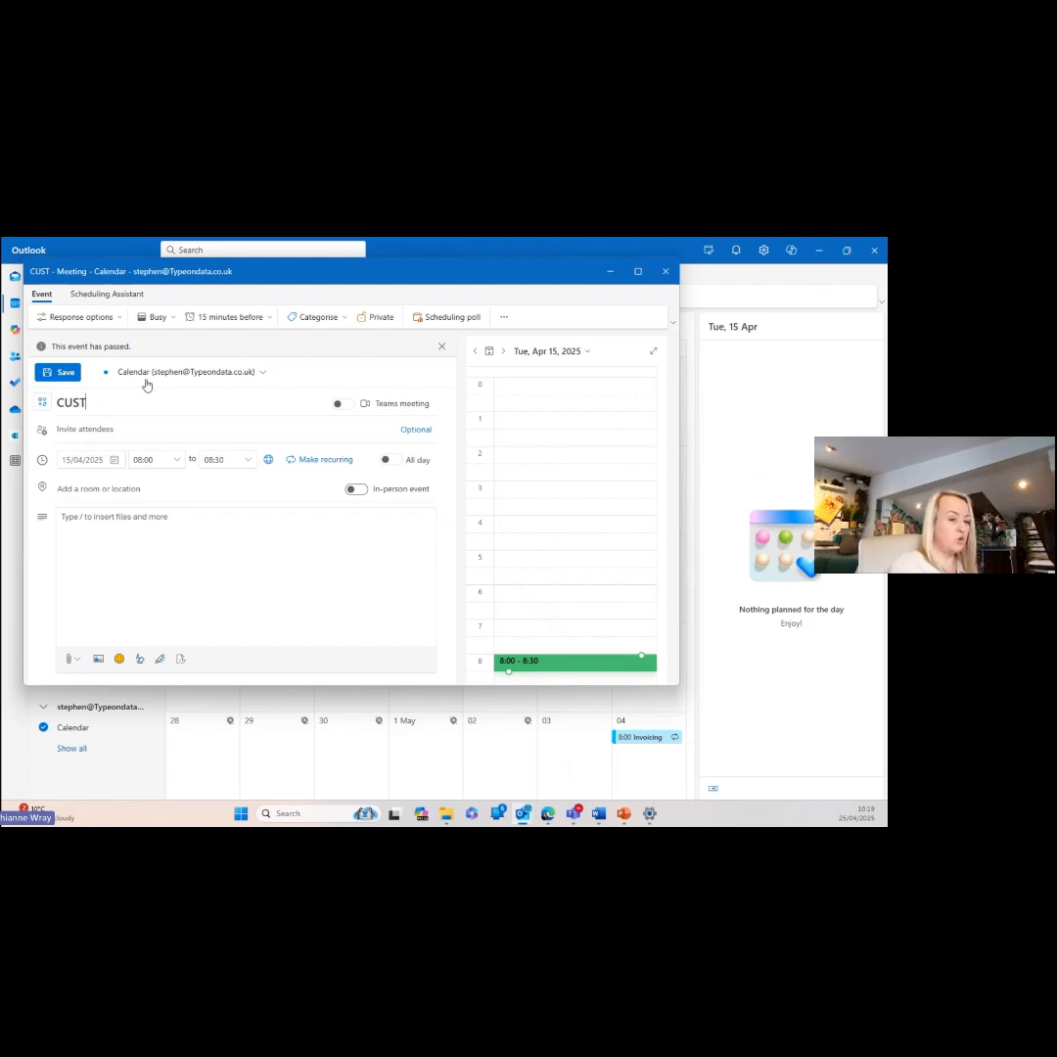
{"action": "key", "text": "BackSpace"}
{"action": "key", "text": "BackSpace"}
{"action": "key", "text": "BackSpace"}
{"action": "key", "text": "BackSpace"}
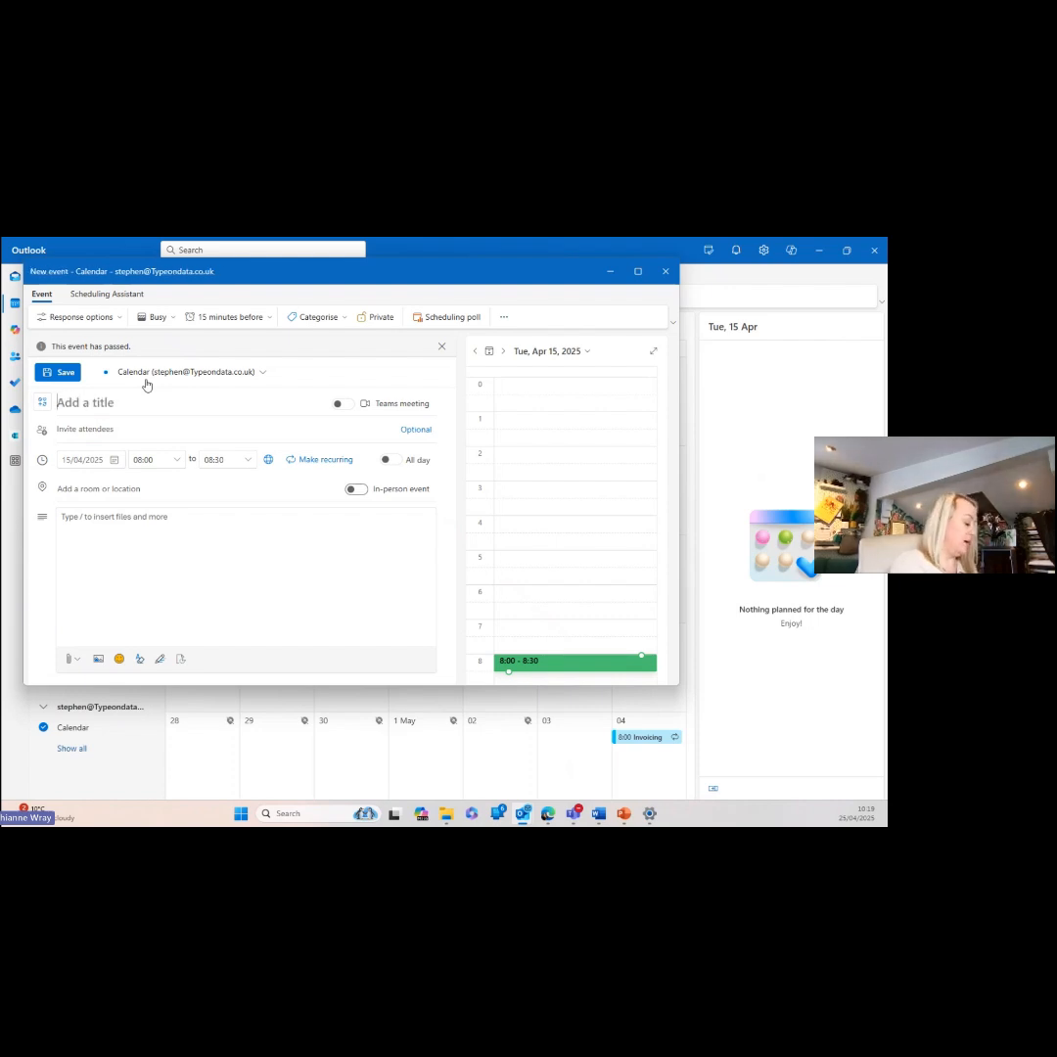
{"action": "type", "text": "CUST LT"}
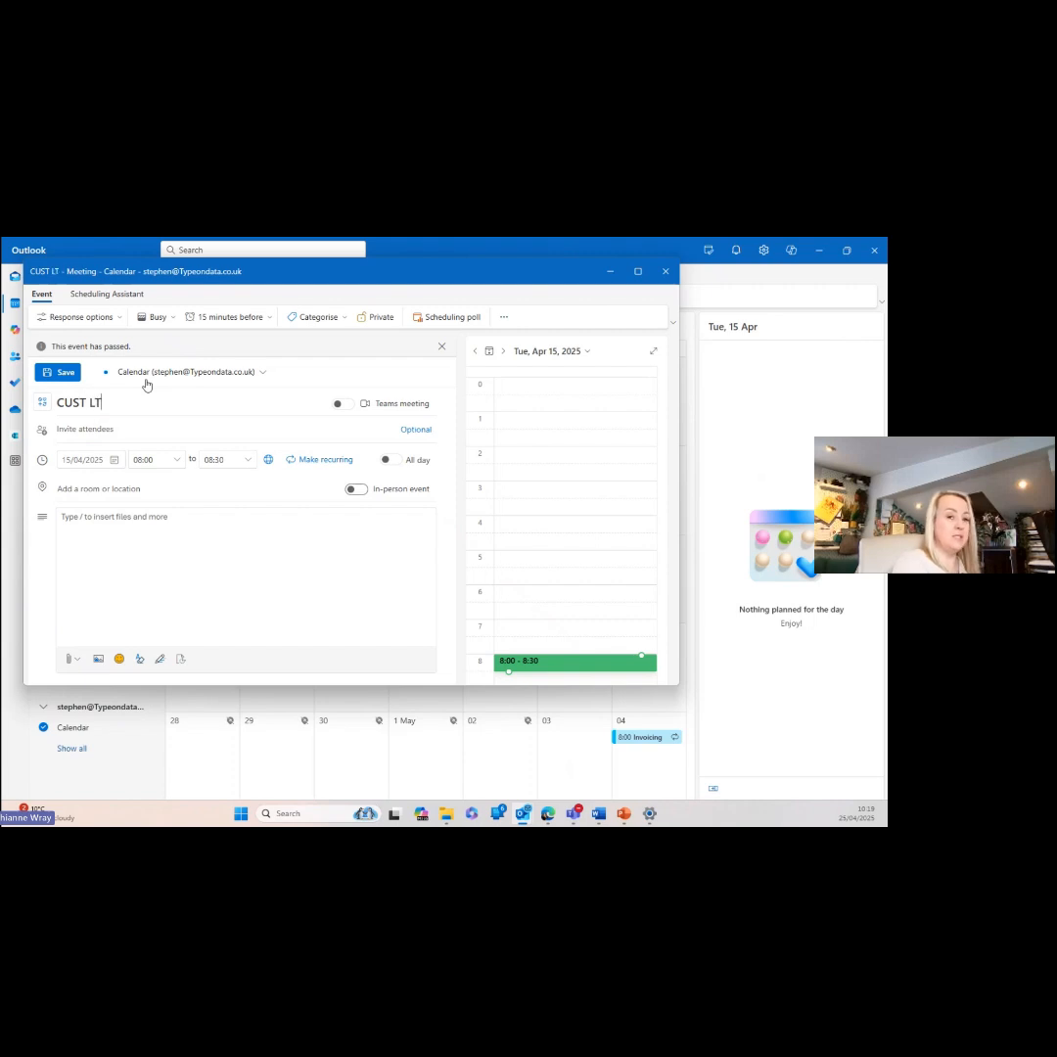
{"action": "type", "text": "D"}
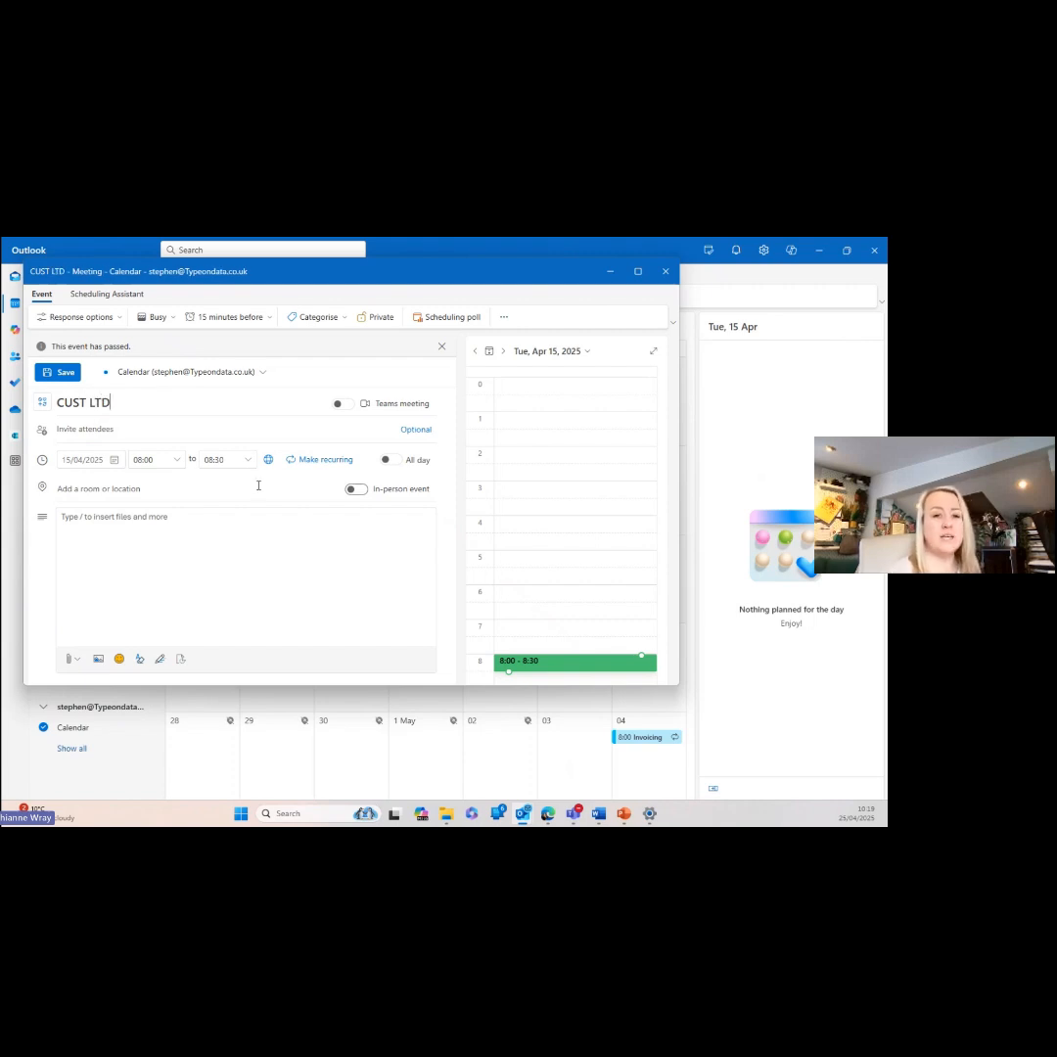
- Schedule the CUST LTD event from 09:30 to 16:30, repeating every Tuesday until 7 October 2025
{"action": "left_click", "coordinate": [162, 459]}
{"action": "left_click", "coordinate": [145, 539]}
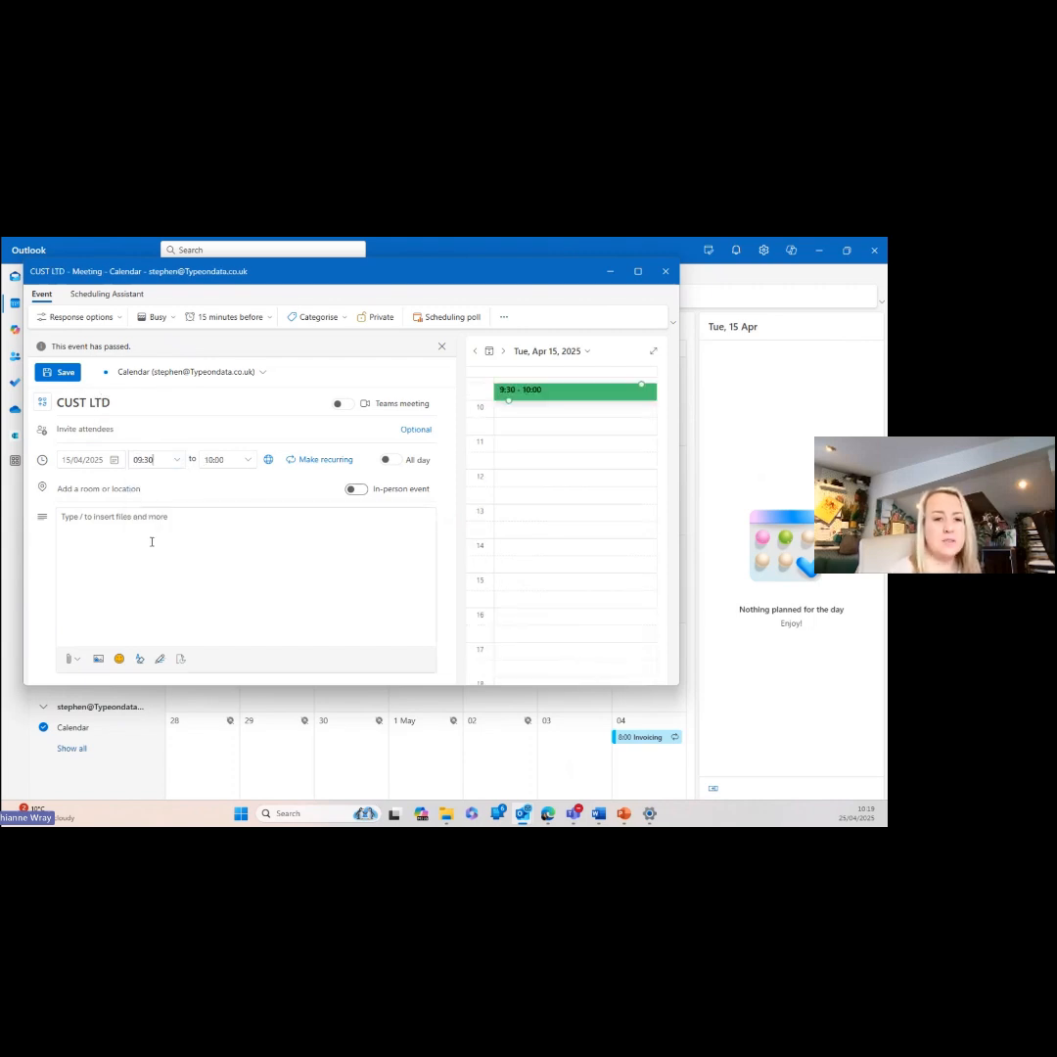
{"action": "left_click", "coordinate": [247, 459]}
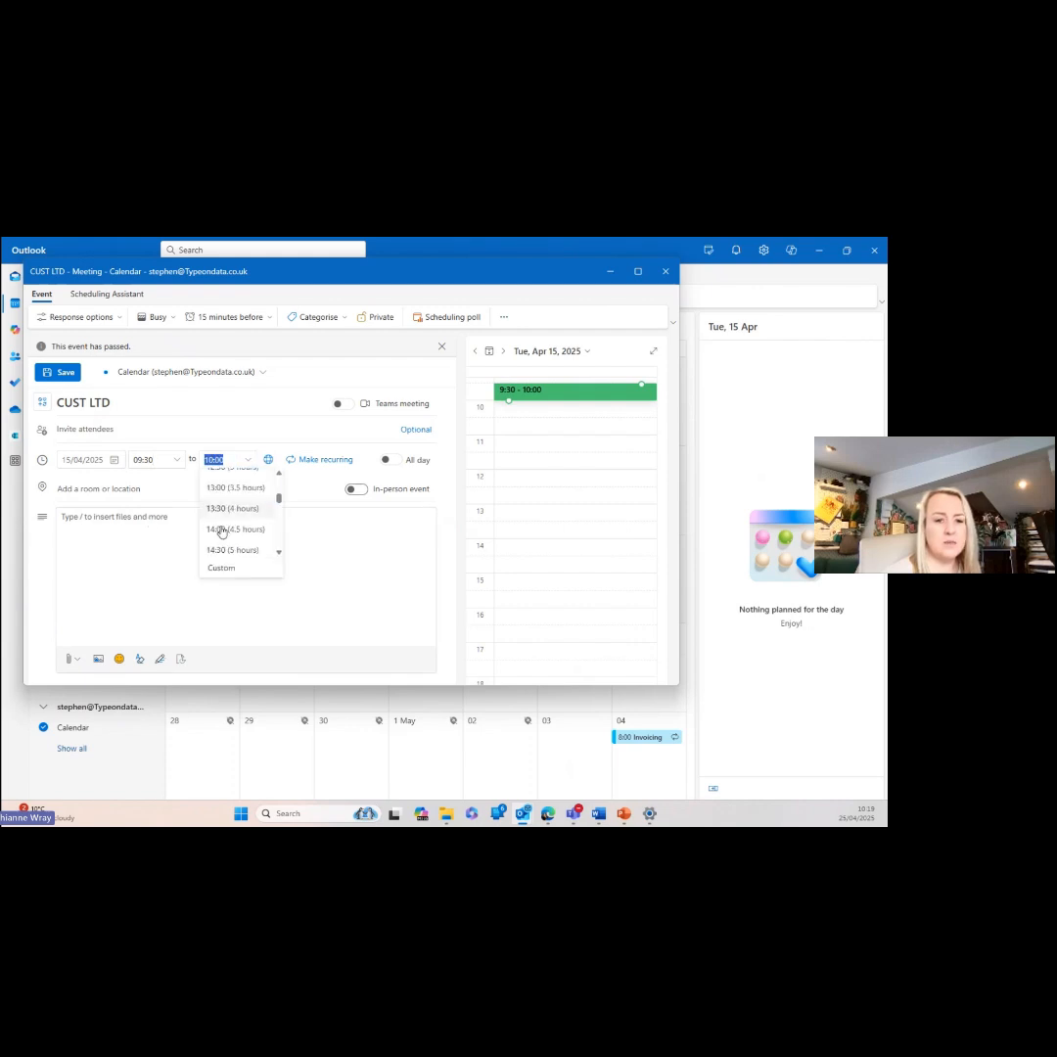
{"action": "scroll", "coordinate": [225, 524], "scroll_direction": "down", "scroll_amount": 3}
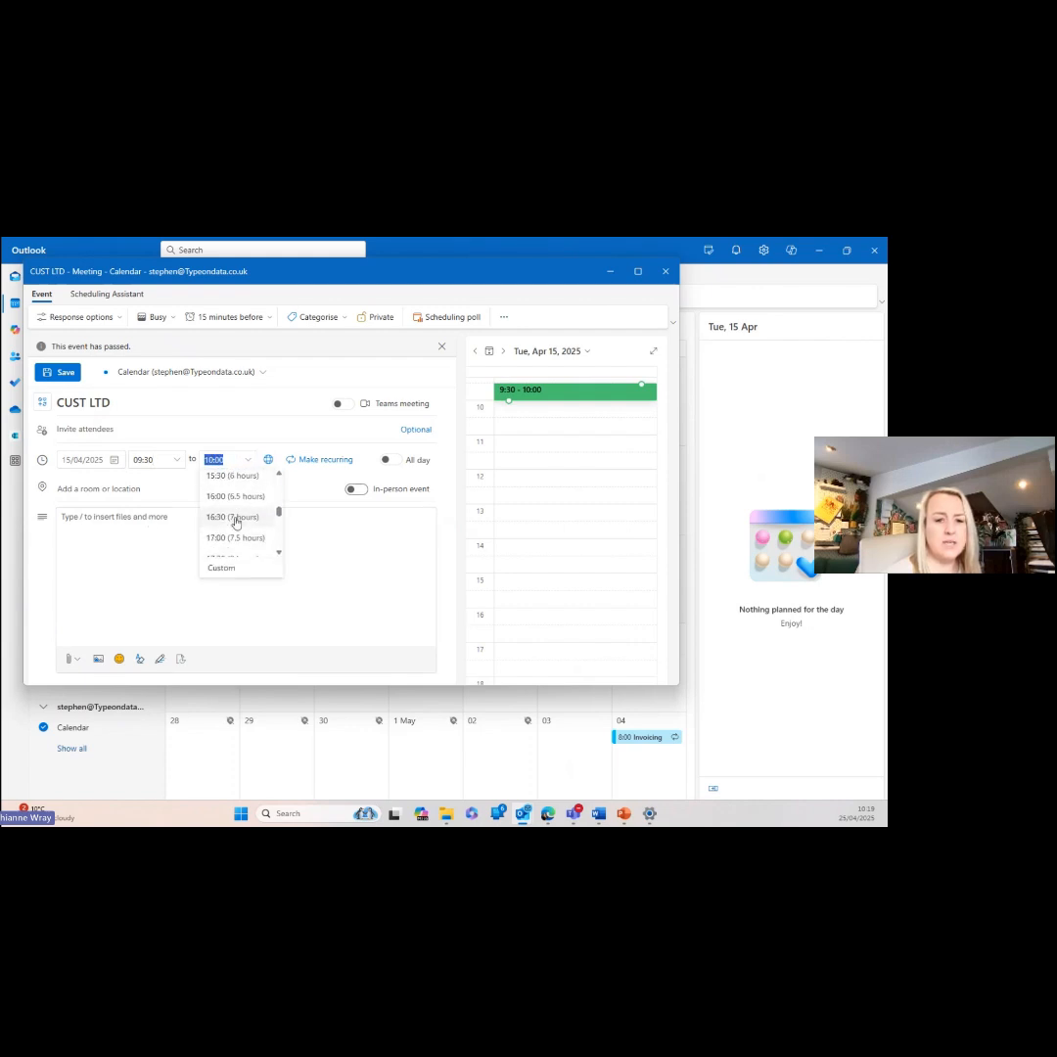
{"action": "left_click", "coordinate": [230, 510]}
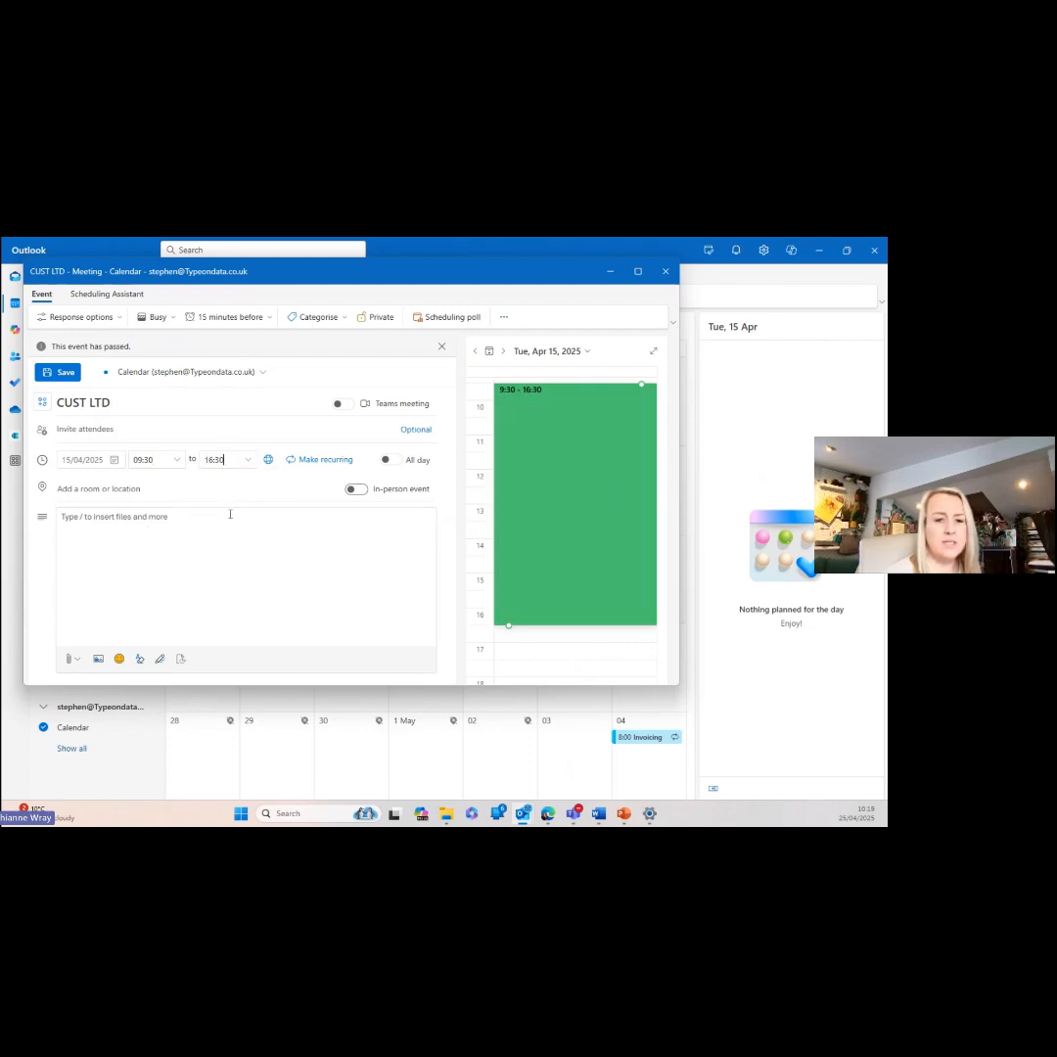
{"action": "left_click", "coordinate": [322, 465]}
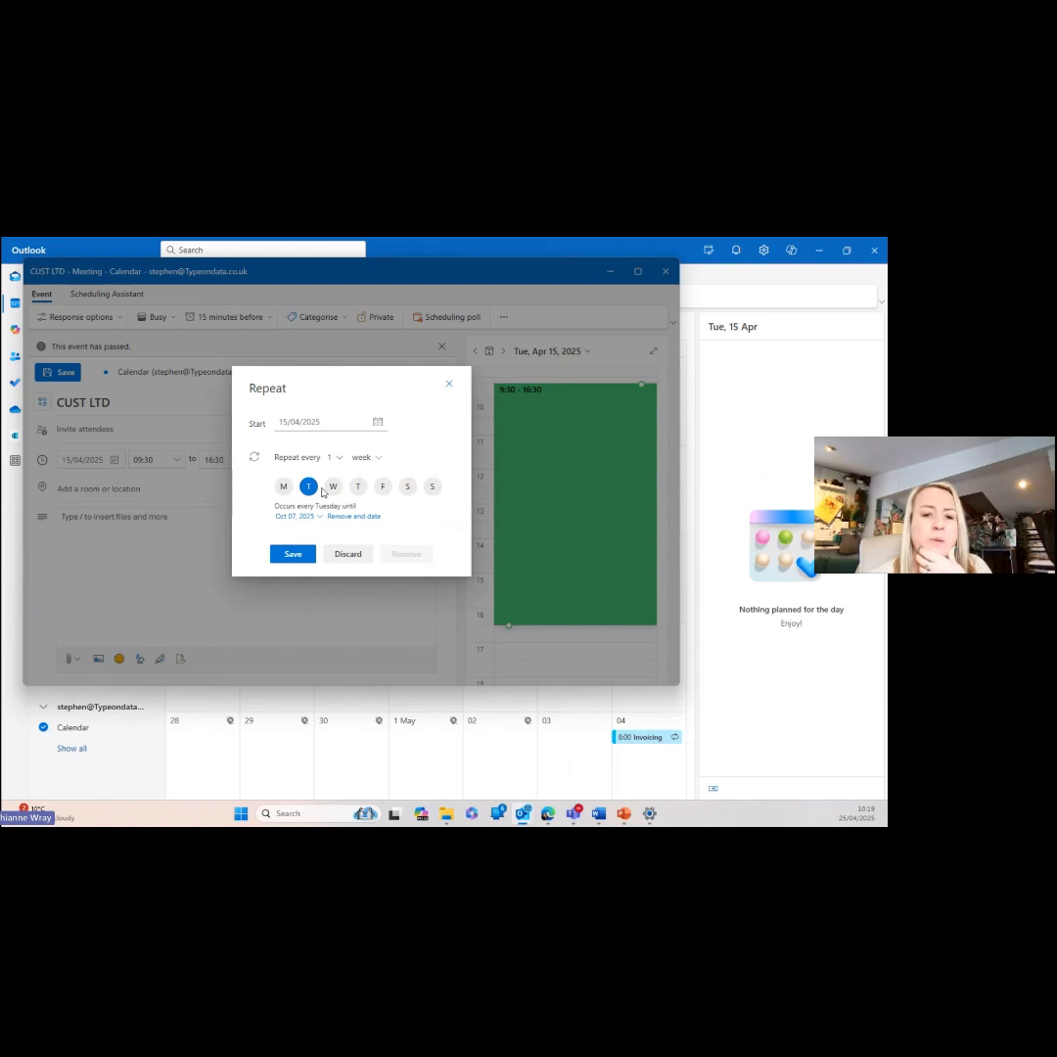
{"action": "left_click", "coordinate": [292, 555]}
- Rename the Purple category as "Customer Work" in the category settings and close the settings
{"action": "left_click", "coordinate": [299, 317]}
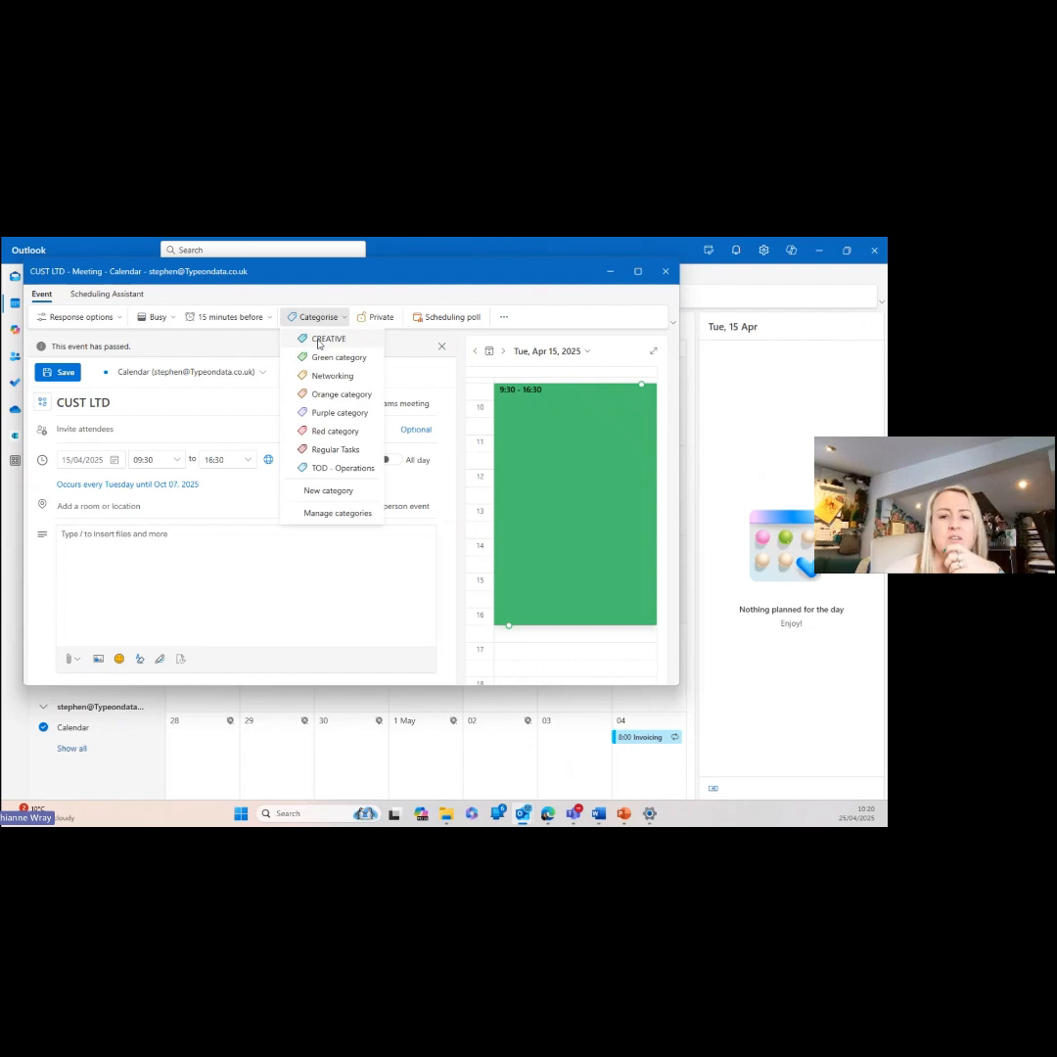
{"action": "left_click", "coordinate": [316, 514]}
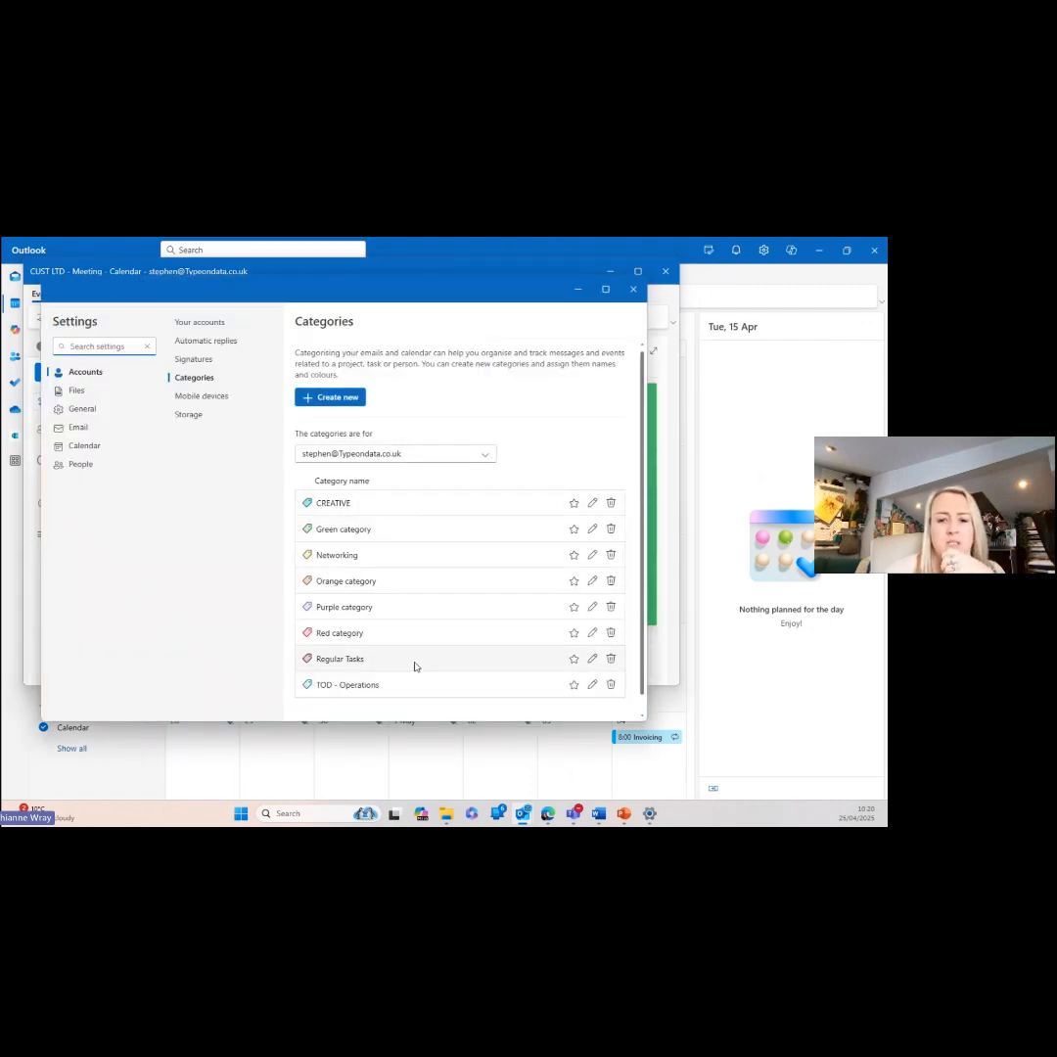
{"action": "left_click", "coordinate": [592, 607]}
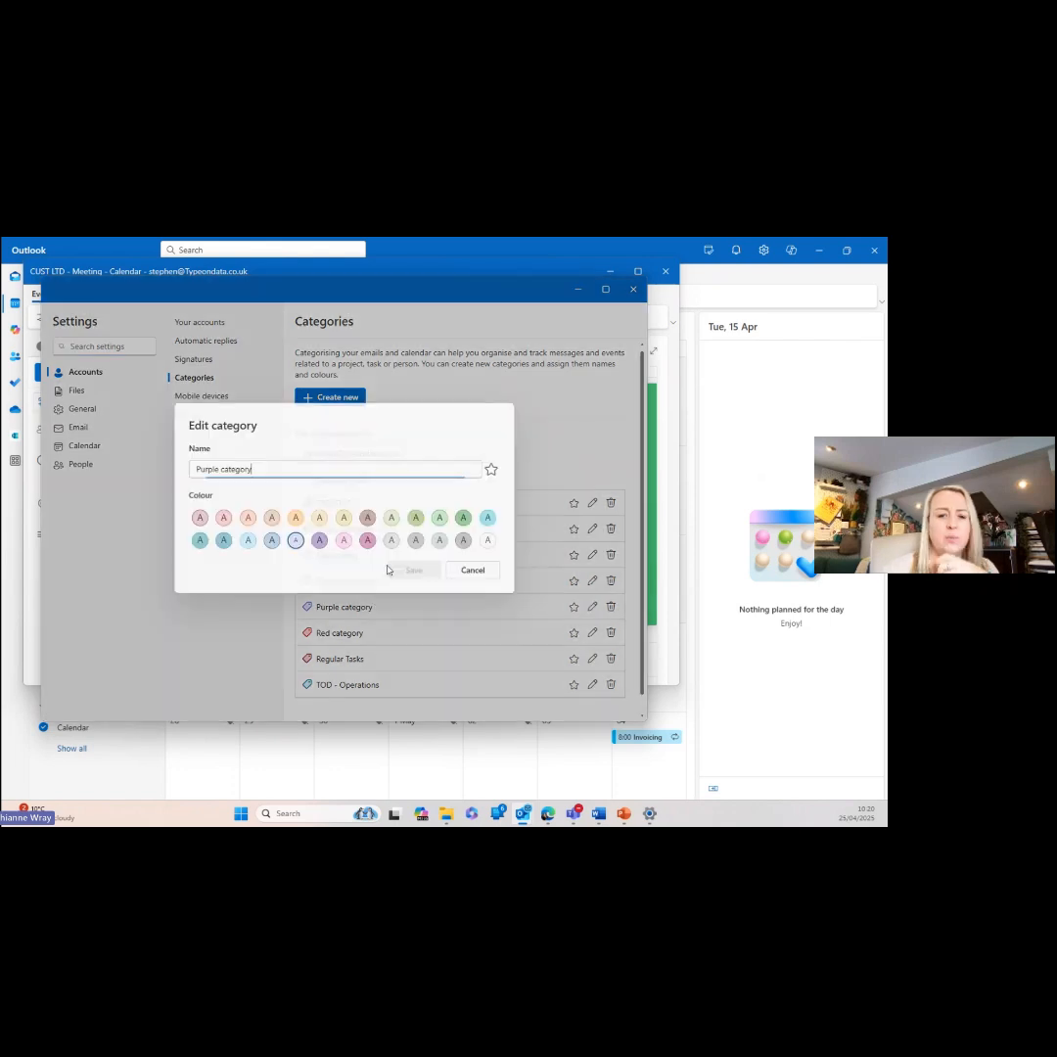
{"action": "type", "text": "Custom"}
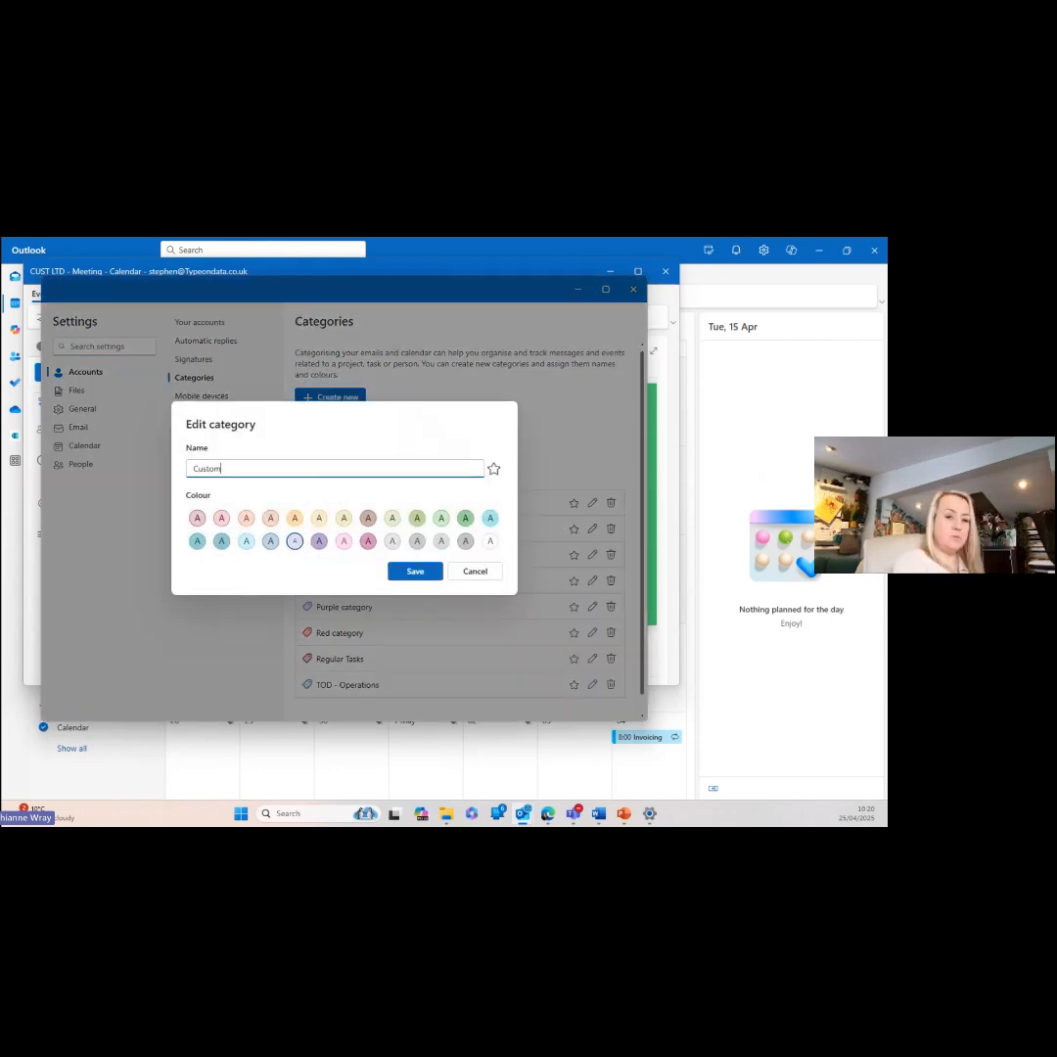
{"action": "type", "text": "er Work"}
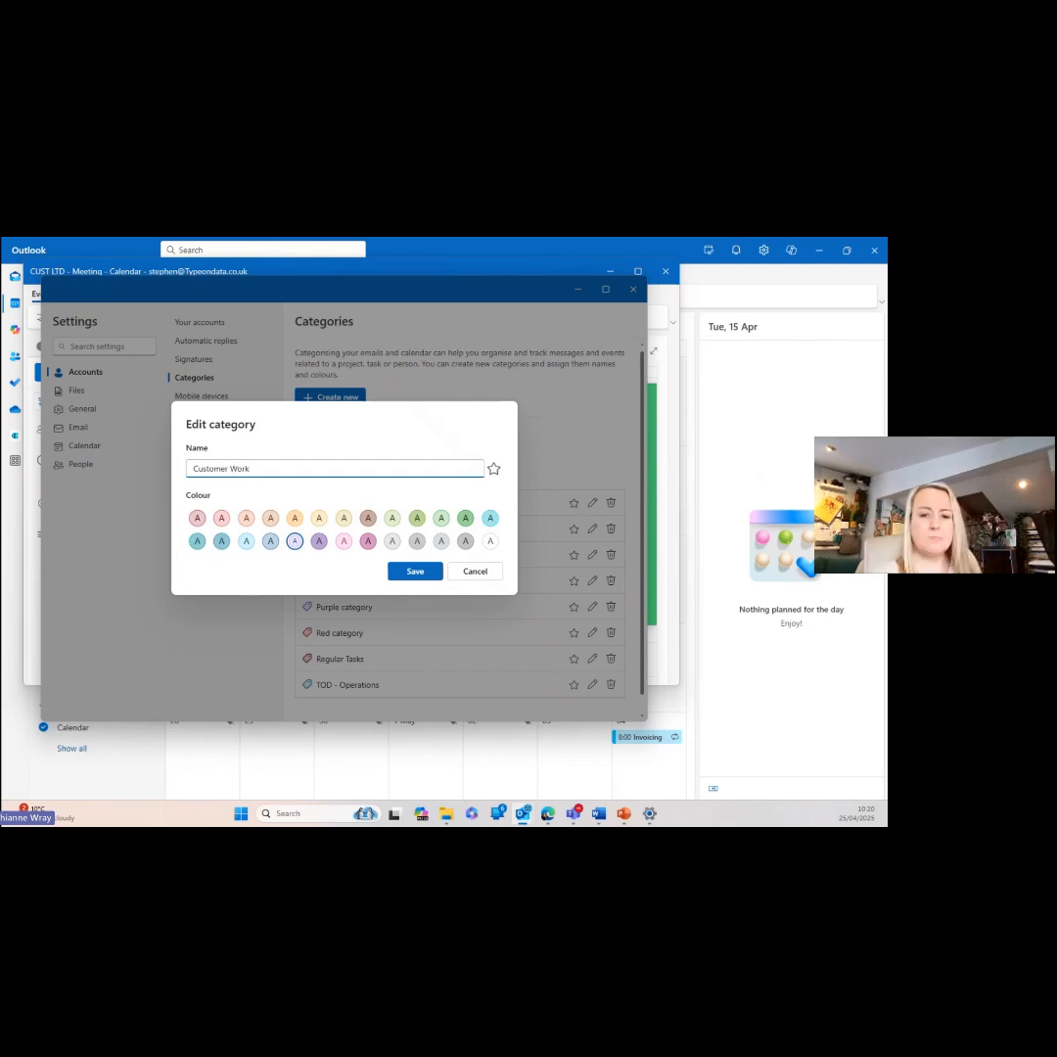
{"action": "left_click", "coordinate": [415, 571]}
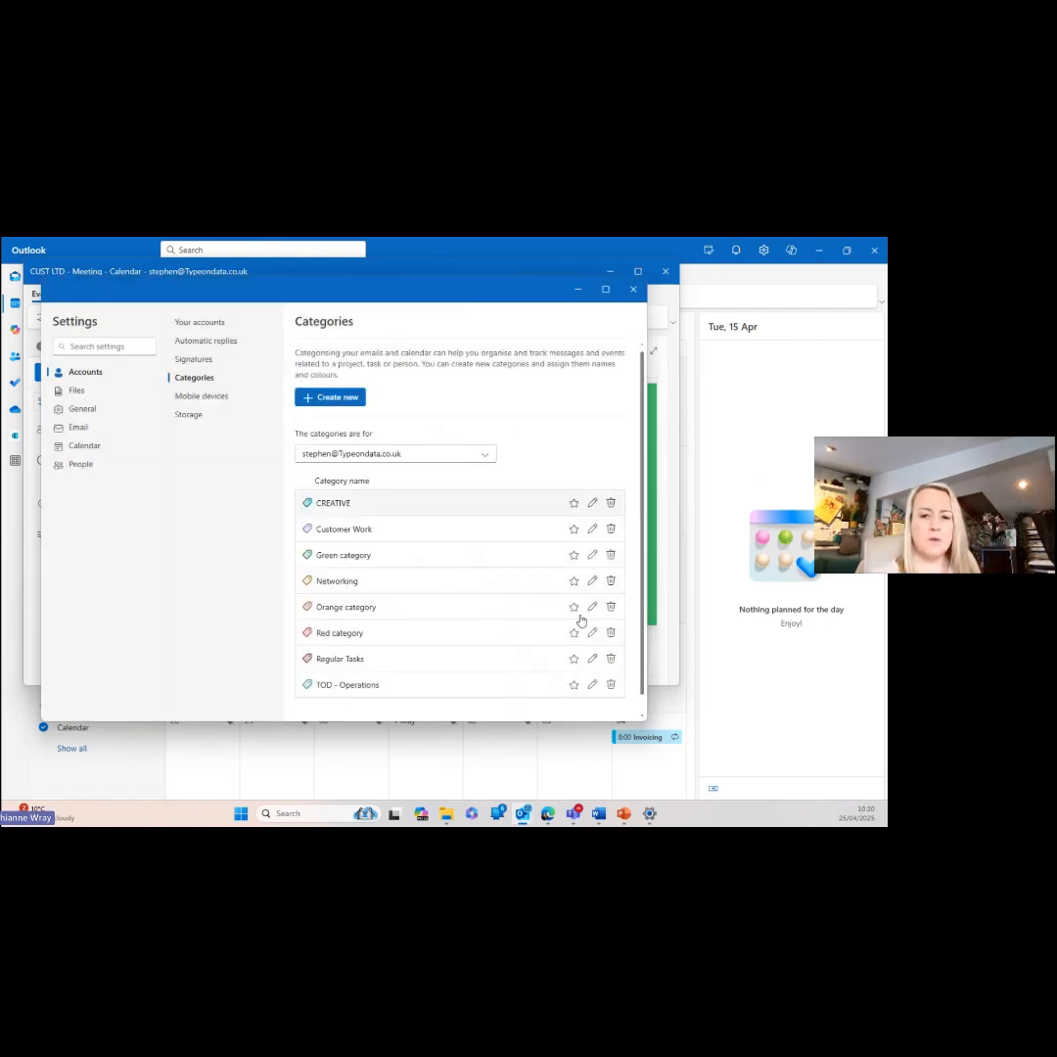
{"action": "left_click", "coordinate": [633, 291]}
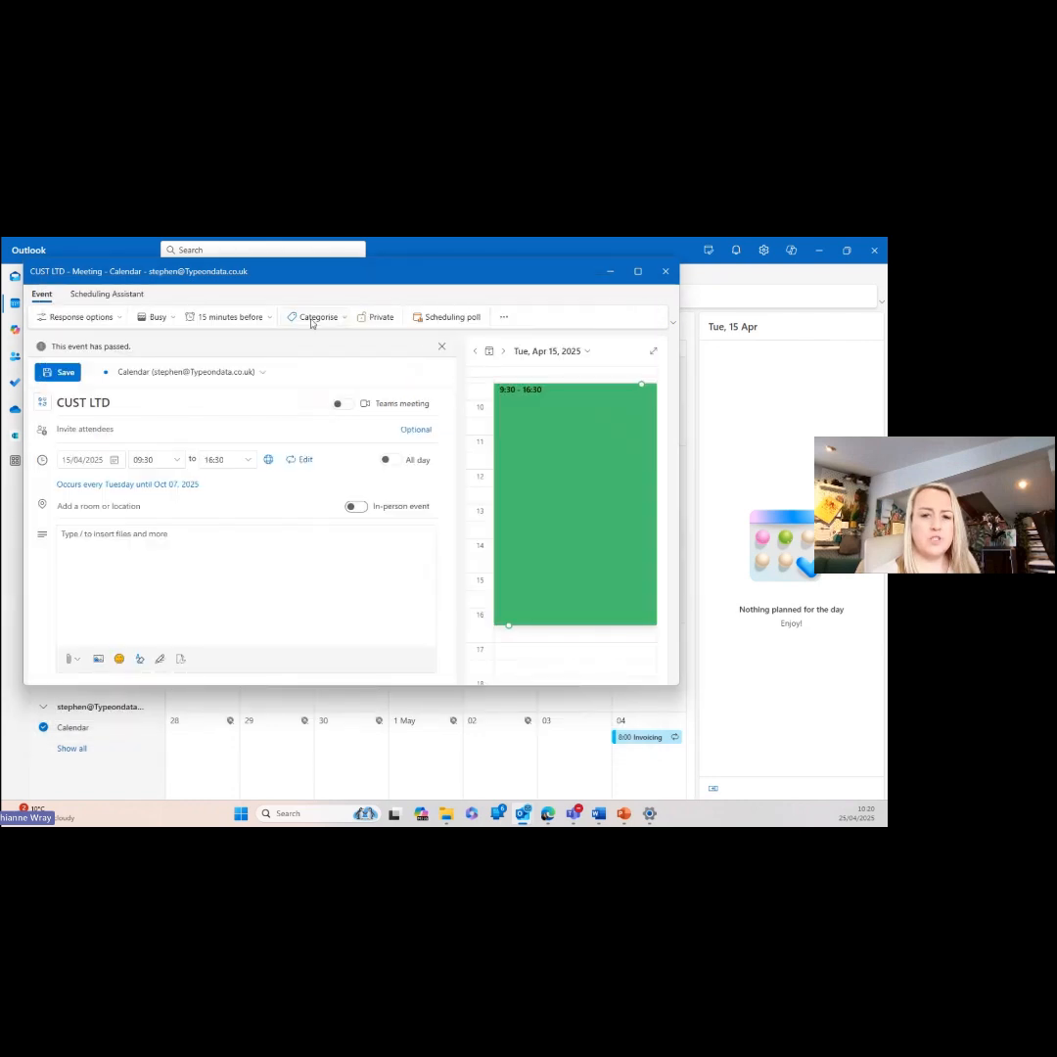
- Save the CUST LTD series with the Customer Work category and the location "CUST LTD OFFICES"
{"action": "left_click", "coordinate": [311, 317]}
{"action": "left_click", "coordinate": [337, 356]}
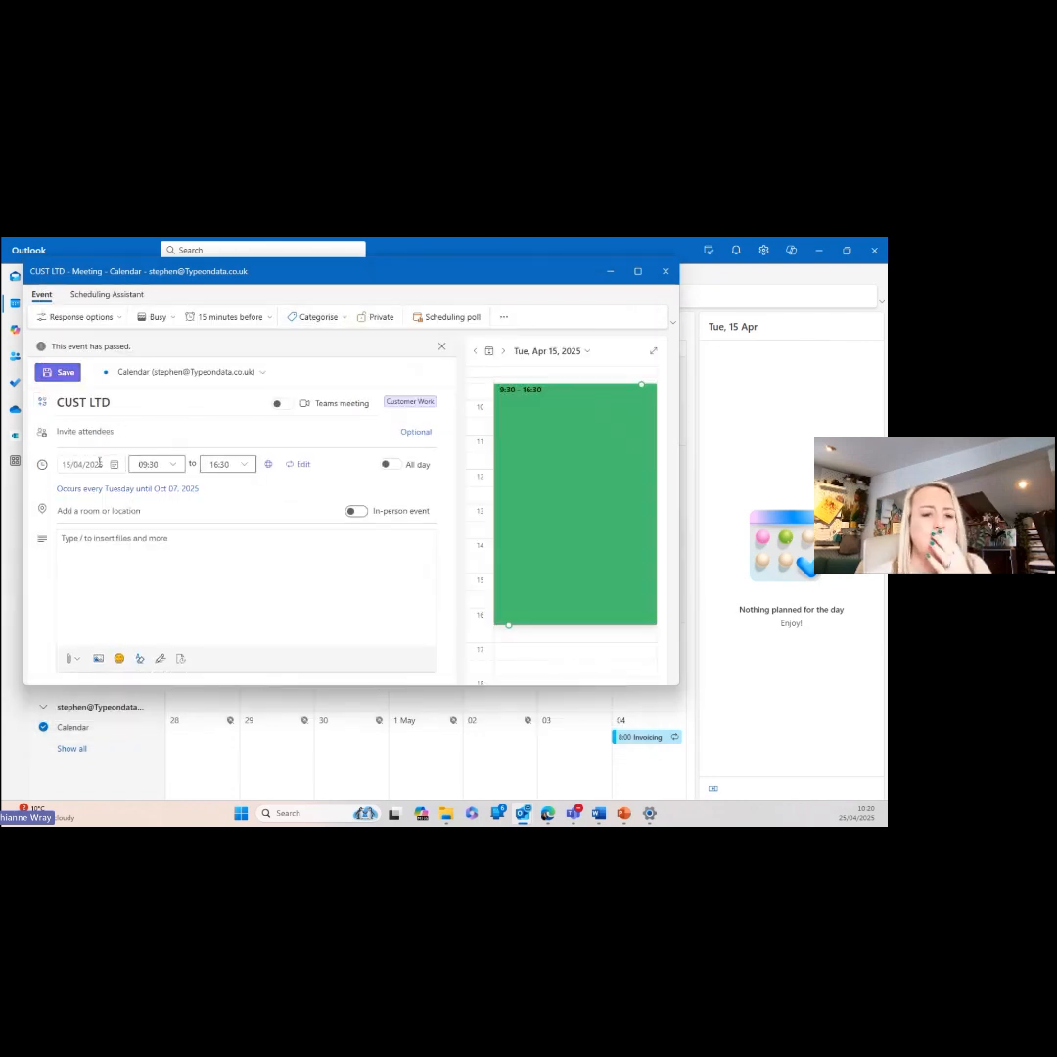
{"action": "left_click", "coordinate": [82, 507]}
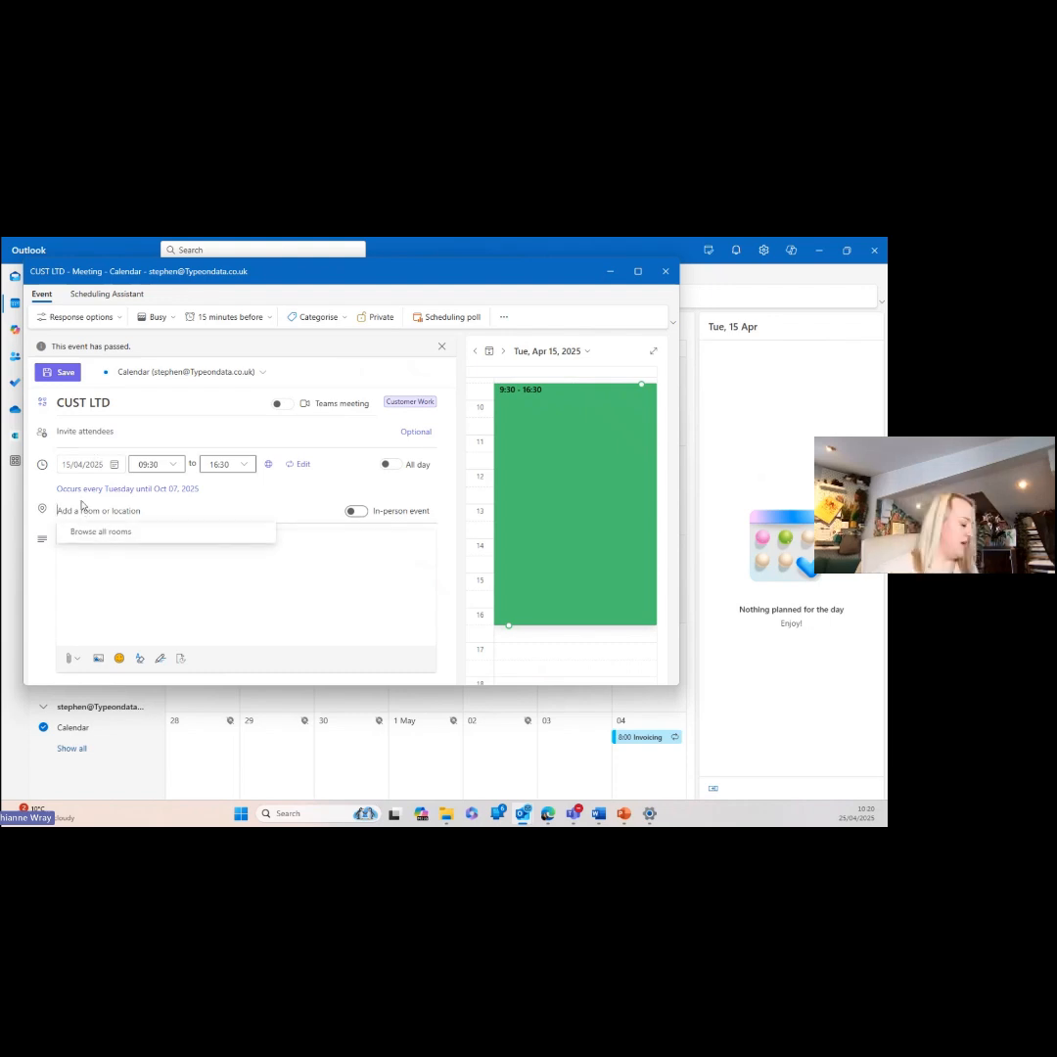
{"action": "type", "text": "CUST L"}
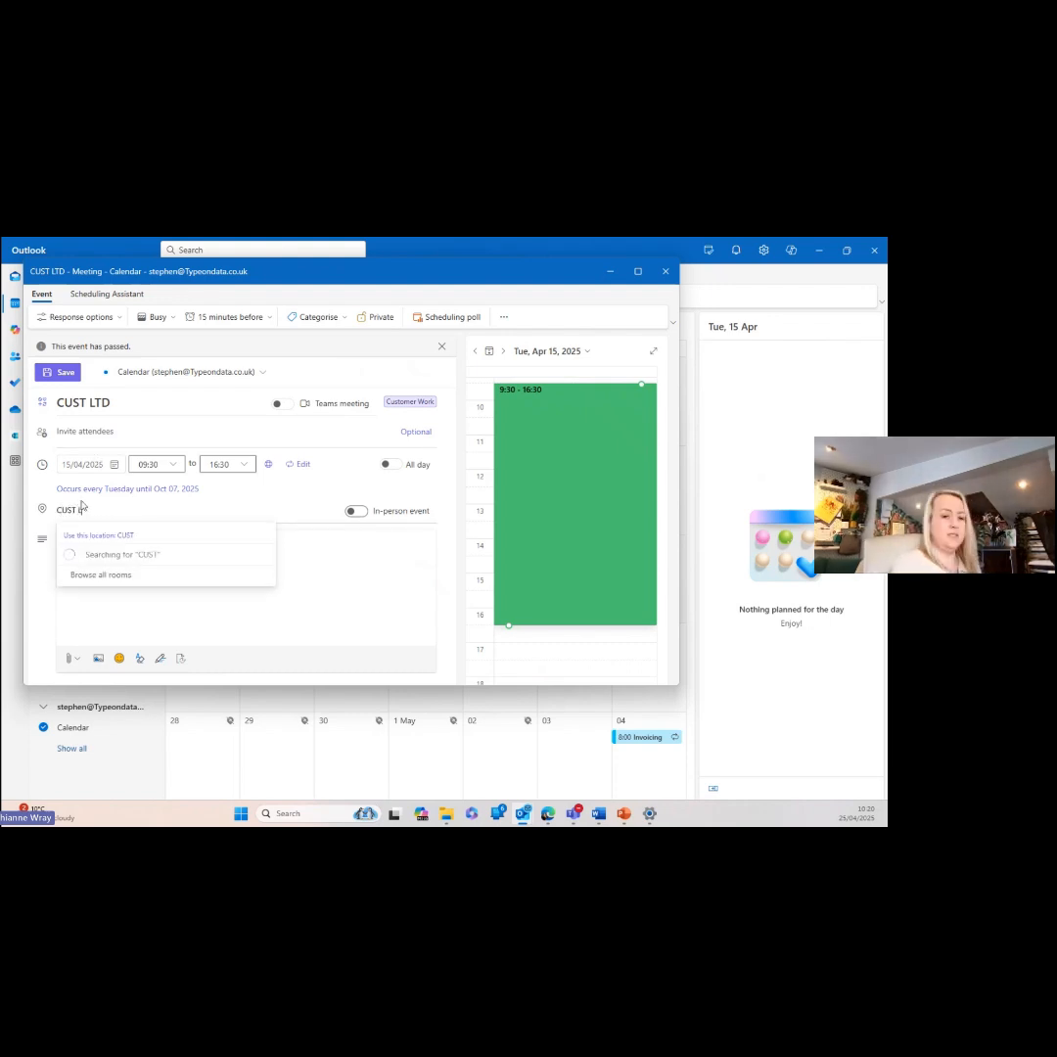
{"action": "type", "text": "TD OFFICES"}
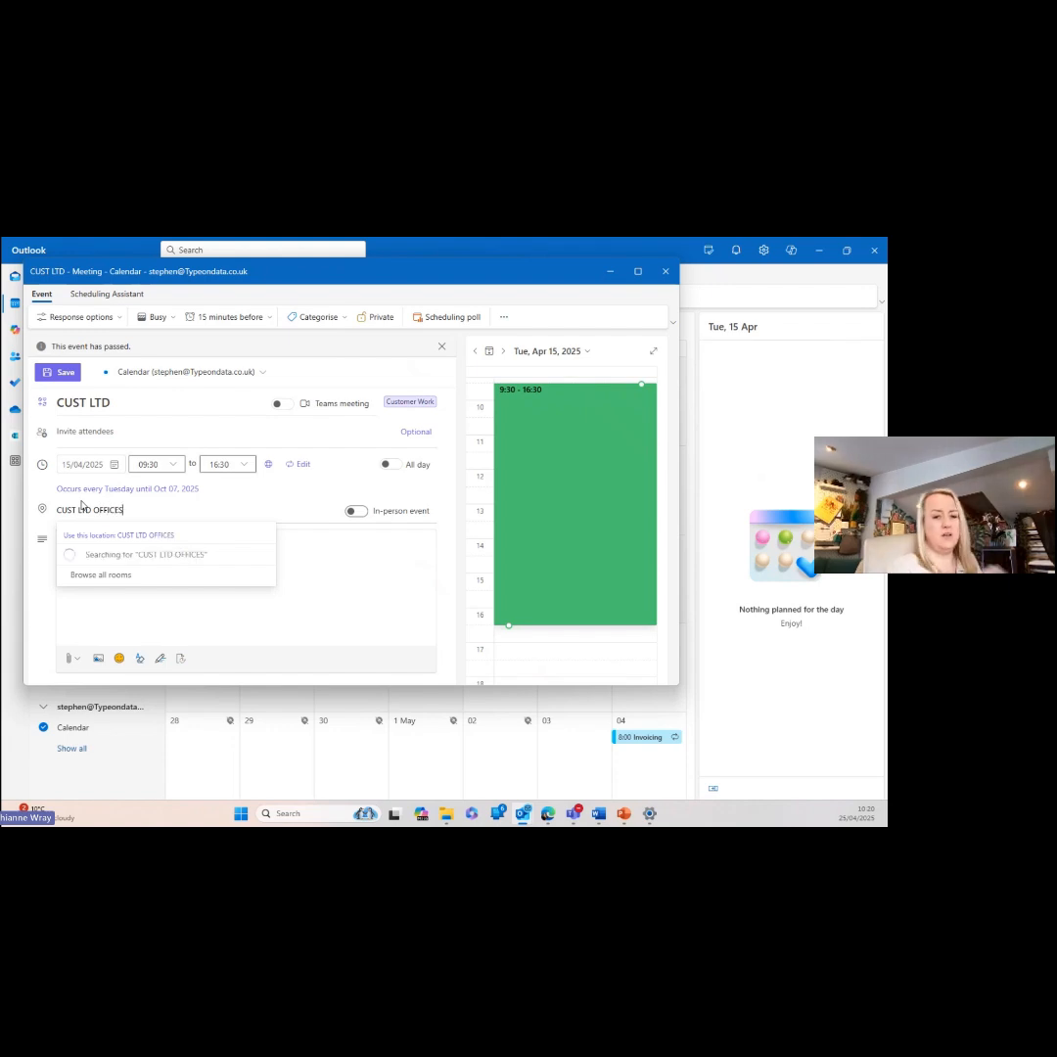
{"action": "left_click", "coordinate": [134, 538]}
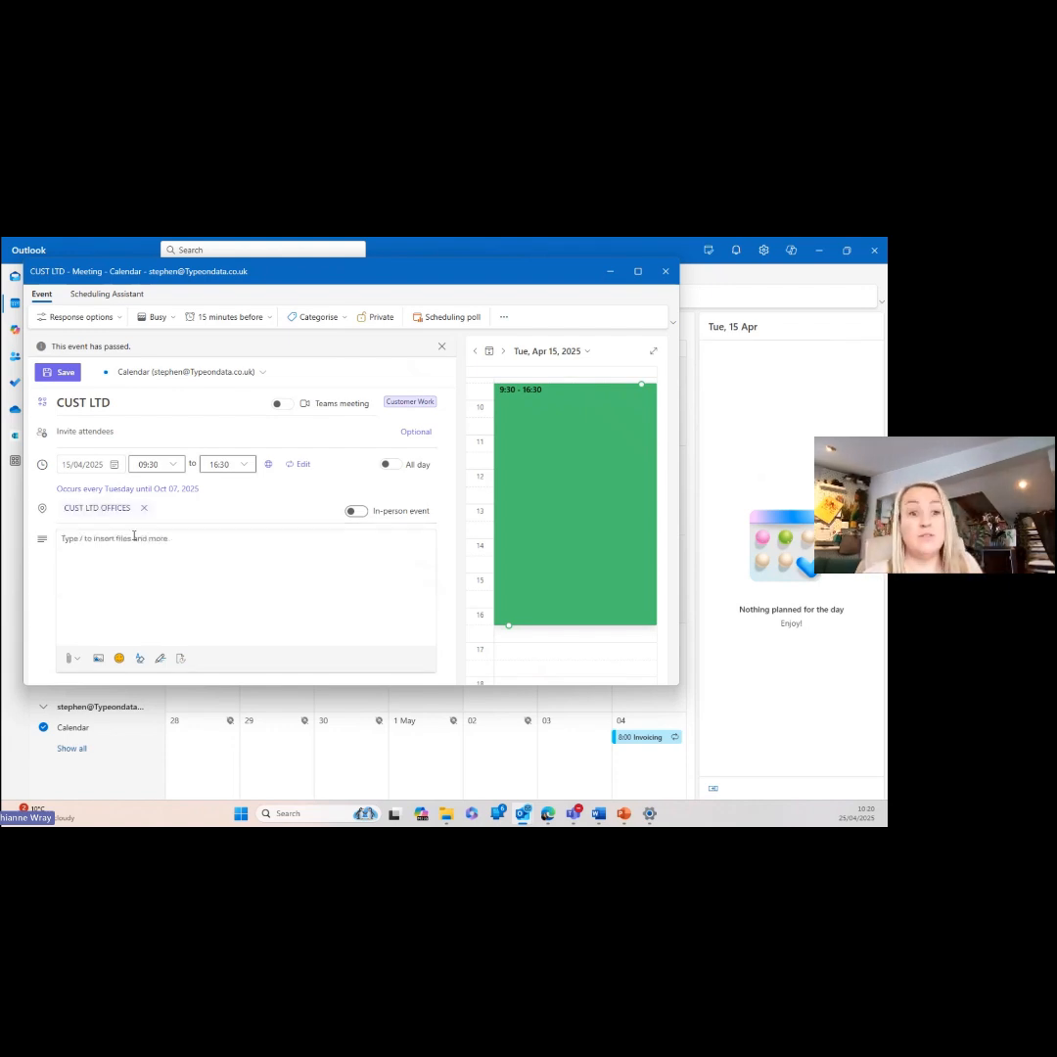
{"action": "left_click", "coordinate": [57, 372]}
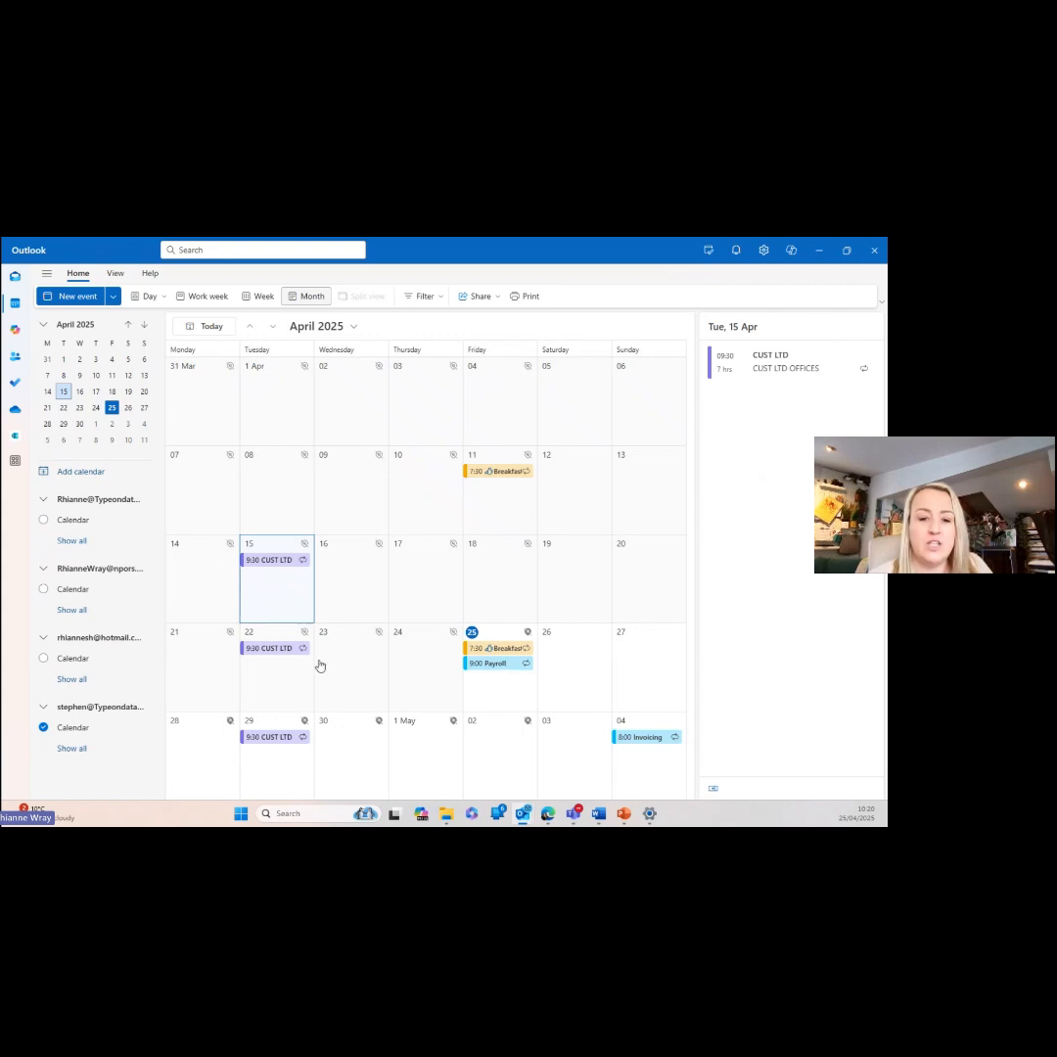
- Start a new event on Thursday 17 April with the title "CUST LTD (REMOTE)"
{"action": "double_click", "coordinate": [407, 570]}
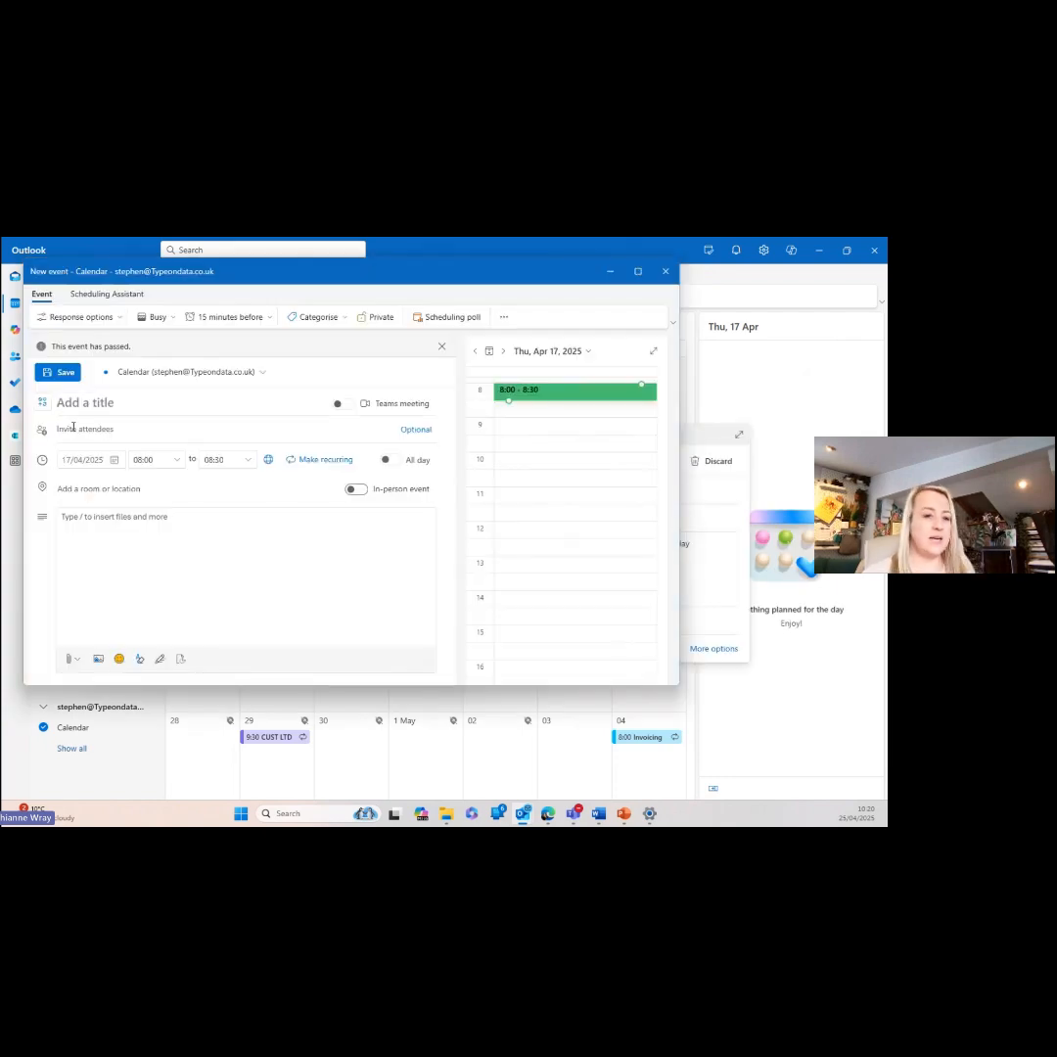
{"action": "type", "text": "CUST "}
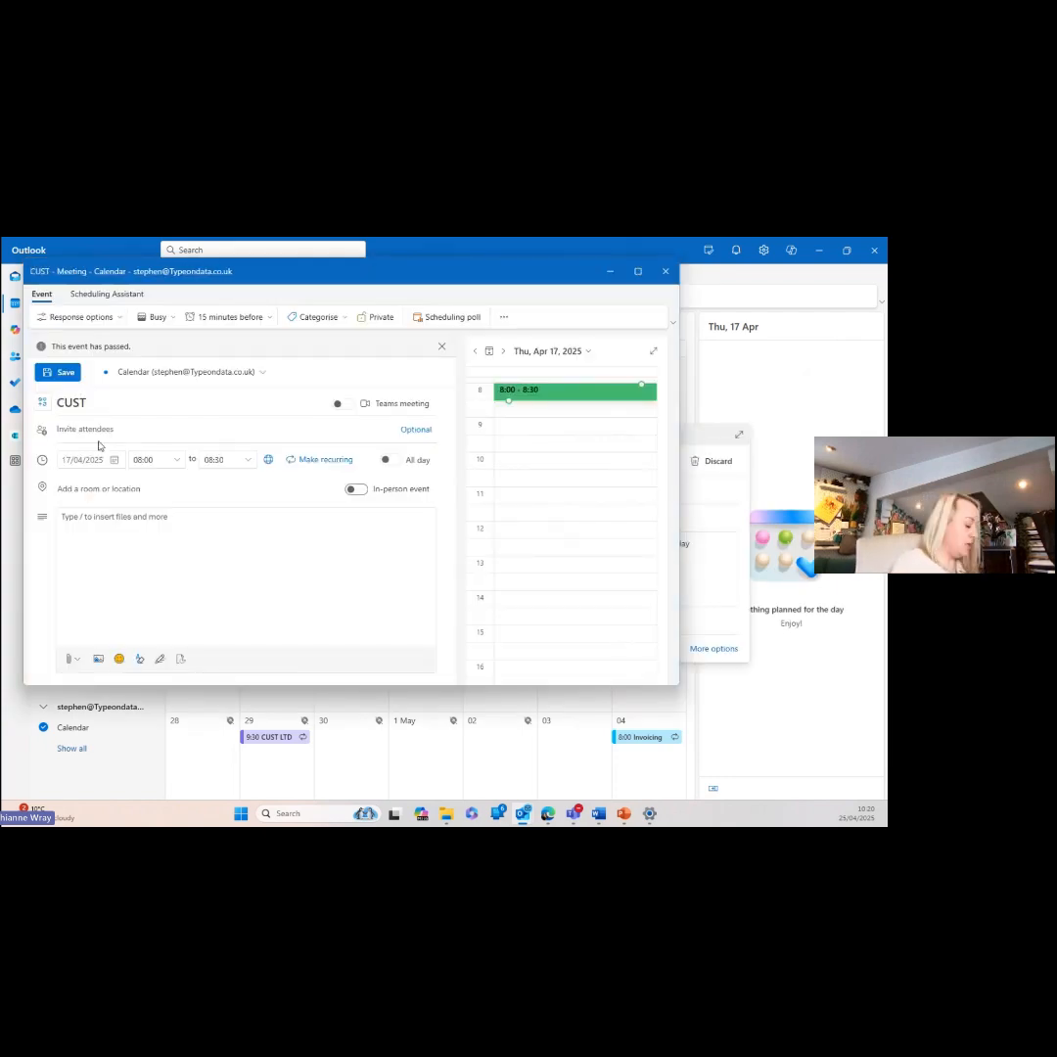
{"action": "type", "text": "LTD"}
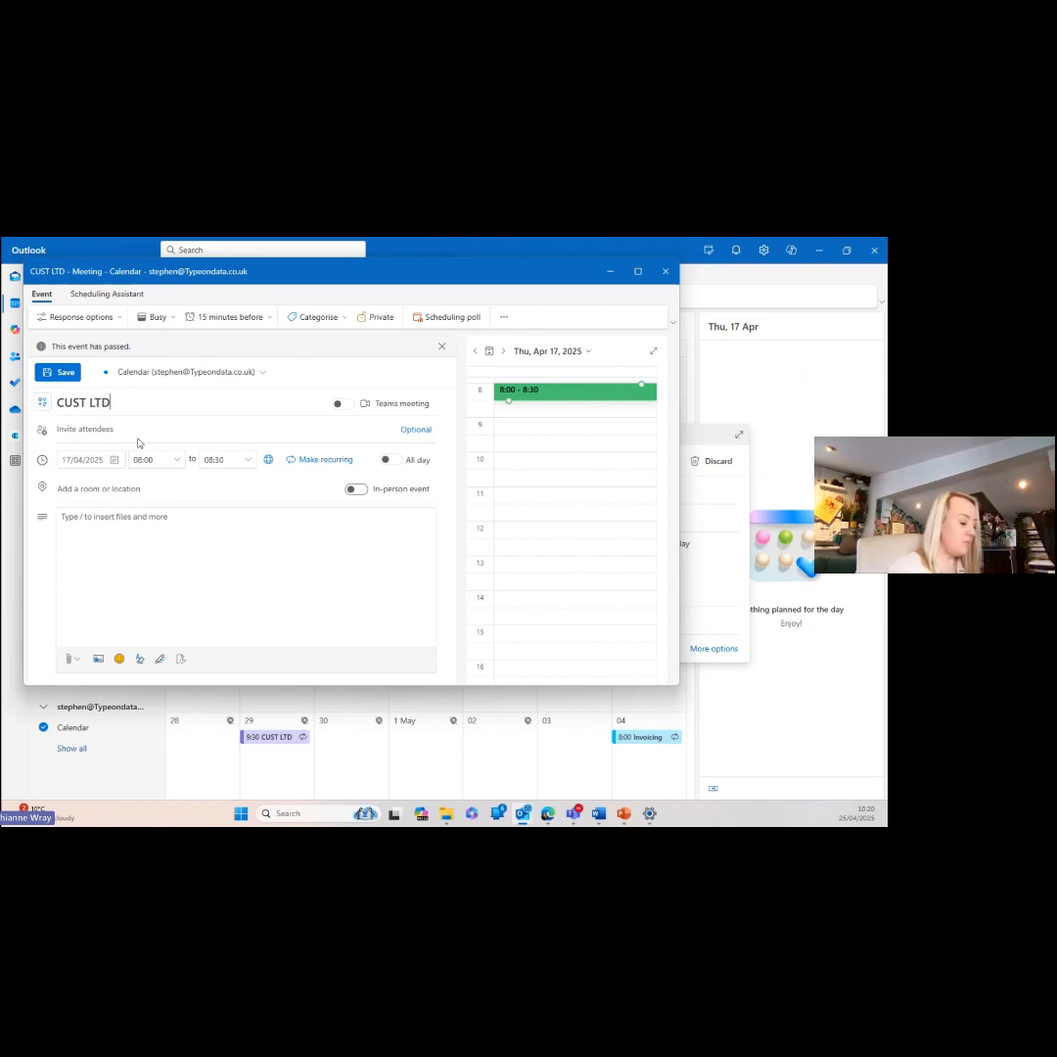
{"action": "type", "text": " (REM"}
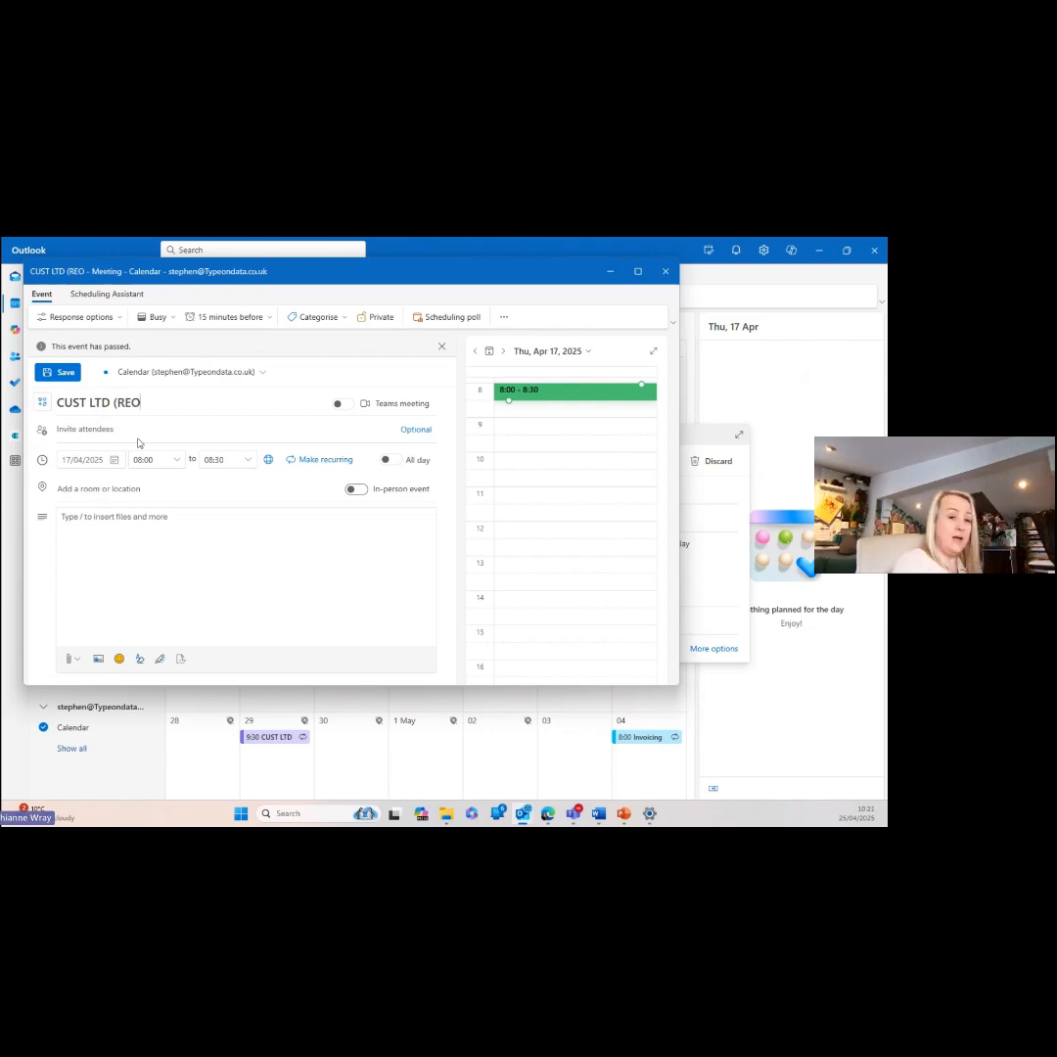
{"action": "type", "text": "OTE)"}
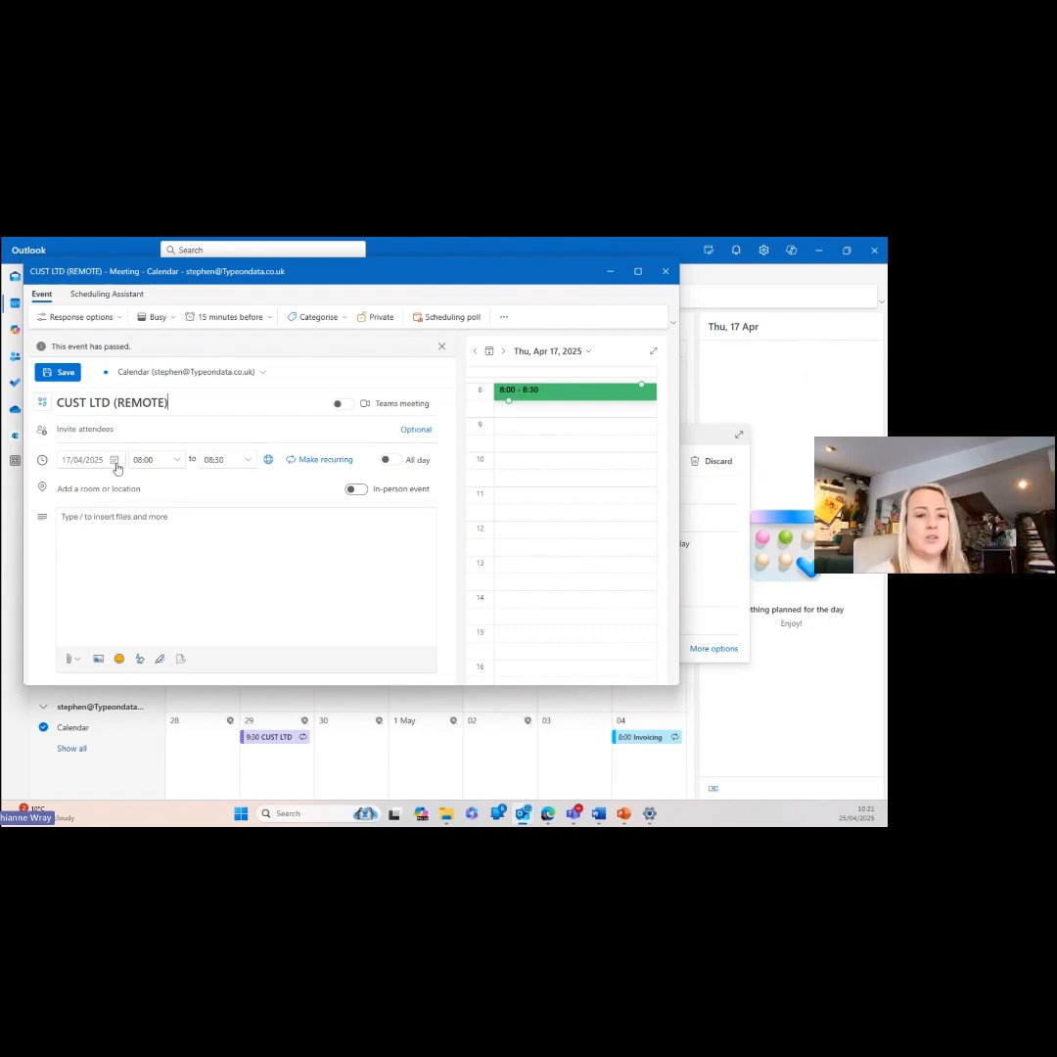
- Set the CUST LTD (REMOTE) event to run from 09:30 to 16:30
{"action": "left_click", "coordinate": [162, 459]}
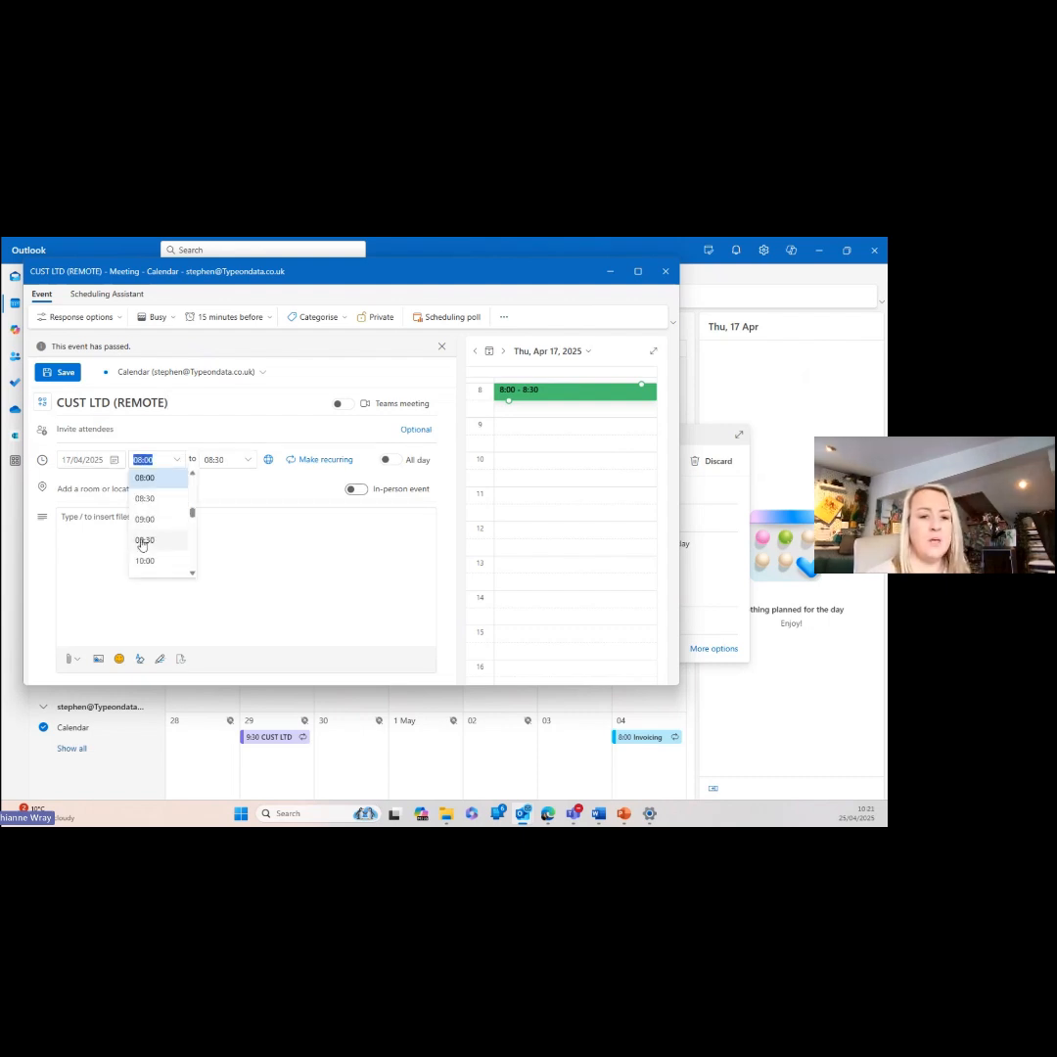
{"action": "left_click", "coordinate": [145, 539]}
{"action": "left_click", "coordinate": [267, 460]}
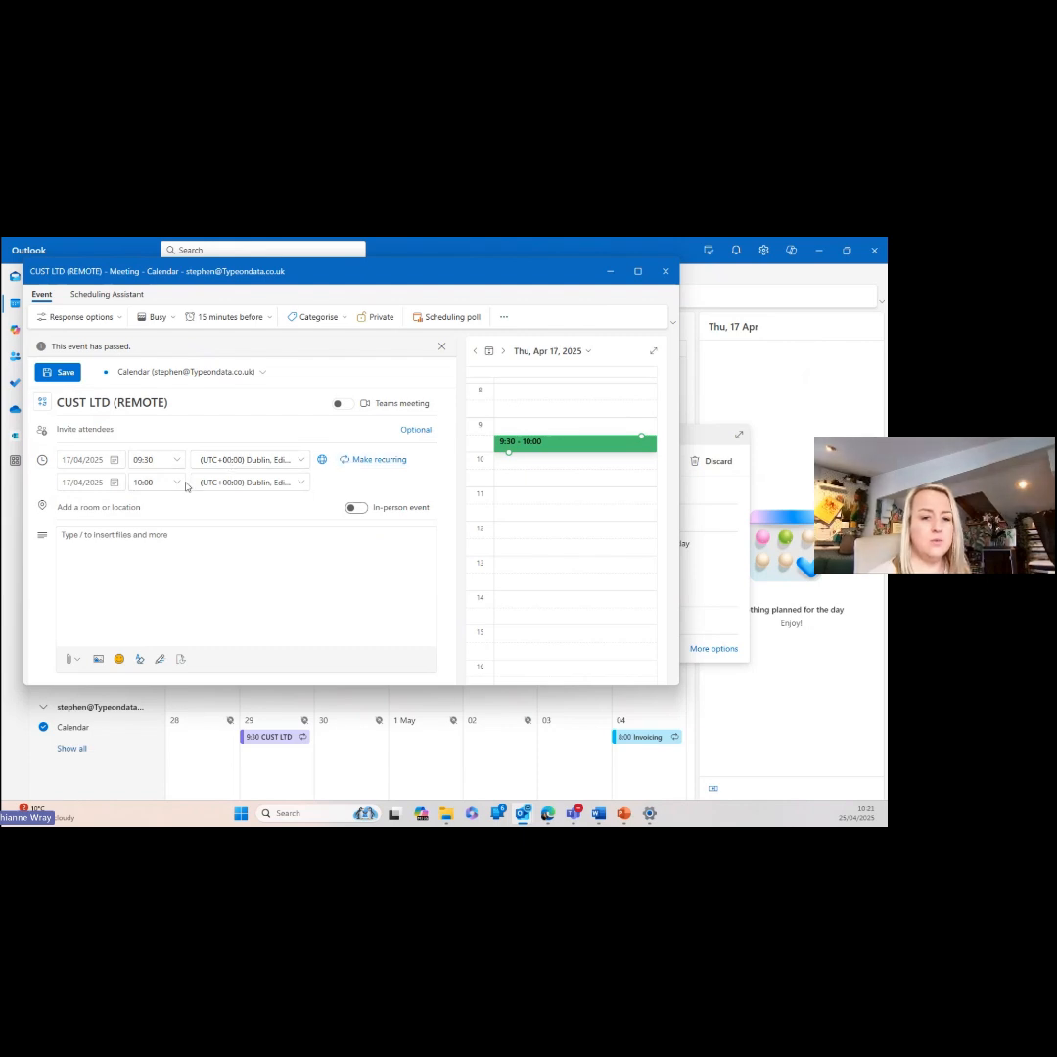
{"action": "left_click", "coordinate": [322, 459]}
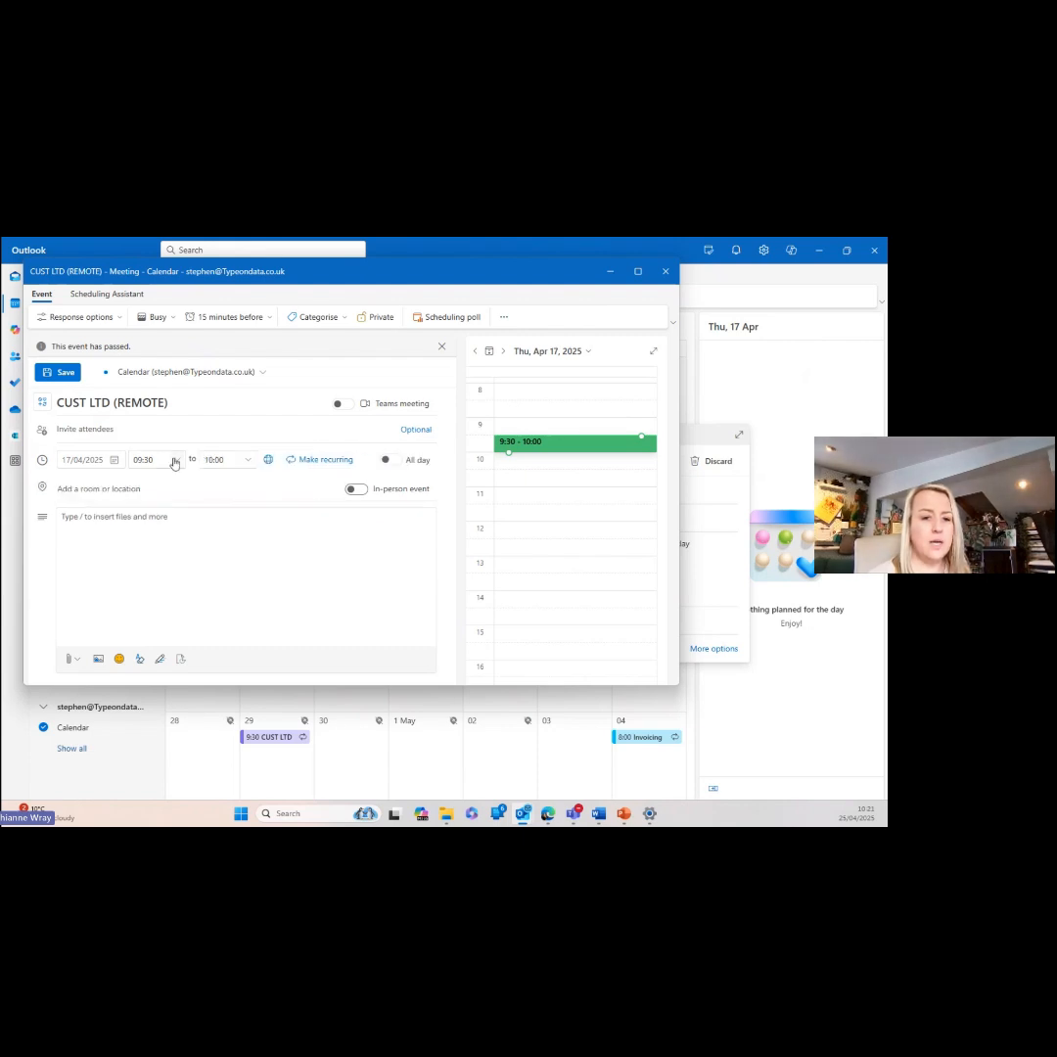
{"action": "left_click", "coordinate": [249, 460]}
{"action": "scroll", "coordinate": [232, 518], "scroll_direction": "down", "scroll_amount": 4}
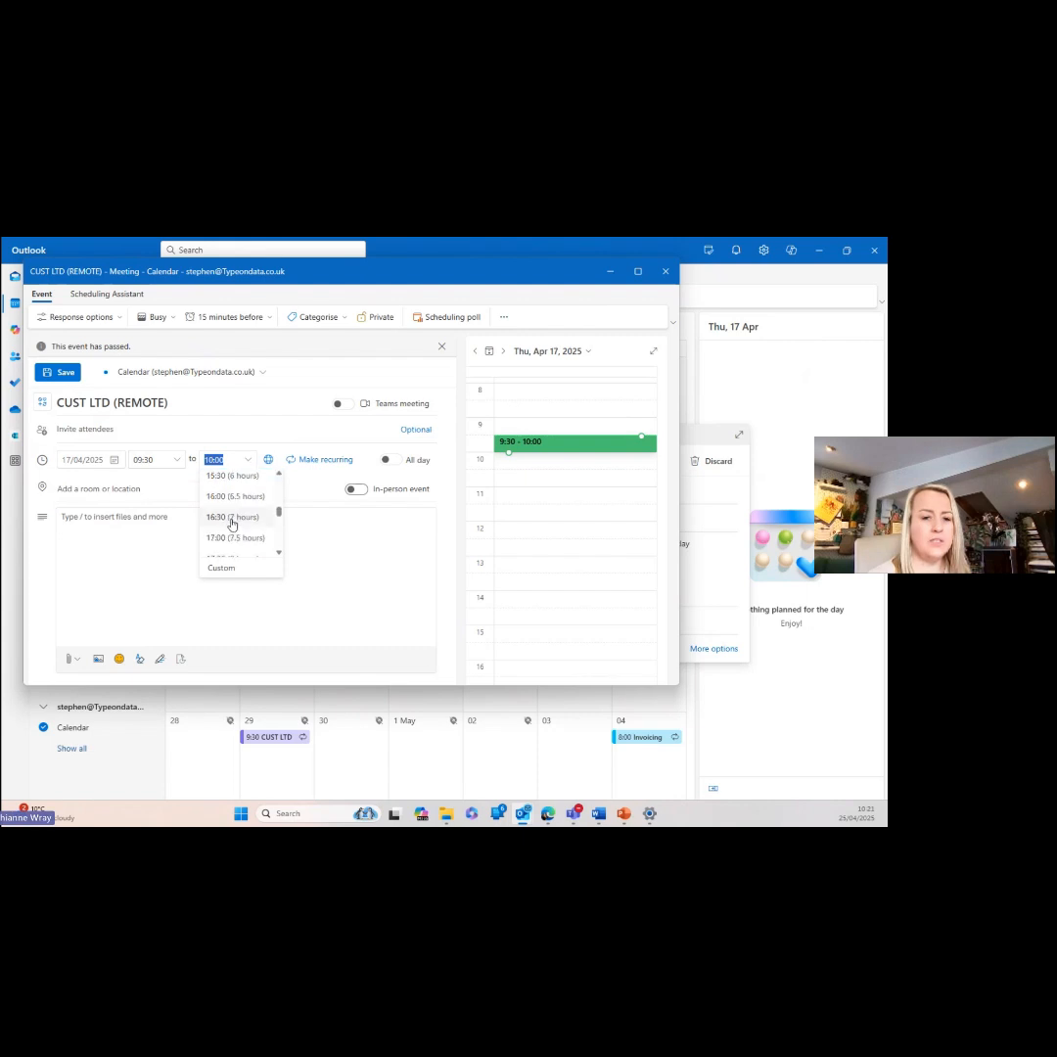
{"action": "left_click", "coordinate": [232, 516]}
- Create a dark purple category named "Customer Work (Remote)" for the event and save the event
{"action": "left_click", "coordinate": [315, 316]}
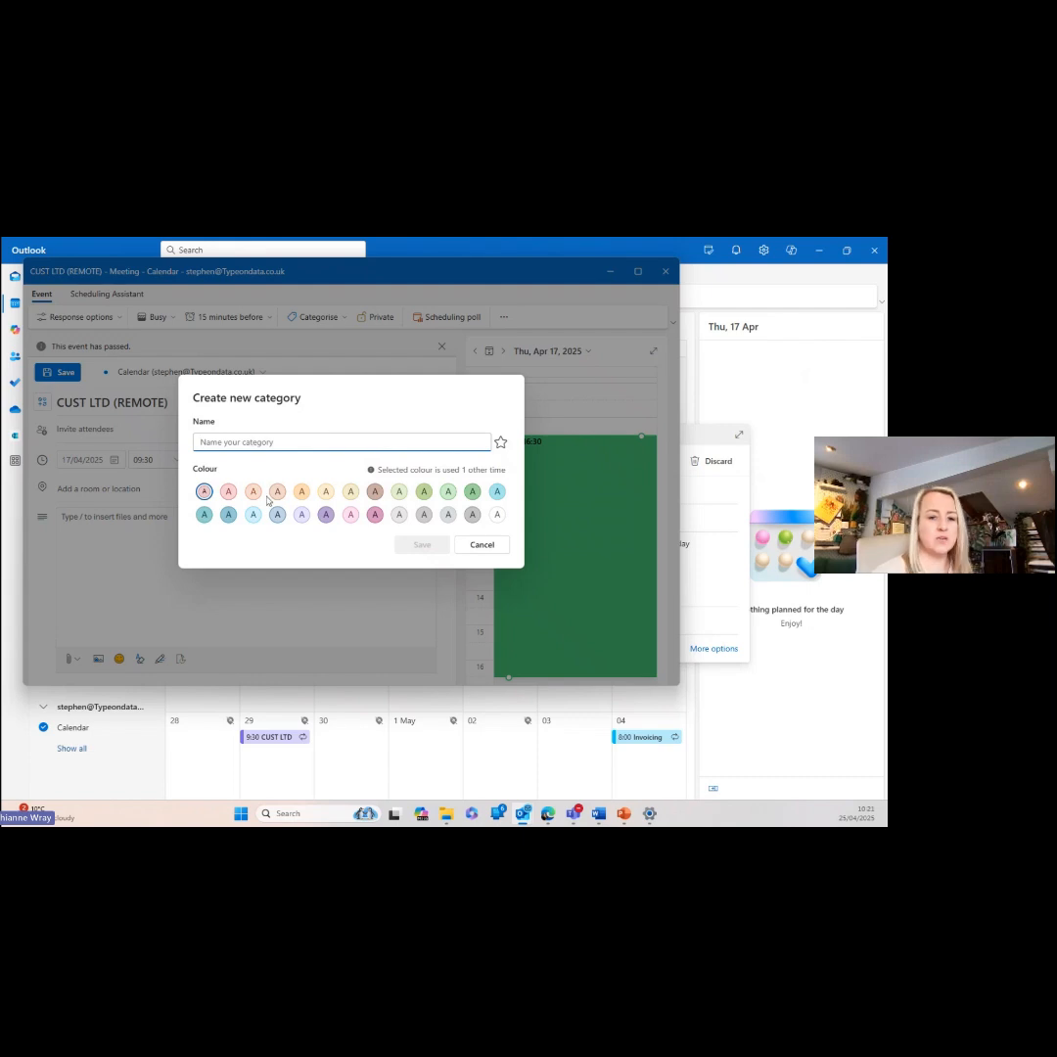
{"action": "left_click", "coordinate": [325, 517]}
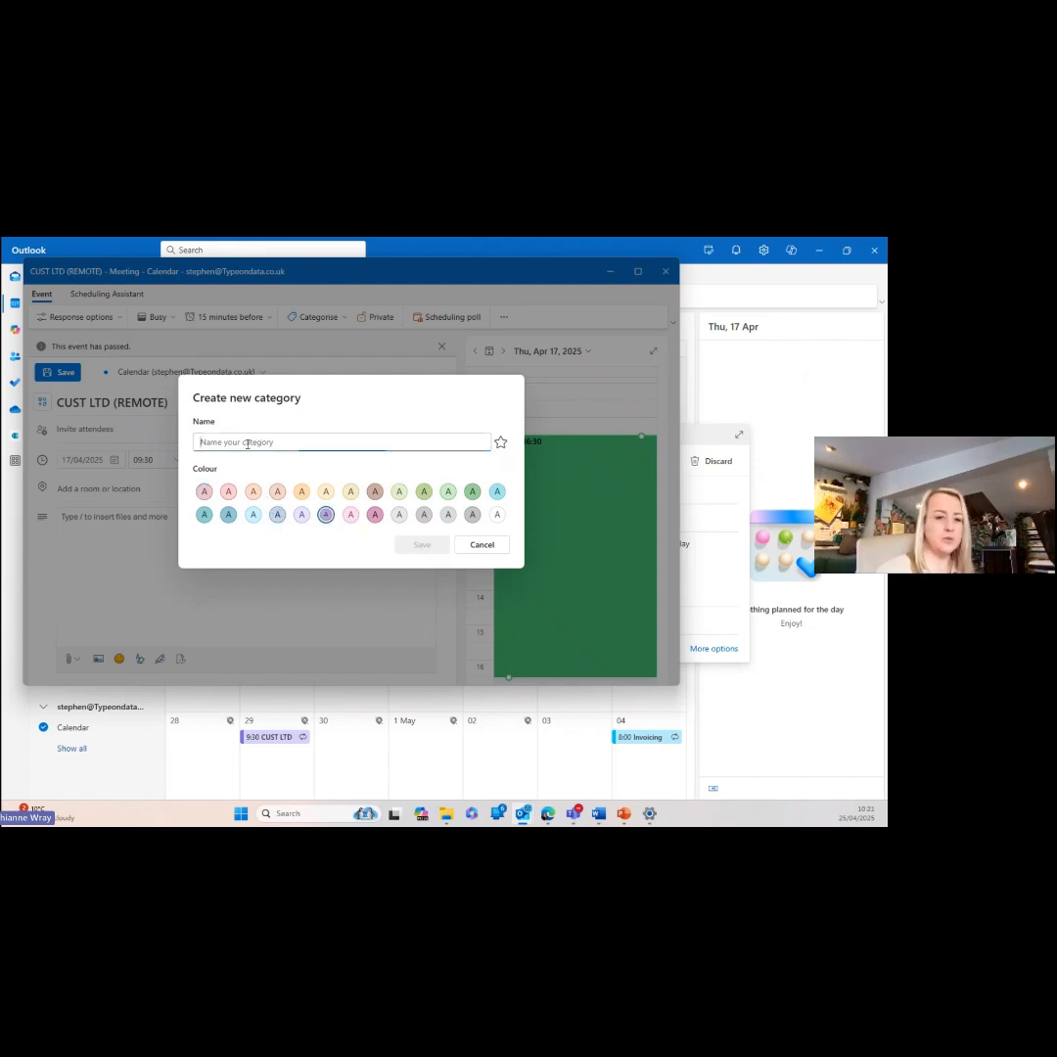
{"action": "left_click", "coordinate": [204, 442]}
{"action": "type", "text": "Customer Work (Rem"}
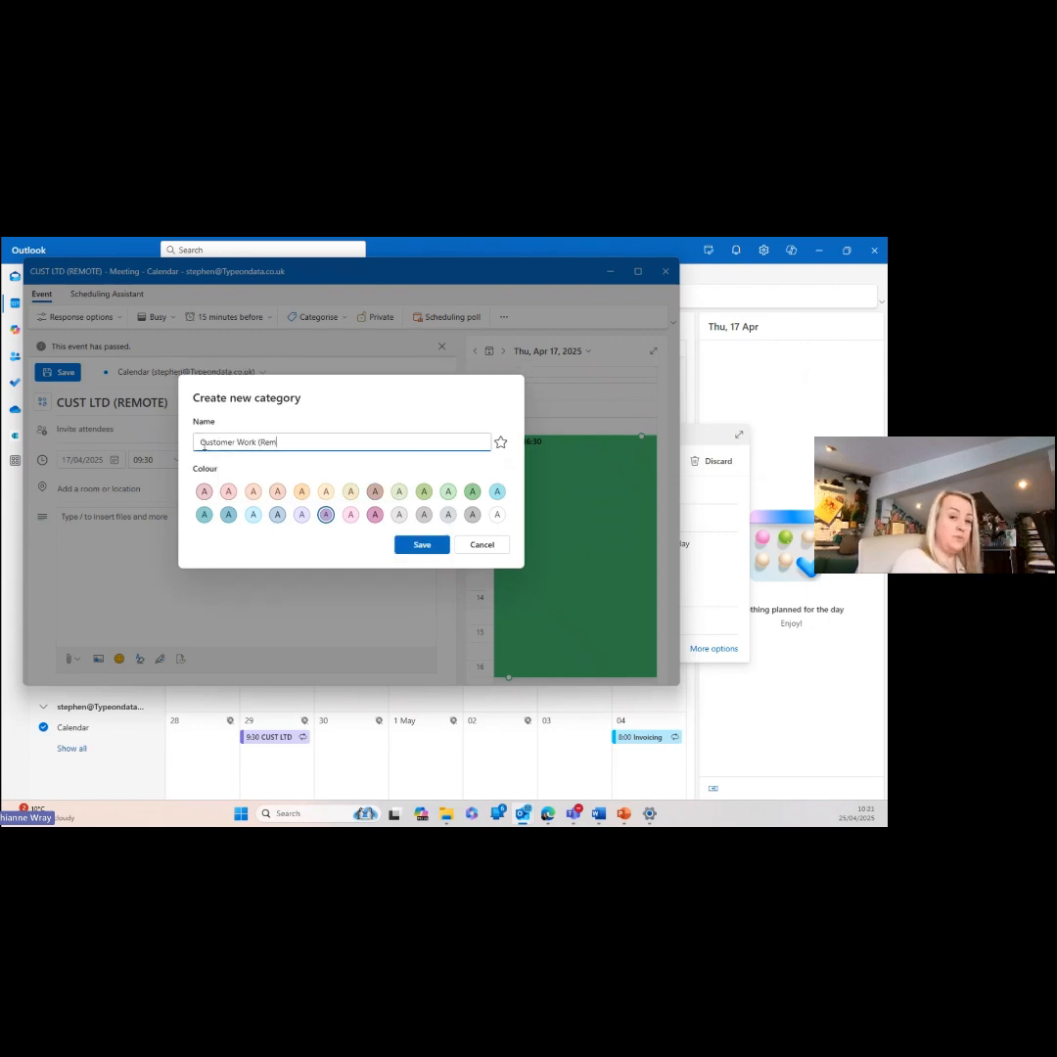
{"action": "type", "text": "ote)"}
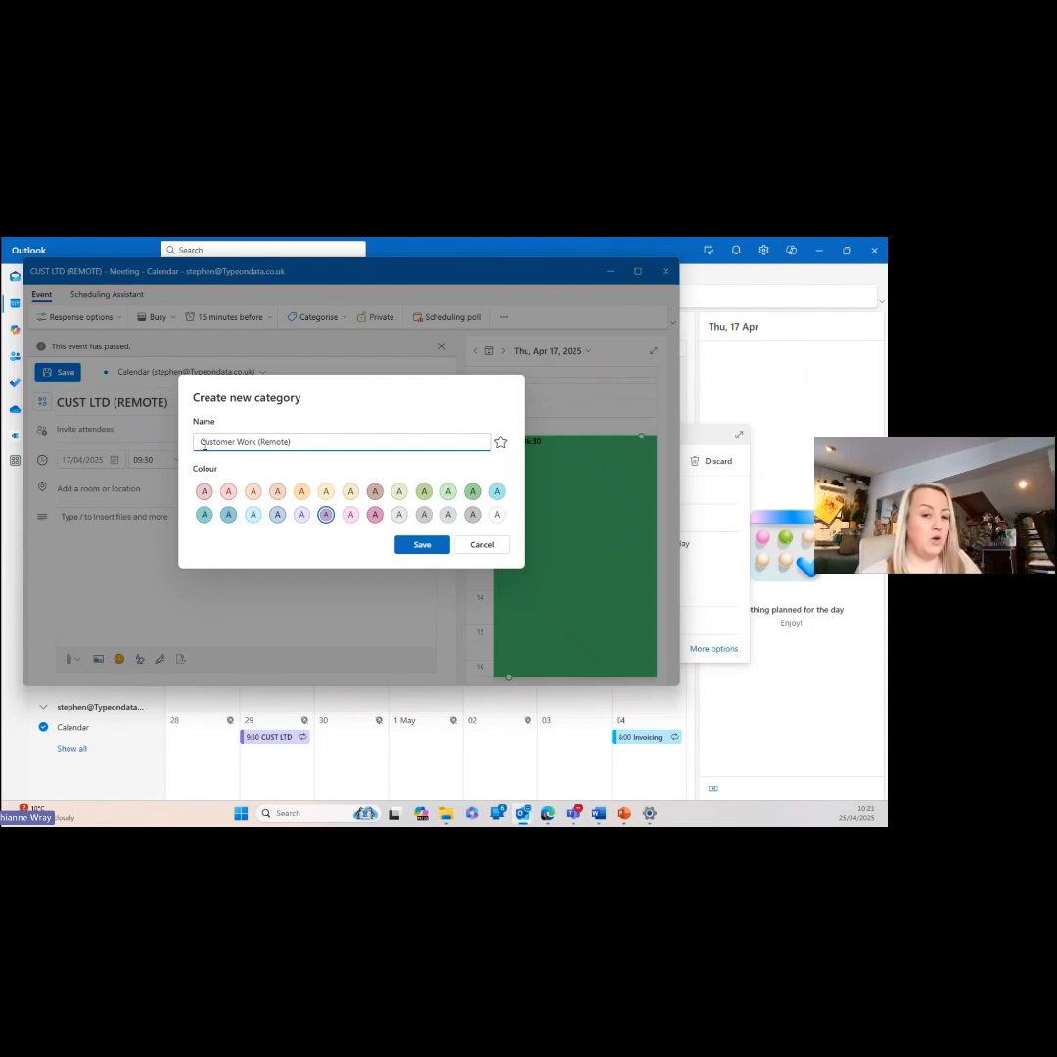
{"action": "left_click", "coordinate": [433, 544]}
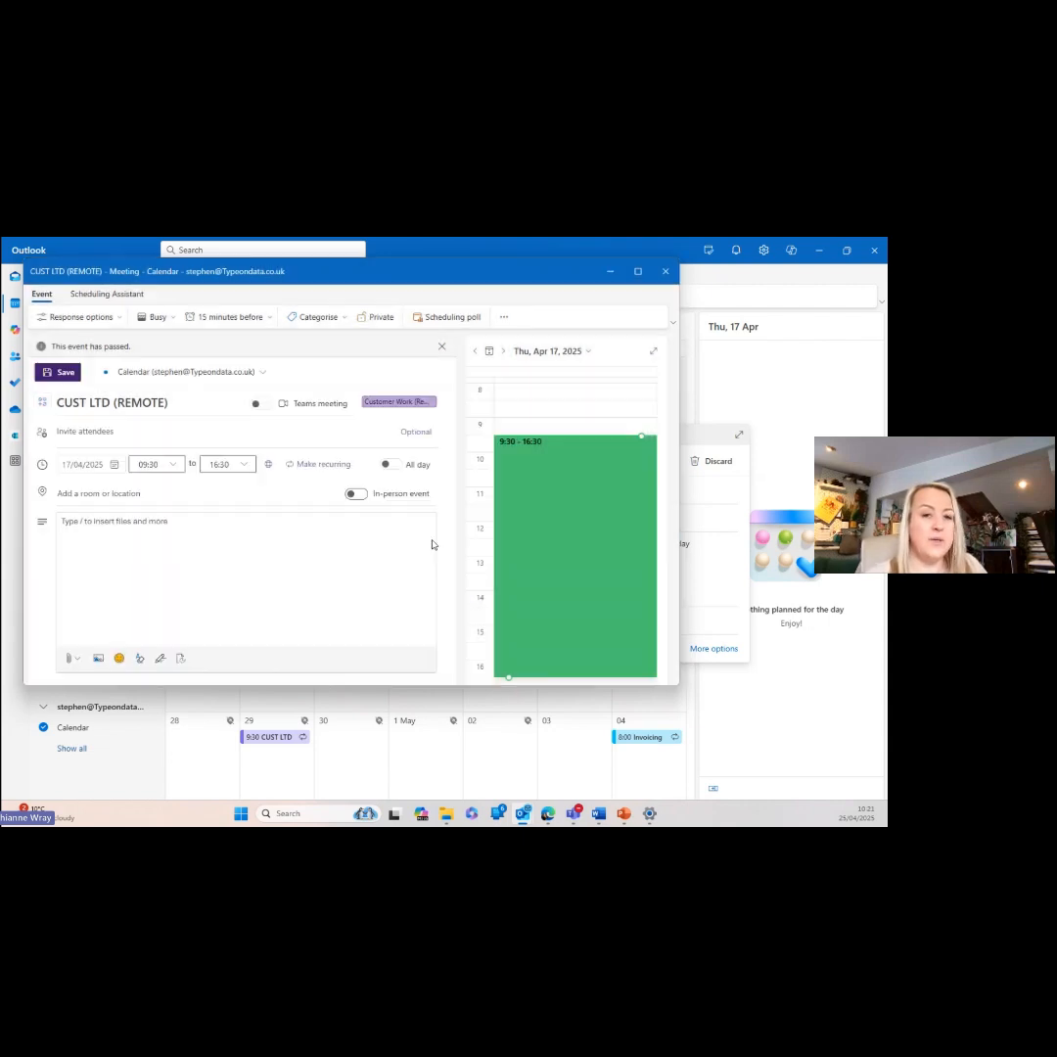
{"action": "left_click", "coordinate": [62, 373]}
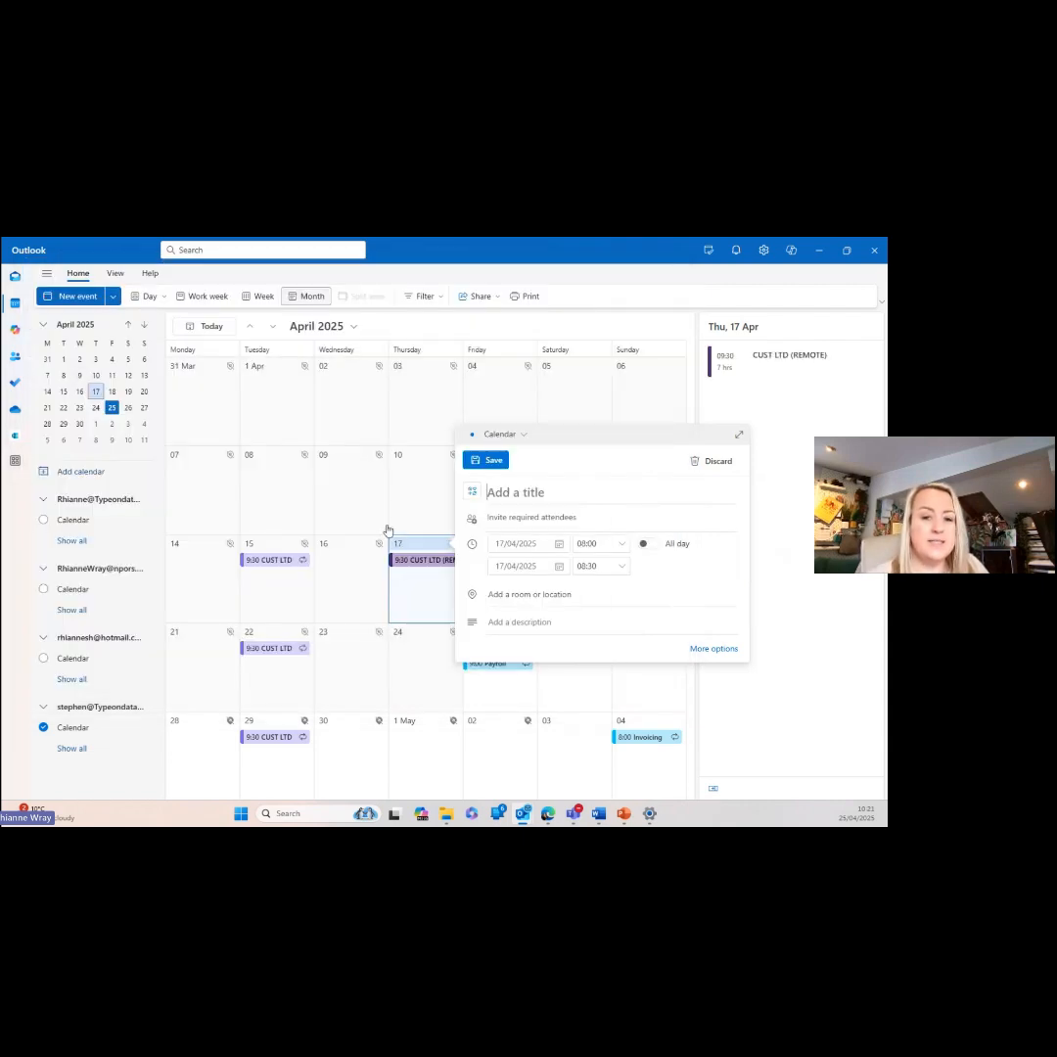
{"action": "left_click", "coordinate": [353, 597]}
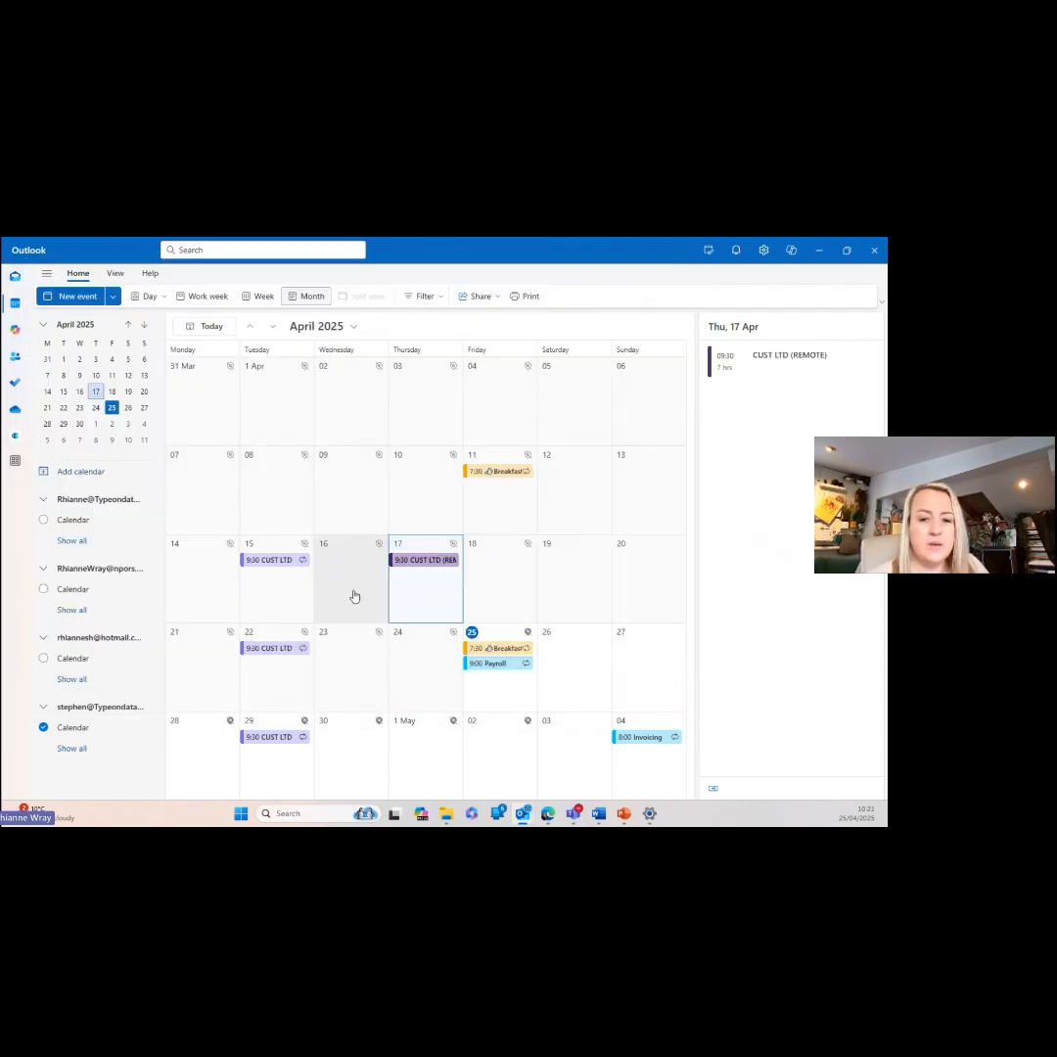
- Reopen the CUST LTD (REMOTE) event, repeat it every Thursday until 9 October 2025 and save the series
{"action": "double_click", "coordinate": [409, 564]}
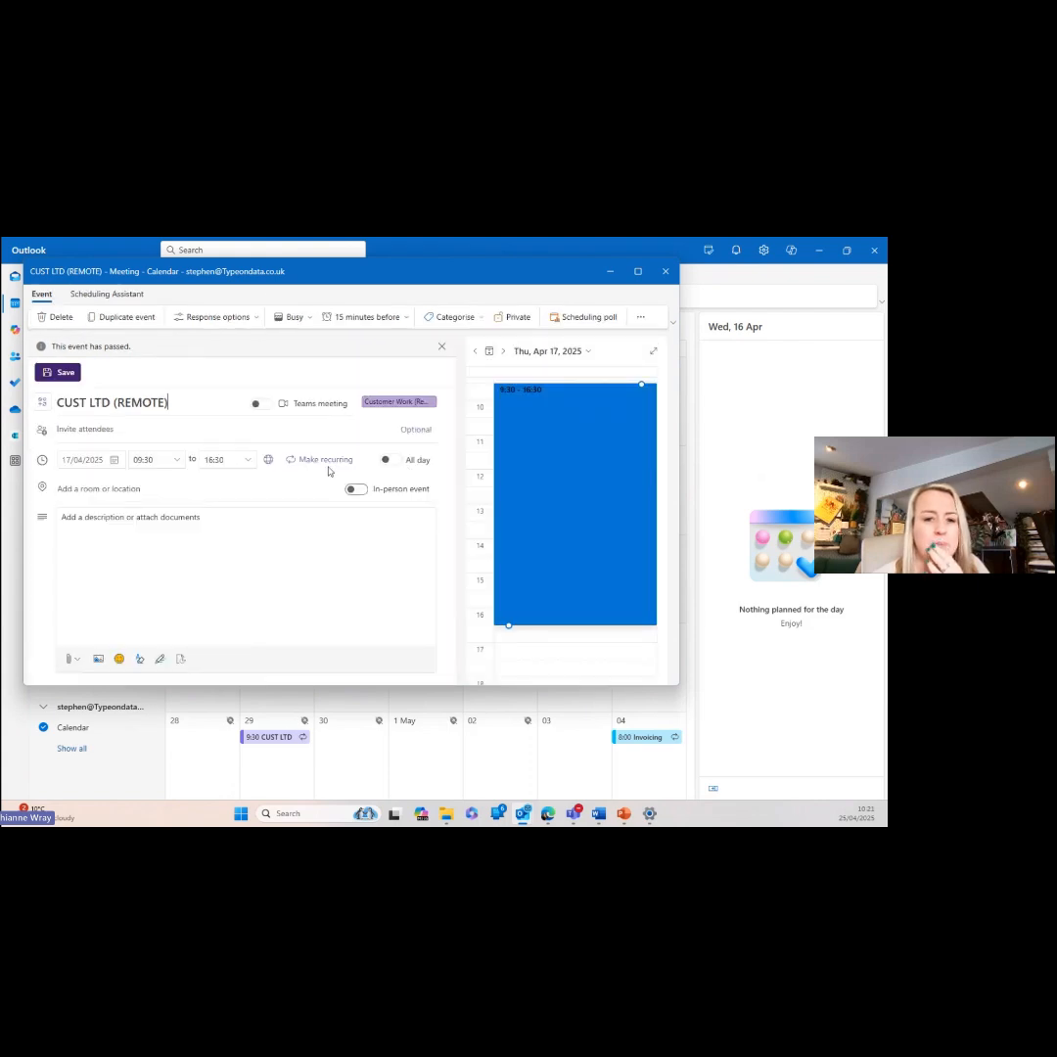
{"action": "left_click", "coordinate": [362, 453]}
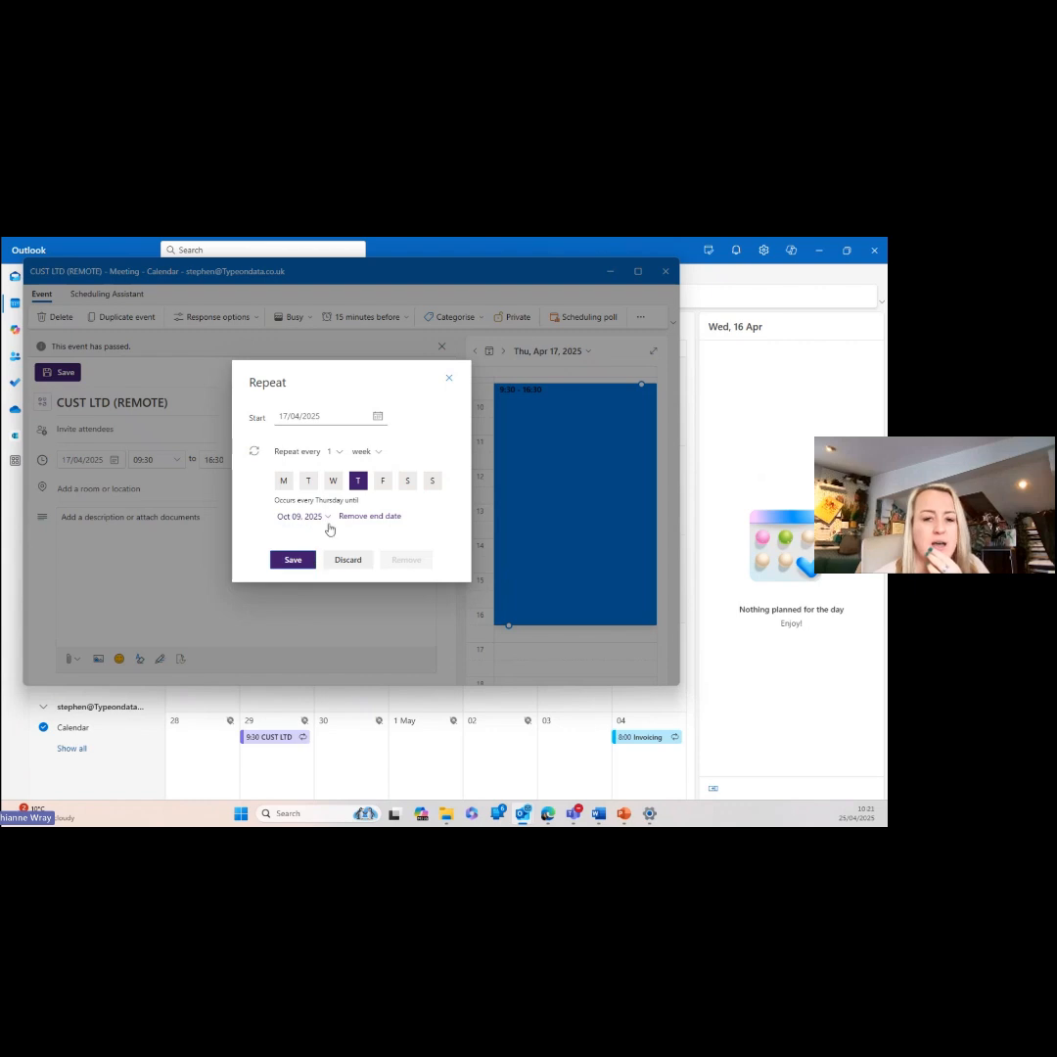
{"action": "left_click", "coordinate": [296, 566]}
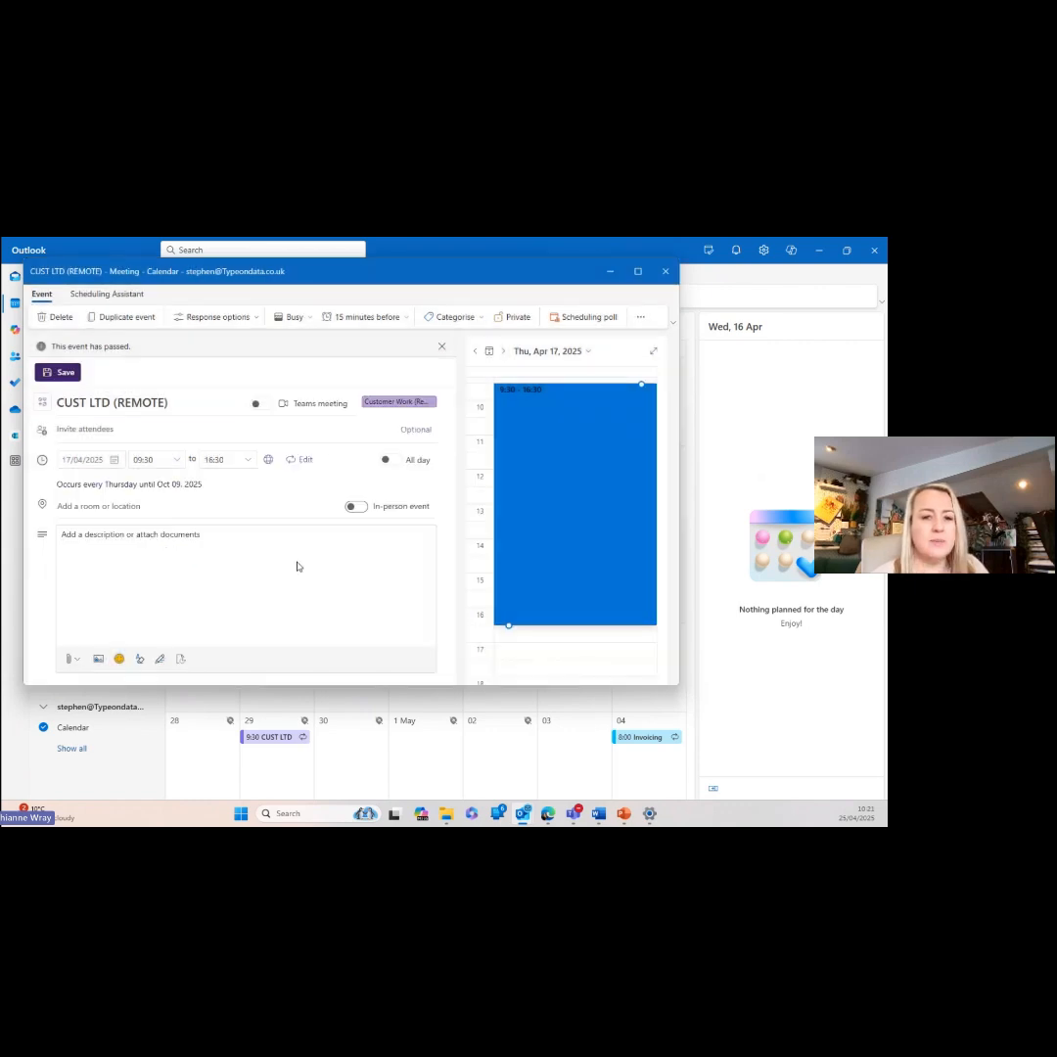
{"action": "key", "text": "ctrl+s"}
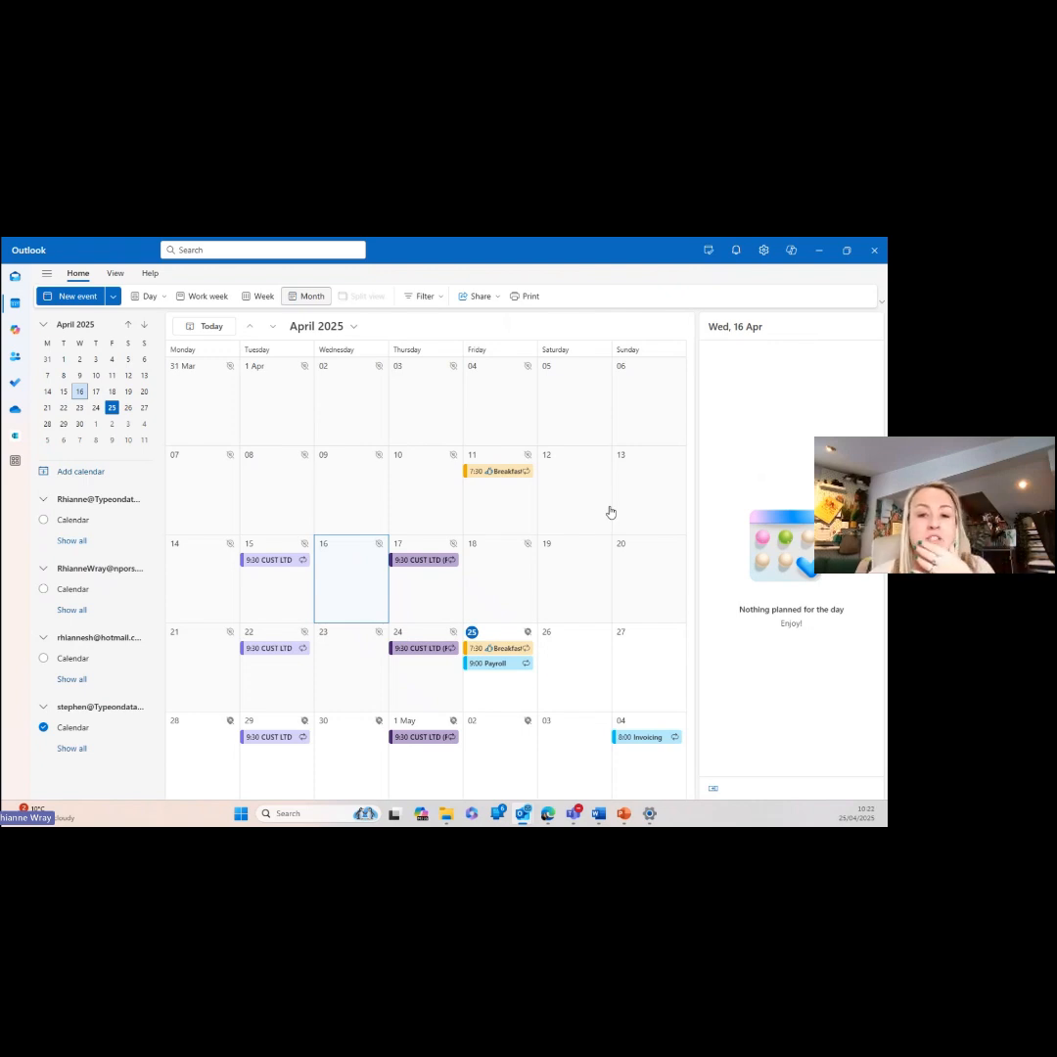
- Switch to Document1 in Word to review the planned activities in the time-slot table, and return to the Outlook calendar
{"action": "mouse_move", "coordinate": [593, 817]}
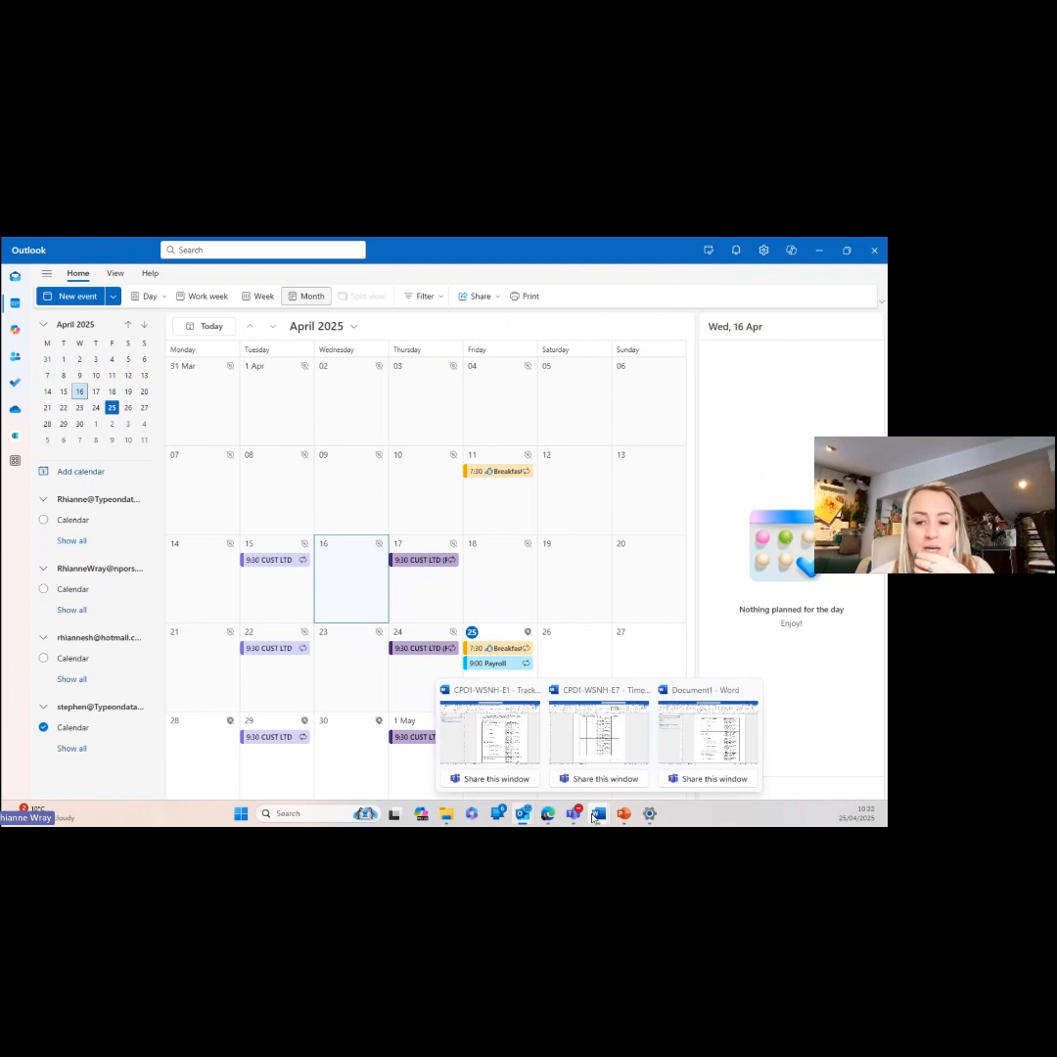
{"action": "left_click", "coordinate": [678, 764]}
{"action": "left_click_drag", "start_coordinate": [479, 496], "coordinate": [452, 450]}
{"action": "left_click", "coordinate": [501, 553]}
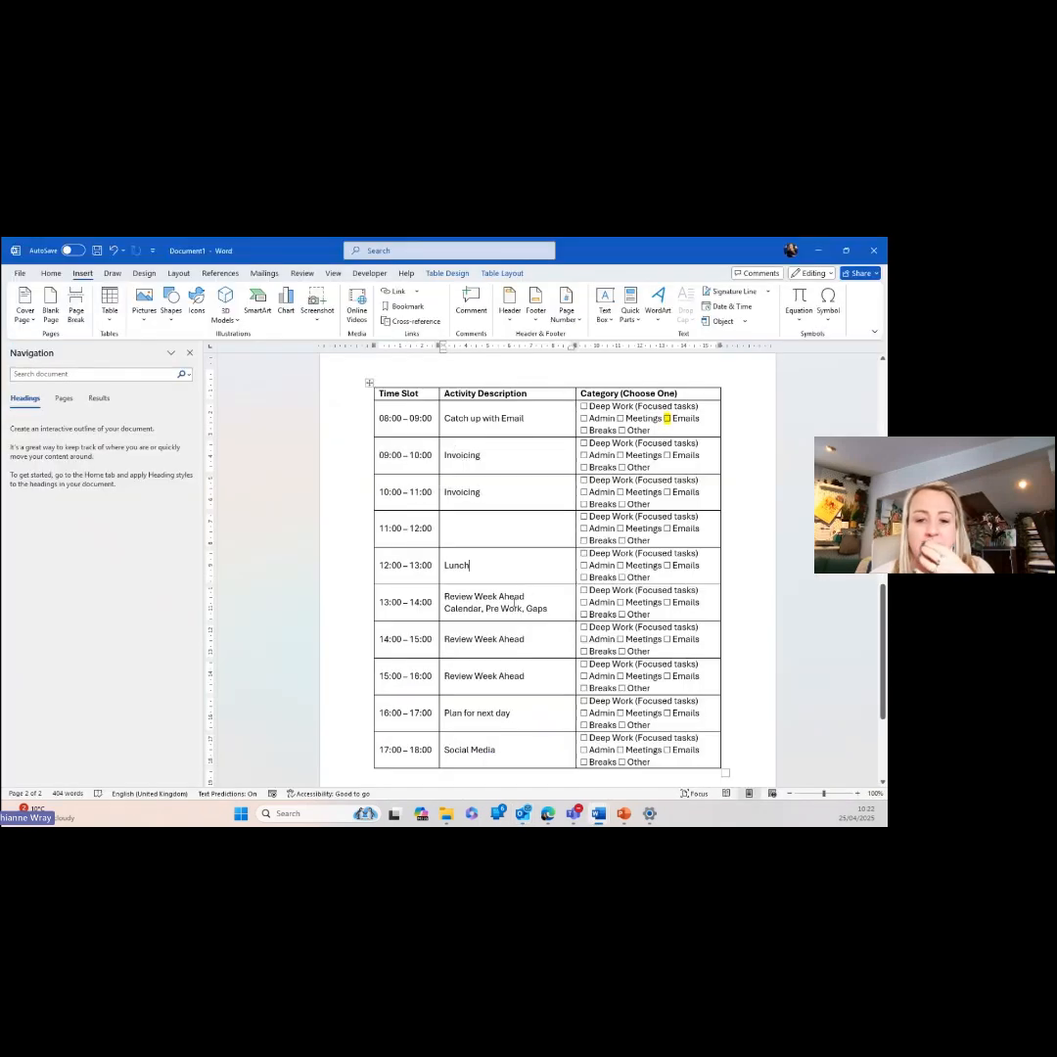
{"action": "left_click", "coordinate": [502, 419]}
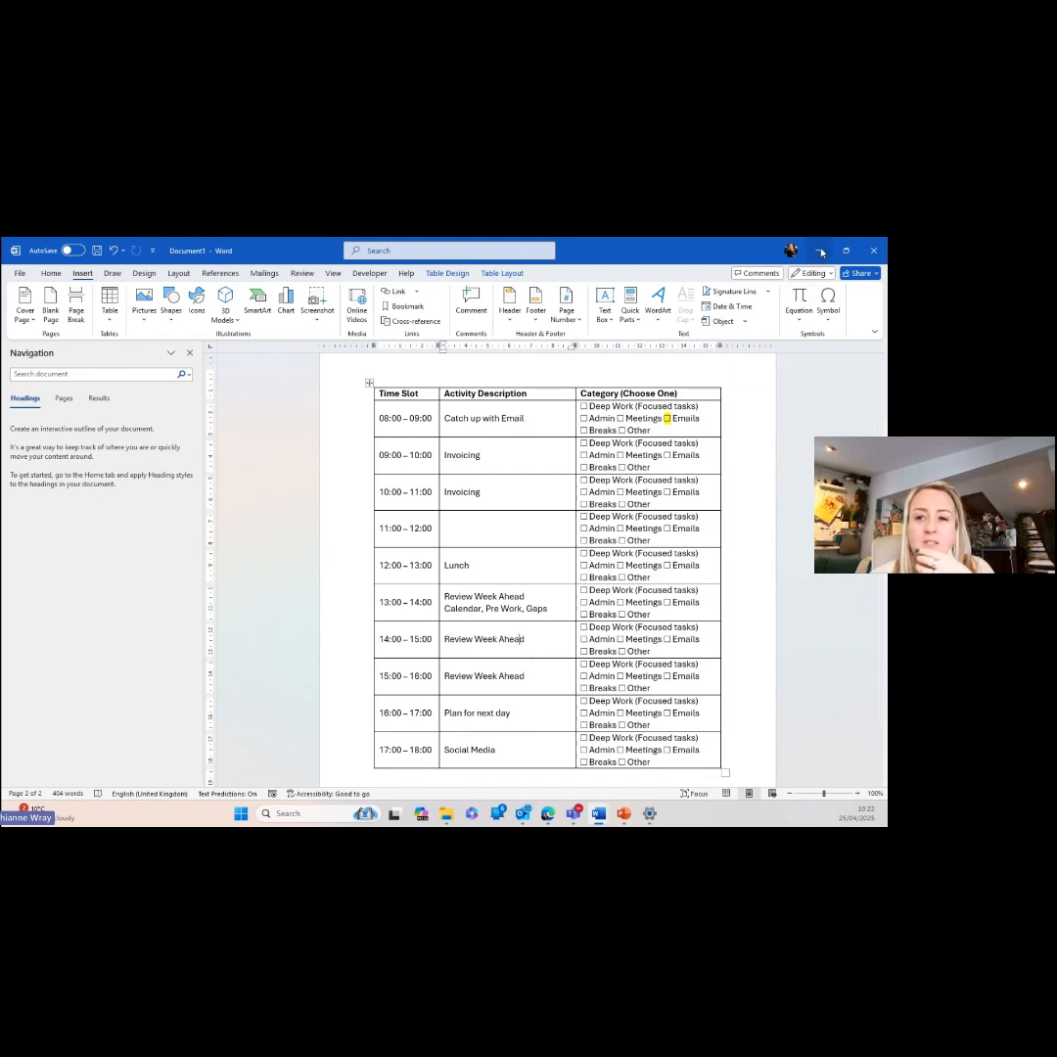
{"action": "left_click", "coordinate": [522, 813]}
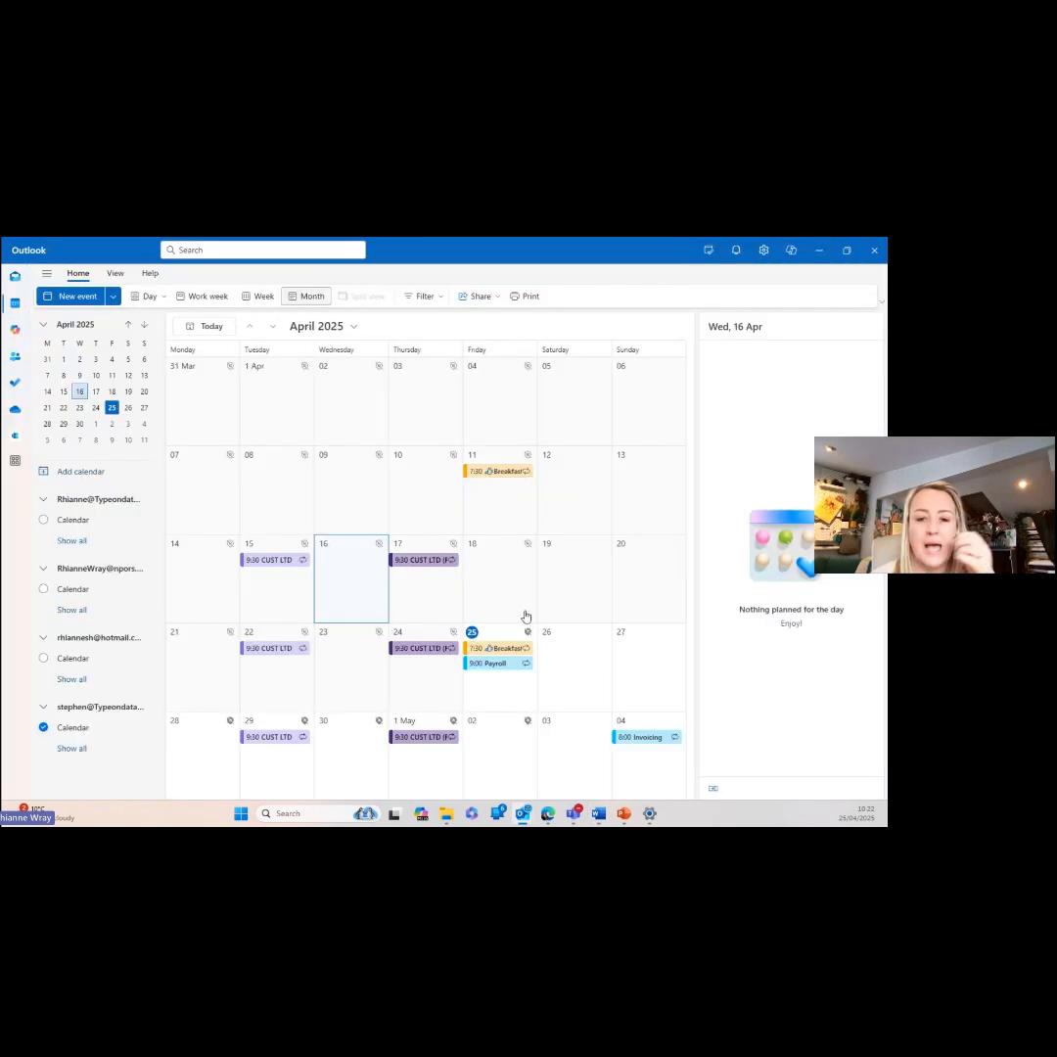
- Start a new event on Friday 18 April with the title "Review Week Ahead"
{"action": "left_click", "coordinate": [498, 567]}
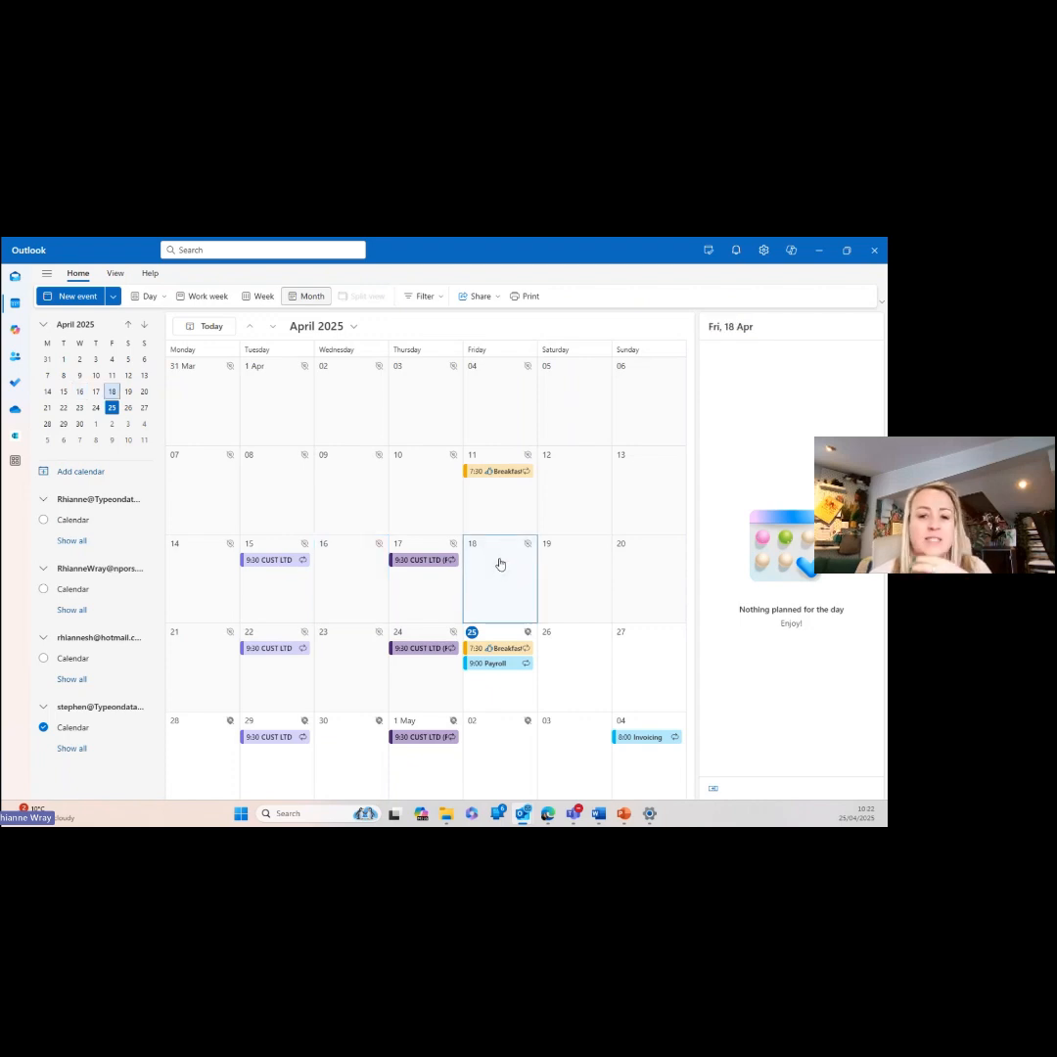
{"action": "double_click", "coordinate": [498, 567]}
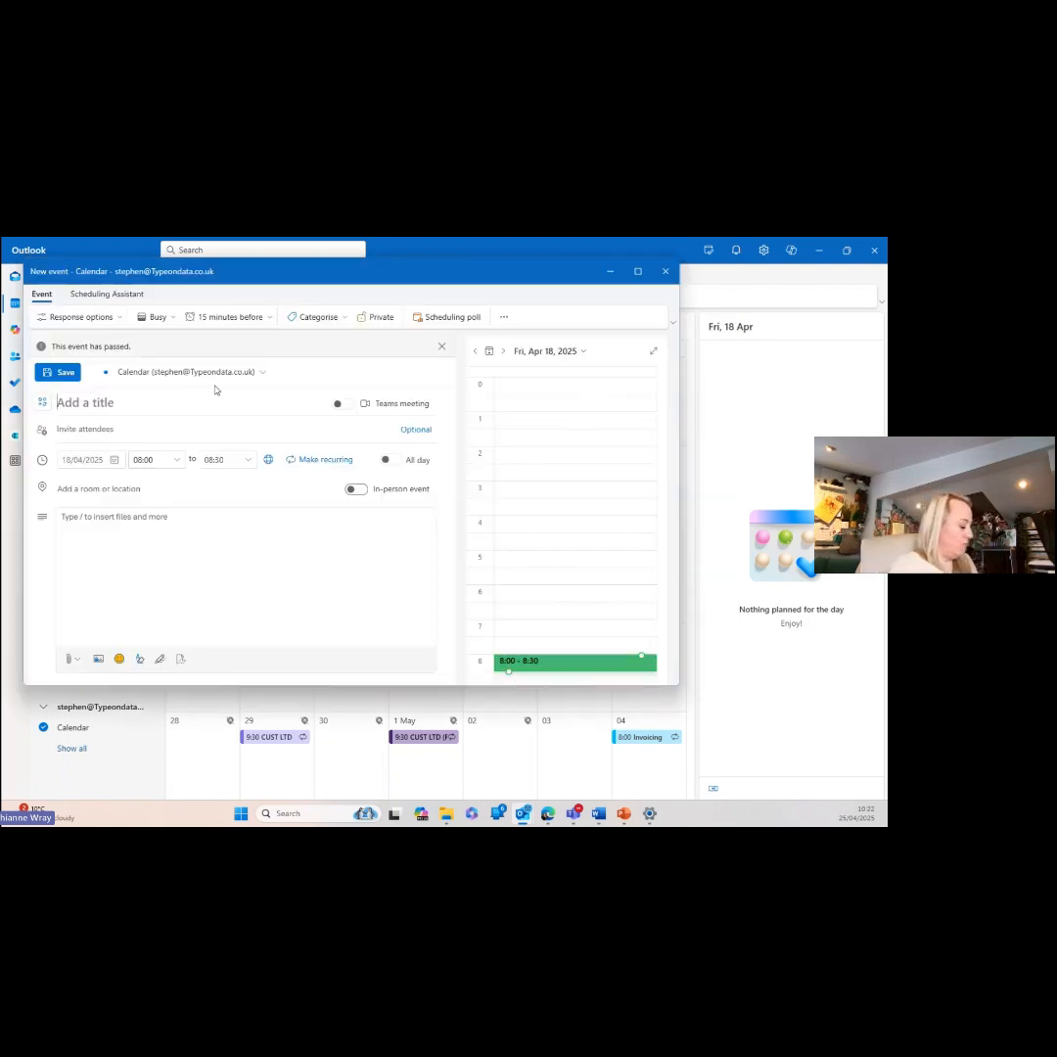
{"action": "type", "text": "Review Wee"}
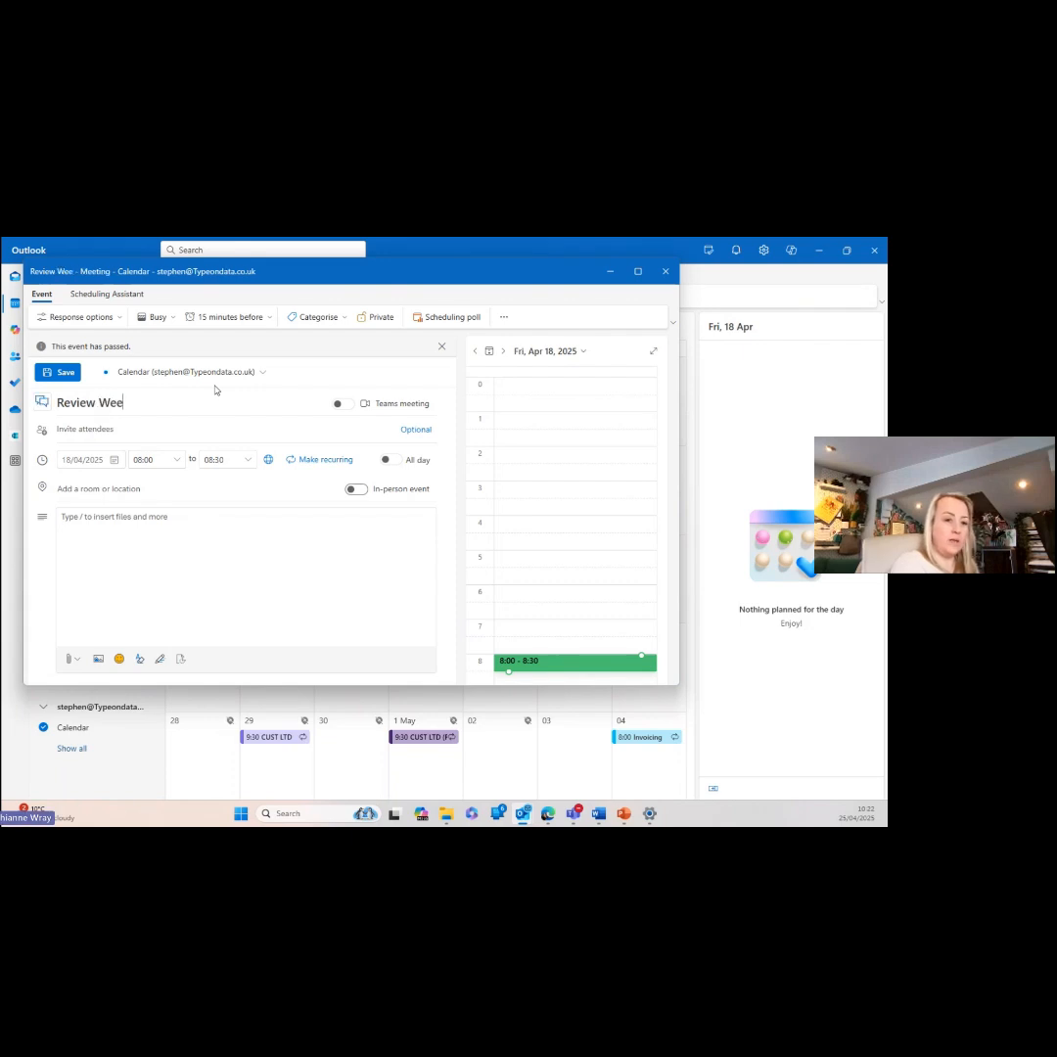
{"action": "type", "text": "k Ahead"}
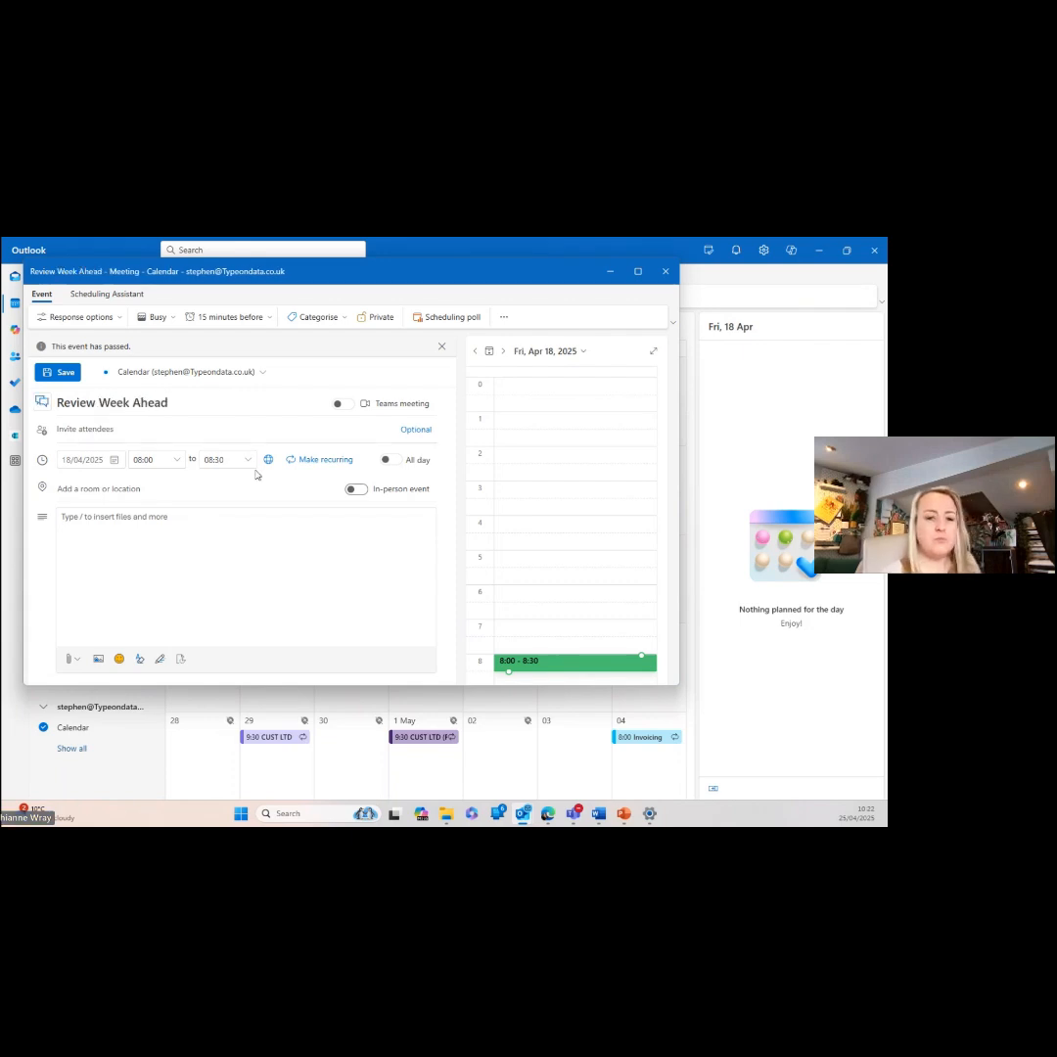
- Repeat the Review Week Ahead event every Friday with no end date
{"action": "left_click", "coordinate": [311, 460]}
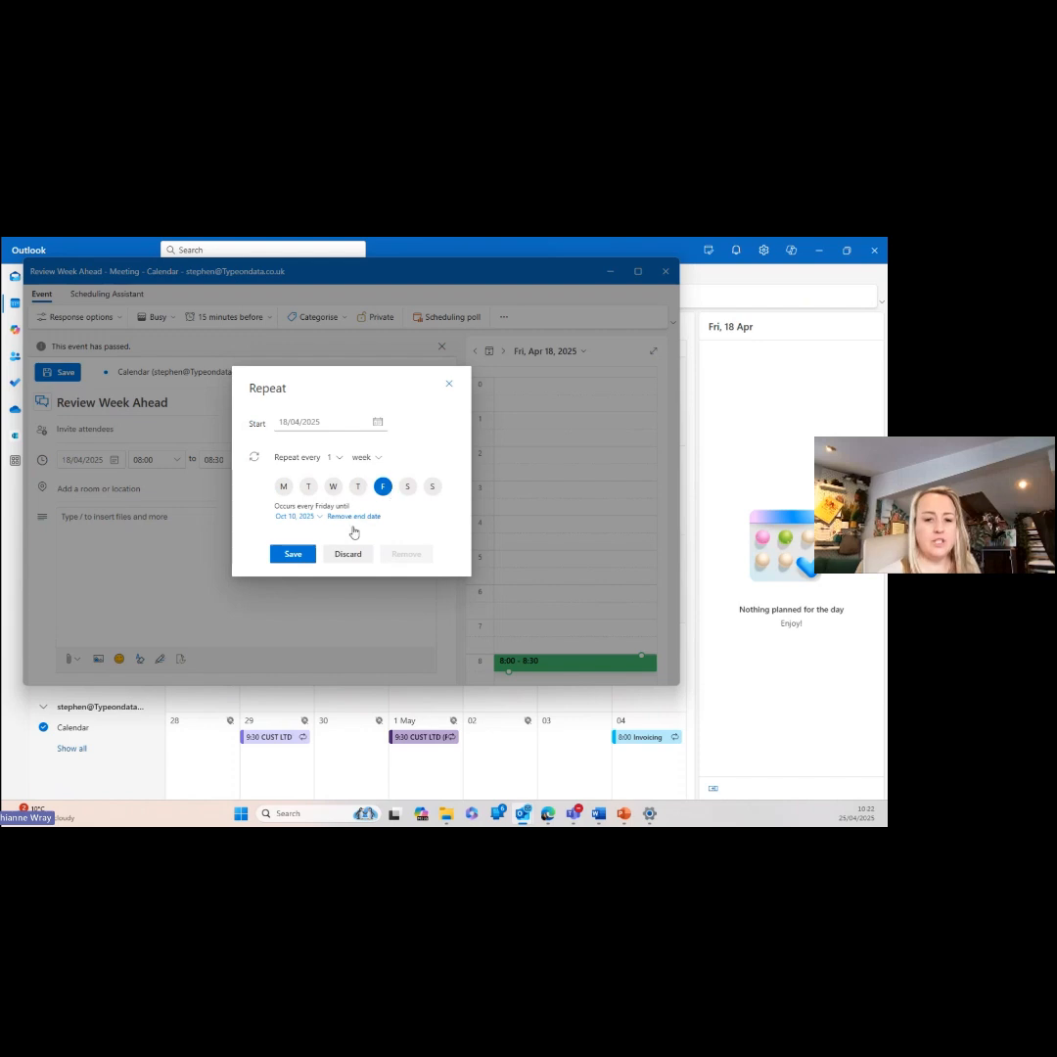
{"action": "left_click", "coordinate": [344, 516]}
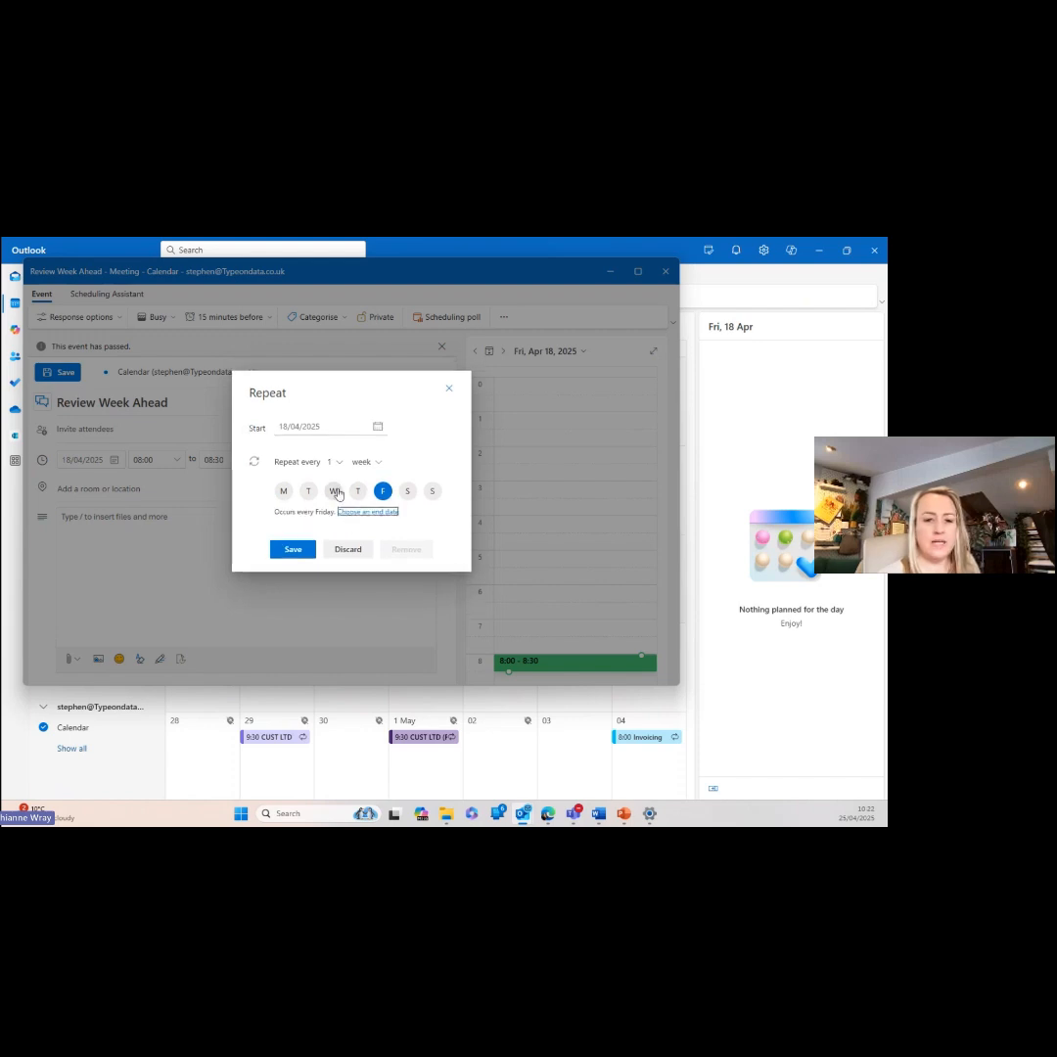
{"action": "left_click", "coordinate": [292, 551]}
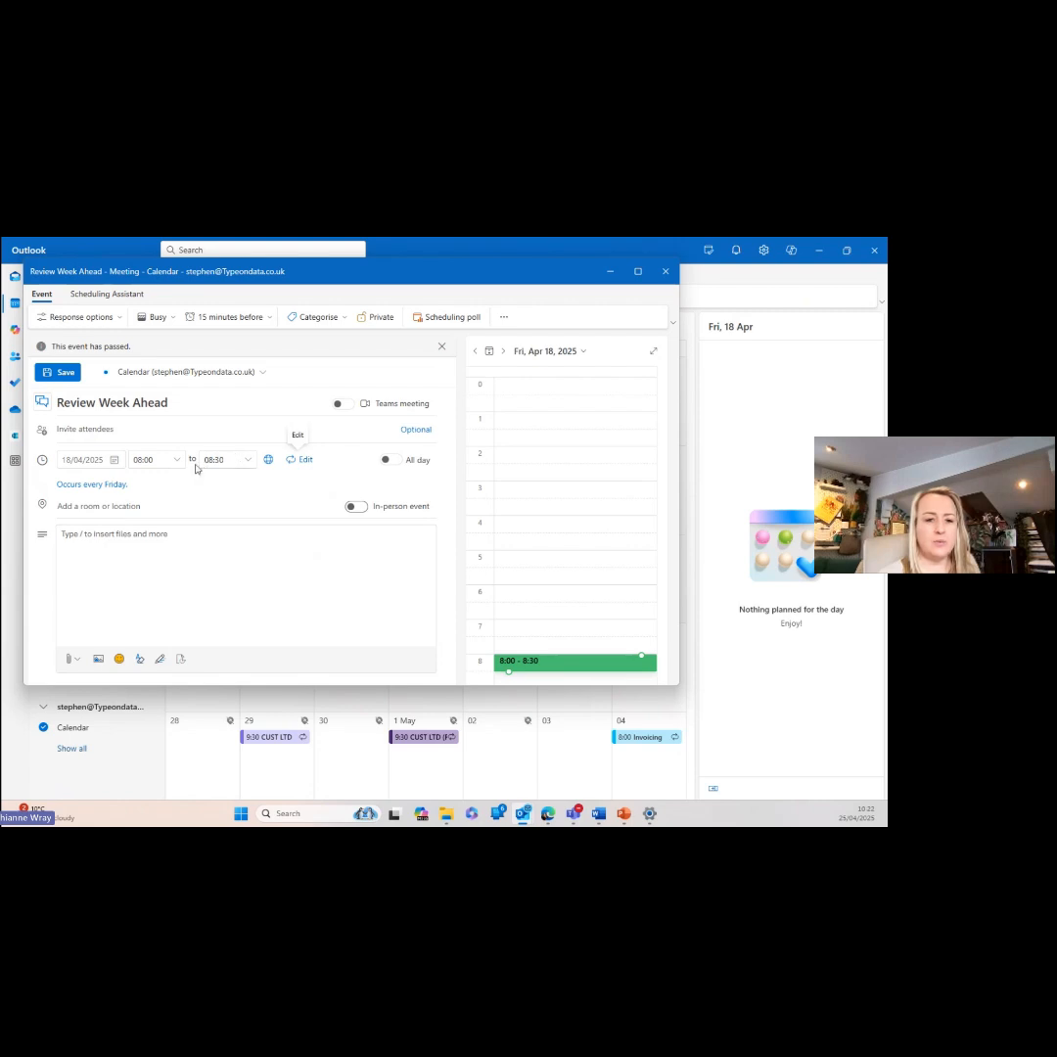
- Set the Review Week Ahead event to run for one hour, from 09:00 to 10:00
{"action": "left_click", "coordinate": [250, 461]}
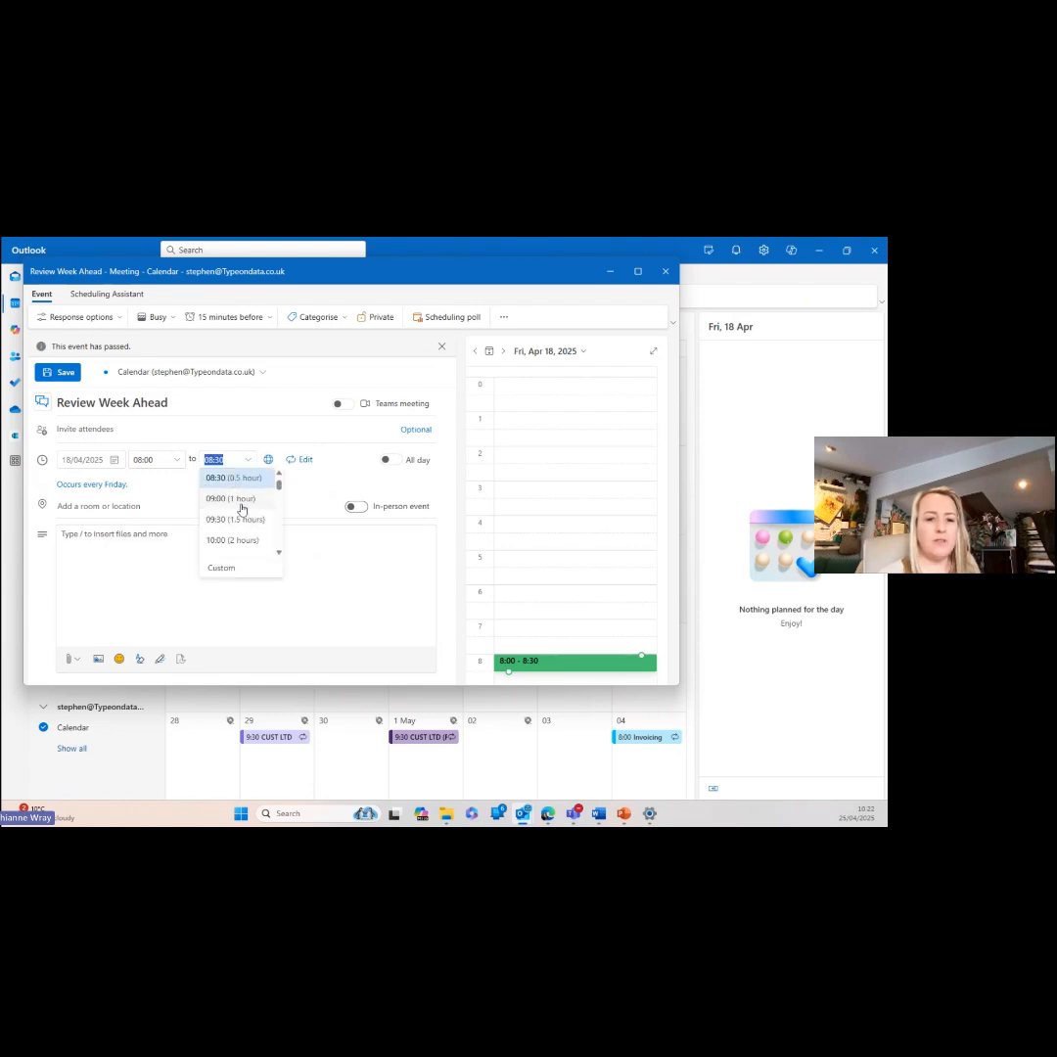
{"action": "left_click", "coordinate": [234, 499]}
{"action": "left_click", "coordinate": [178, 462]}
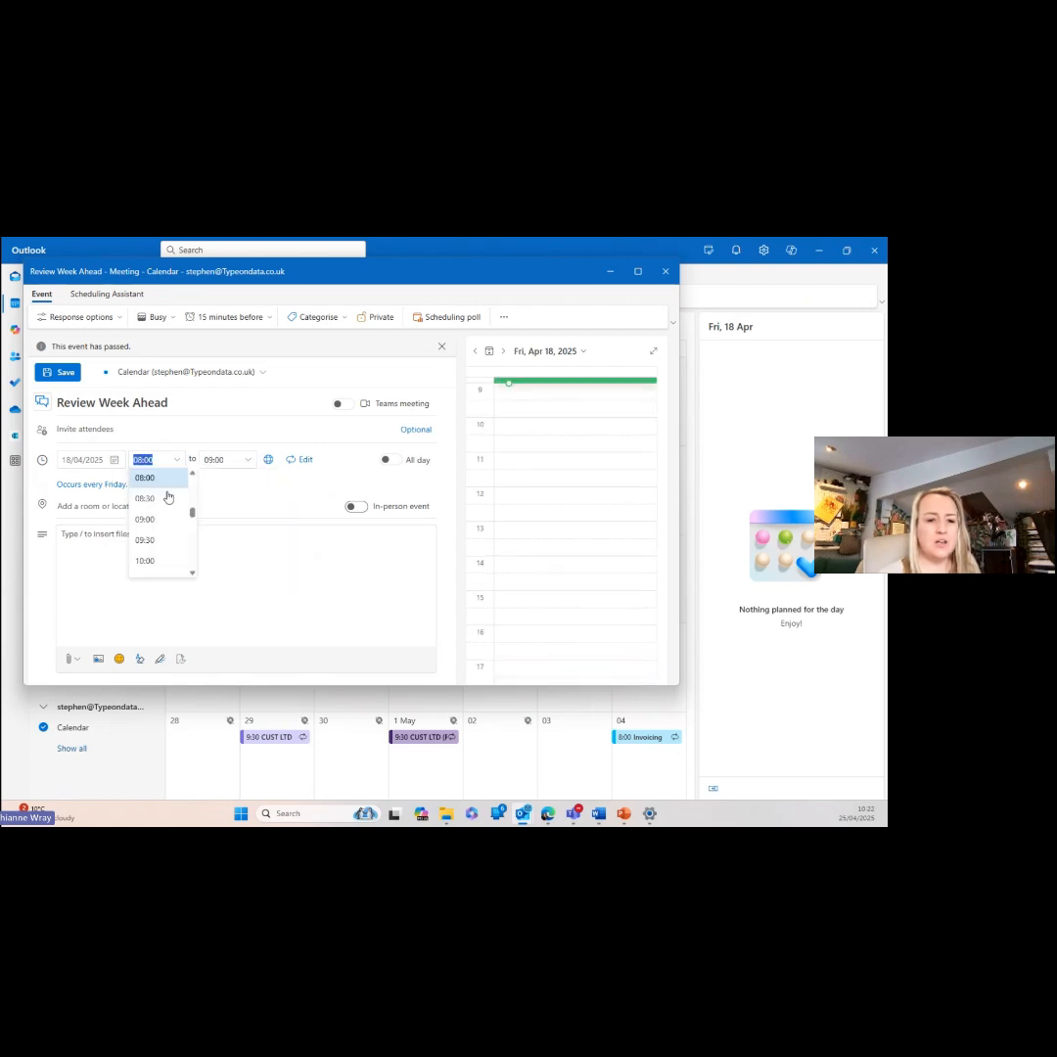
{"action": "left_click", "coordinate": [147, 519]}
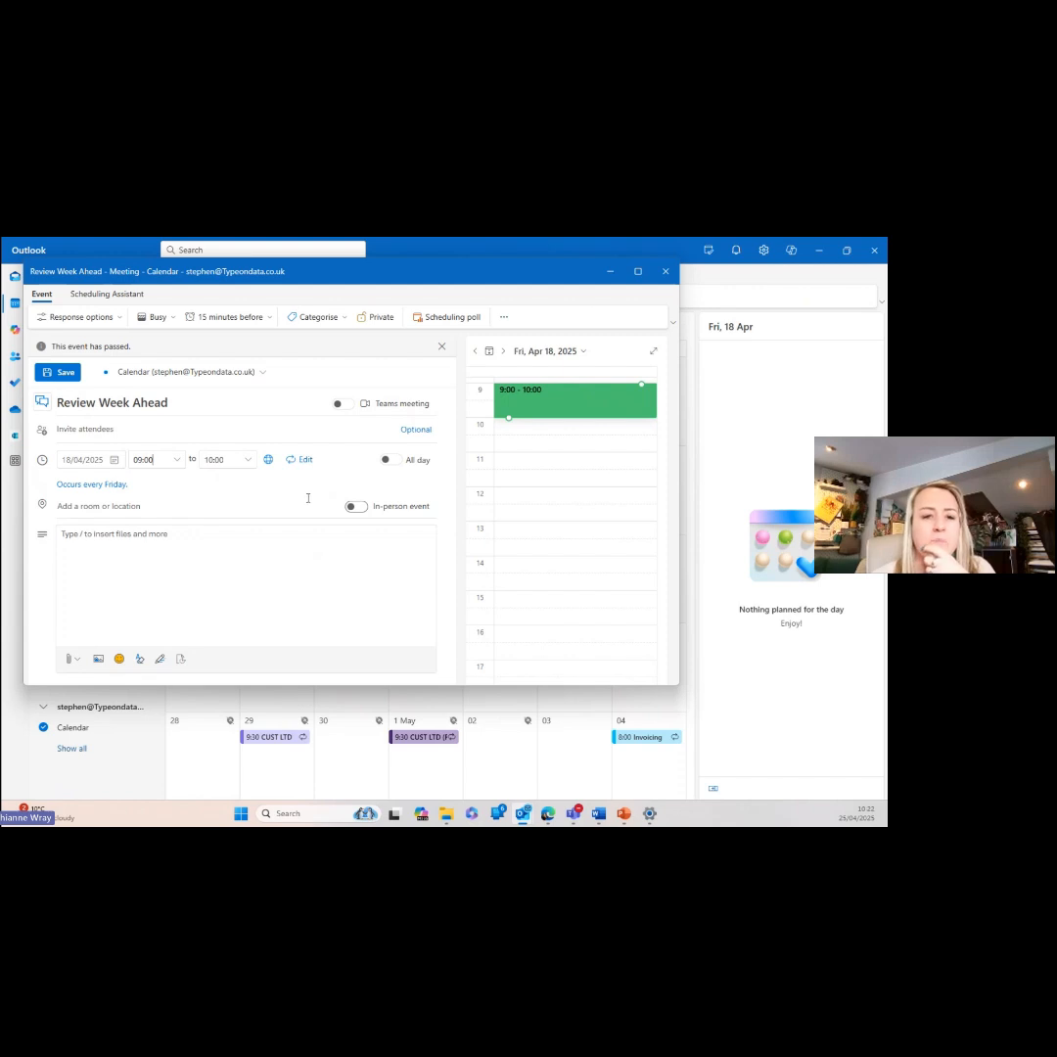
- Create a teal category named "Admin" for the Review Week Ahead event and save the event
{"action": "left_click", "coordinate": [333, 319]}
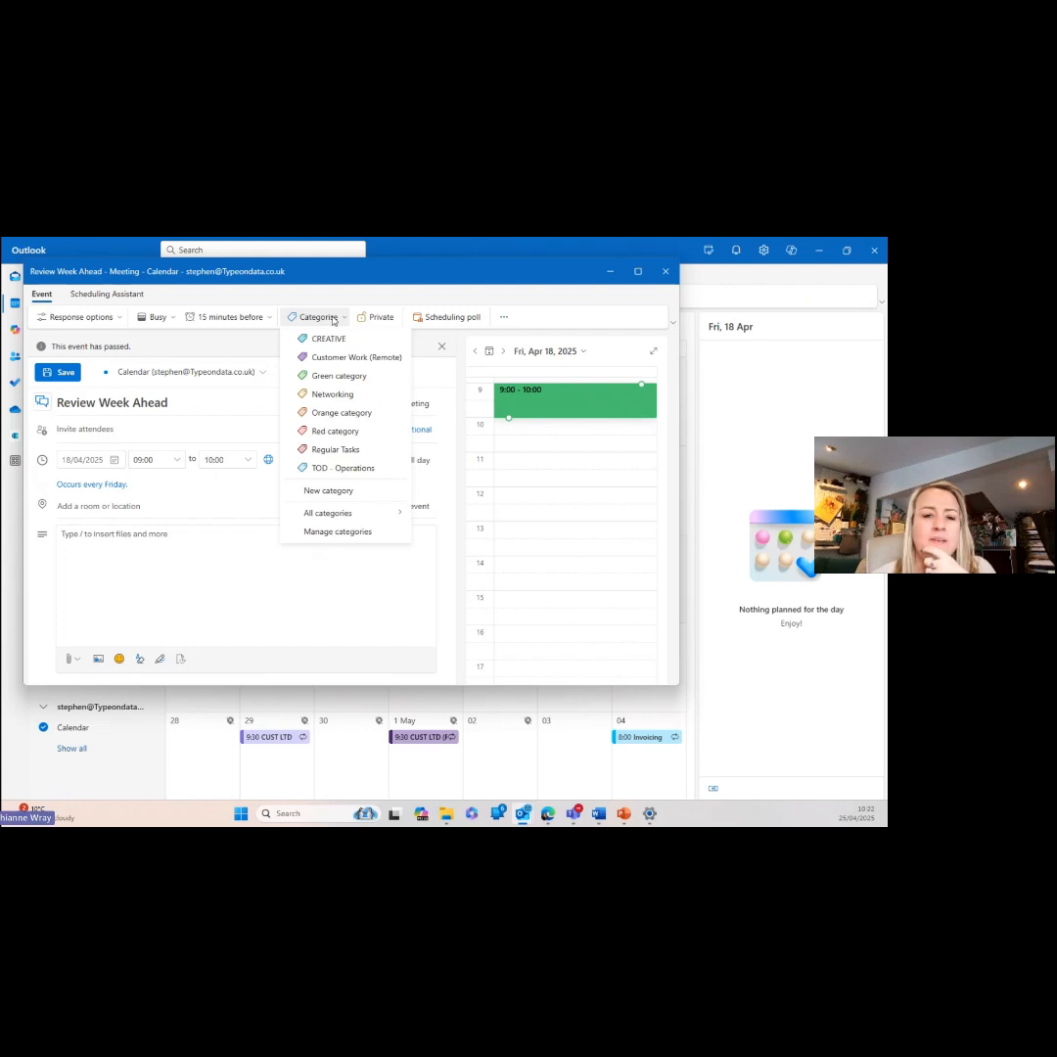
{"action": "left_click", "coordinate": [332, 491]}
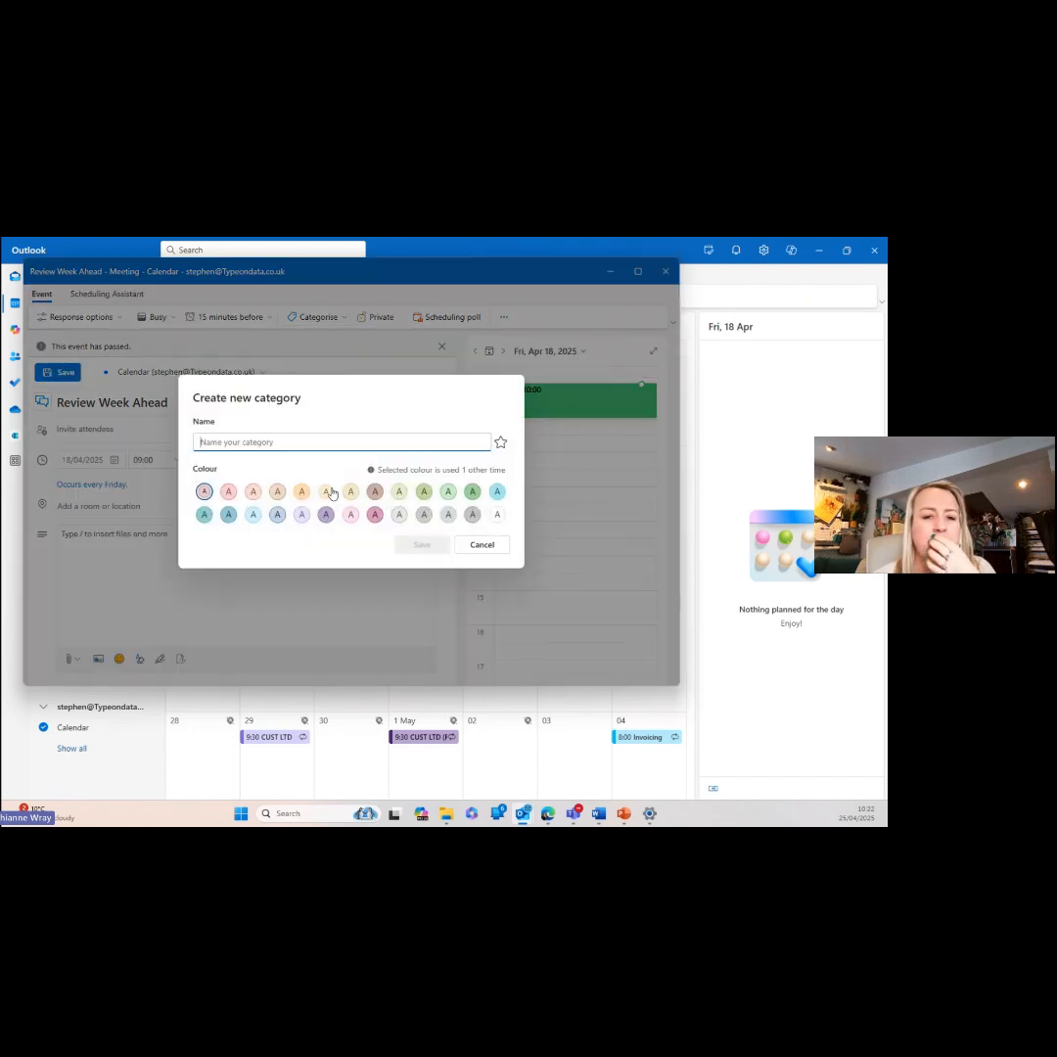
{"action": "left_click", "coordinate": [204, 514]}
{"action": "left_click", "coordinate": [225, 442]}
{"action": "type", "text": "Amin"}
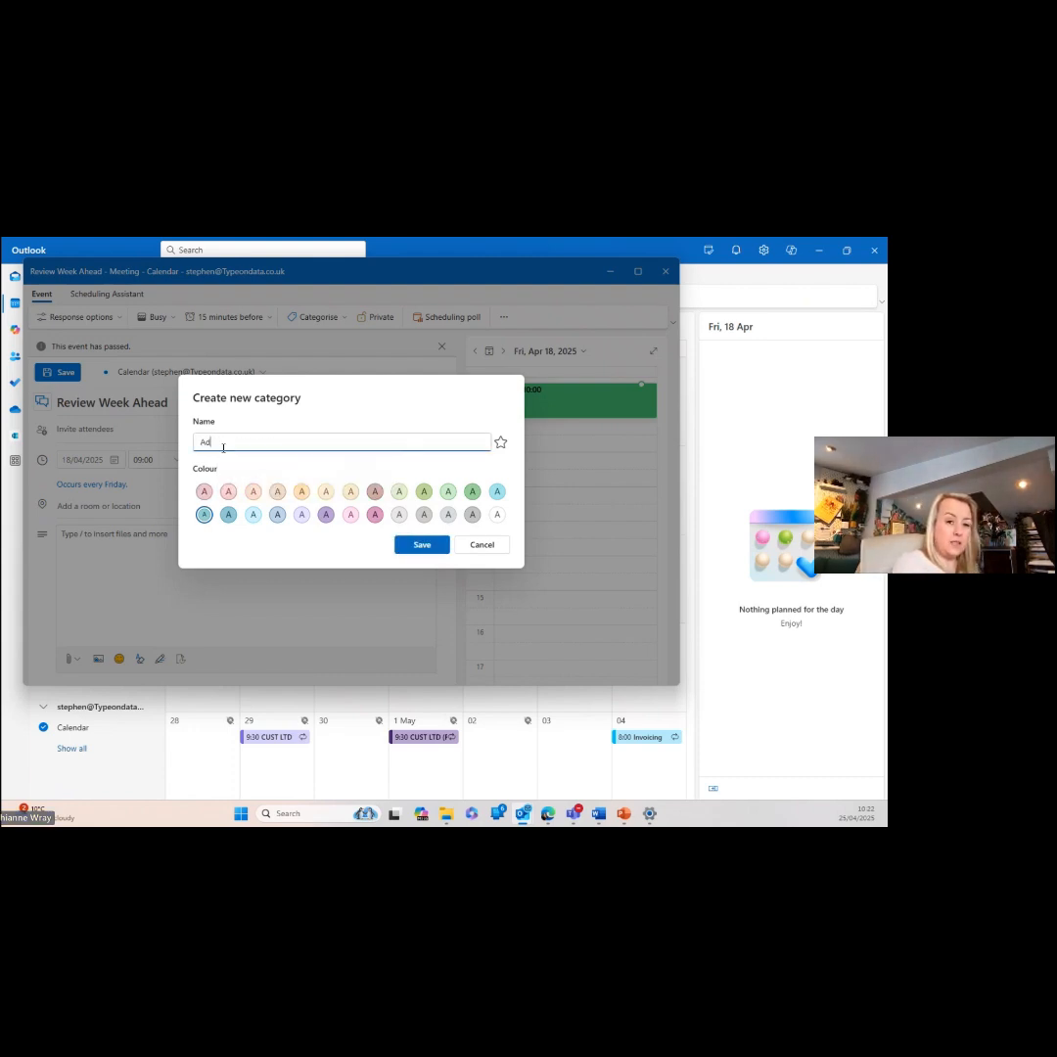
{"action": "key", "text": "Return"}
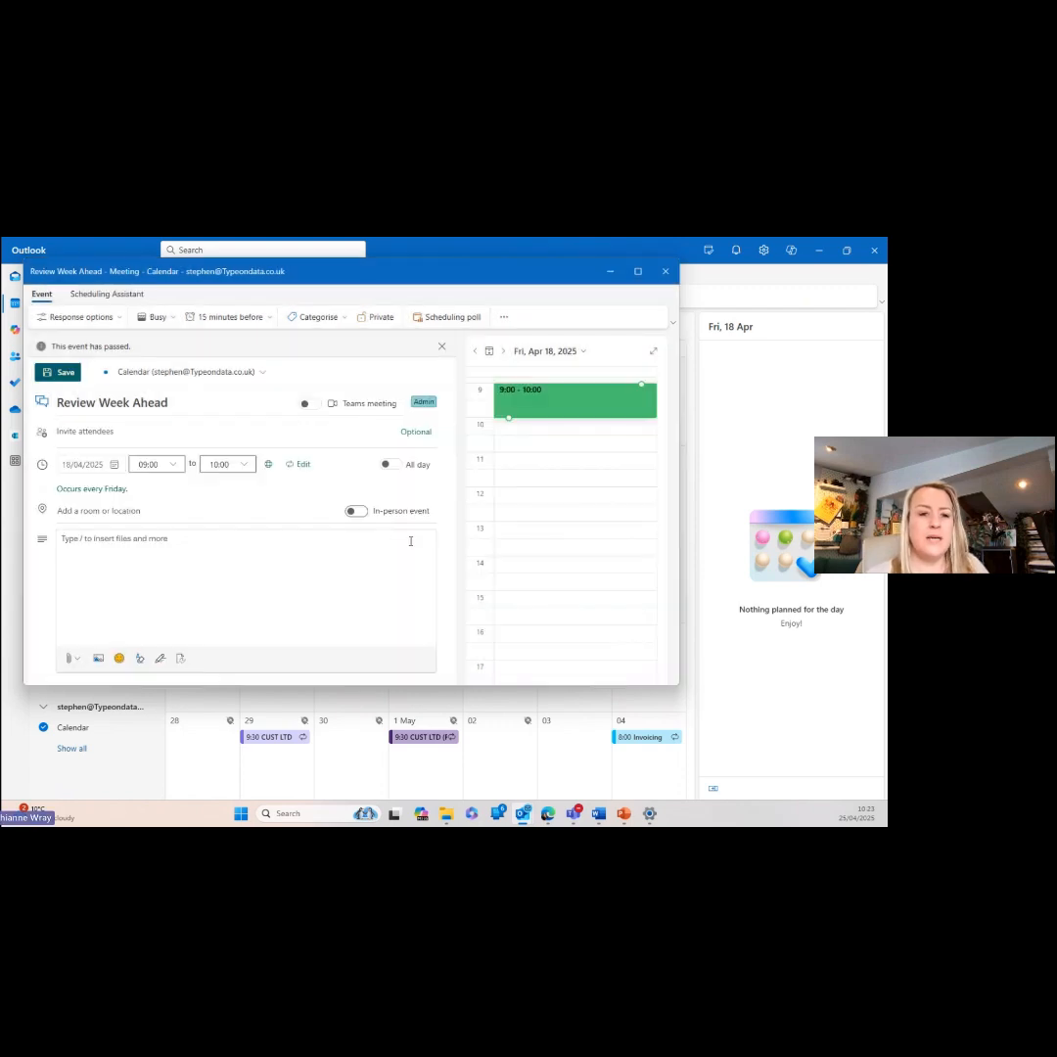
{"action": "left_click", "coordinate": [60, 372]}
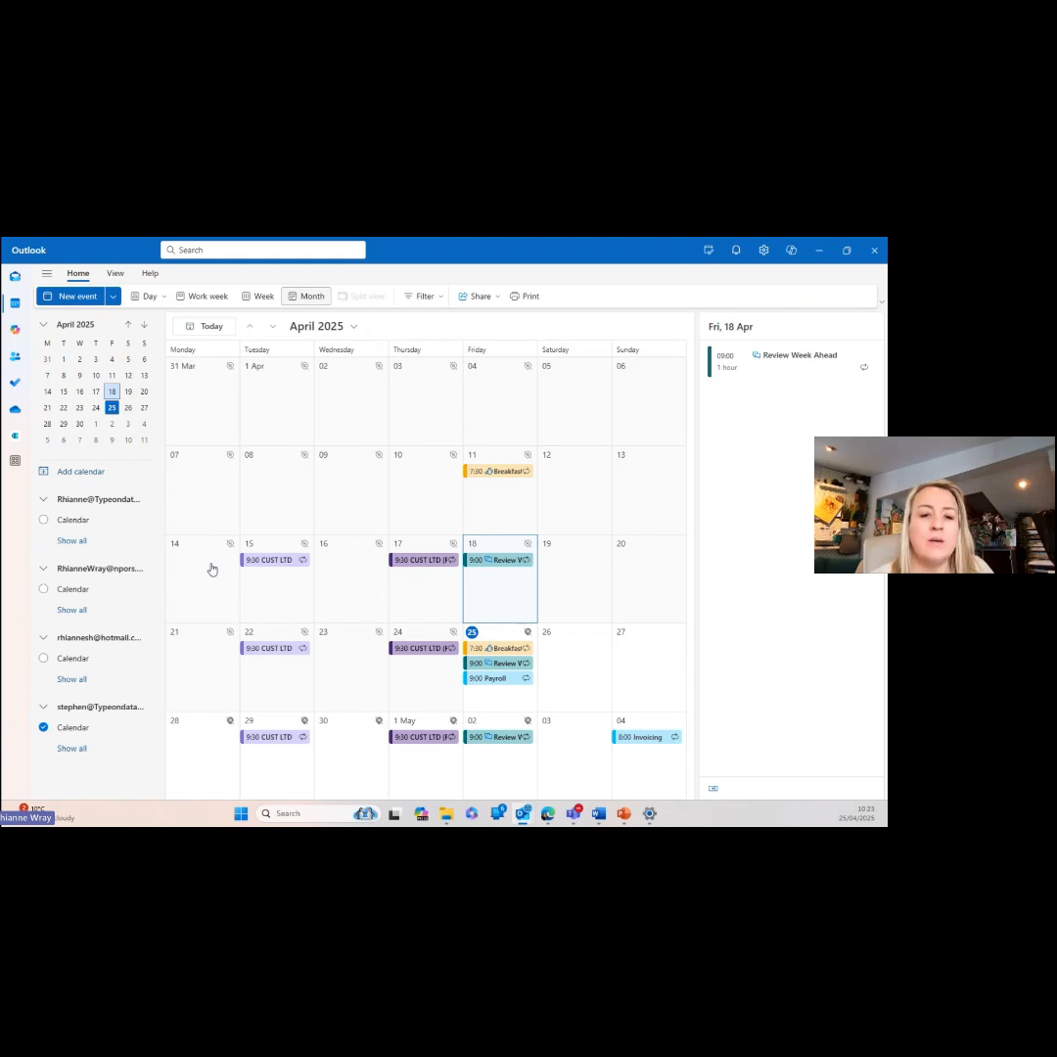
- Reopen the Review Week Ahead series, move it to Monday 21 April 2025 from 08:30 to 09:30, and save the series
{"action": "double_click", "coordinate": [489, 561]}
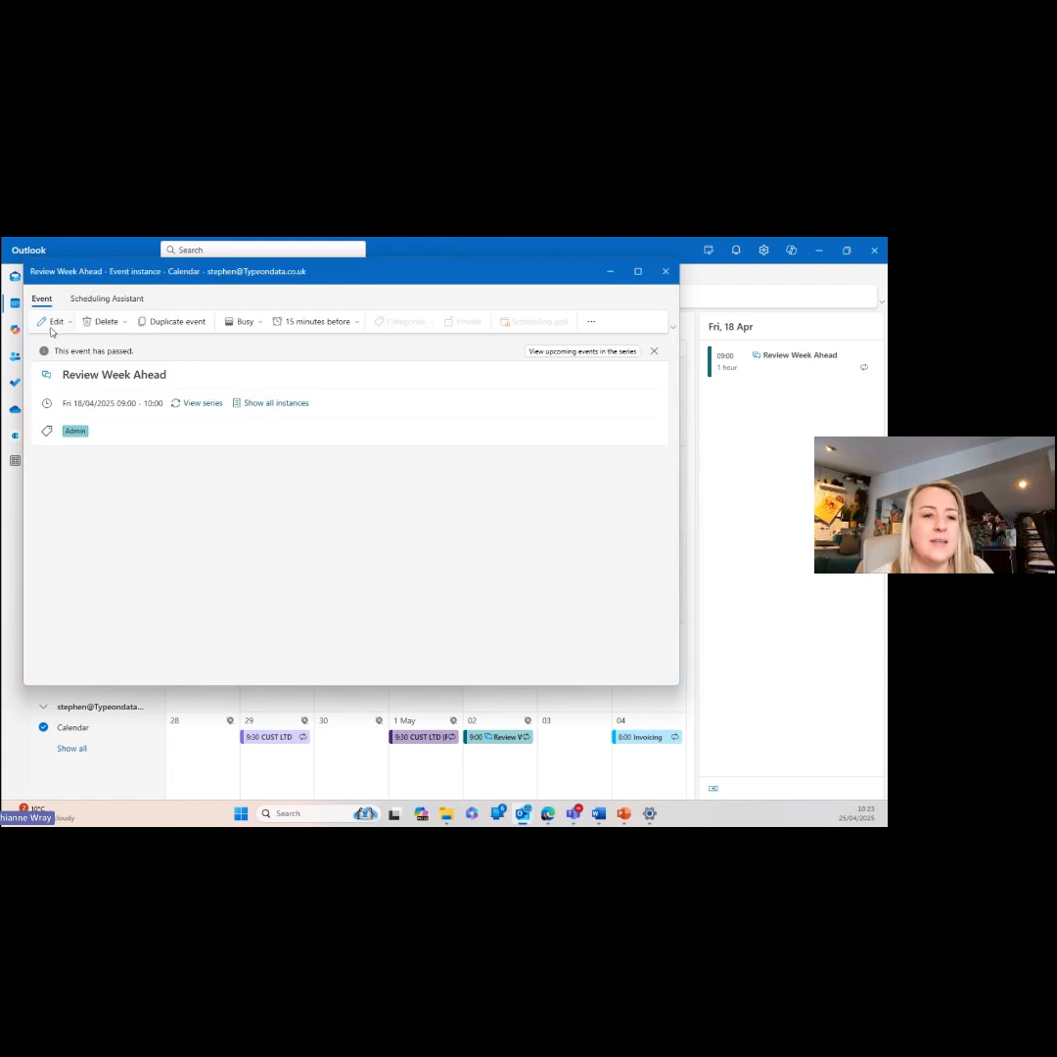
{"action": "left_click", "coordinate": [52, 321]}
{"action": "left_click", "coordinate": [70, 386]}
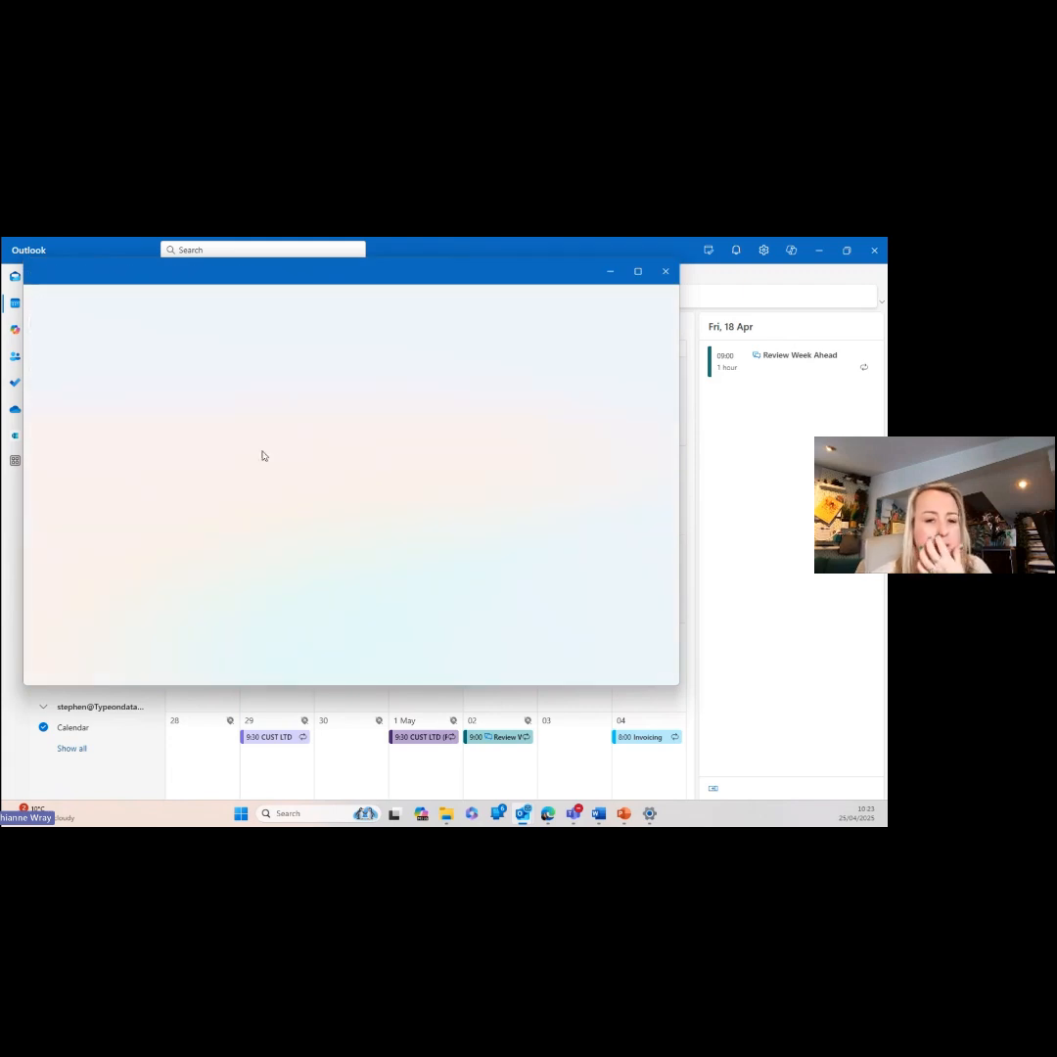
{"action": "left_click", "coordinate": [114, 461]}
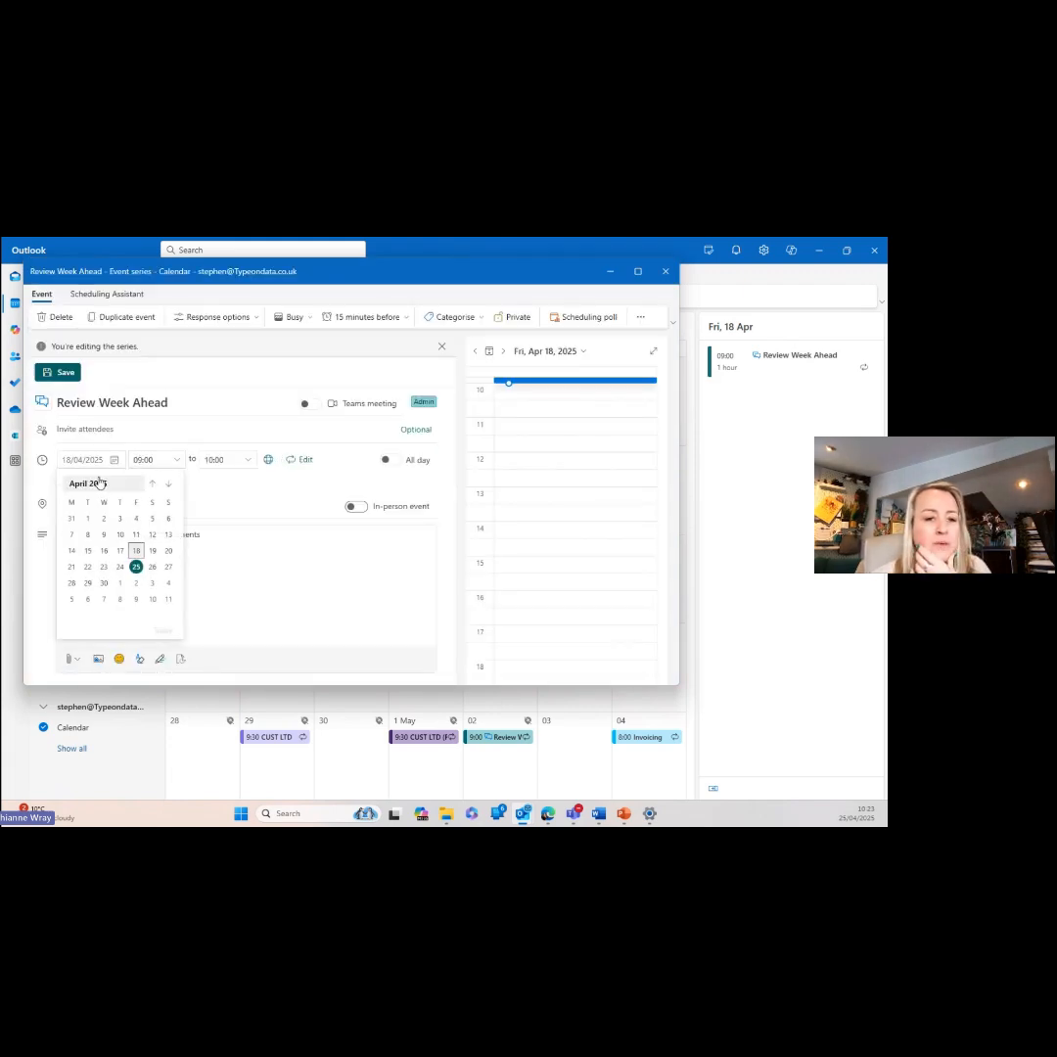
{"action": "left_click", "coordinate": [70, 568]}
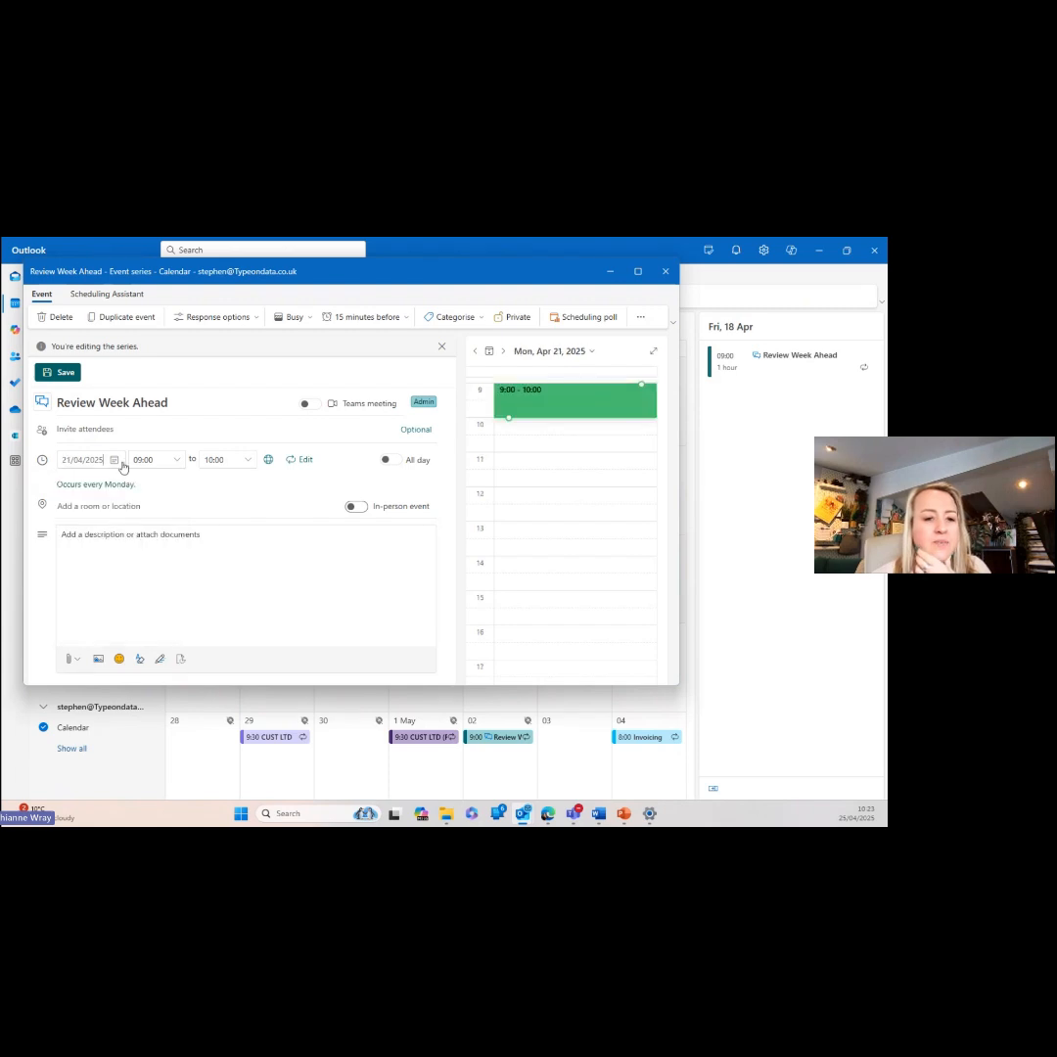
{"action": "left_click", "coordinate": [146, 459]}
{"action": "scroll", "coordinate": [147, 494], "scroll_direction": "up", "scroll_amount": 2}
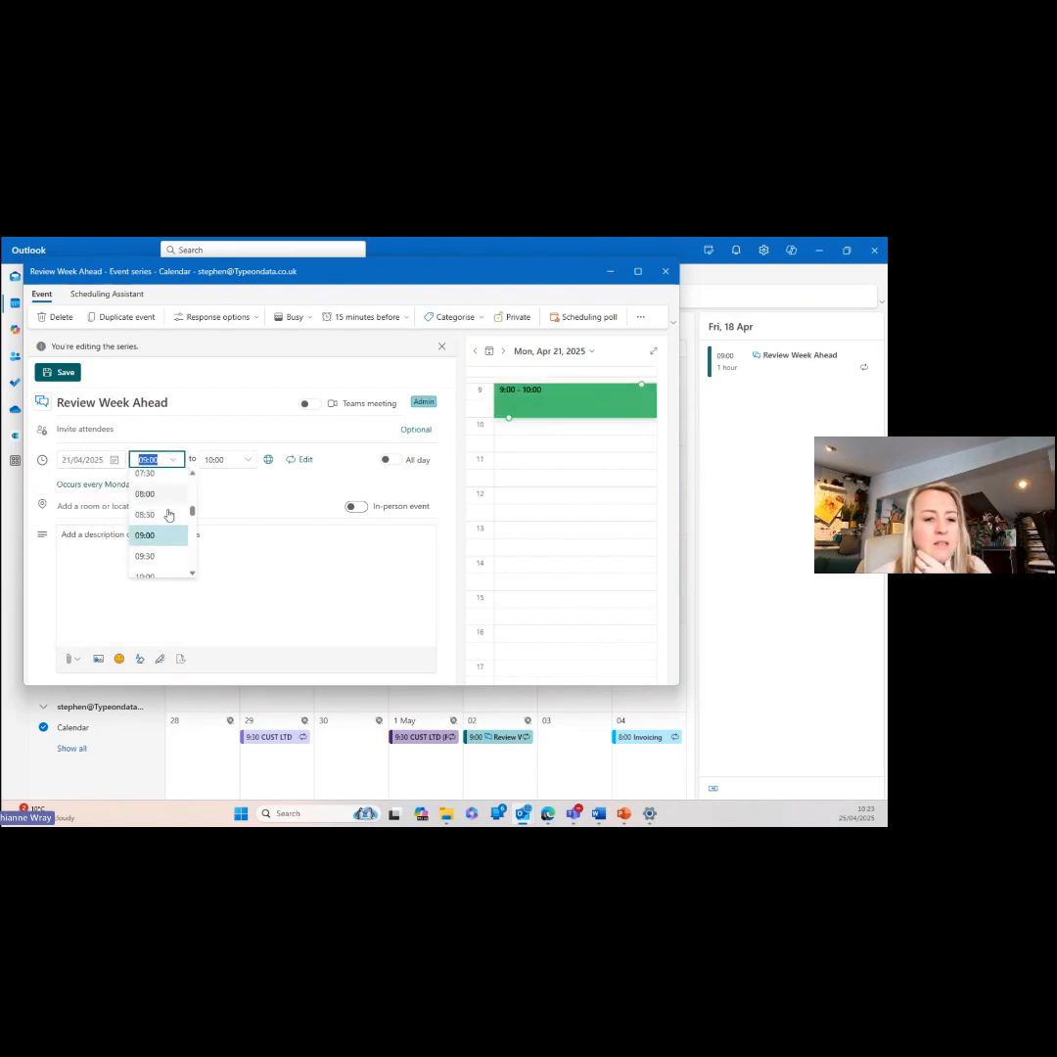
{"action": "left_click", "coordinate": [145, 510]}
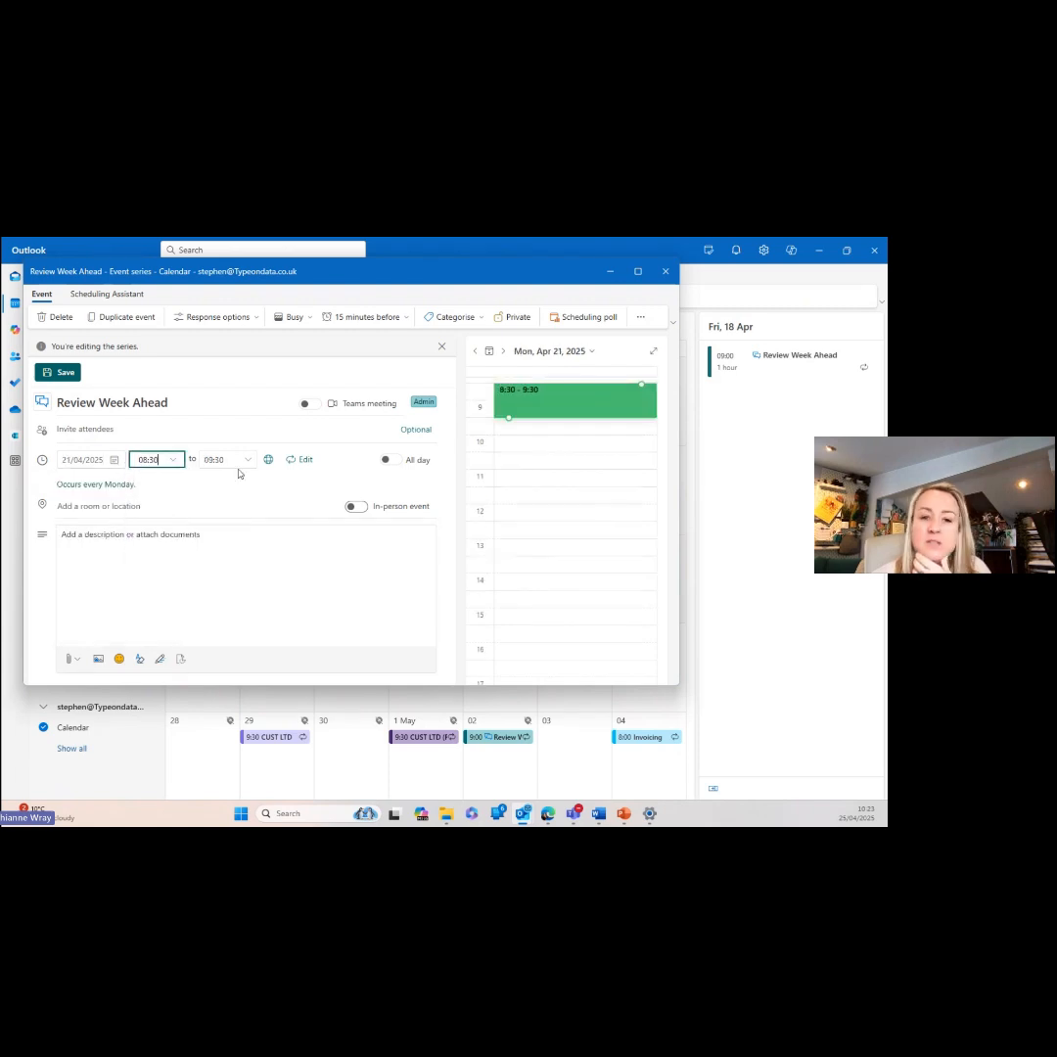
{"action": "left_click", "coordinate": [61, 375]}
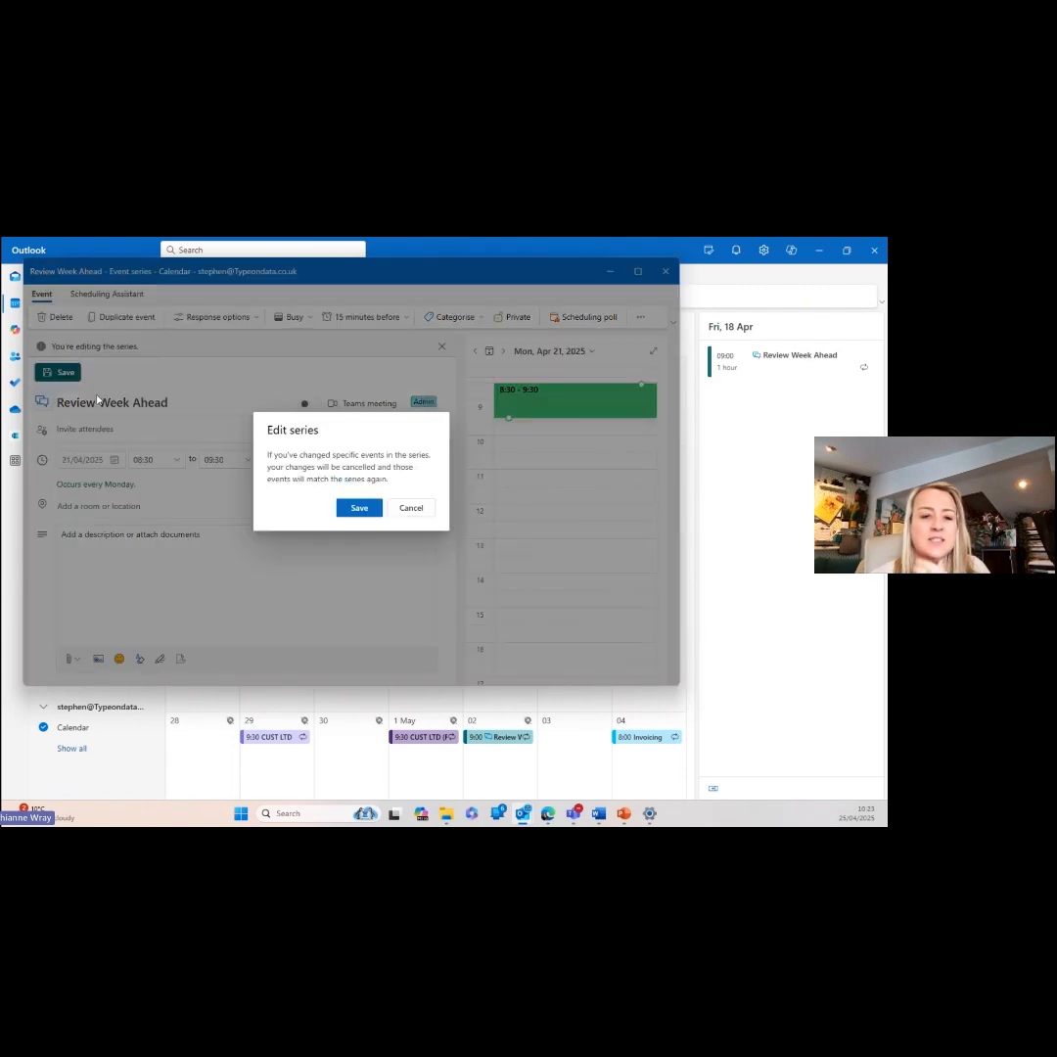
{"action": "left_click", "coordinate": [357, 508]}
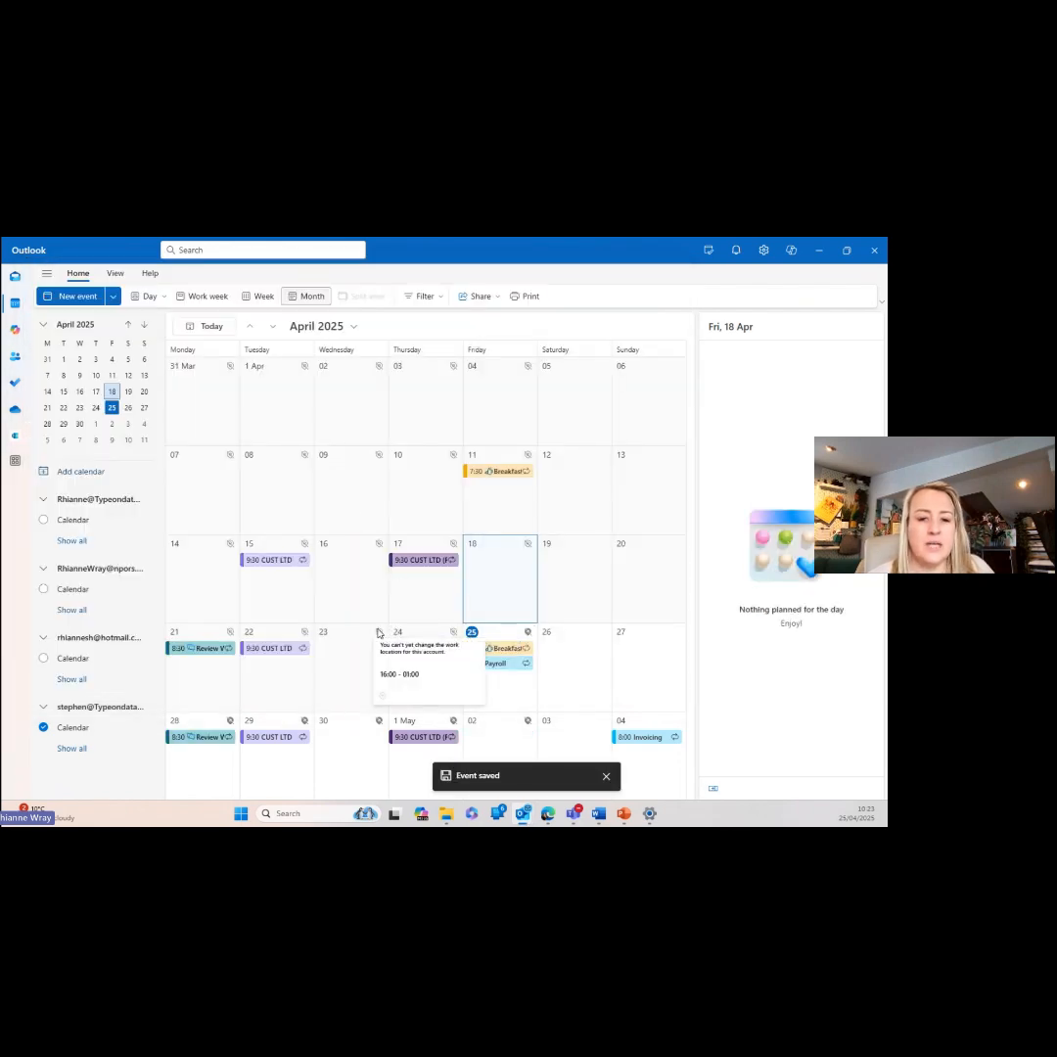
- Rename the Monday Review Week Ahead series as "Review Next Week" and save it
{"action": "double_click", "coordinate": [207, 650]}
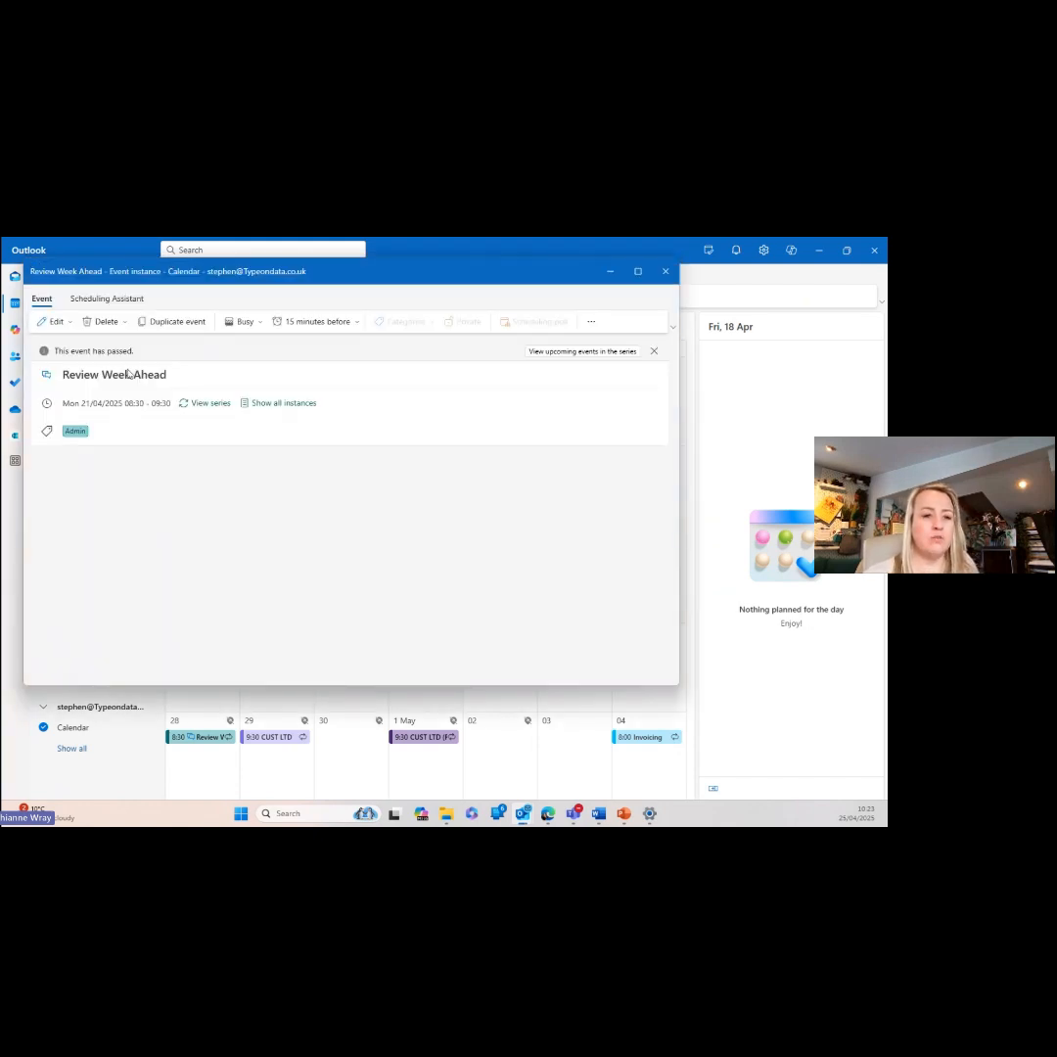
{"action": "left_click", "coordinate": [54, 321]}
{"action": "left_click", "coordinate": [78, 384]}
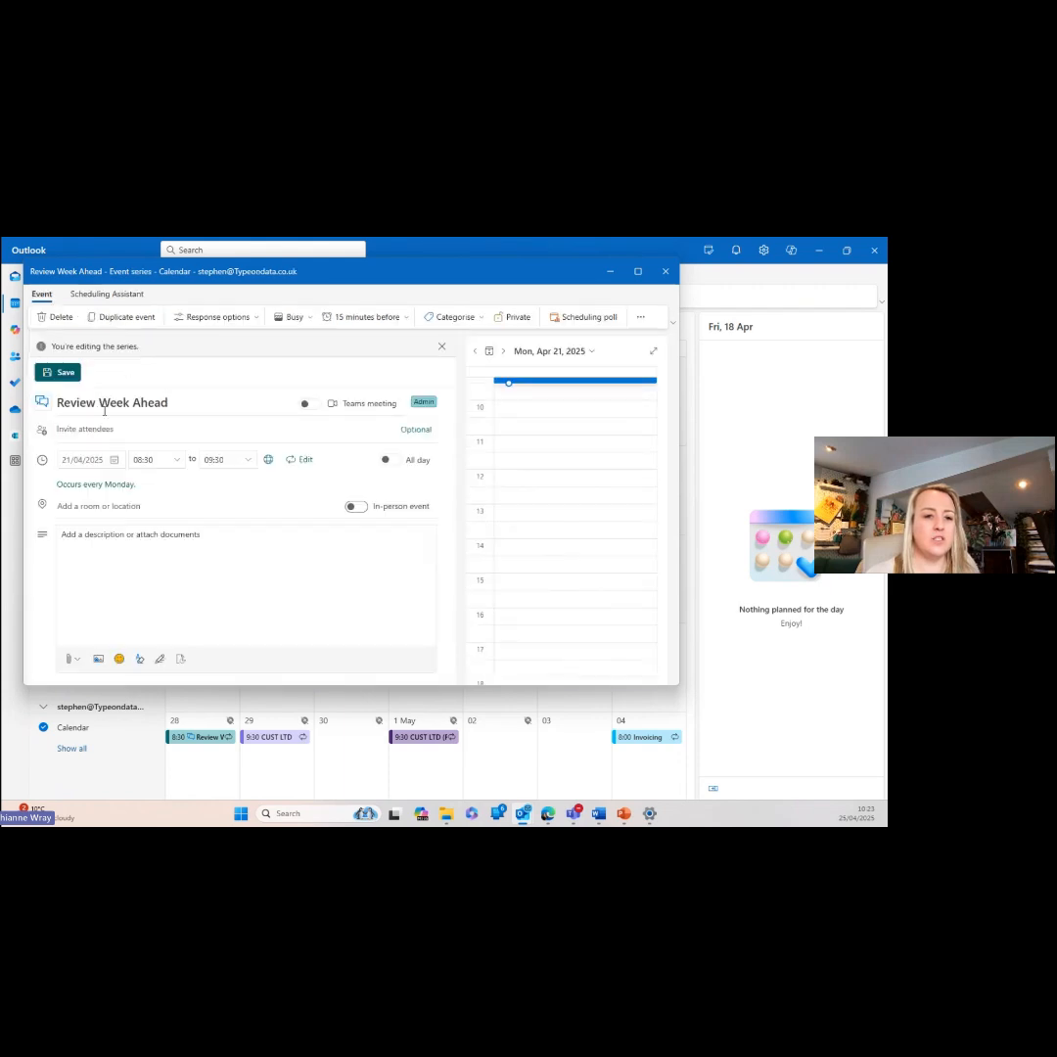
{"action": "left_click_drag", "start_coordinate": [101, 403], "coordinate": [303, 403]}
{"action": "type", "text": "Nex"}
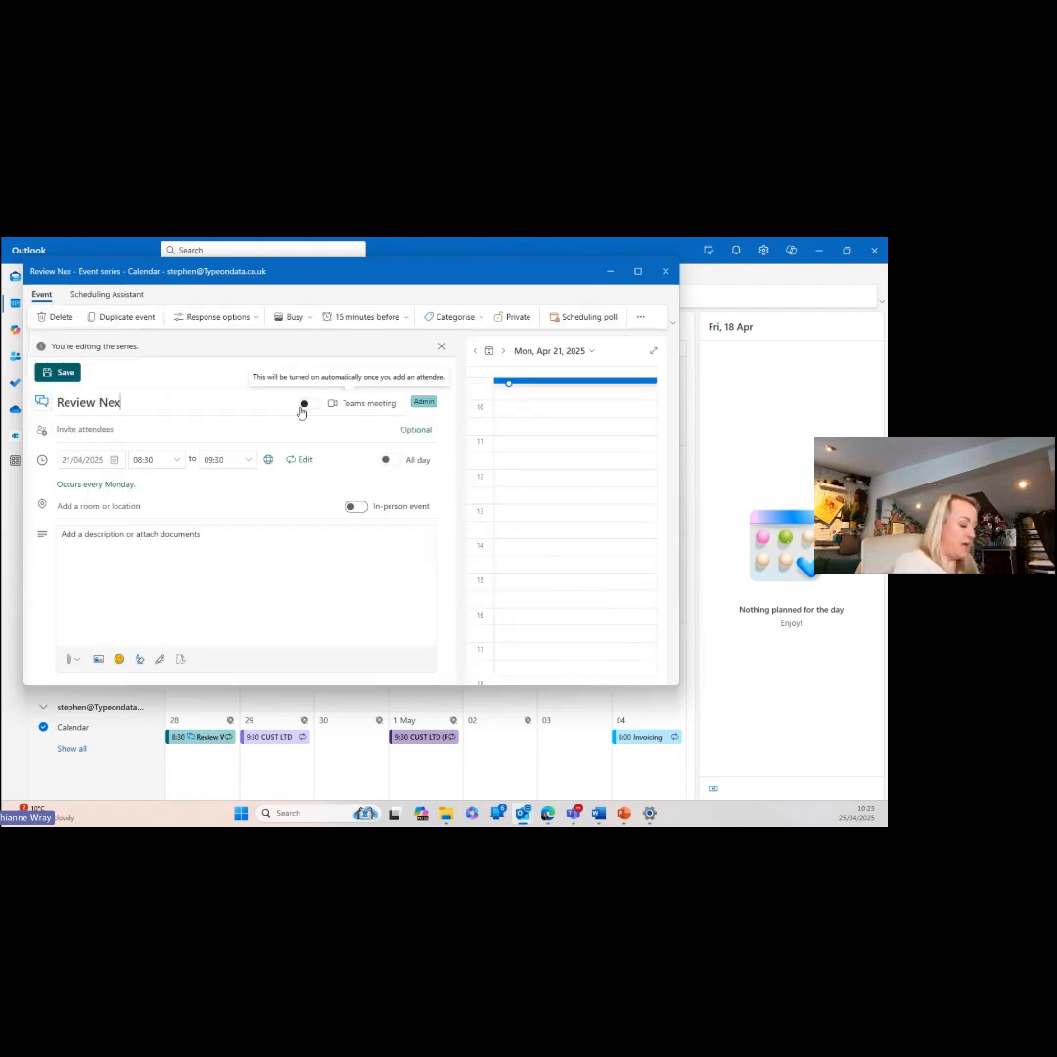
{"action": "type", "text": "t Wek"}
{"action": "key", "text": "BackSpace"}
{"action": "key", "text": "BackSpace"}
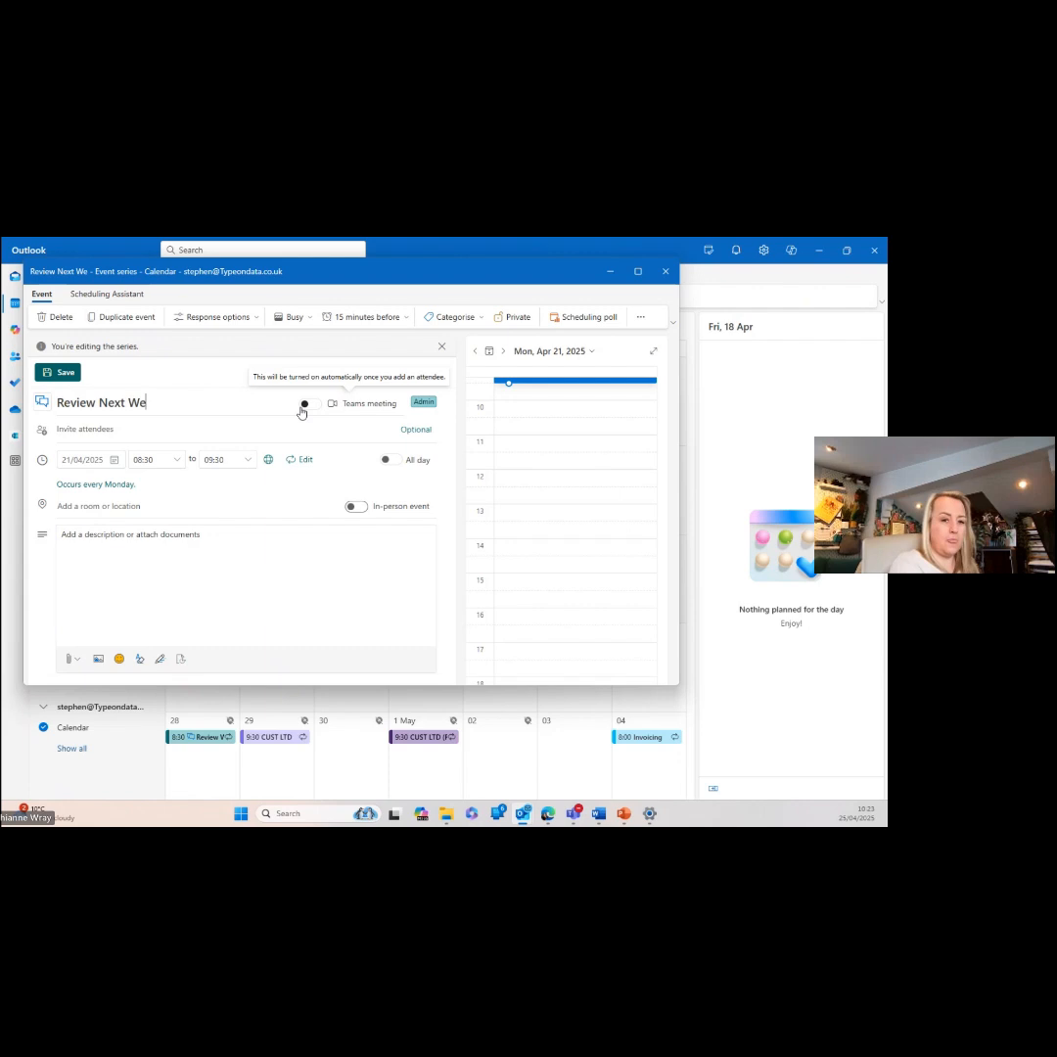
{"action": "type", "text": "eek"}
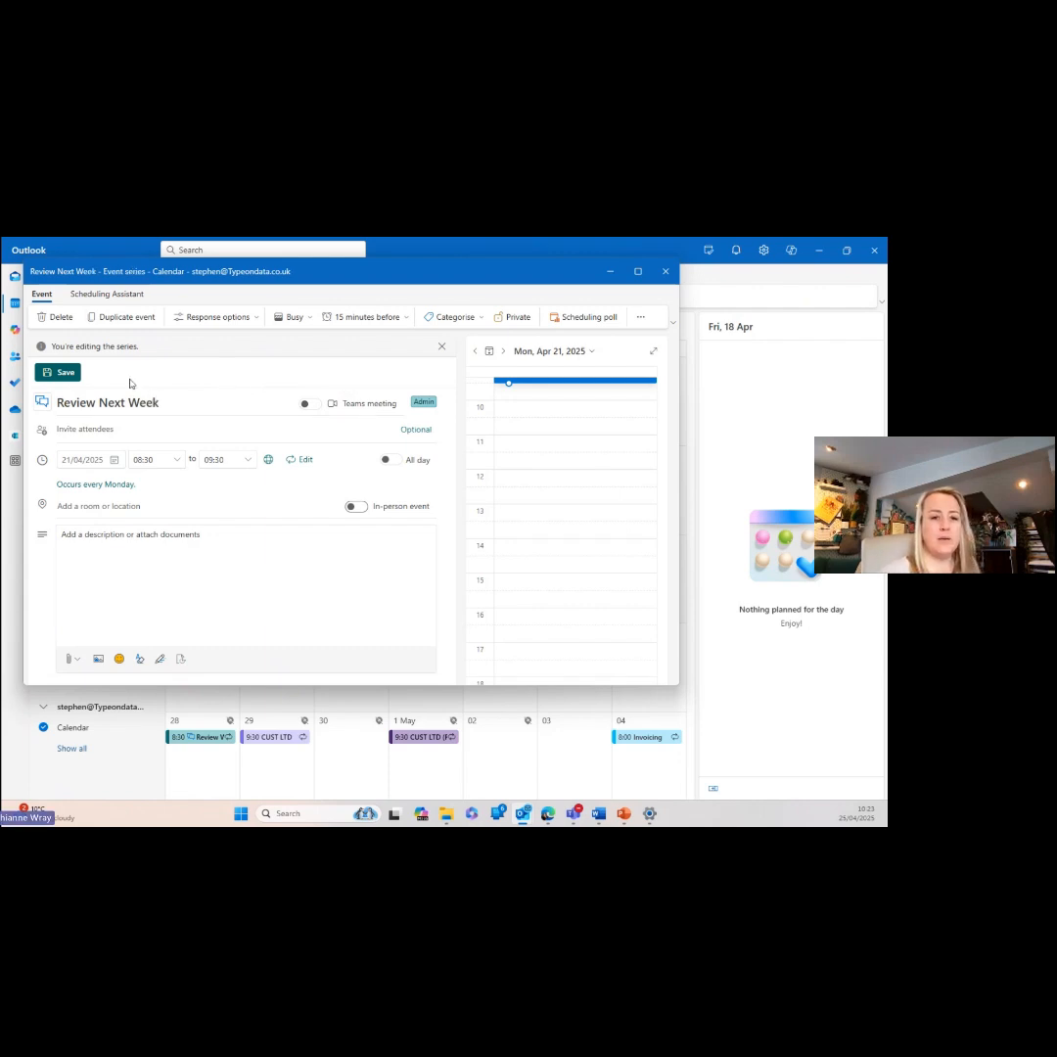
{"action": "left_click", "coordinate": [60, 372]}
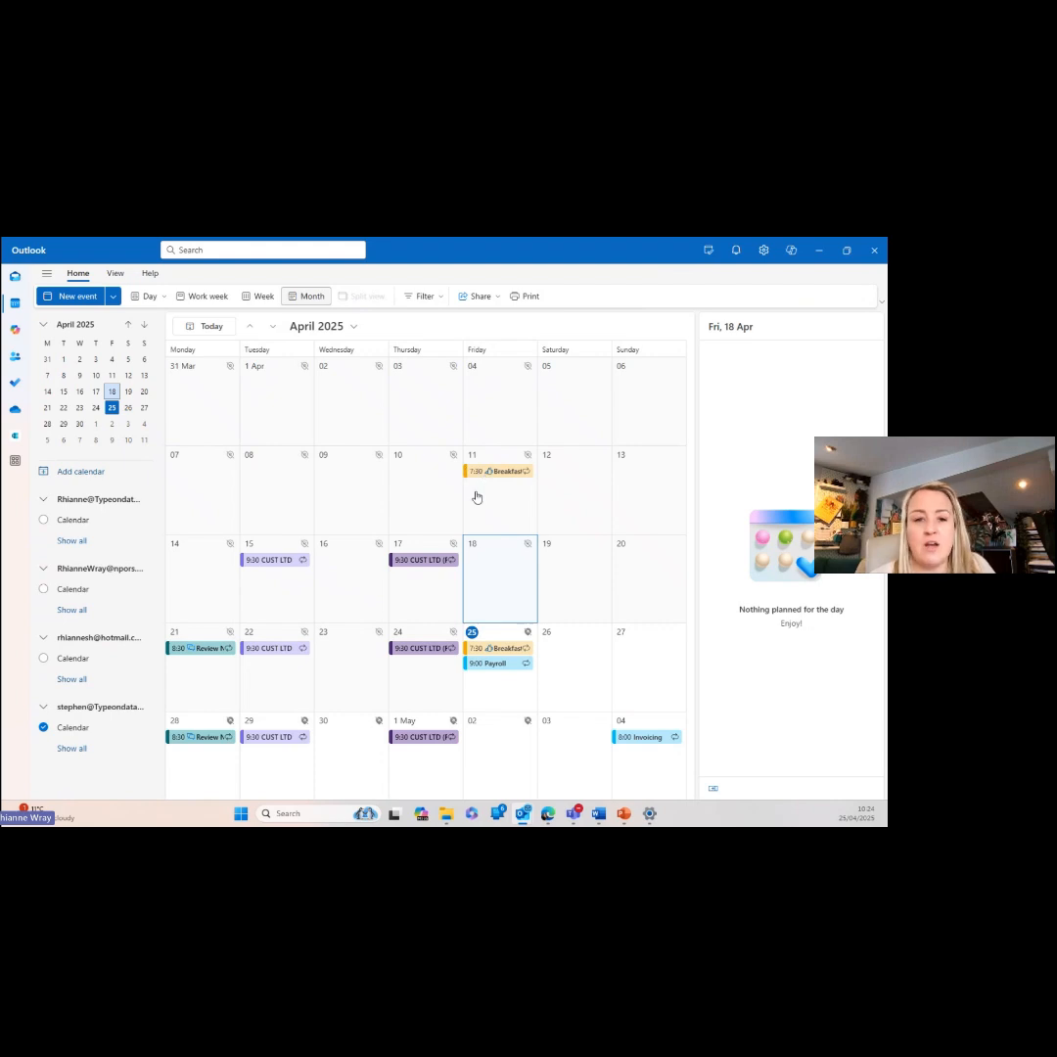
- Start a new event on Monday 7 April titled "Prep Board Report", running from 09:00 to 12:00
{"action": "double_click", "coordinate": [199, 480]}
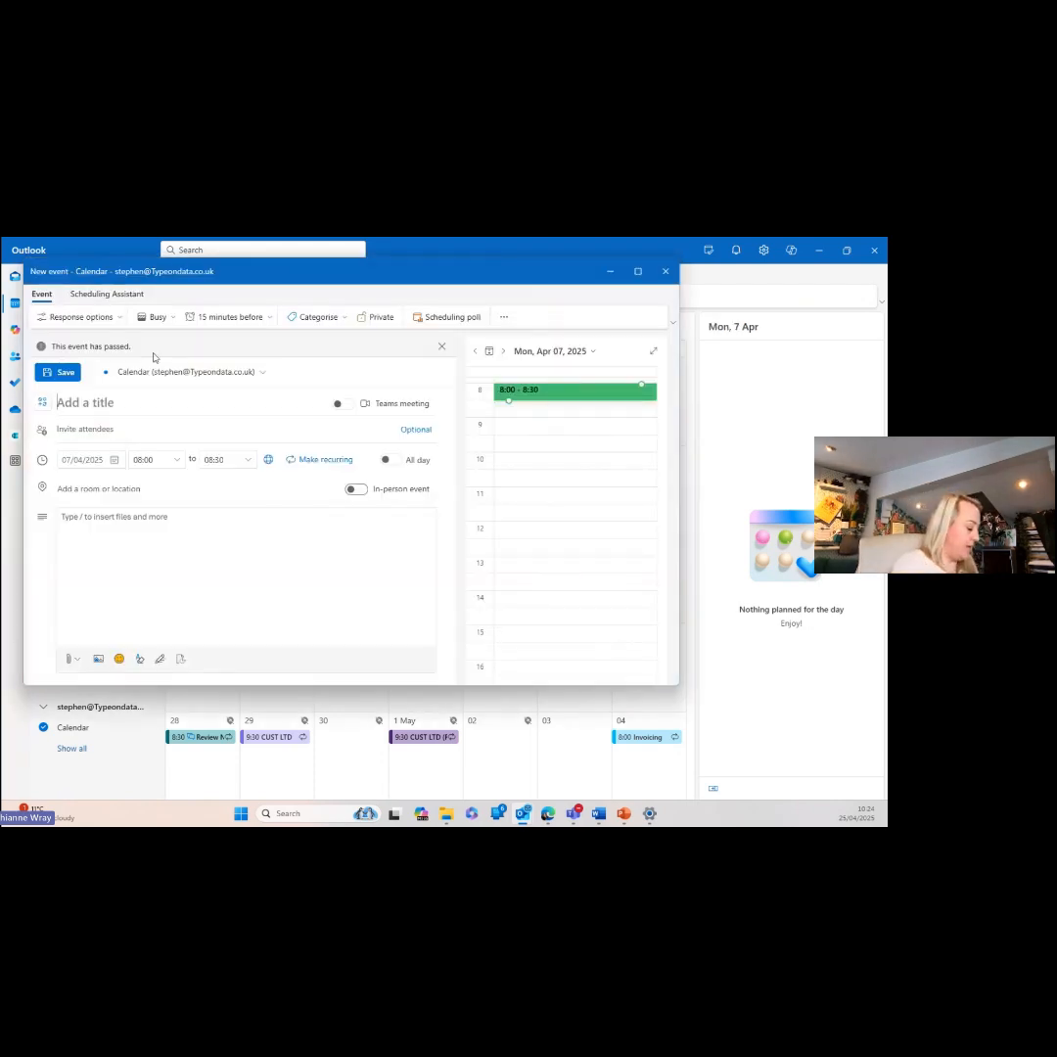
{"action": "type", "text": "Prep Board"}
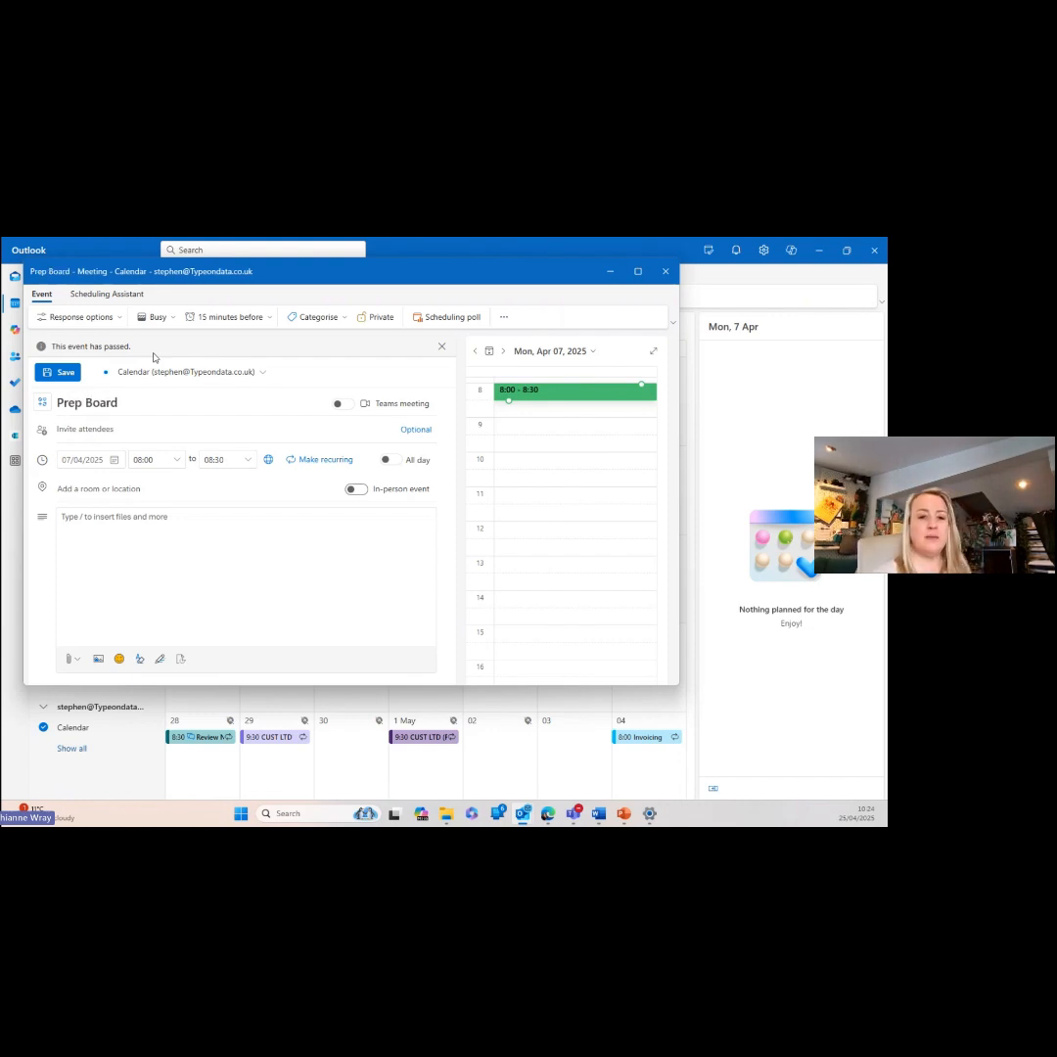
{"action": "left_click", "coordinate": [147, 459]}
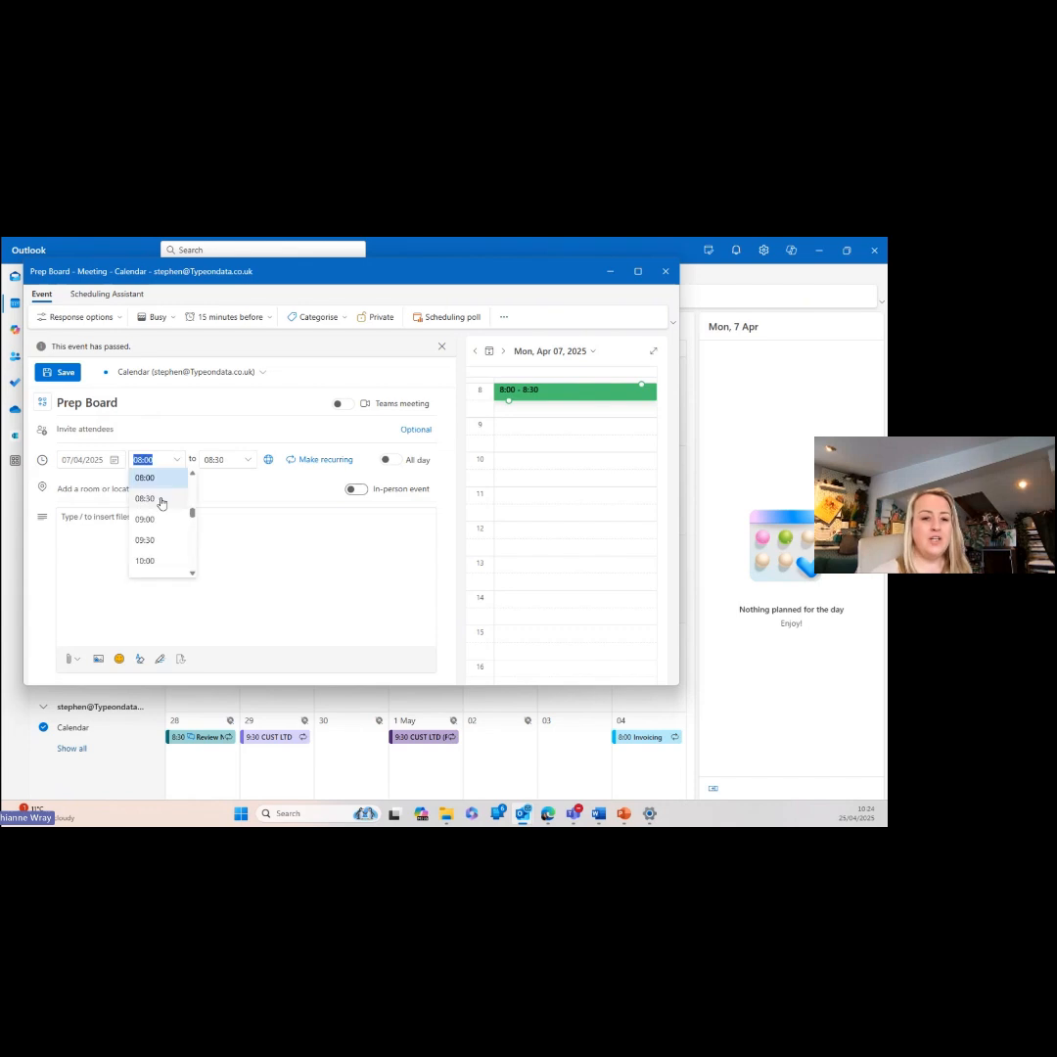
{"action": "left_click", "coordinate": [150, 521]}
{"action": "left_click", "coordinate": [244, 459]}
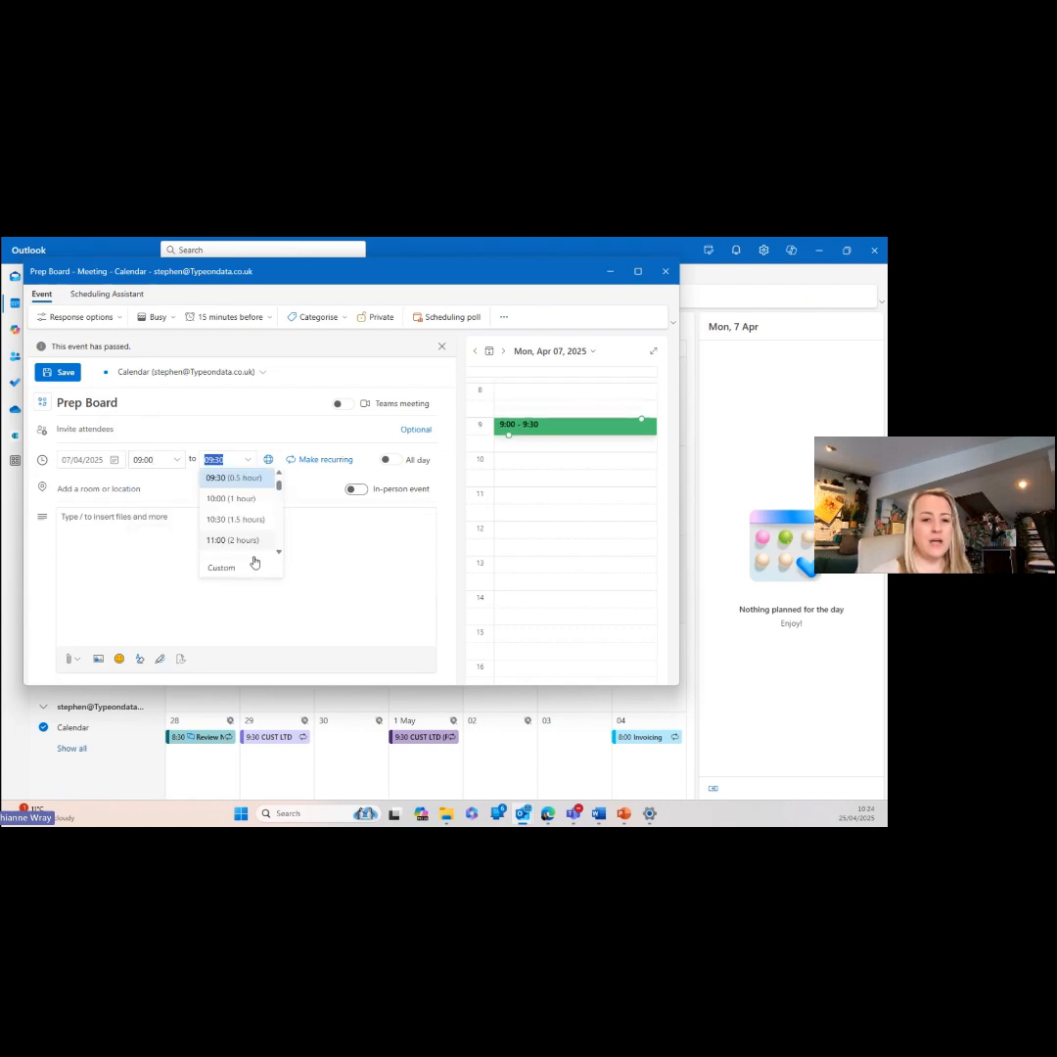
{"action": "scroll", "coordinate": [245, 548], "scroll_direction": "down", "scroll_amount": 1}
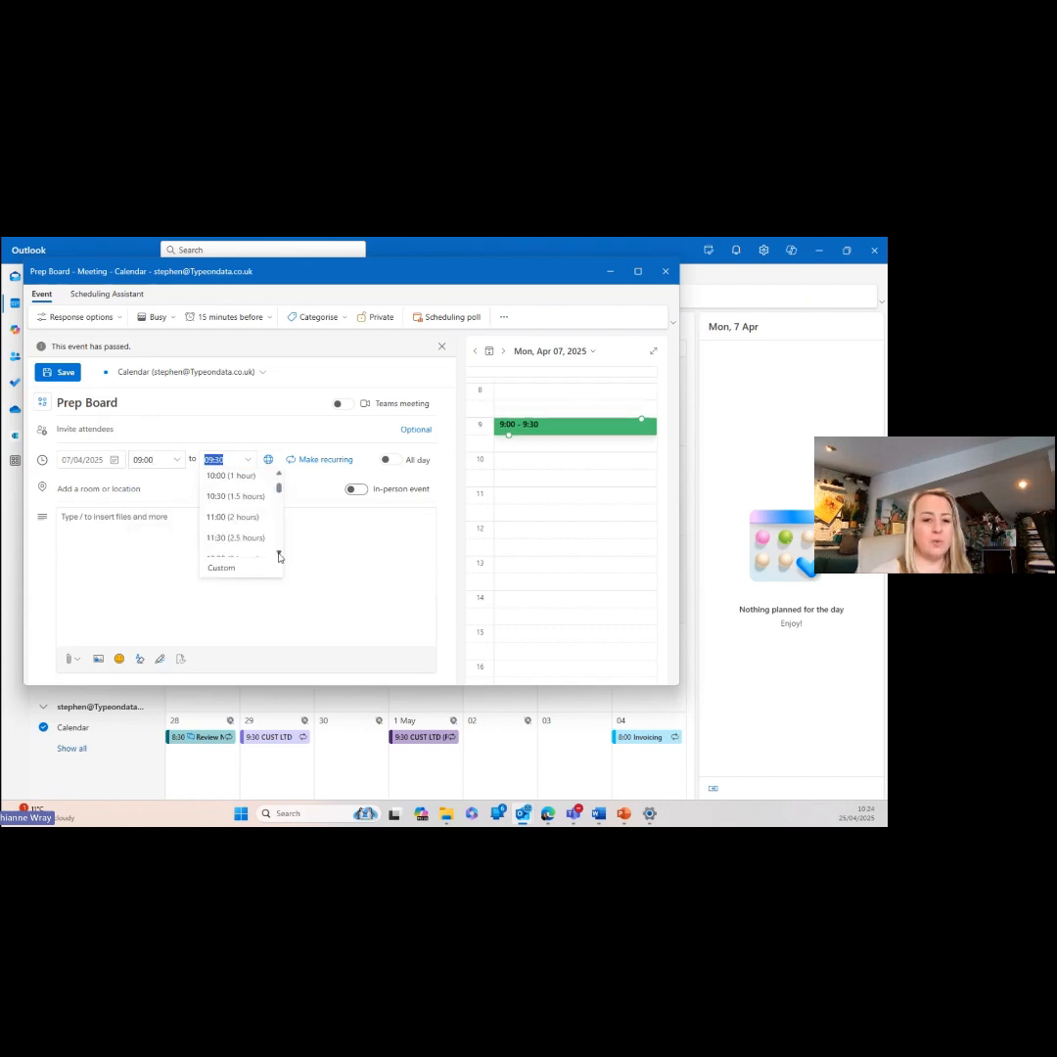
{"action": "left_click", "coordinate": [232, 535]}
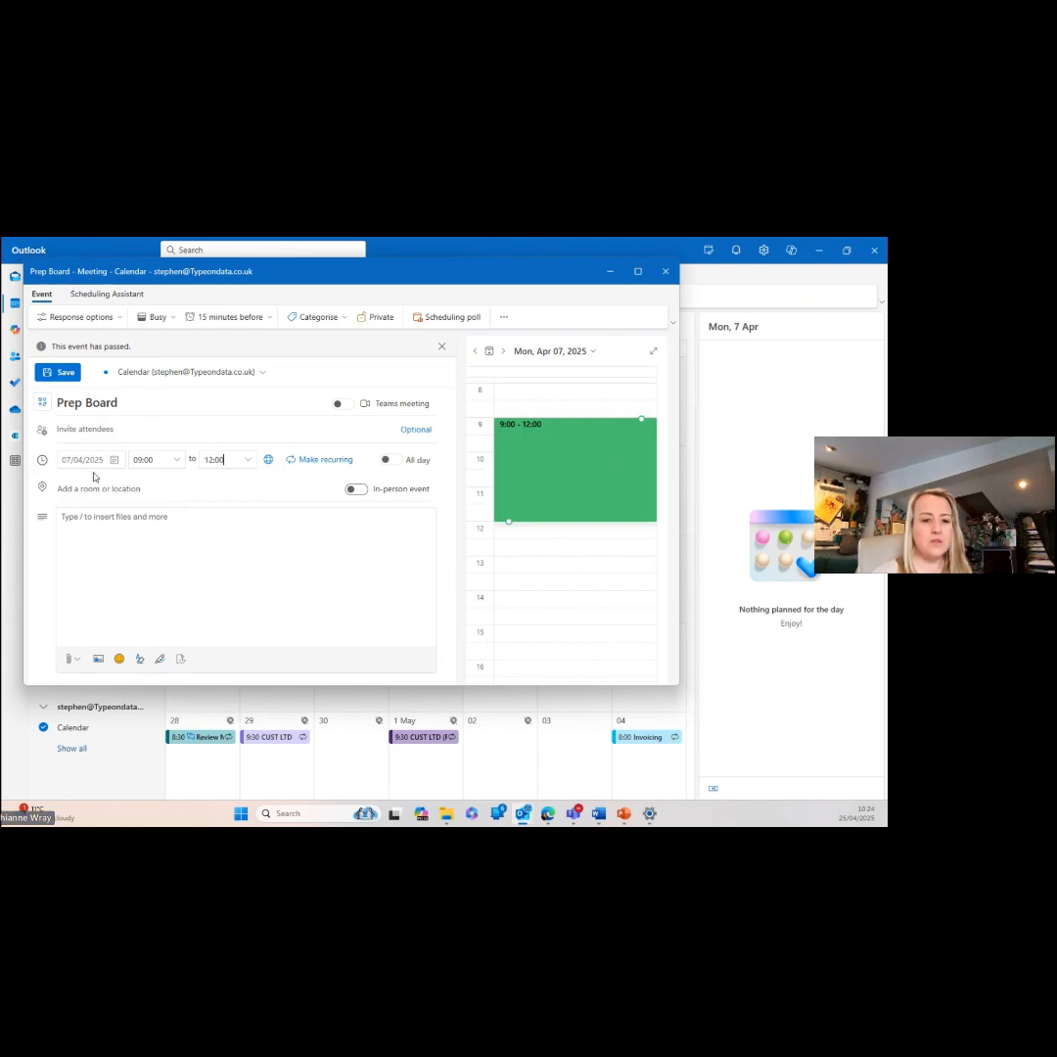
{"action": "left_click", "coordinate": [137, 408]}
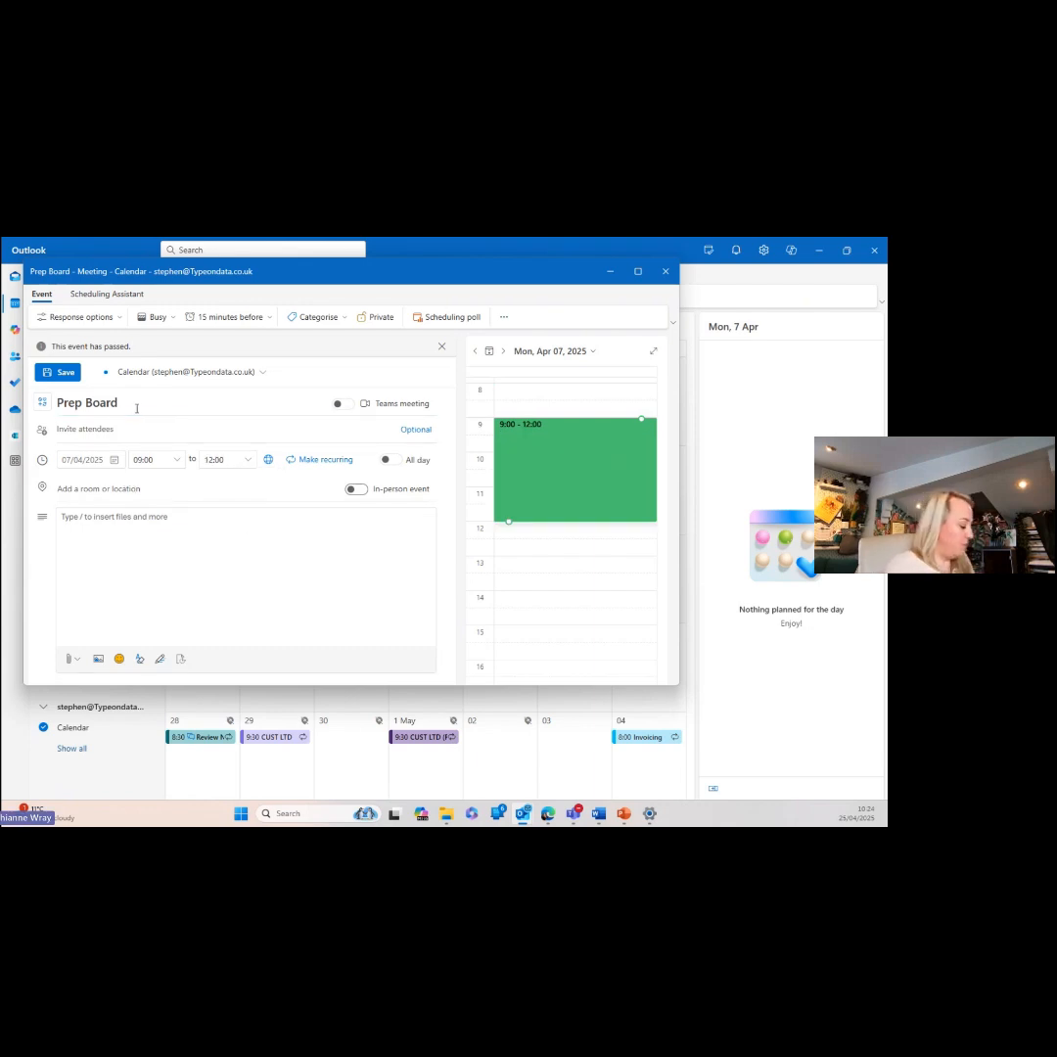
{"action": "type", "text": "Report"}
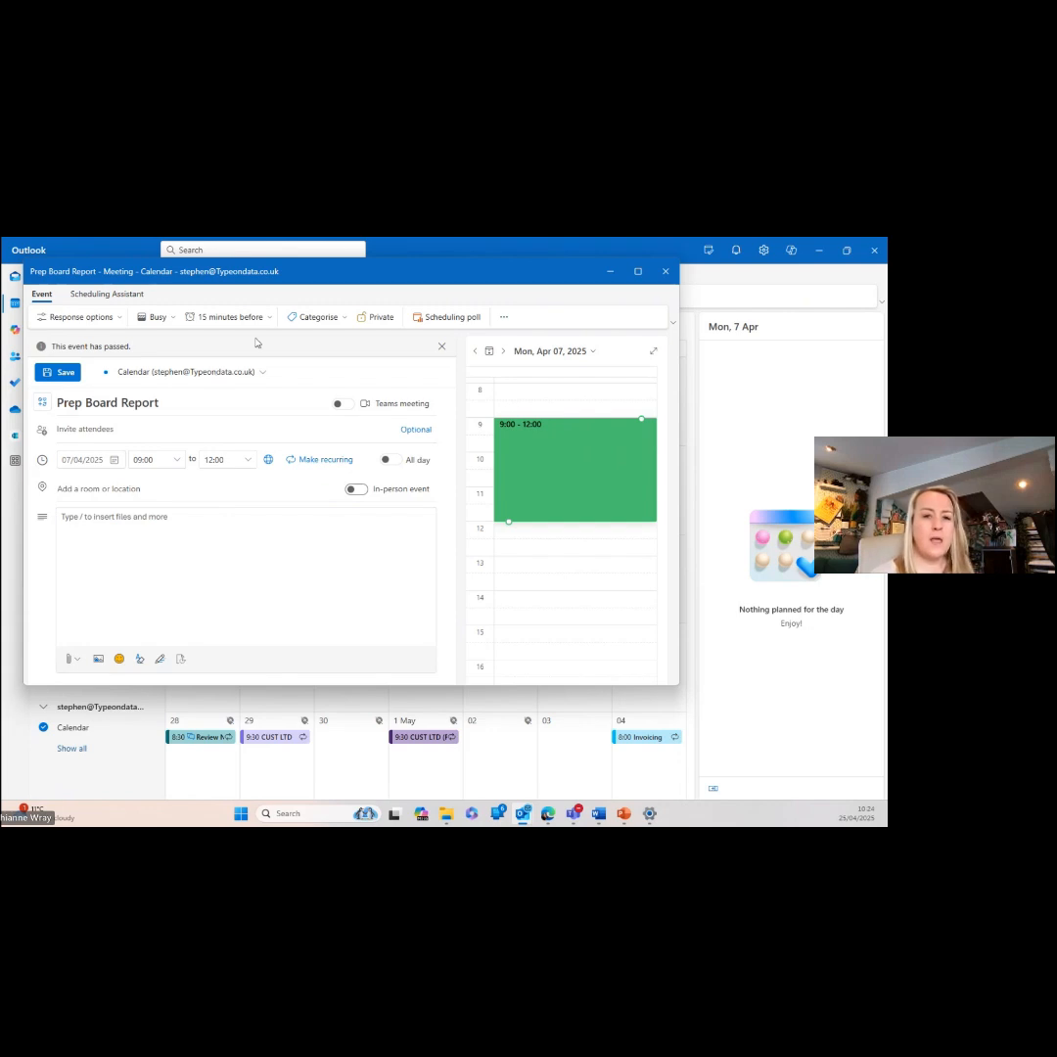
- Create a red category named "Important Task" and apply it to the Prep Board Report event
{"action": "left_click", "coordinate": [315, 316]}
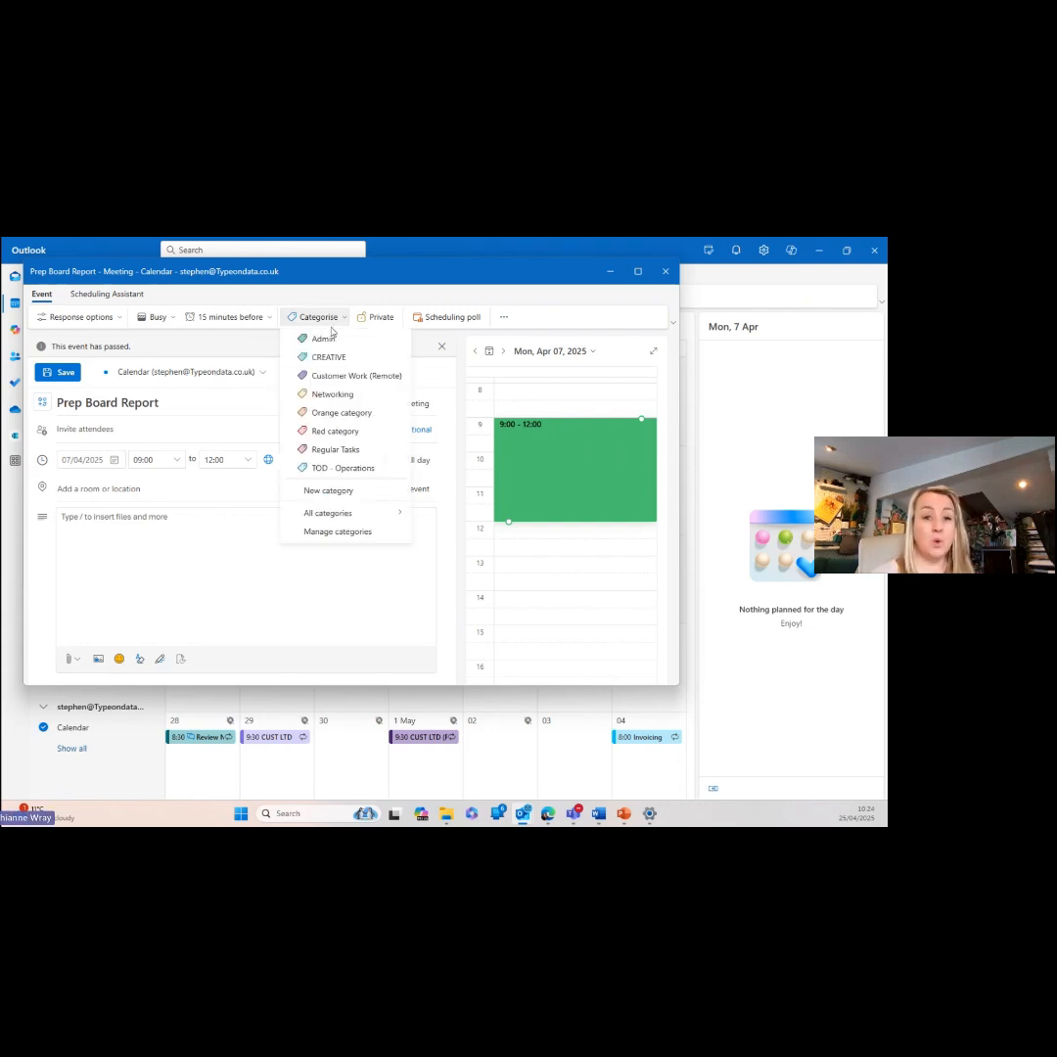
{"action": "left_click", "coordinate": [347, 491]}
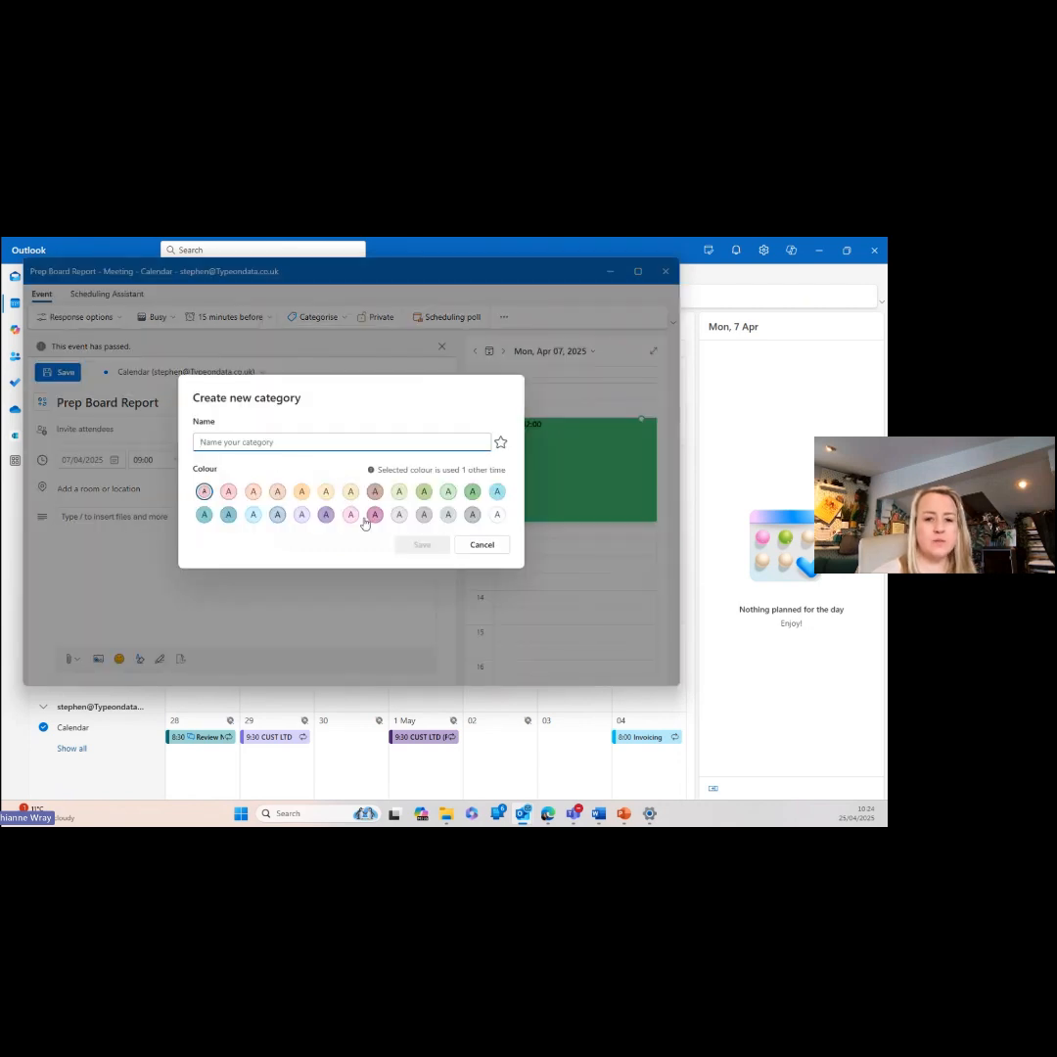
{"action": "left_click", "coordinate": [228, 491]}
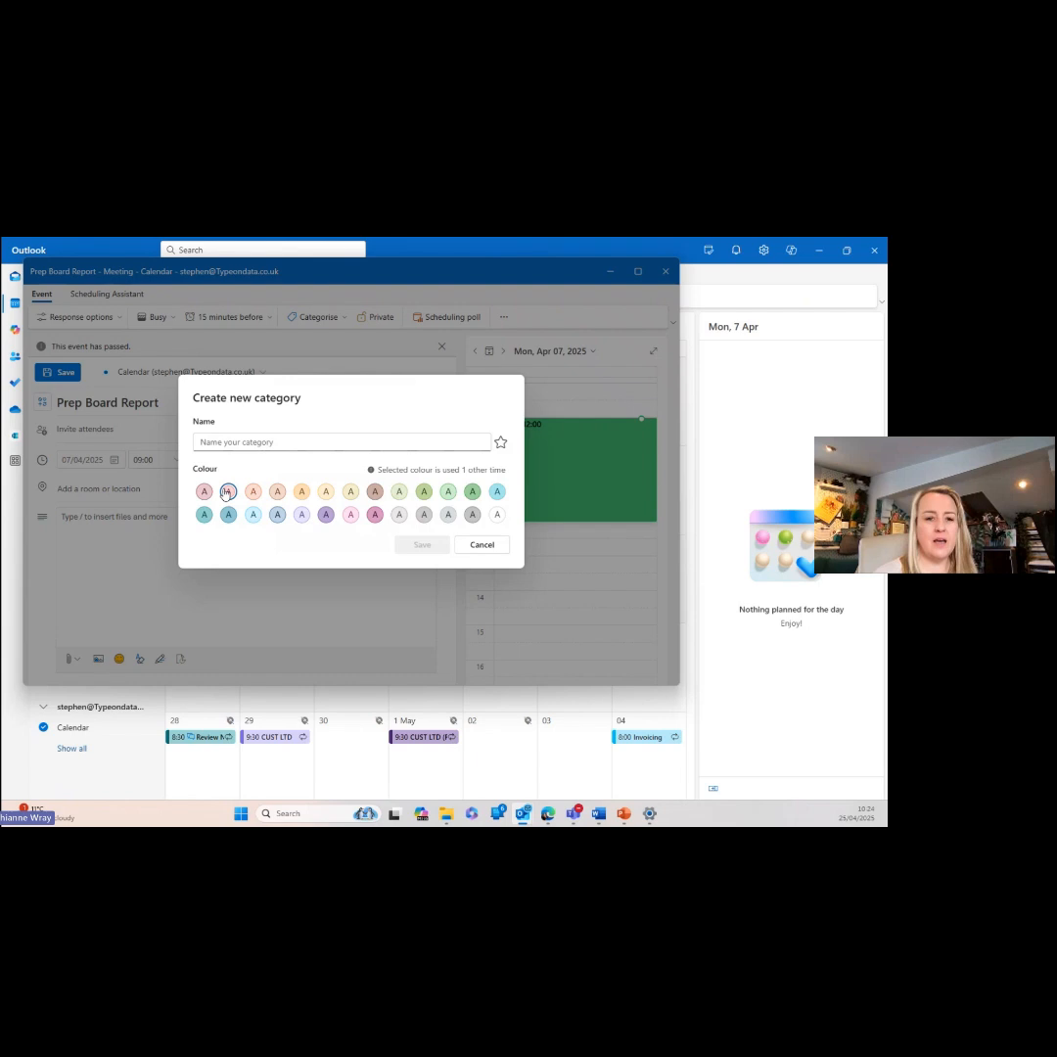
{"action": "left_click", "coordinate": [266, 441]}
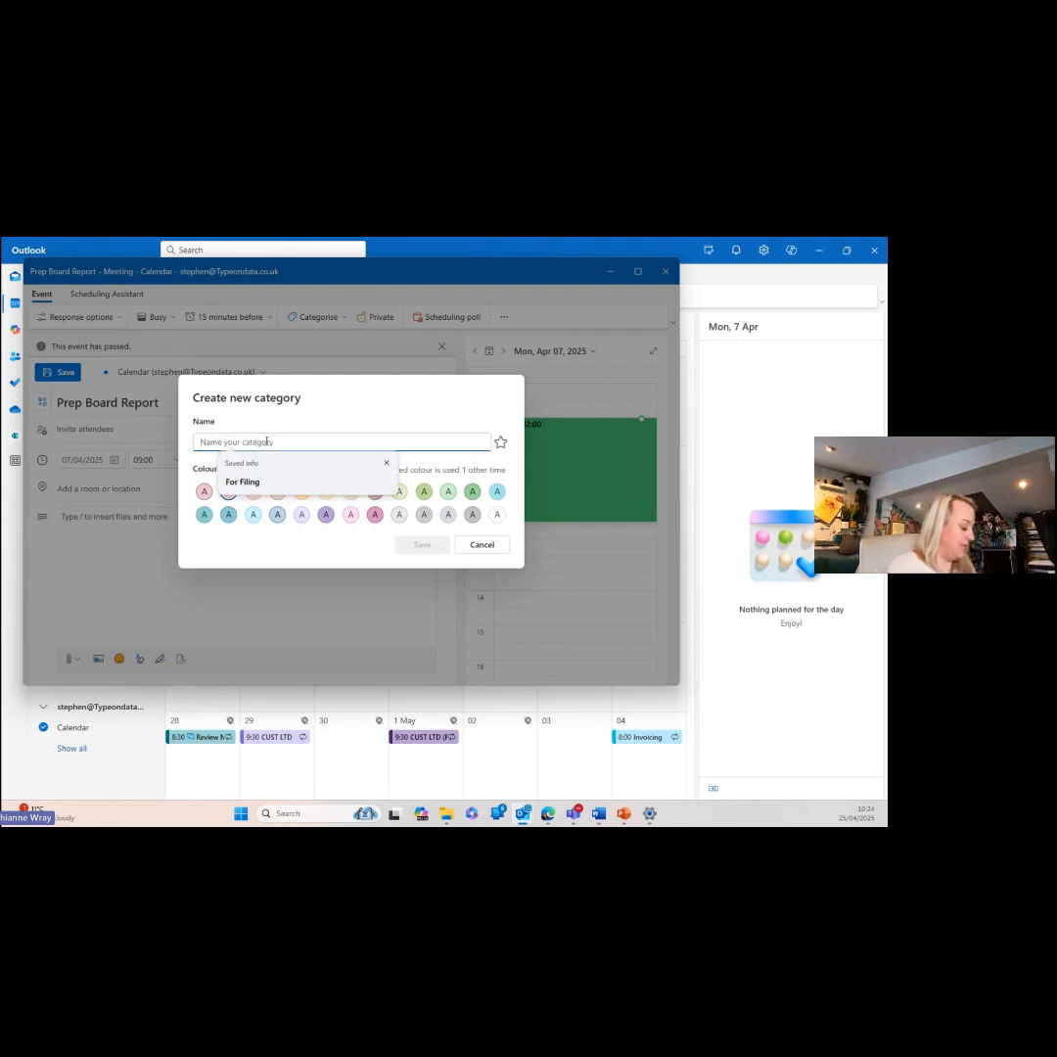
{"action": "type", "text": "Important Task"}
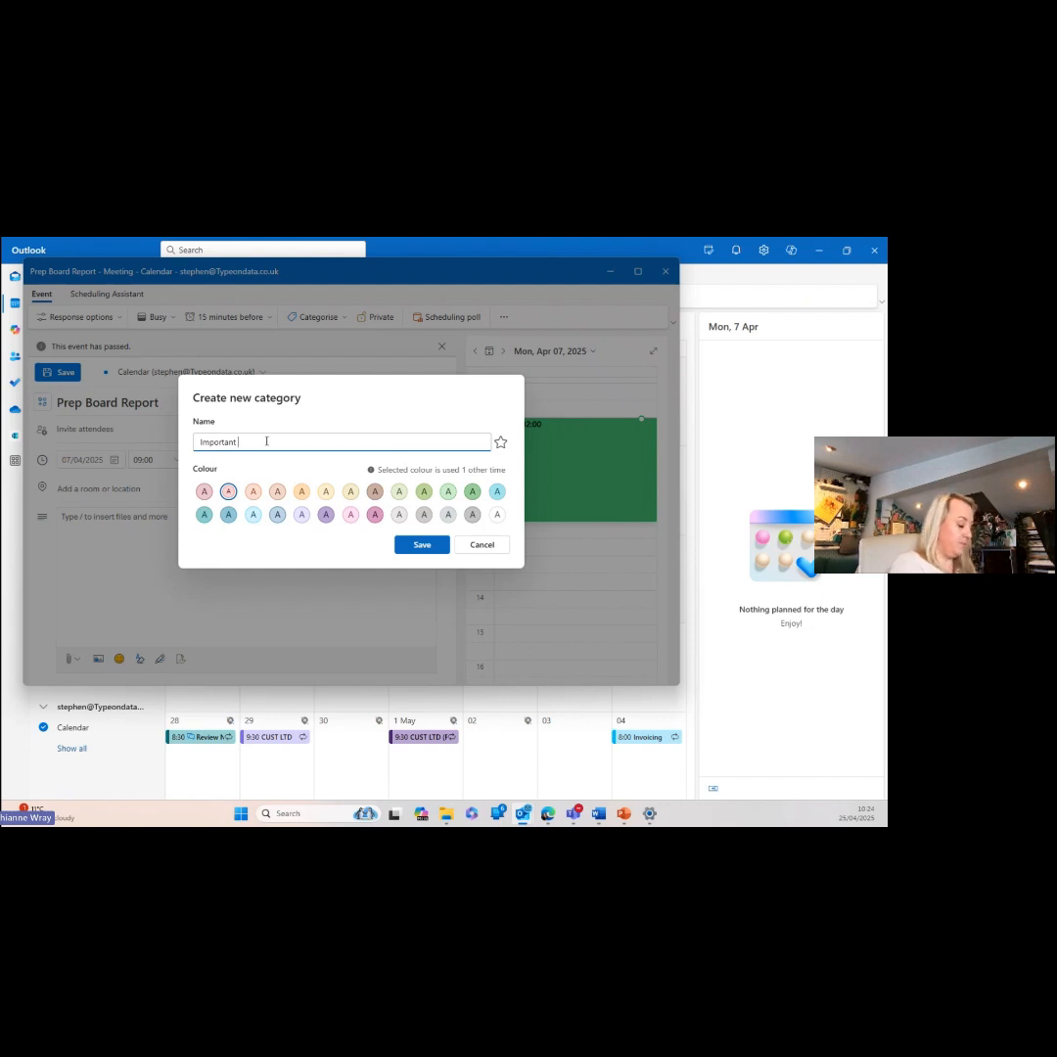
{"action": "left_click", "coordinate": [423, 545]}
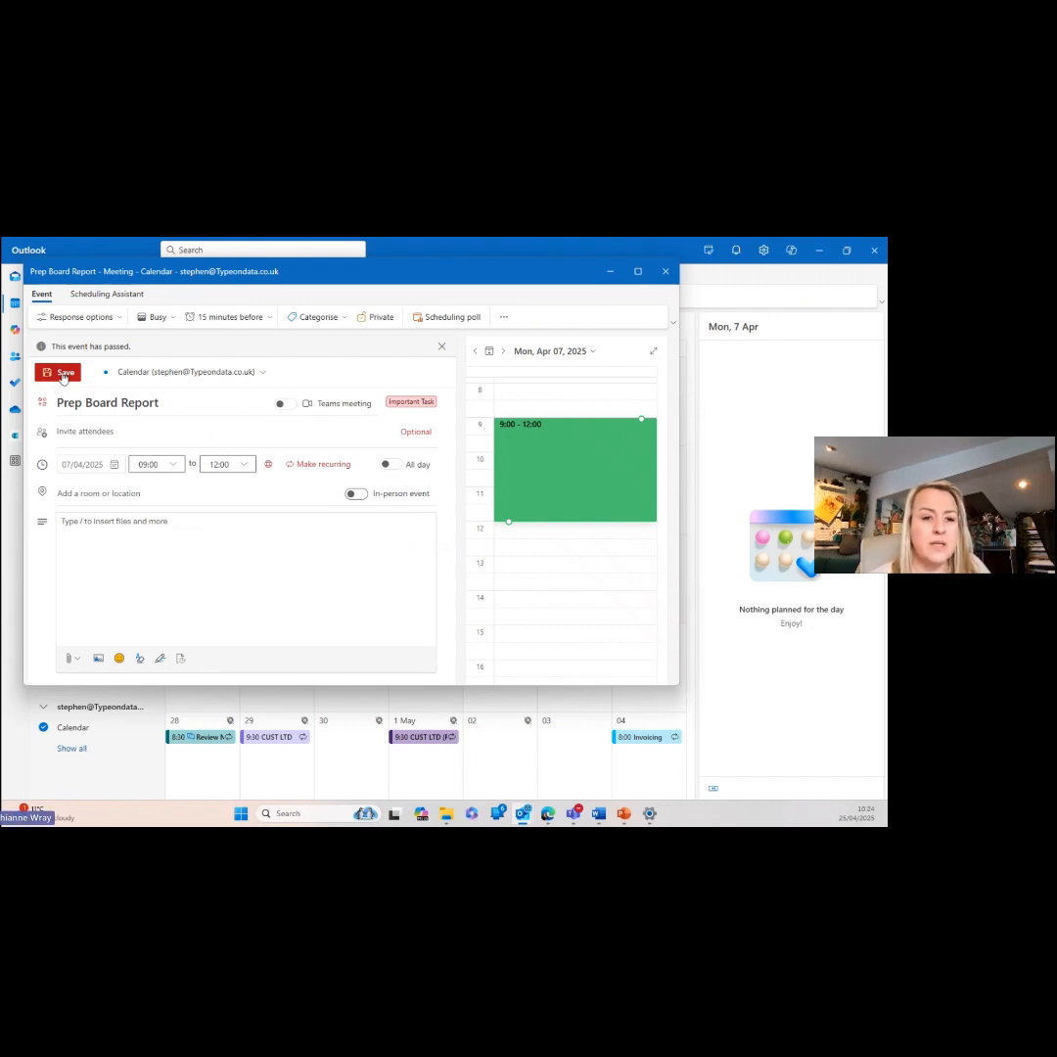
- Make the Prep Board Report event repeat every month on day 7 and save the event
{"action": "left_click", "coordinate": [318, 464]}
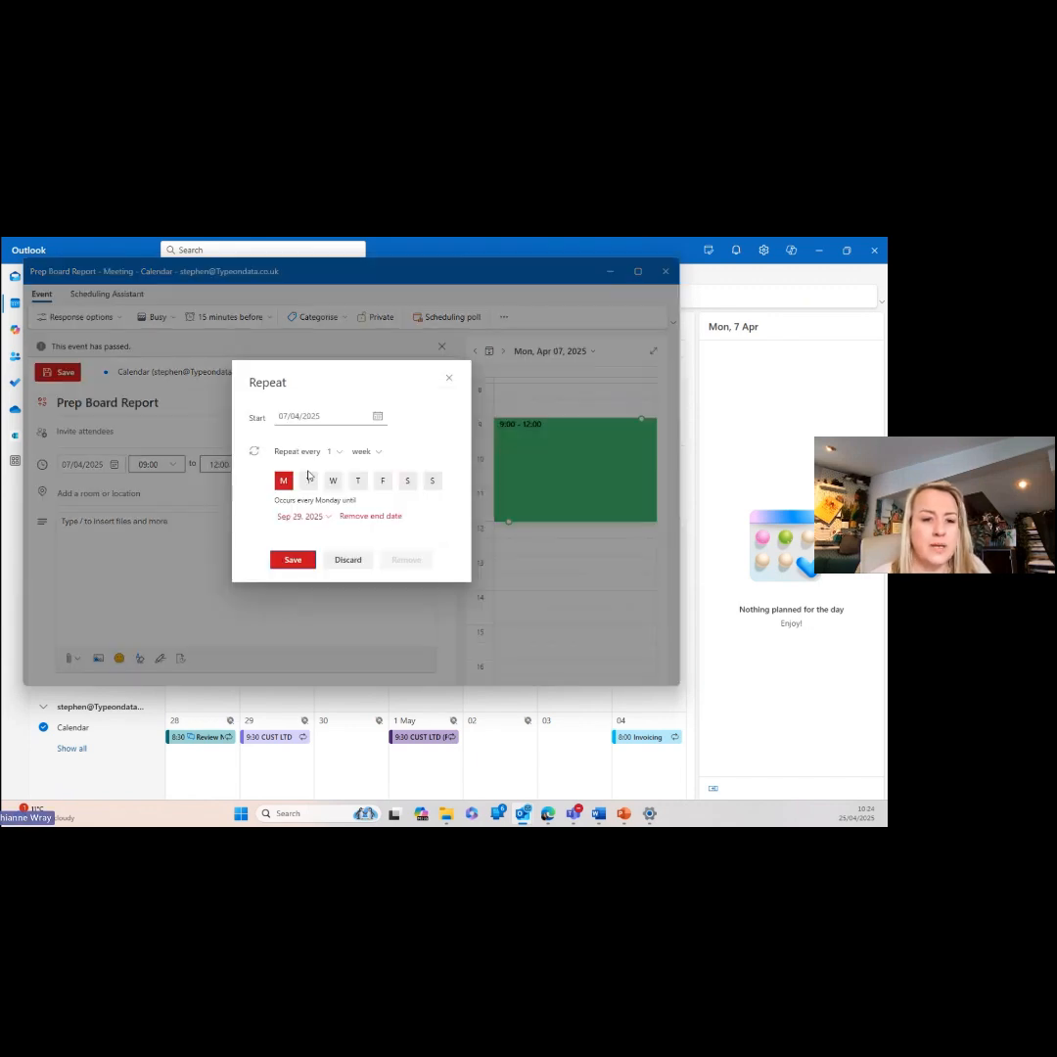
{"action": "left_click", "coordinate": [363, 451]}
{"action": "left_click", "coordinate": [358, 486]}
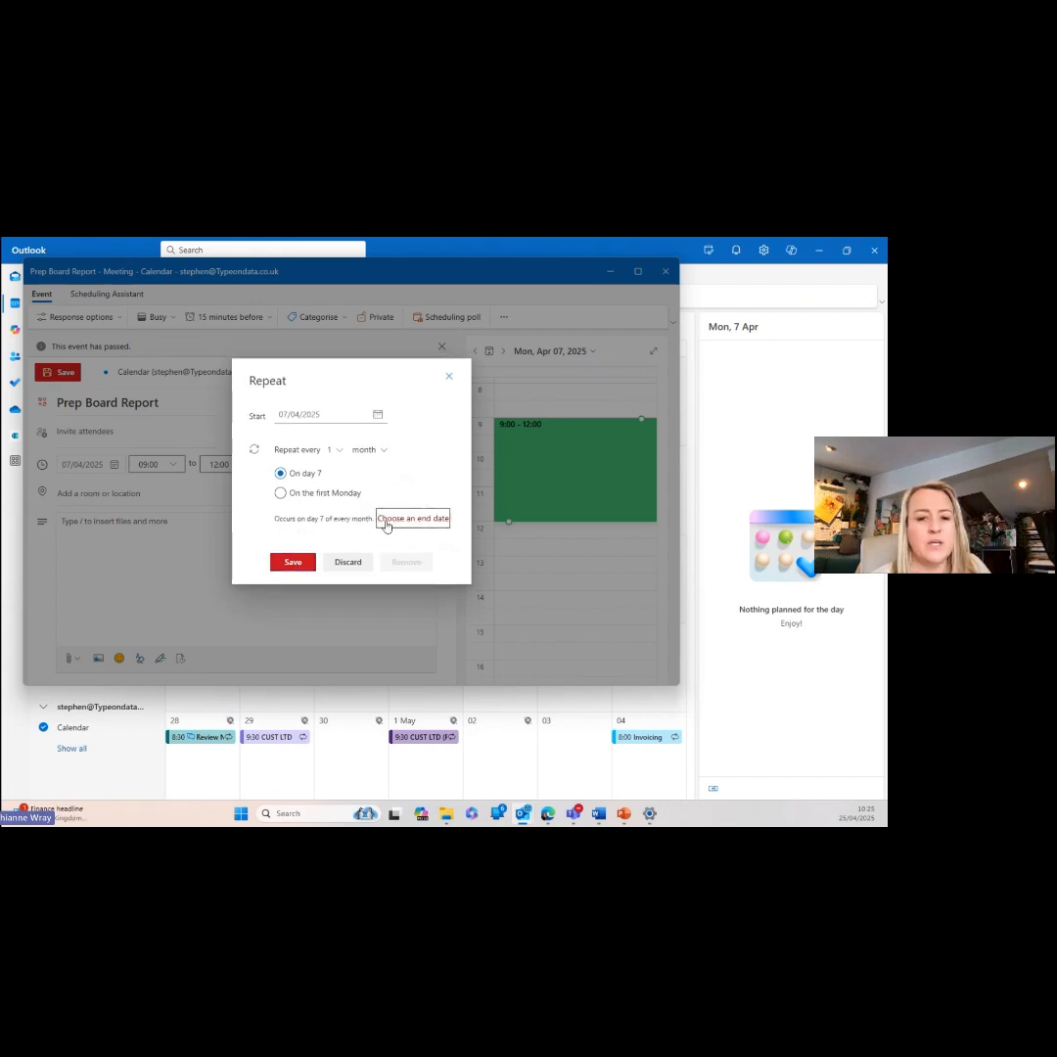
{"action": "left_click", "coordinate": [293, 567]}
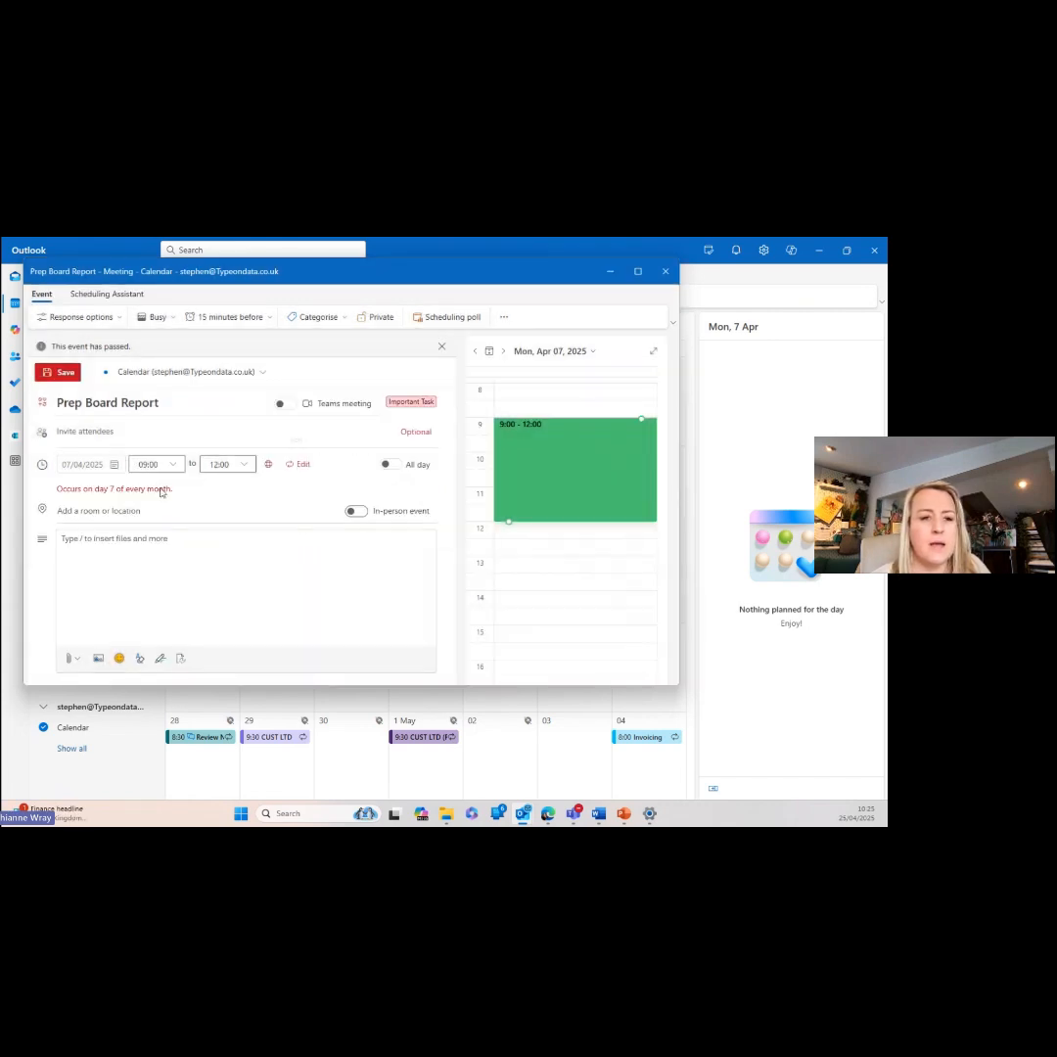
{"action": "left_click", "coordinate": [67, 377]}
{"action": "left_click", "coordinate": [260, 606]}
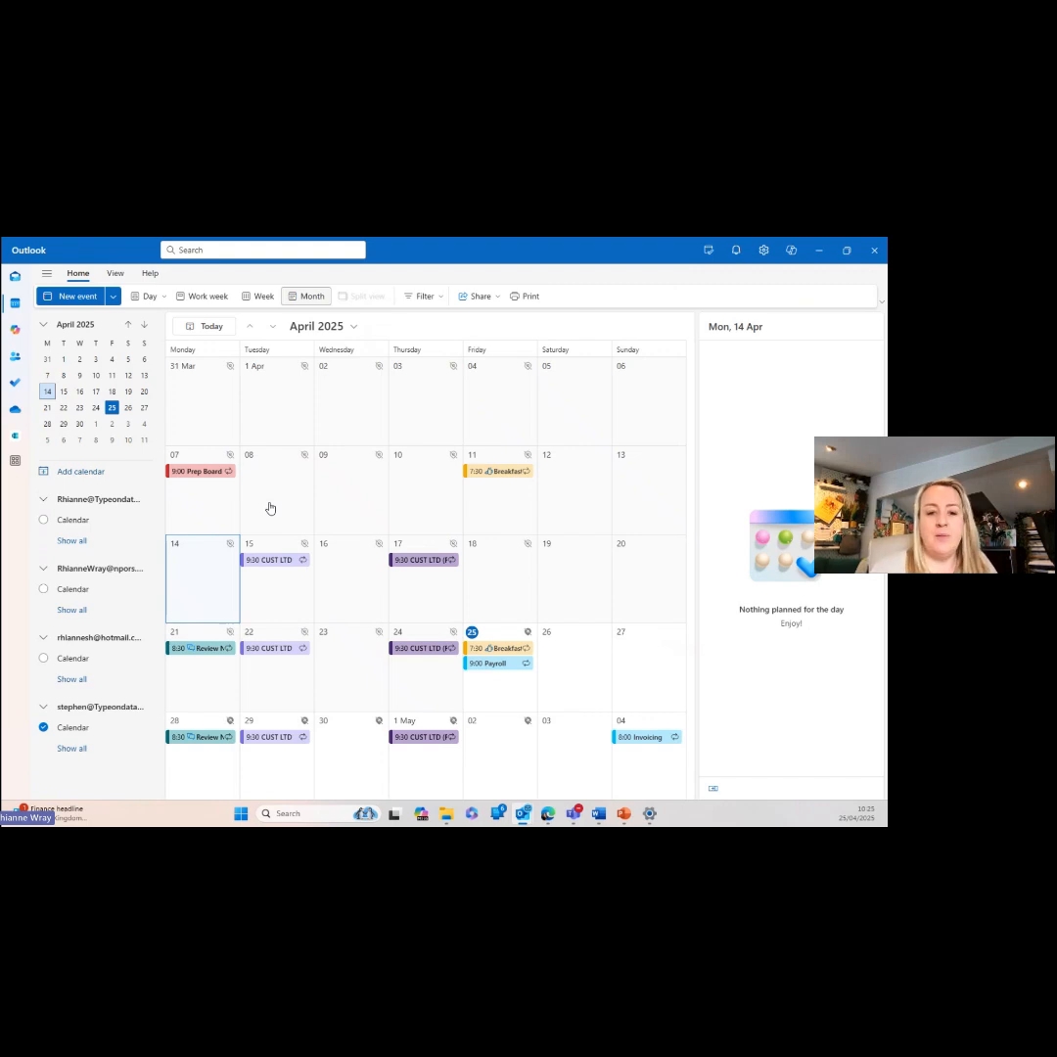
- Go through the calendar month by month from May to August 2025 to check where Prep Board Report falls
{"action": "left_click", "coordinate": [273, 333]}
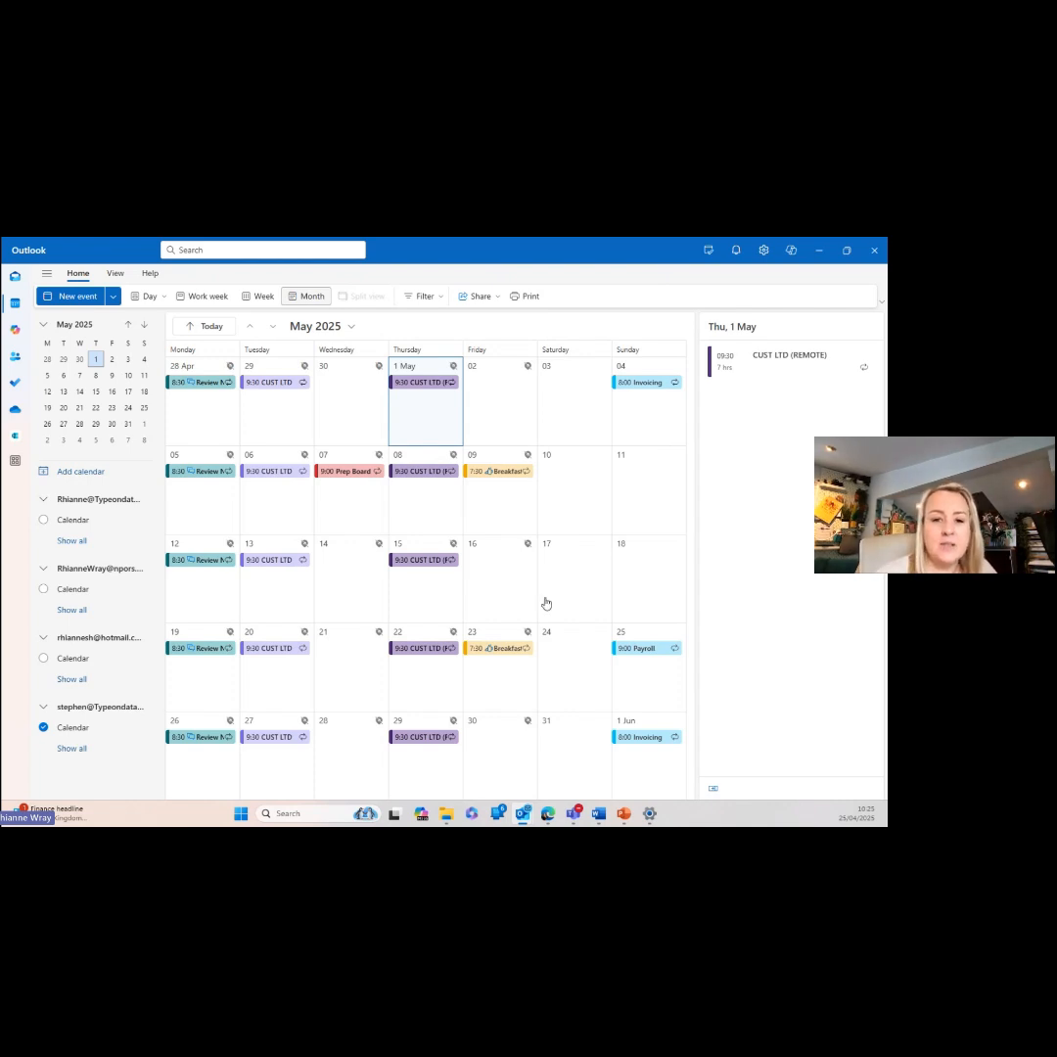
{"action": "left_click", "coordinate": [271, 327]}
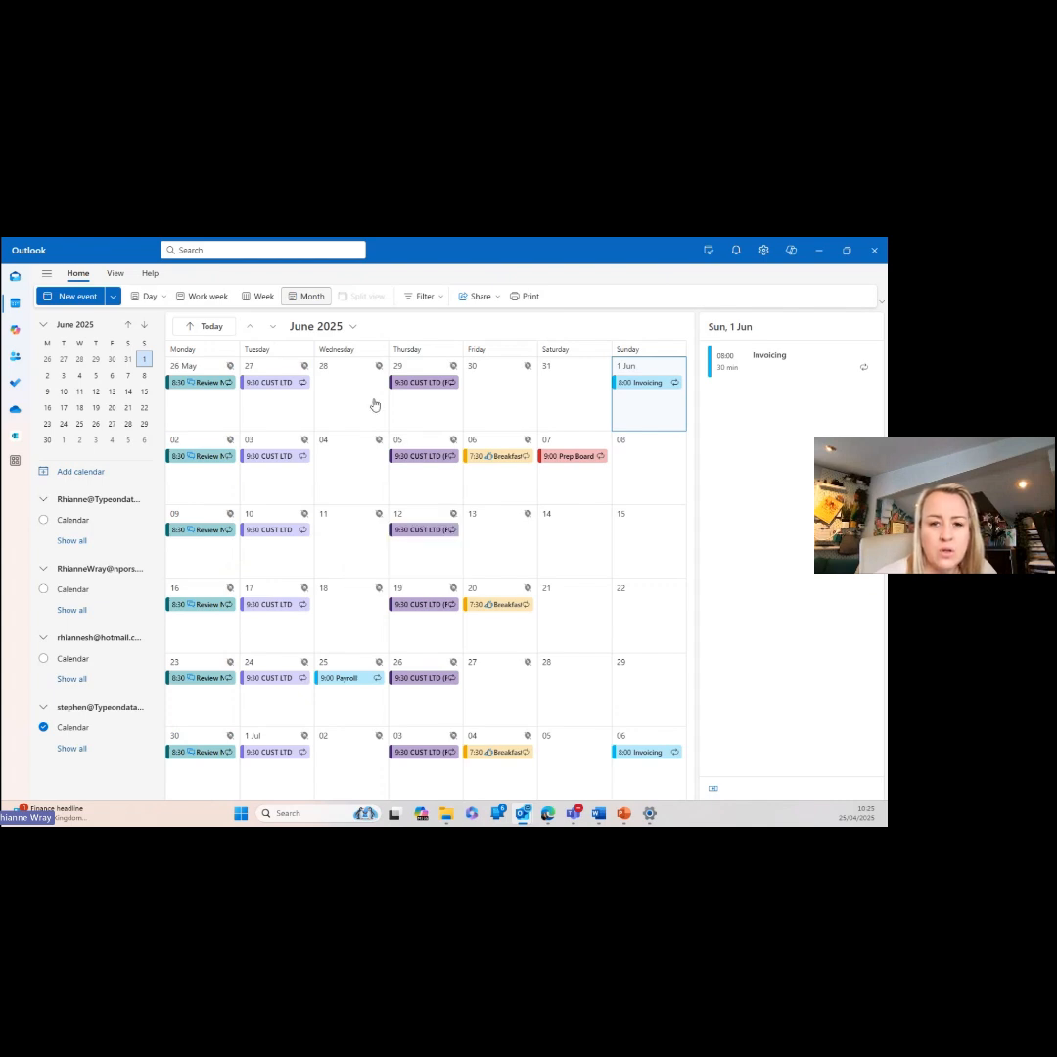
{"action": "left_click", "coordinate": [276, 327]}
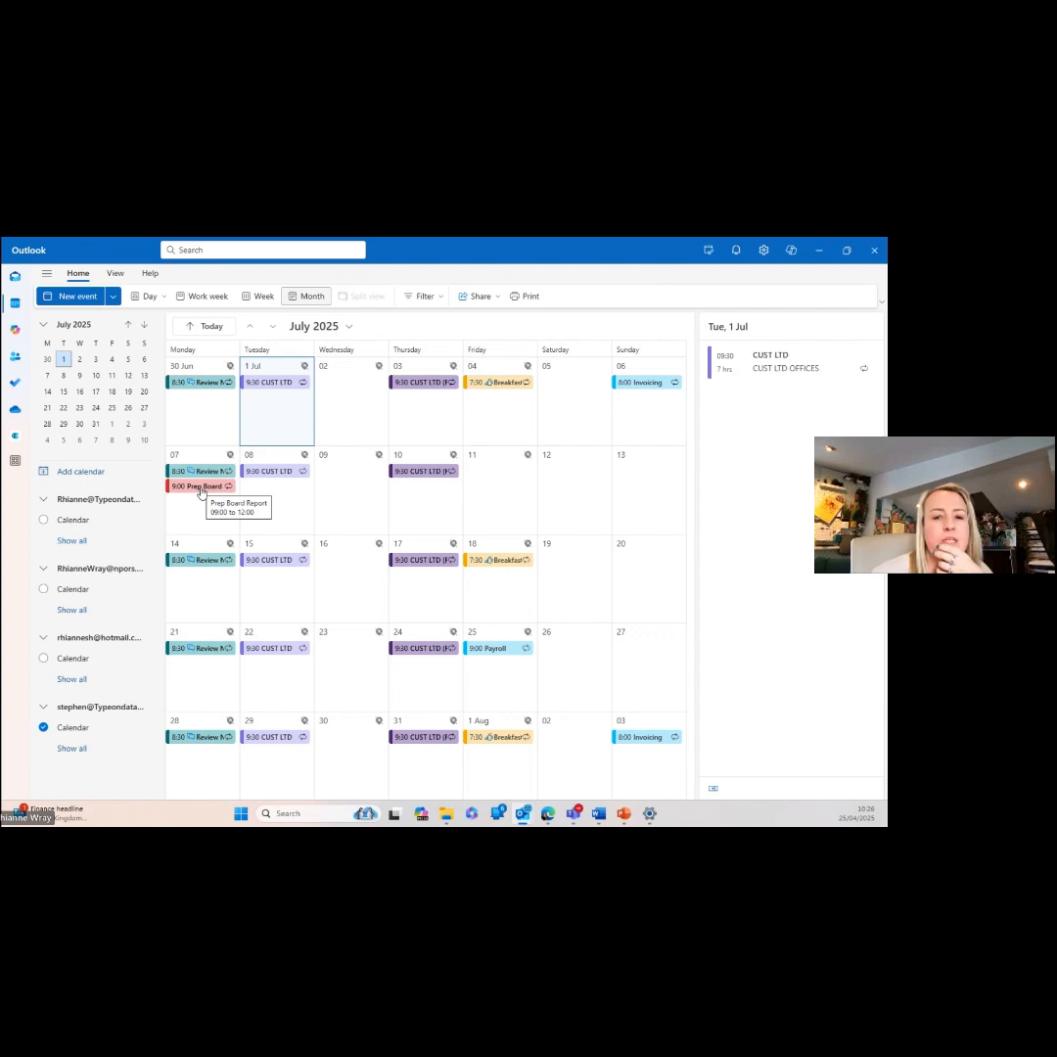
{"action": "left_click", "coordinate": [273, 326]}
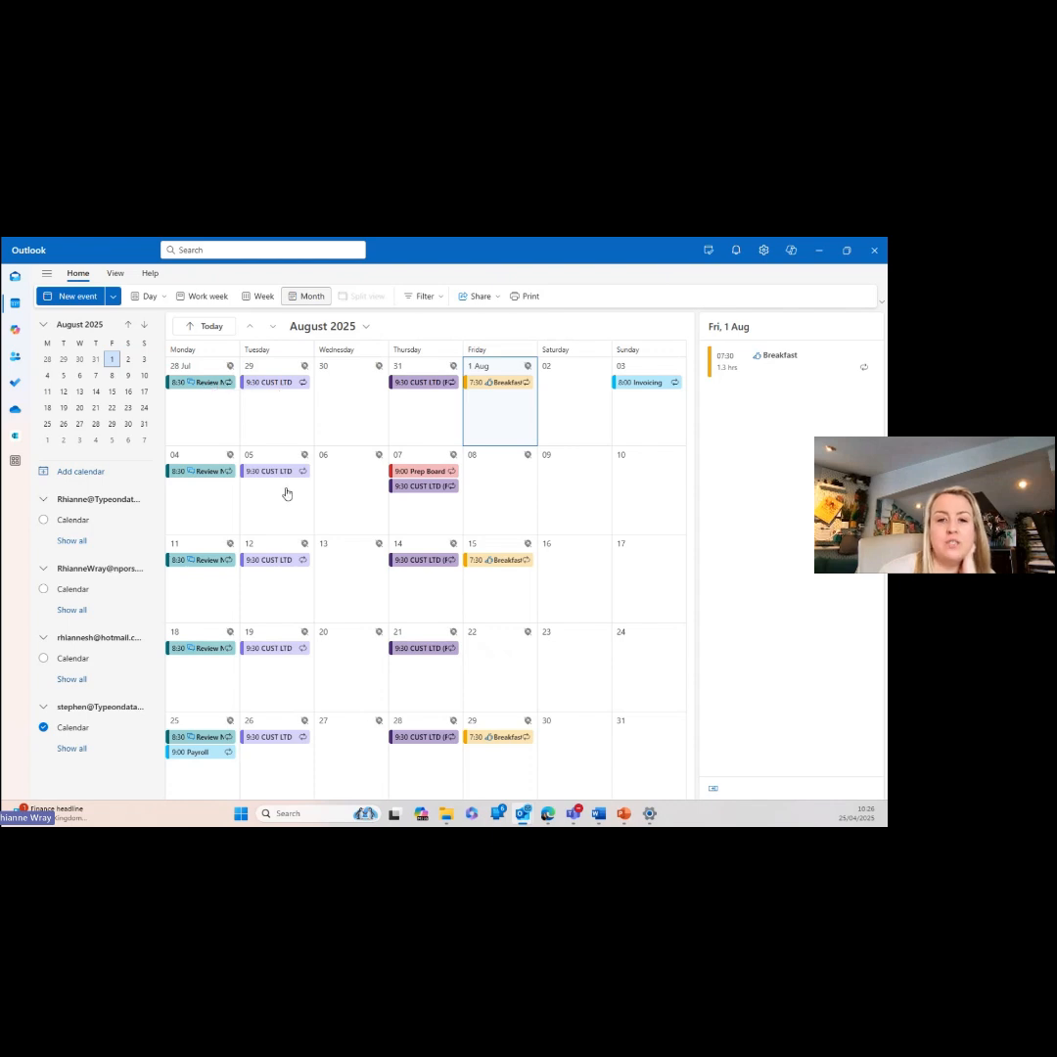
- Move only the 7 August occurrence of Prep Board Report to Wednesday 6 August 2025 and save it
{"action": "left_click", "coordinate": [418, 472]}
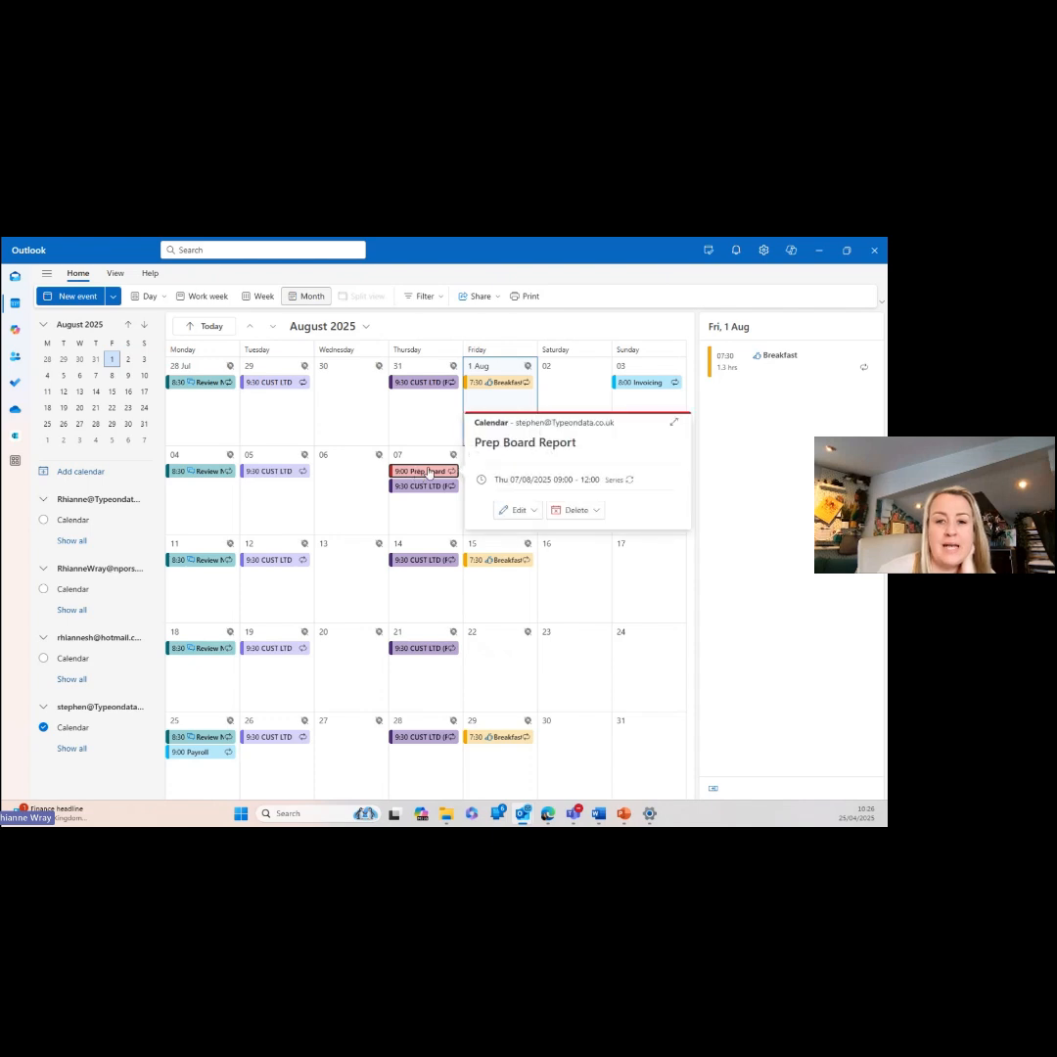
{"action": "left_click", "coordinate": [517, 510]}
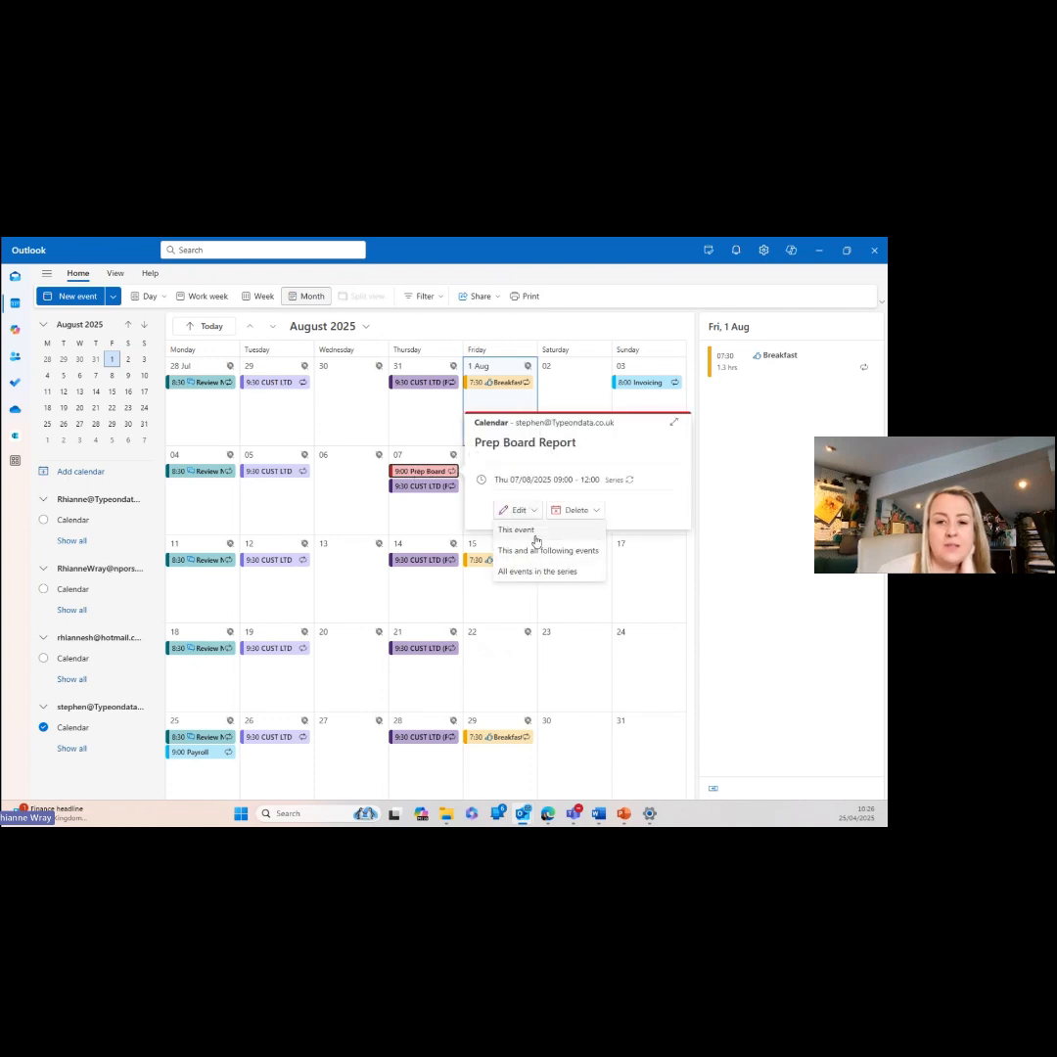
{"action": "left_click", "coordinate": [535, 540]}
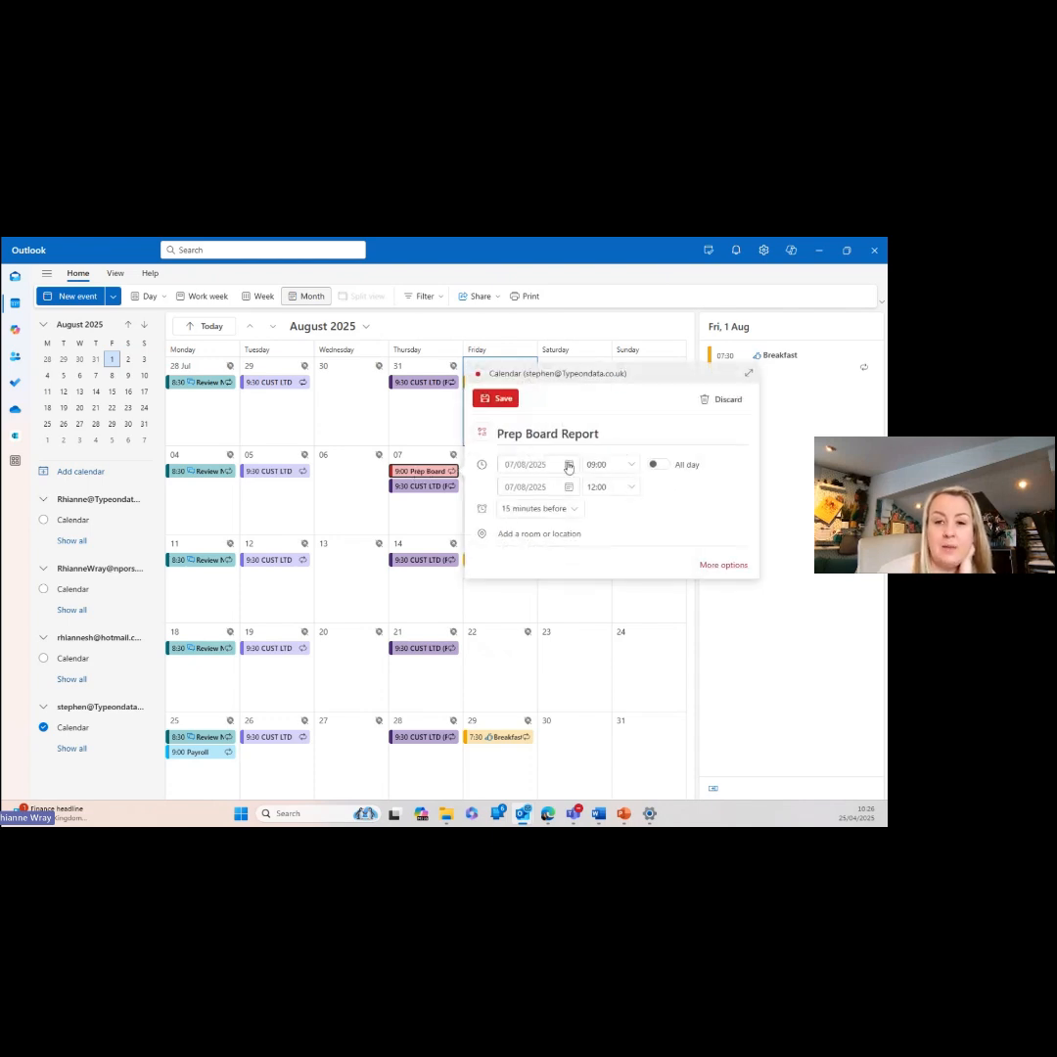
{"action": "left_click", "coordinate": [573, 467]}
{"action": "left_click", "coordinate": [544, 536]}
{"action": "left_click", "coordinate": [496, 400]}
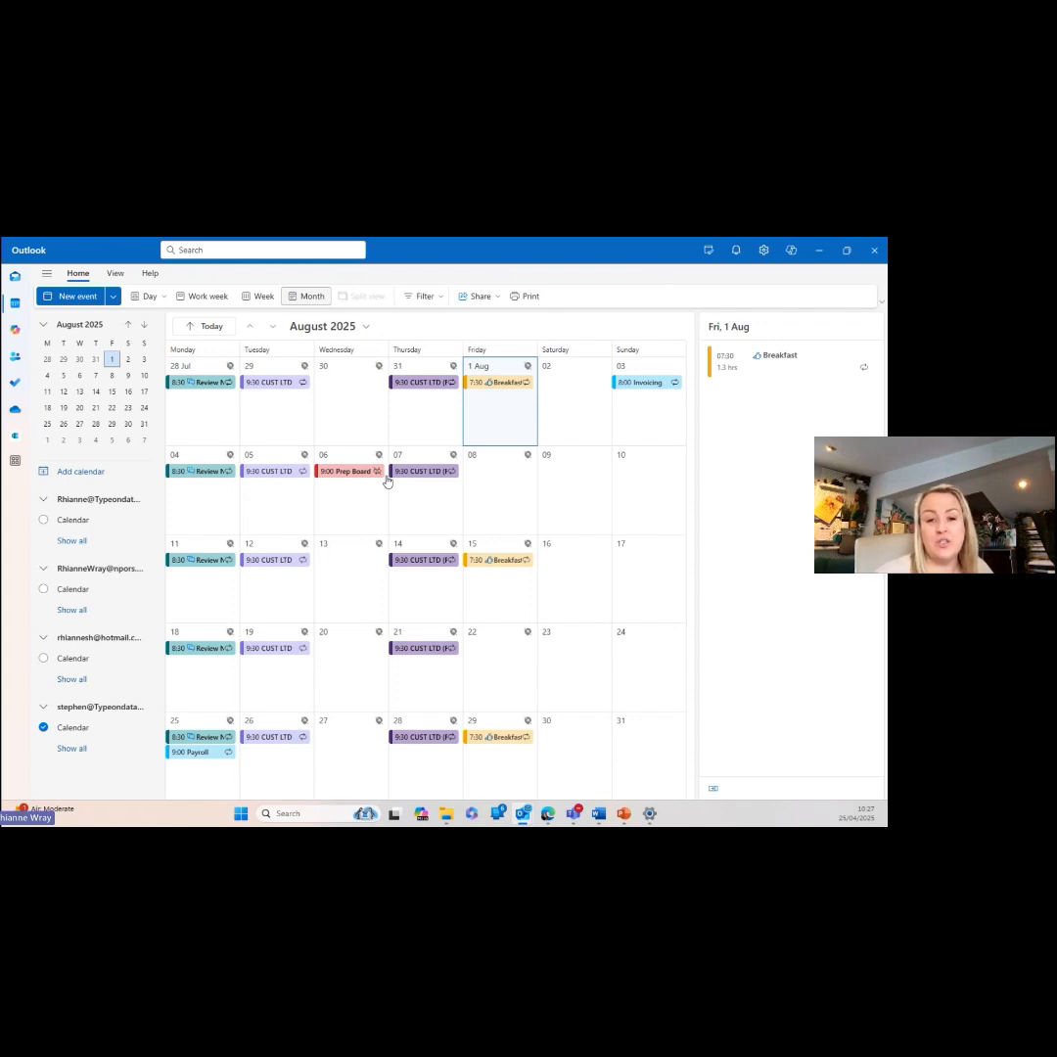
- Move only the August occurrence of Prep Board Report to Friday 8 August 2025 and save it
{"action": "left_click", "coordinate": [346, 471]}
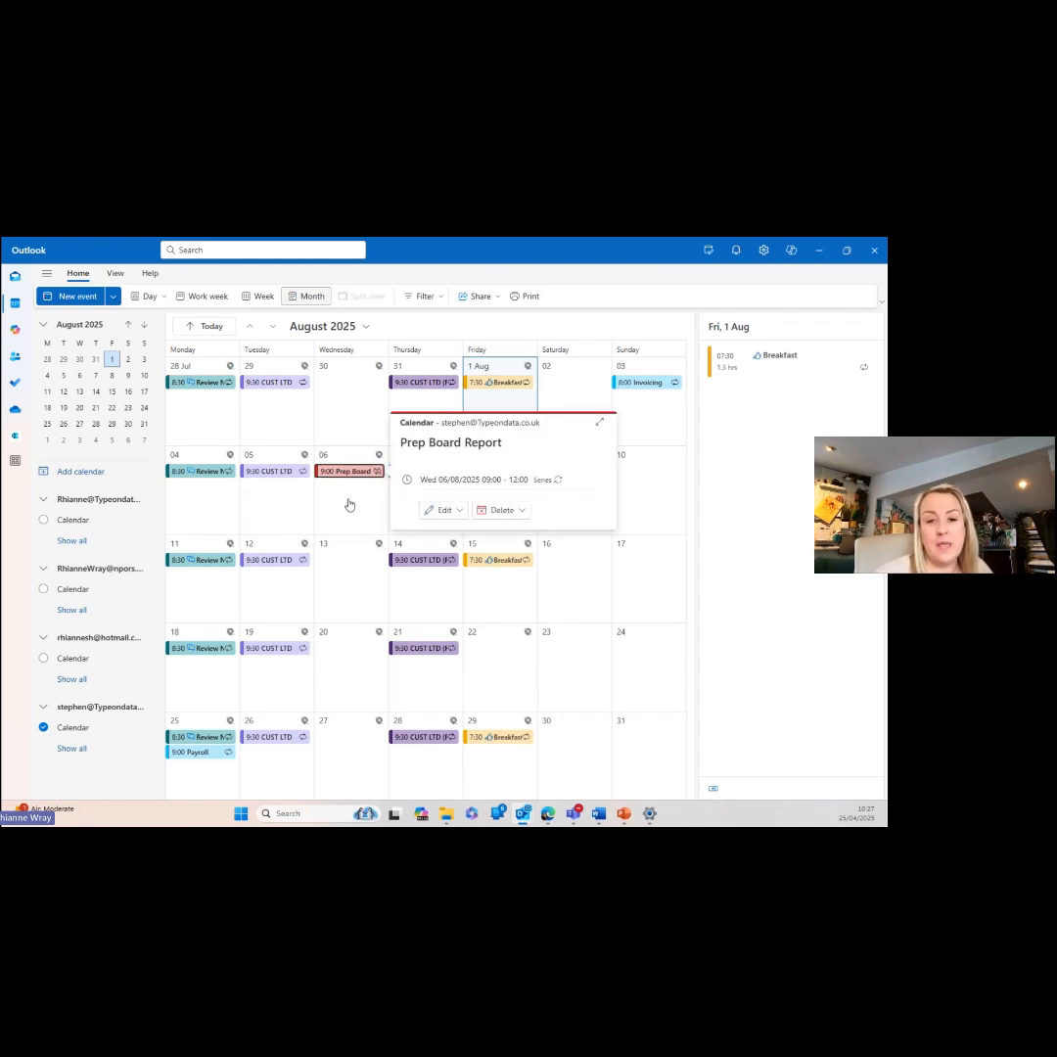
{"action": "left_click", "coordinate": [461, 511]}
{"action": "left_click", "coordinate": [455, 538]}
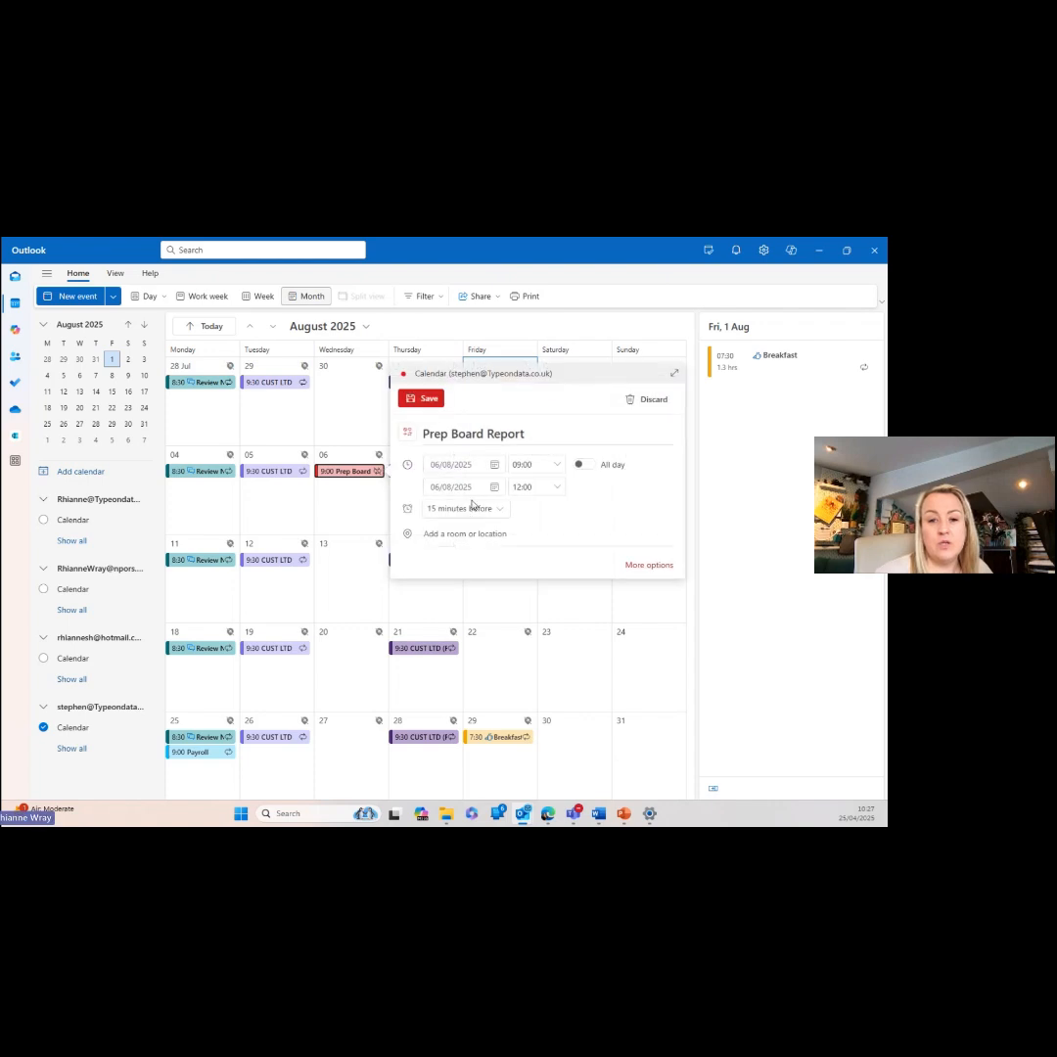
{"action": "left_click", "coordinate": [493, 464]}
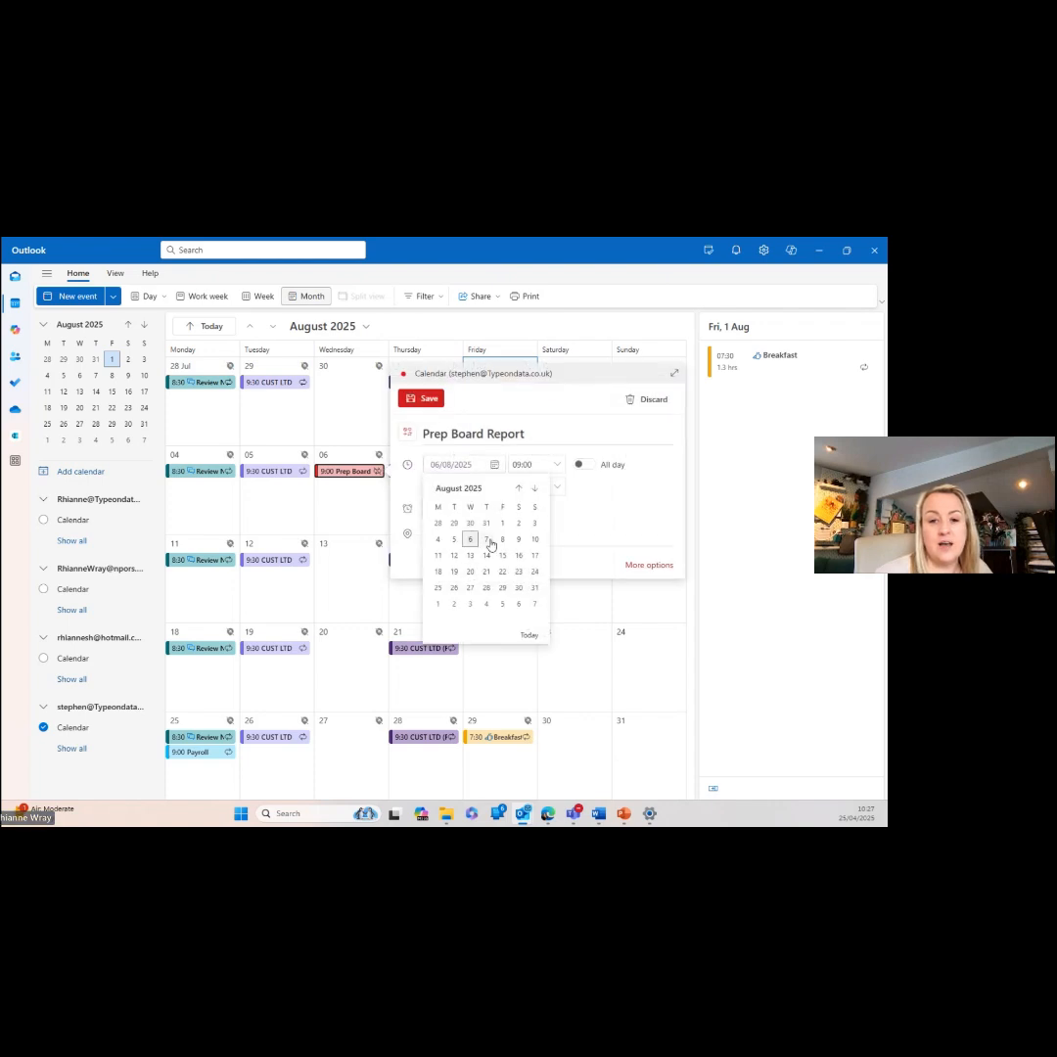
{"action": "left_click", "coordinate": [503, 540]}
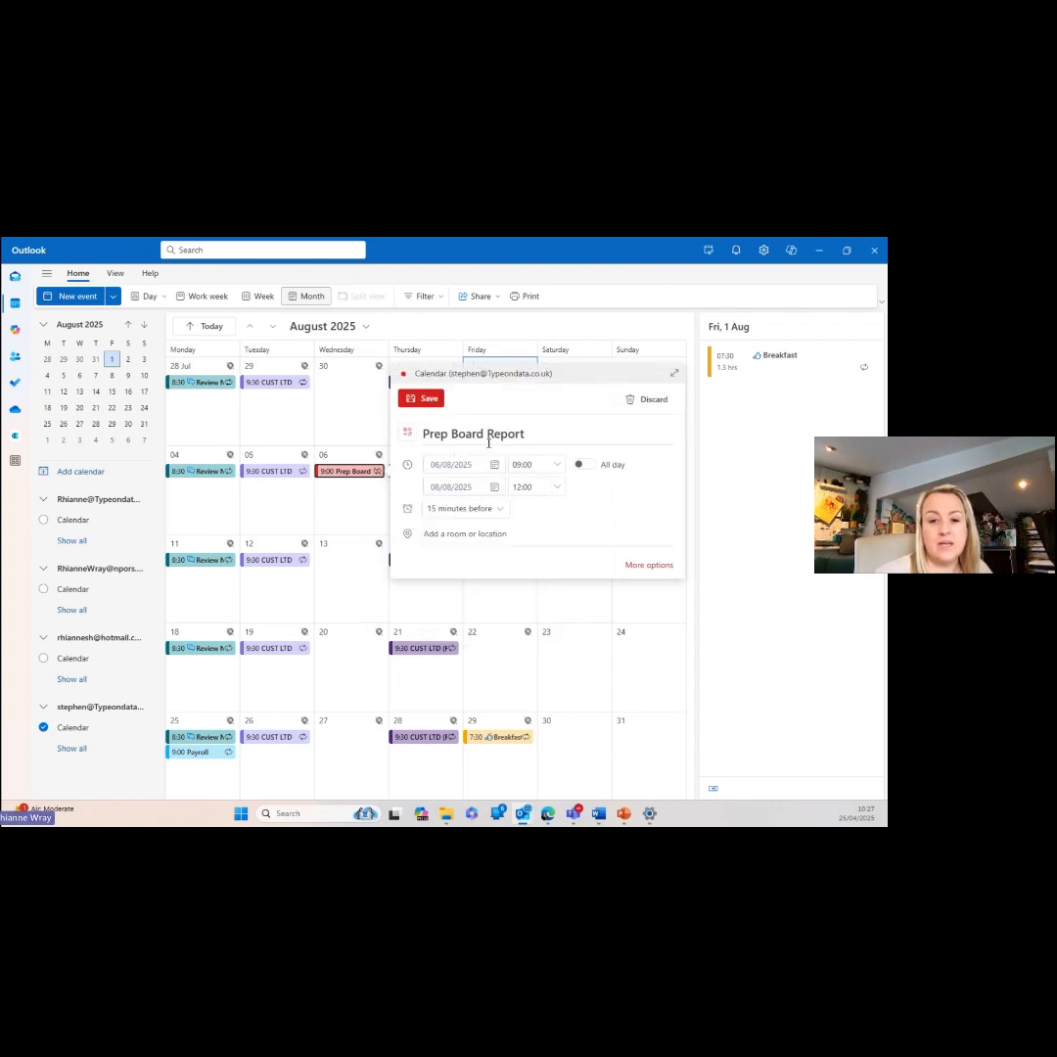
{"action": "left_click", "coordinate": [423, 398]}
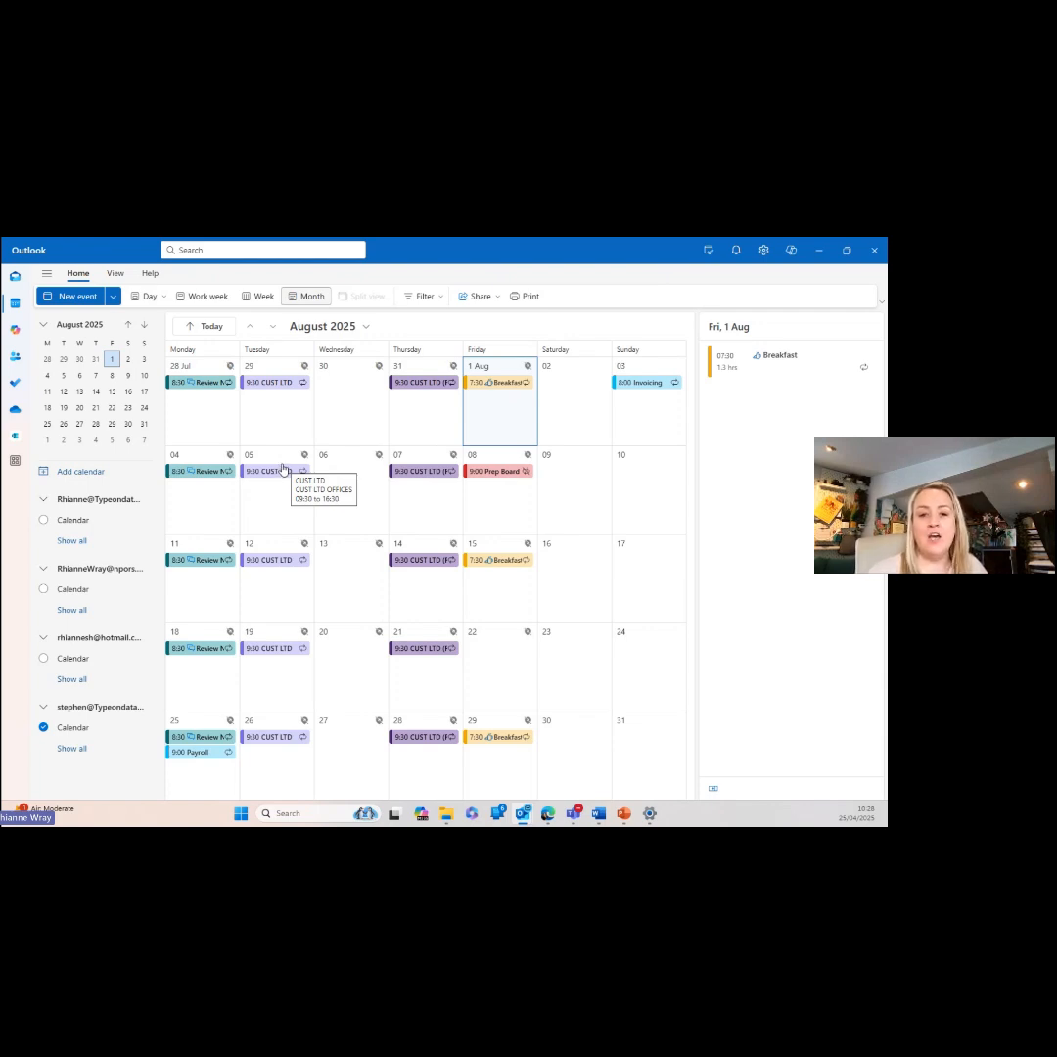
- Review the first half of August 2025, including Friday 8 August and the hours of the CUST LTD event on Tuesday 5 August
{"action": "left_click", "coordinate": [434, 473]}
{"action": "left_click", "coordinate": [470, 550]}
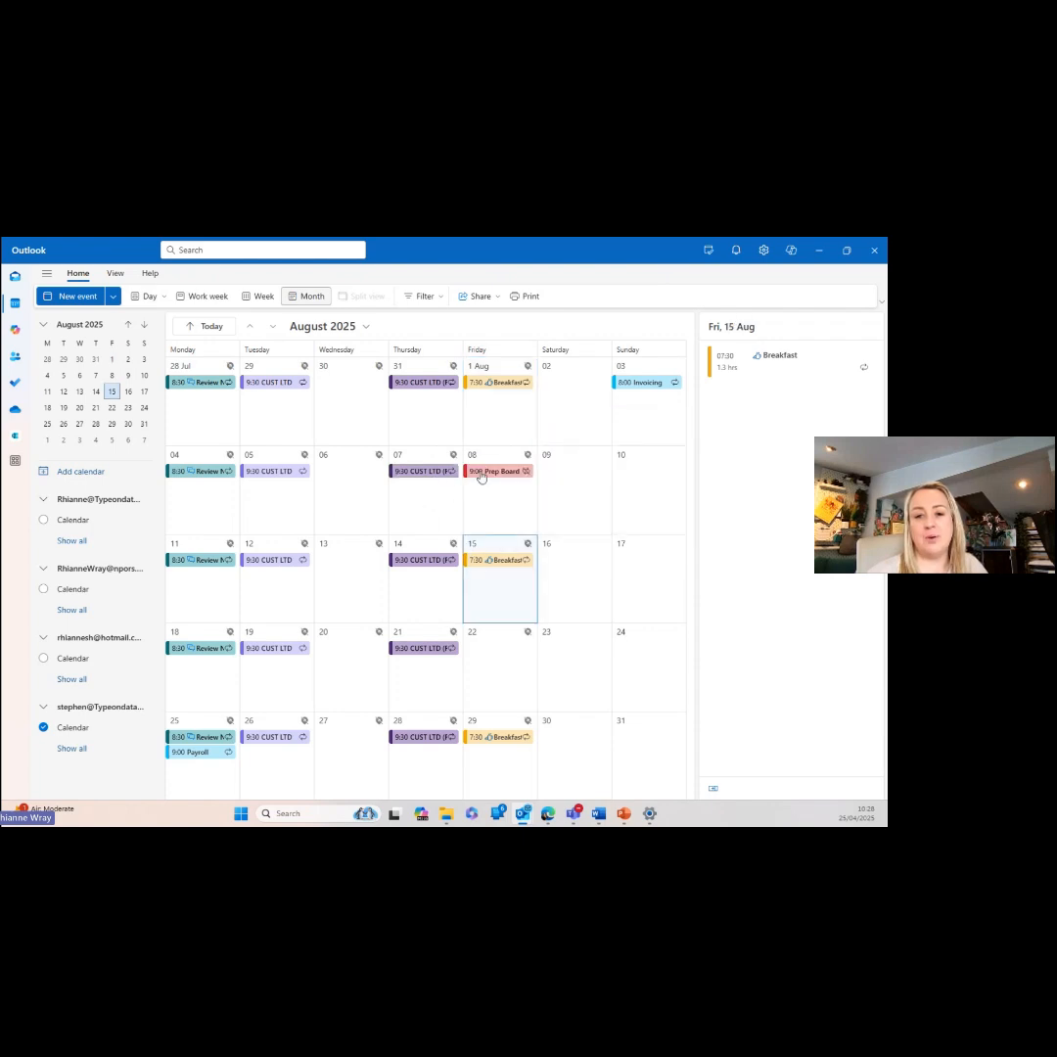
{"action": "left_click", "coordinate": [474, 509]}
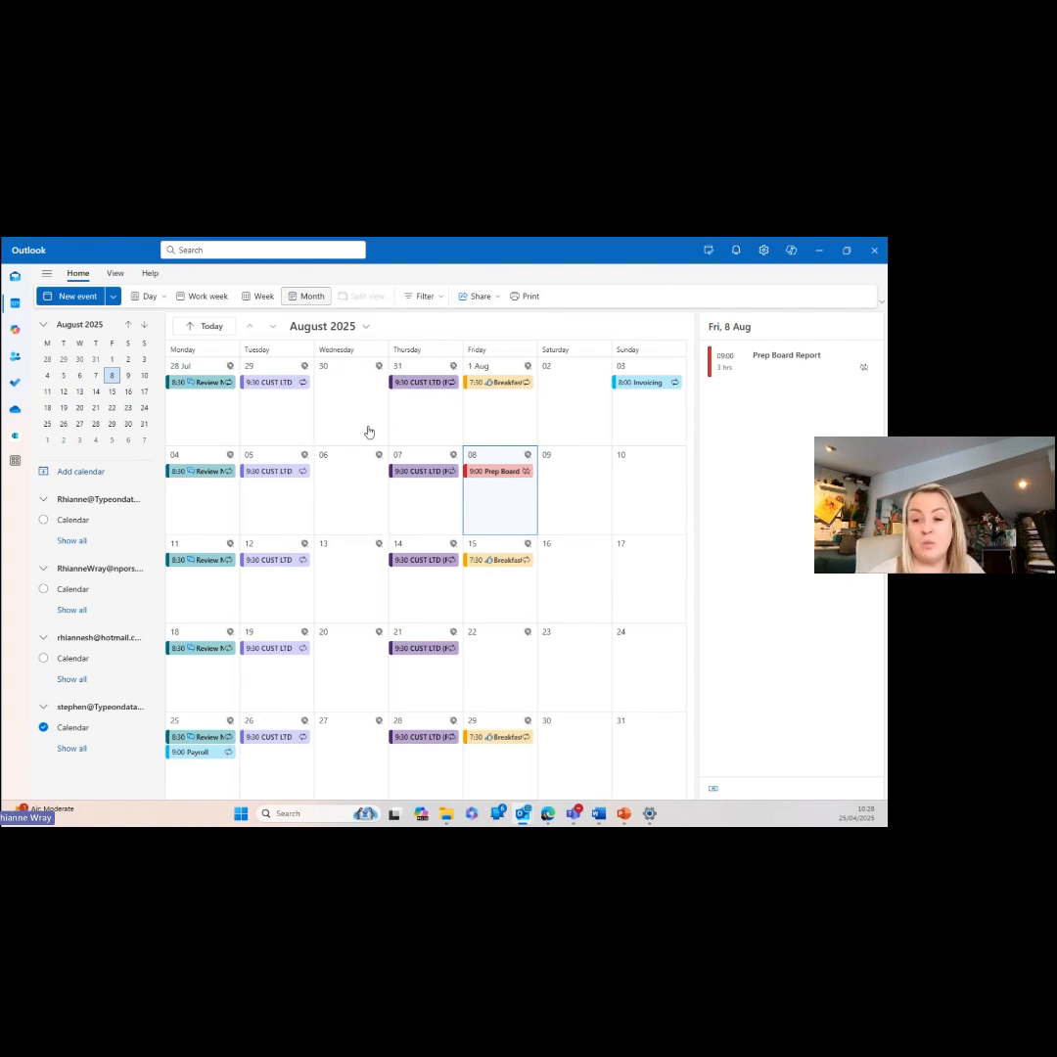
{"action": "left_click", "coordinate": [280, 473]}
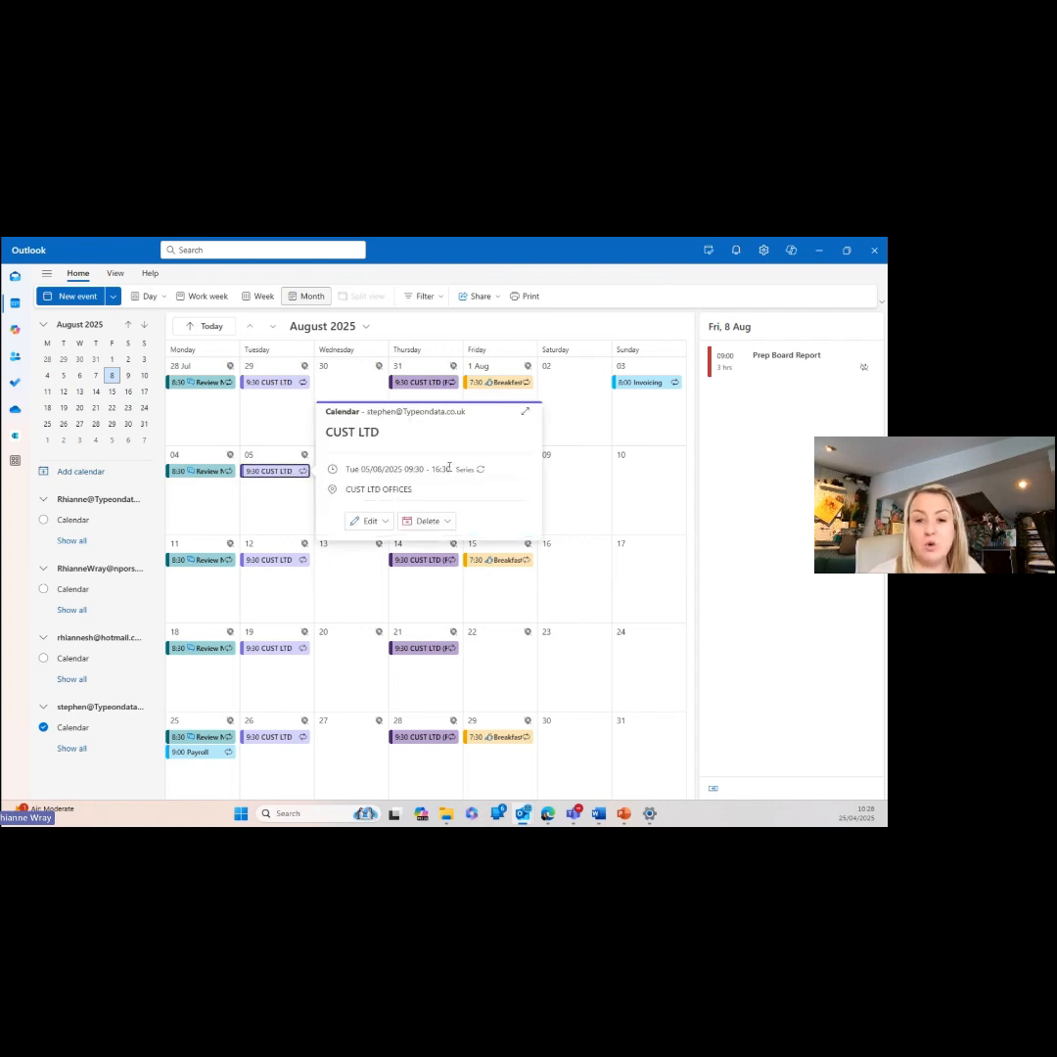
{"action": "left_click_drag", "start_coordinate": [449, 468], "coordinate": [405, 472]}
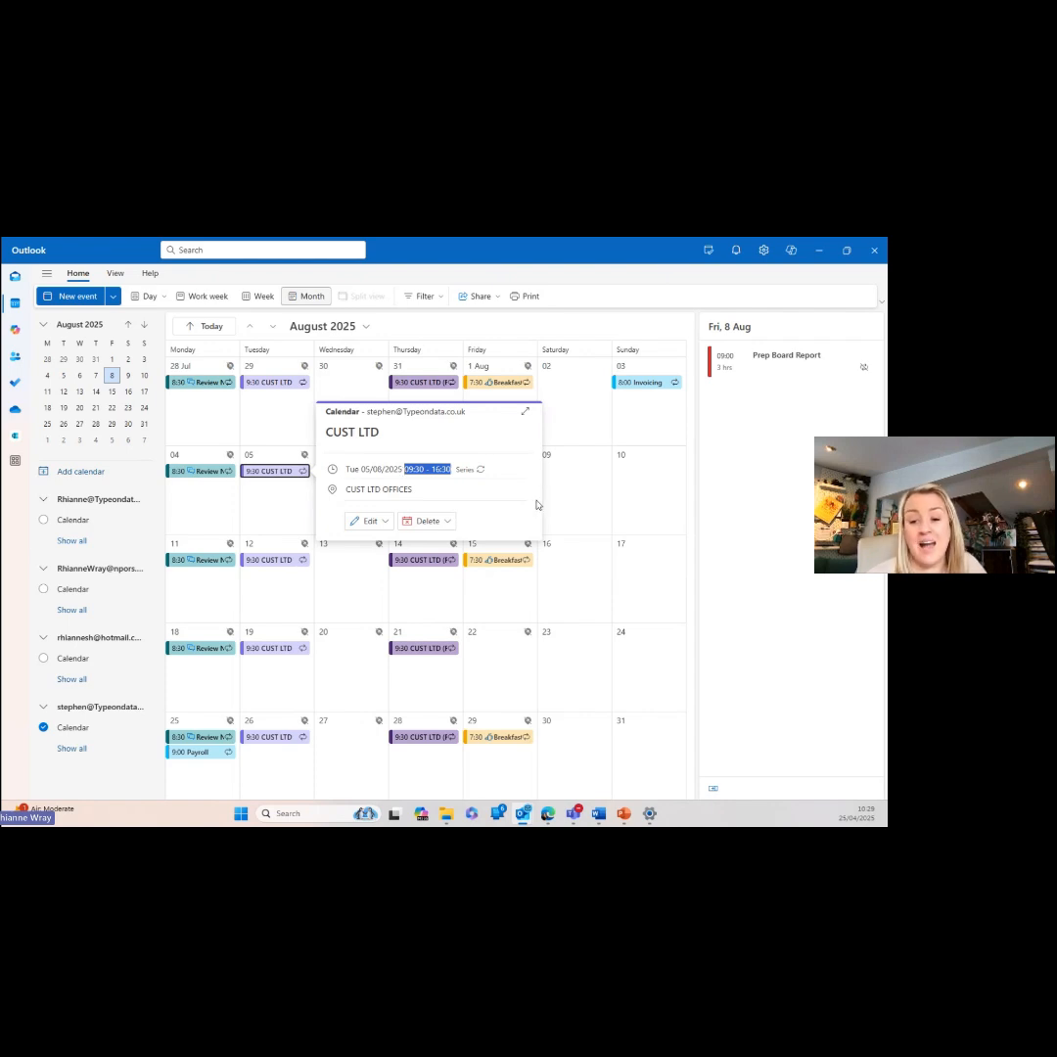
{"action": "left_click", "coordinate": [493, 490]}
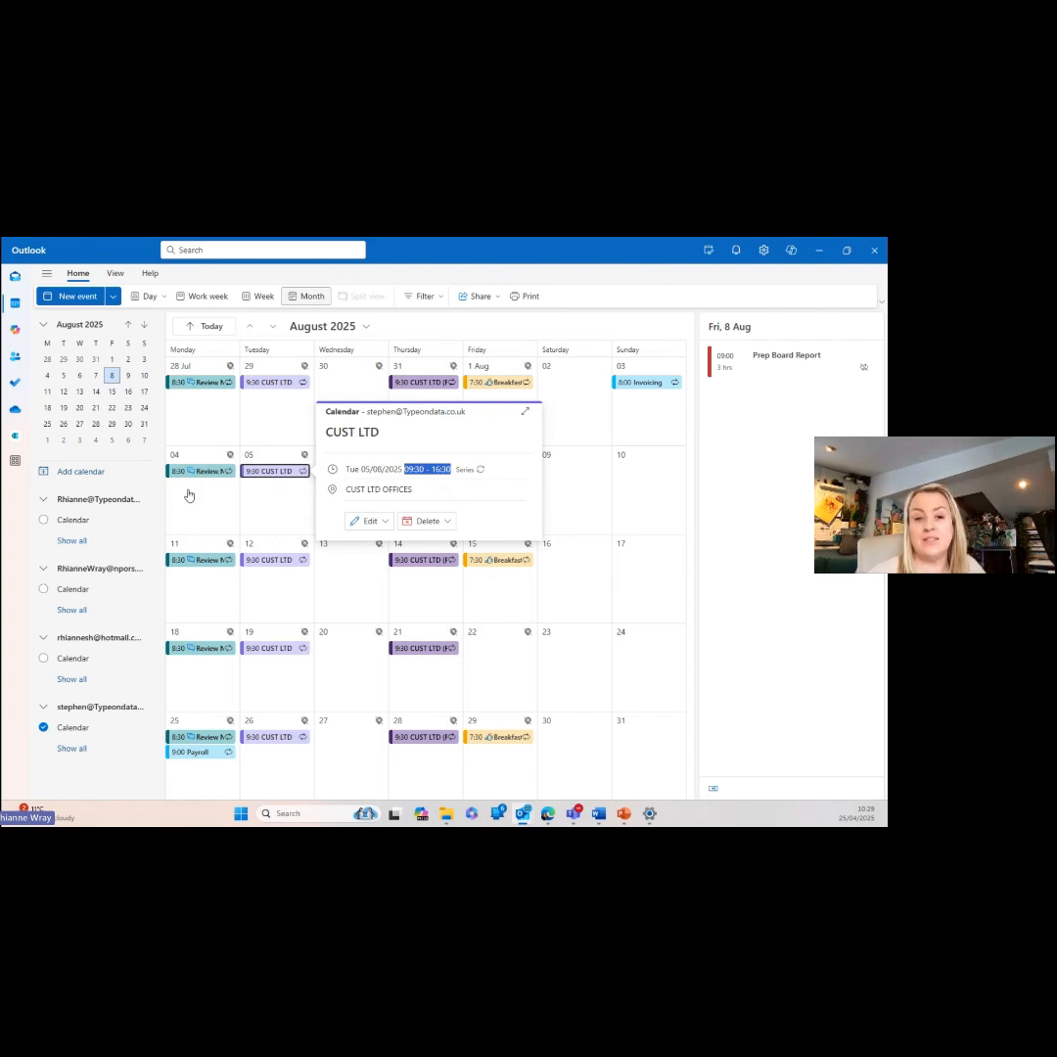
{"action": "left_click", "coordinate": [207, 523]}
{"action": "left_click", "coordinate": [272, 514]}
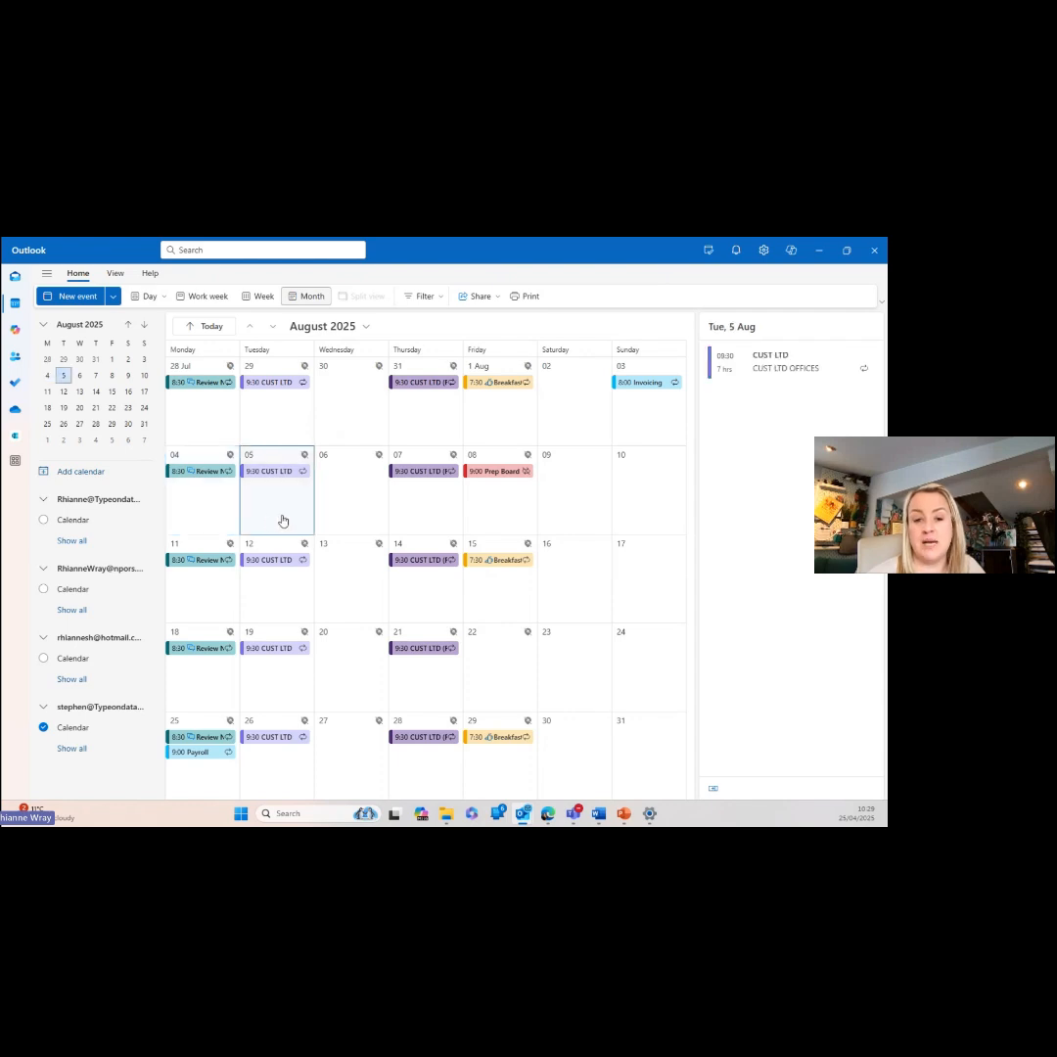
- Start a new event on Wednesday 6 August 2025 titled "Creative", running from 08:30 to 12:00
{"action": "left_click", "coordinate": [343, 504]}
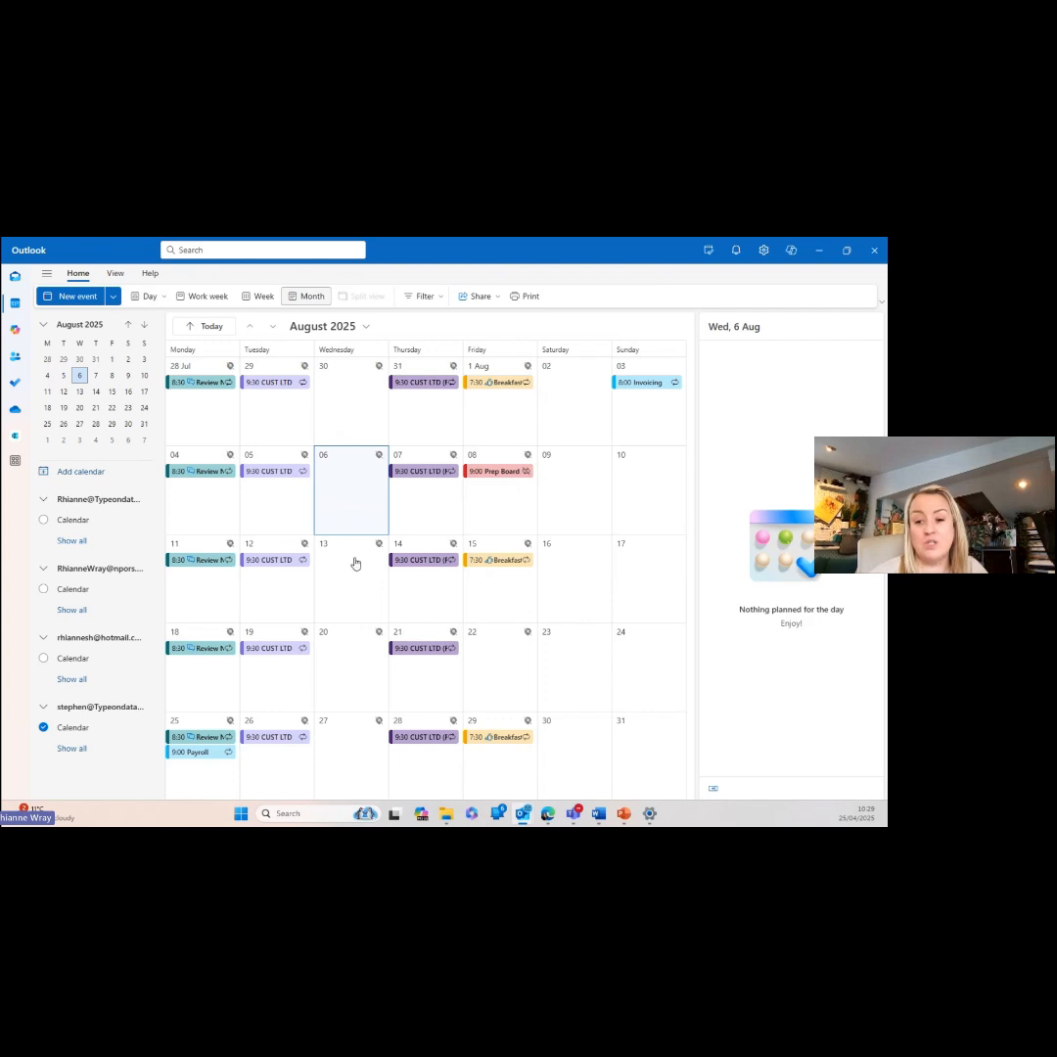
{"action": "double_click", "coordinate": [338, 476]}
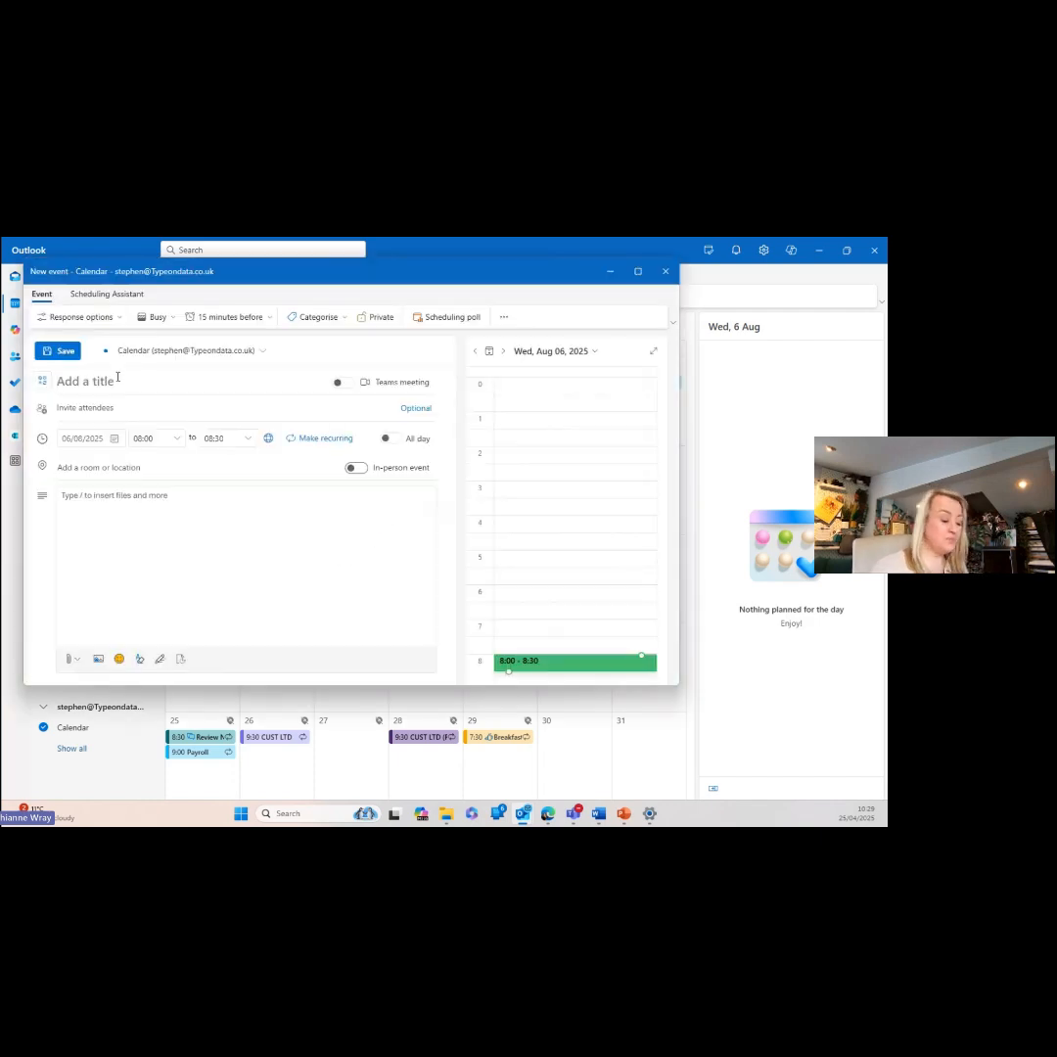
{"action": "type", "text": "Creative"}
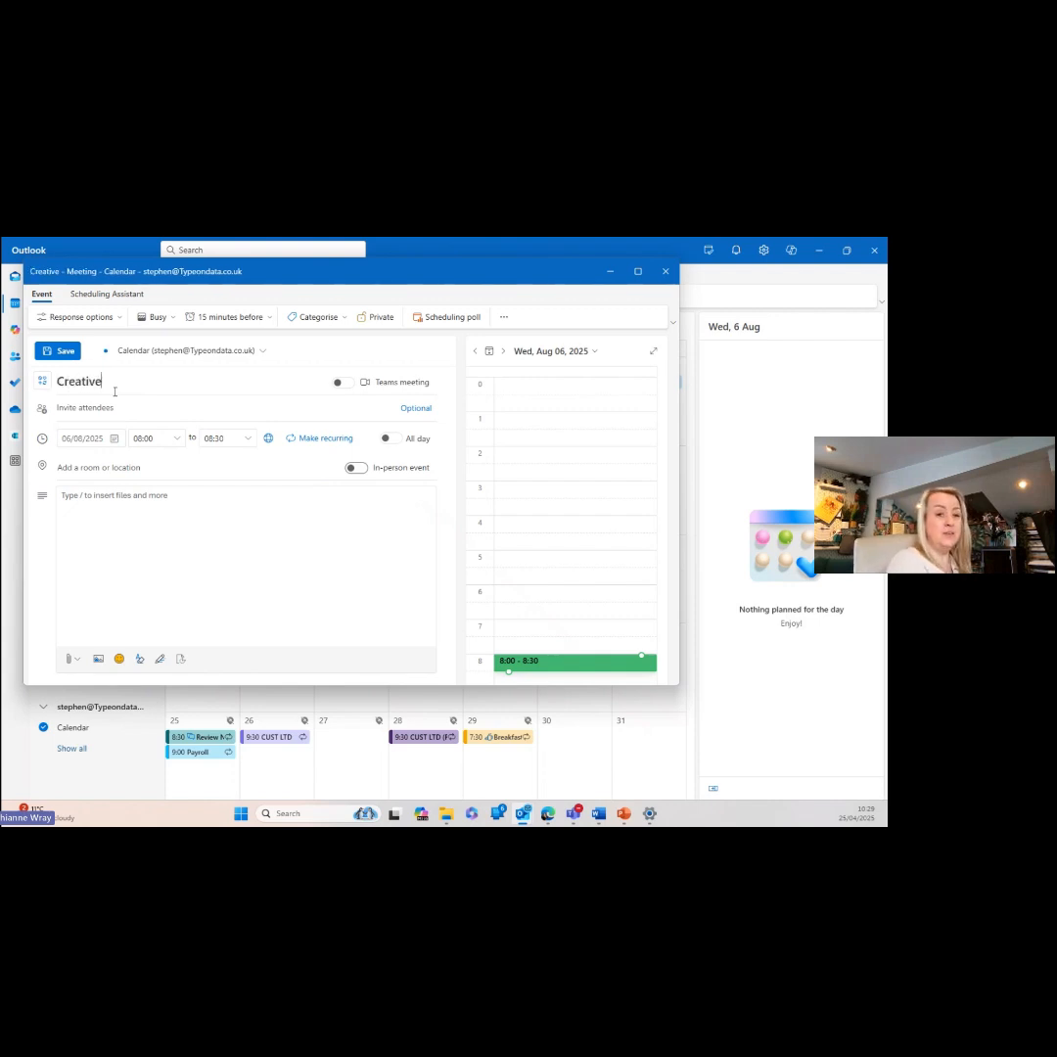
{"action": "left_click", "coordinate": [182, 437]}
{"action": "left_click", "coordinate": [147, 475]}
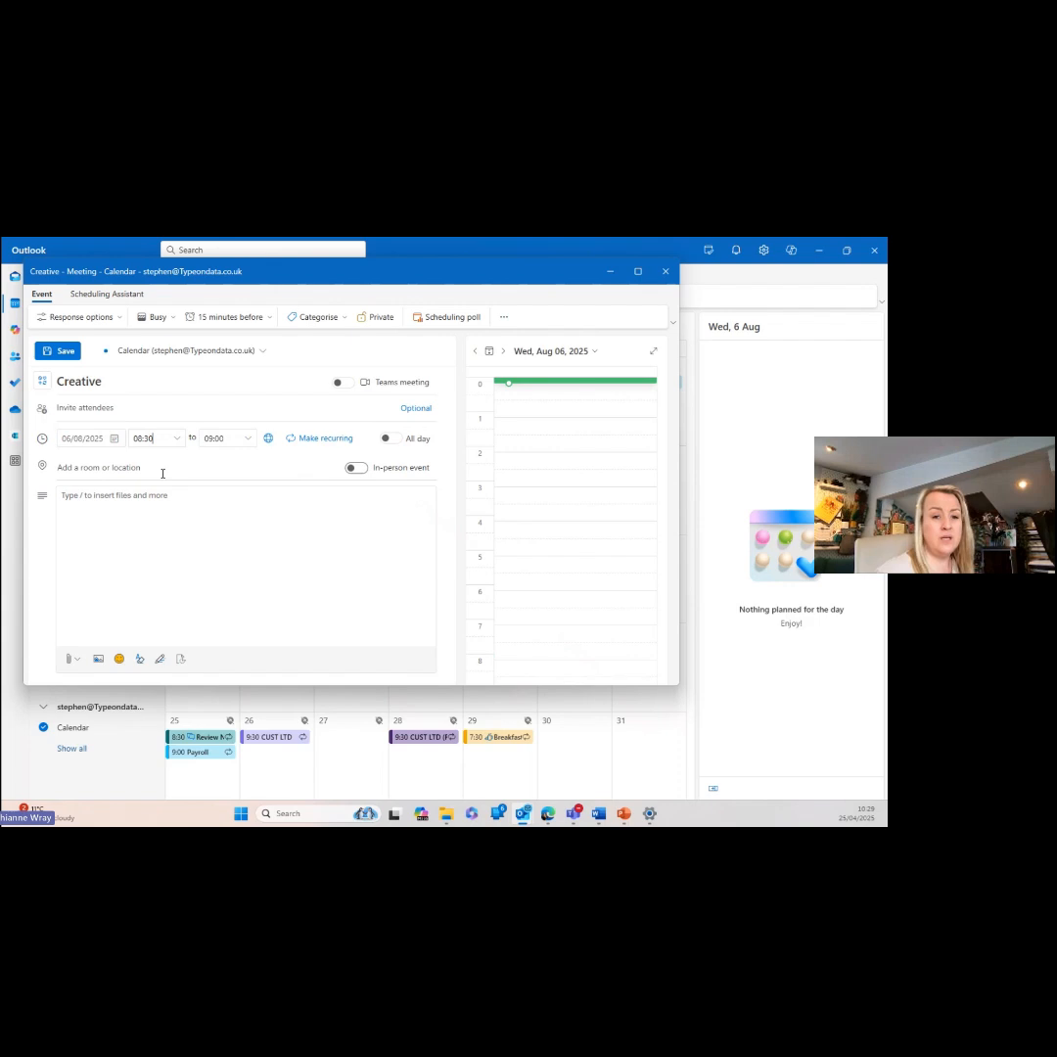
{"action": "left_click", "coordinate": [247, 439]}
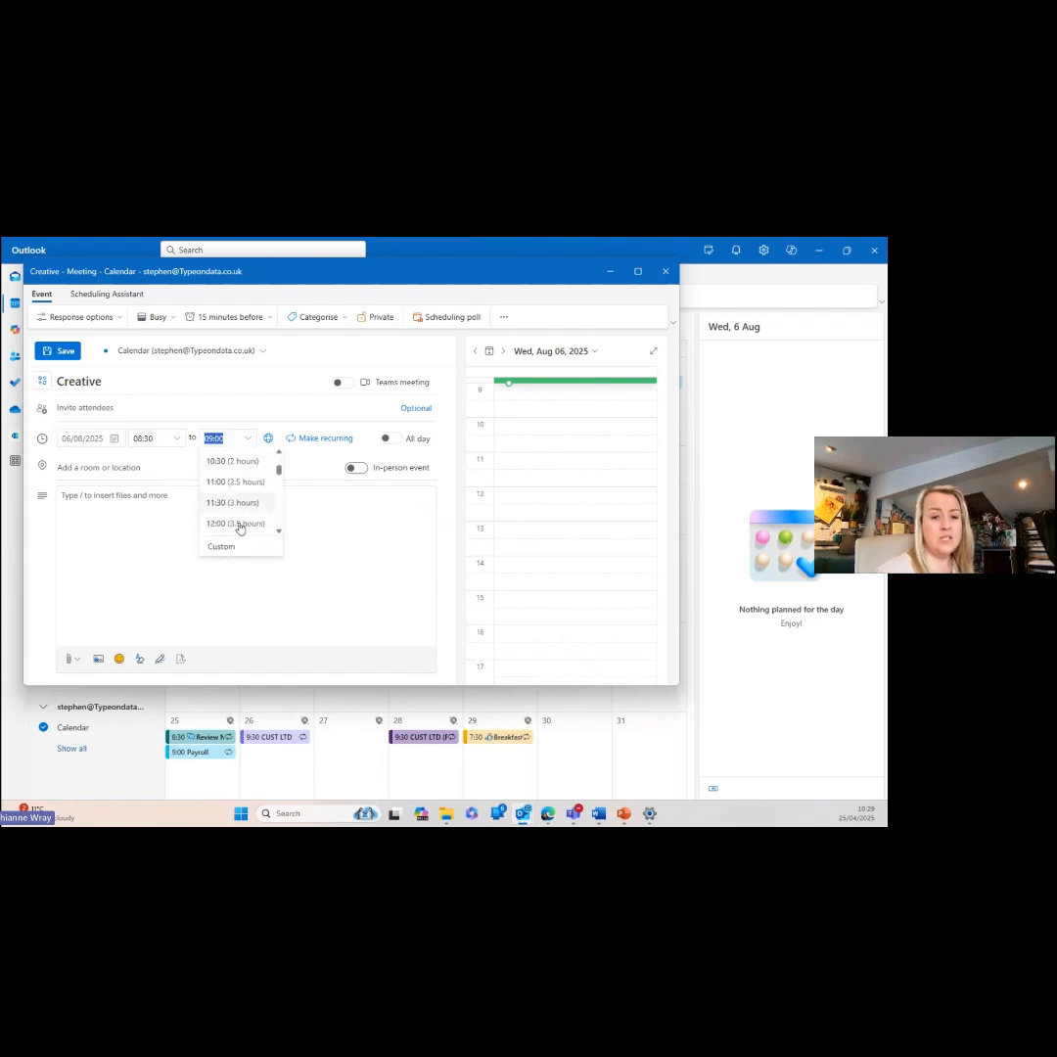
{"action": "type", "text": "12:00"}
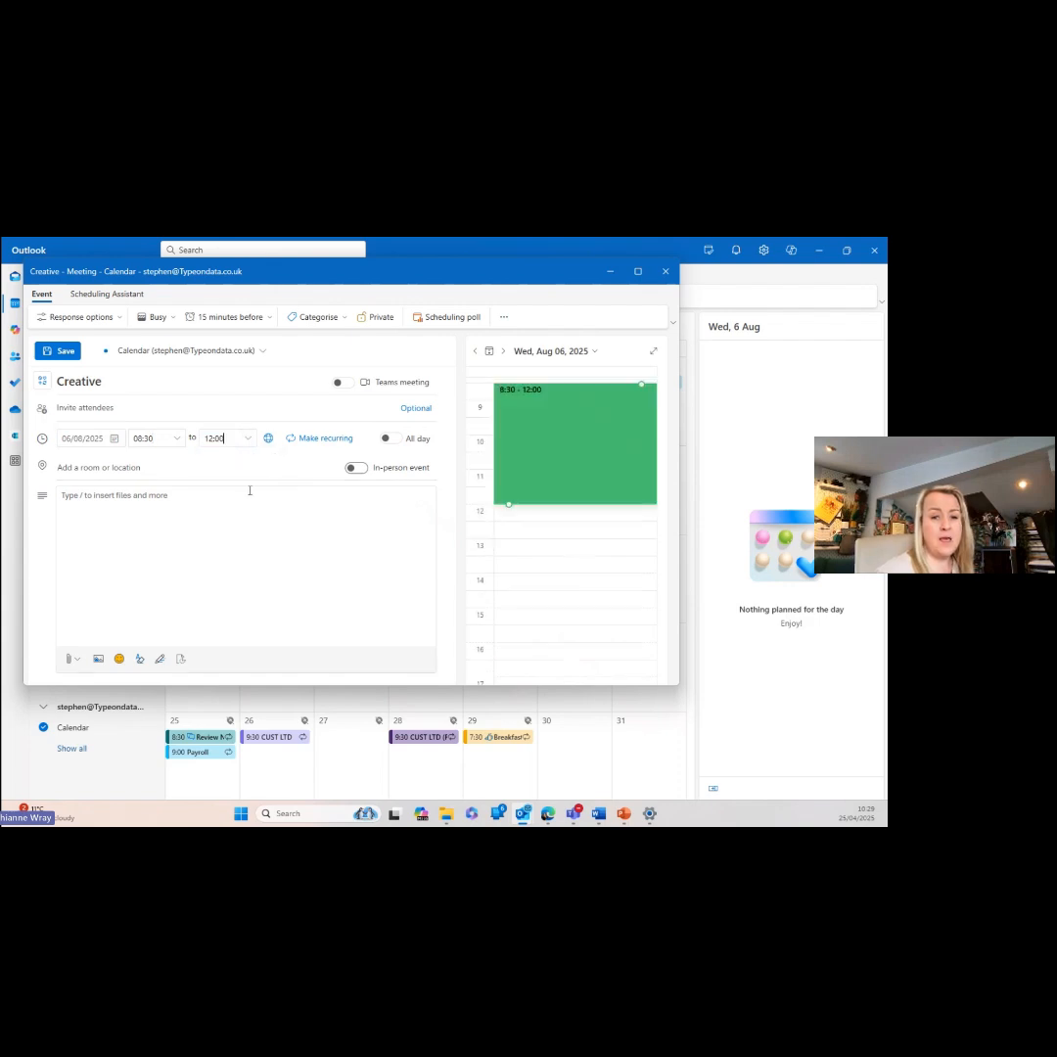
- Begin setting up a recurrence for the Creative event and open the choices for its repeat unit
{"action": "left_click", "coordinate": [332, 438]}
{"action": "left_click", "coordinate": [358, 458]}
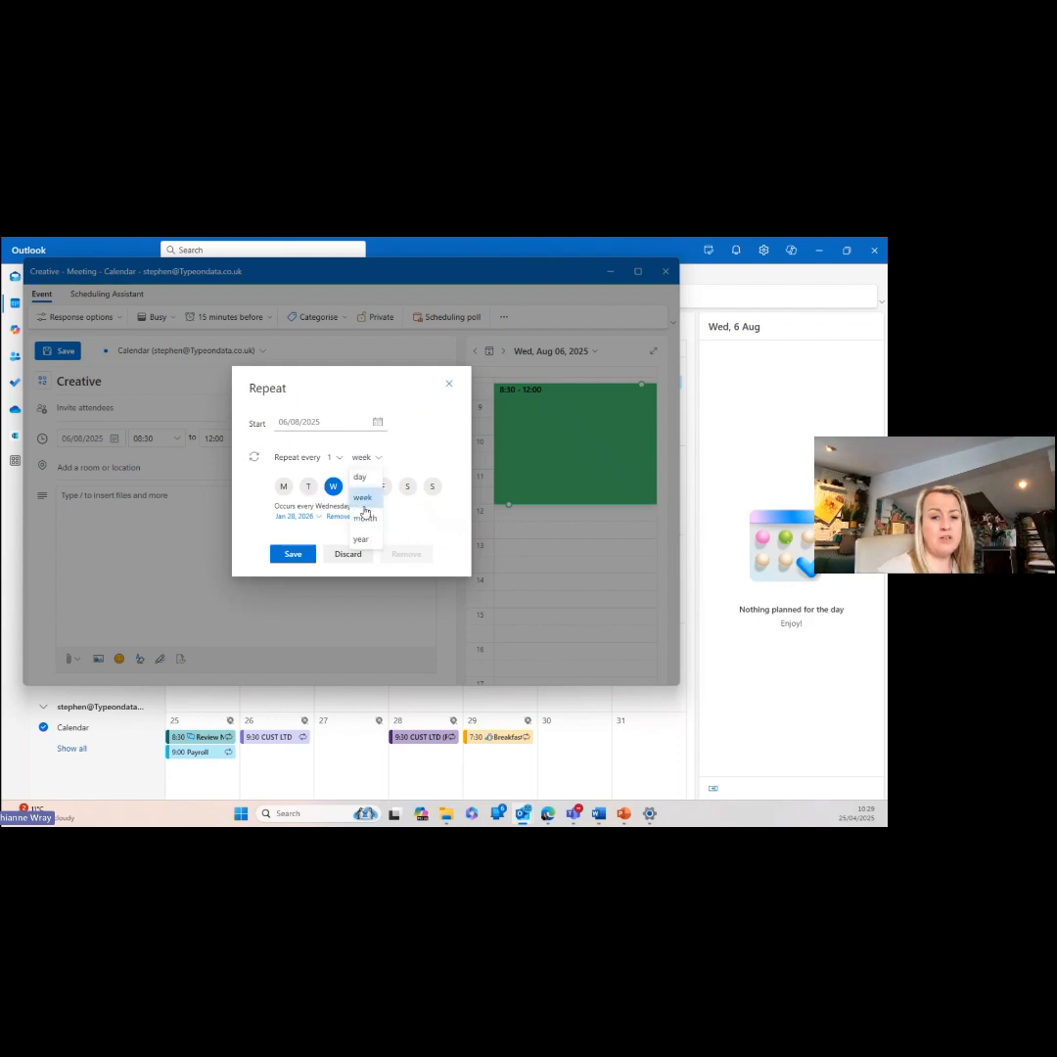
- Set the Creative event to repeat every month on the first Wednesday and save the recurrence
{"action": "left_click", "coordinate": [361, 517]}
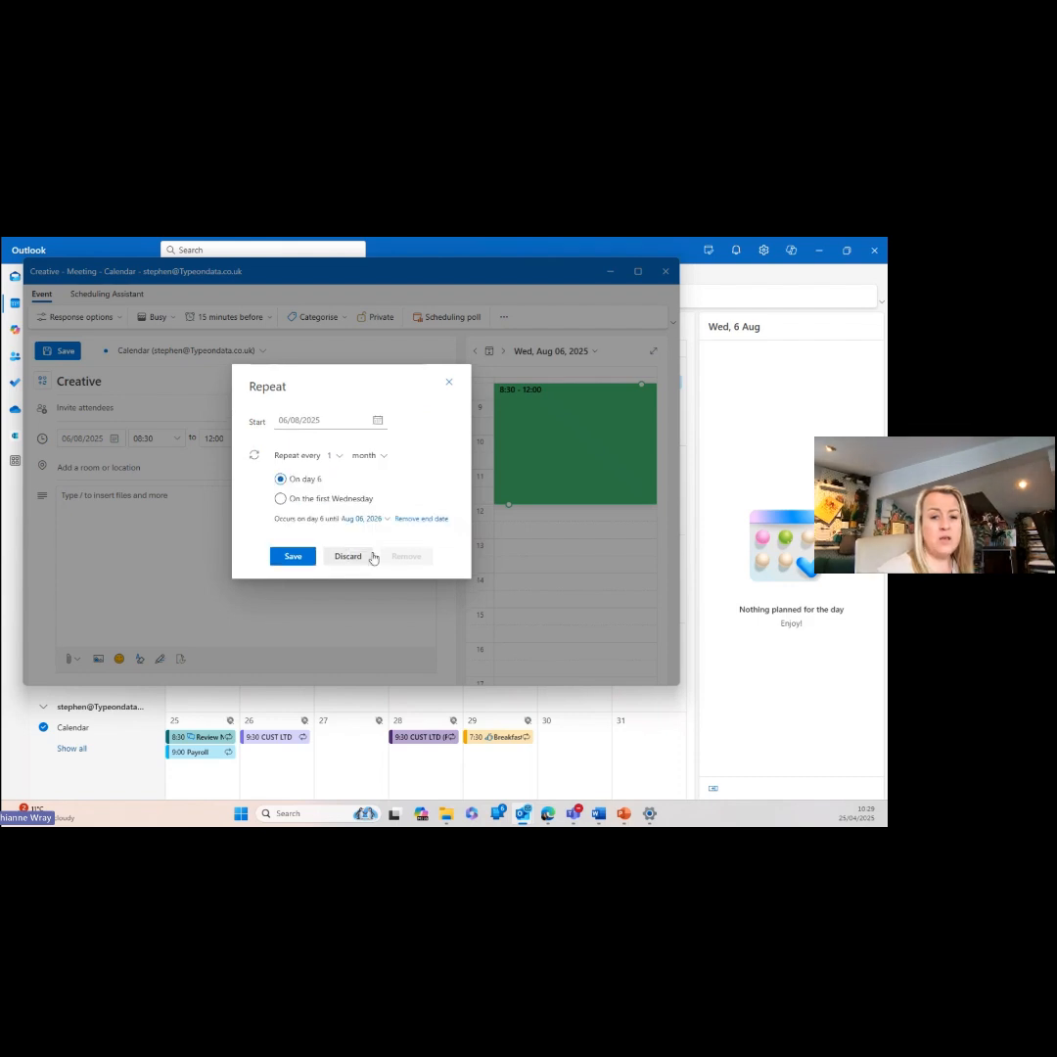
{"action": "left_click", "coordinate": [314, 499]}
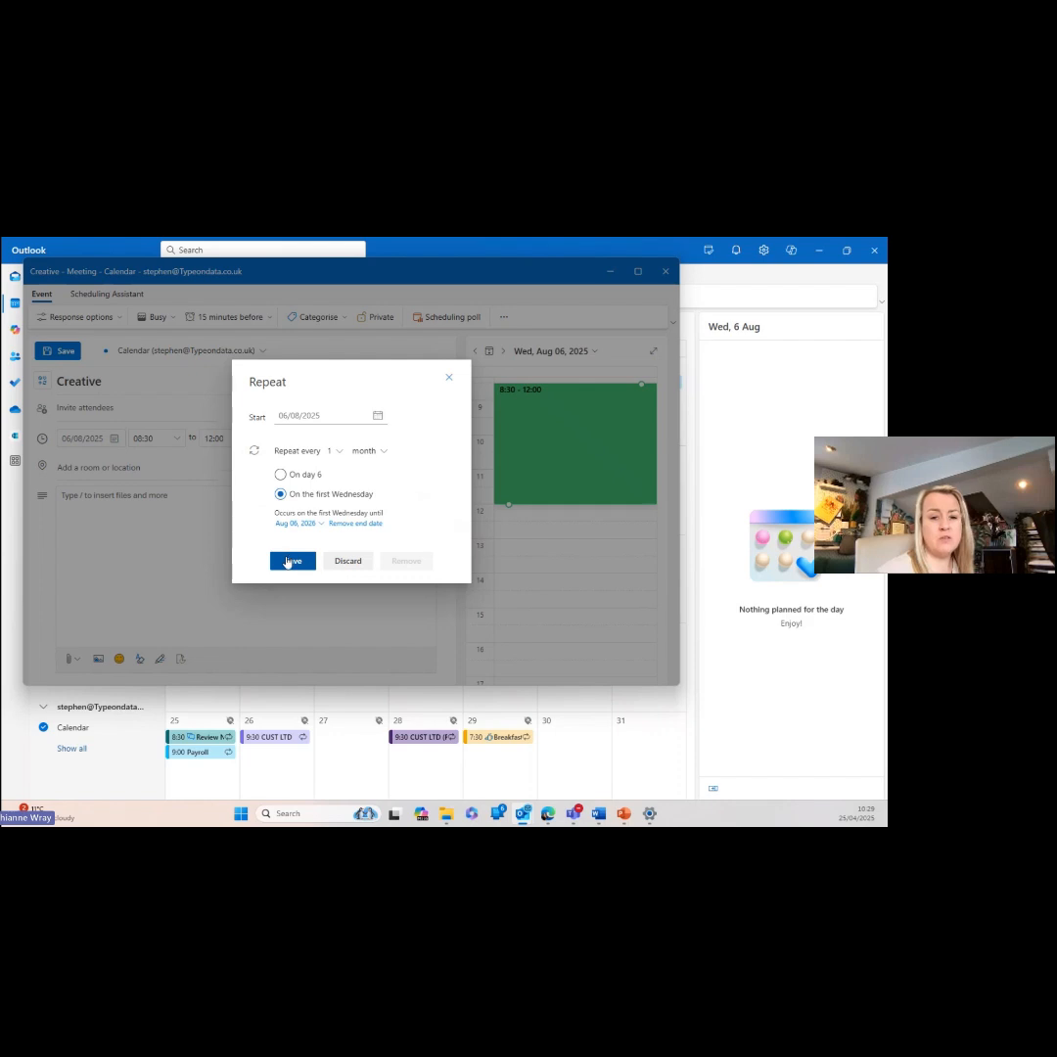
{"action": "left_click", "coordinate": [284, 565]}
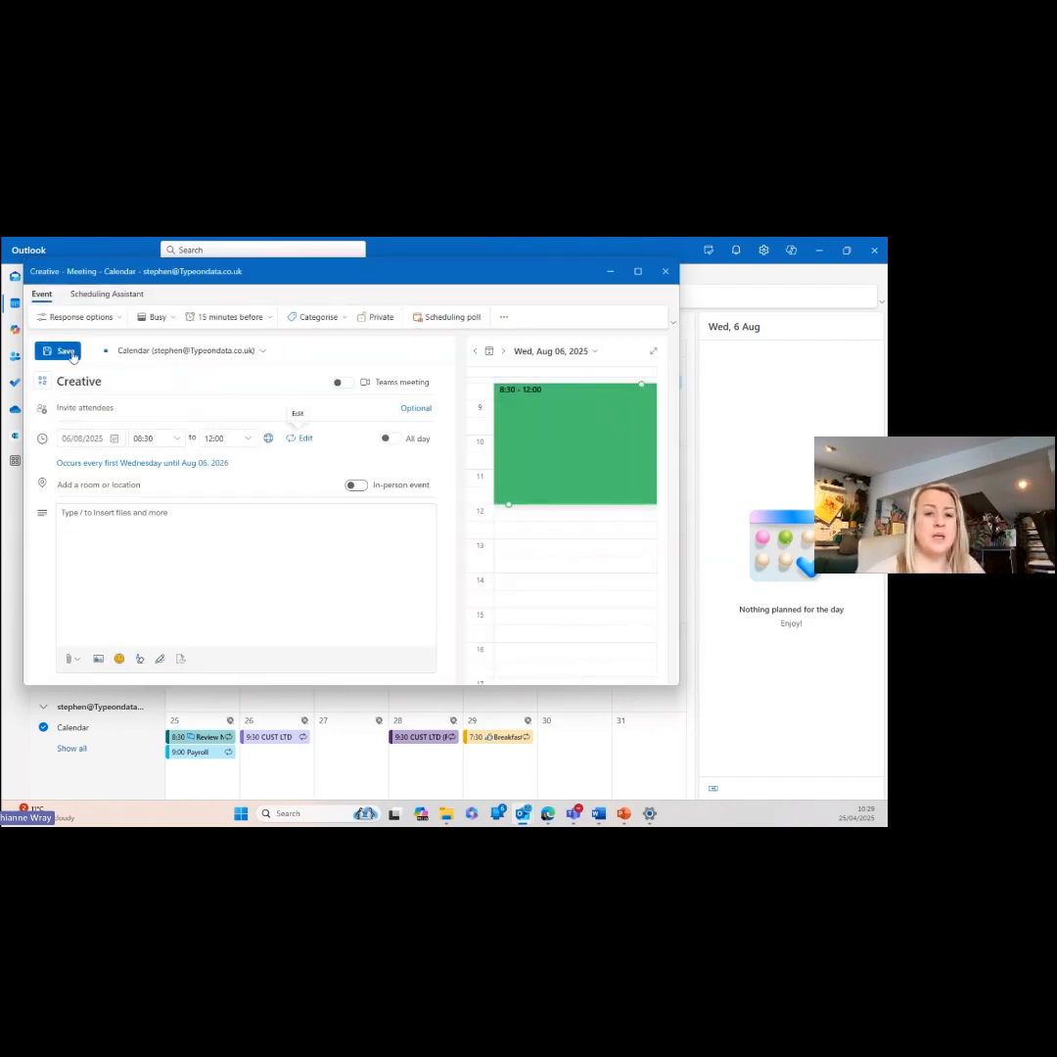
- Assign the CREATIVE category to the Creative event and save it to the calendar
{"action": "left_click", "coordinate": [318, 317]}
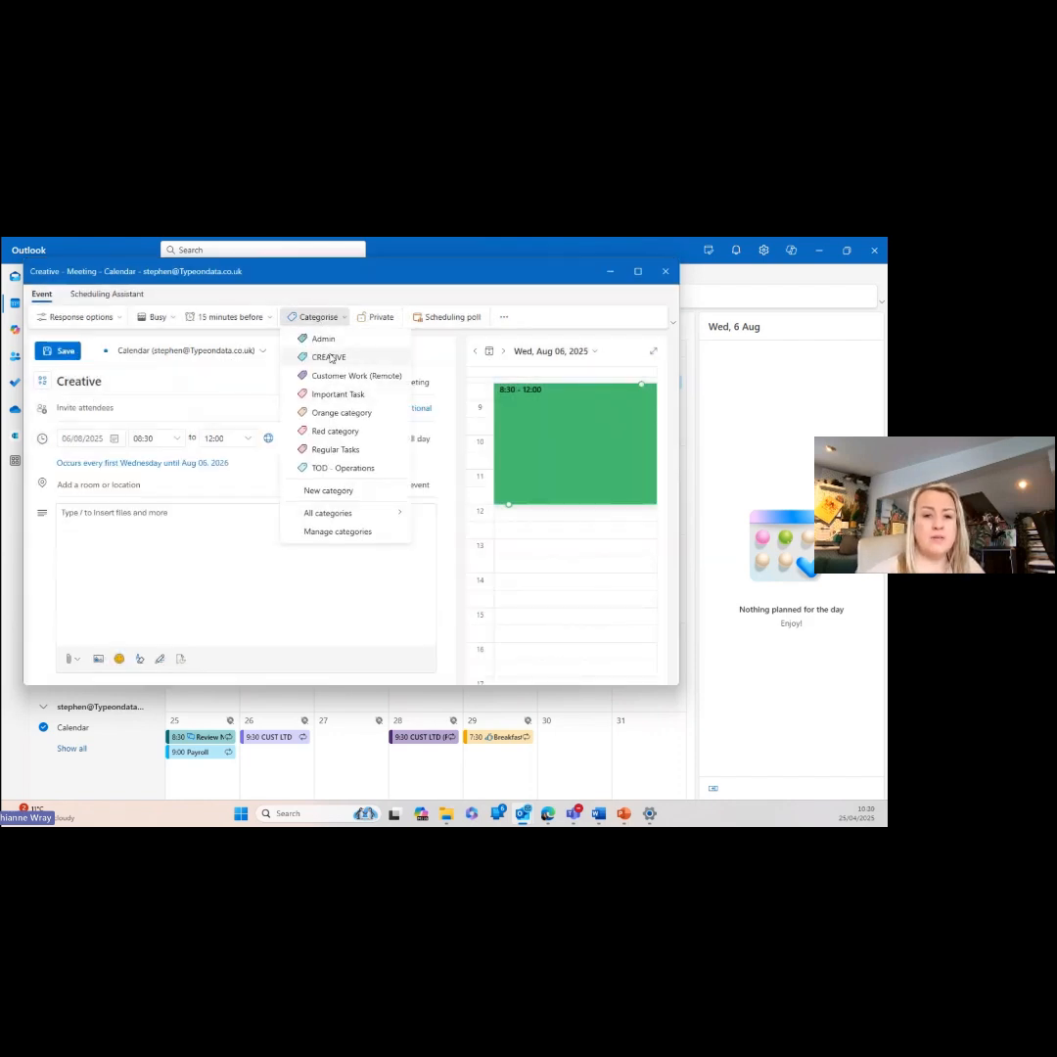
{"action": "left_click", "coordinate": [328, 356]}
{"action": "left_click", "coordinate": [56, 351]}
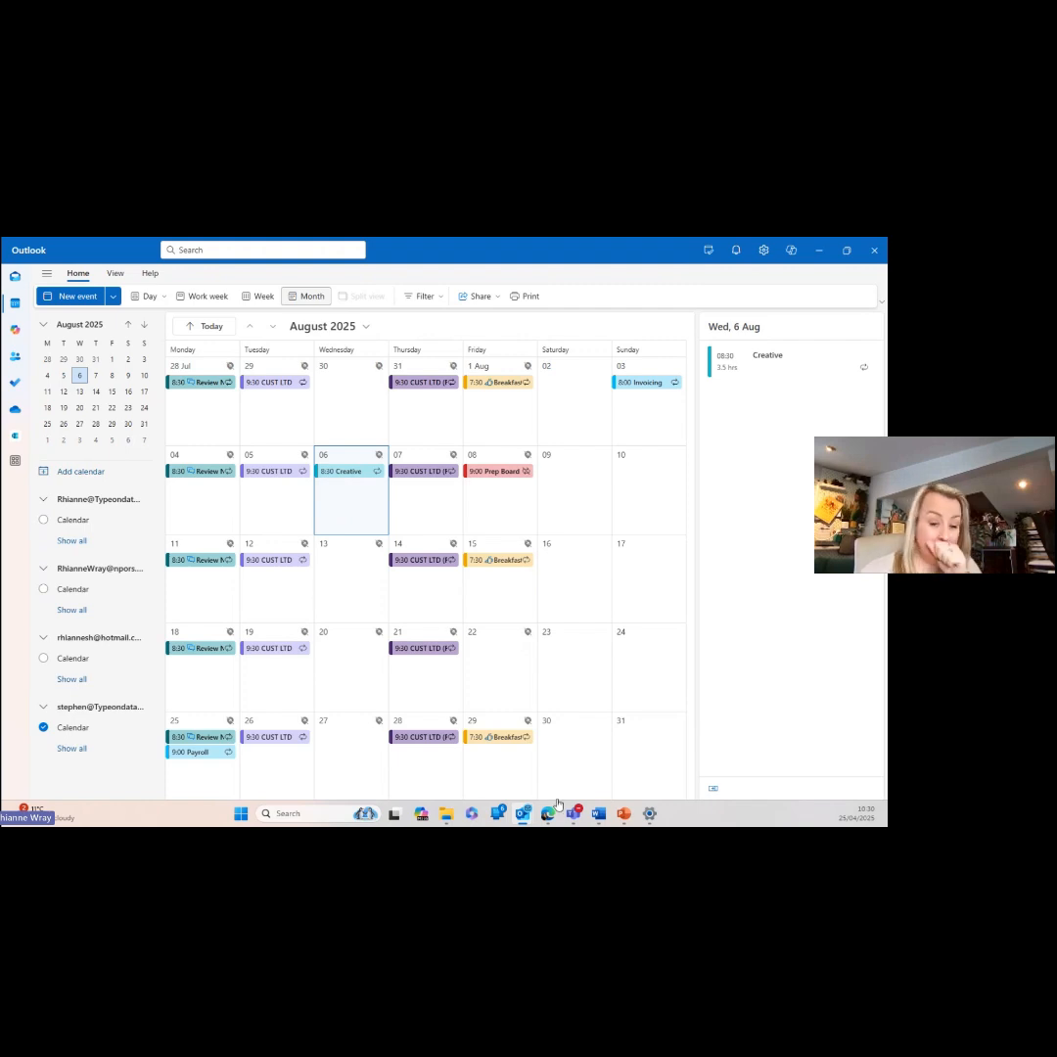
- Switch to Viva Insights in the browser and open the Work week settings from the focus plan's settings
{"action": "mouse_move", "coordinate": [544, 820]}
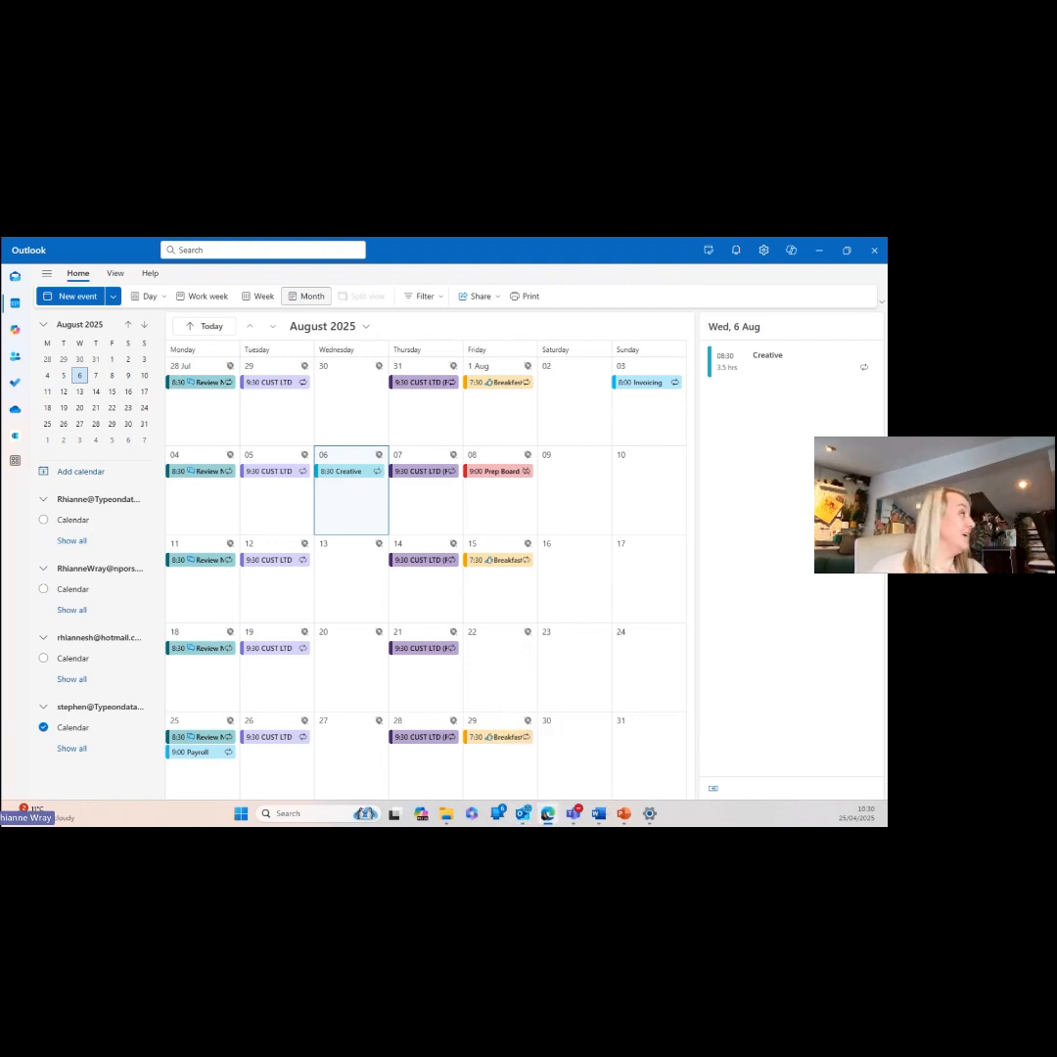
{"action": "left_click_drag", "start_coordinate": [0, 451], "coordinate": [467, 239]}
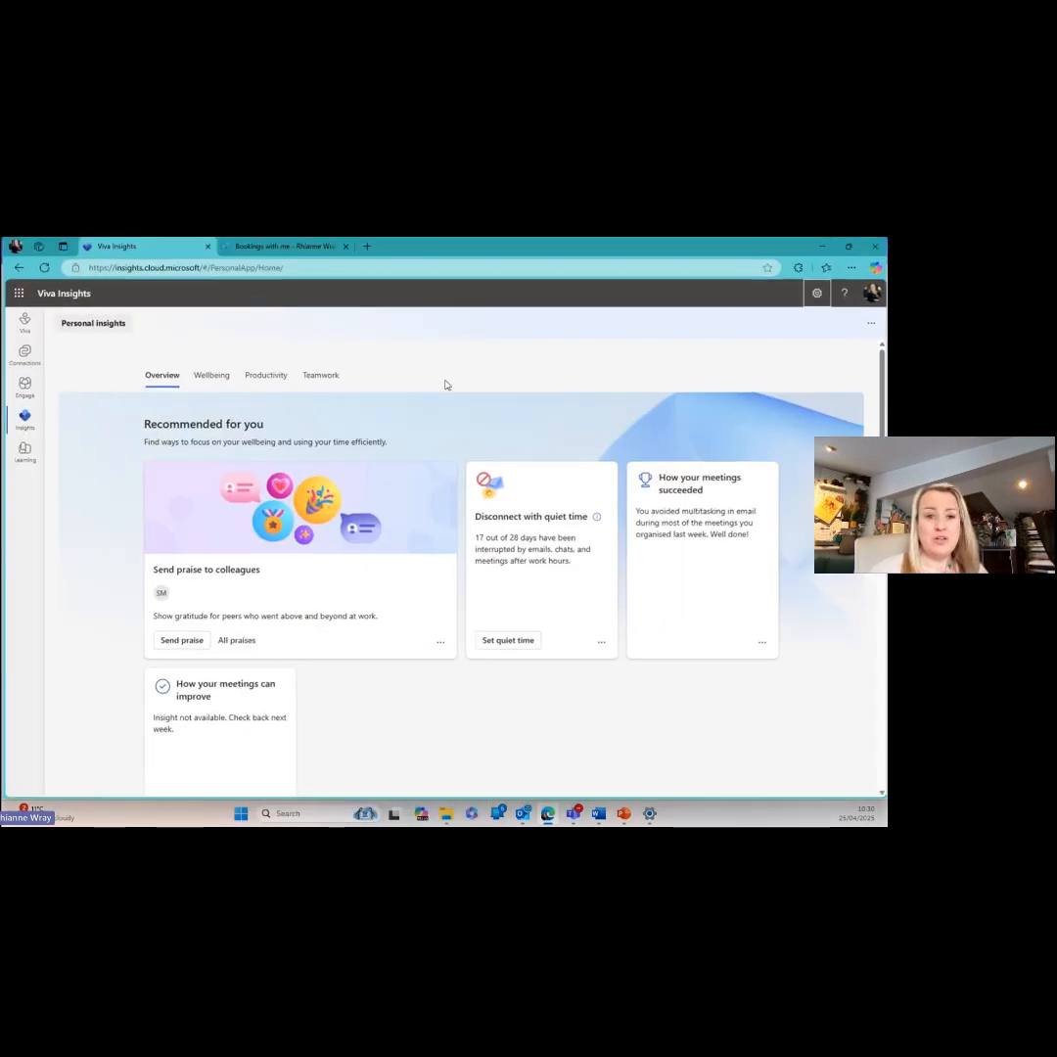
{"action": "scroll", "coordinate": [261, 582], "scroll_direction": "down", "scroll_amount": 1}
{"action": "scroll", "coordinate": [271, 584], "scroll_direction": "up", "scroll_amount": 1}
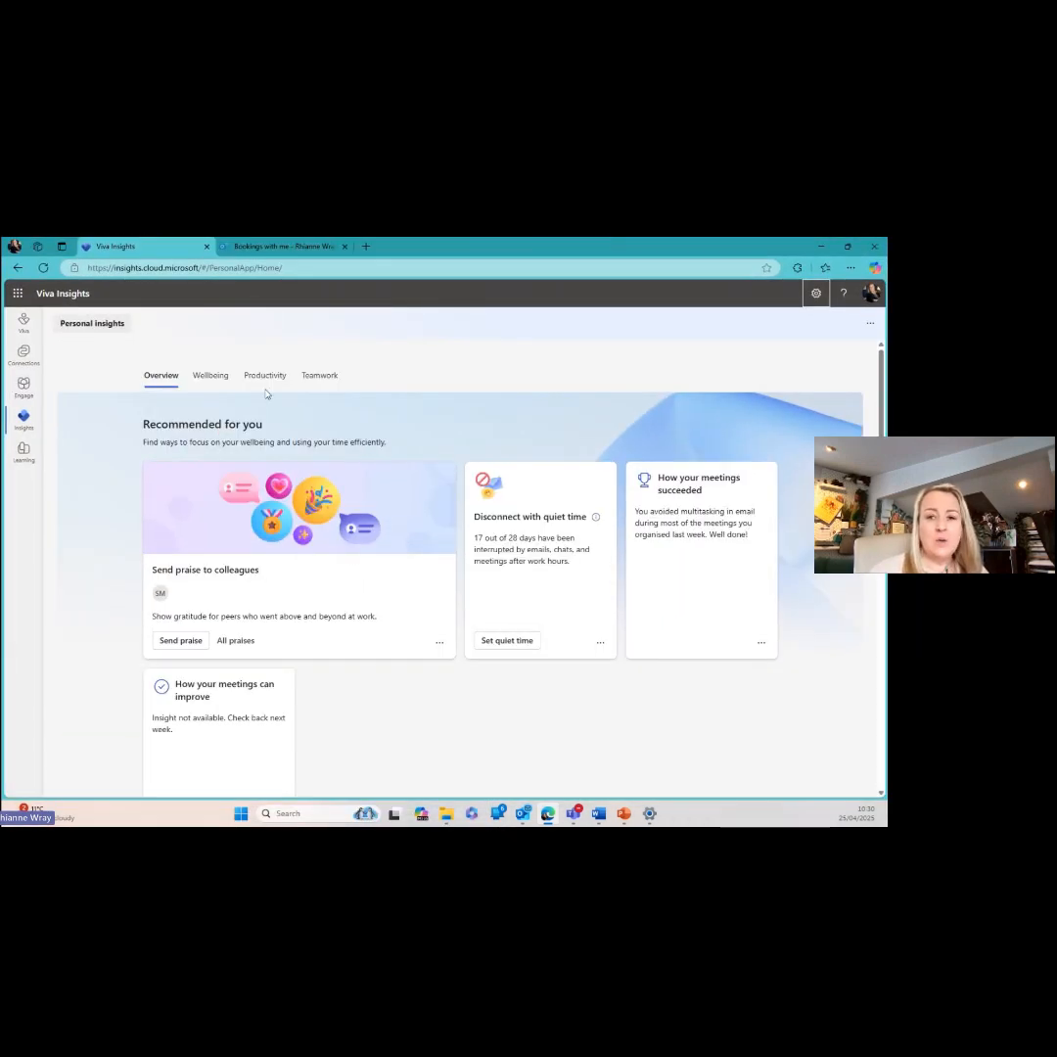
{"action": "left_click", "coordinate": [815, 294]}
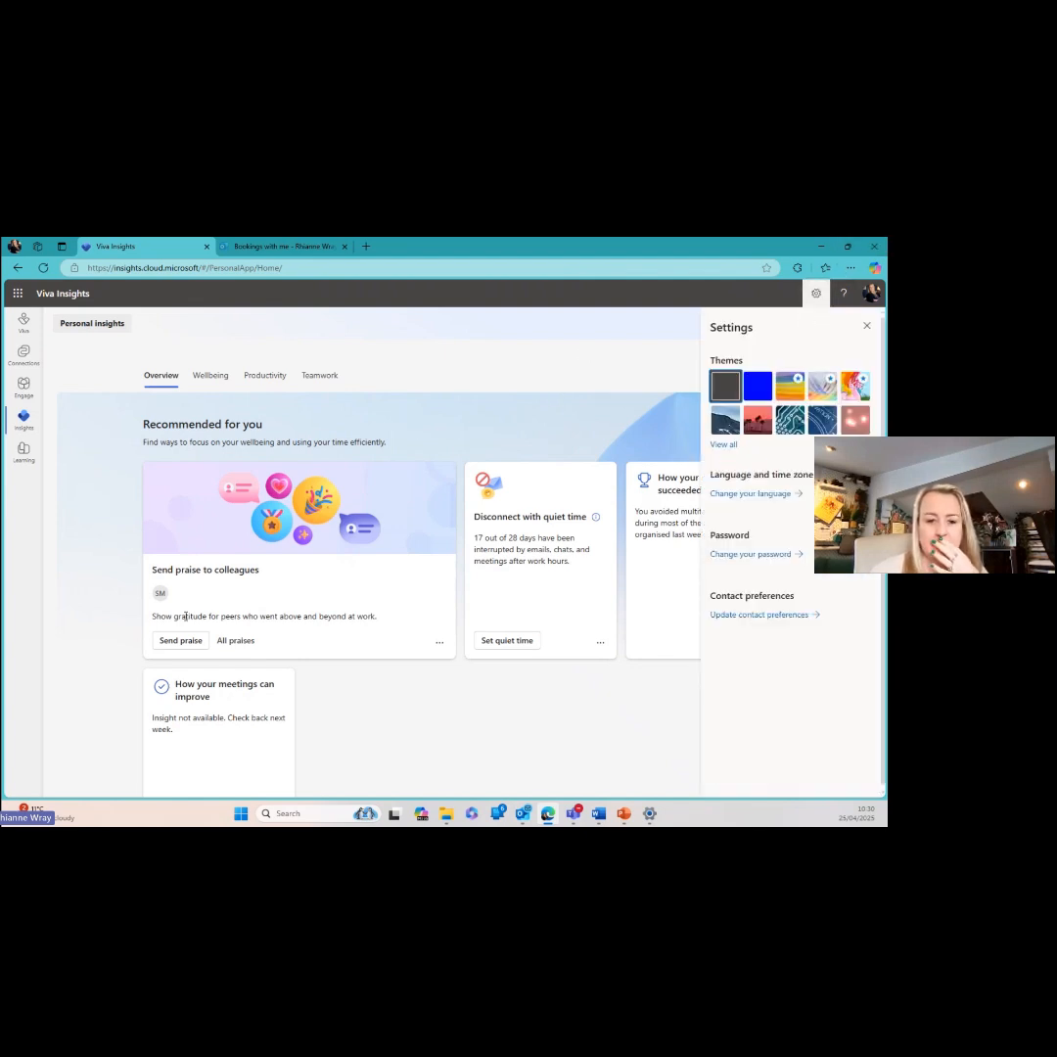
{"action": "left_click", "coordinate": [866, 325]}
{"action": "scroll", "coordinate": [479, 470], "scroll_direction": "down", "scroll_amount": 5}
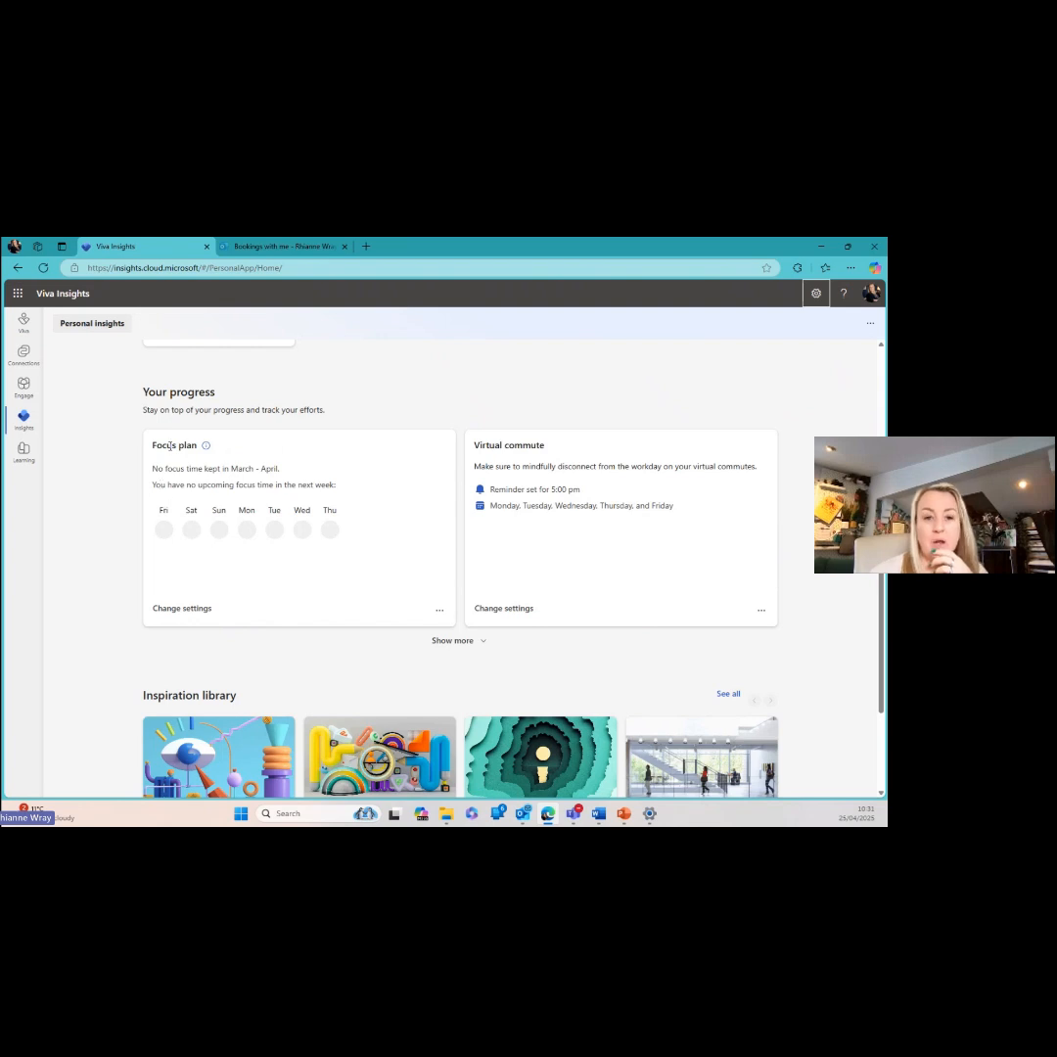
{"action": "left_click", "coordinate": [194, 610]}
{"action": "left_click", "coordinate": [98, 389]}
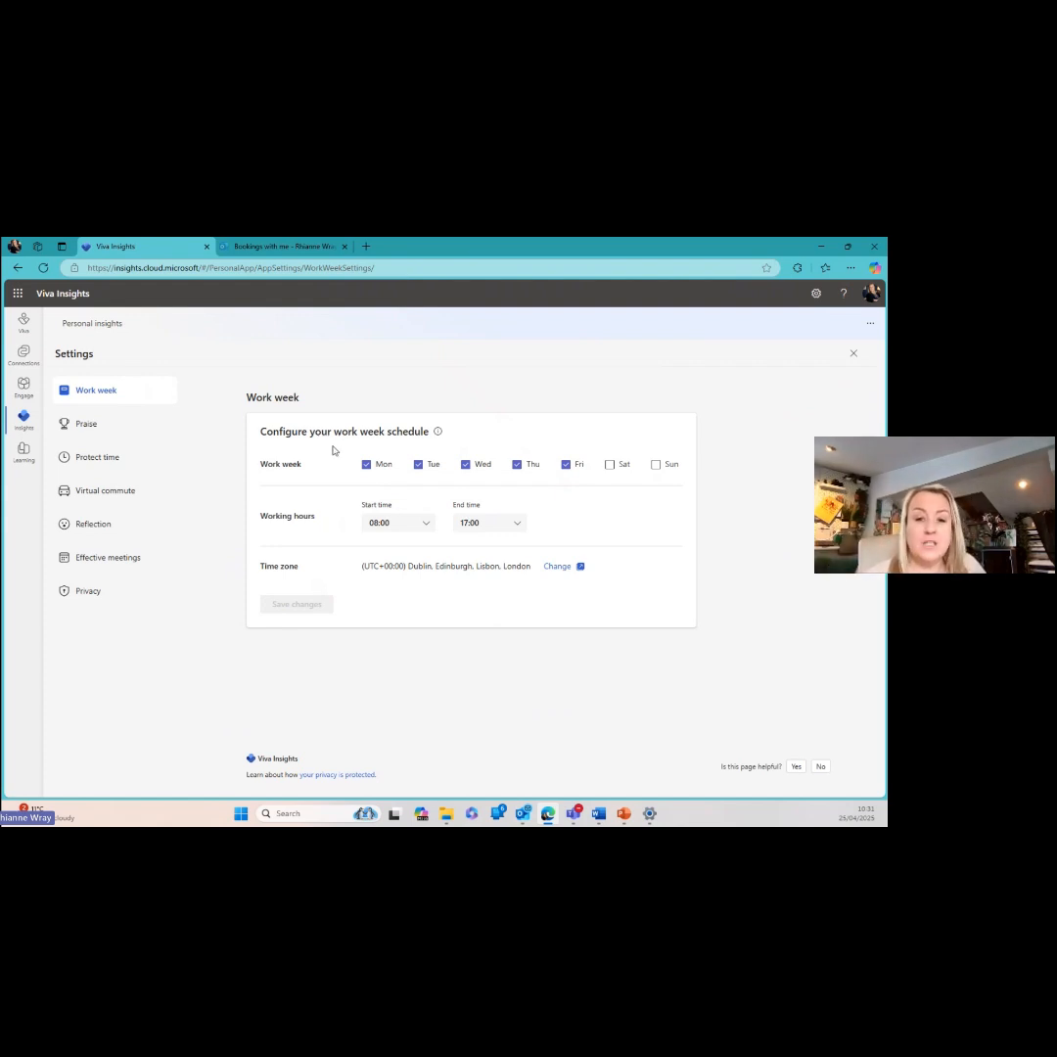
- Set the working hours to 08:30 until 17:30 and save the work week schedule
{"action": "left_click", "coordinate": [414, 532]}
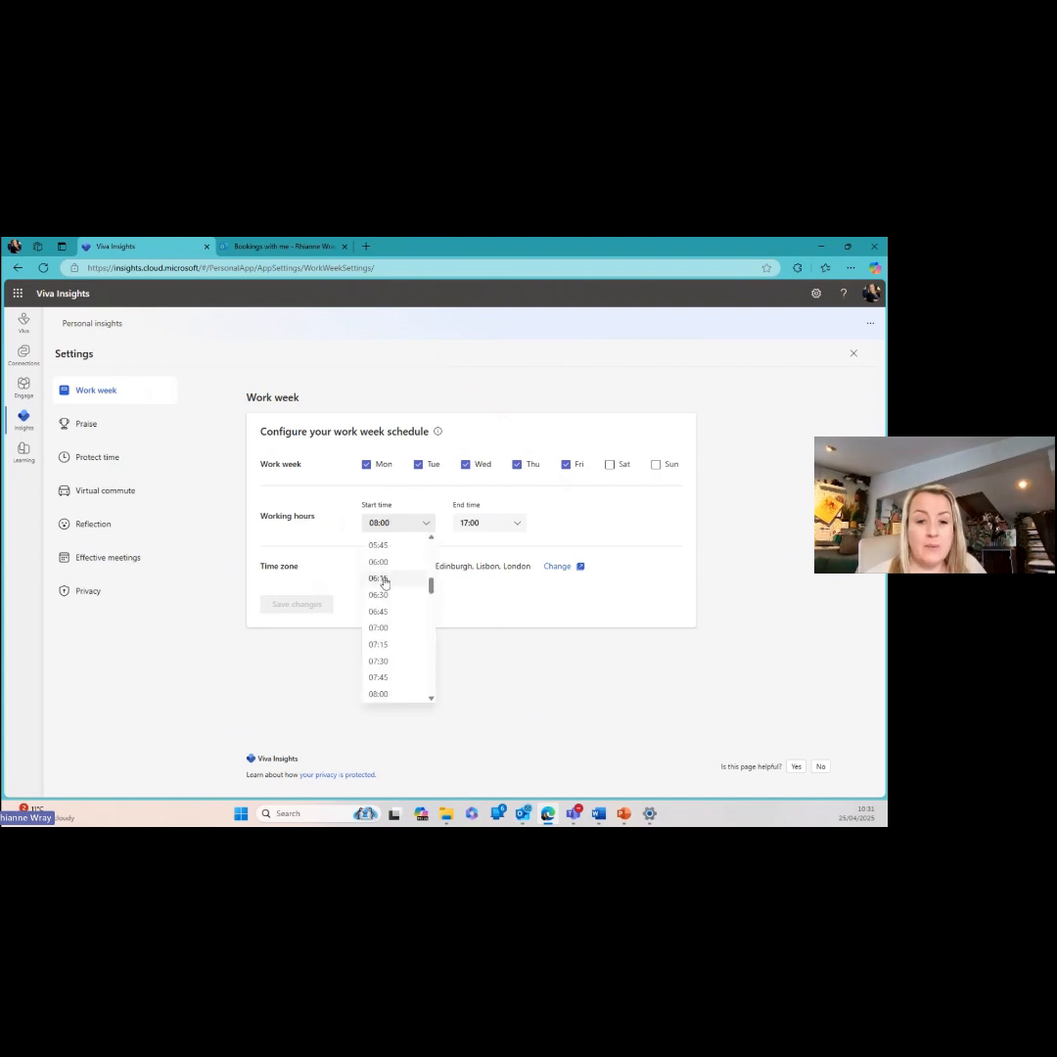
{"action": "left_click", "coordinate": [372, 671]}
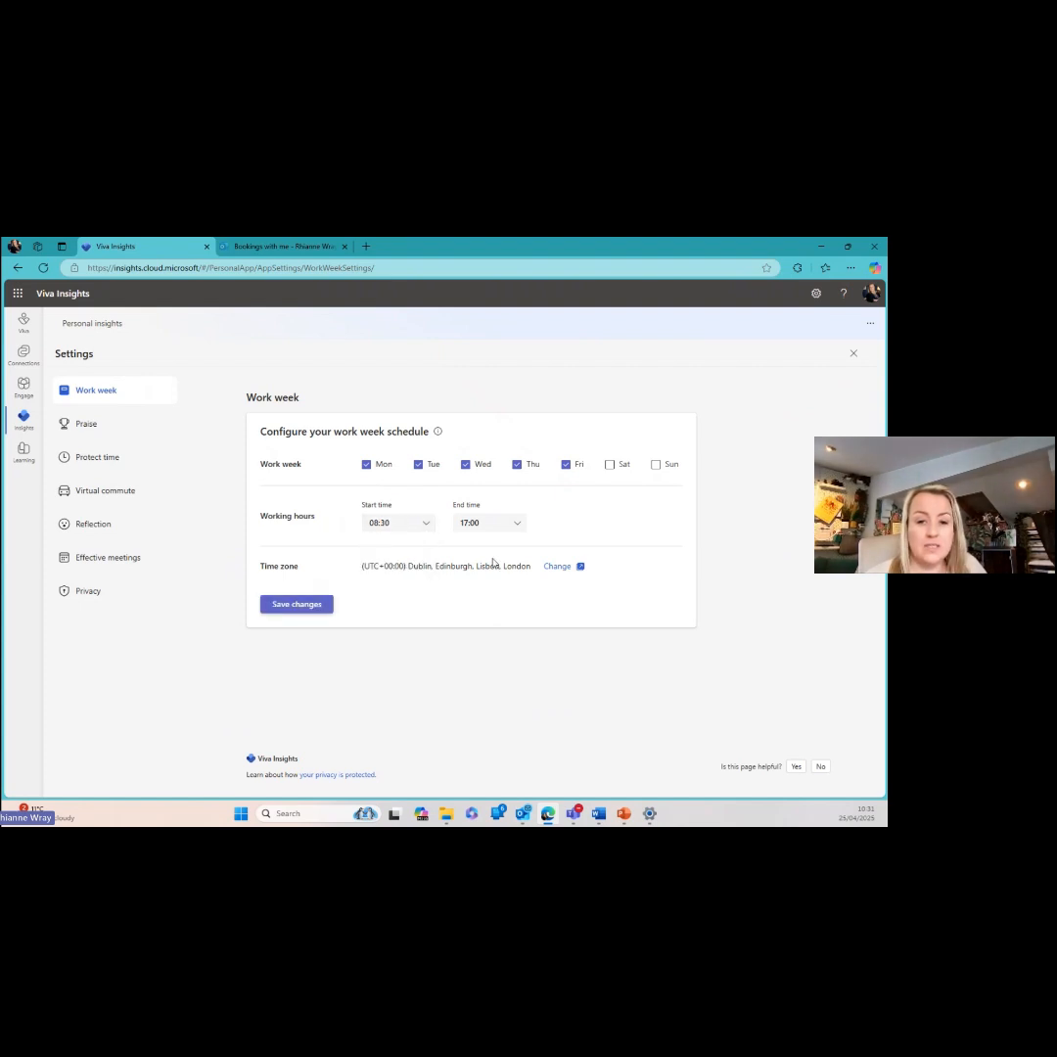
{"action": "left_click", "coordinate": [511, 525]}
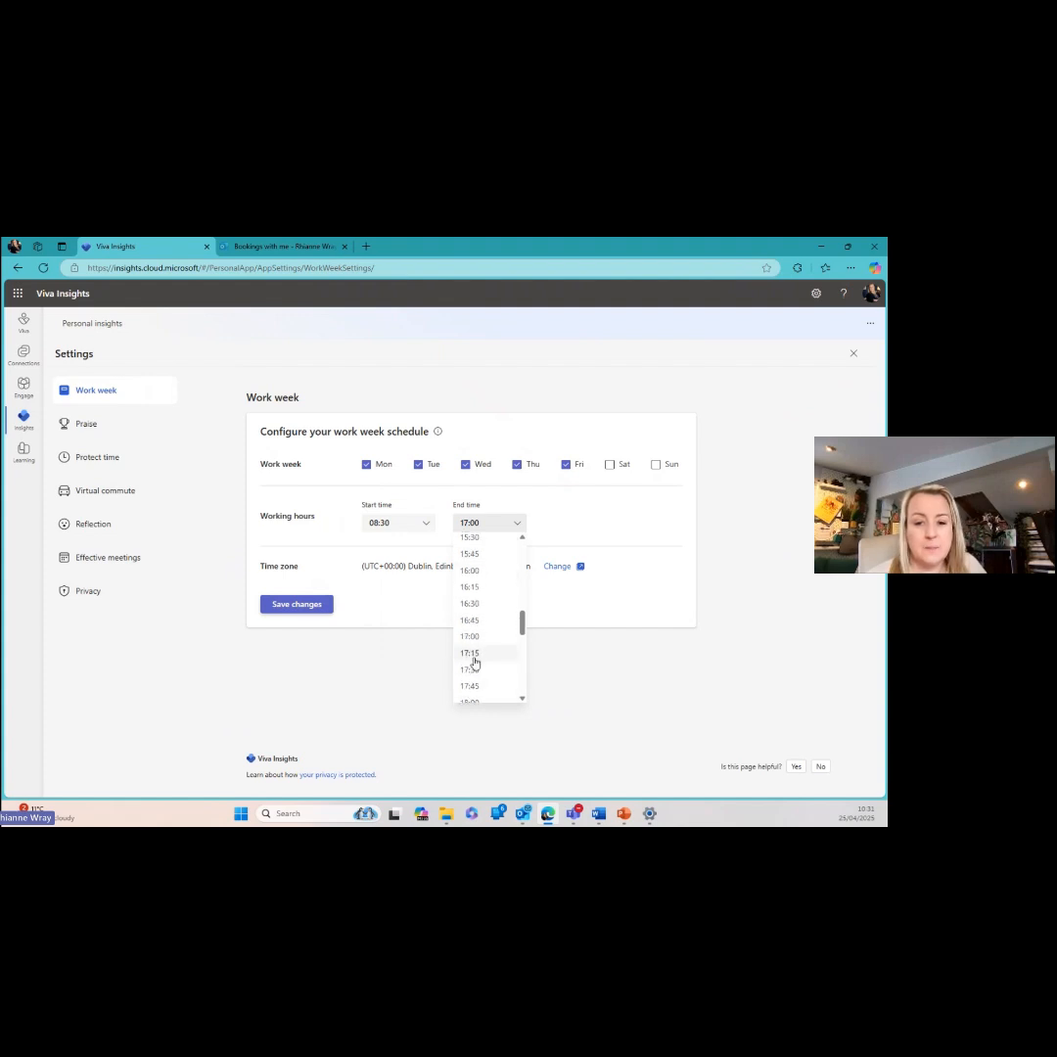
{"action": "left_click", "coordinate": [472, 680]}
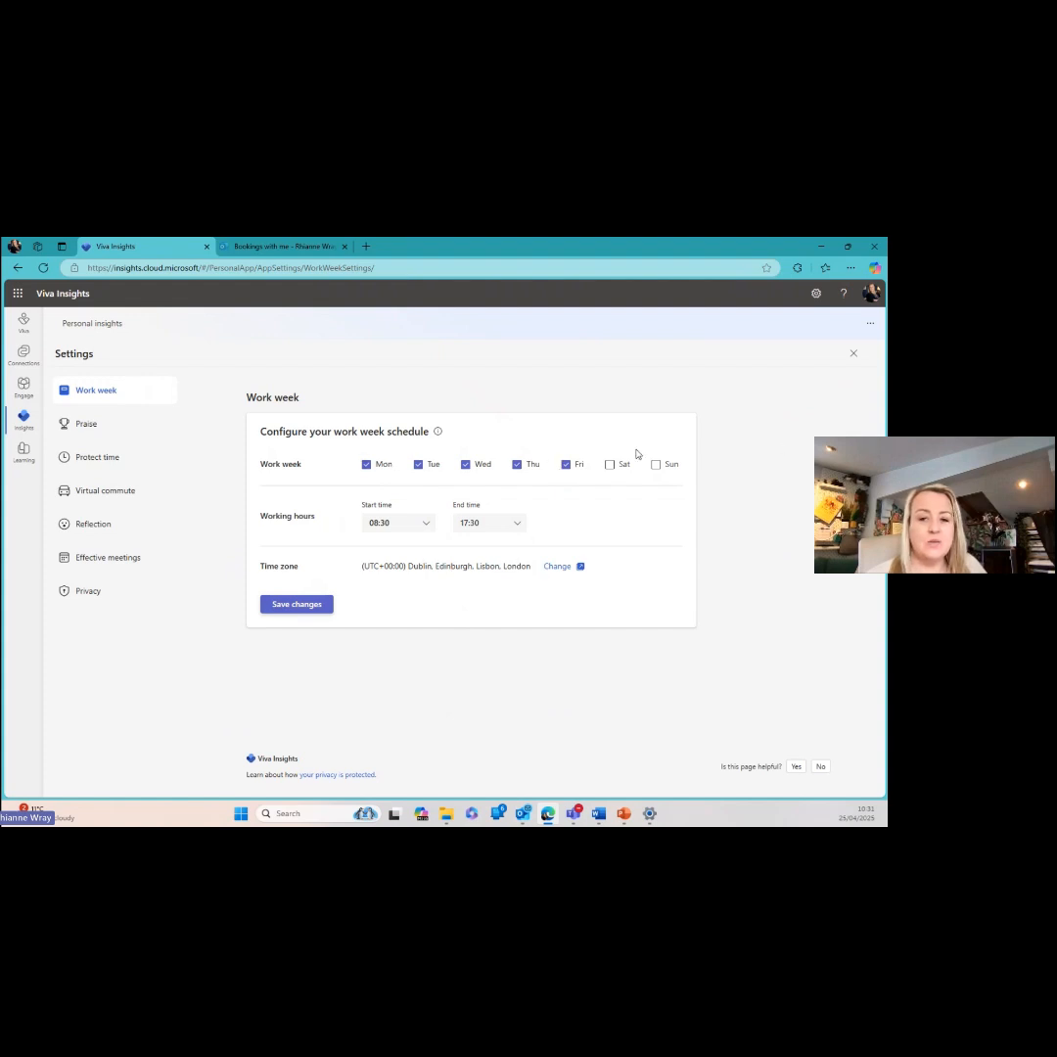
{"action": "left_click", "coordinate": [307, 606]}
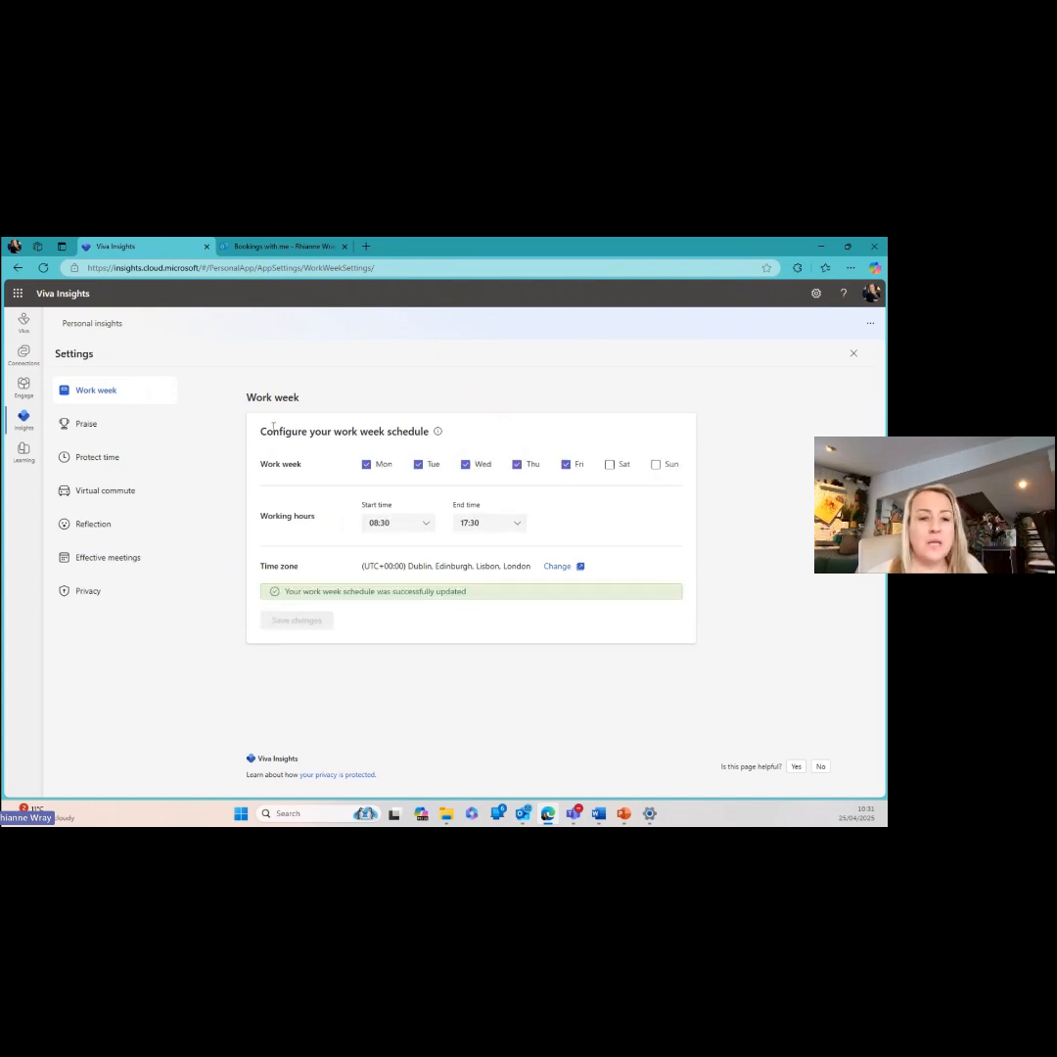
- Enable the praise reminder for Fridays in the Praise settings and save the schedule
{"action": "left_click", "coordinate": [94, 427]}
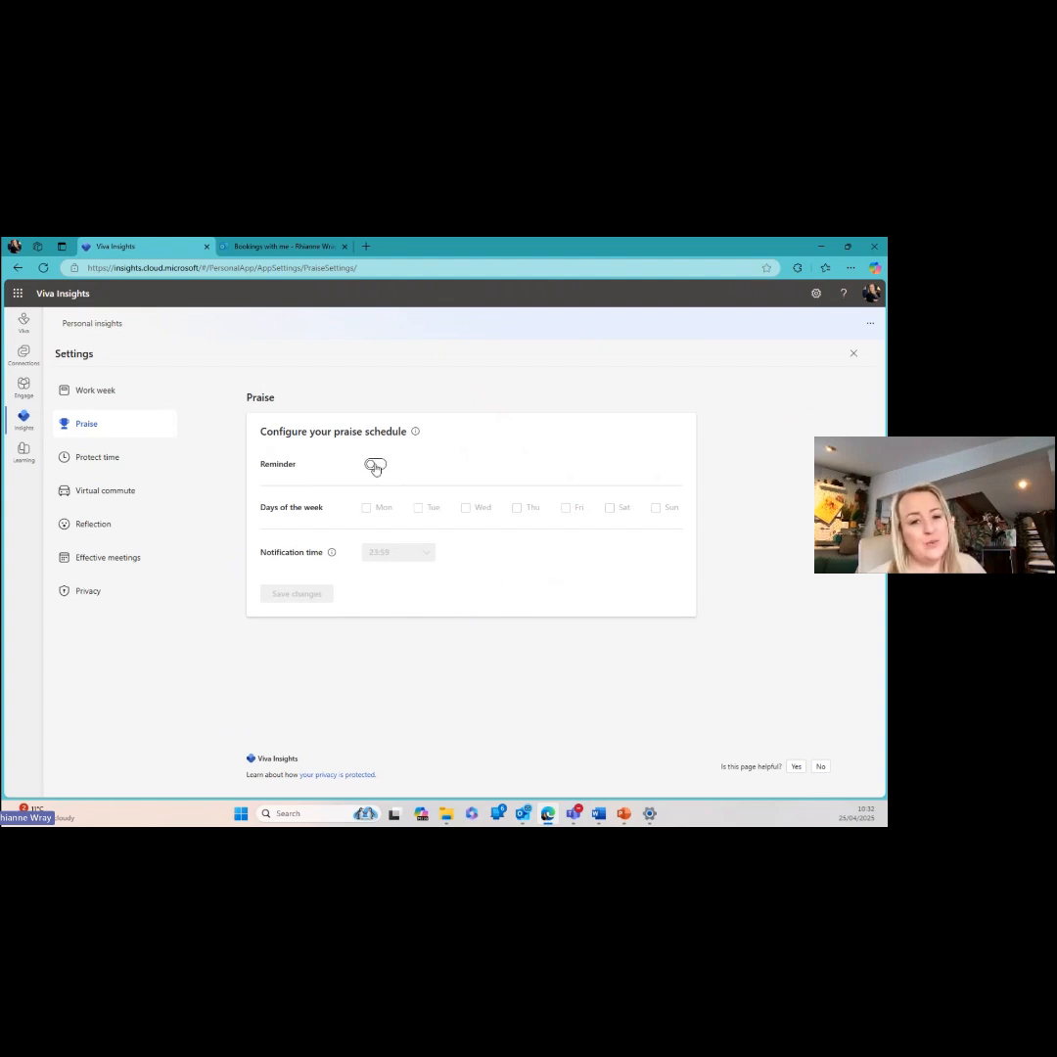
{"action": "left_click", "coordinate": [380, 464]}
{"action": "left_click", "coordinate": [564, 508]}
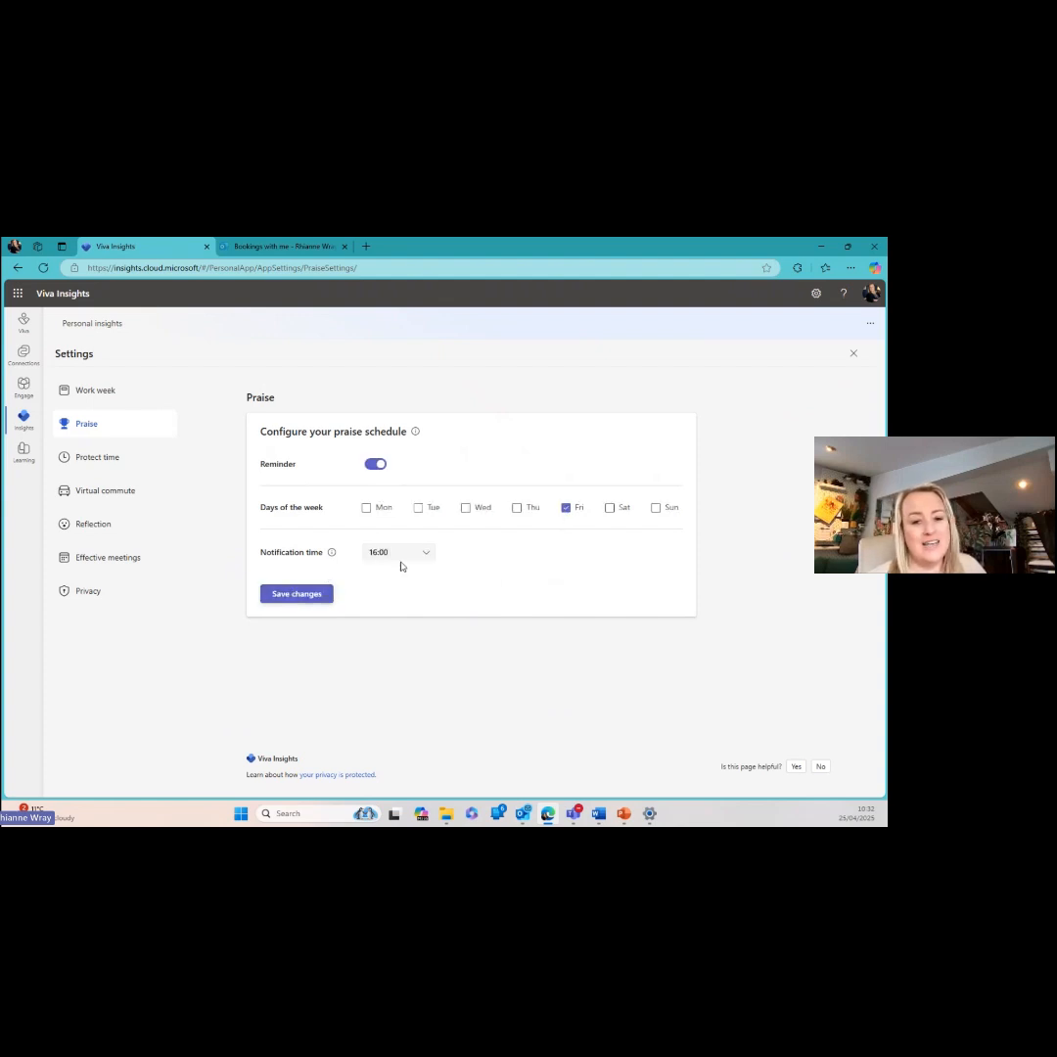
{"action": "left_click", "coordinate": [297, 596]}
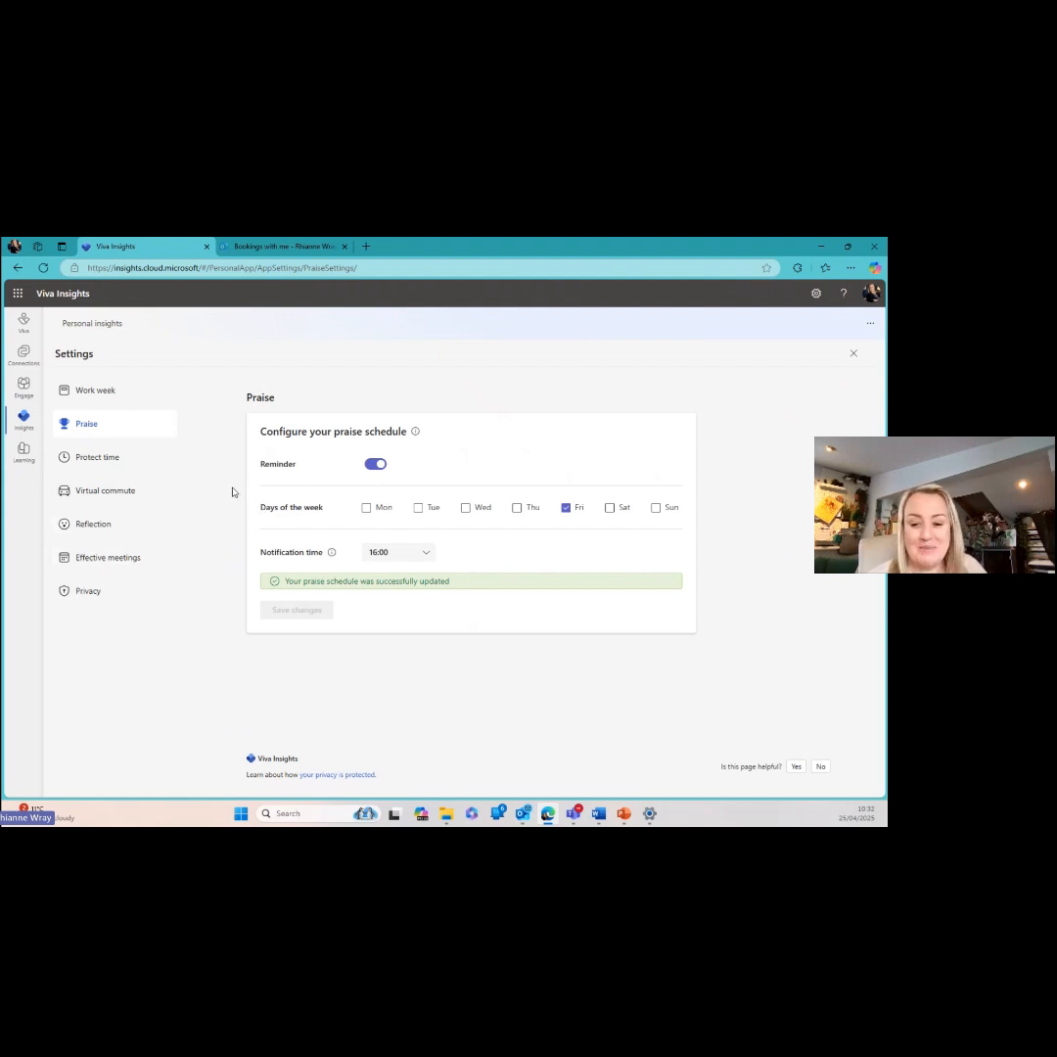
- Add a recurring calendar event protecting the lunch hours in the Protect time settings and save it
{"action": "left_click", "coordinate": [108, 465]}
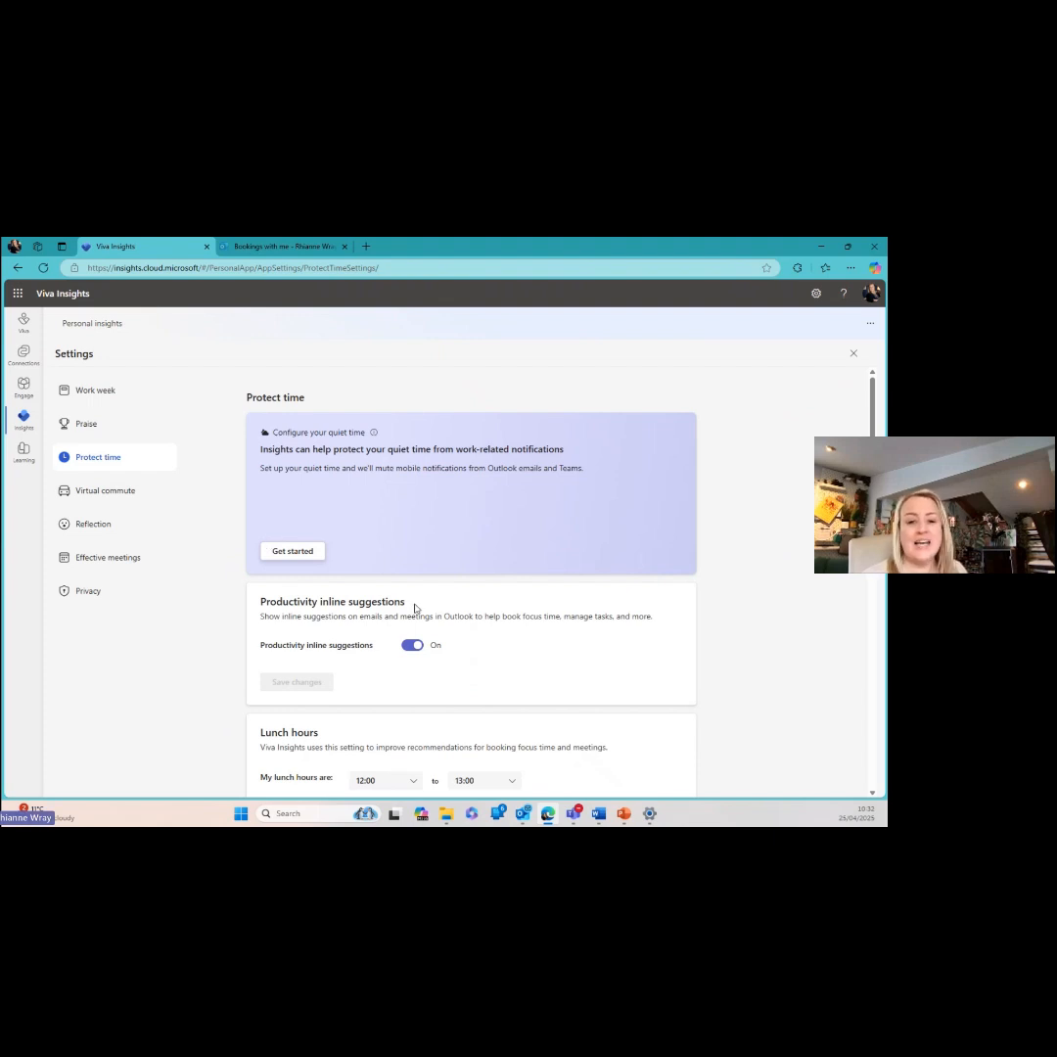
{"action": "scroll", "coordinate": [382, 577], "scroll_direction": "down", "scroll_amount": 3}
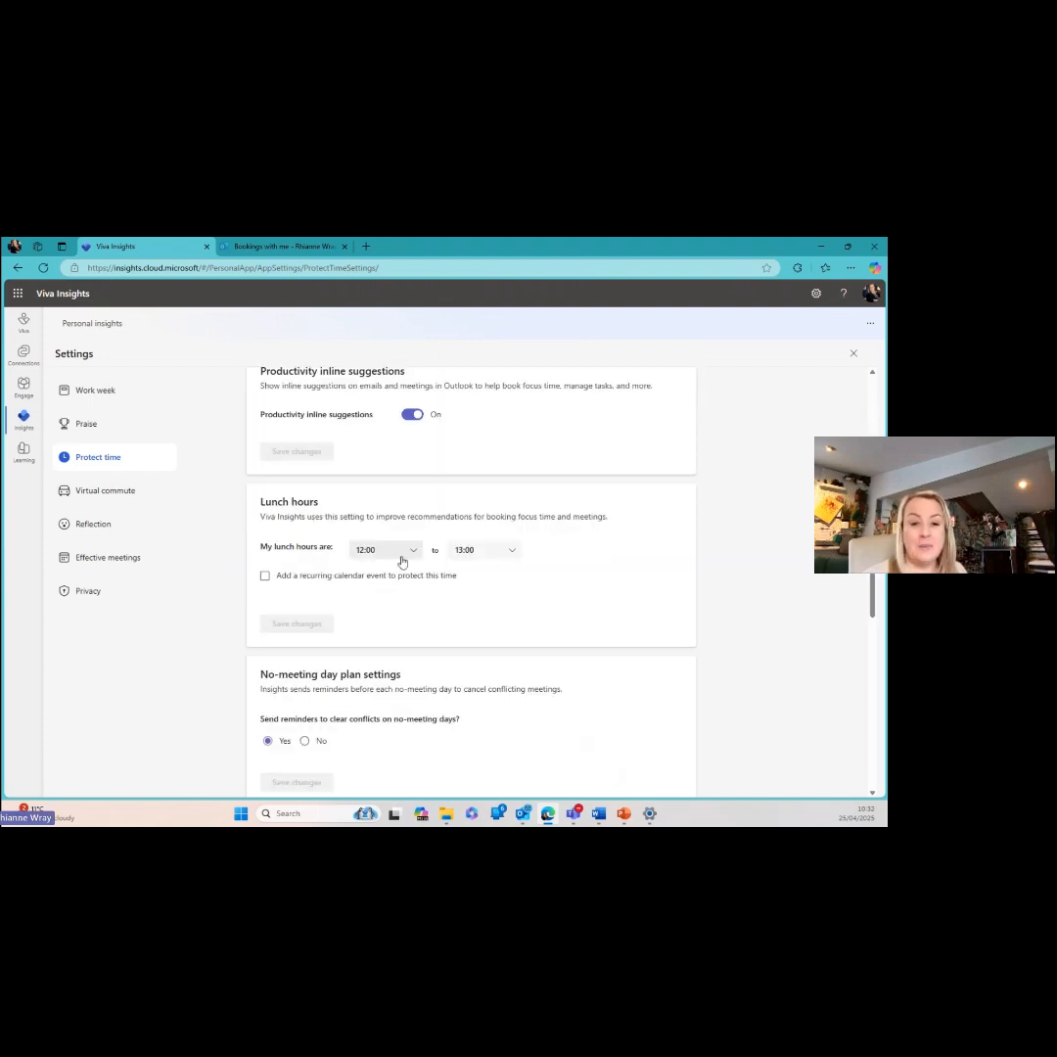
{"action": "left_click", "coordinate": [339, 580]}
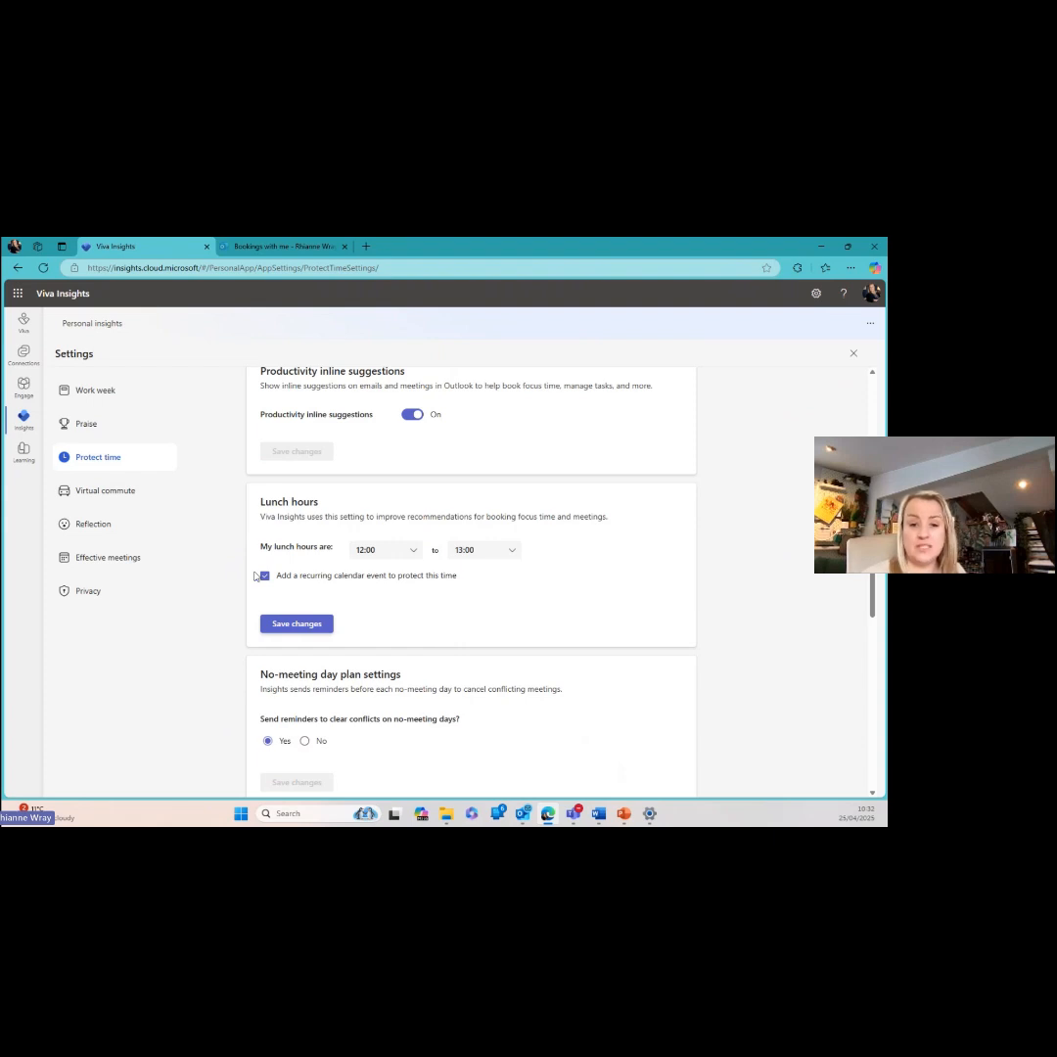
{"action": "left_click", "coordinate": [296, 626]}
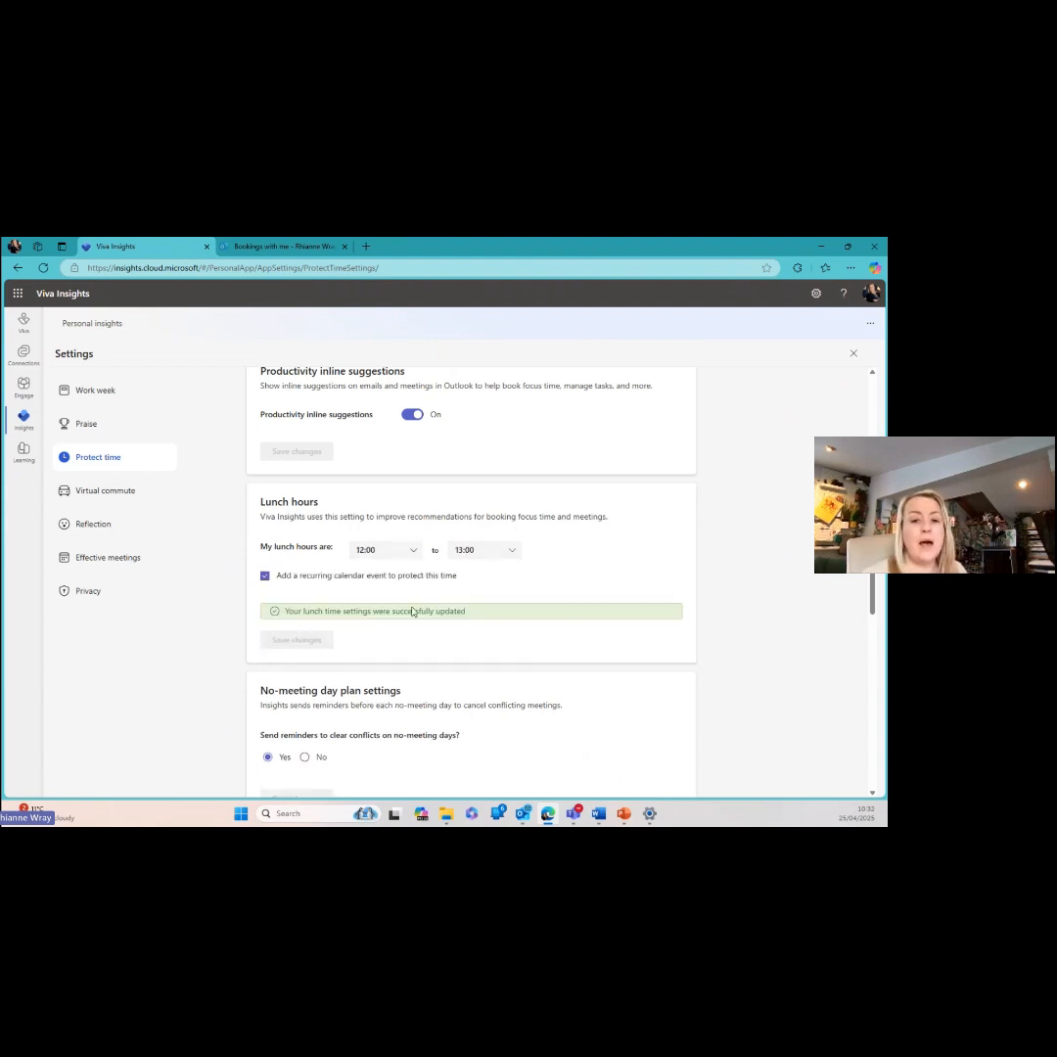
{"action": "scroll", "coordinate": [401, 614], "scroll_direction": "down", "scroll_amount": 3}
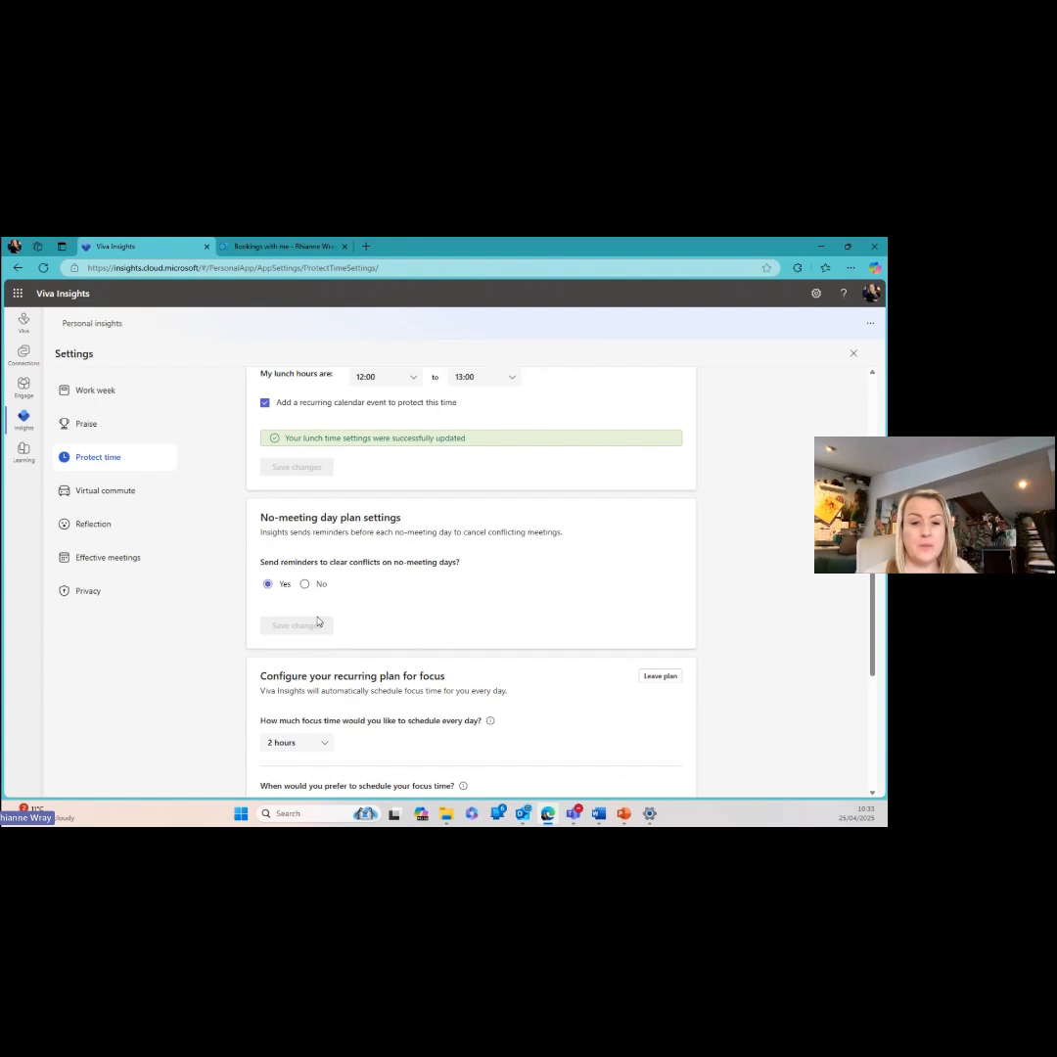
{"action": "left_click", "coordinate": [304, 583]}
{"action": "left_click", "coordinate": [268, 583]}
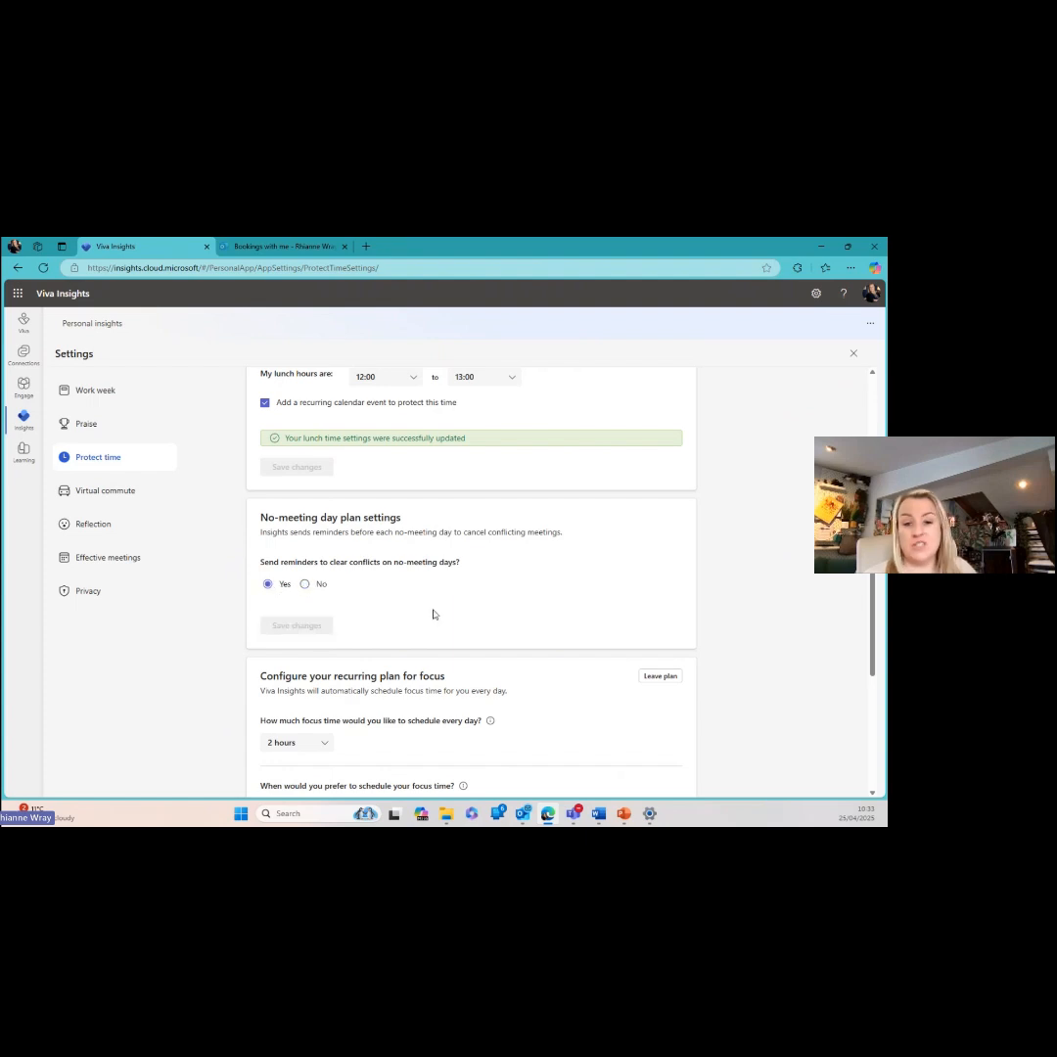
- In the recurring focus plan, set the earliest focus time to 09:30 and save the changes
{"action": "scroll", "coordinate": [383, 633], "scroll_direction": "down", "scroll_amount": 3}
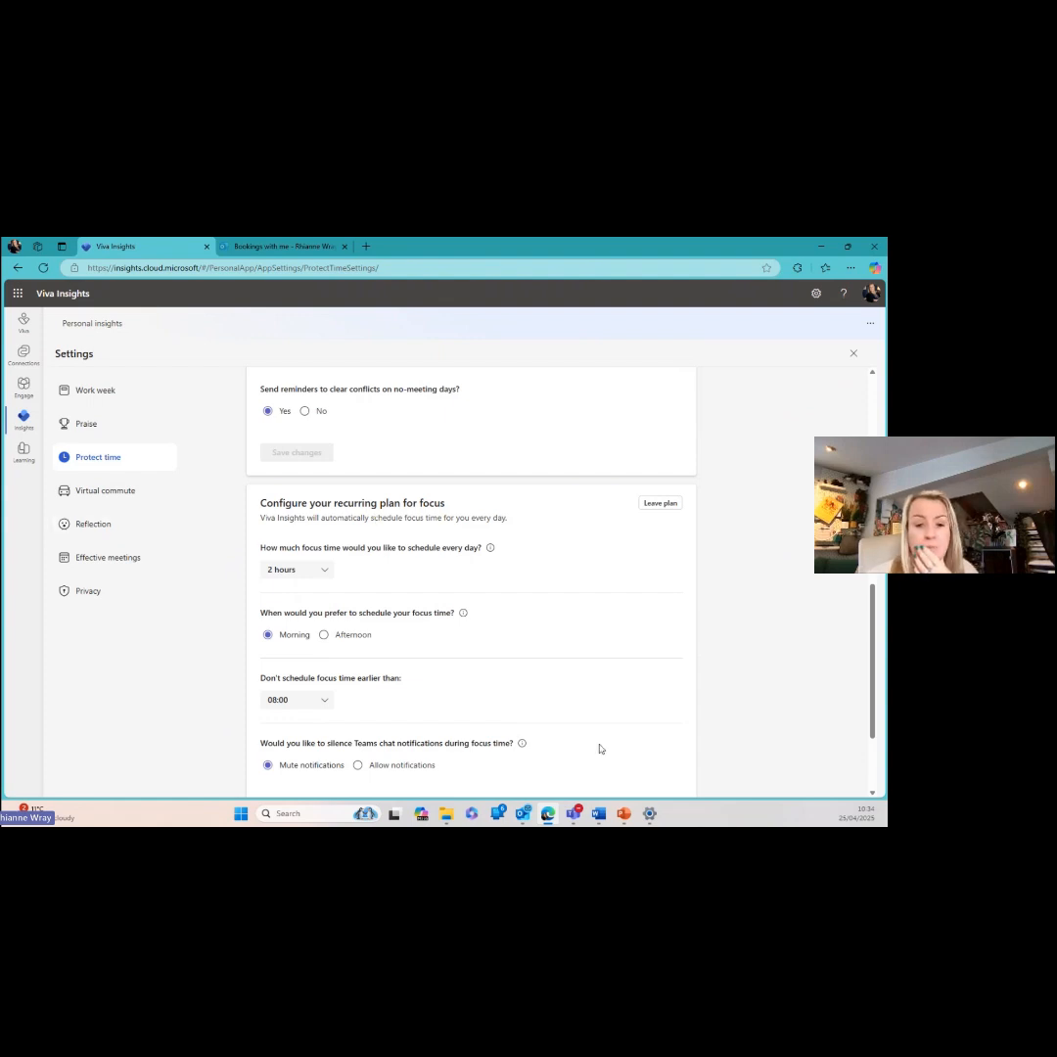
{"action": "scroll", "coordinate": [373, 677], "scroll_direction": "down", "scroll_amount": 2}
{"action": "left_click", "coordinate": [324, 585]}
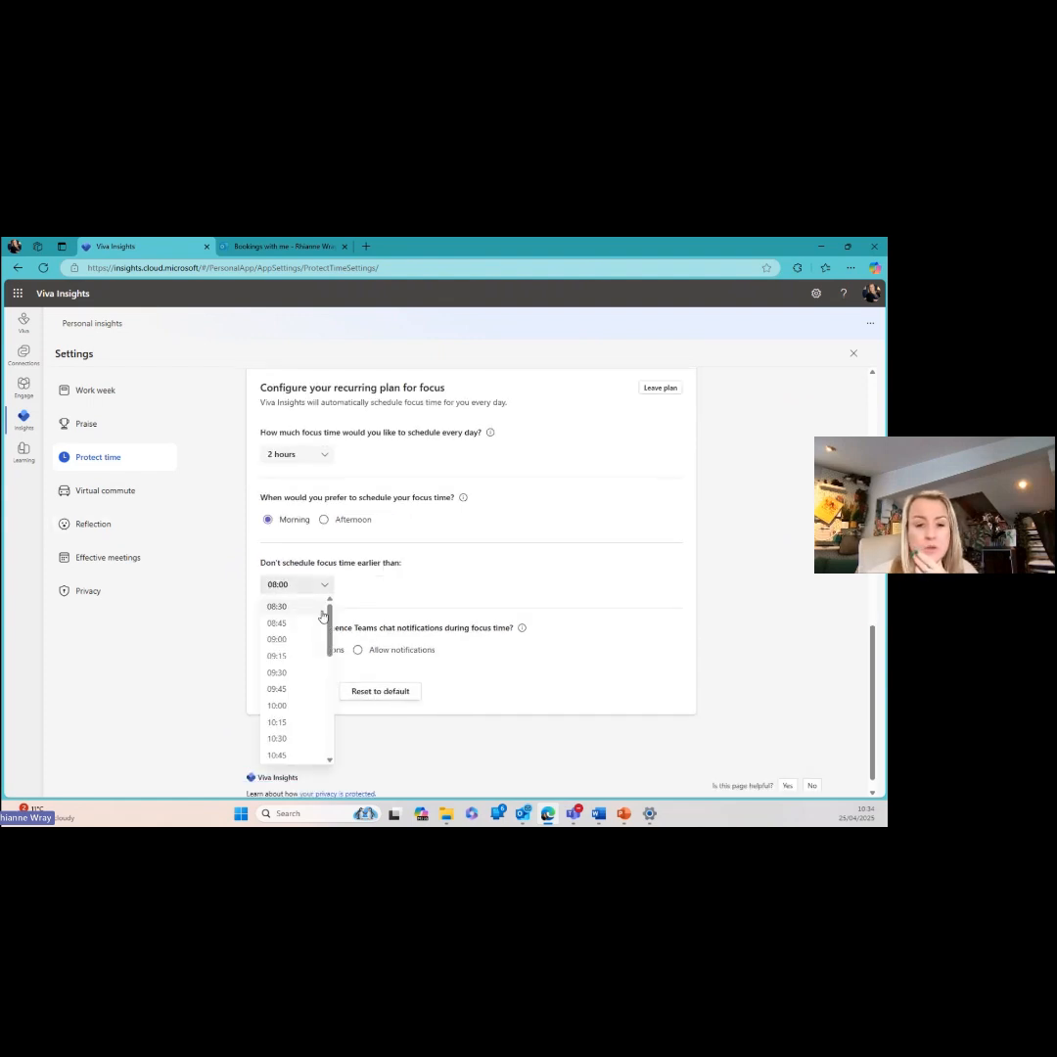
{"action": "left_click", "coordinate": [282, 673]}
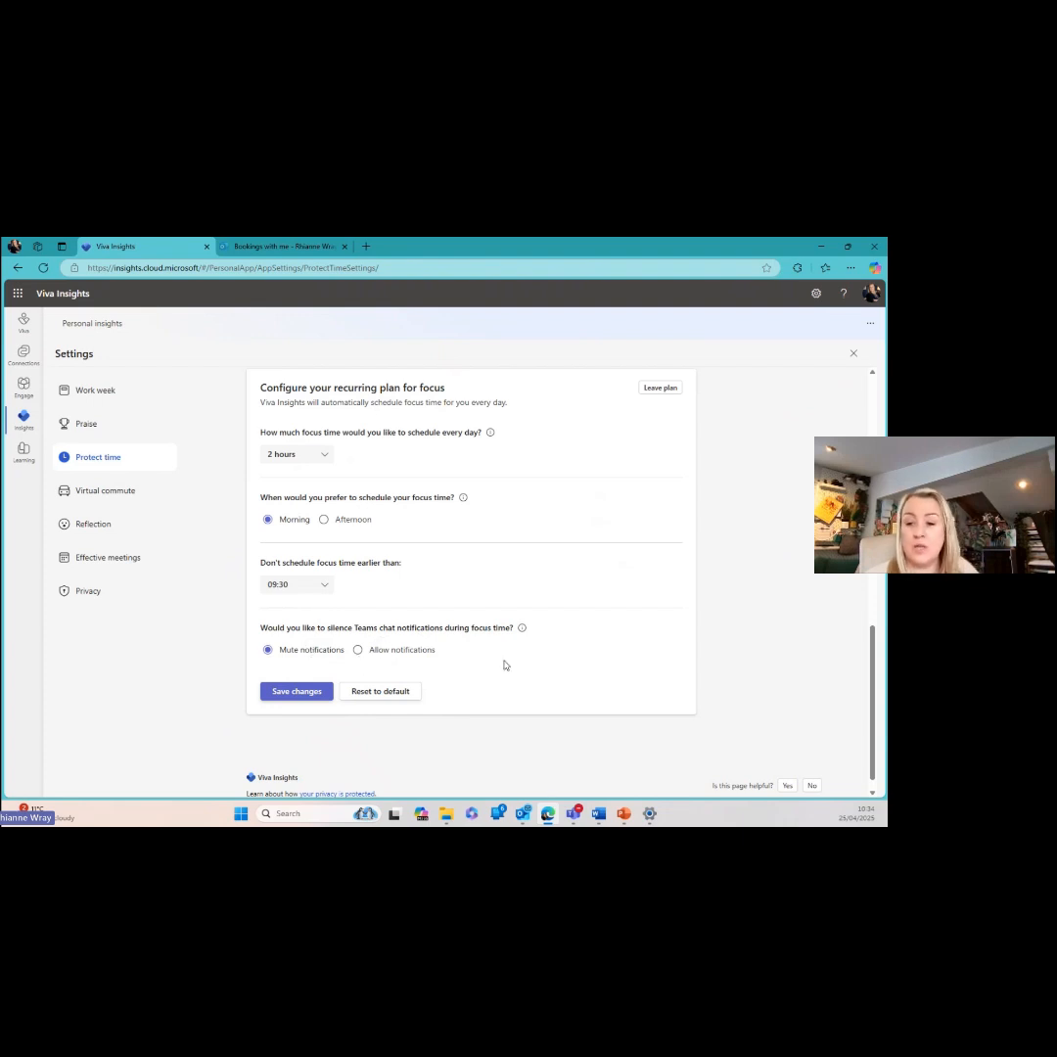
{"action": "left_click", "coordinate": [299, 692]}
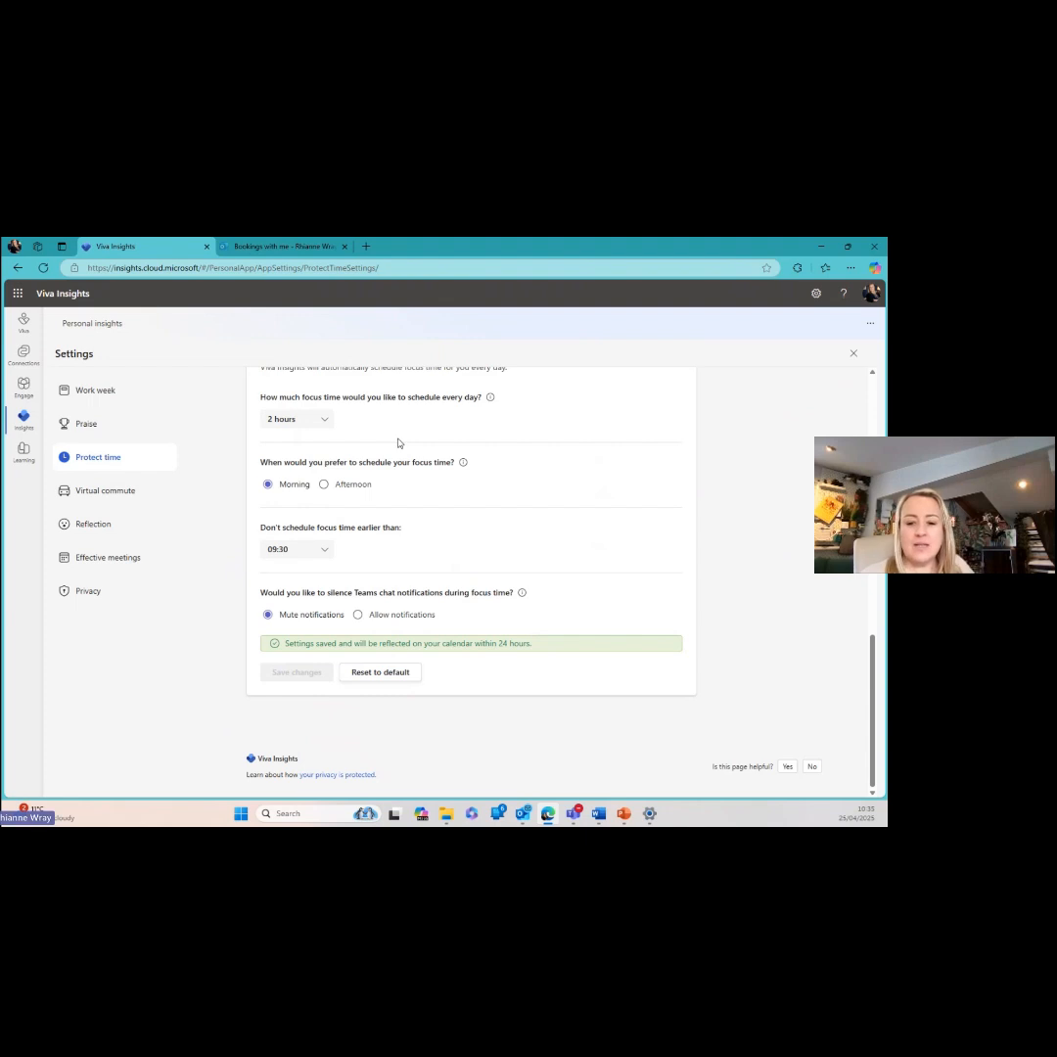
- Switch to the Outlook calendar, check the Creative event on 6 August 2025, and return to Viva Insights
{"action": "mouse_move", "coordinate": [523, 812]}
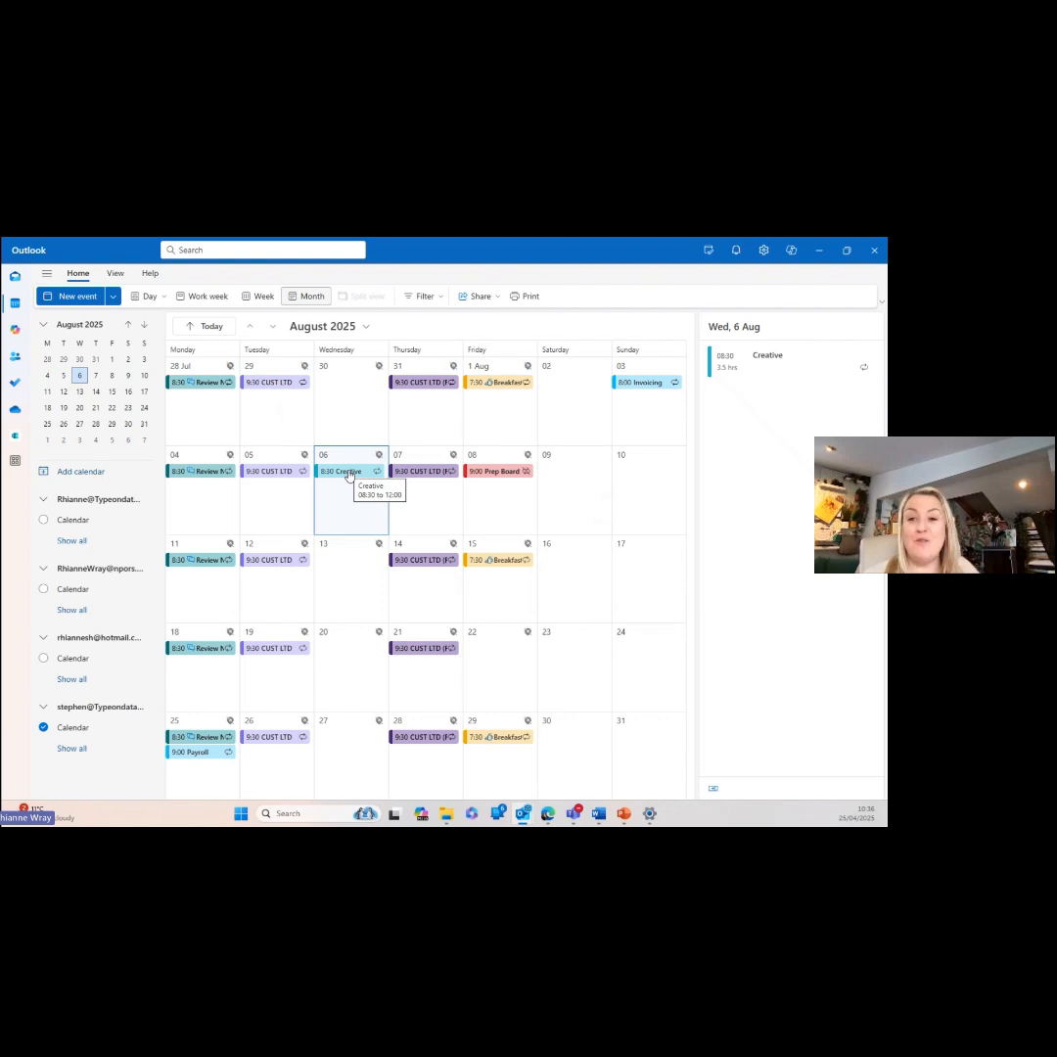
{"action": "left_click", "coordinate": [811, 249]}
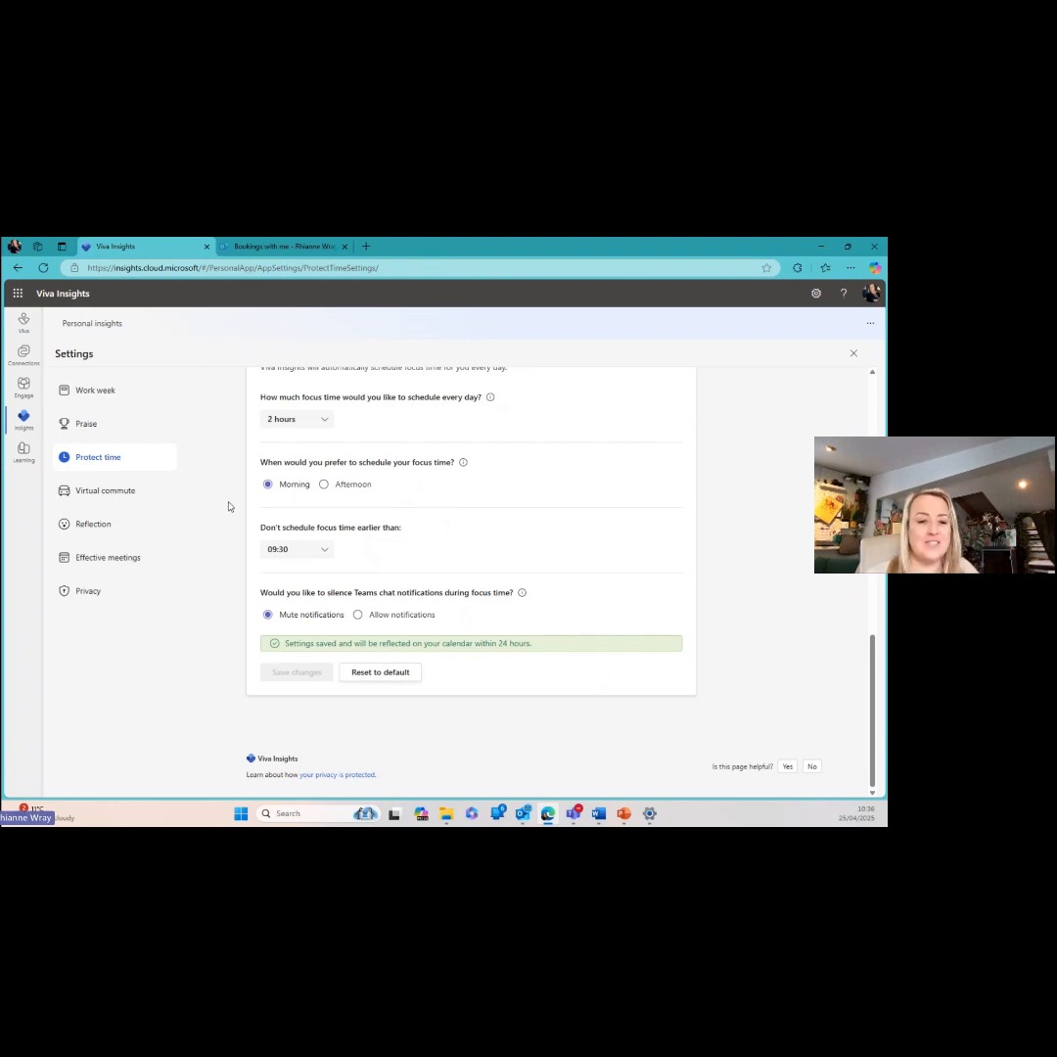
- Open the Virtual commute settings and try removing Friday from the reminder days
{"action": "left_click", "coordinate": [125, 492]}
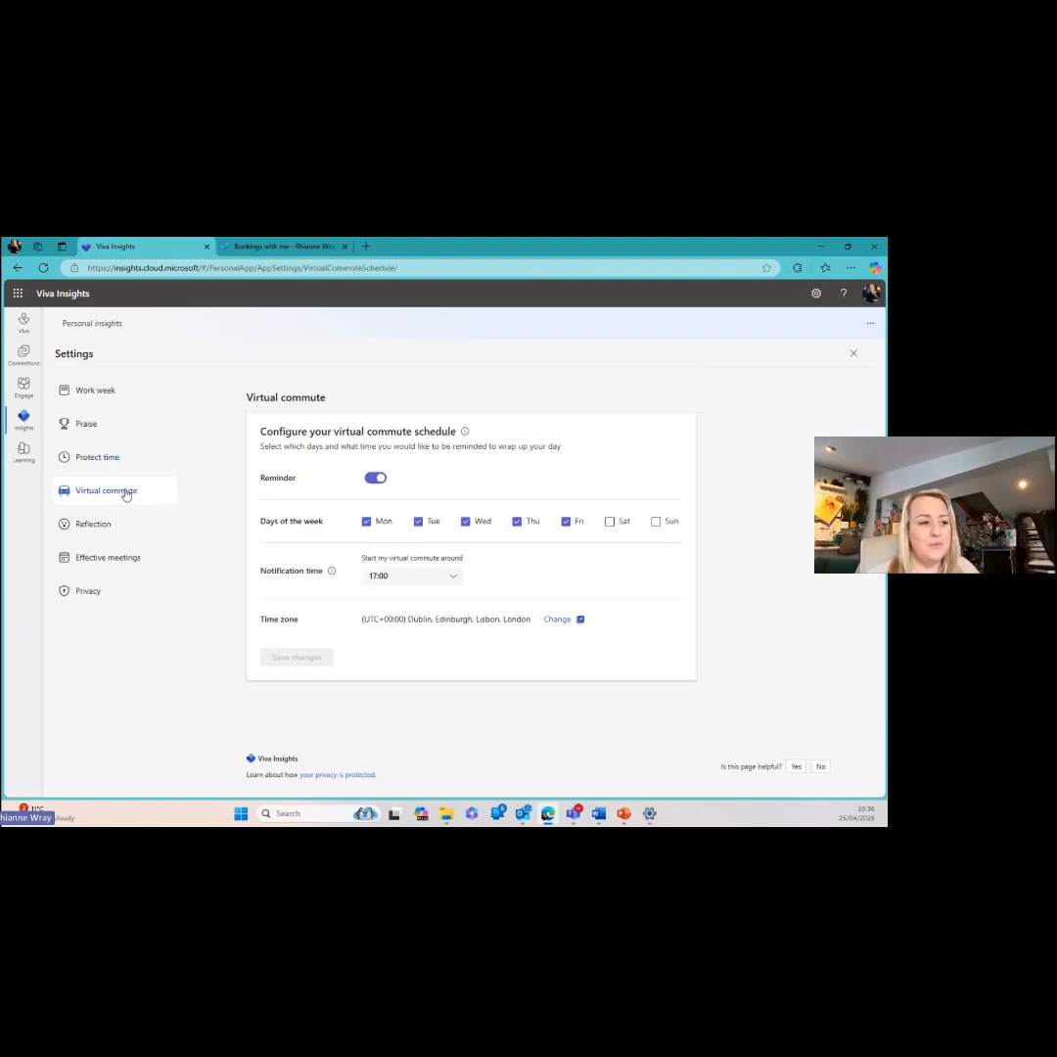
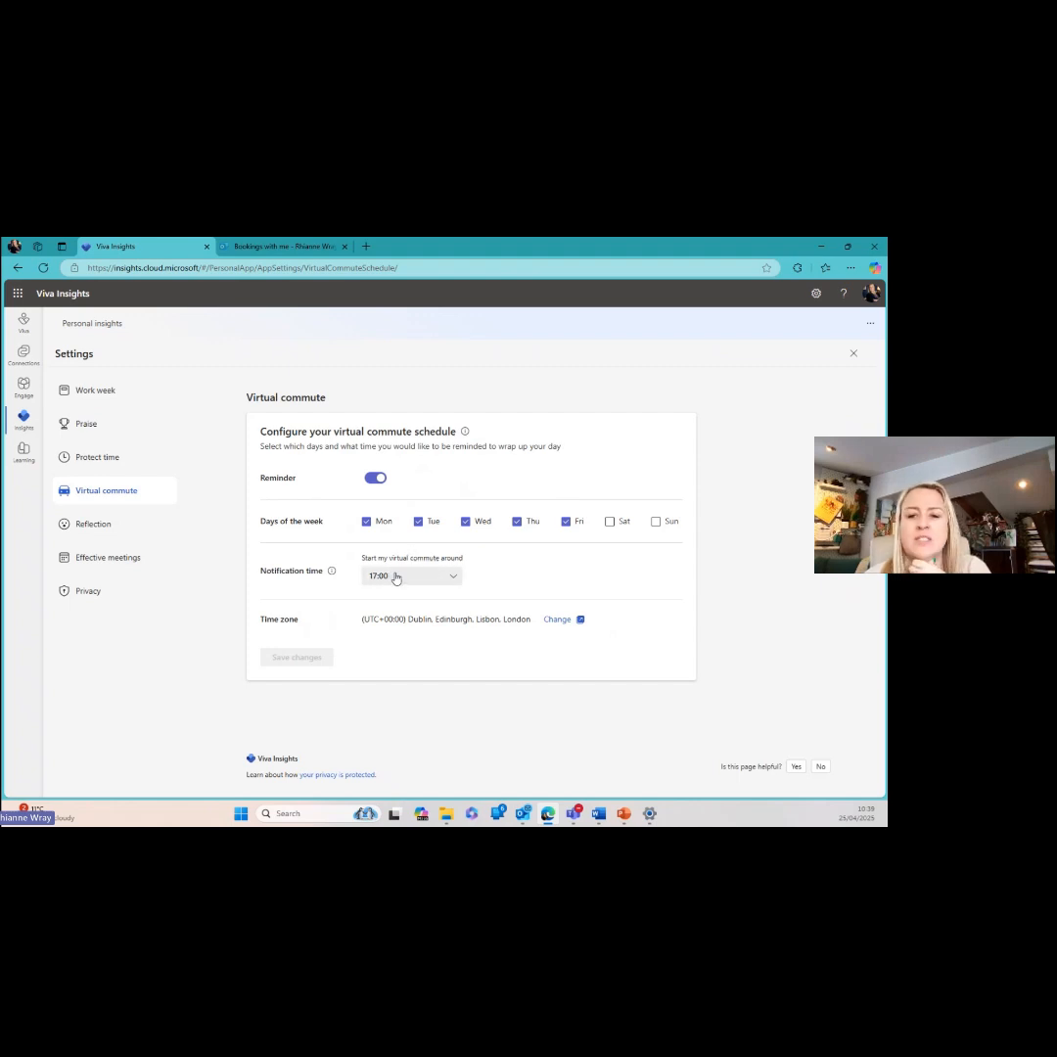
{"action": "left_click", "coordinate": [573, 524]}
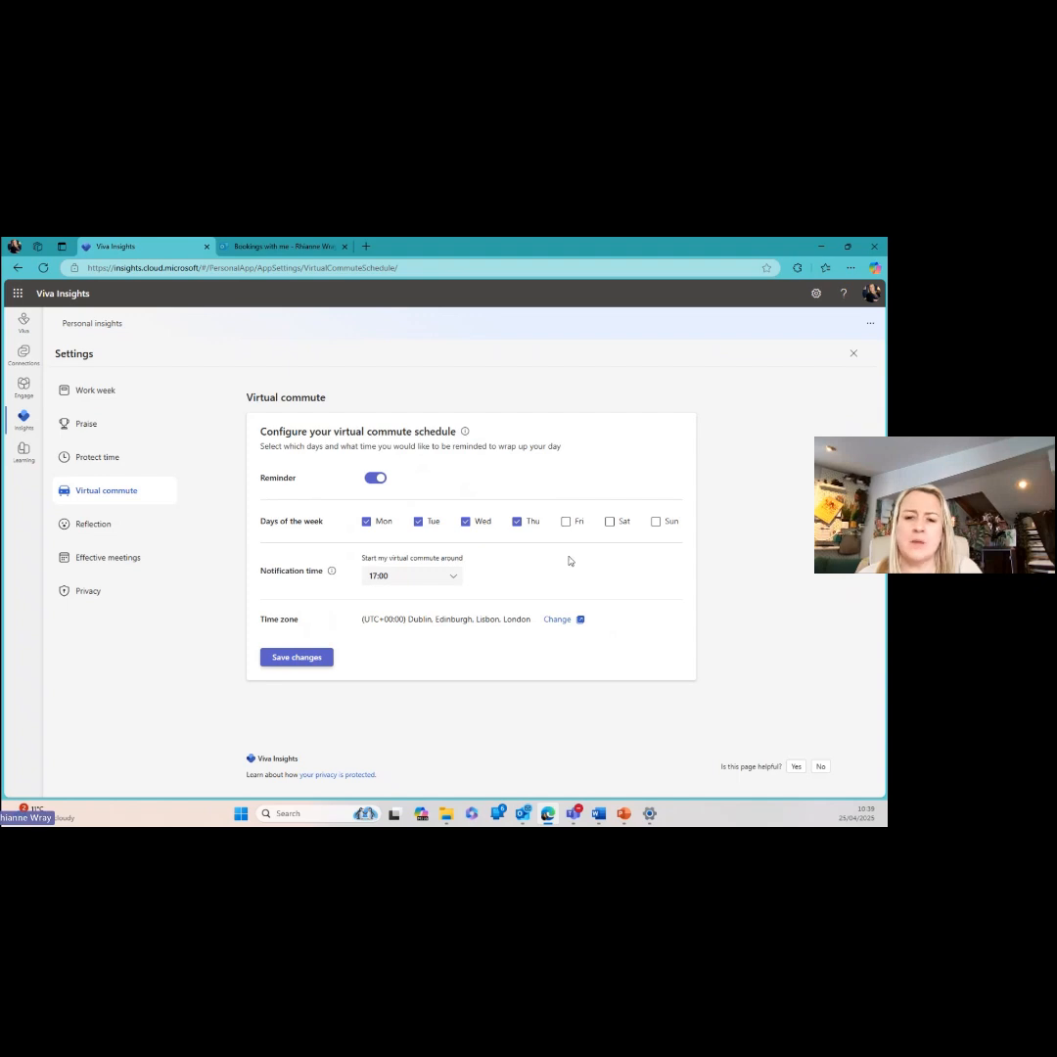
{"action": "left_click", "coordinate": [566, 524]}
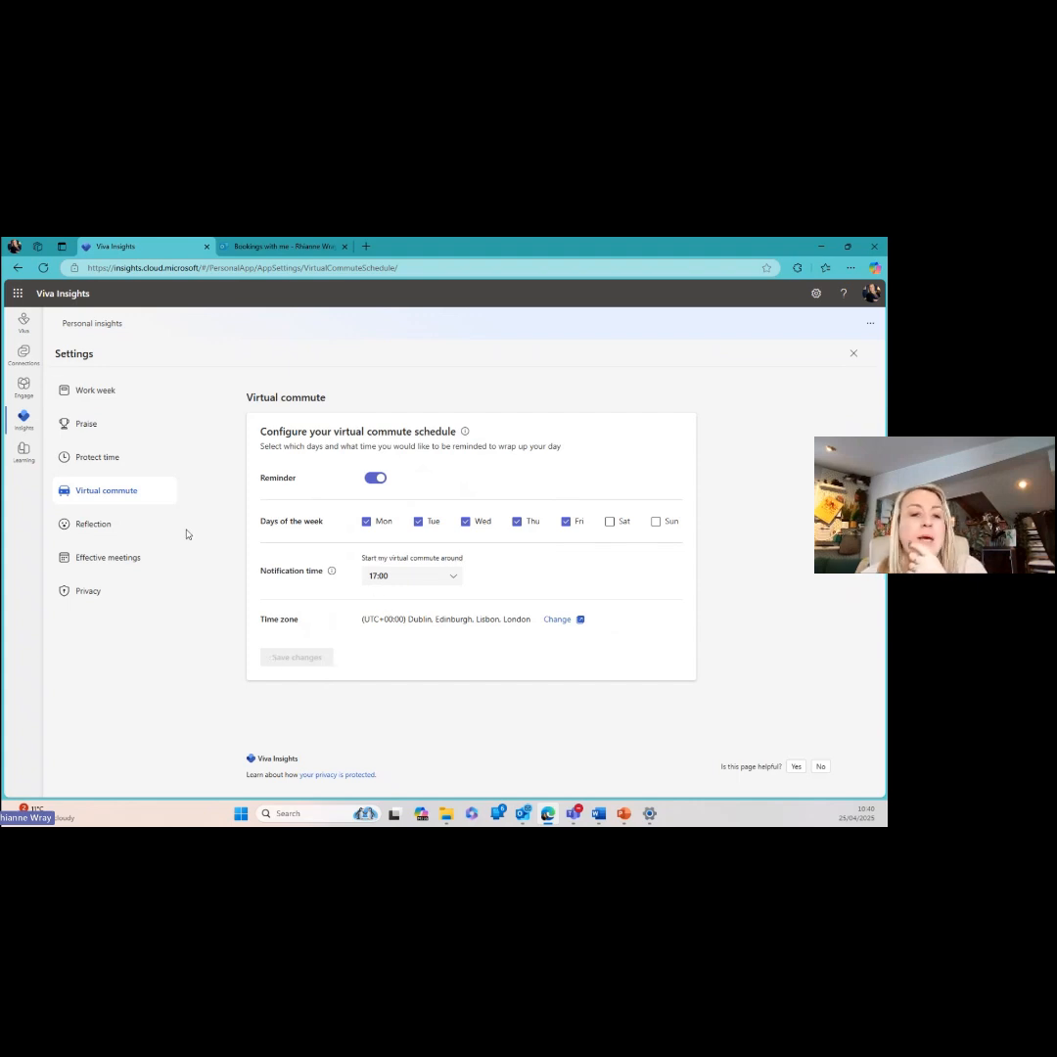
- Turn on the Reflection reminder for Fridays with a notification time of 13:00 and save the changes
{"action": "left_click", "coordinate": [115, 533]}
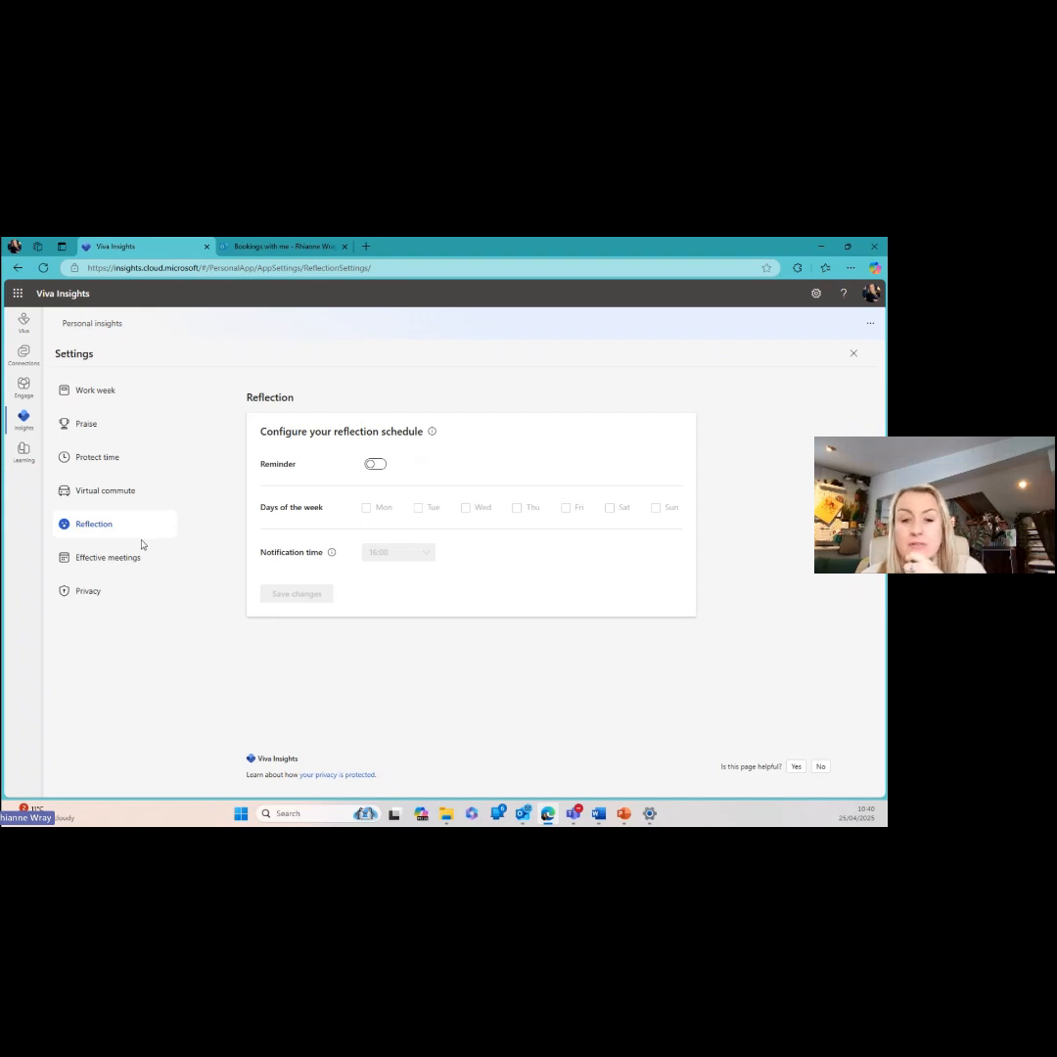
{"action": "left_click", "coordinate": [372, 466]}
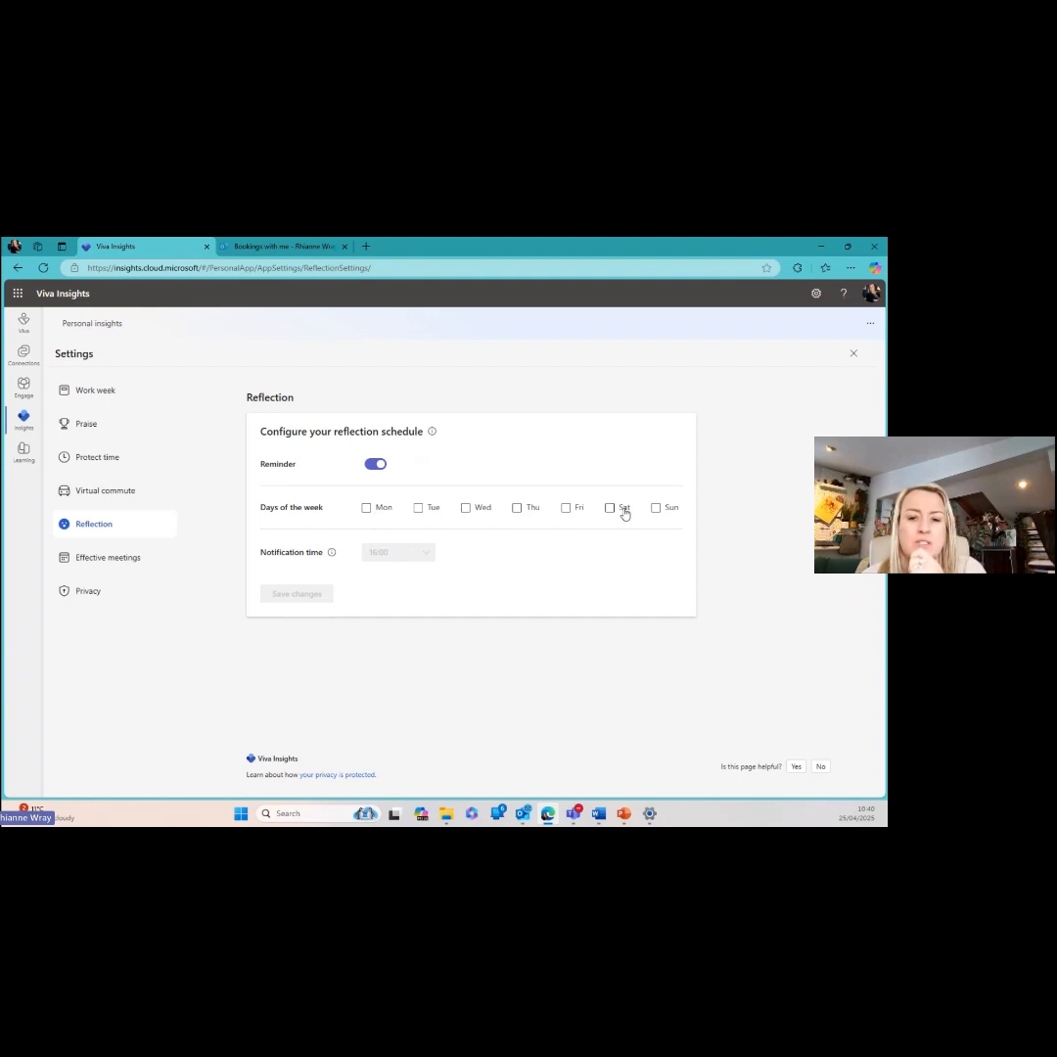
{"action": "left_click", "coordinate": [566, 509]}
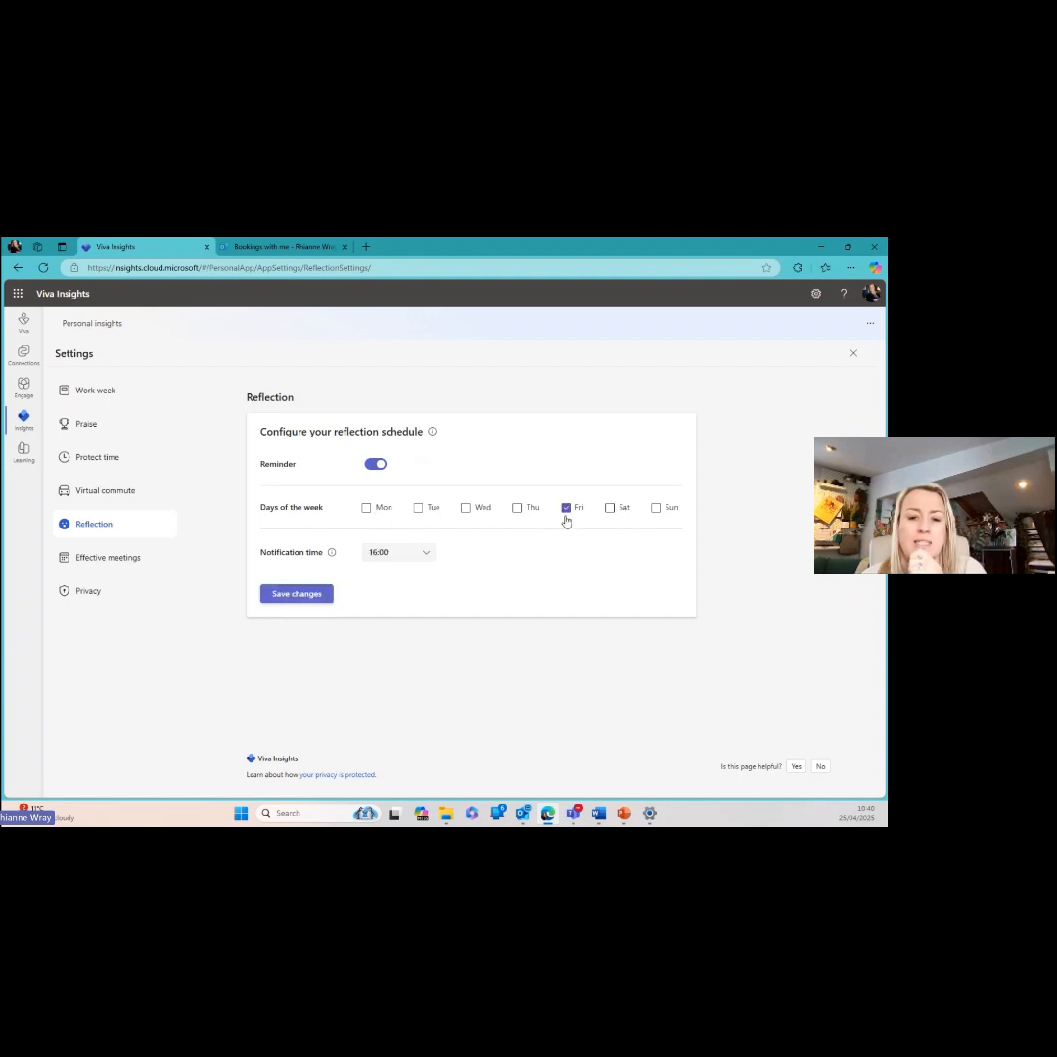
{"action": "left_click", "coordinate": [423, 554]}
{"action": "left_click", "coordinate": [395, 624]}
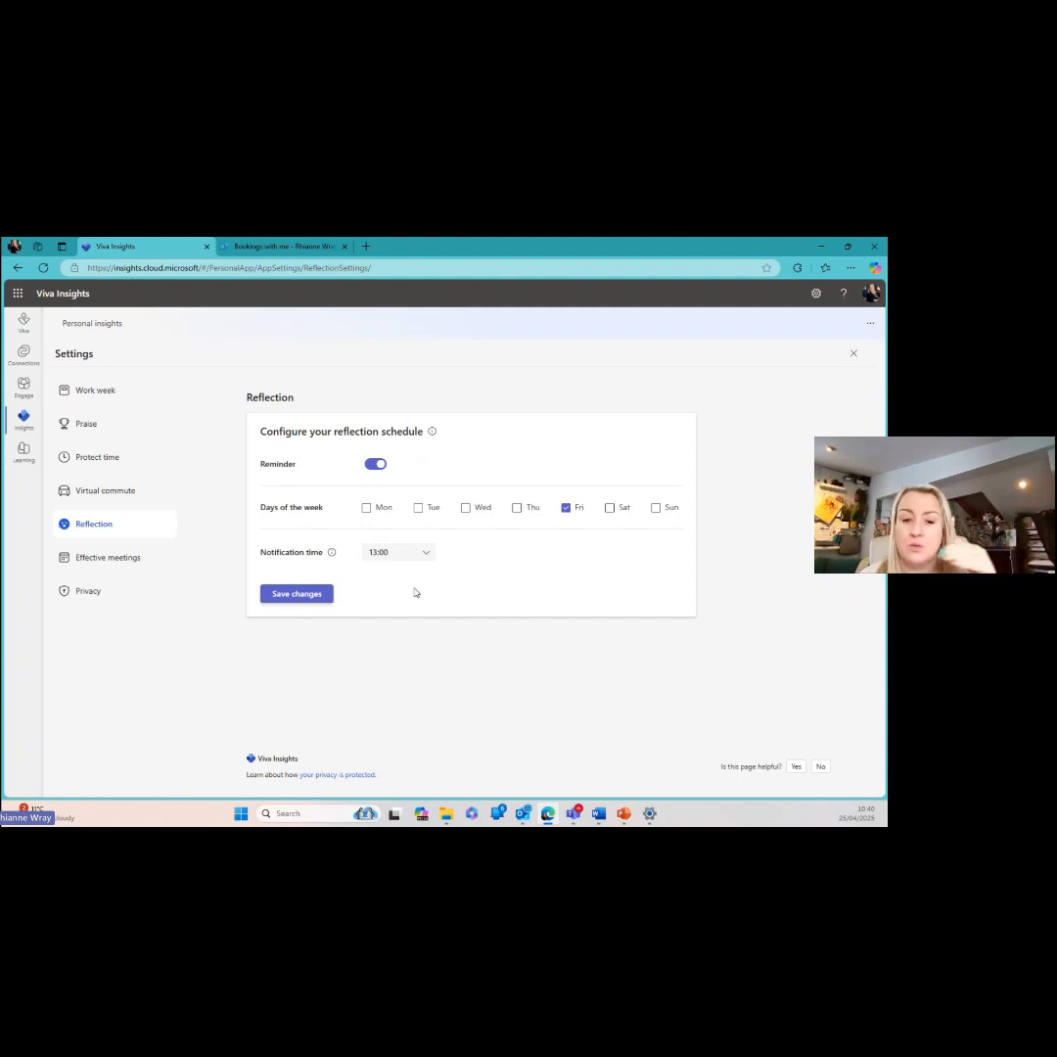
{"action": "left_click", "coordinate": [284, 596]}
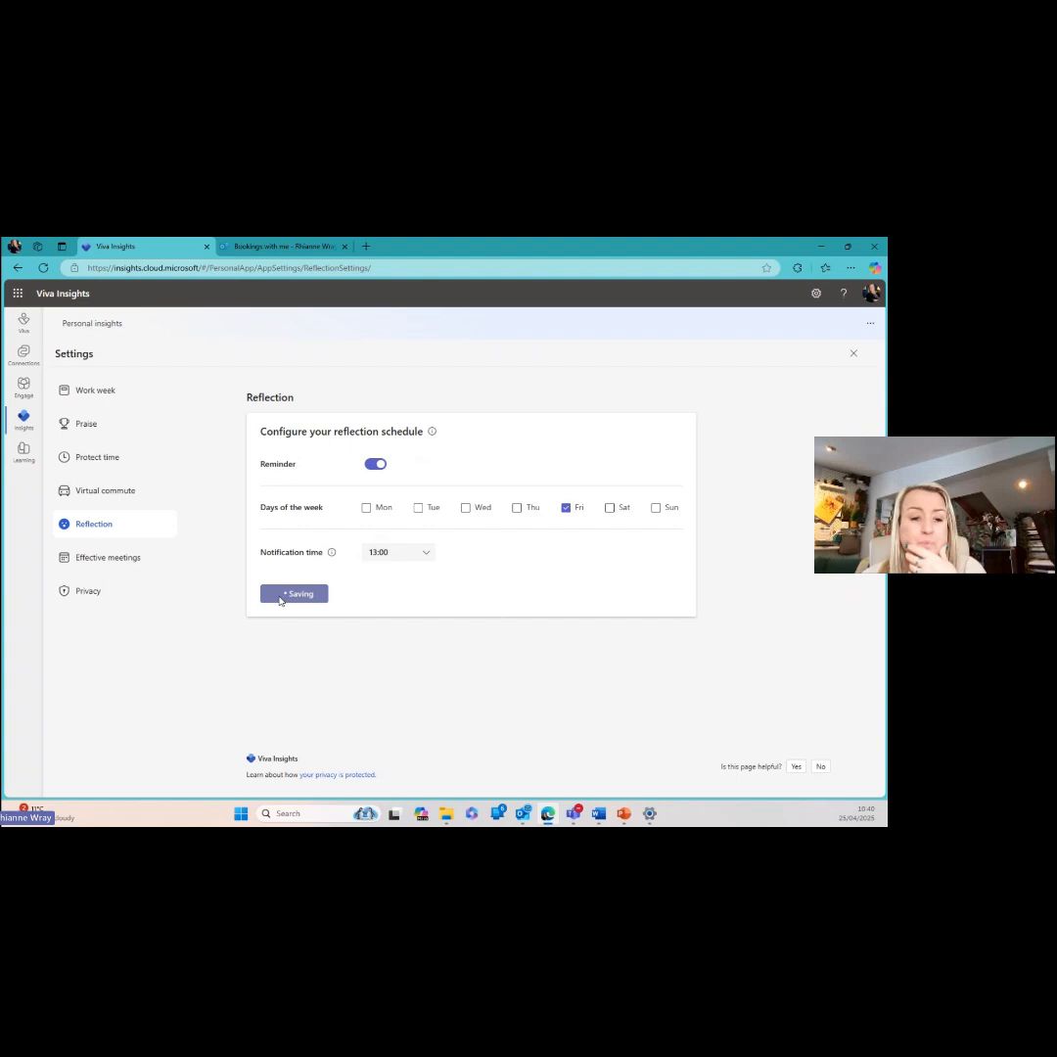
- Look at the Effective meetings settings and the availability status options in the Teams account profile, and minimise Teams
{"action": "left_click", "coordinate": [134, 564]}
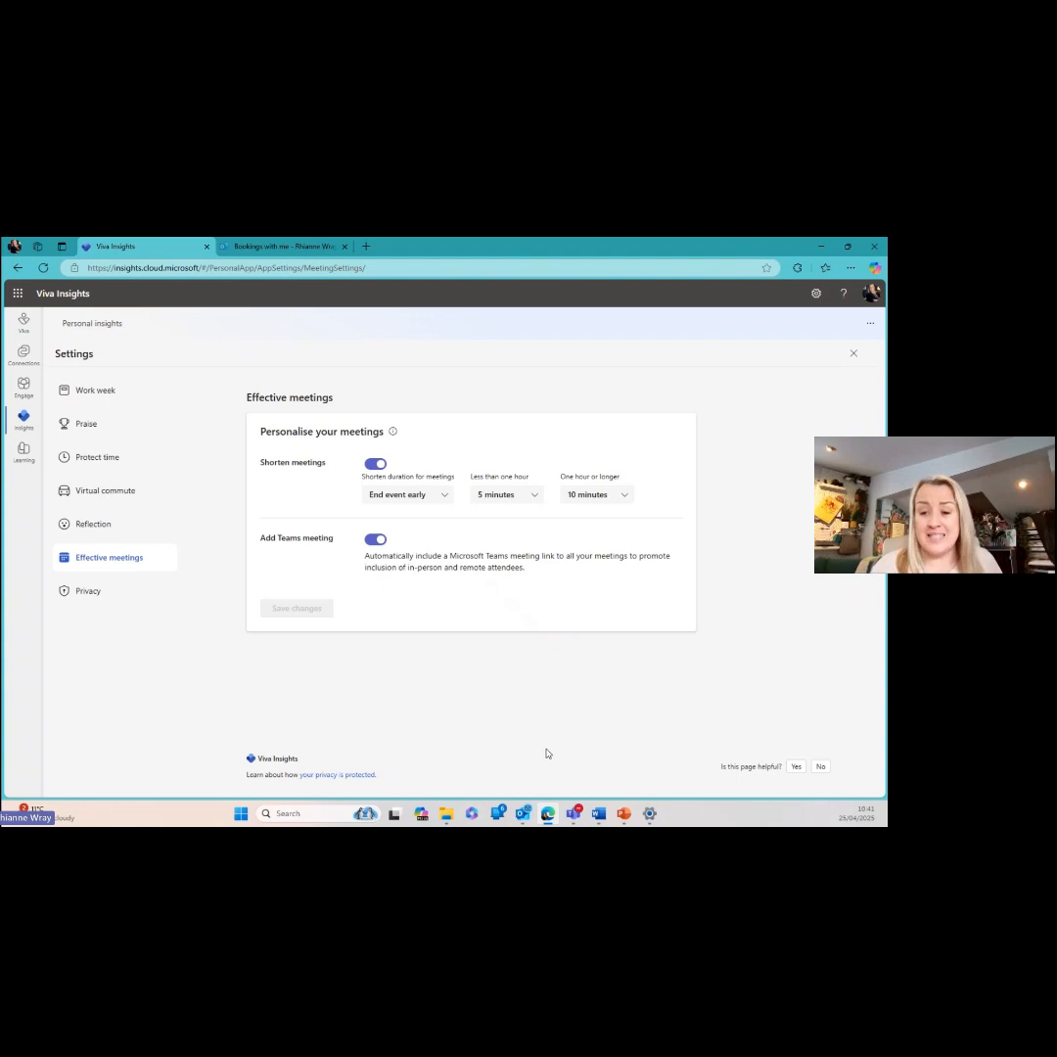
{"action": "mouse_move", "coordinate": [570, 819]}
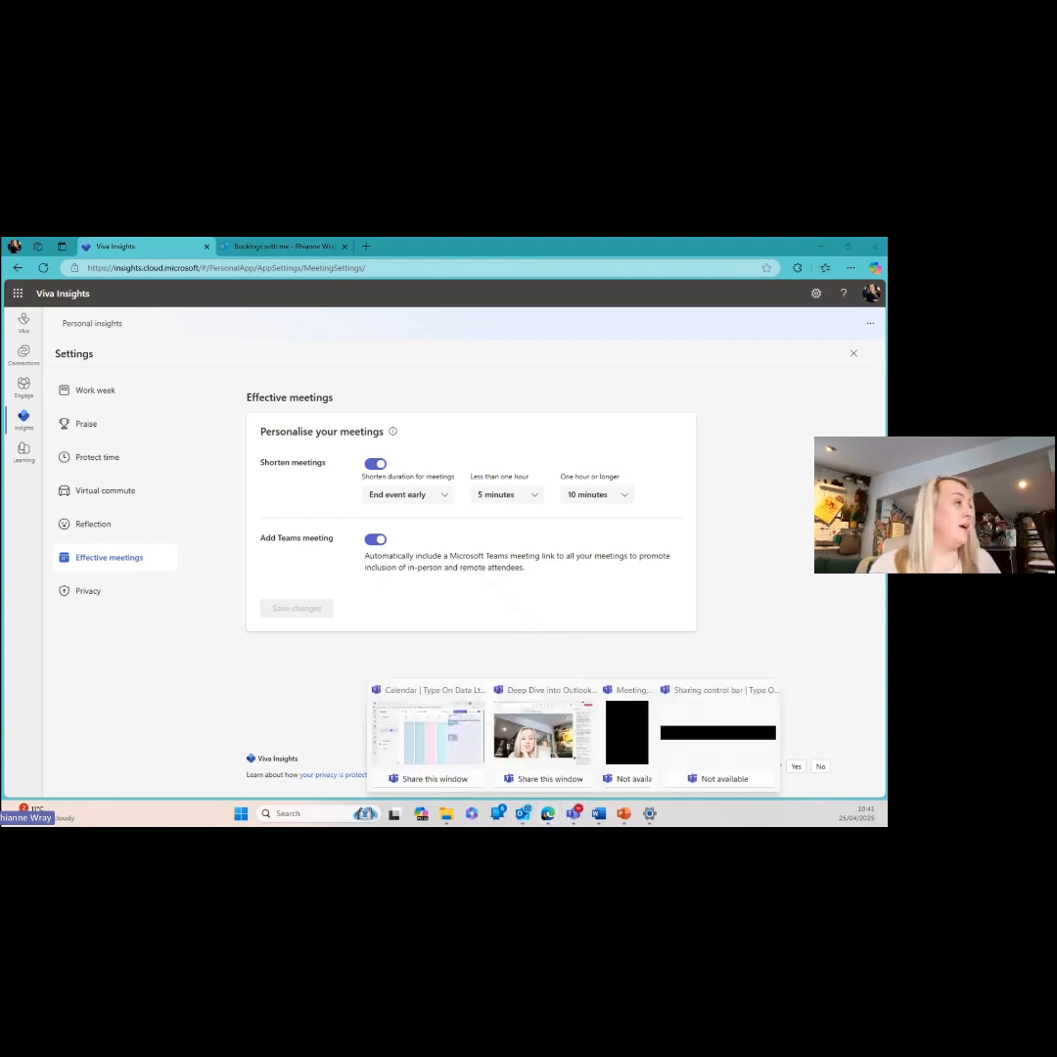
{"action": "left_click", "coordinate": [428, 732]}
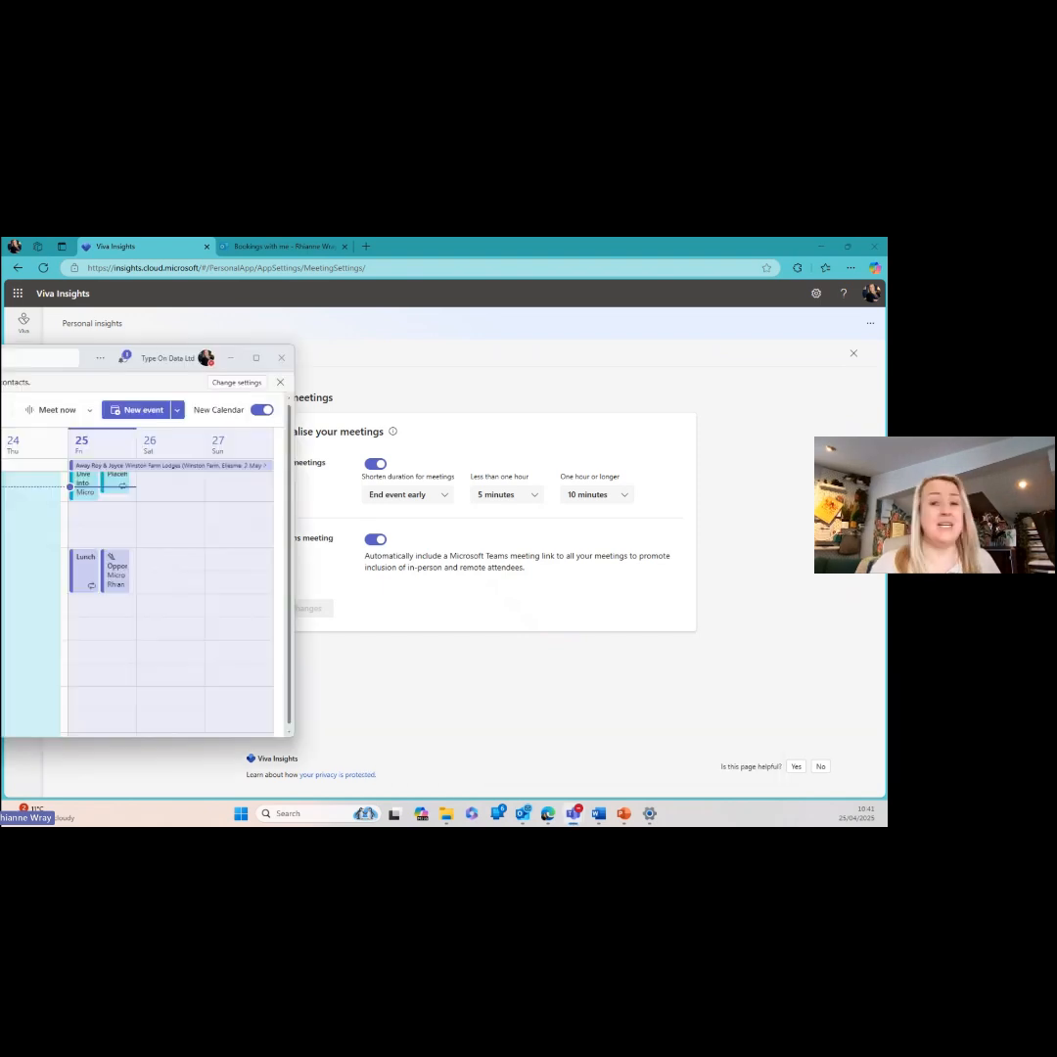
{"action": "left_click_drag", "start_coordinate": [2, 349], "coordinate": [372, 328]}
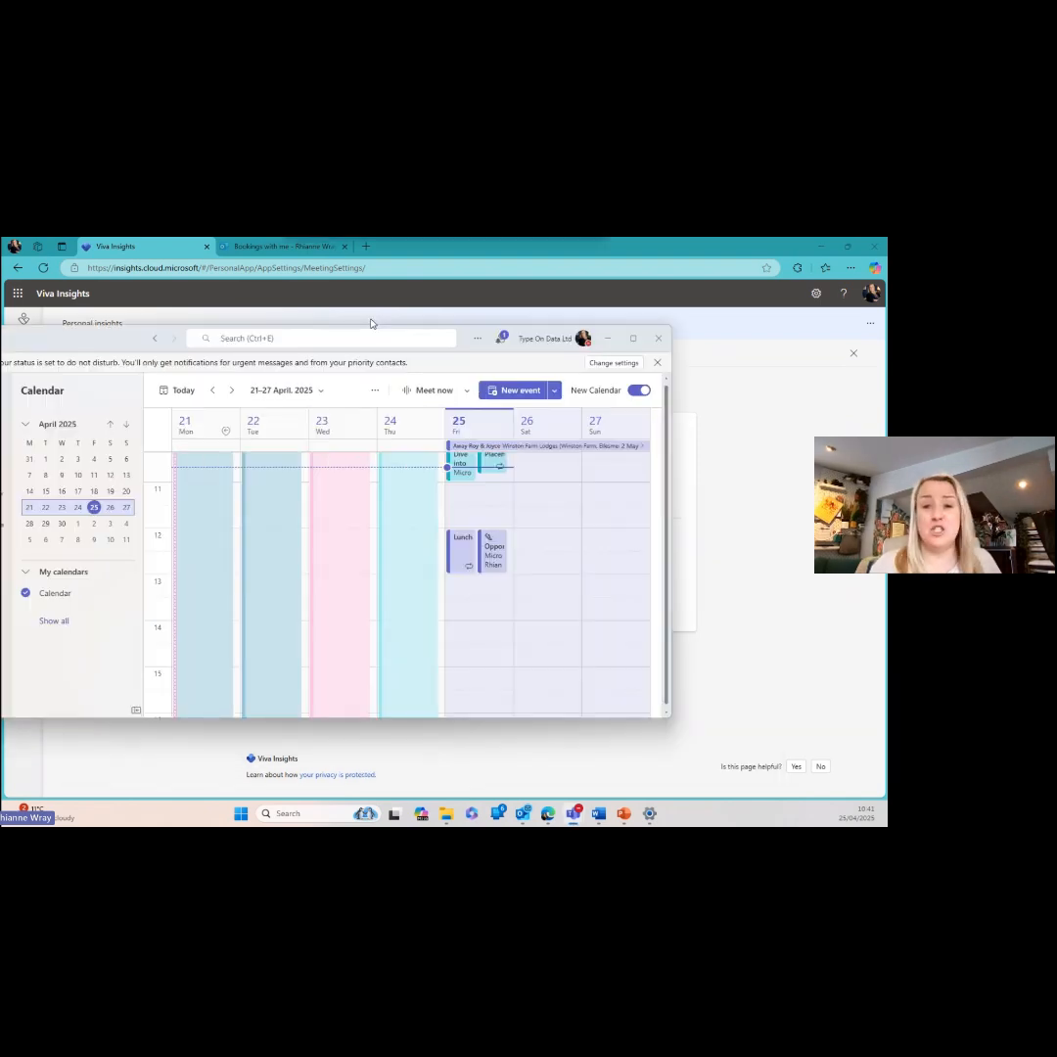
{"action": "left_click", "coordinate": [569, 342]}
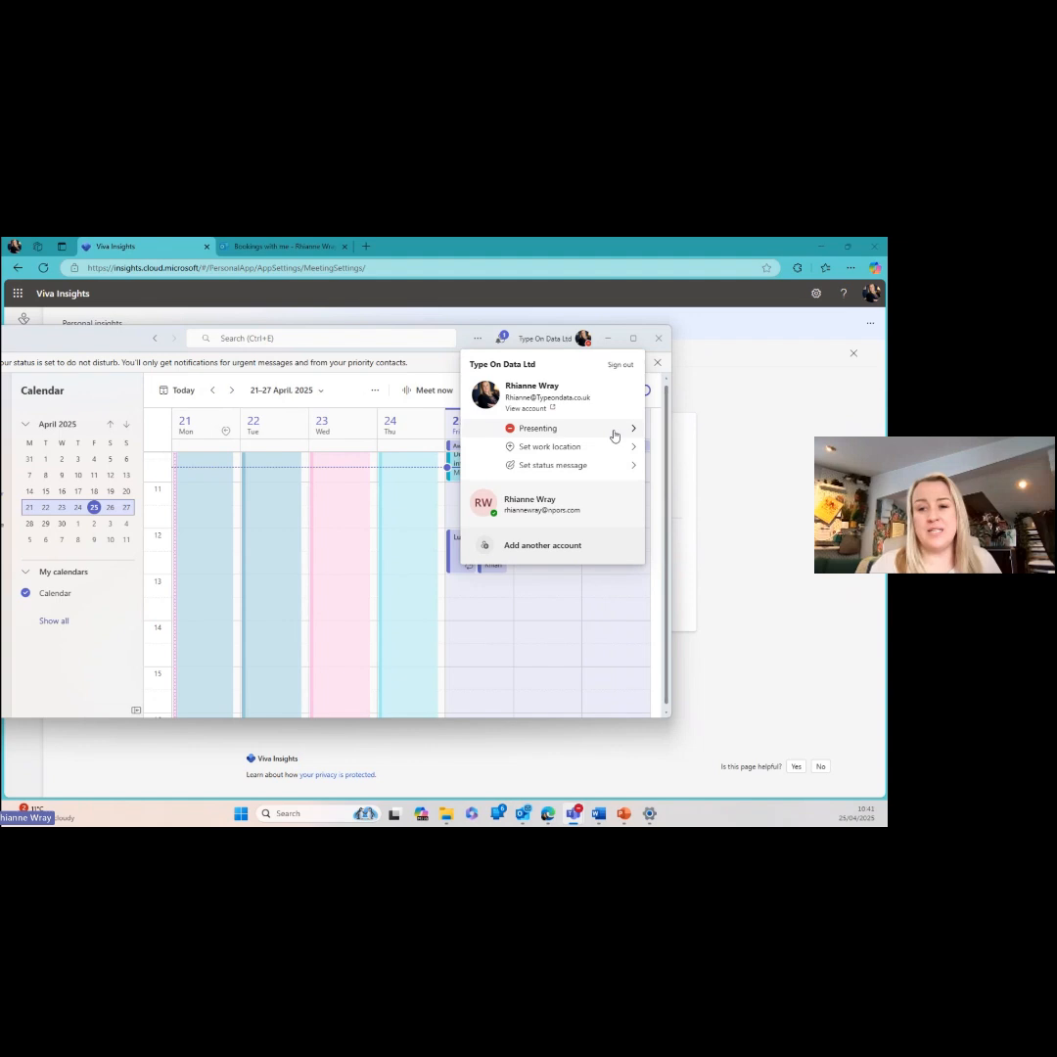
{"action": "left_click", "coordinate": [626, 428]}
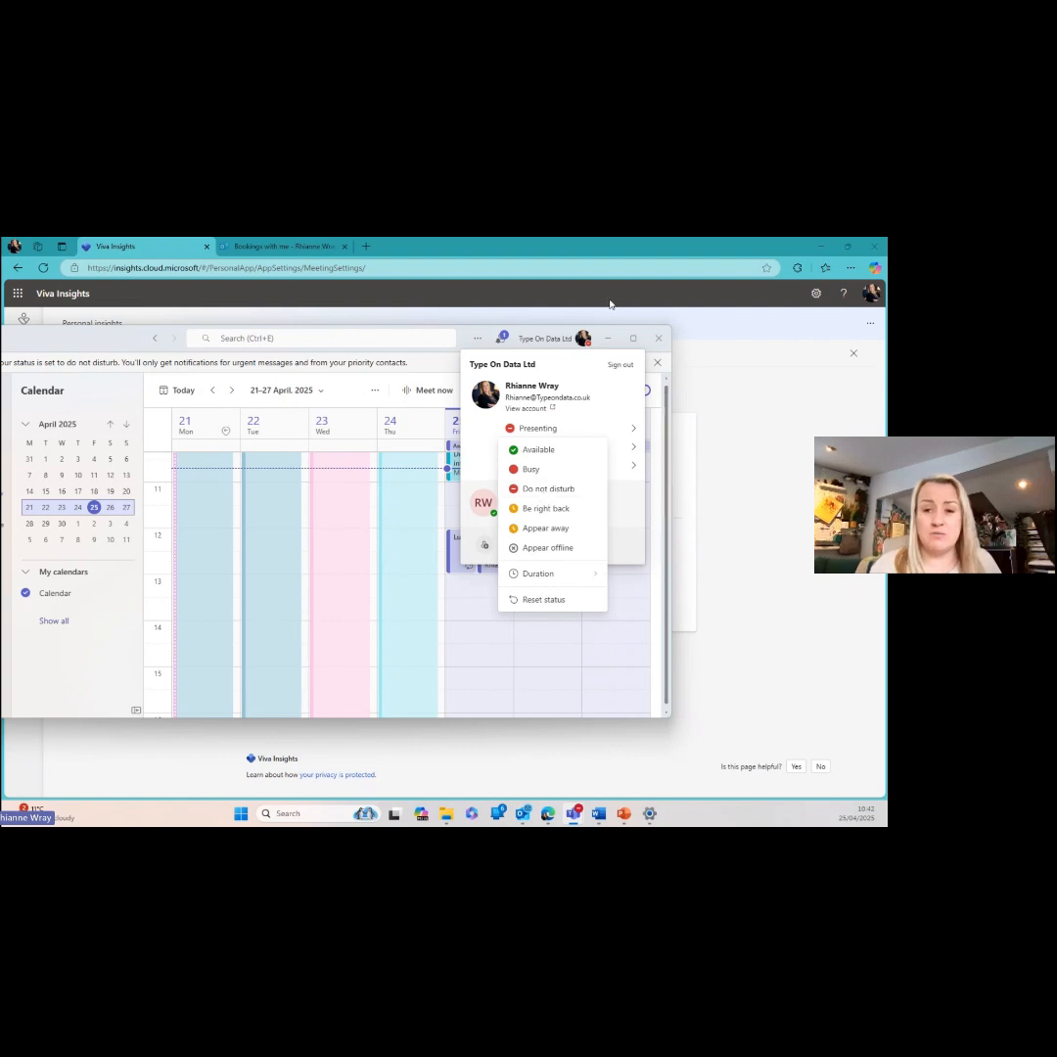
{"action": "left_click", "coordinate": [608, 340]}
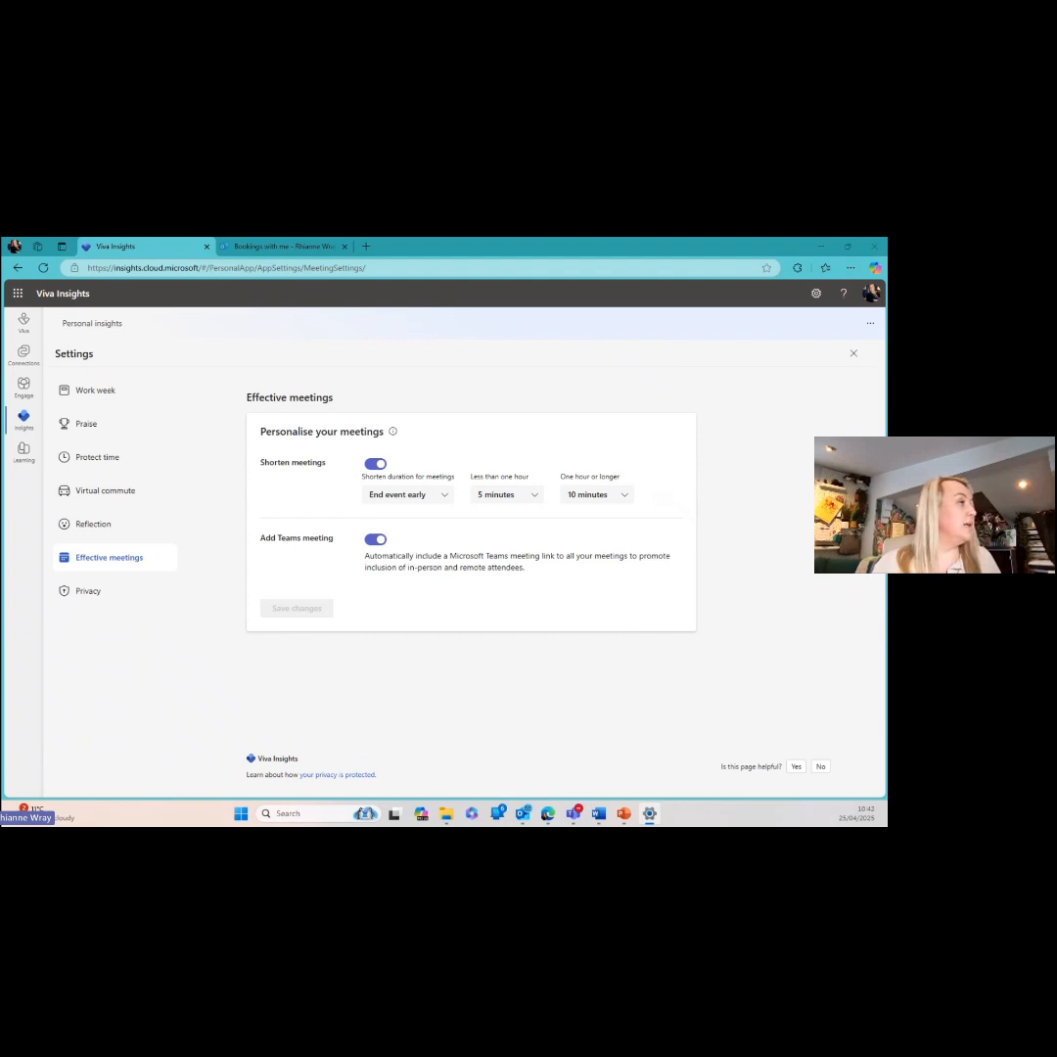
- View the Windows Focus settings, close them, and reopen them by searching Windows for focus
{"action": "left_click_drag", "start_coordinate": [2, 362], "coordinate": [395, 331]}
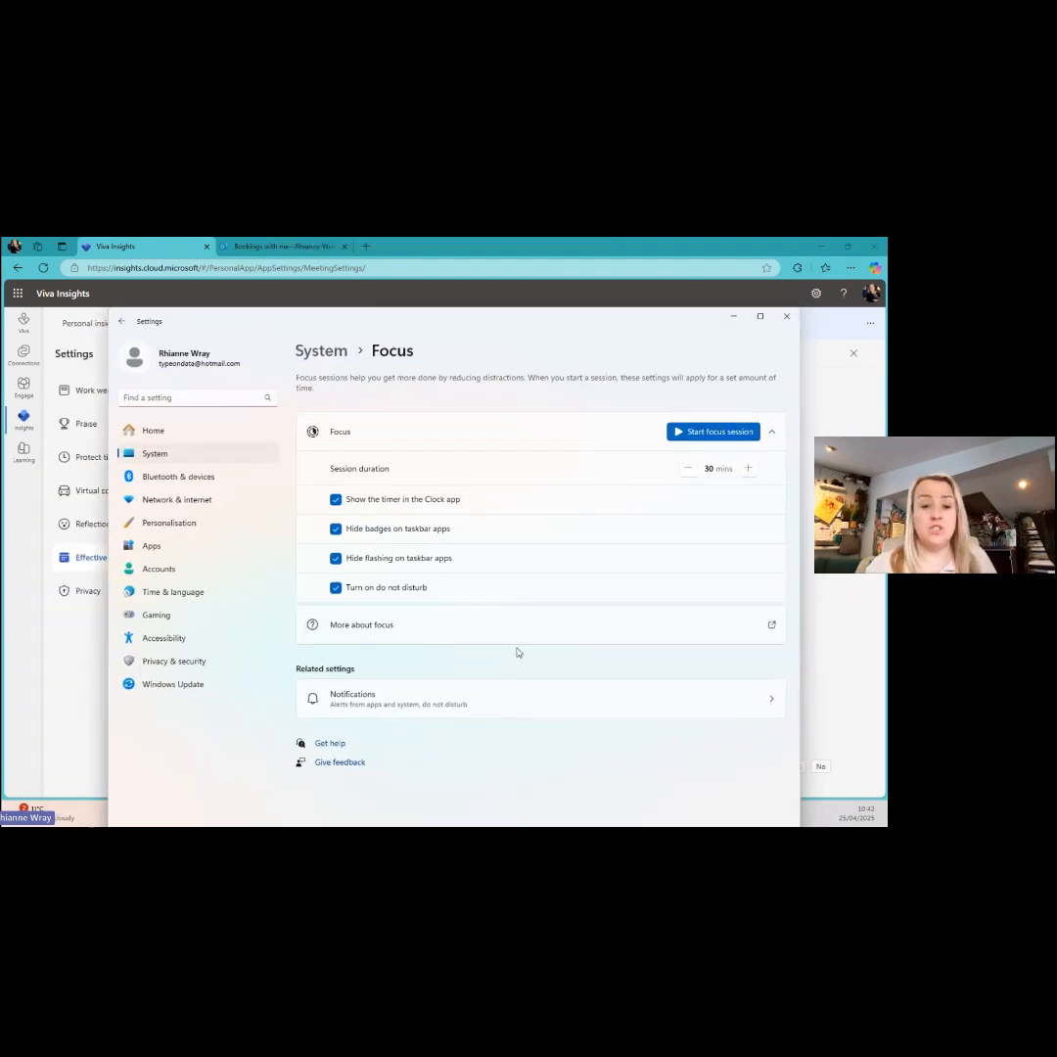
{"action": "left_click", "coordinate": [786, 317]}
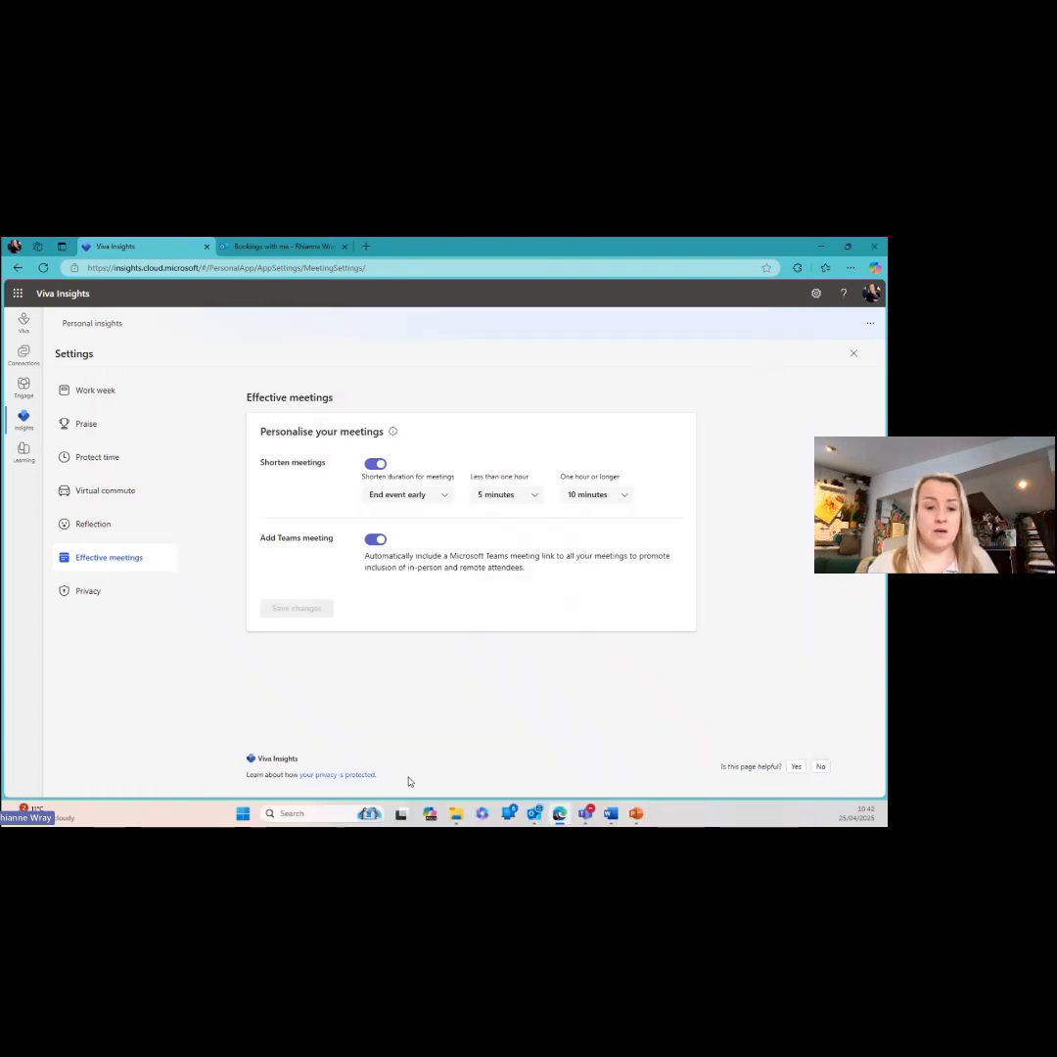
{"action": "left_click", "coordinate": [294, 813]}
{"action": "type", "text": "ffocus"}
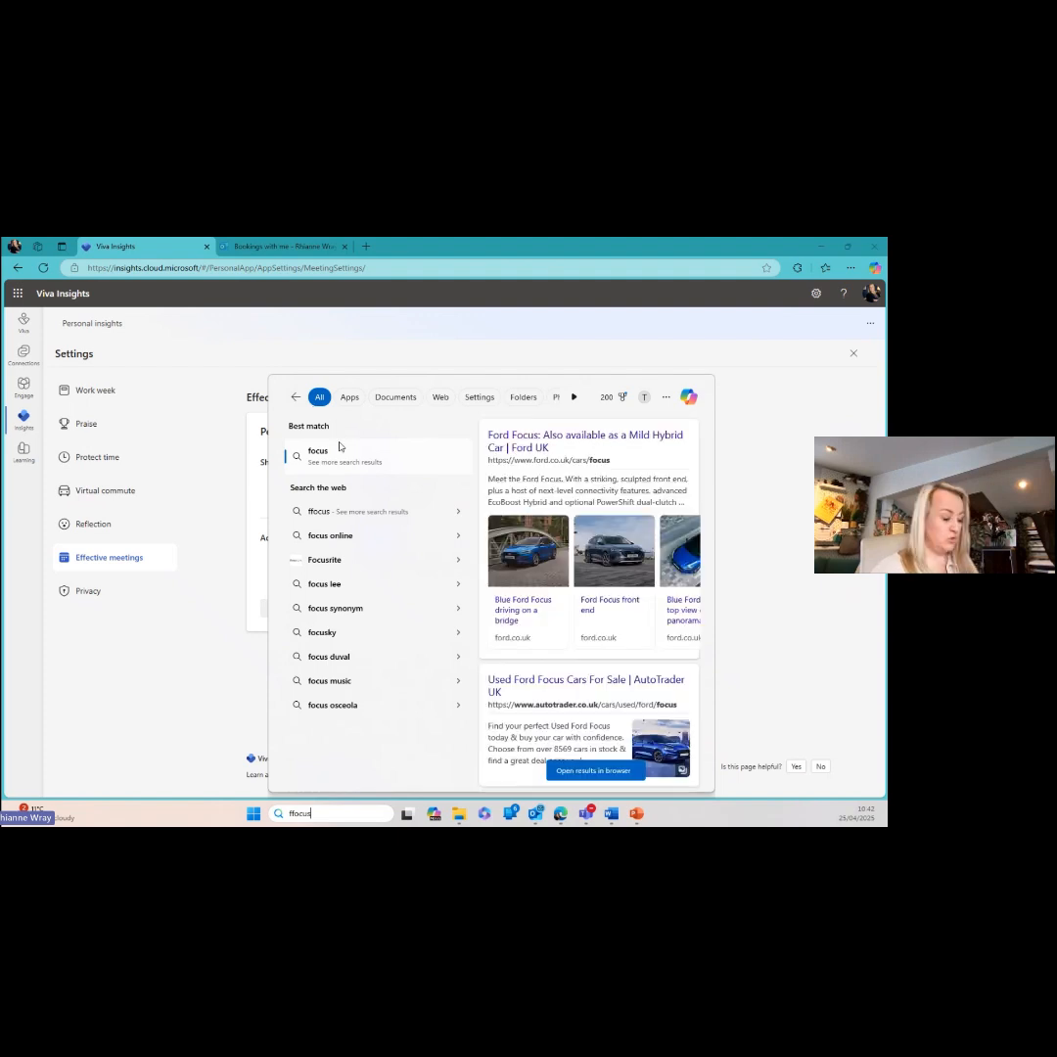
{"action": "key", "text": "Home"}
{"action": "key", "text": "Delete"}
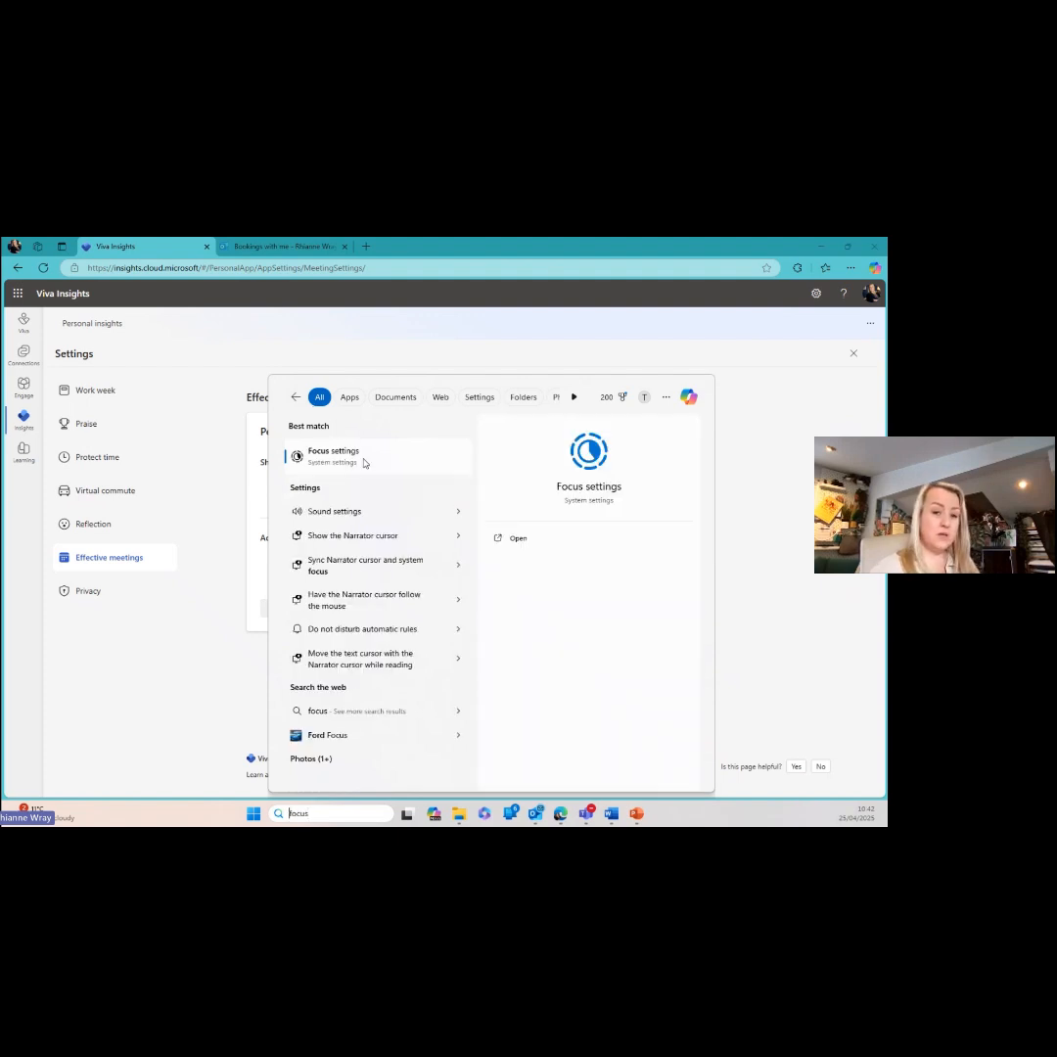
{"action": "left_click", "coordinate": [364, 463]}
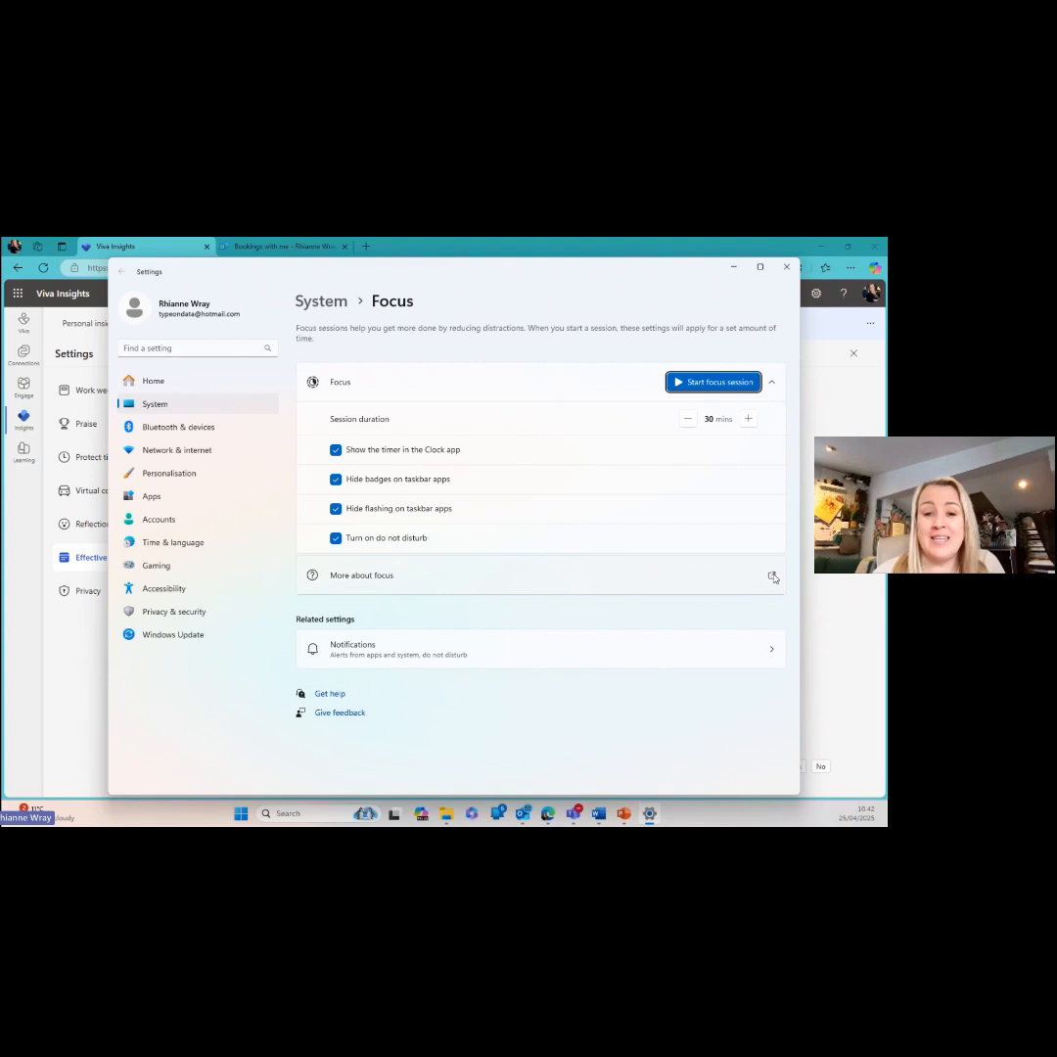
- Examine the online Focus help article and the Windows notification settings, and close the Settings window from the Focus page
{"action": "left_click", "coordinate": [773, 578]}
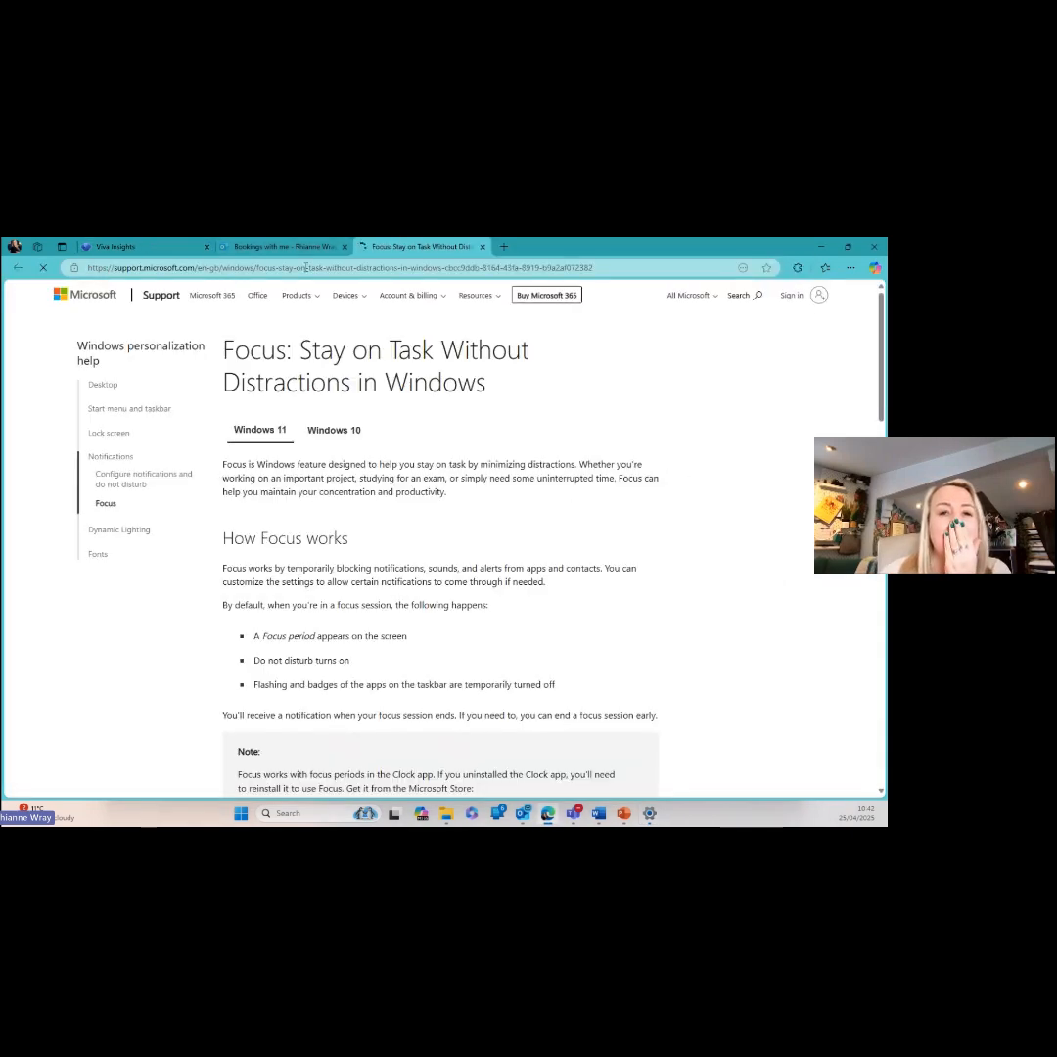
{"action": "left_click", "coordinate": [822, 247]}
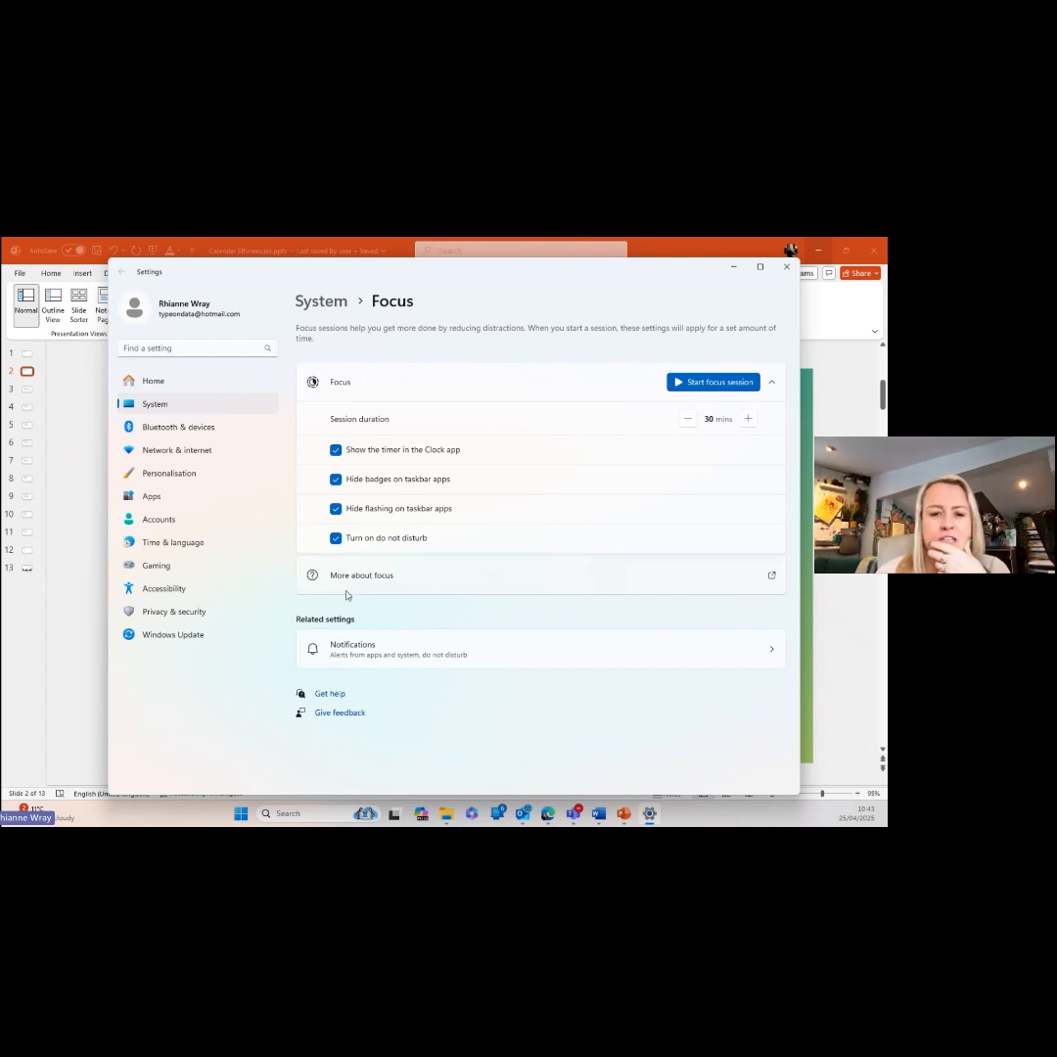
{"action": "left_click", "coordinate": [400, 643]}
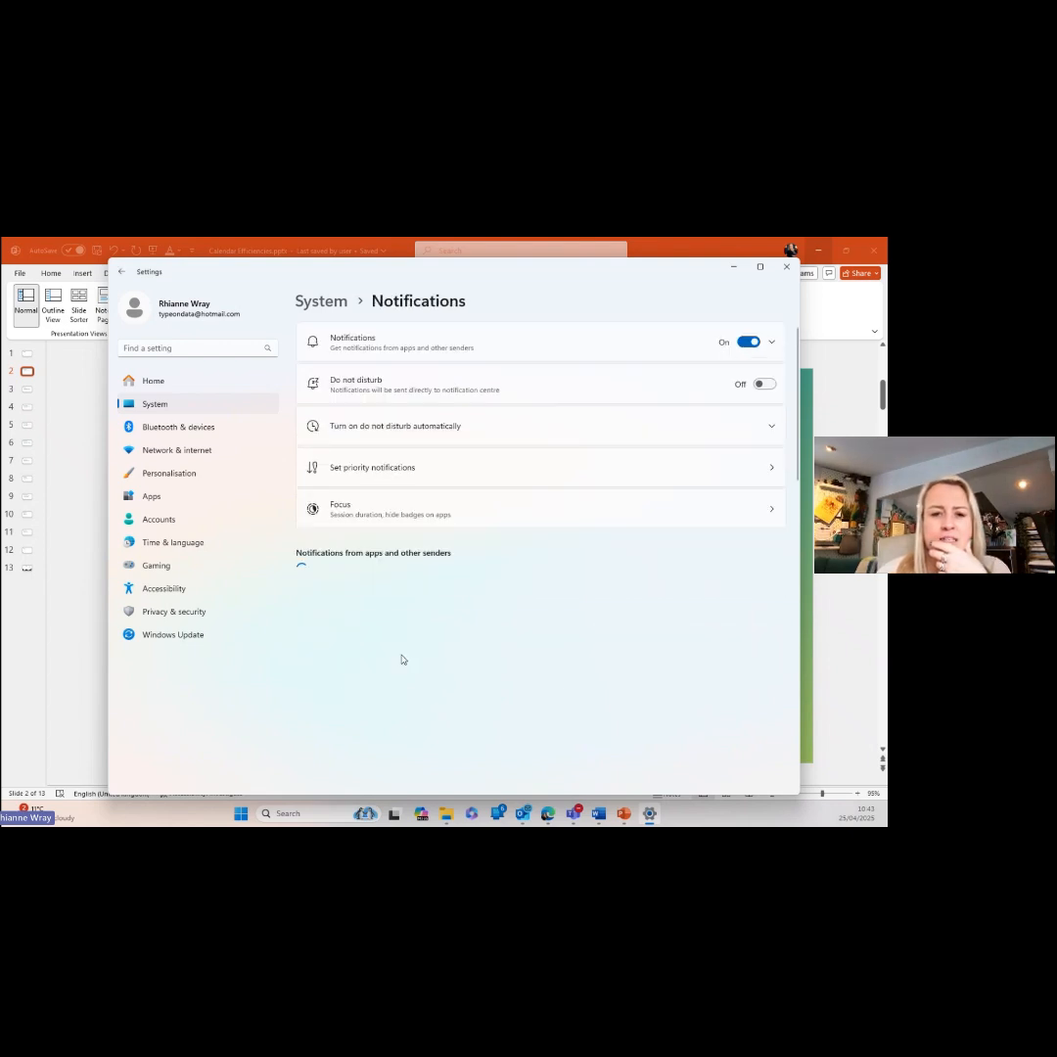
{"action": "scroll", "coordinate": [427, 638], "scroll_direction": "down", "scroll_amount": 4}
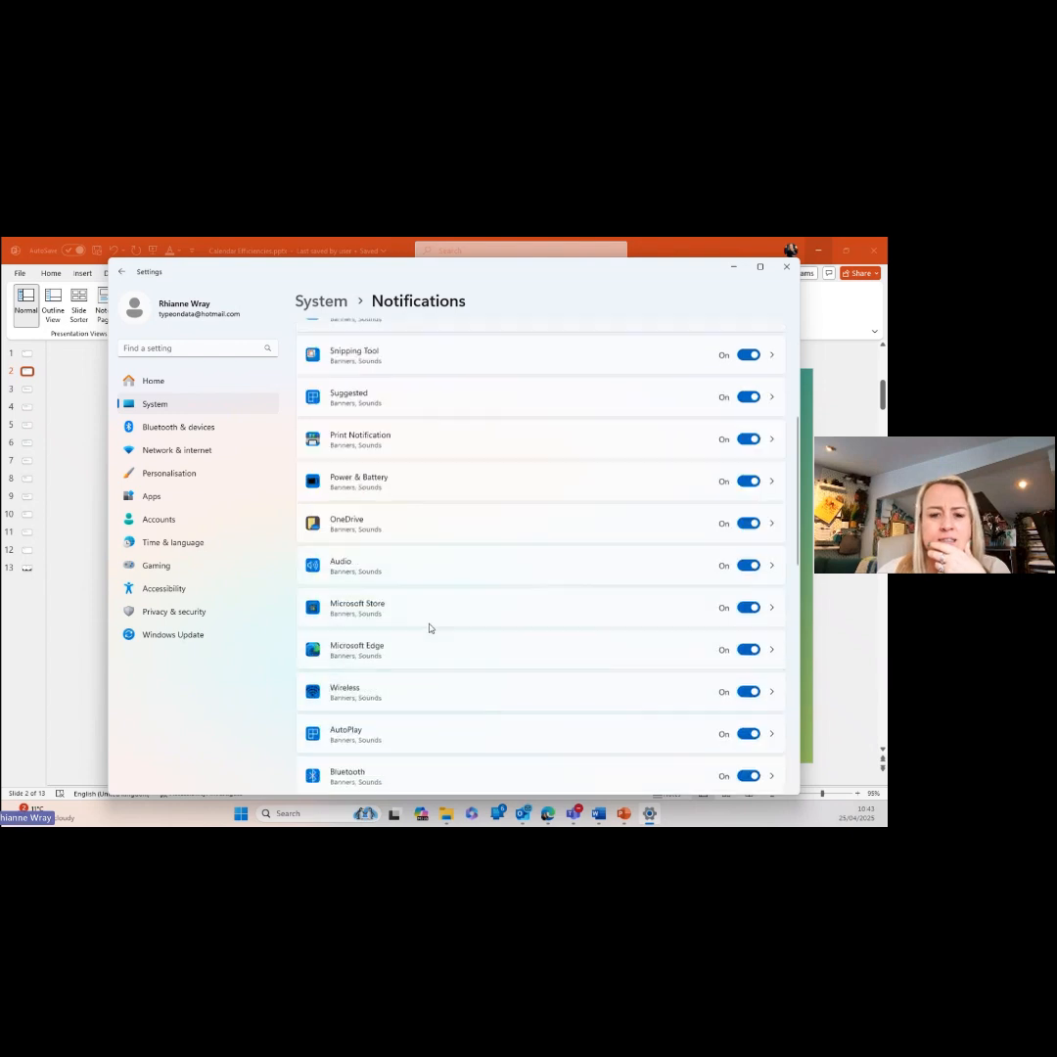
{"action": "scroll", "coordinate": [428, 626], "scroll_direction": "up", "scroll_amount": 4}
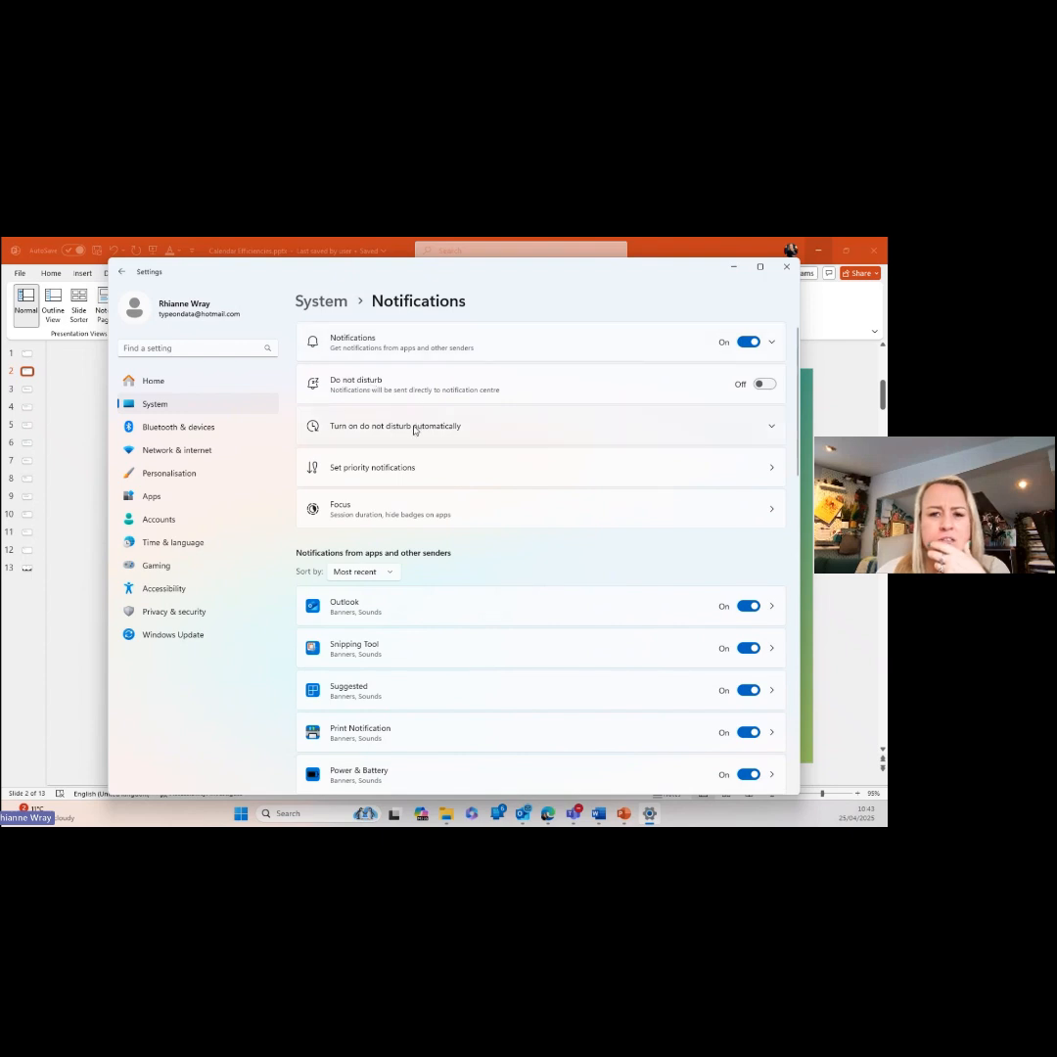
{"action": "left_click", "coordinate": [438, 511]}
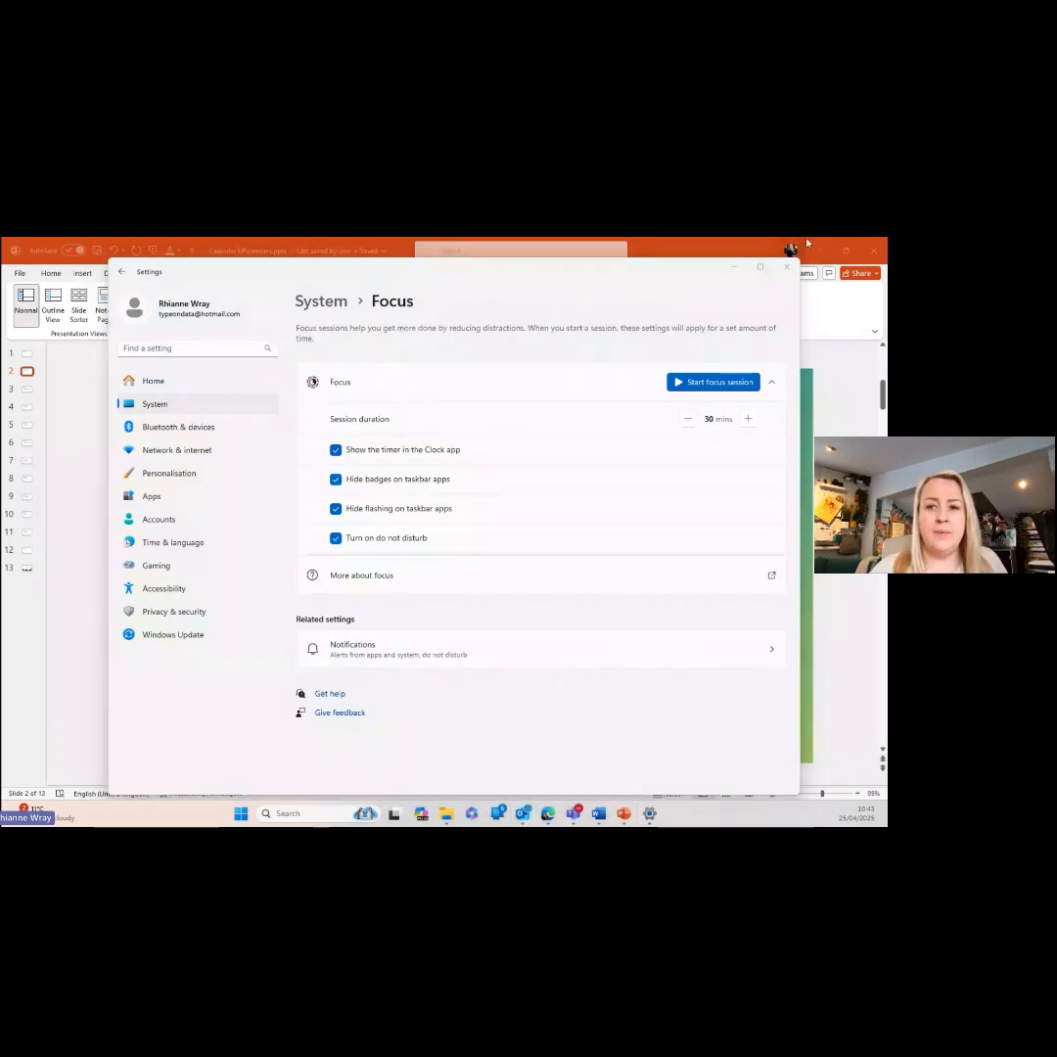
{"action": "left_click", "coordinate": [786, 266]}
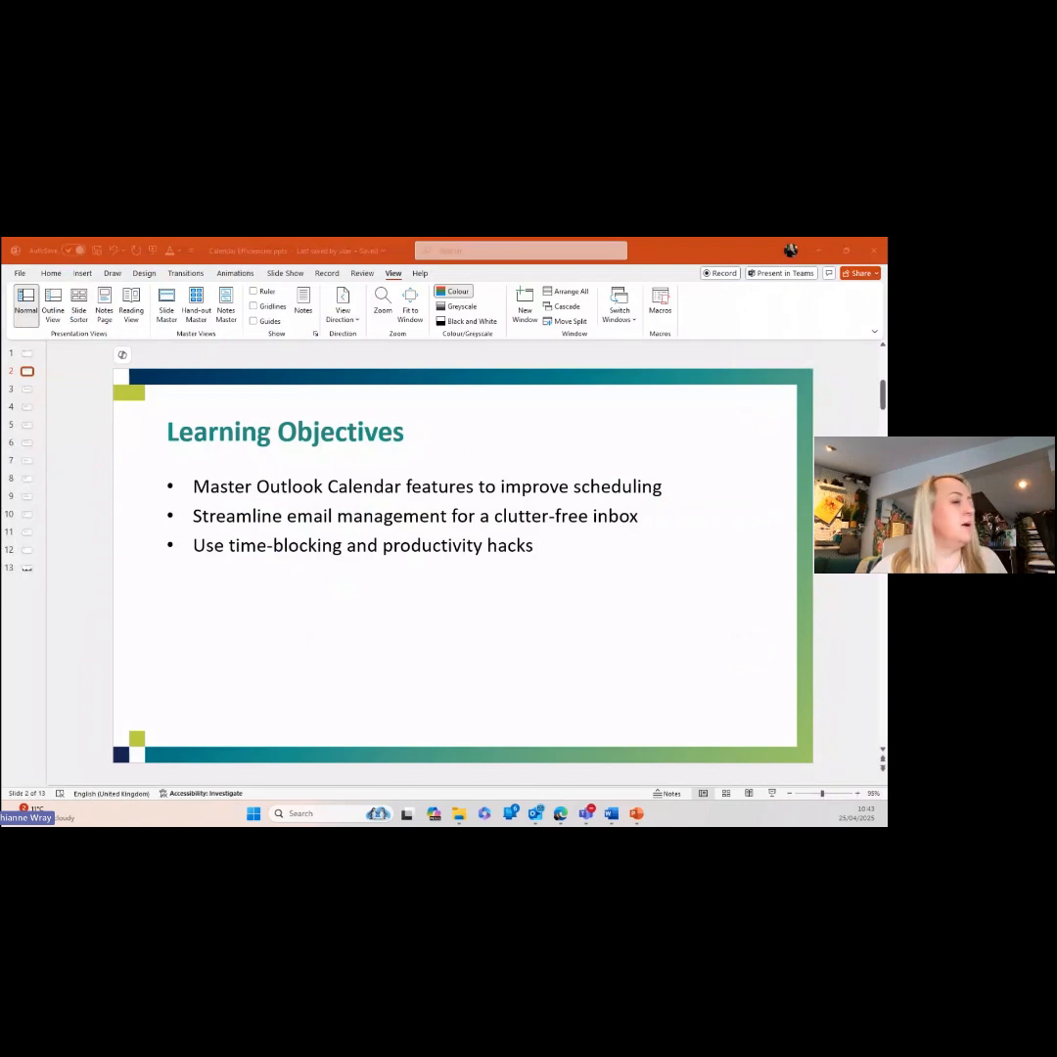
- Switch to Outlook, start a new calendar event titled Team Meeting, and open the scheduling poll for it
{"action": "left_click", "coordinate": [535, 818]}
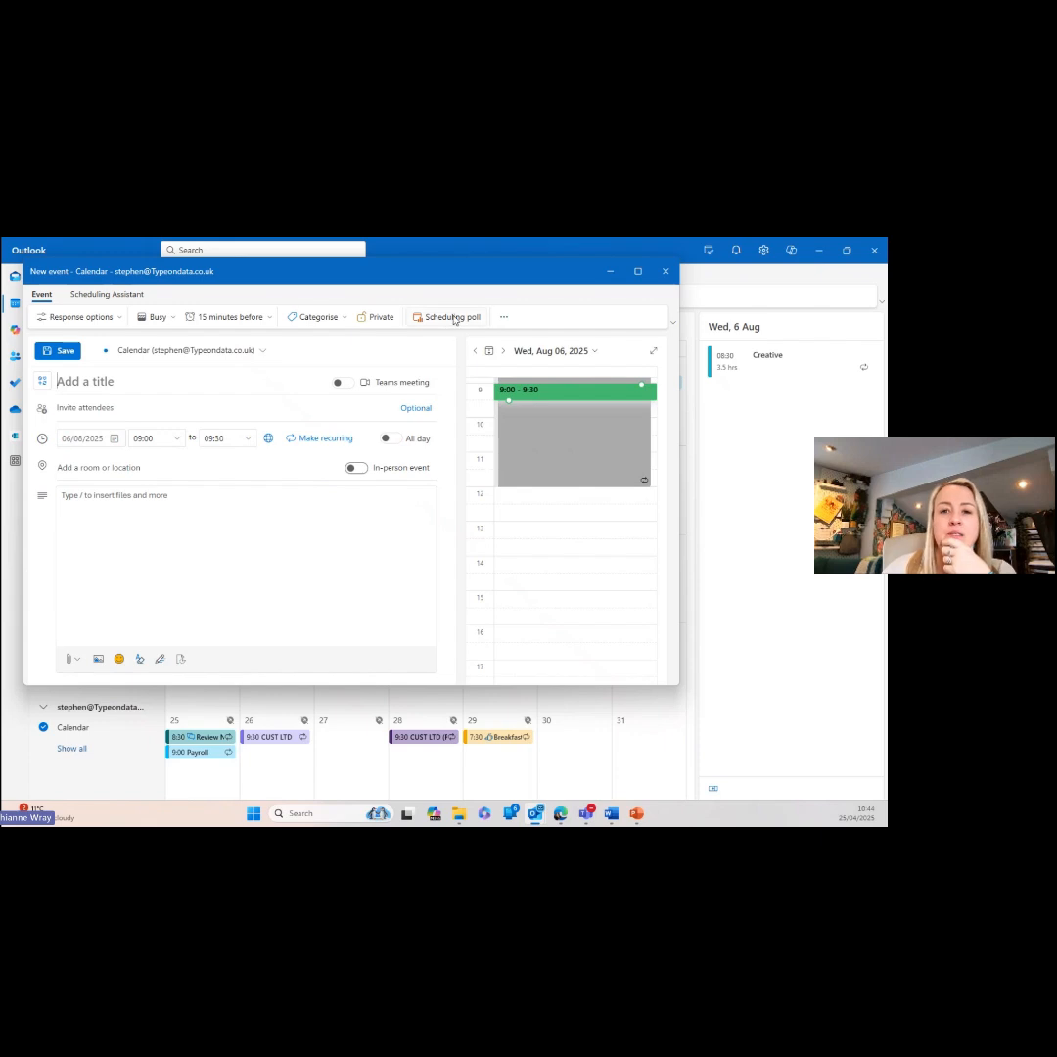
{"action": "left_click", "coordinate": [446, 317]}
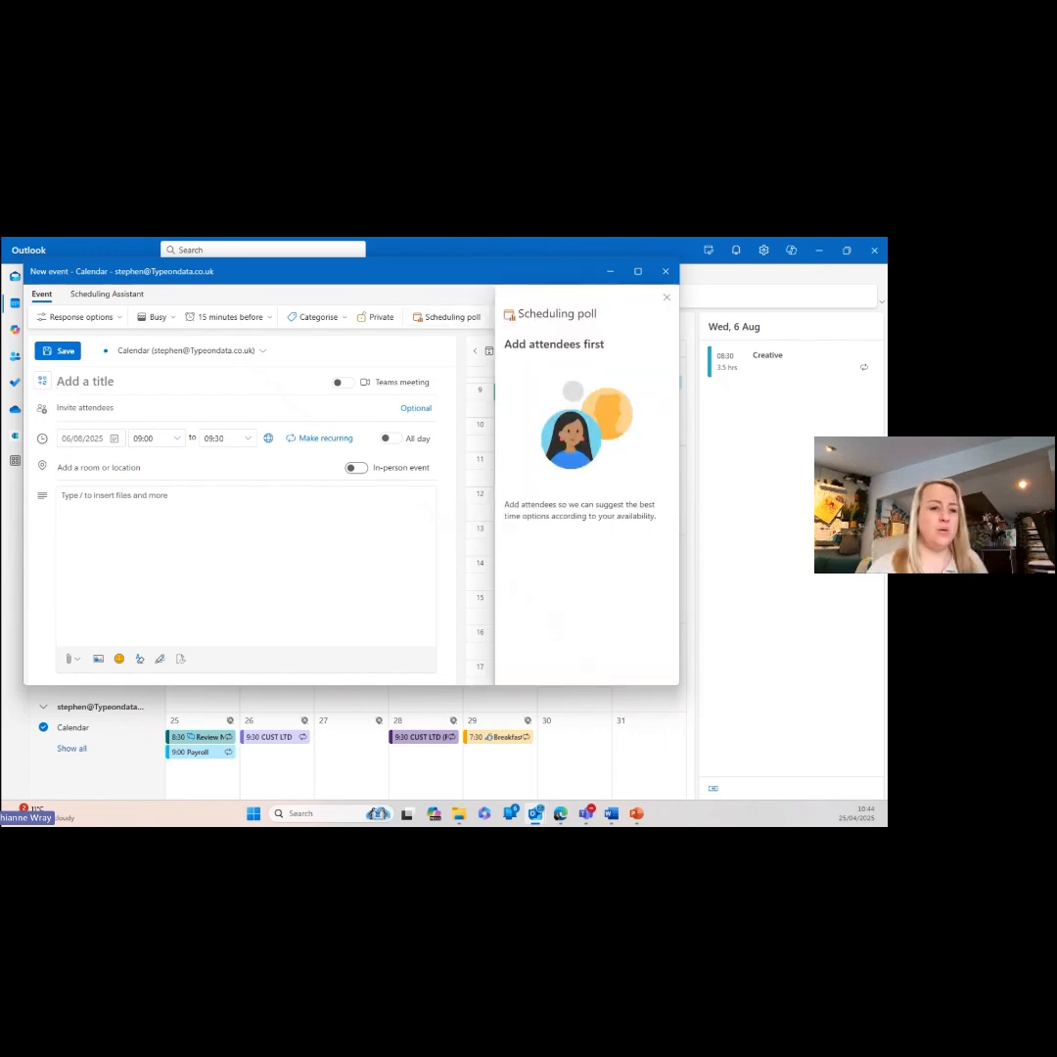
{"action": "type", "text": "T"}
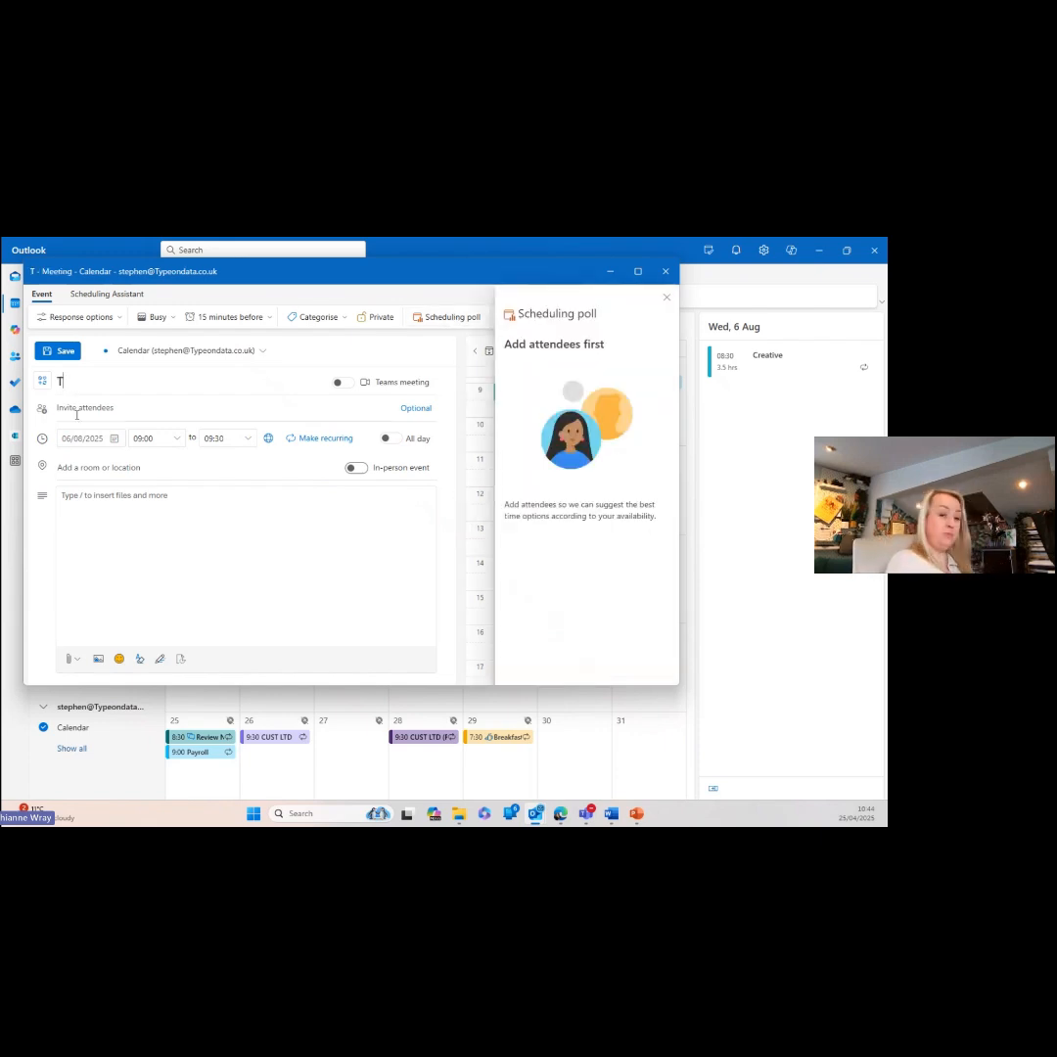
{"action": "type", "text": "eam Meeting"}
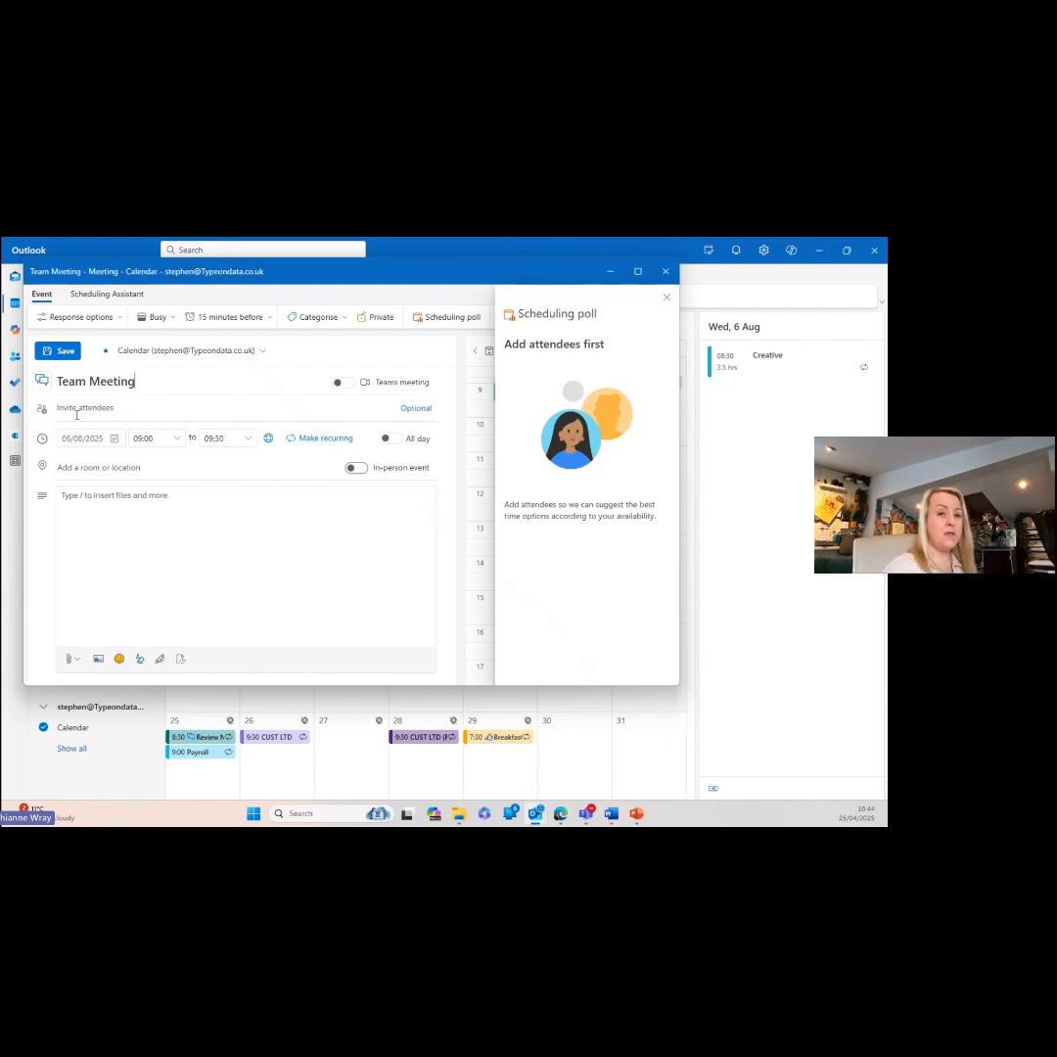
- Invite two colleagues as attendees of the Team Meeting event
{"action": "left_click", "coordinate": [140, 407]}
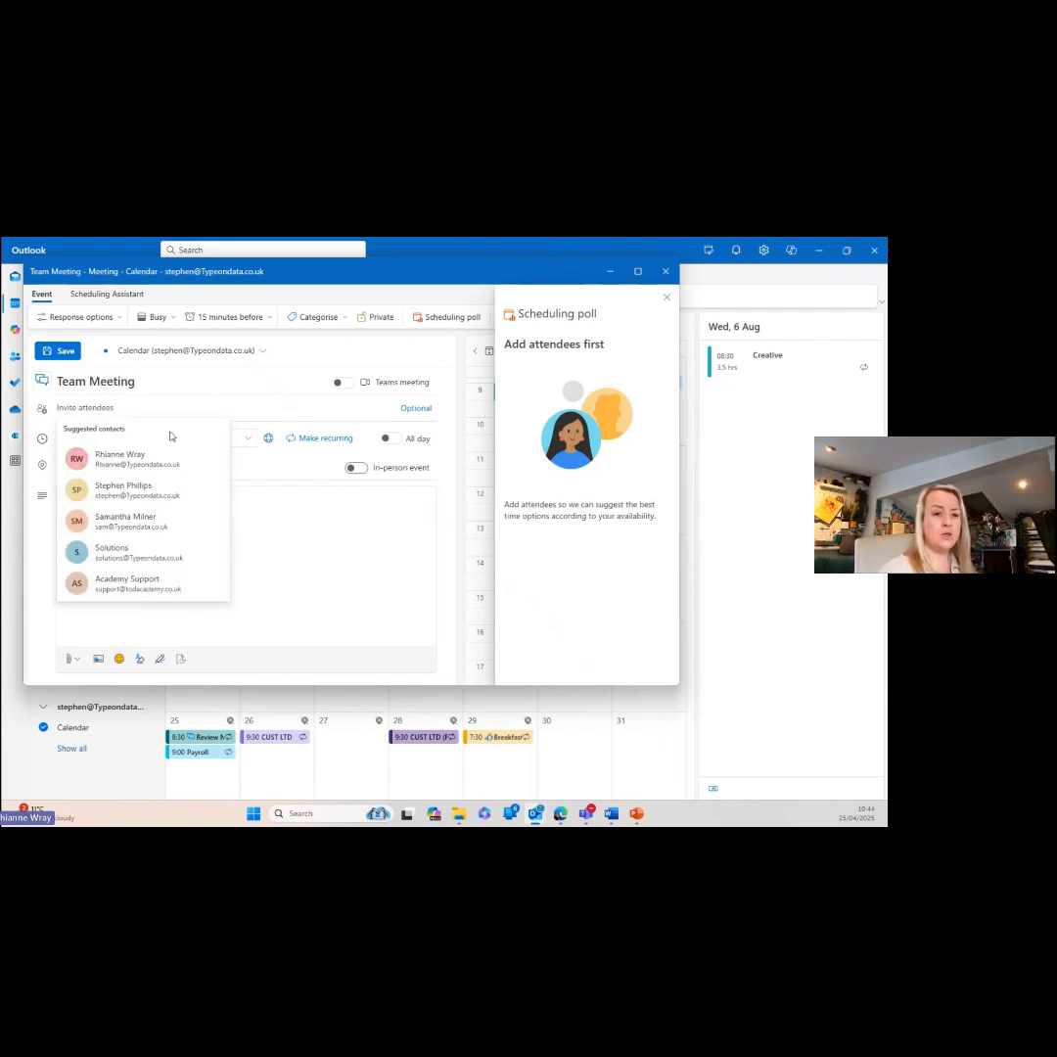
{"action": "left_click", "coordinate": [161, 488]}
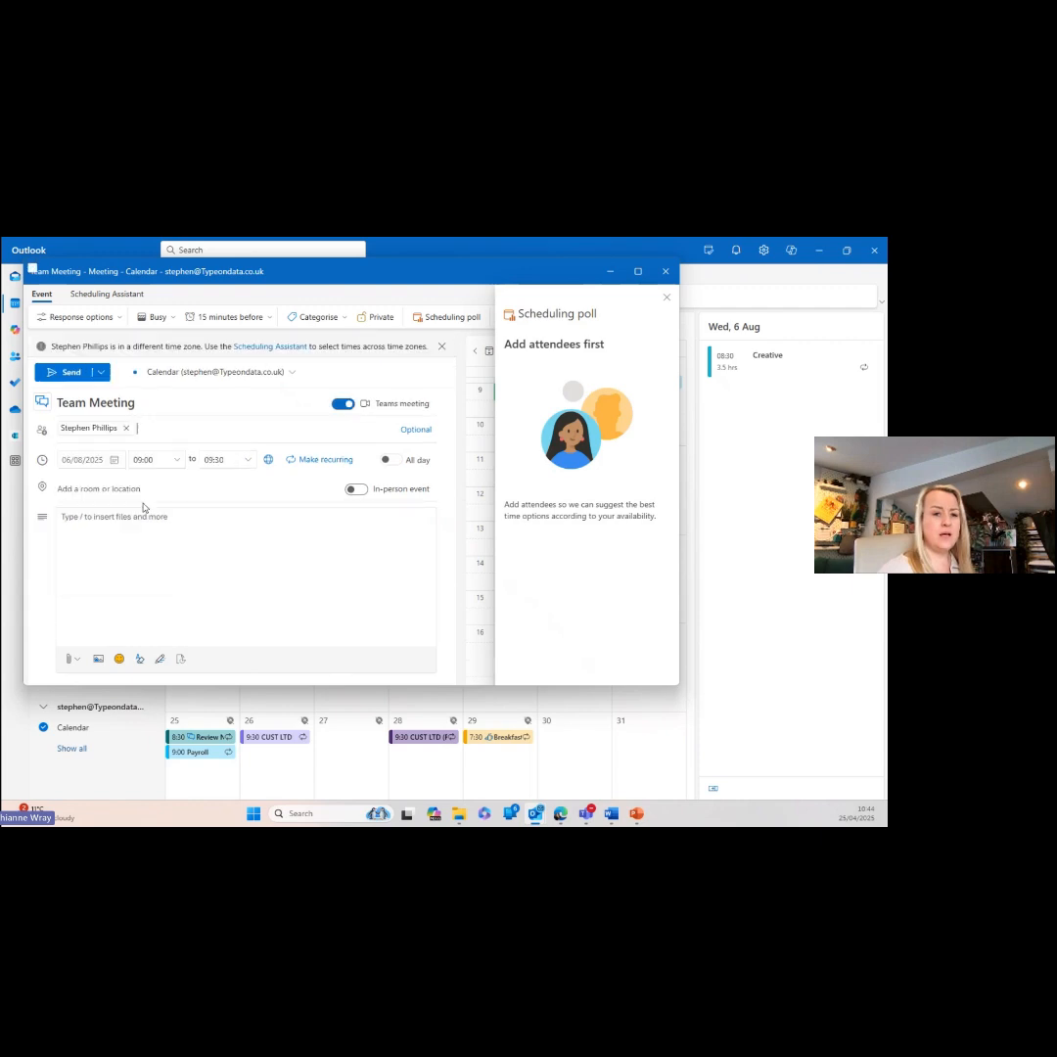
{"action": "left_click", "coordinate": [125, 428]}
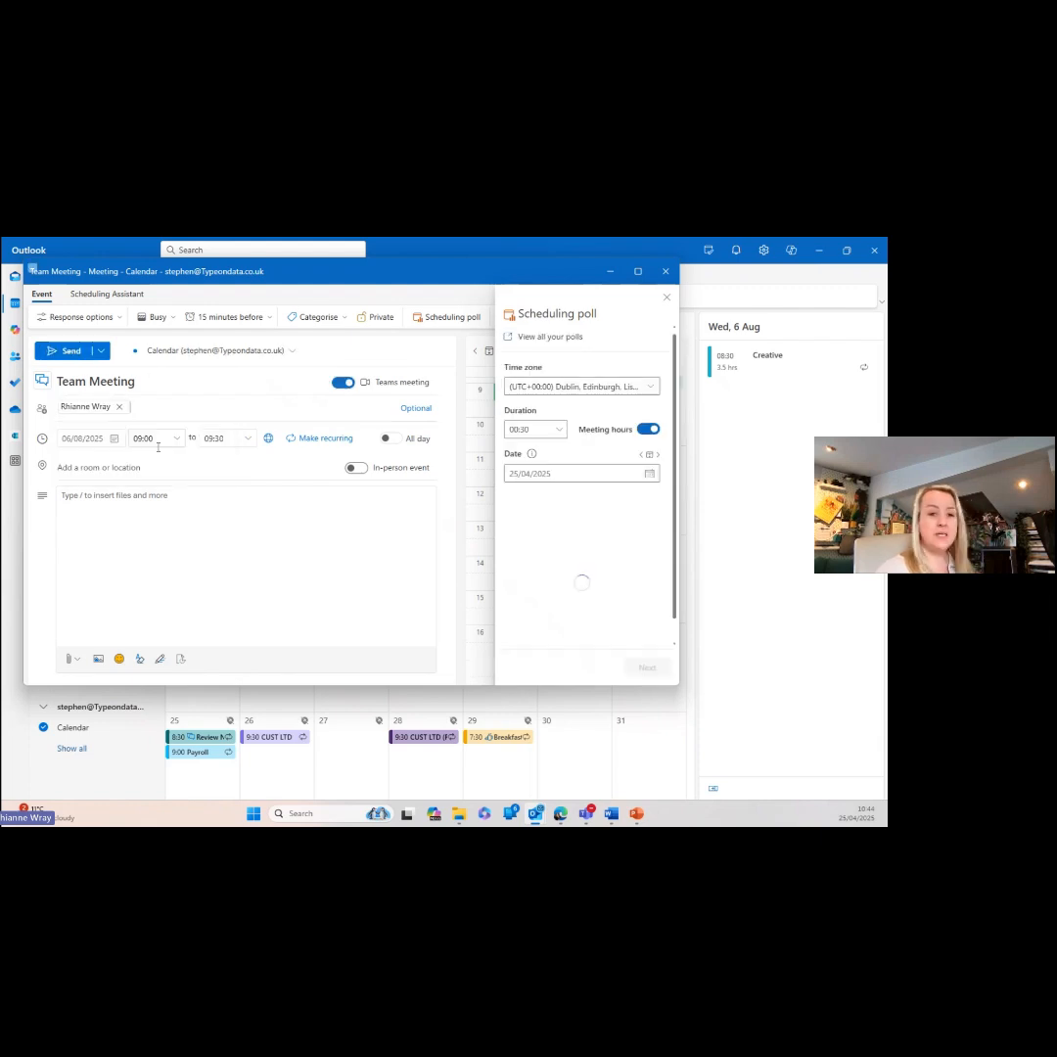
{"action": "type", "text": "sam"}
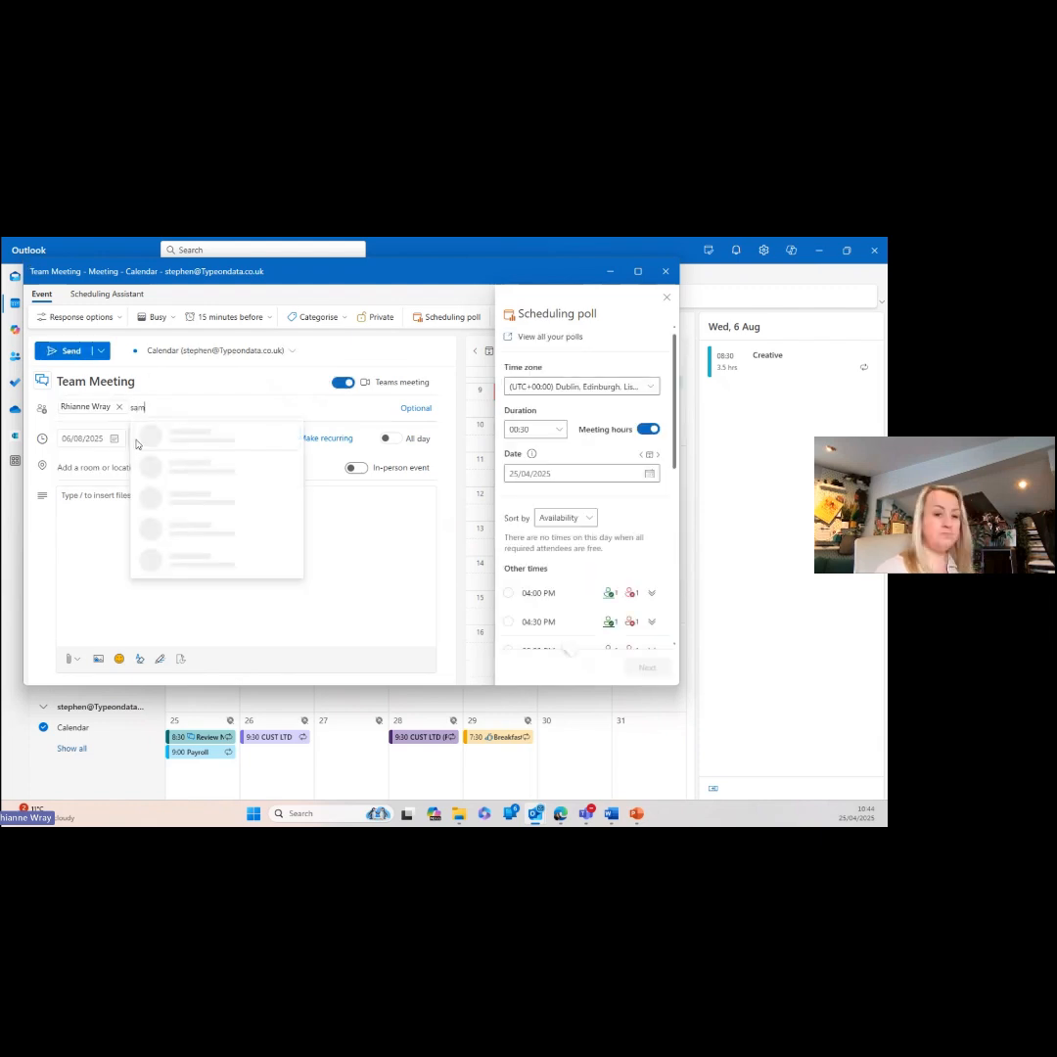
{"action": "left_click", "coordinate": [188, 438]}
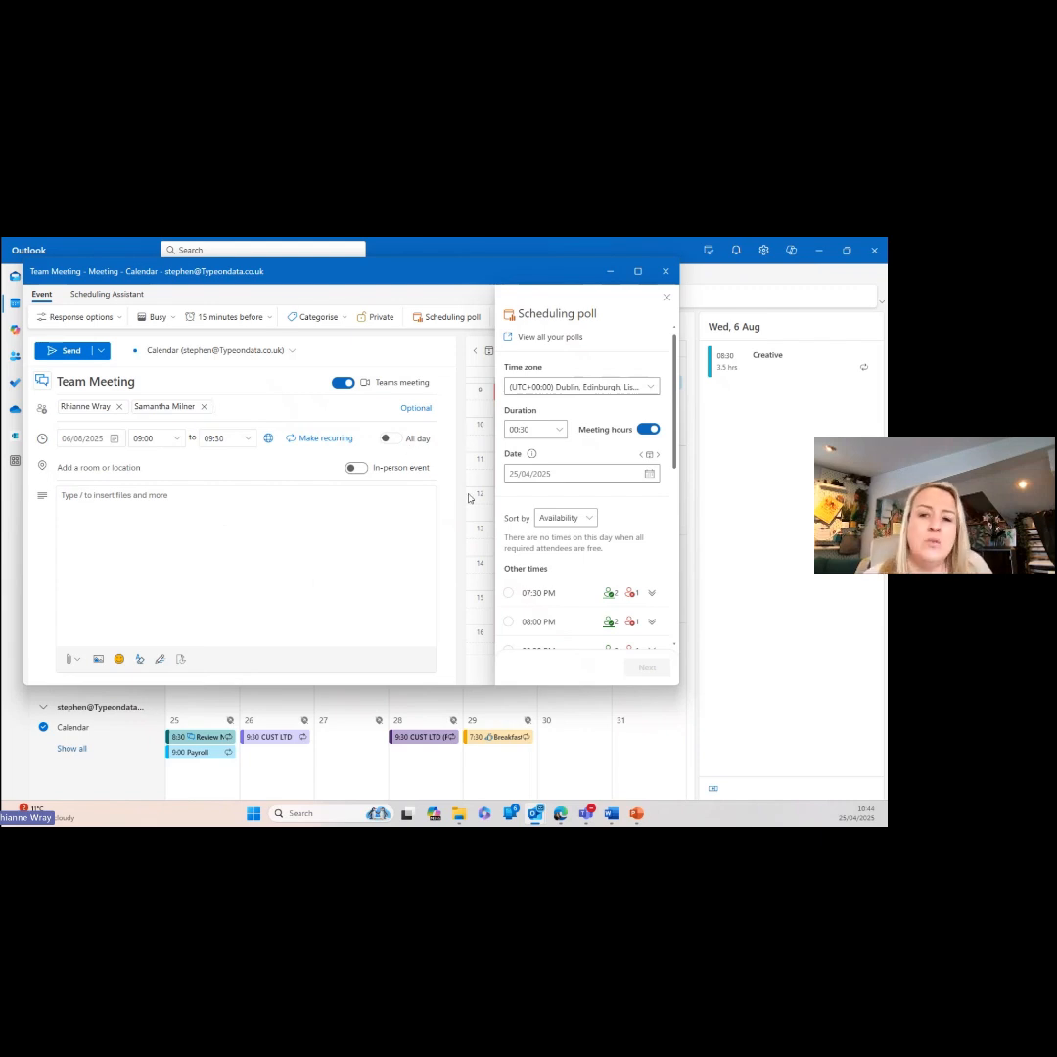
- Review the times proposed in the scheduling poll for 25/04/2025 and the attendees' availability at each time
{"action": "scroll", "coordinate": [604, 520], "scroll_direction": "down", "scroll_amount": 3}
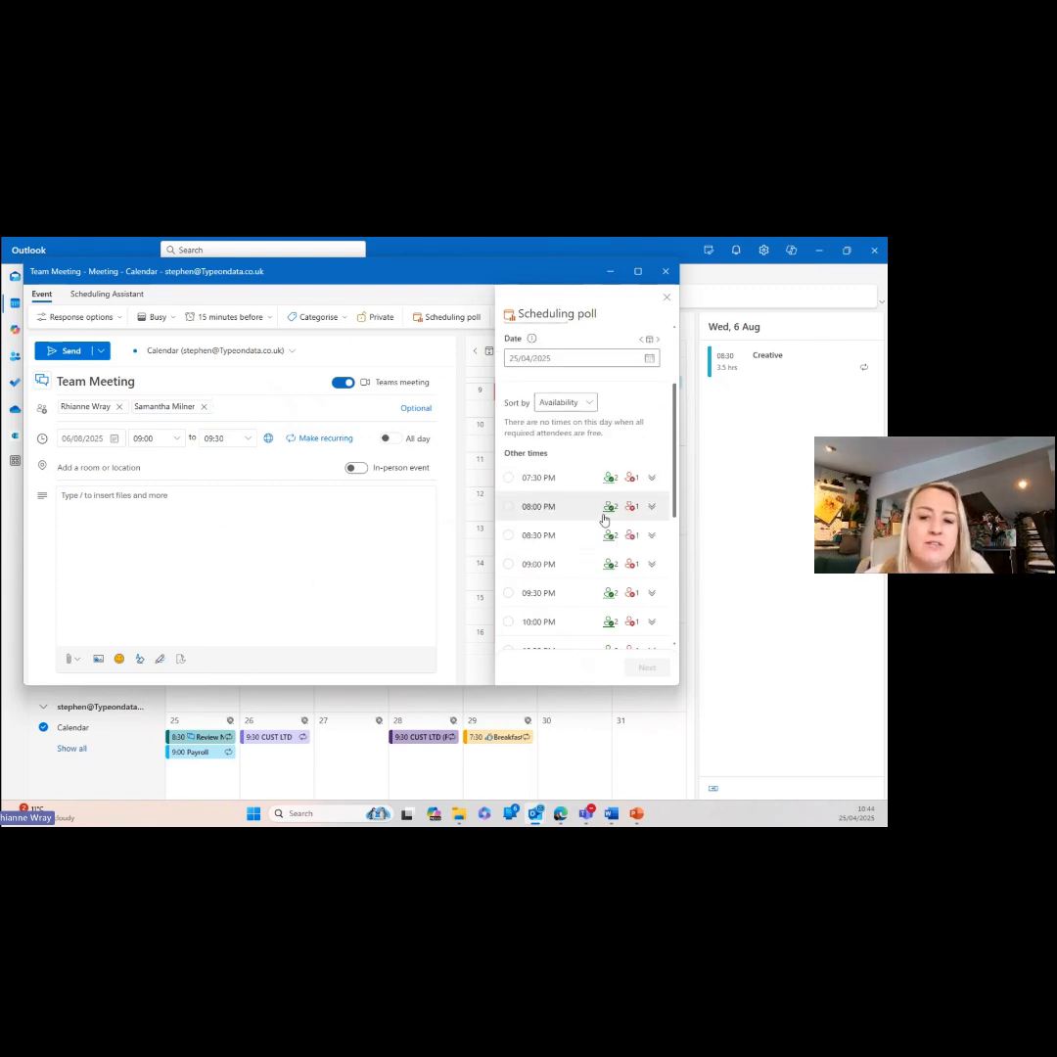
{"action": "scroll", "coordinate": [607, 489], "scroll_direction": "down", "scroll_amount": 1}
{"action": "mouse_move", "coordinate": [633, 420]}
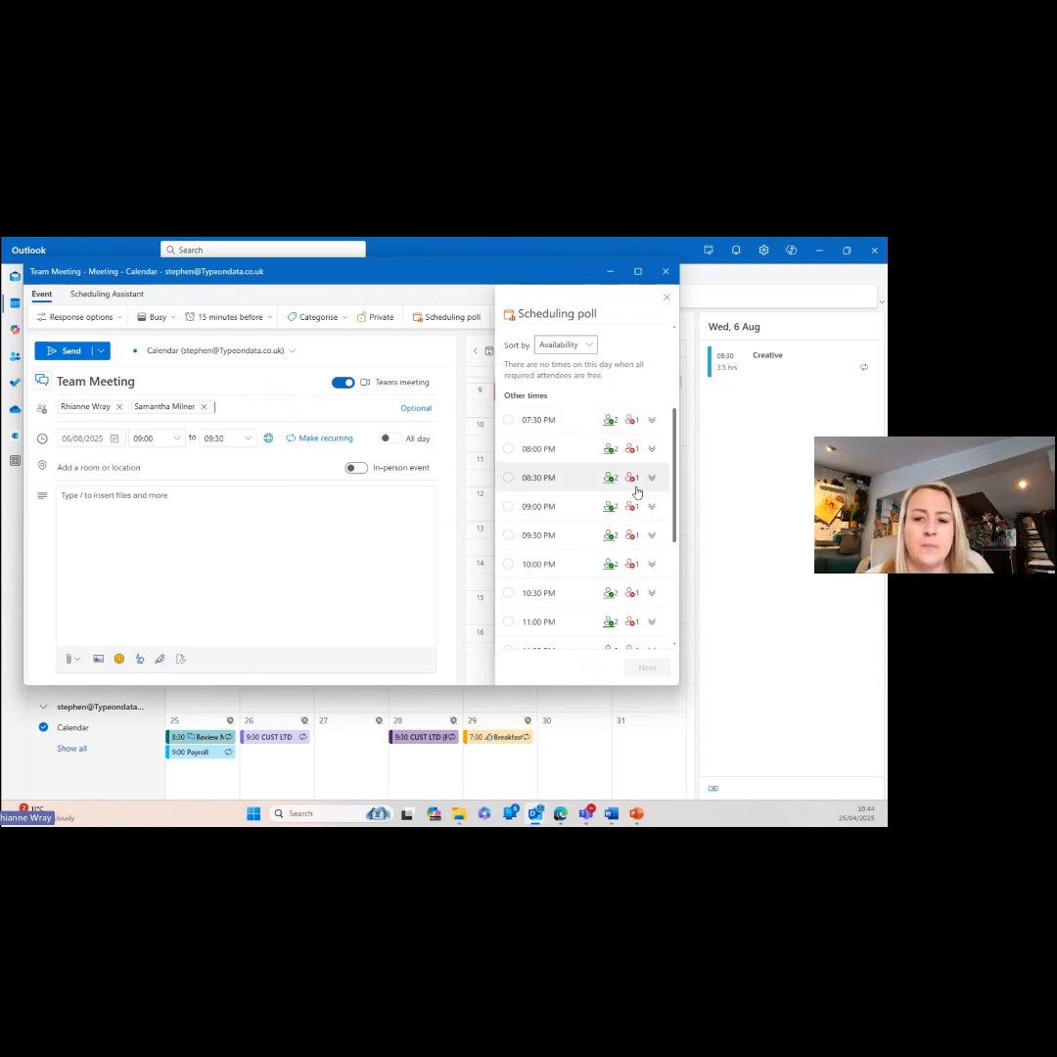
{"action": "scroll", "coordinate": [634, 492], "scroll_direction": "down", "scroll_amount": 5}
{"action": "scroll", "coordinate": [639, 496], "scroll_direction": "up", "scroll_amount": 5}
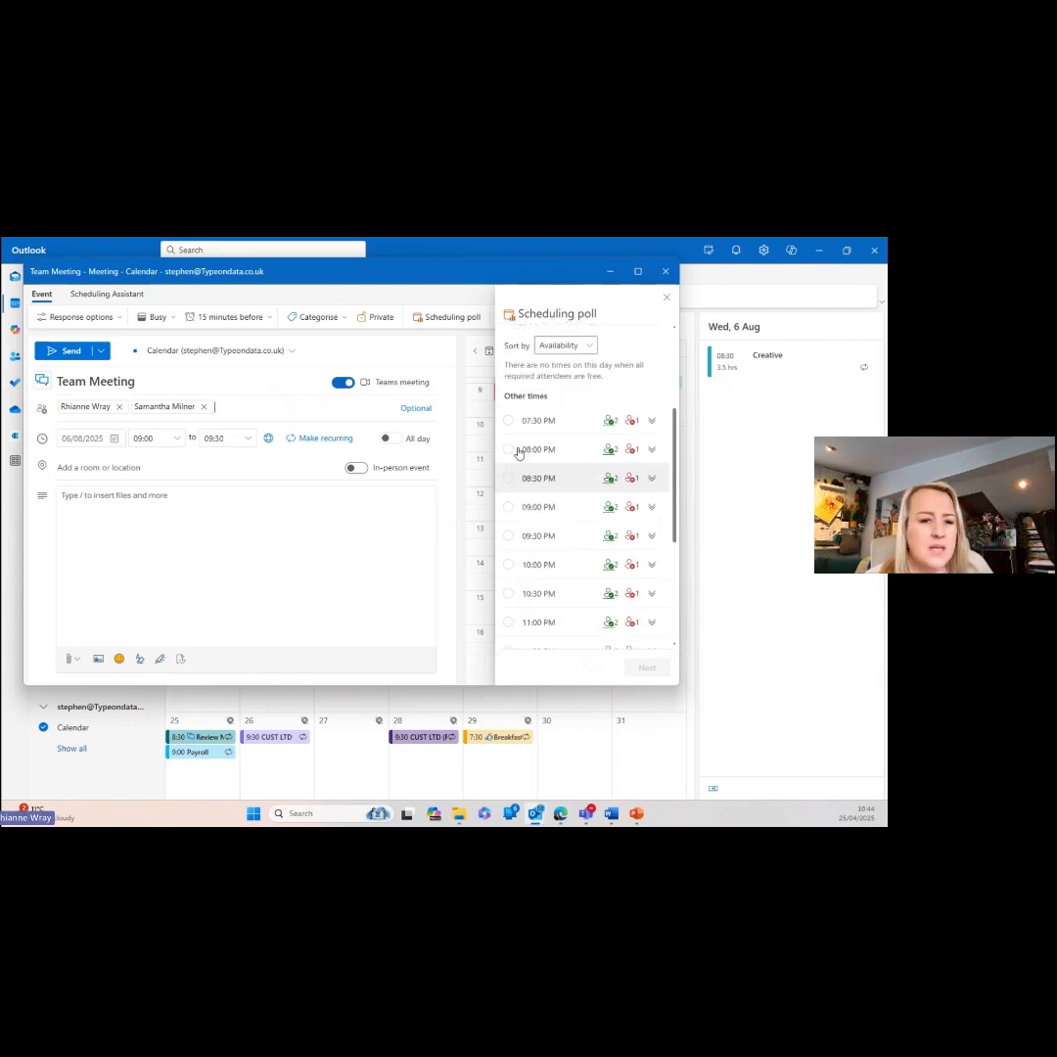
- Remove the second attendee from the Team Meeting event and add the same colleague again
{"action": "left_click", "coordinate": [205, 407]}
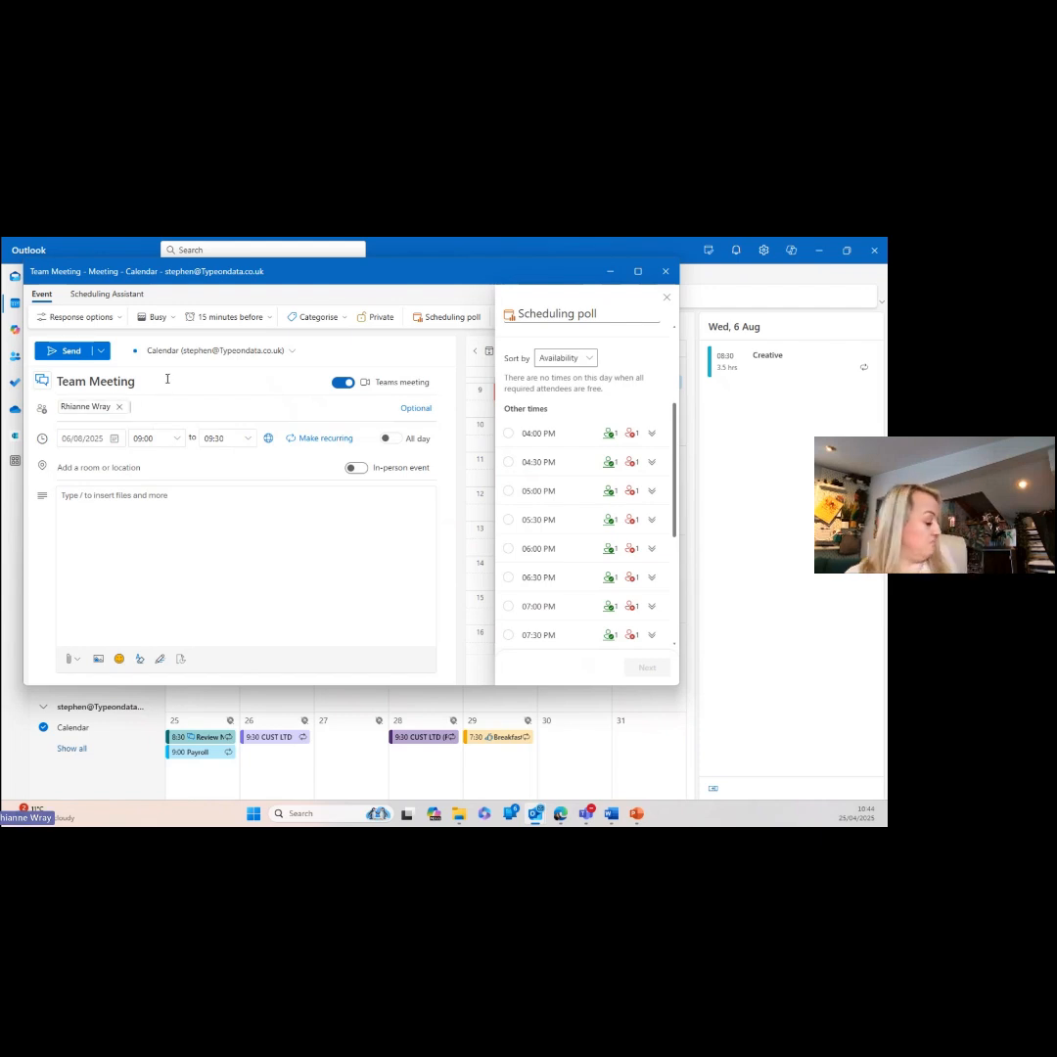
{"action": "type", "text": "sam"}
{"action": "left_click", "coordinate": [249, 436]}
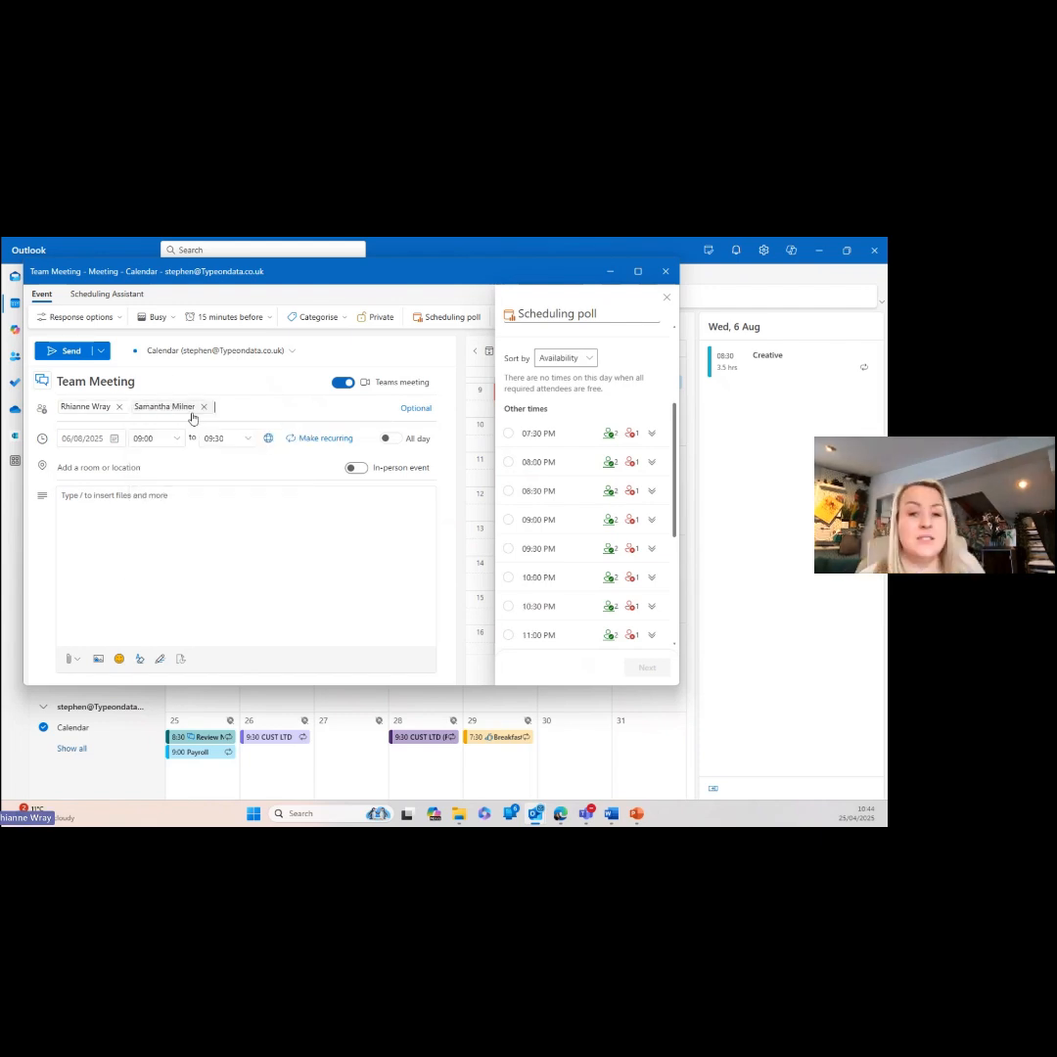
- Set the Team Meeting event's date to 05/05/2025
{"action": "scroll", "coordinate": [562, 471], "scroll_direction": "up", "scroll_amount": 2}
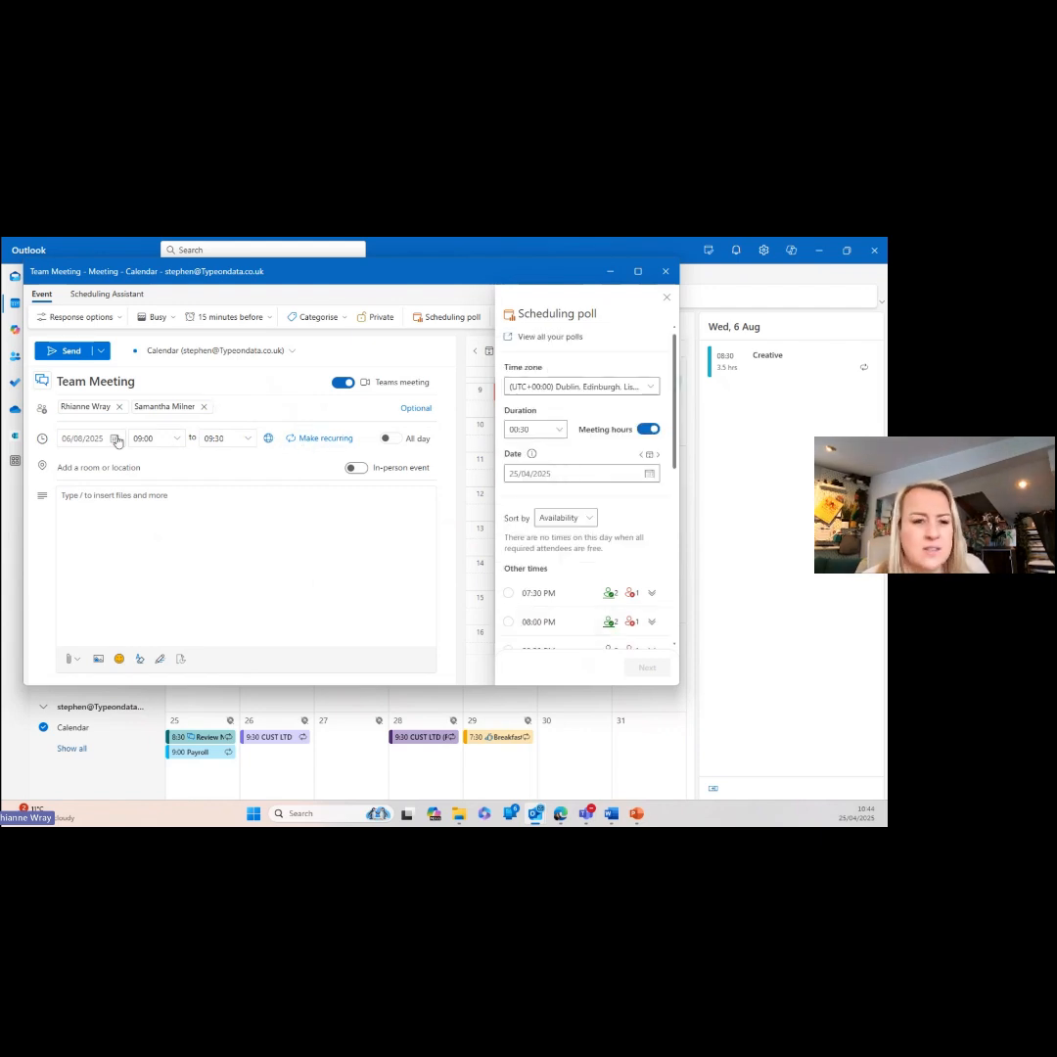
{"action": "left_click", "coordinate": [116, 439]}
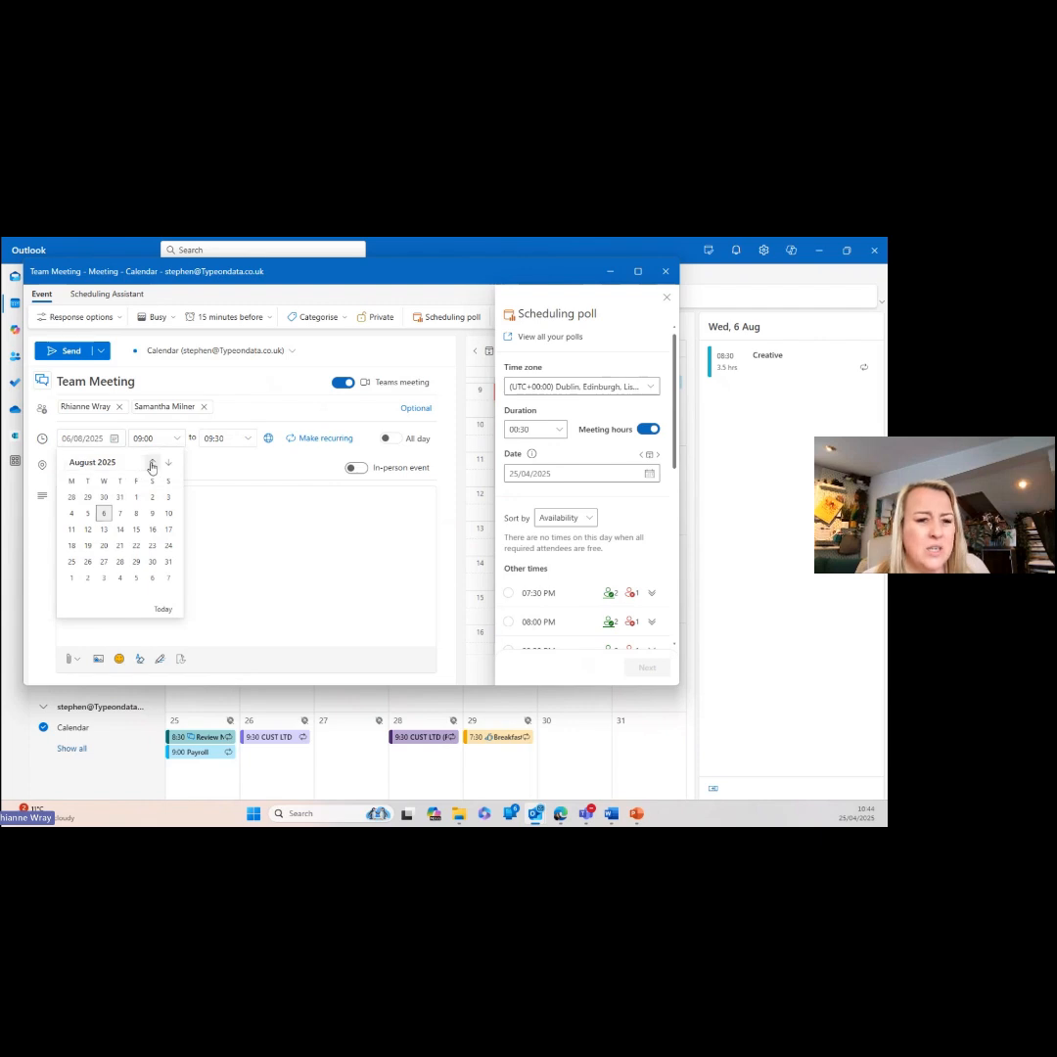
{"action": "left_click", "coordinate": [151, 464]}
{"action": "left_click", "coordinate": [152, 464]}
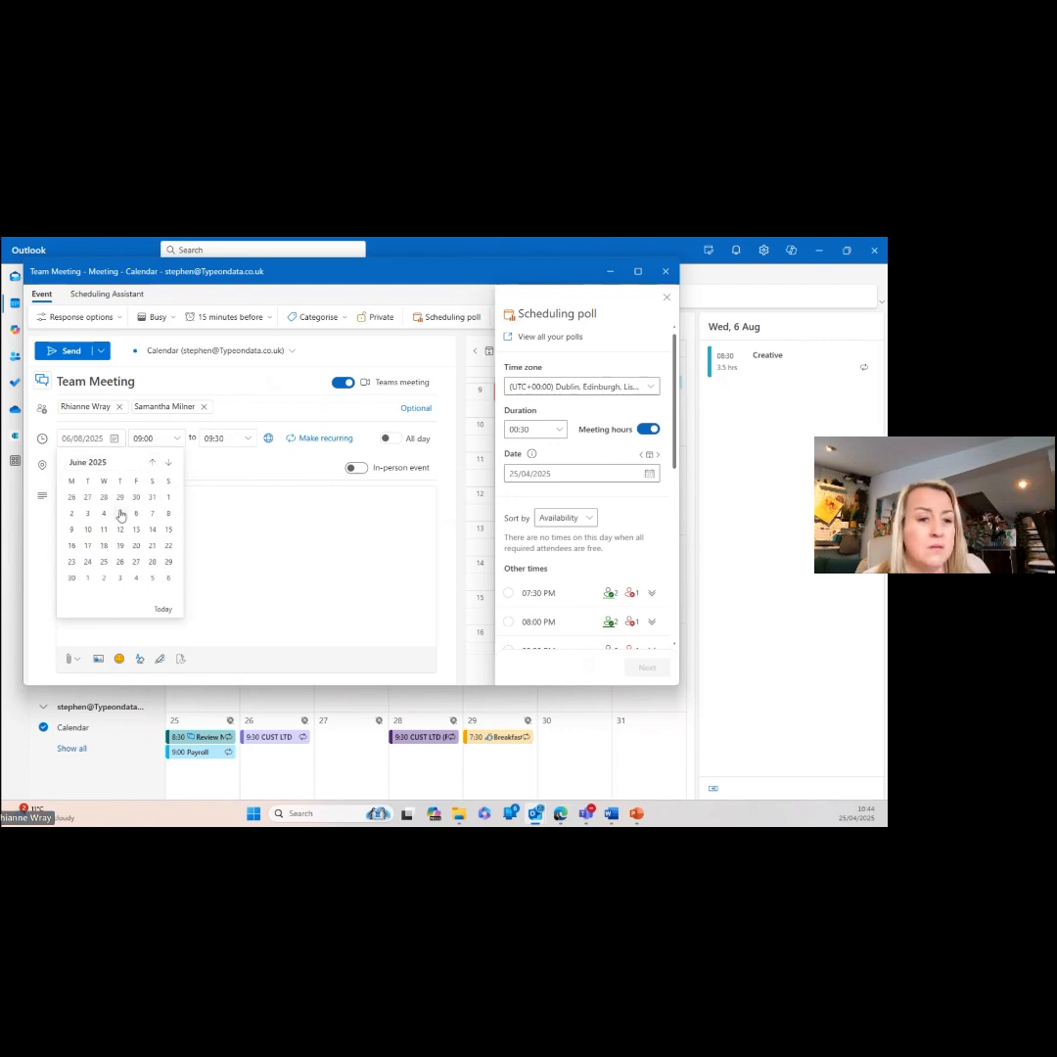
{"action": "left_click", "coordinate": [153, 464]}
{"action": "left_click", "coordinate": [153, 463]}
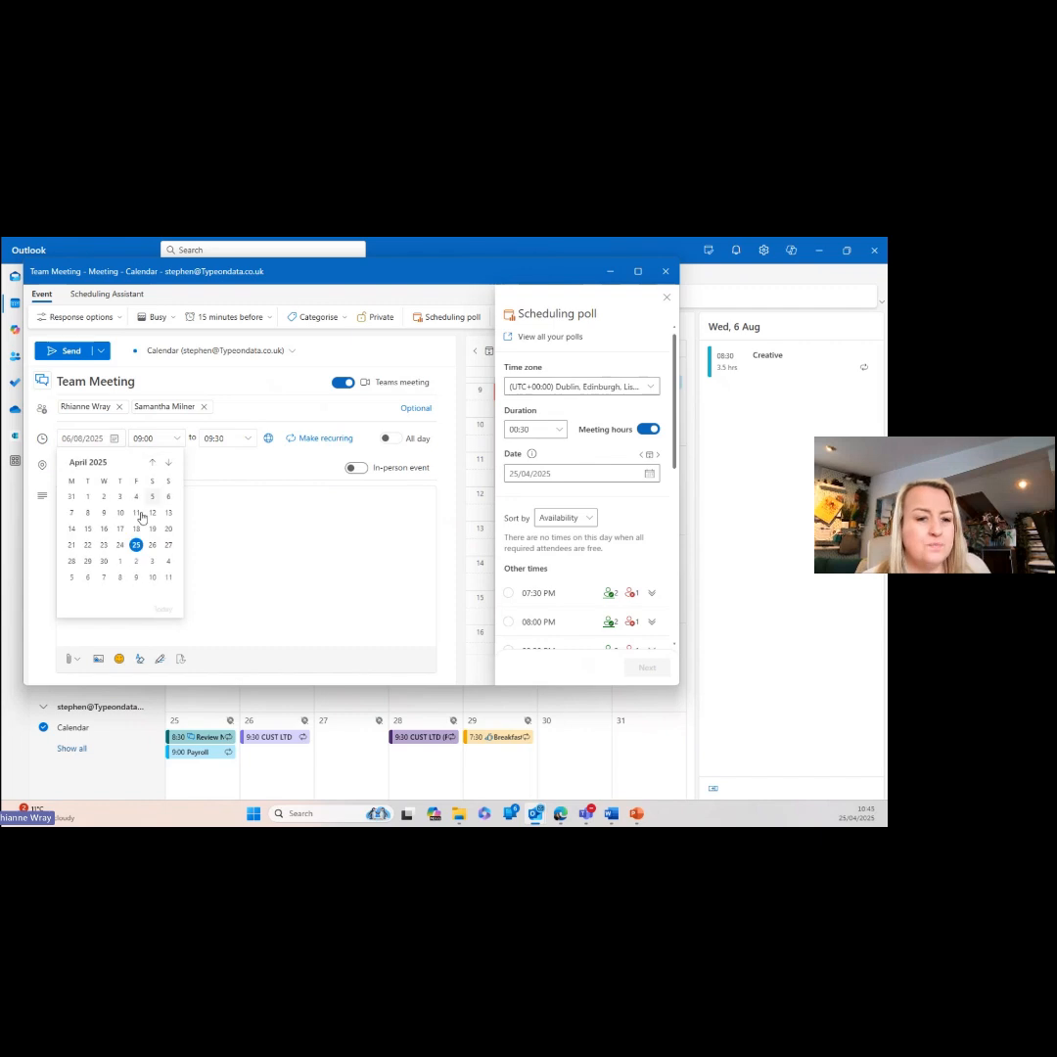
{"action": "left_click", "coordinate": [70, 579]}
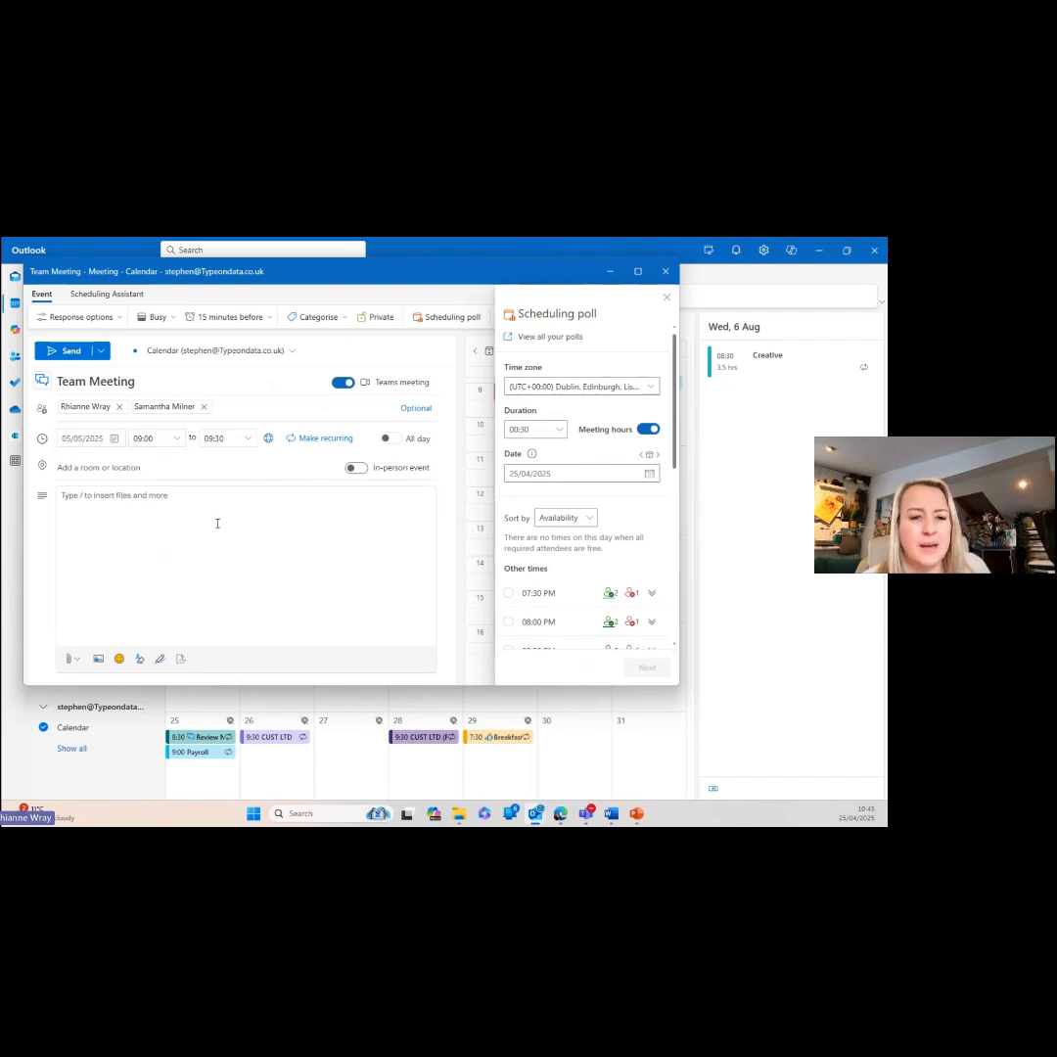
{"action": "left_click", "coordinate": [384, 547]}
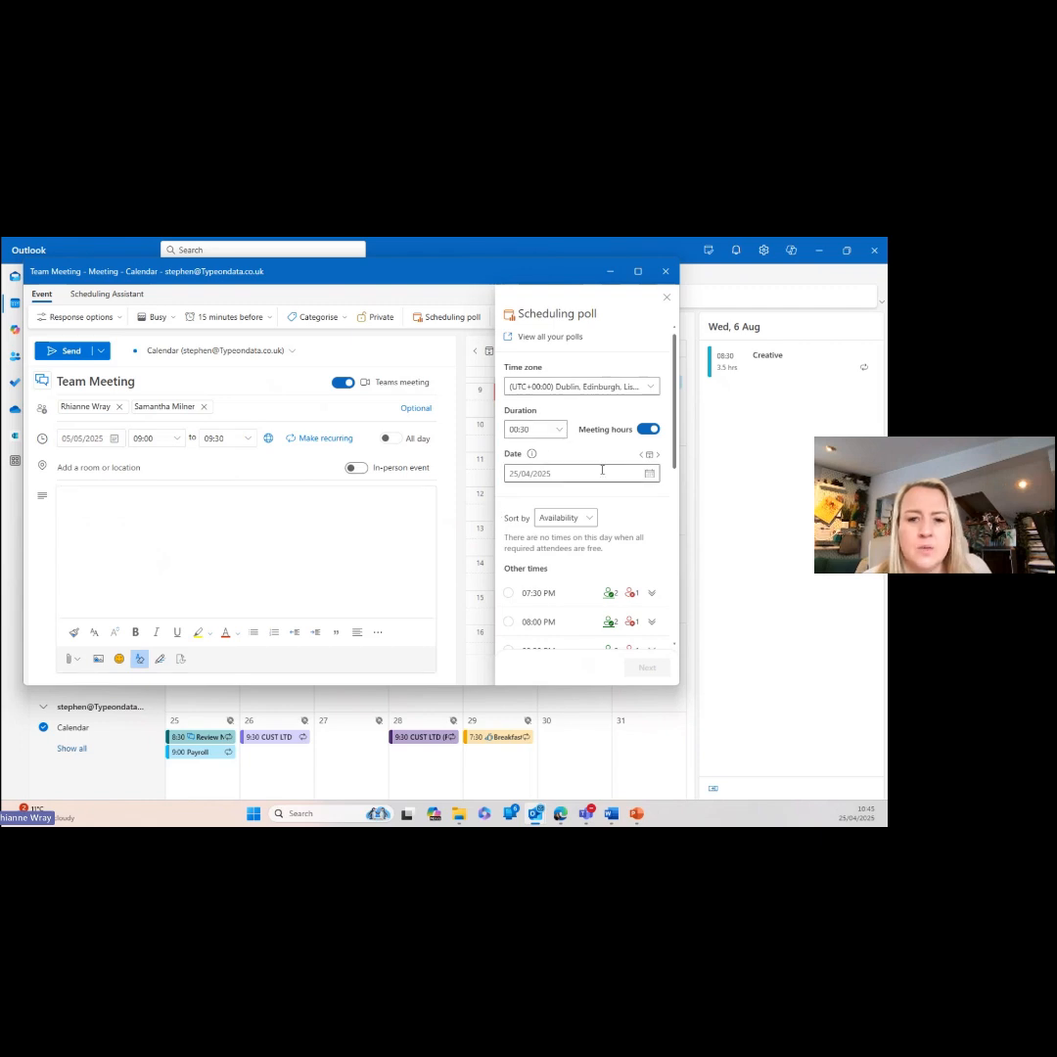
- Select 07:30 PM, 08:30 PM, 07:00 PM and 04:00 PM as the poll's time options and continue to the selected times summary
{"action": "scroll", "coordinate": [602, 469], "scroll_direction": "down", "scroll_amount": 10}
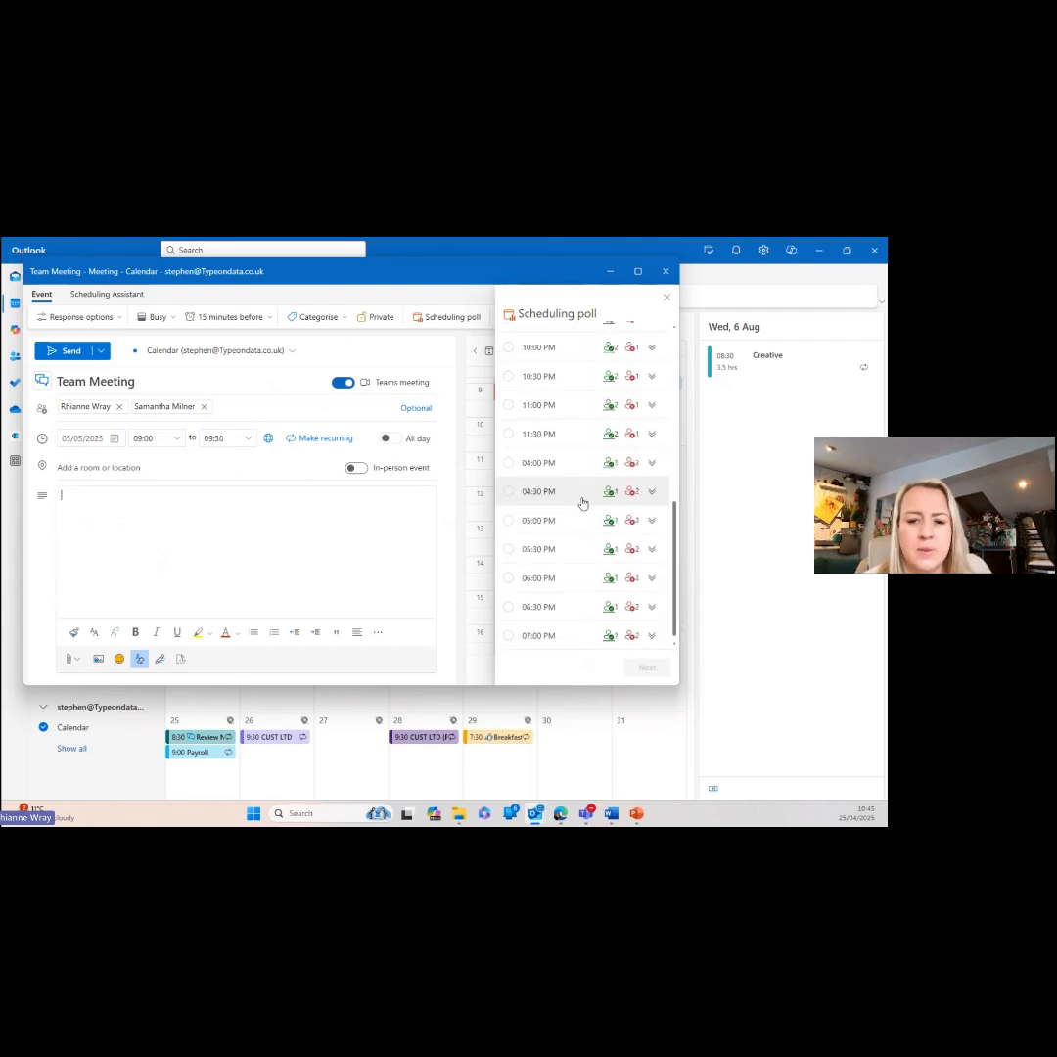
{"action": "scroll", "coordinate": [583, 504], "scroll_direction": "up", "scroll_amount": 8}
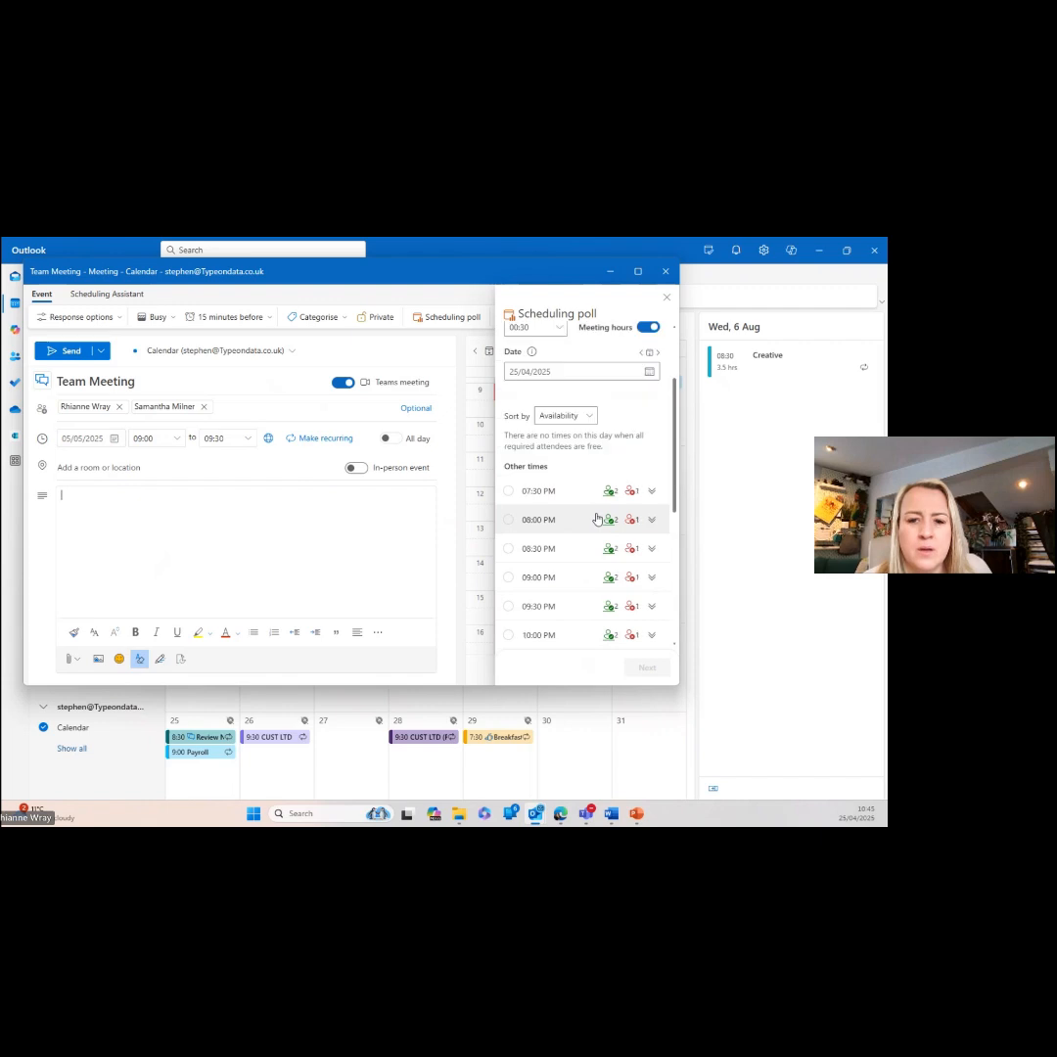
{"action": "left_click", "coordinate": [508, 490]}
{"action": "scroll", "coordinate": [509, 548], "scroll_direction": "down", "scroll_amount": 1}
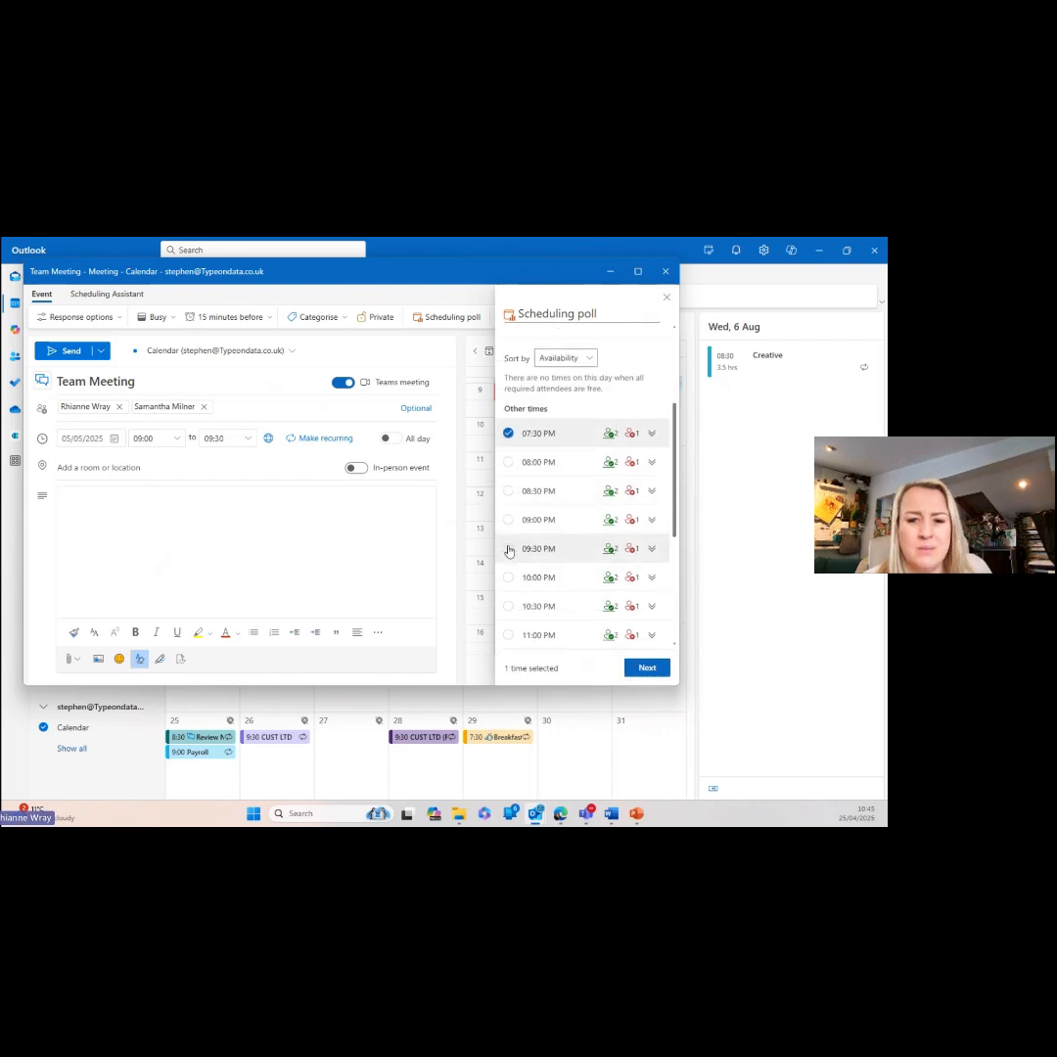
{"action": "left_click", "coordinate": [508, 490]}
{"action": "scroll", "coordinate": [505, 567], "scroll_direction": "down", "scroll_amount": 2}
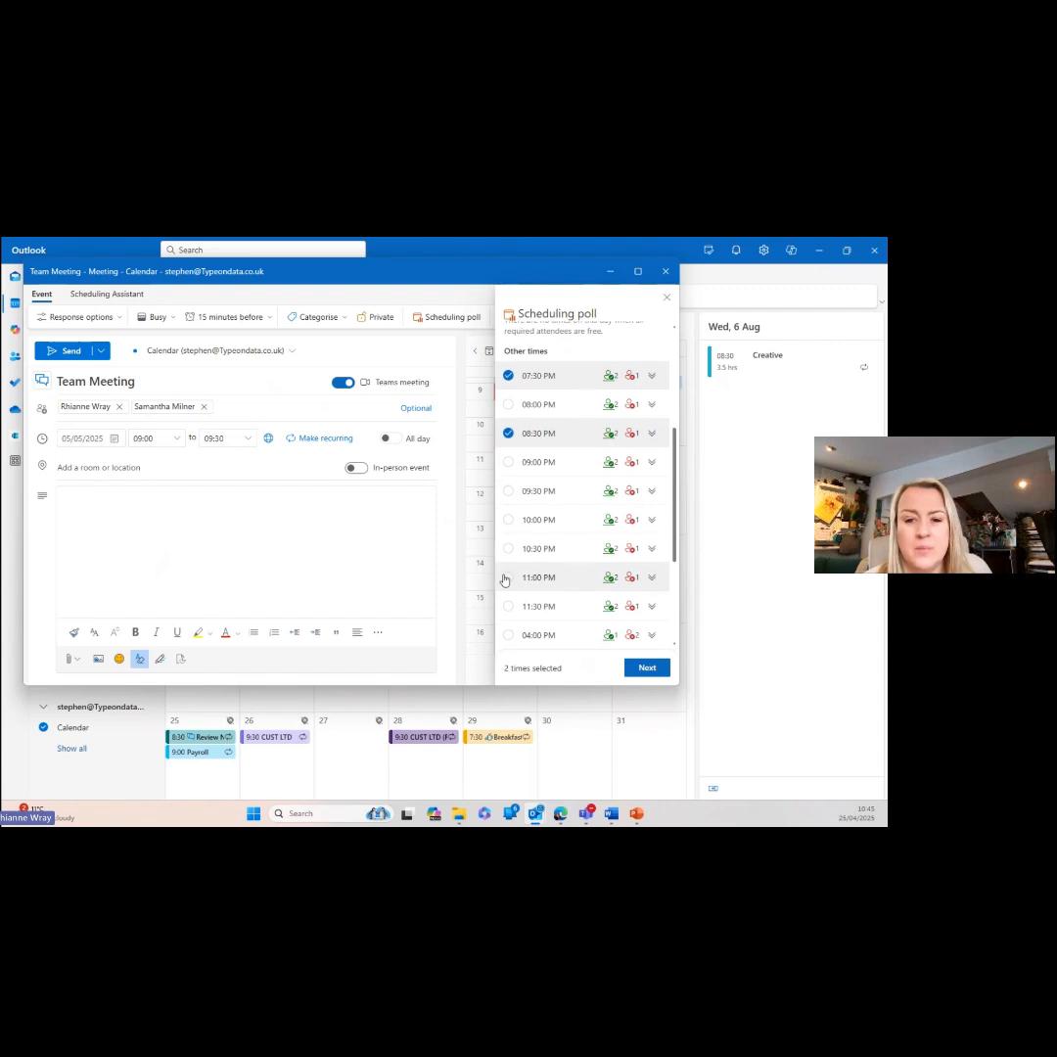
{"action": "scroll", "coordinate": [504, 580], "scroll_direction": "down", "scroll_amount": 3}
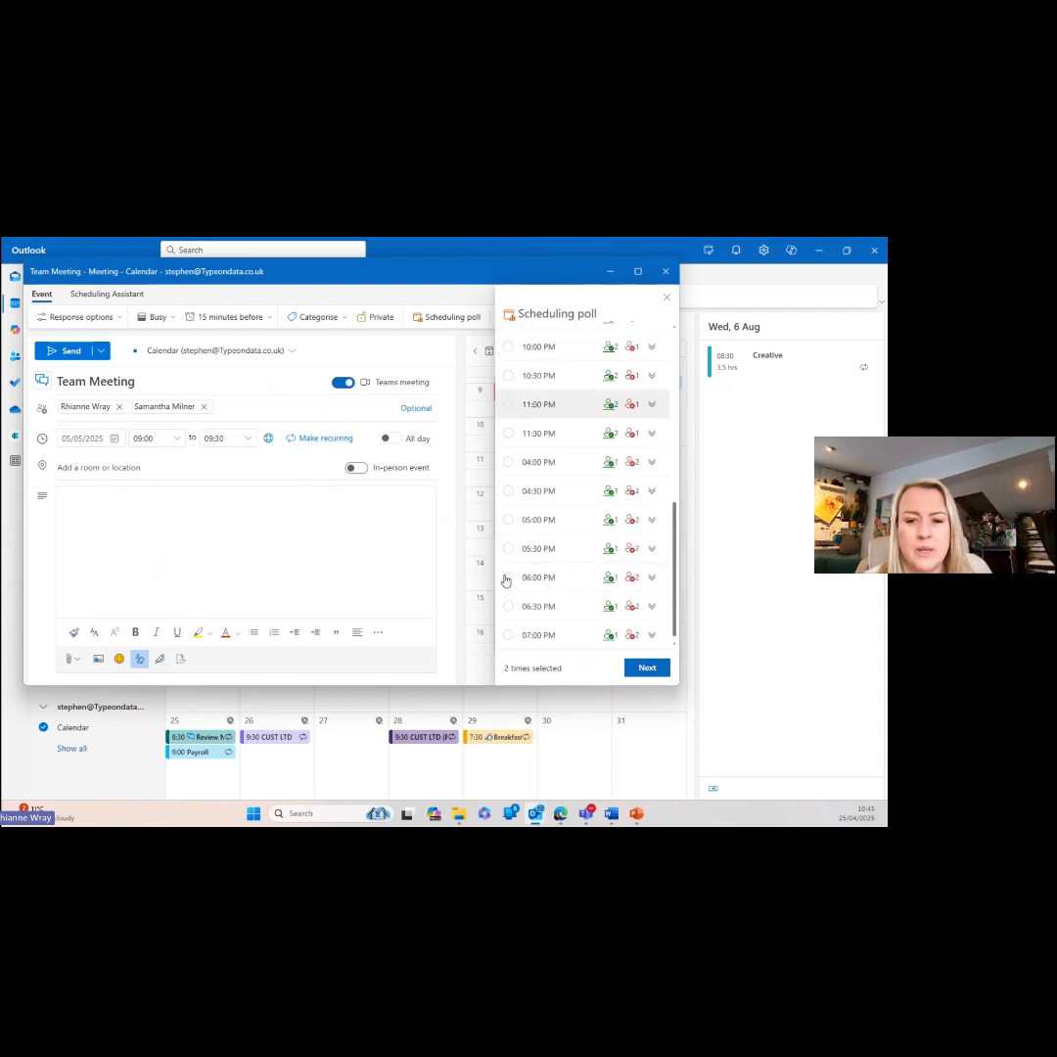
{"action": "left_click", "coordinate": [508, 635]}
{"action": "left_click", "coordinate": [508, 462]}
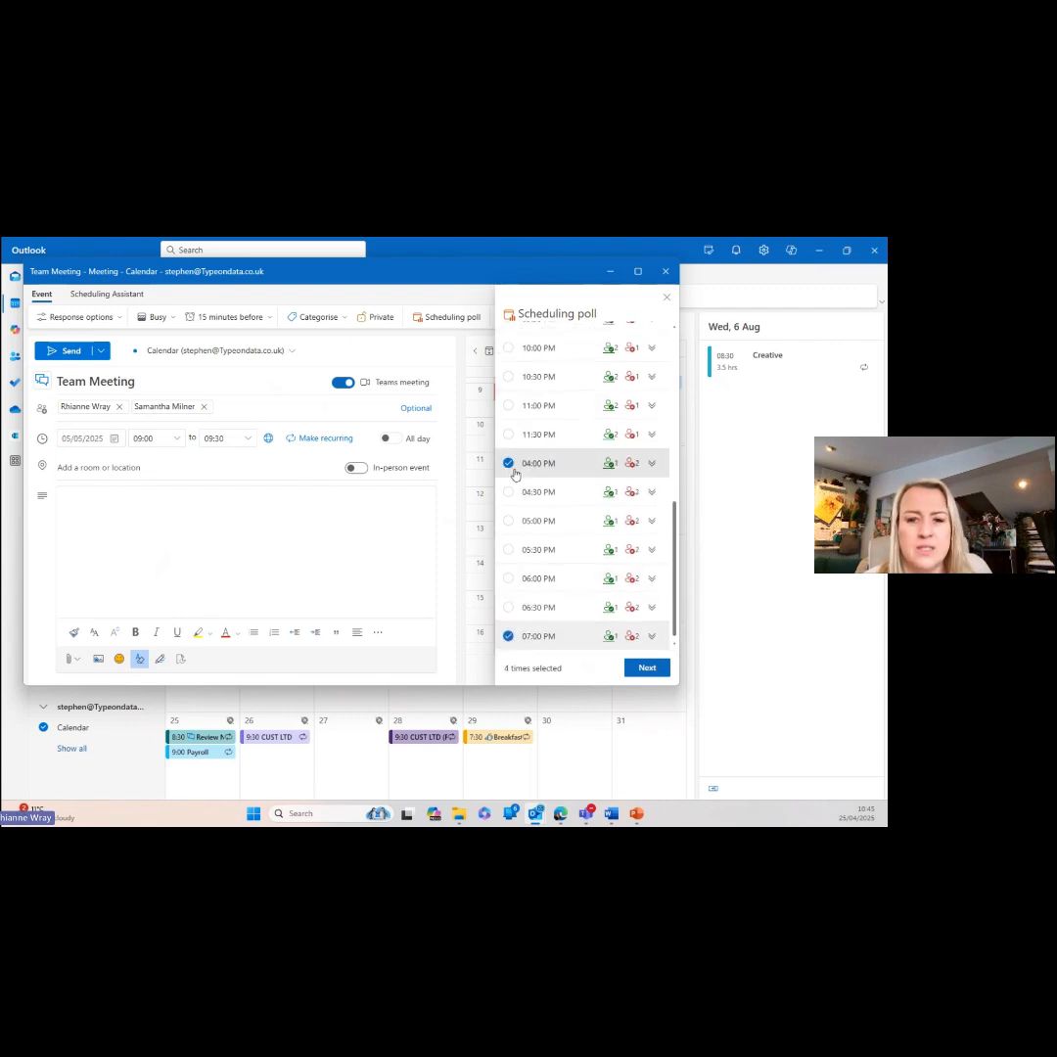
{"action": "scroll", "coordinate": [640, 490], "scroll_direction": "up", "scroll_amount": 5}
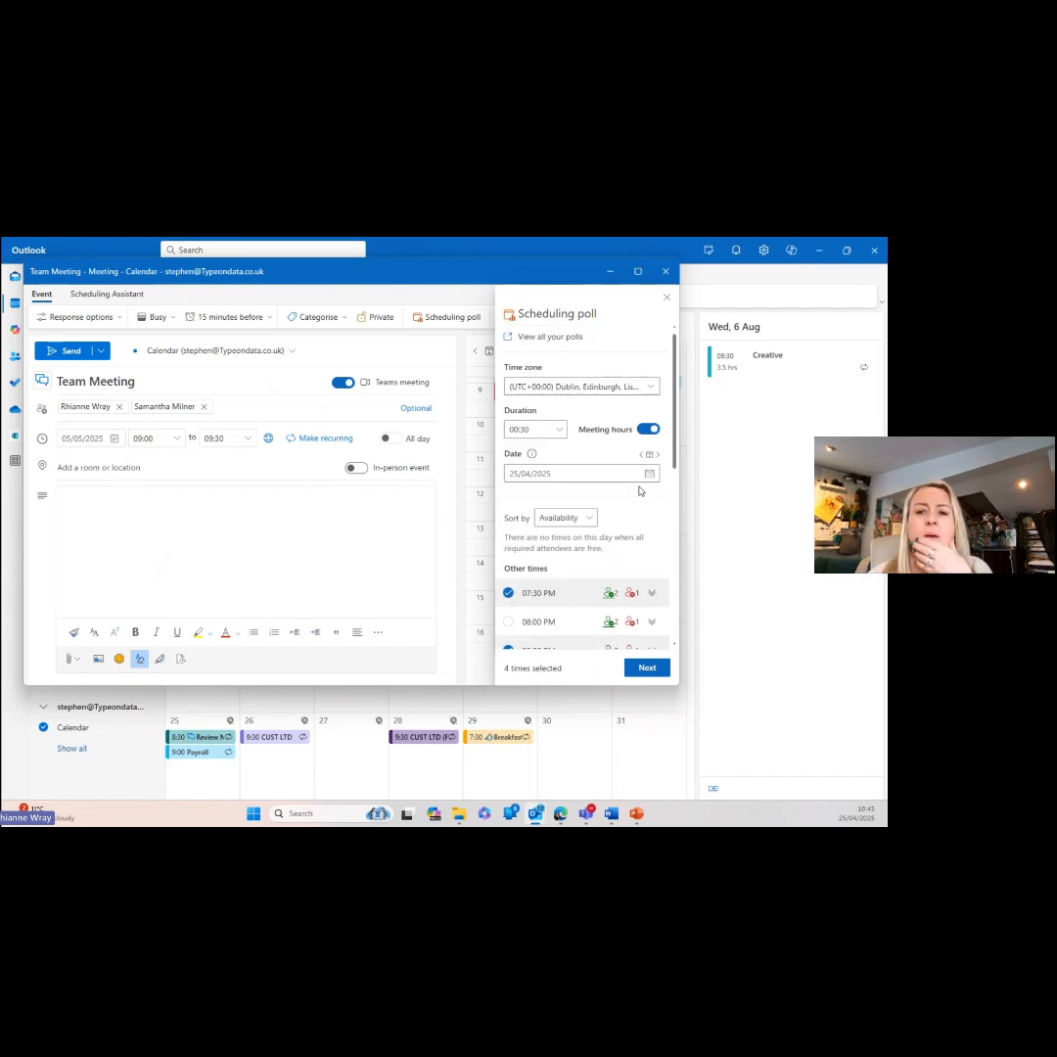
{"action": "left_click", "coordinate": [668, 668]}
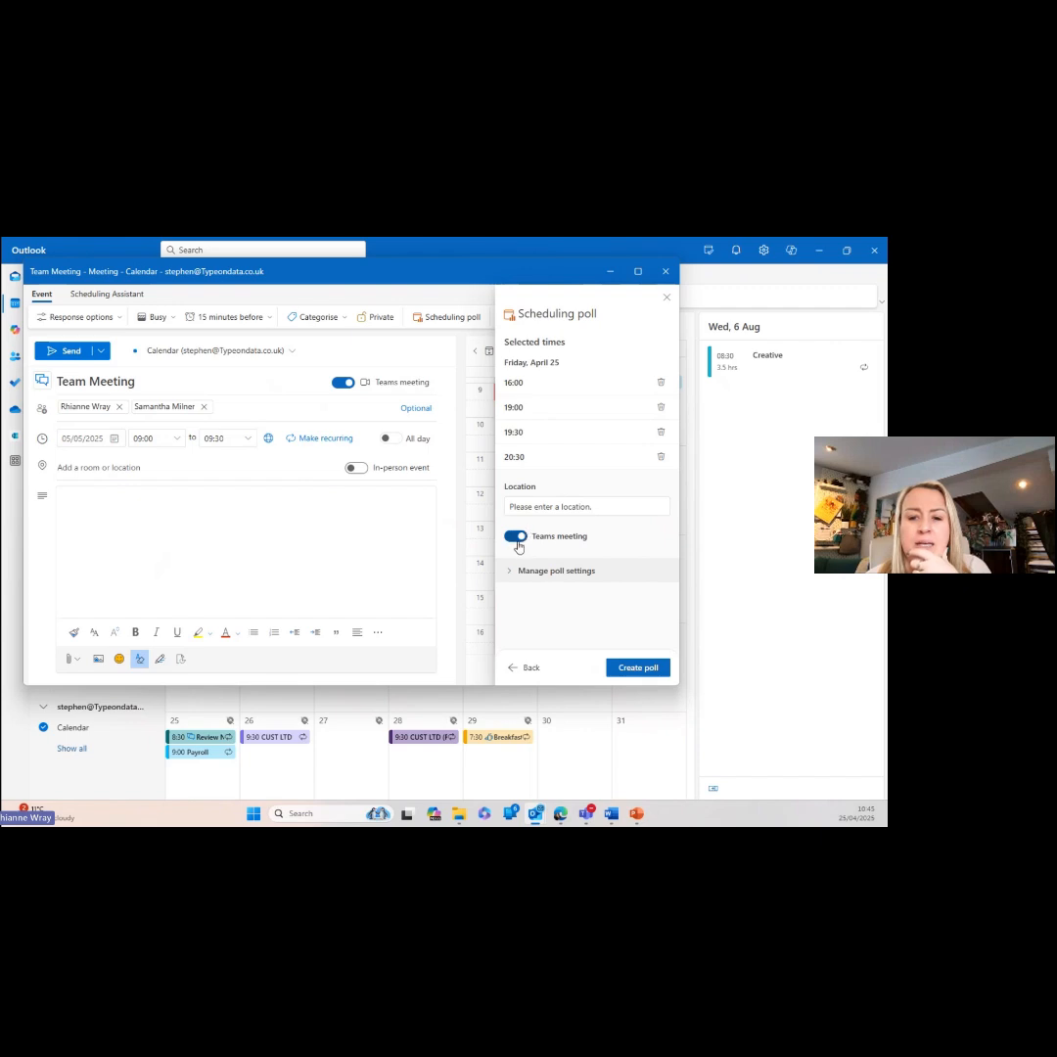
- Remove the second attendee from the meeting, return to the selected times summary and expand the poll settings
{"action": "left_click", "coordinate": [509, 573]}
{"action": "scroll", "coordinate": [571, 591], "scroll_direction": "down", "scroll_amount": 1}
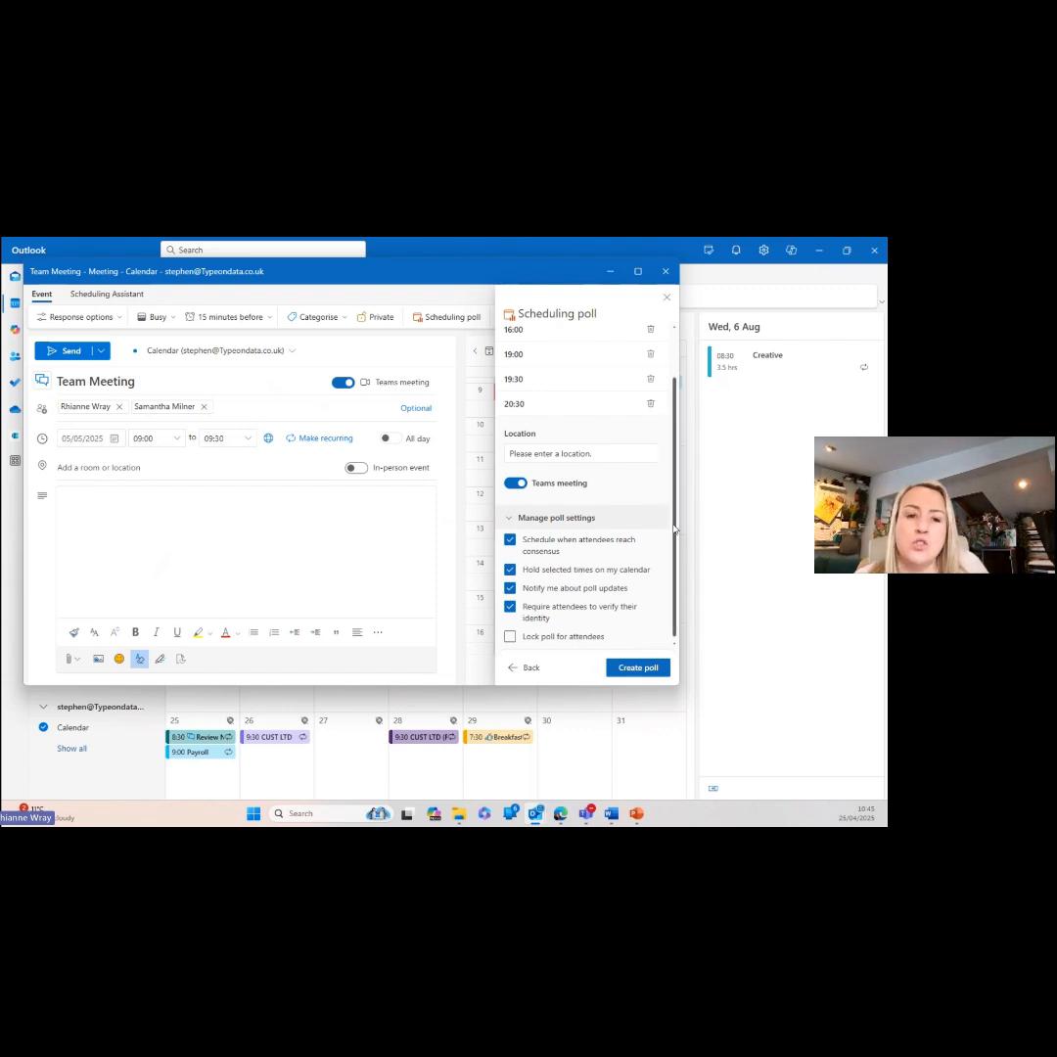
{"action": "left_click", "coordinate": [204, 408]}
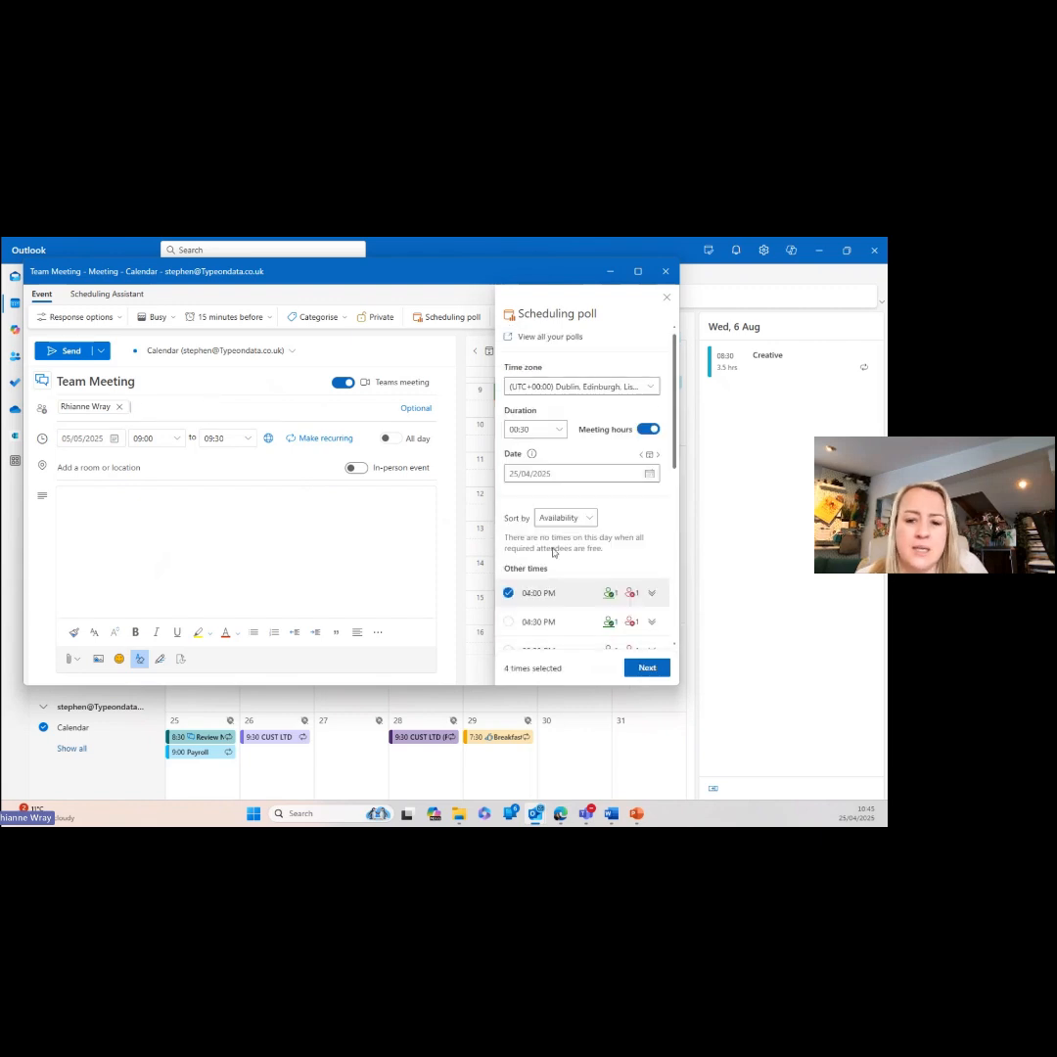
{"action": "left_click", "coordinate": [661, 672]}
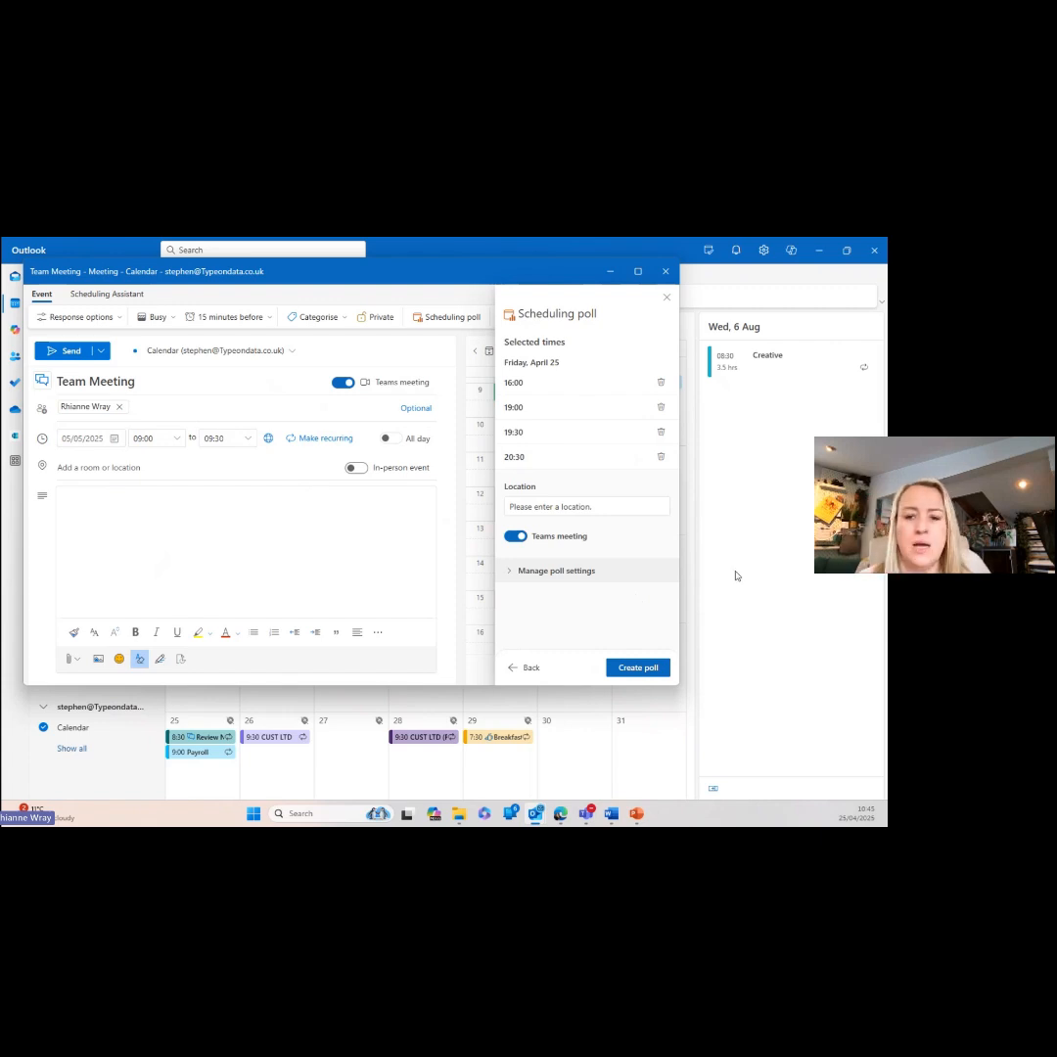
{"action": "left_click", "coordinate": [504, 575]}
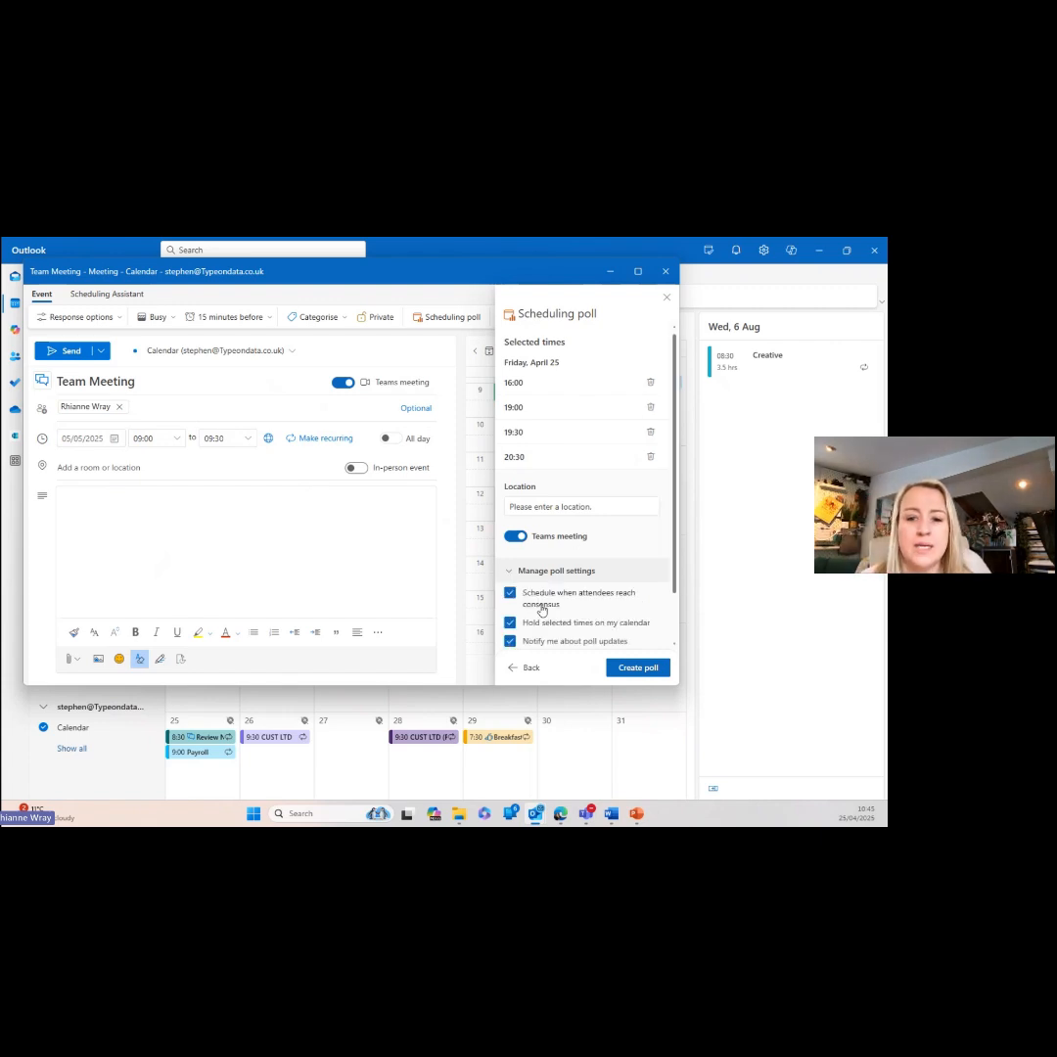
{"action": "scroll", "coordinate": [543, 592], "scroll_direction": "down", "scroll_amount": 1}
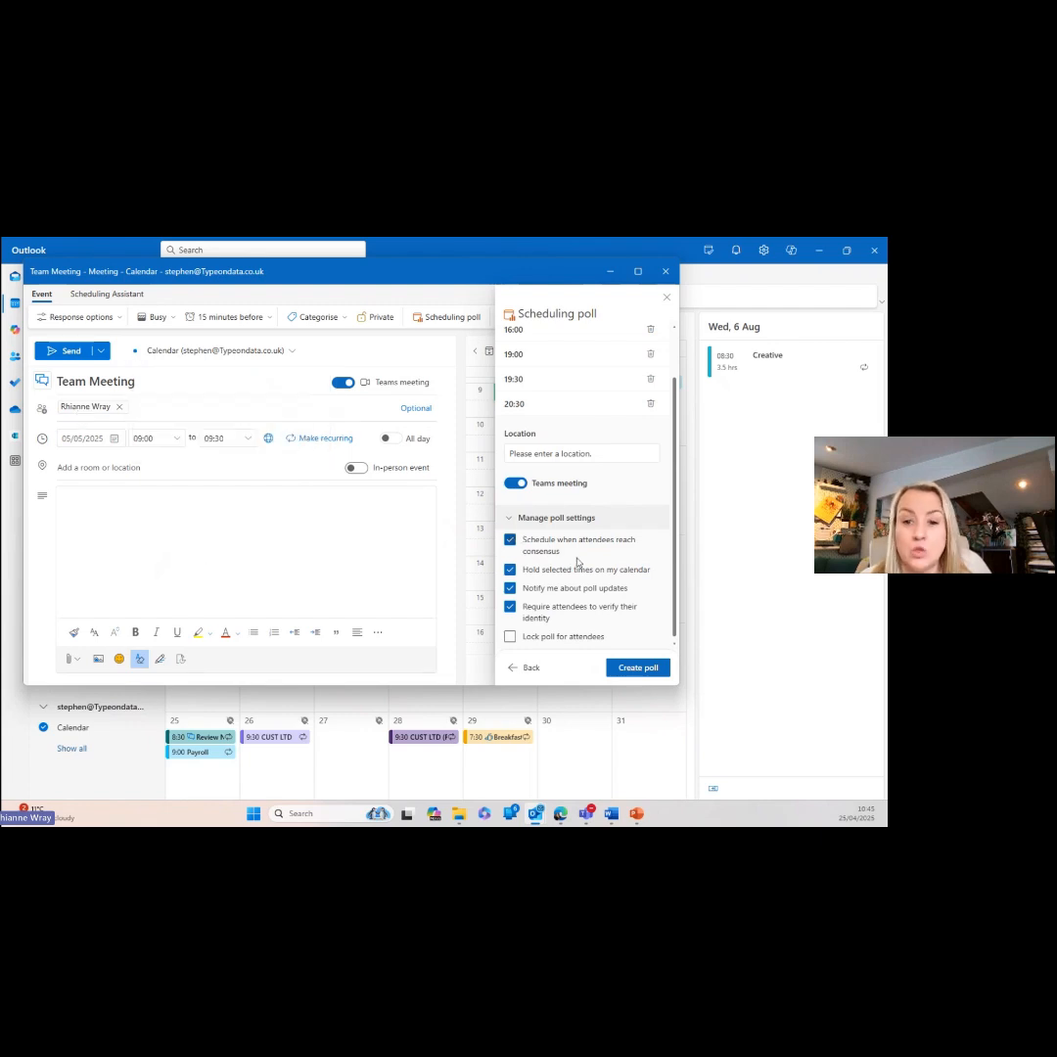
- Turn off the requirement for attendees to verify their identity, then create the poll and send its invitation email
{"action": "mouse_move", "coordinate": [546, 555]}
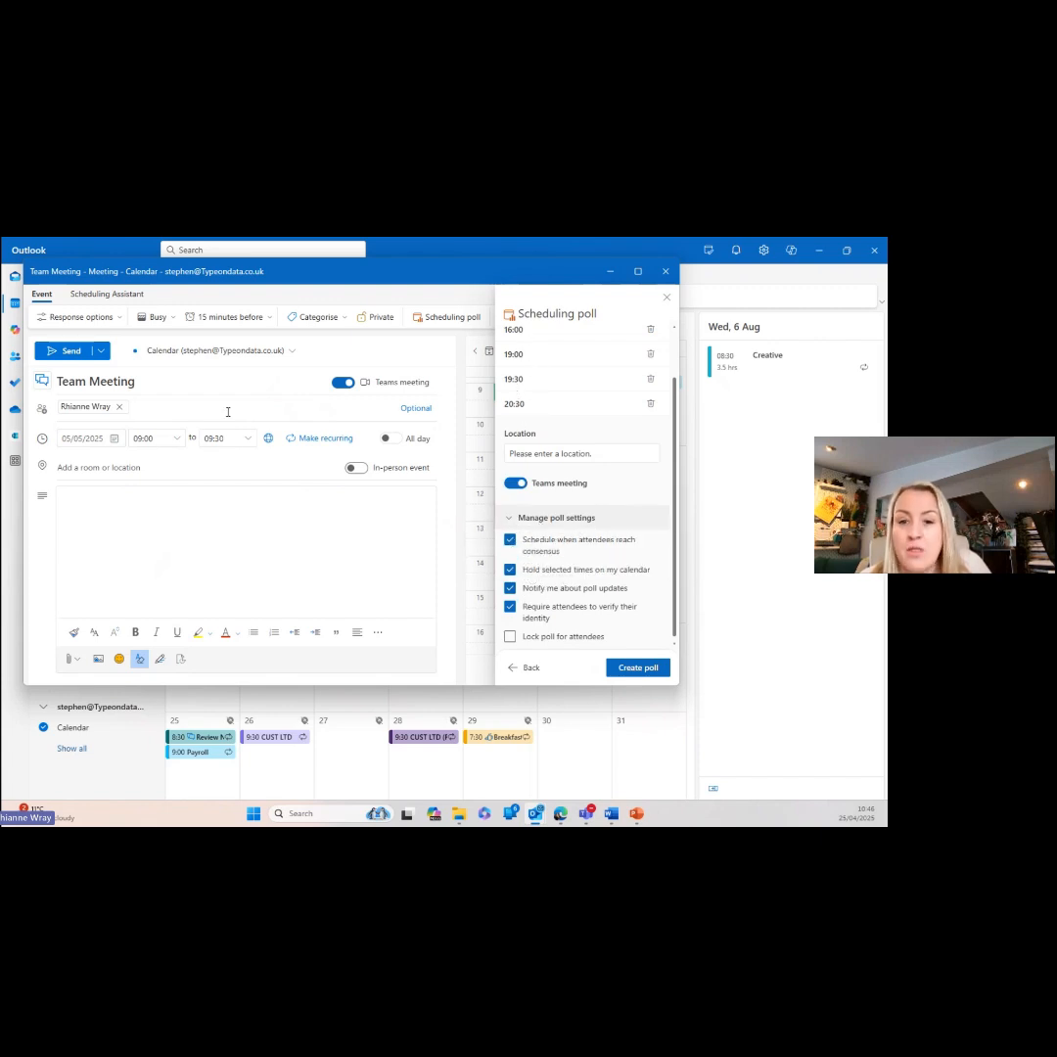
{"action": "left_click", "coordinate": [509, 570]}
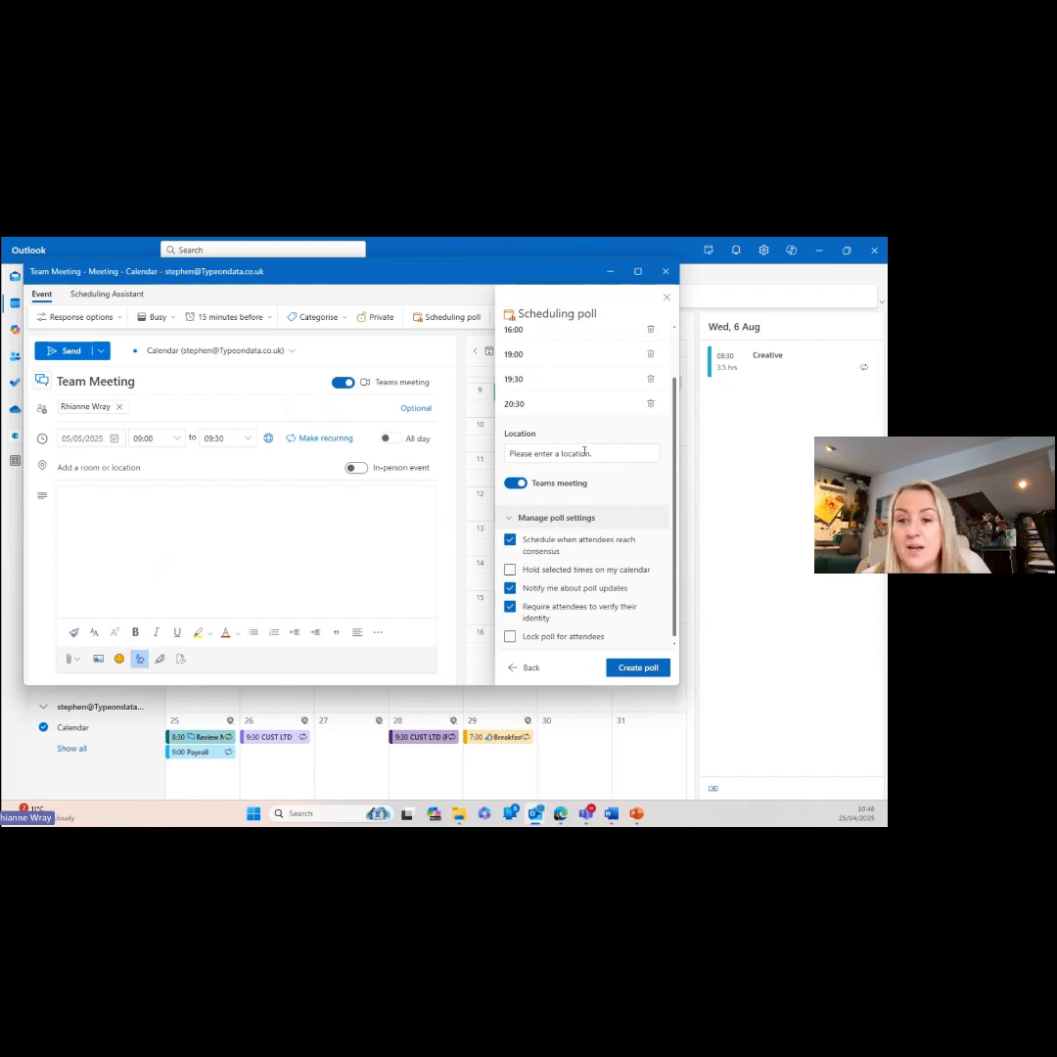
{"action": "left_click", "coordinate": [510, 569]}
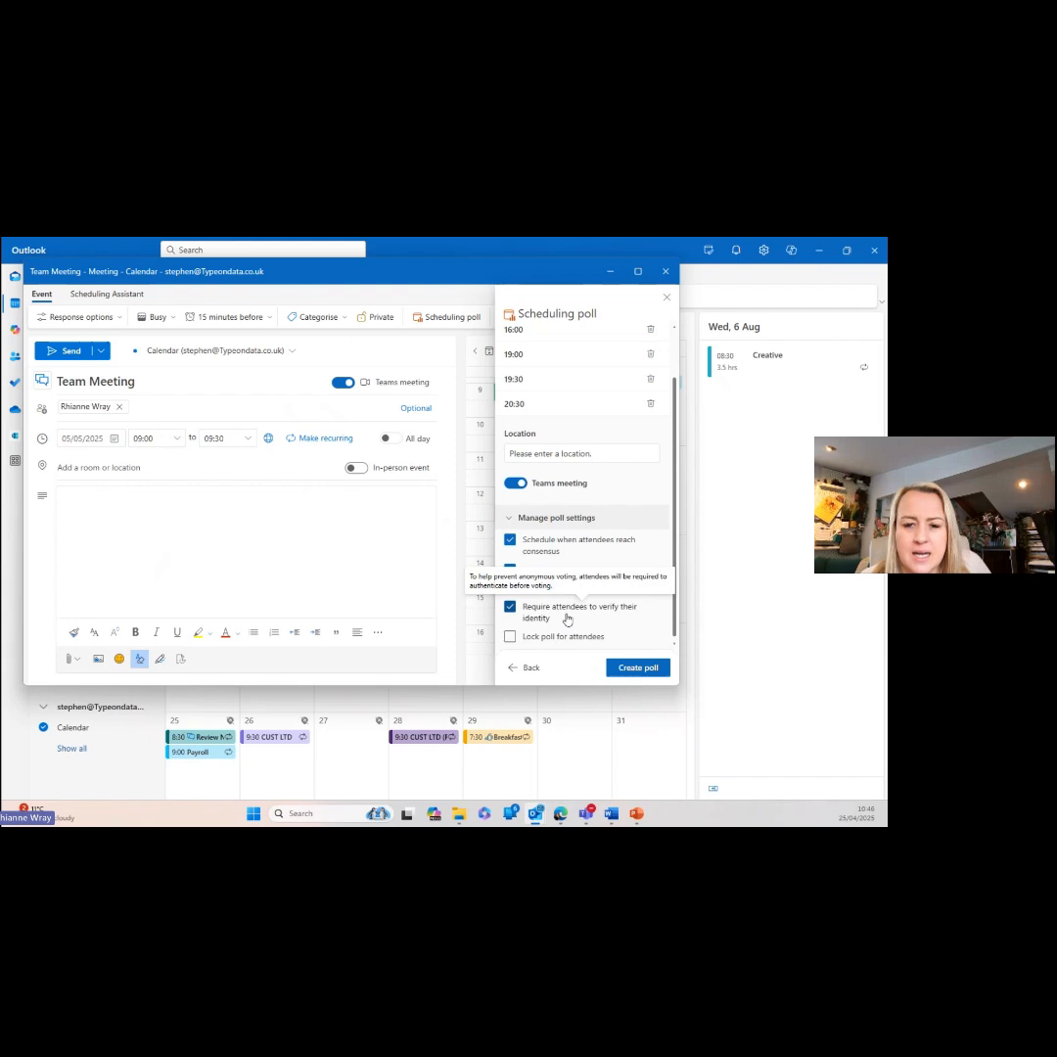
{"action": "left_click", "coordinate": [510, 607]}
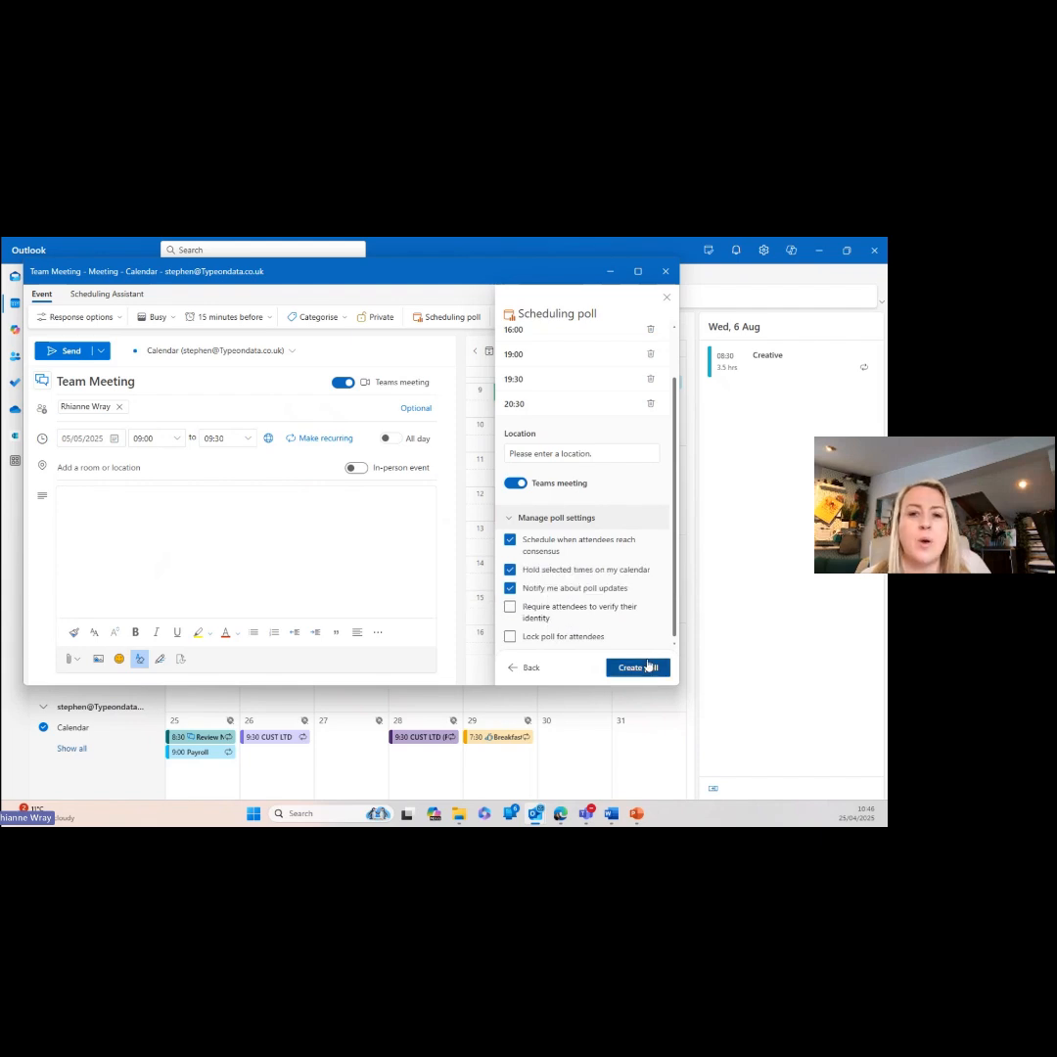
{"action": "left_click", "coordinate": [645, 666]}
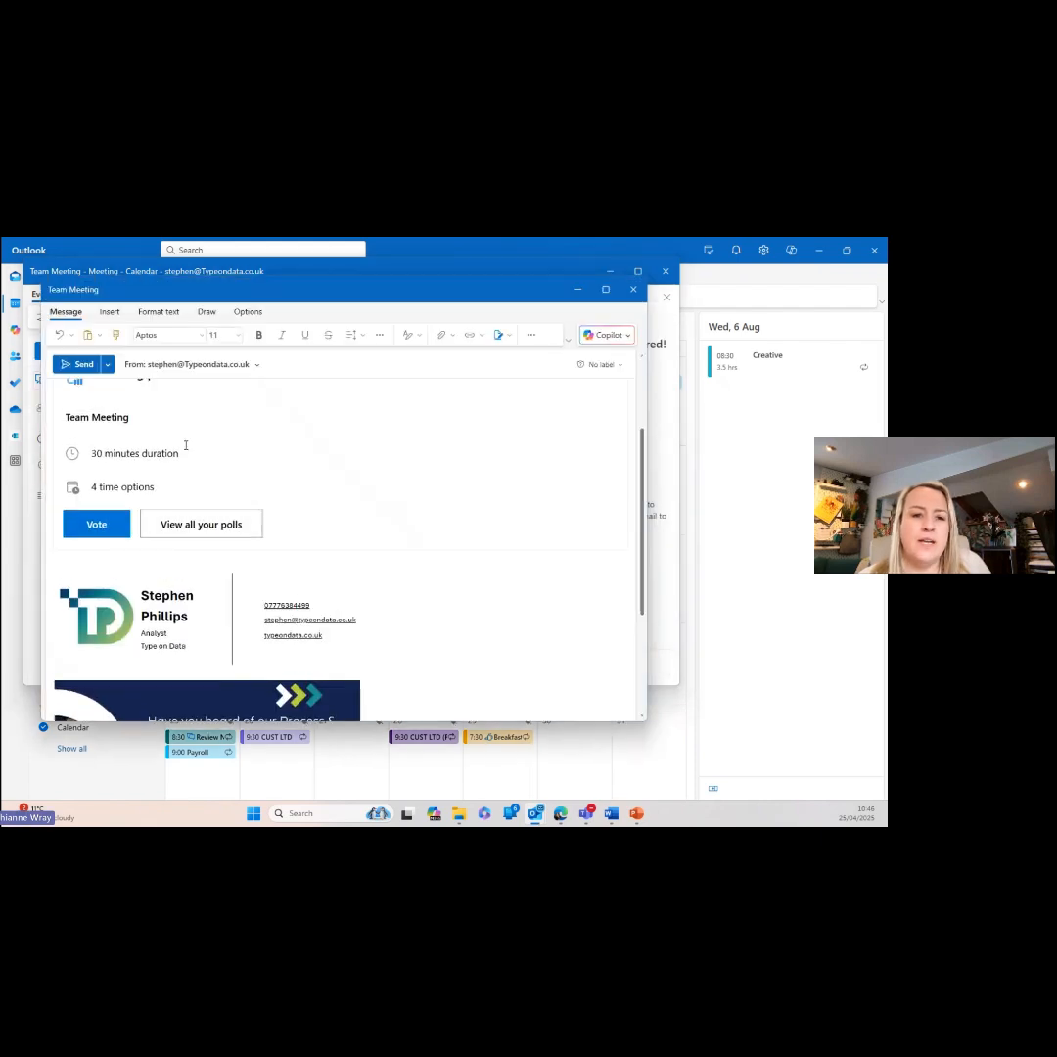
{"action": "scroll", "coordinate": [186, 445], "scroll_direction": "up", "scroll_amount": 3}
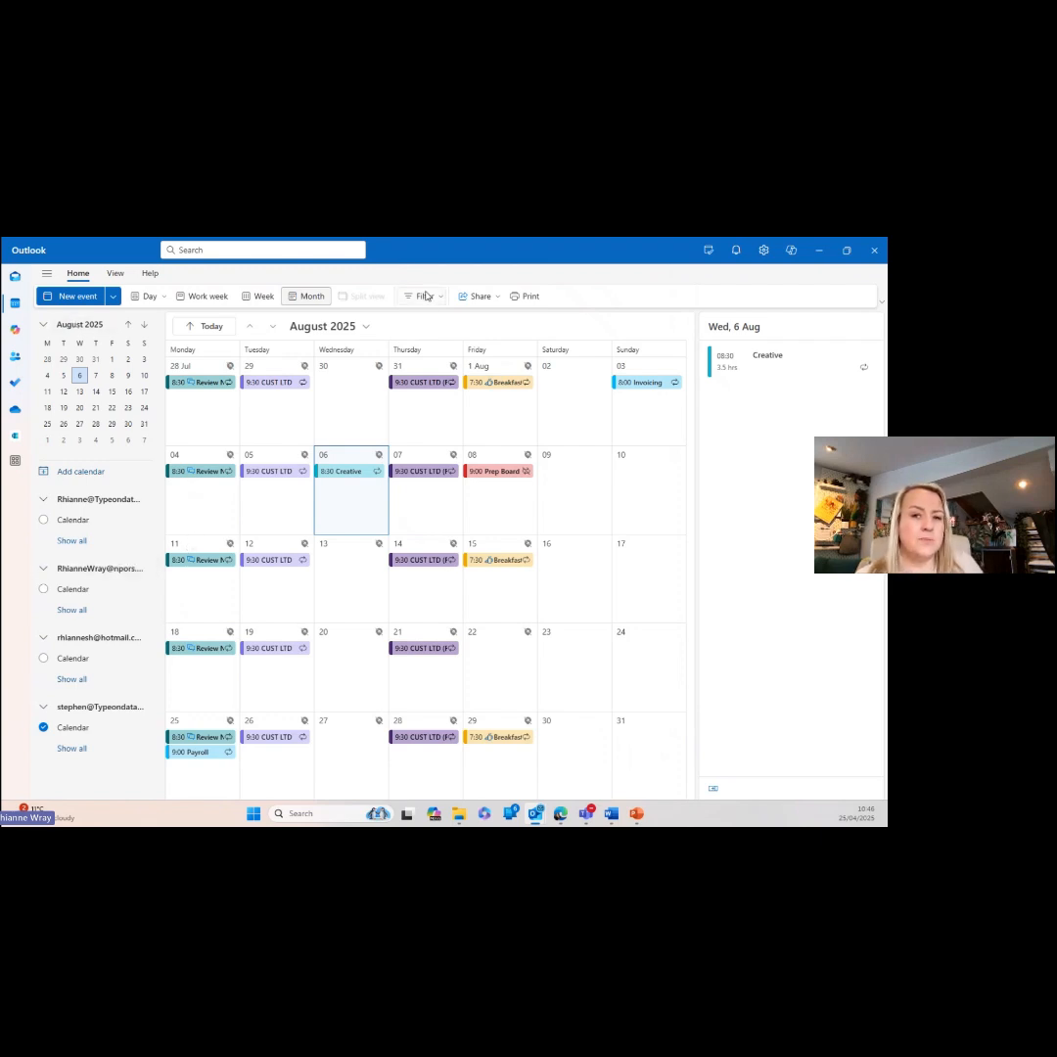
- Move the calendar window out of view and bring the received Team Meeting poll email onto this screen, maximized
{"action": "left_click_drag", "start_coordinate": [539, 251], "coordinate": [2, 419]}
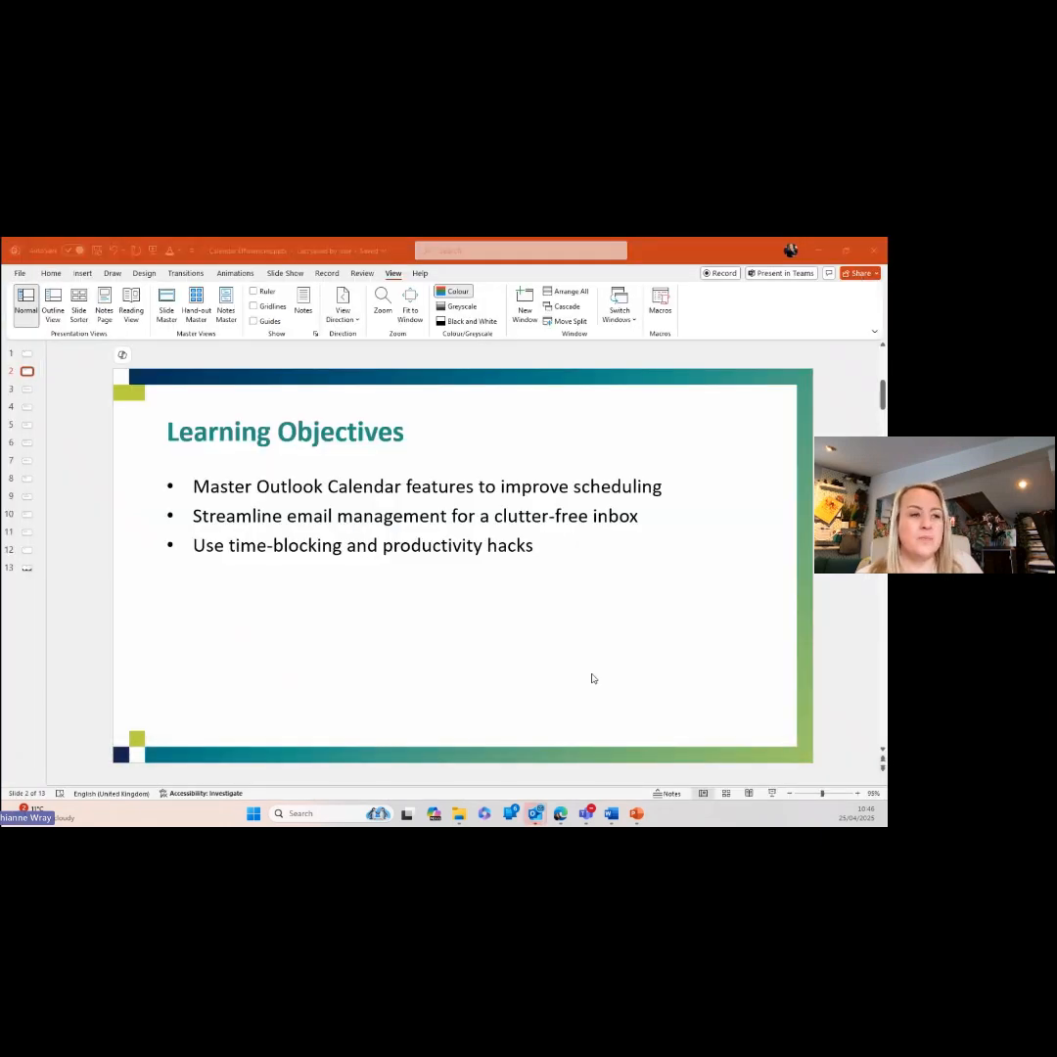
{"action": "left_click_drag", "start_coordinate": [2, 342], "coordinate": [608, 343]}
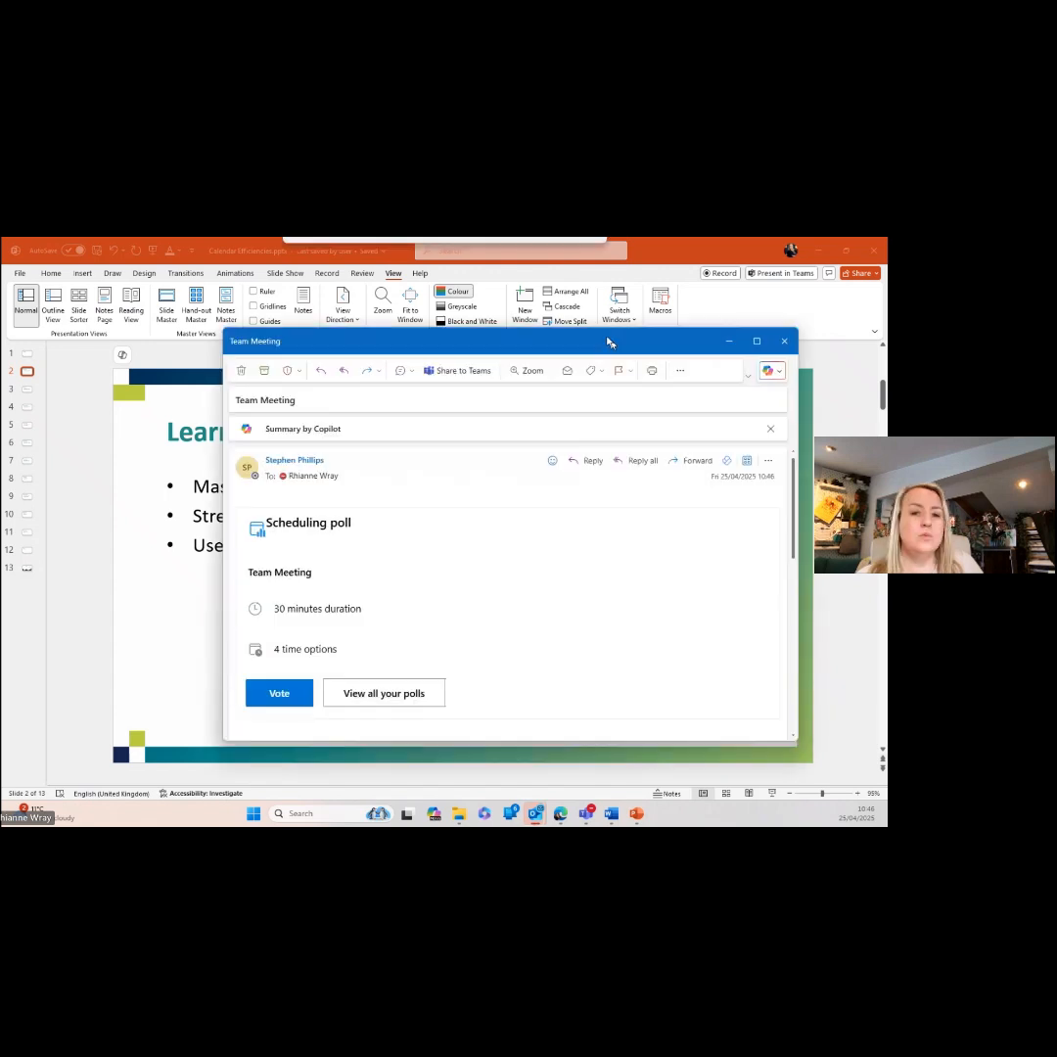
{"action": "double_click", "coordinate": [571, 339]}
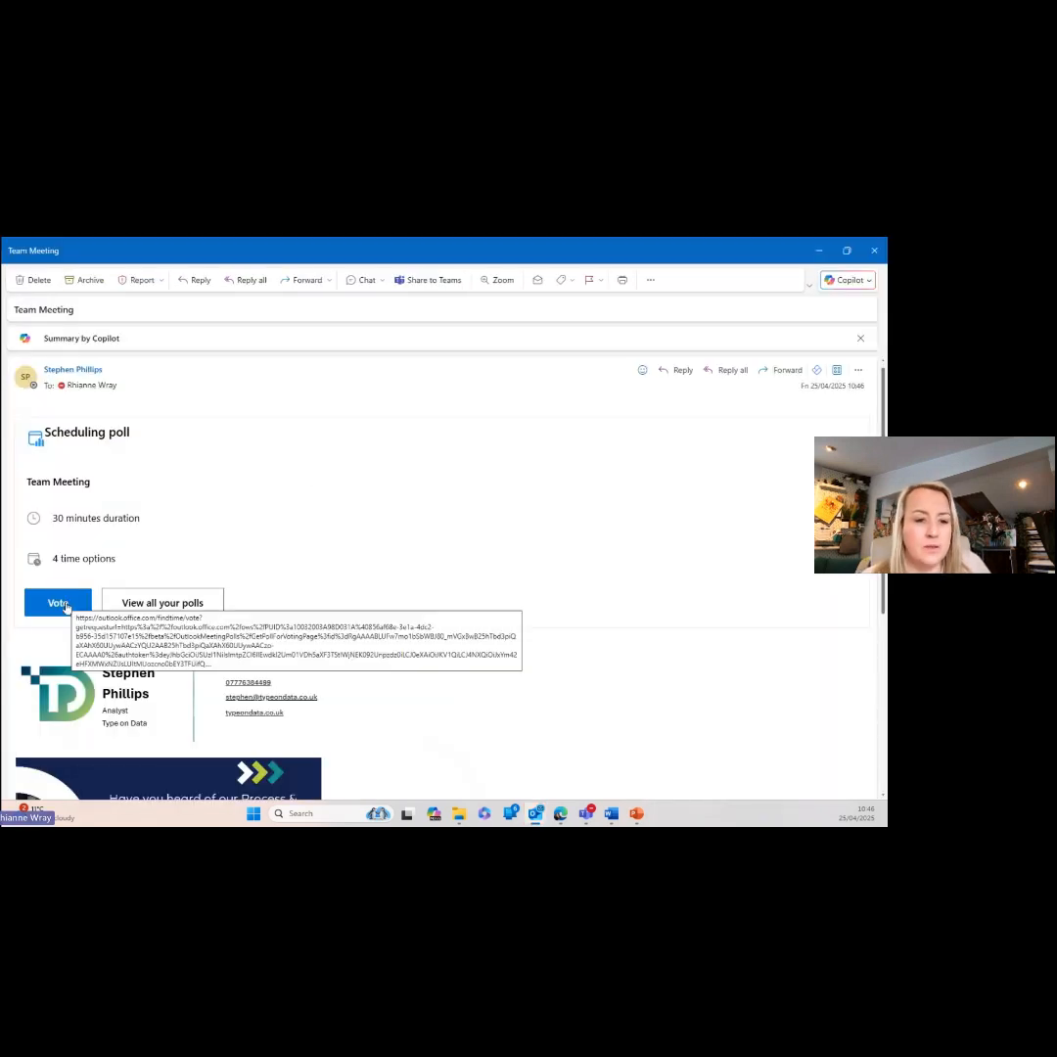
- Vote Prefer for 7:00 PM, Yes for 7:30 PM and No for 4:00 PM and 8:30 PM, submit the votes and close the voting page
{"action": "left_click", "coordinate": [61, 604]}
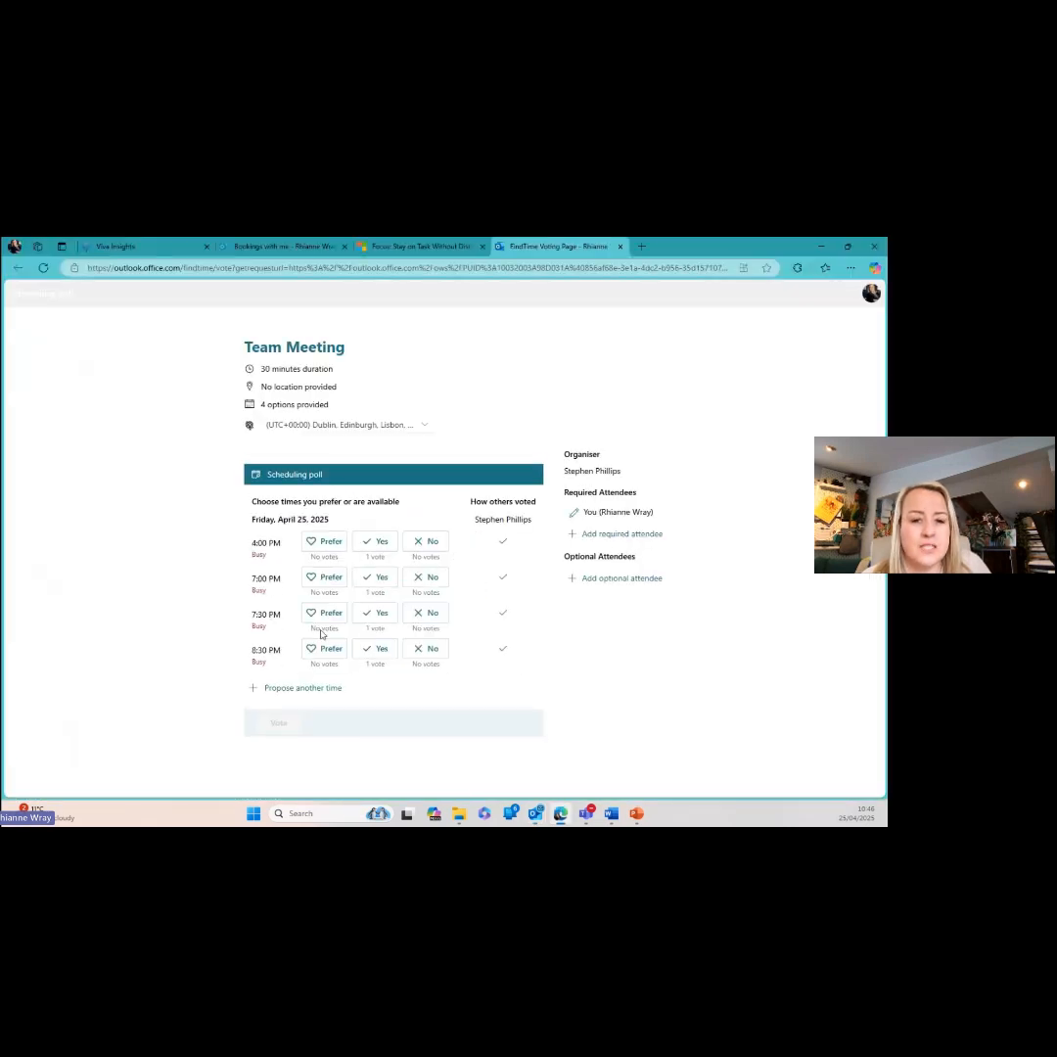
{"action": "left_click", "coordinate": [328, 581]}
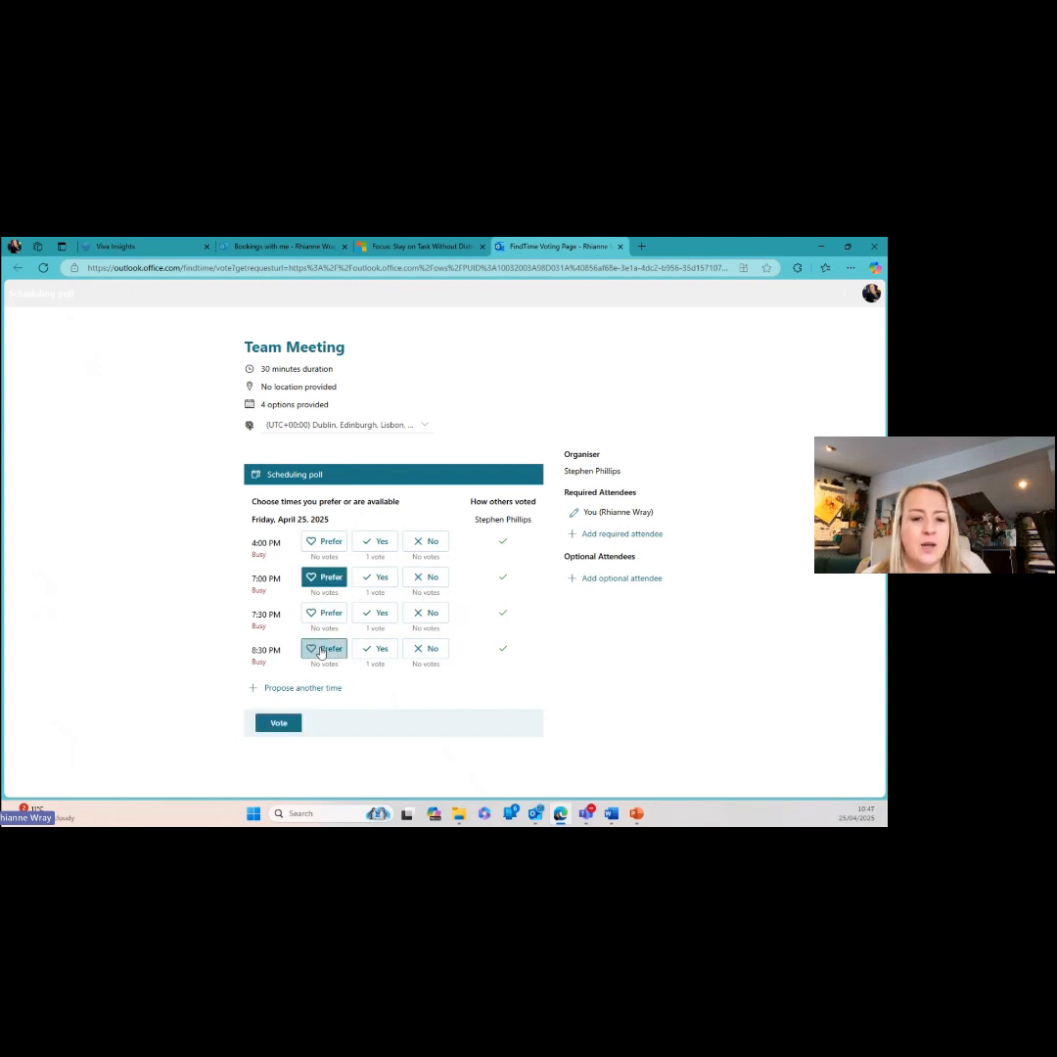
{"action": "left_click", "coordinate": [373, 616]}
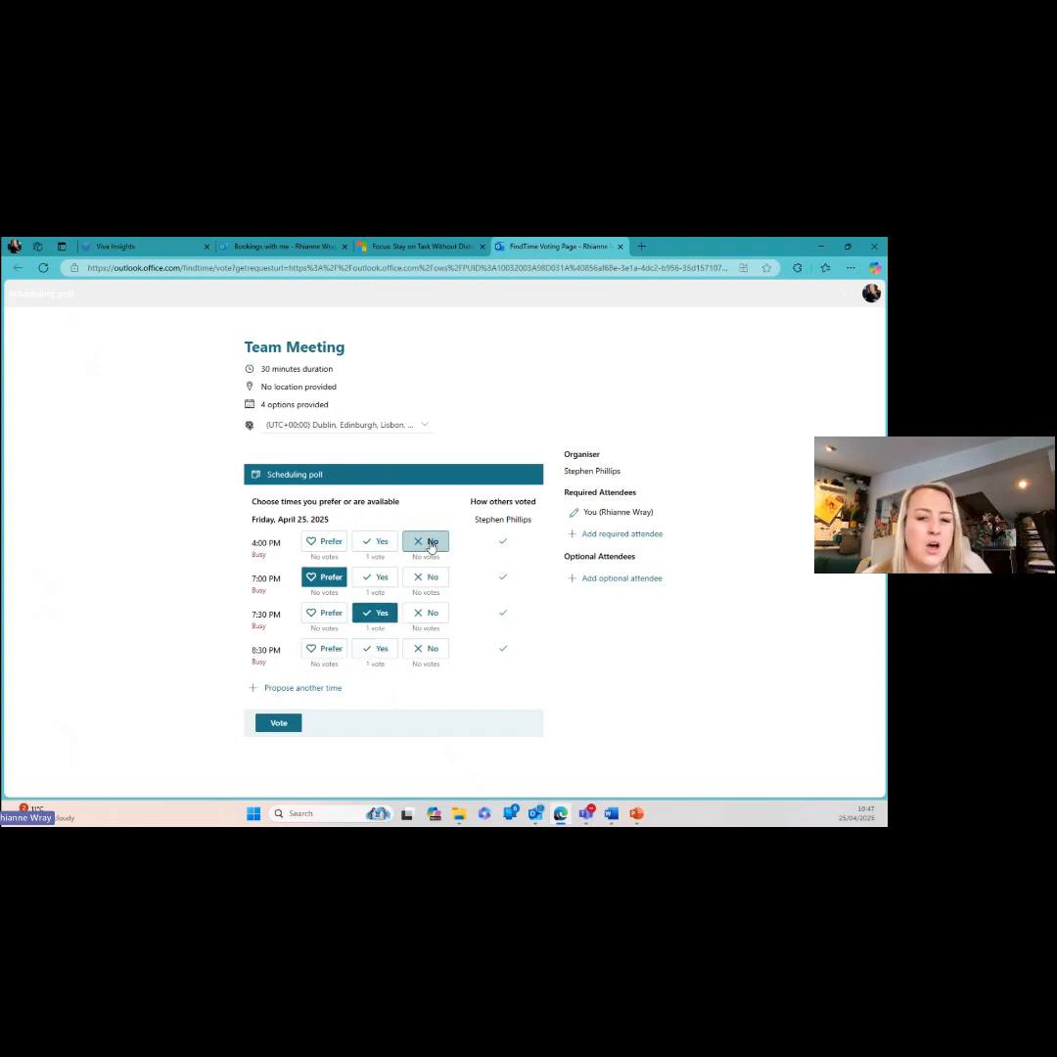
{"action": "left_click", "coordinate": [427, 541]}
{"action": "left_click", "coordinate": [431, 649]}
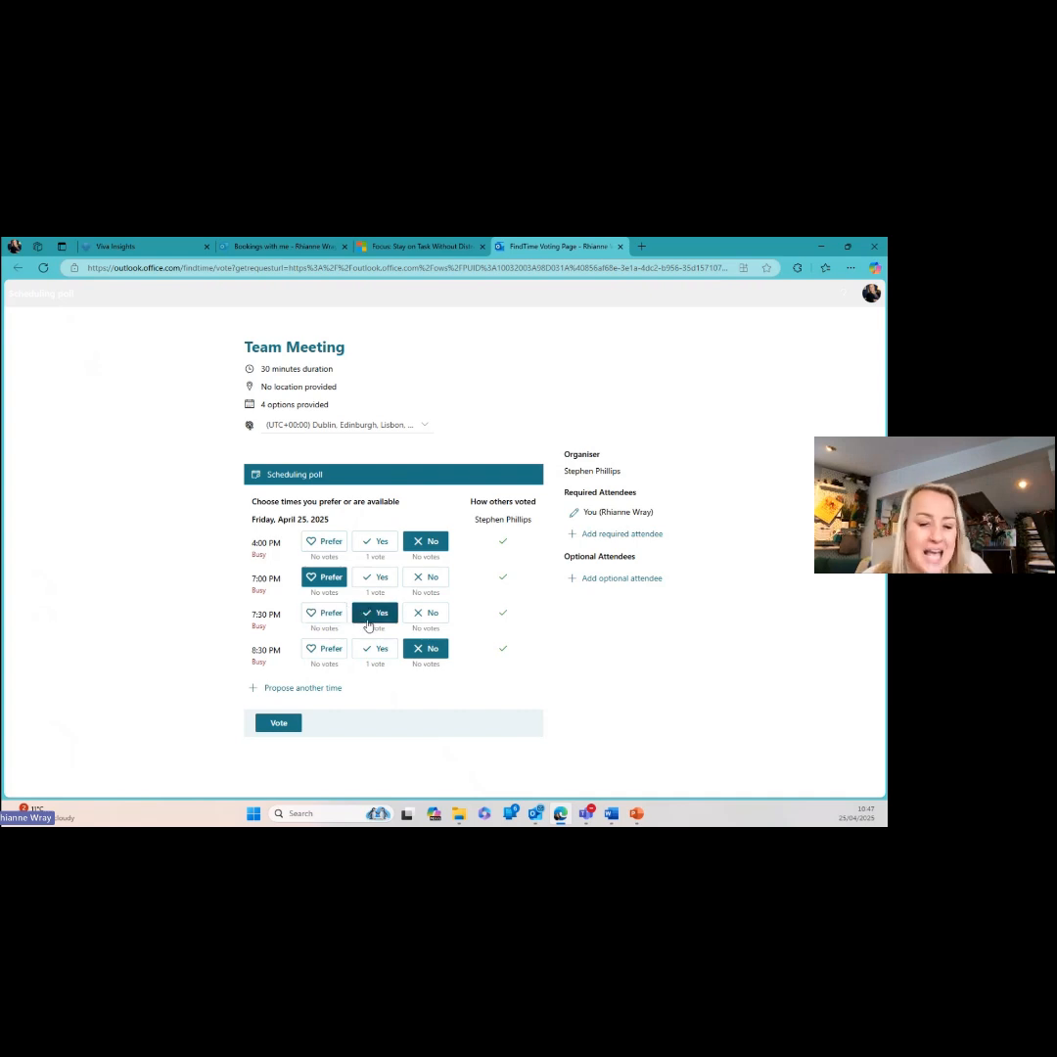
{"action": "left_click", "coordinate": [282, 724]}
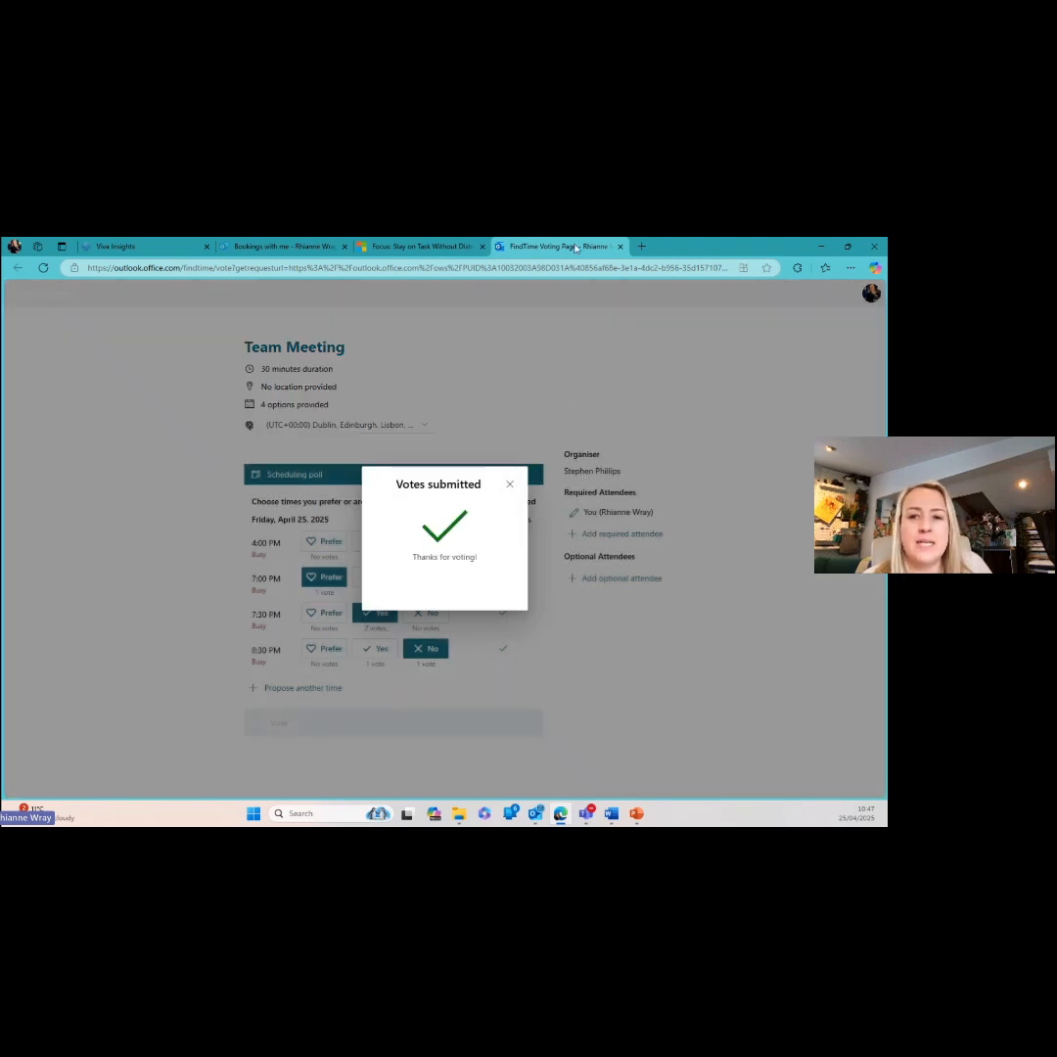
{"action": "left_click", "coordinate": [620, 246]}
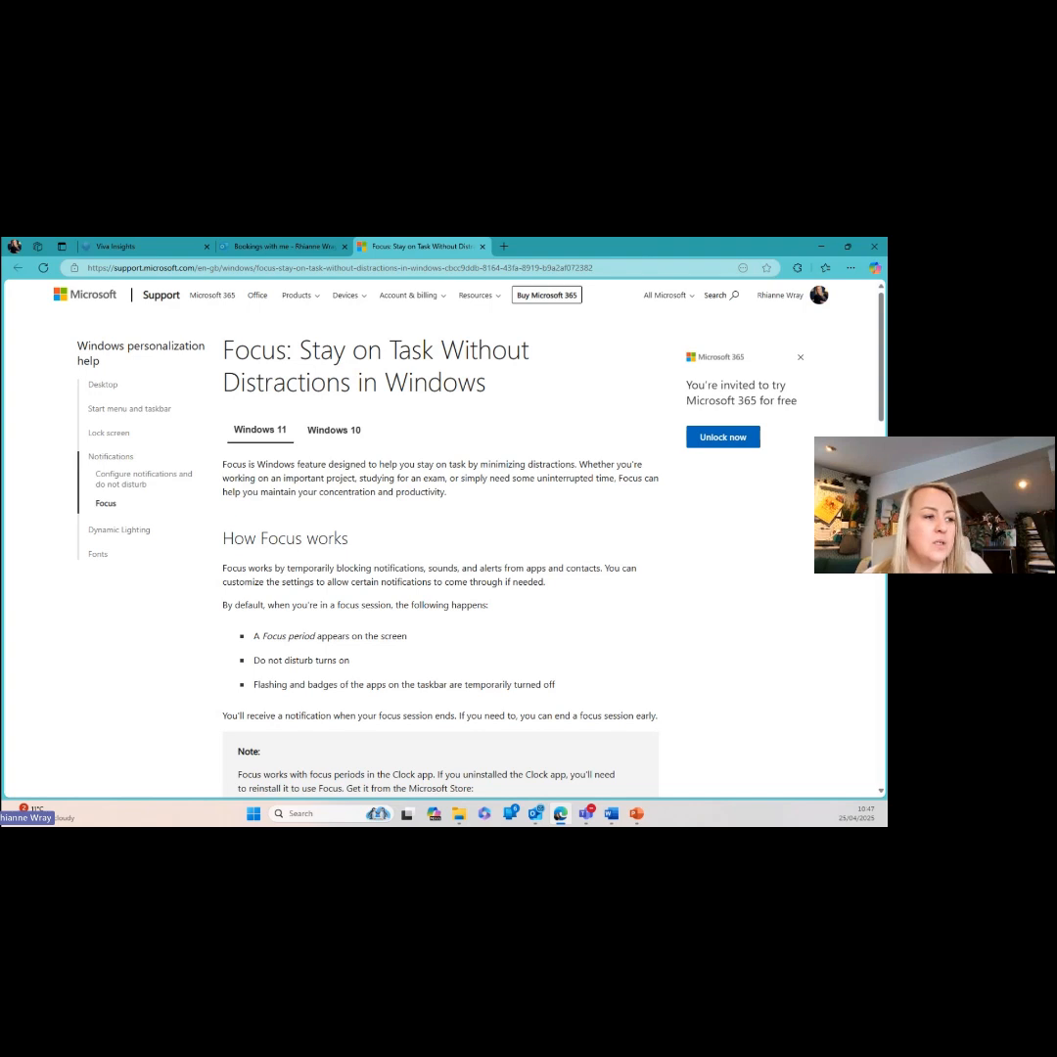
- Bring the poll organiser's Outlook inbox onto this screen and review each time option's votes in the new-vote notification email
{"action": "left_click", "coordinate": [536, 813]}
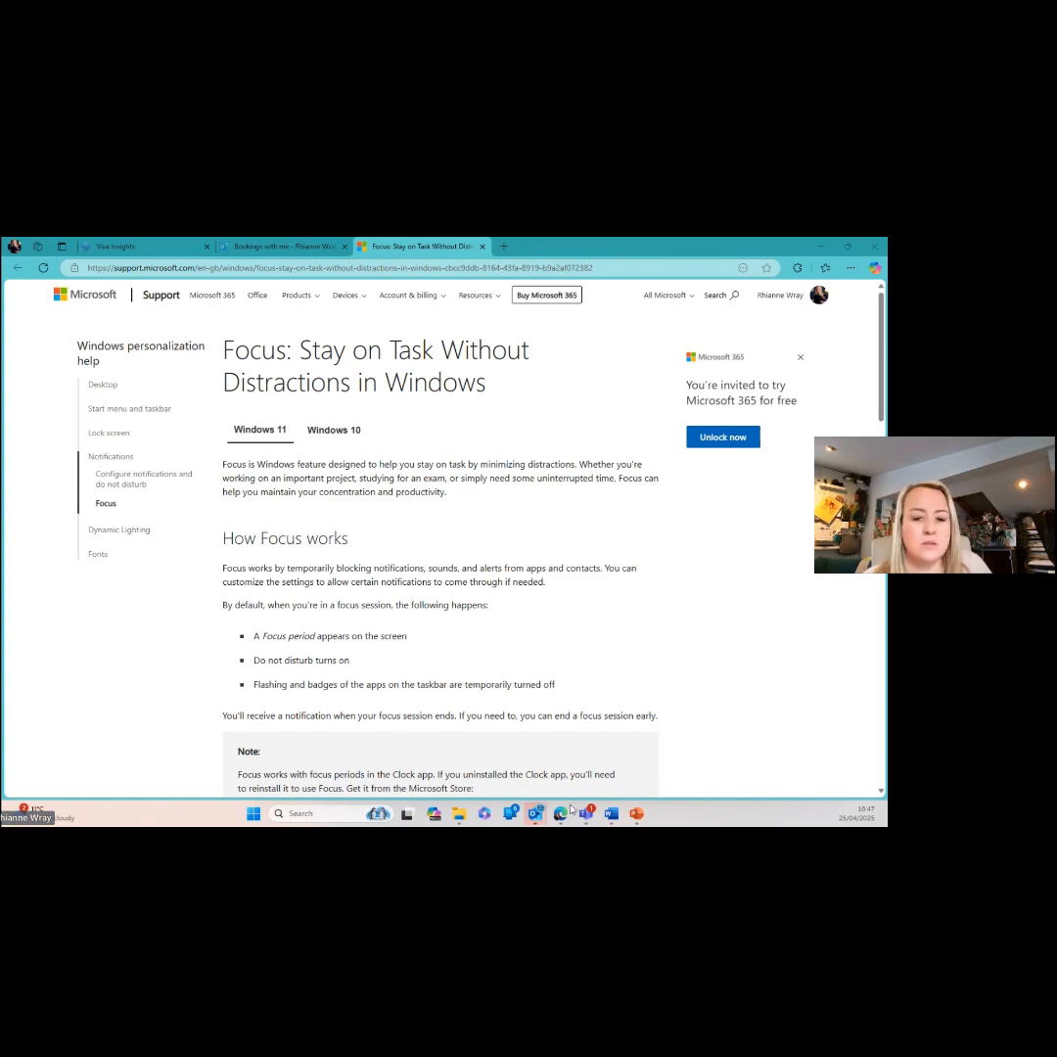
{"action": "mouse_move", "coordinate": [500, 802]}
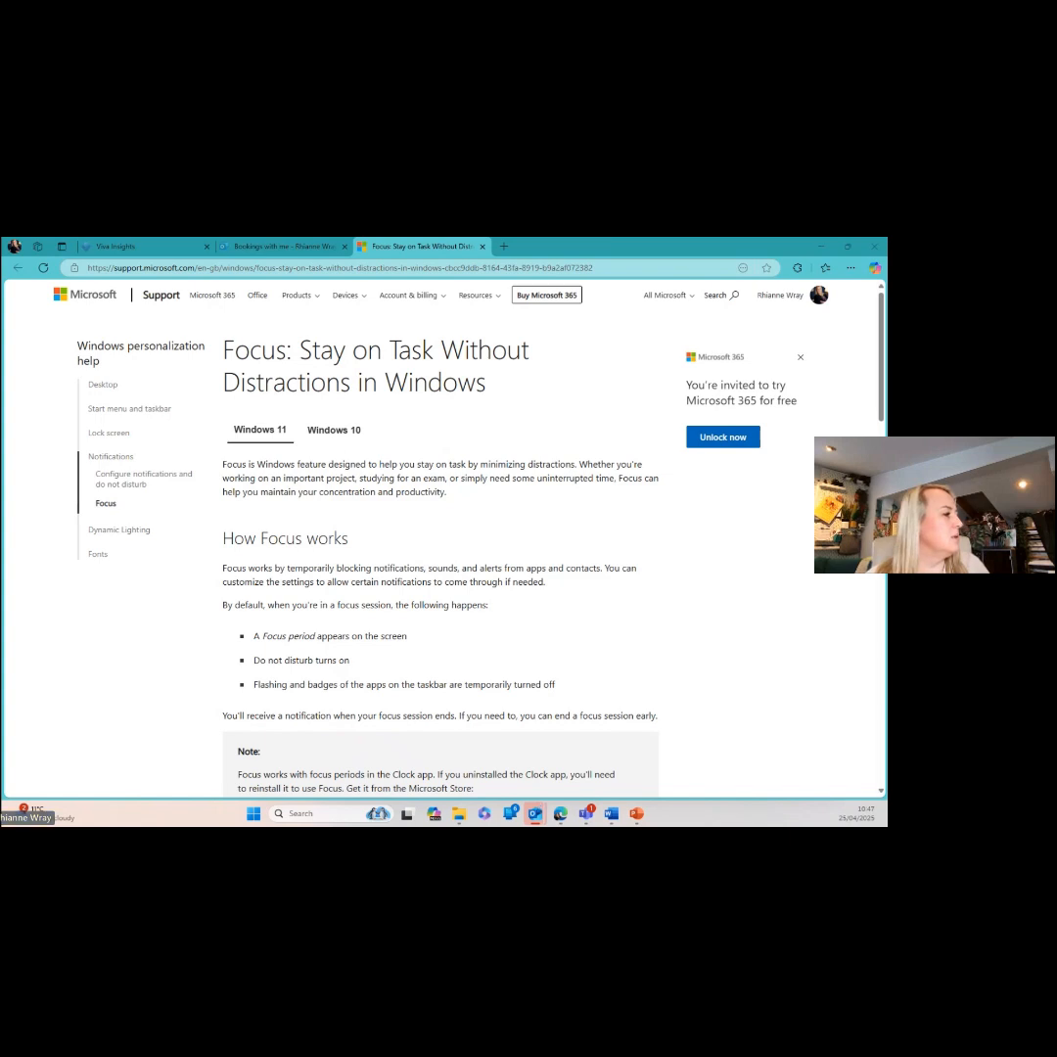
{"action": "left_click_drag", "start_coordinate": [391, 822], "coordinate": [291, 239]}
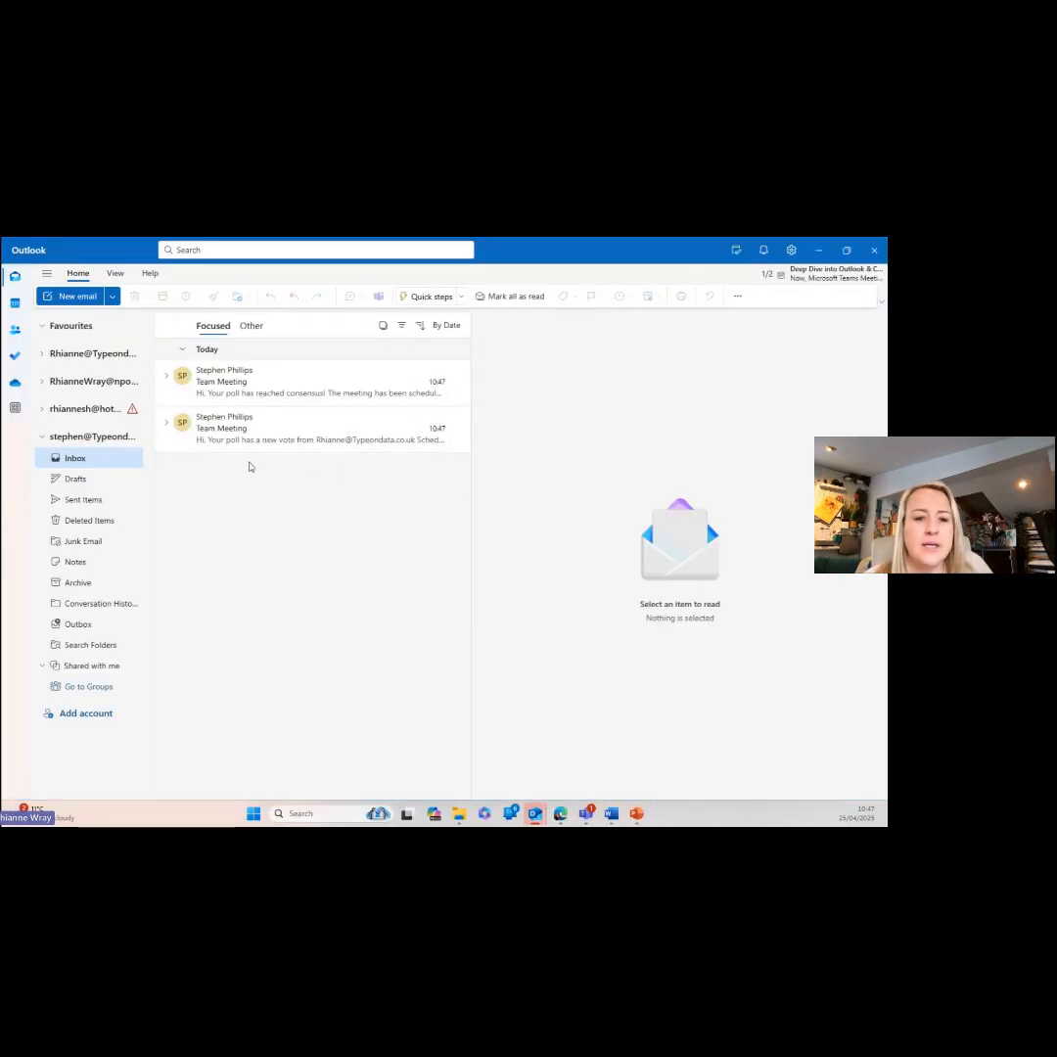
{"action": "left_click", "coordinate": [262, 446]}
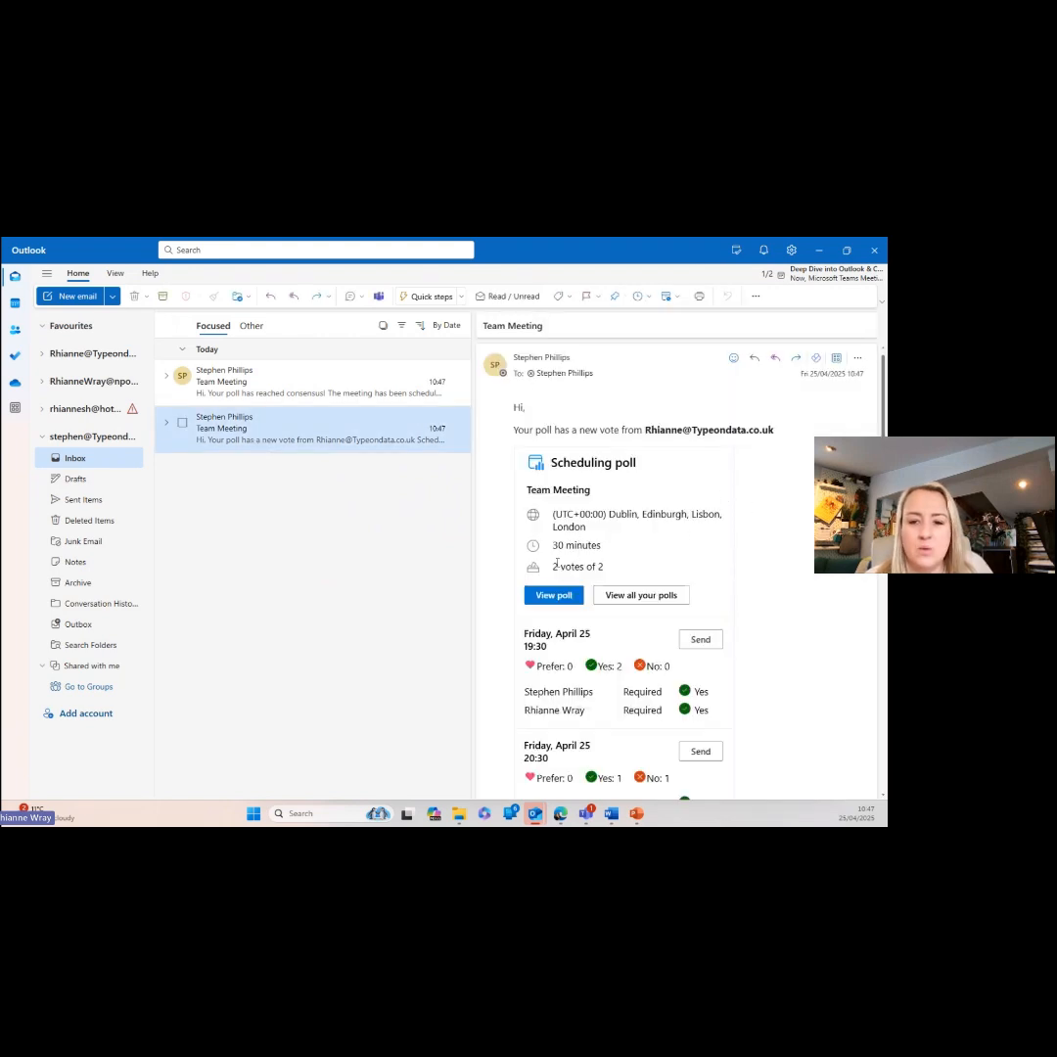
{"action": "scroll", "coordinate": [582, 548], "scroll_direction": "down", "scroll_amount": 2}
{"action": "scroll", "coordinate": [623, 661], "scroll_direction": "down", "scroll_amount": 4}
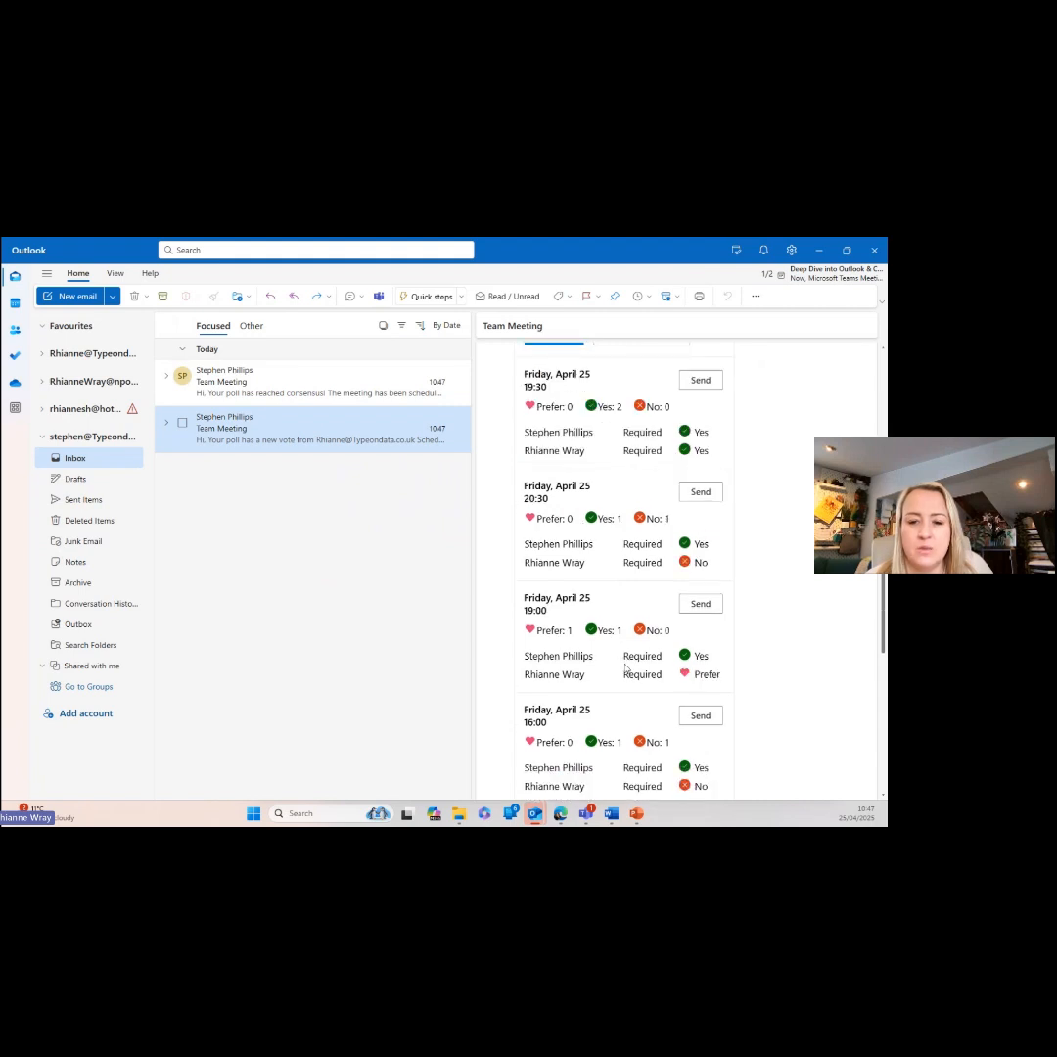
{"action": "scroll", "coordinate": [627, 661], "scroll_direction": "up", "scroll_amount": 2}
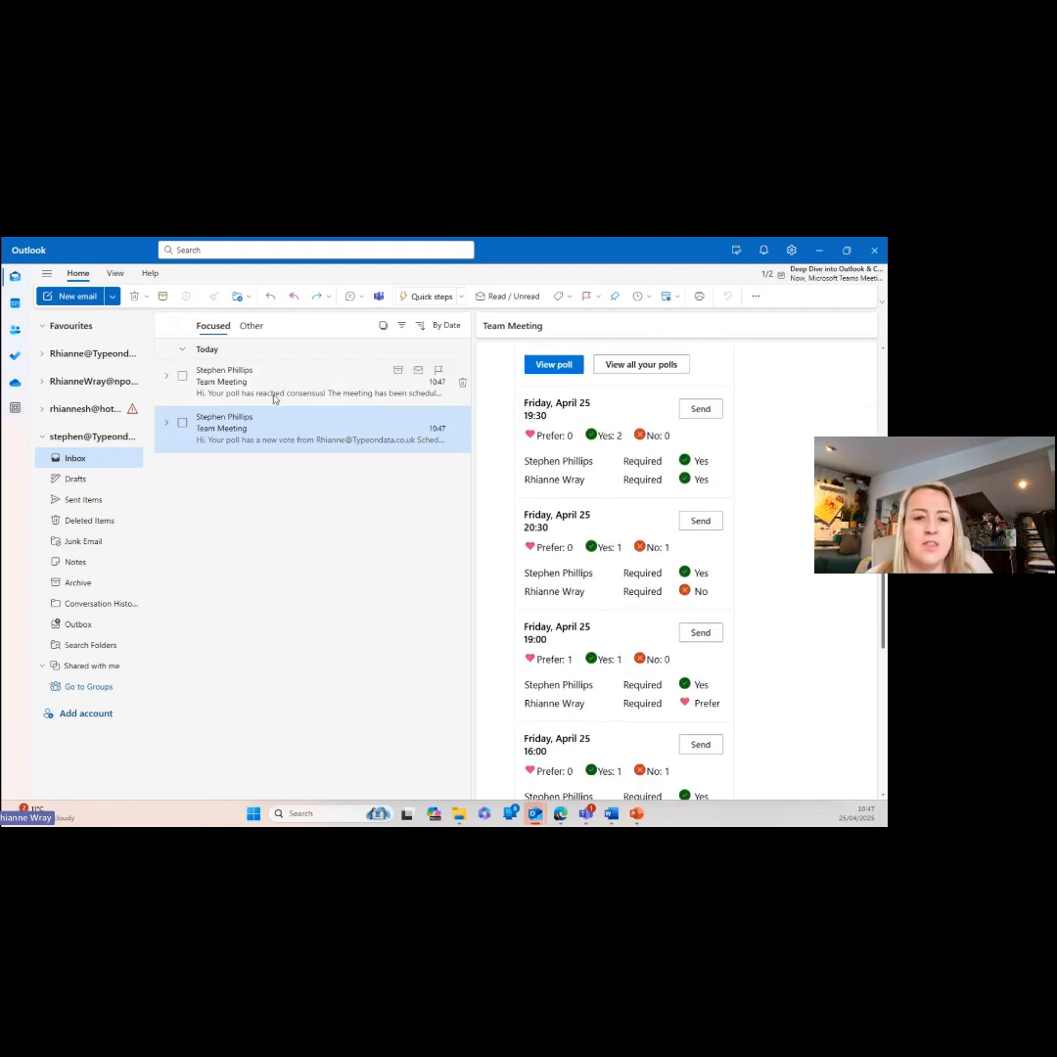
- Check the scheduled date and time in the poll consensus email, then view the organiser's calendar for the Team Meeting
{"action": "left_click", "coordinate": [342, 395]}
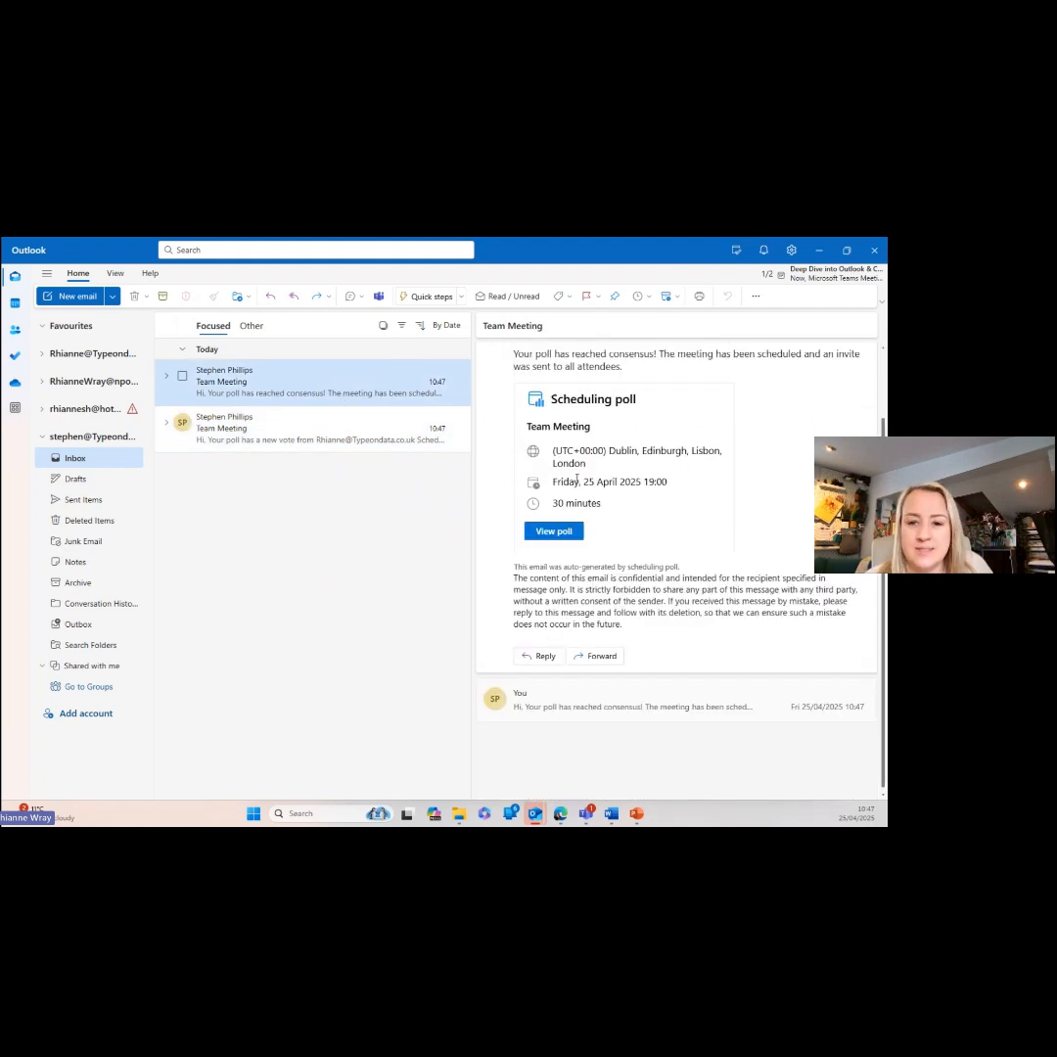
{"action": "left_click", "coordinate": [164, 381]}
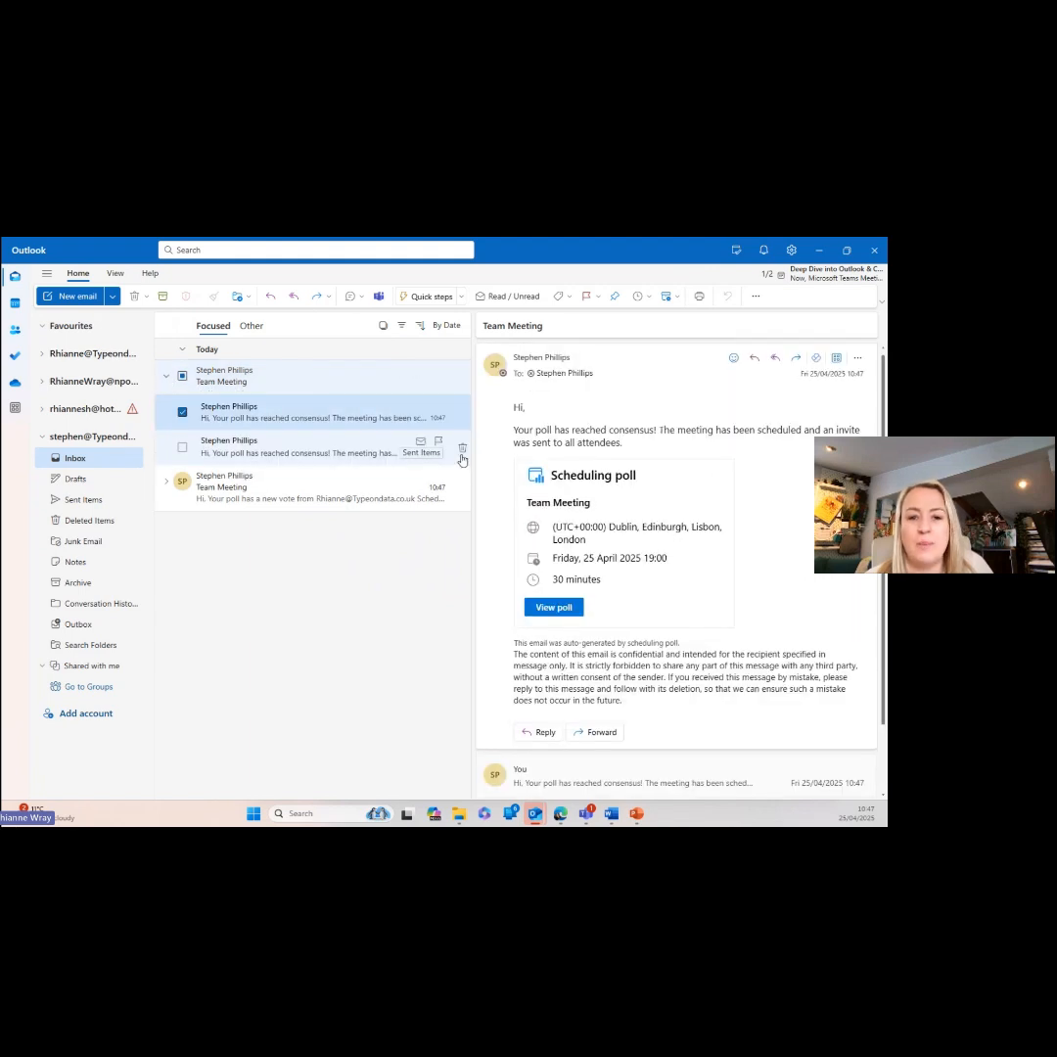
{"action": "left_click", "coordinate": [130, 470]}
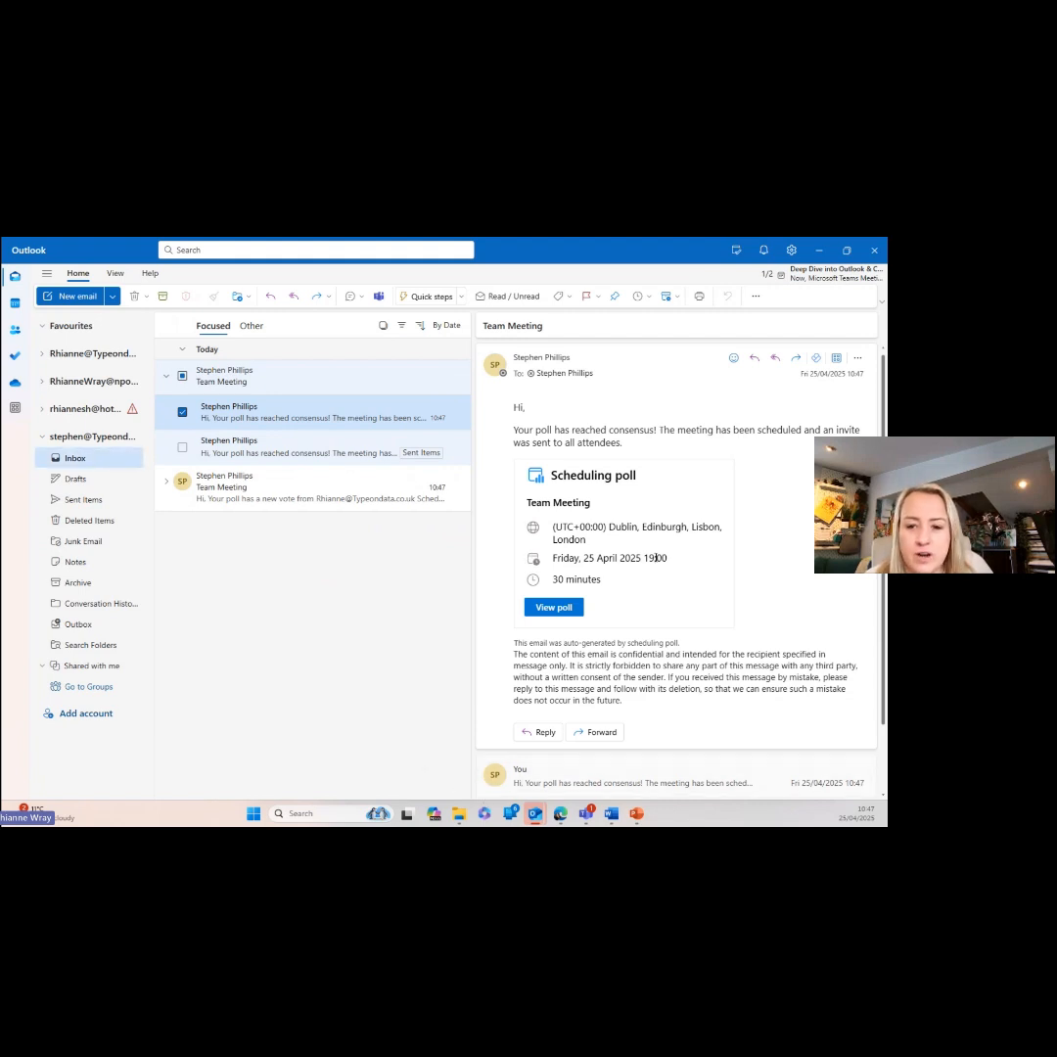
{"action": "left_click_drag", "start_coordinate": [661, 558], "coordinate": [585, 558]}
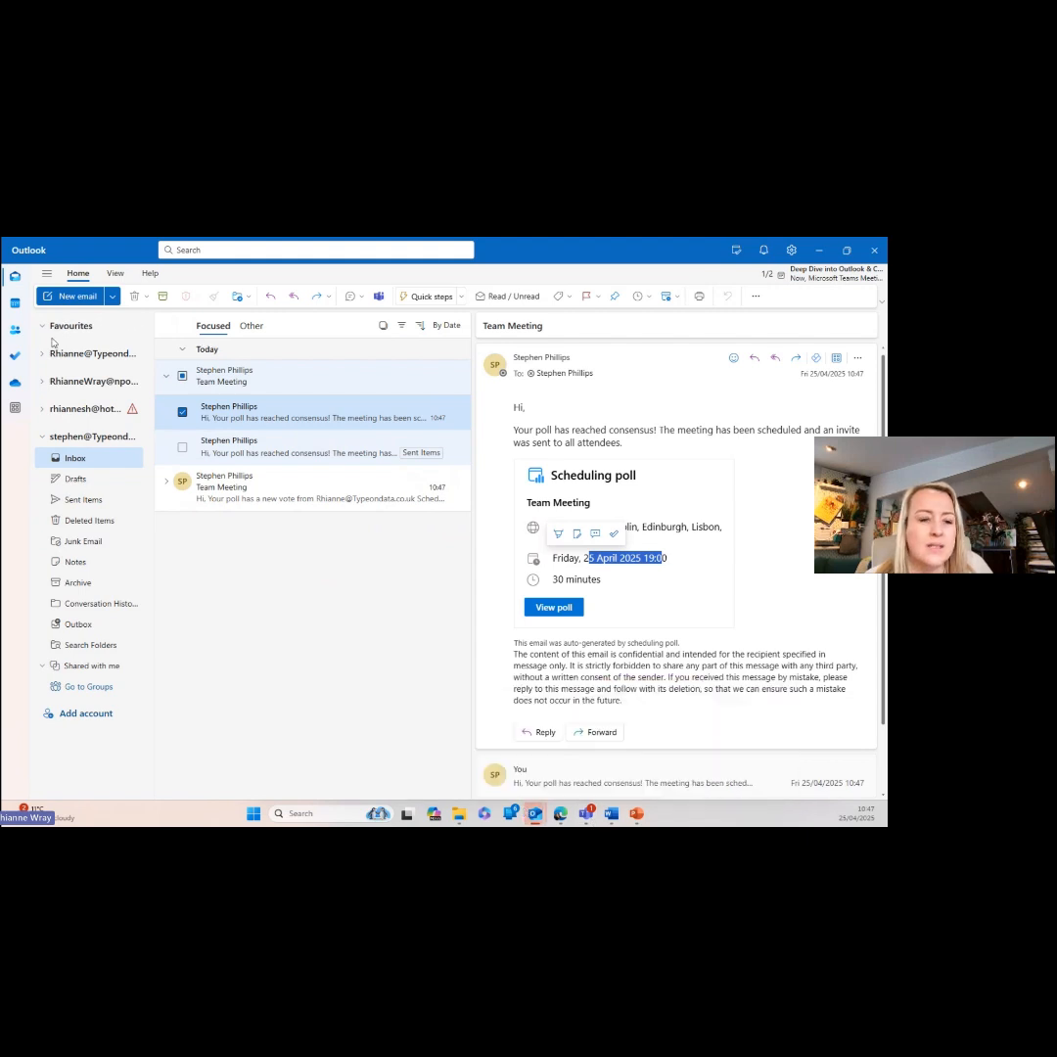
{"action": "left_click", "coordinate": [15, 304]}
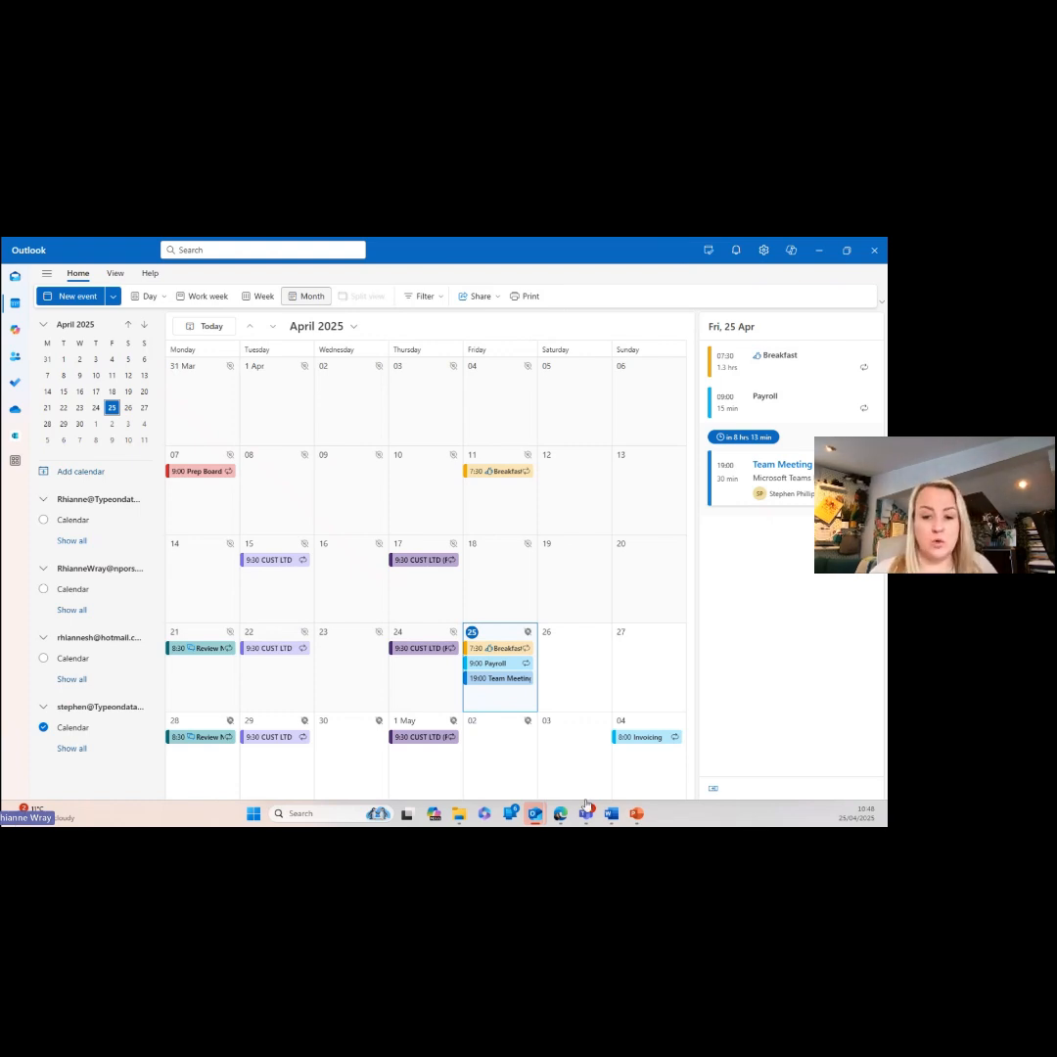
- Switch to Edge, close the Windows Focus support page and review the meeting types and available times on the personal Bookings page
{"action": "mouse_move", "coordinate": [560, 813]}
{"action": "left_click", "coordinate": [559, 729]}
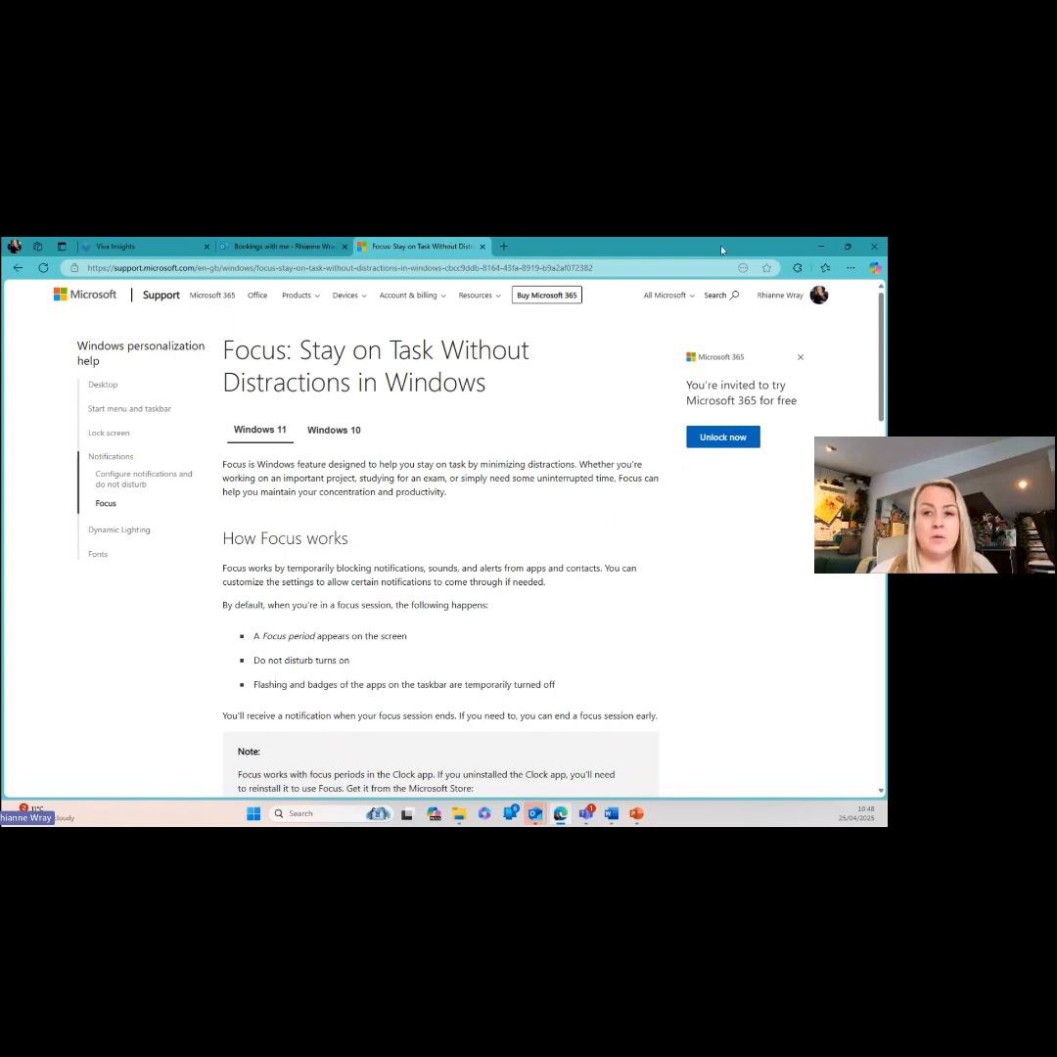
{"action": "left_click_drag", "start_coordinate": [721, 250], "coordinate": [703, 299]}
{"action": "key", "text": "ctrl+w"}
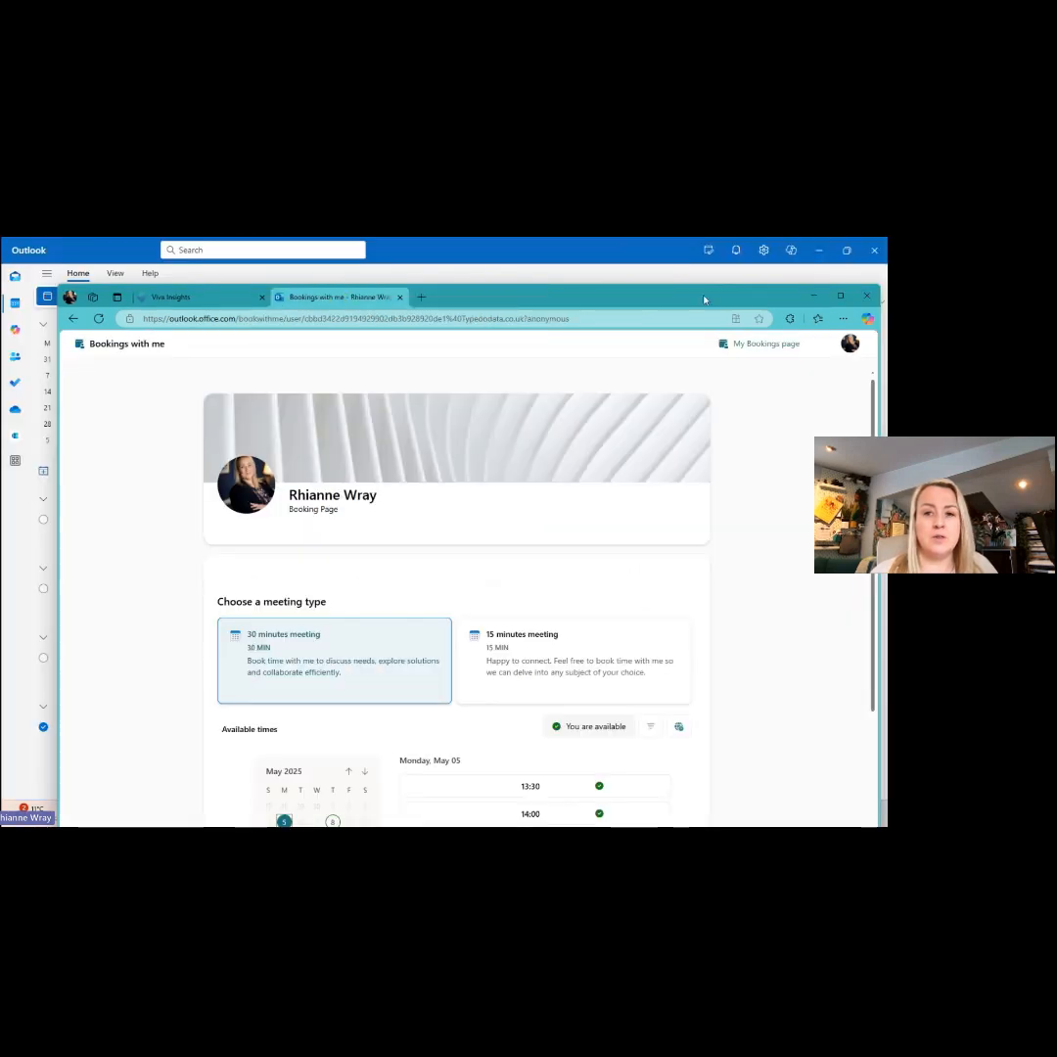
{"action": "double_click", "coordinate": [704, 299]}
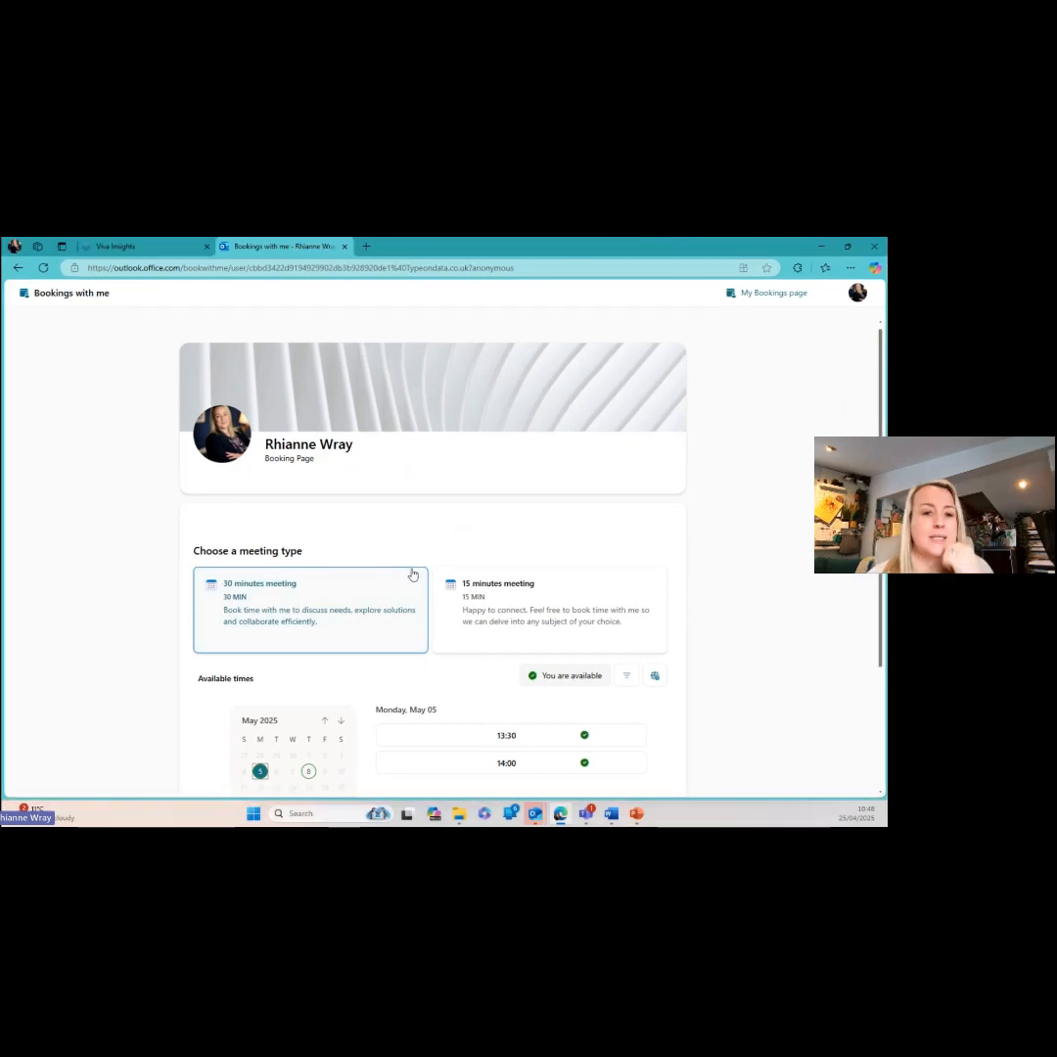
{"action": "scroll", "coordinate": [361, 540], "scroll_direction": "down", "scroll_amount": 3}
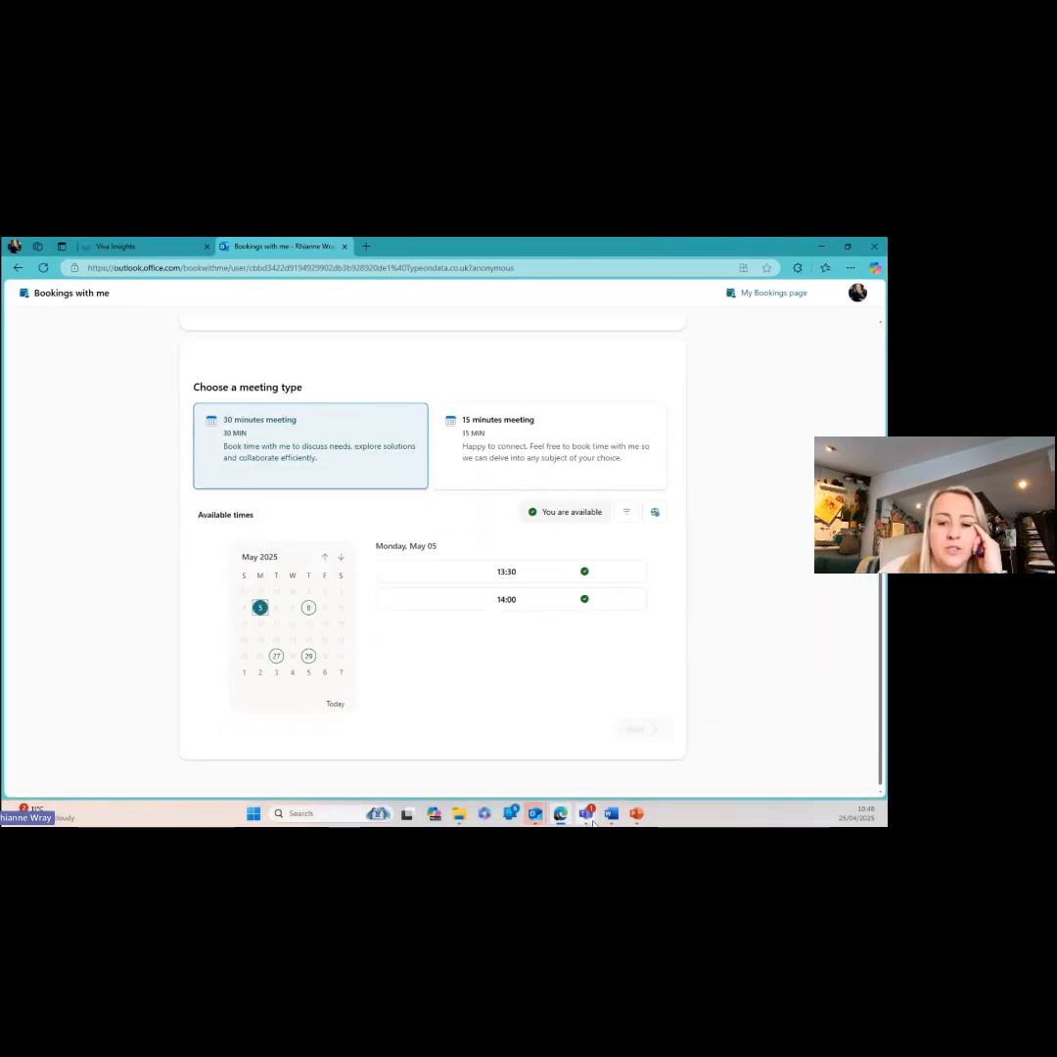
- Switch to Teams, bring its window fully onto this screen and open the Bookings app in it, maximized
{"action": "mouse_move", "coordinate": [586, 816]}
{"action": "left_click", "coordinate": [438, 739]}
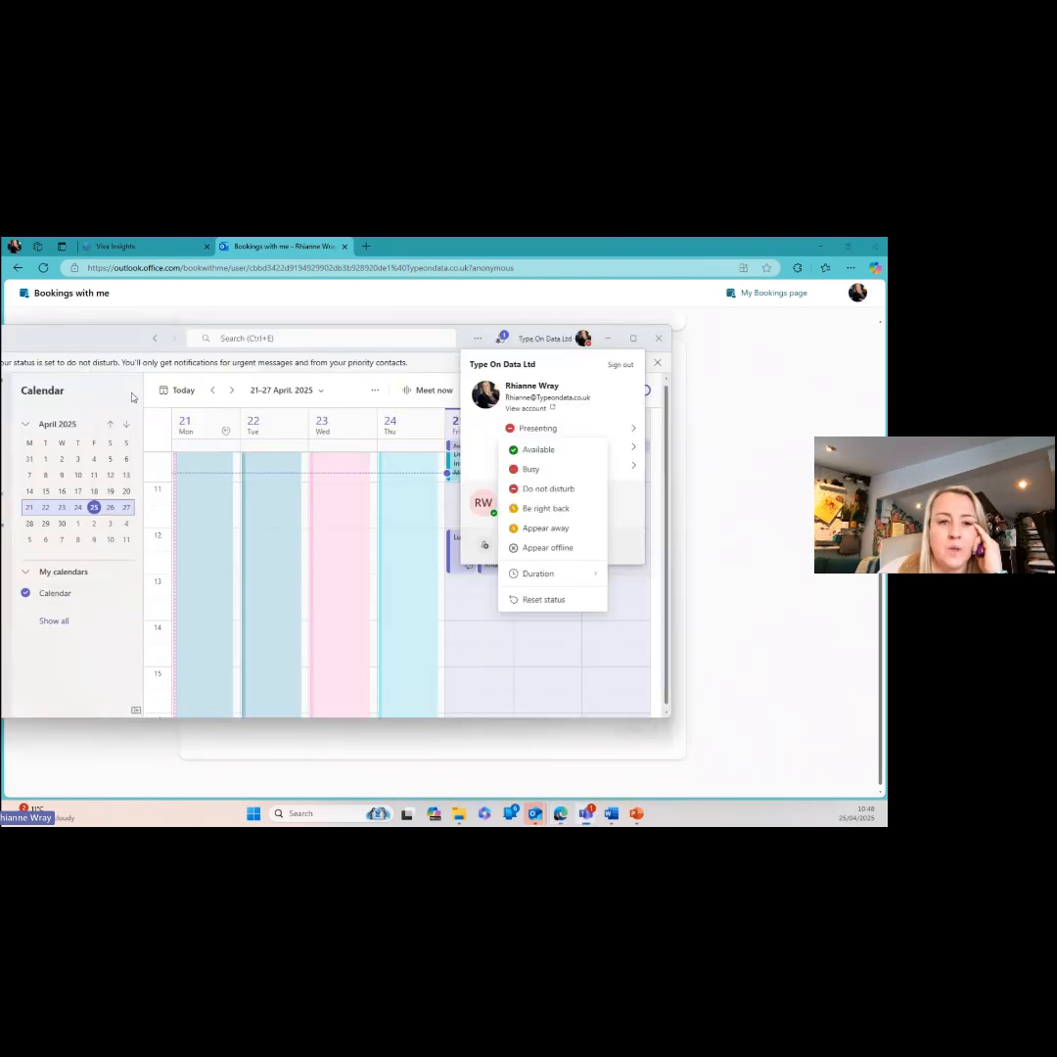
{"action": "left_click_drag", "start_coordinate": [72, 338], "coordinate": [233, 338]}
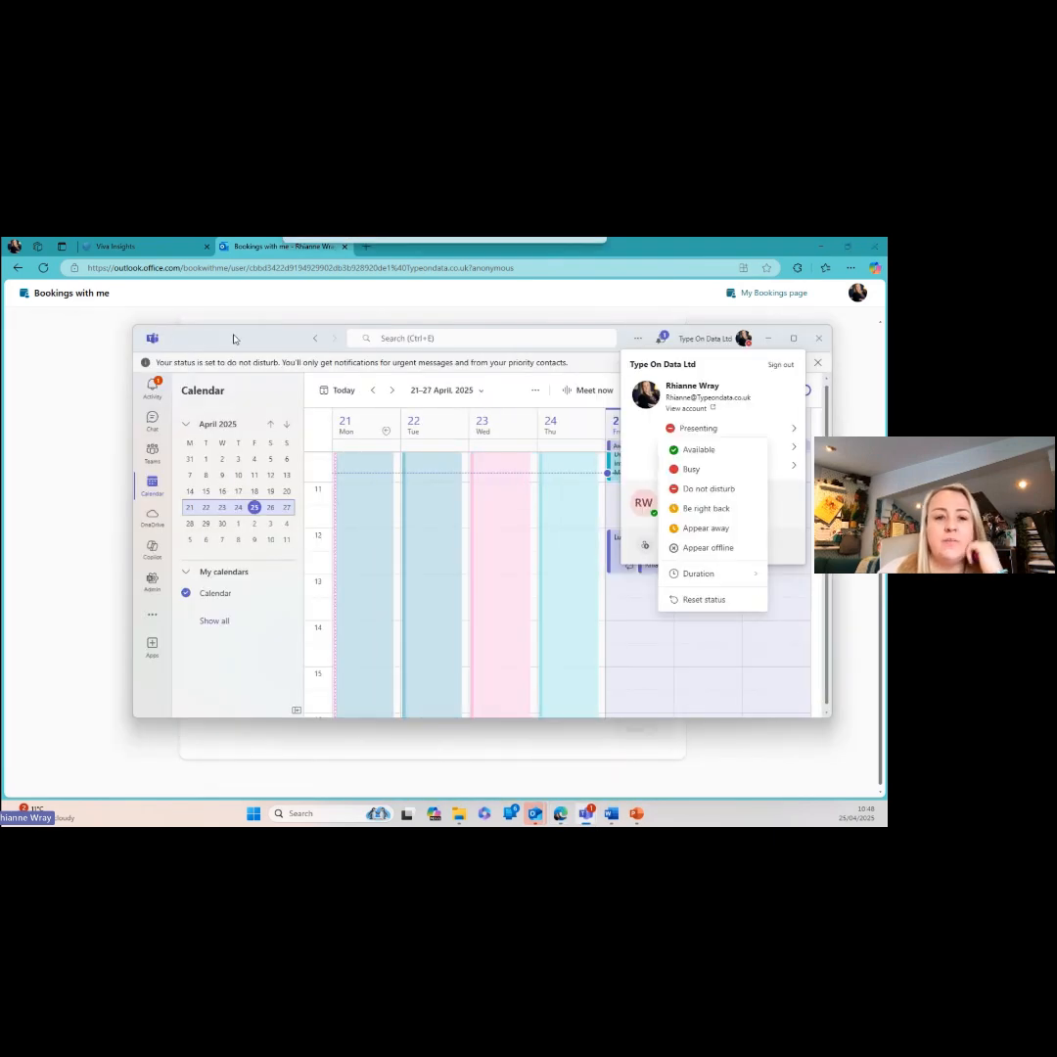
{"action": "left_click", "coordinate": [153, 620]}
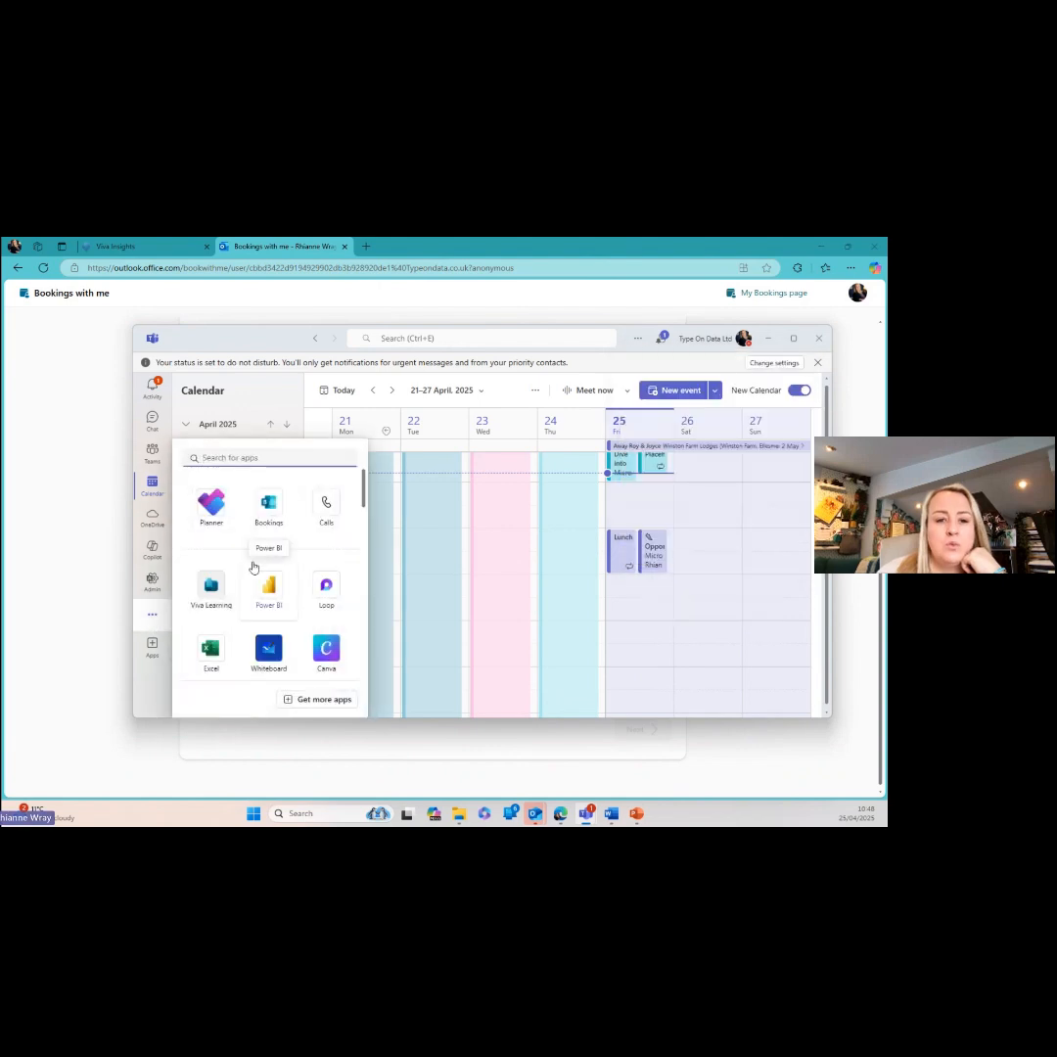
{"action": "left_click", "coordinate": [266, 503]}
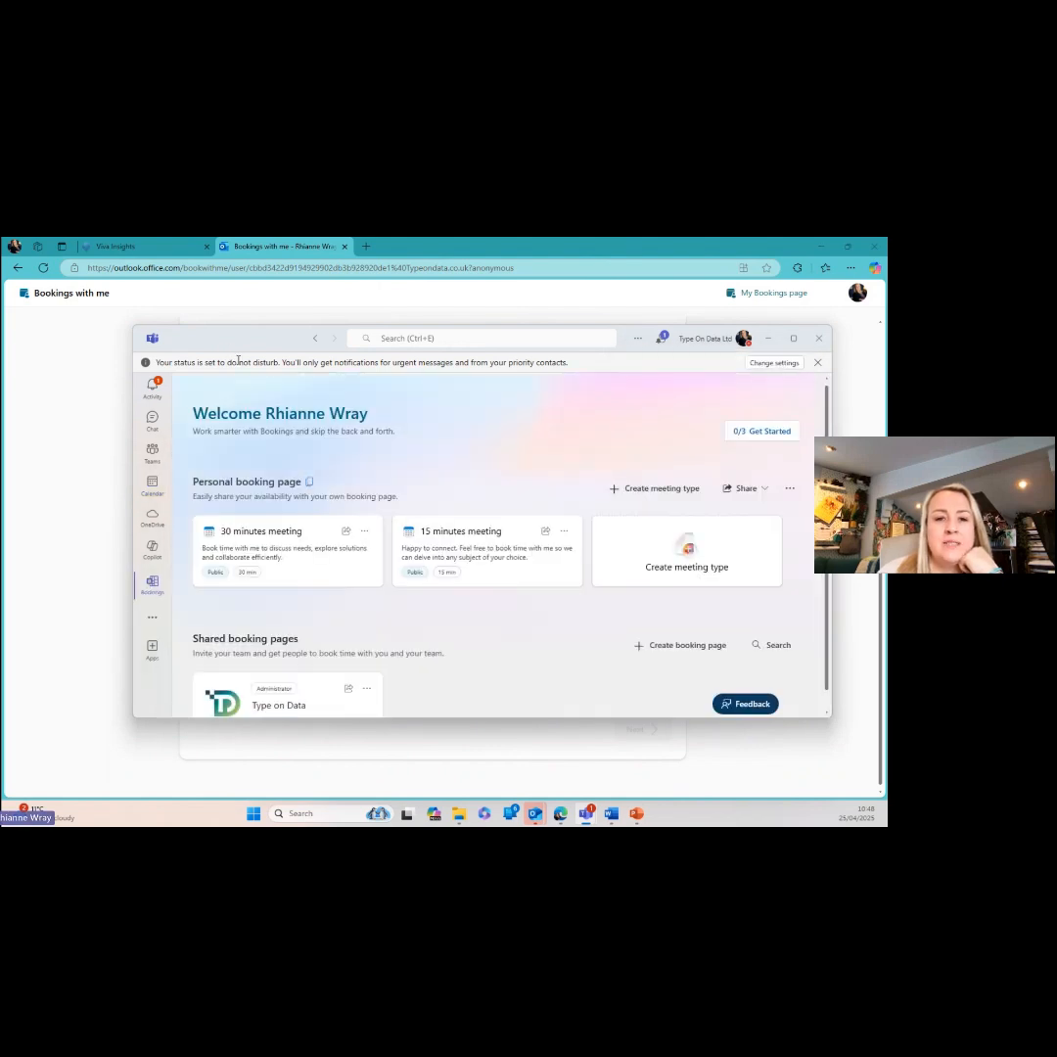
{"action": "double_click", "coordinate": [238, 340]}
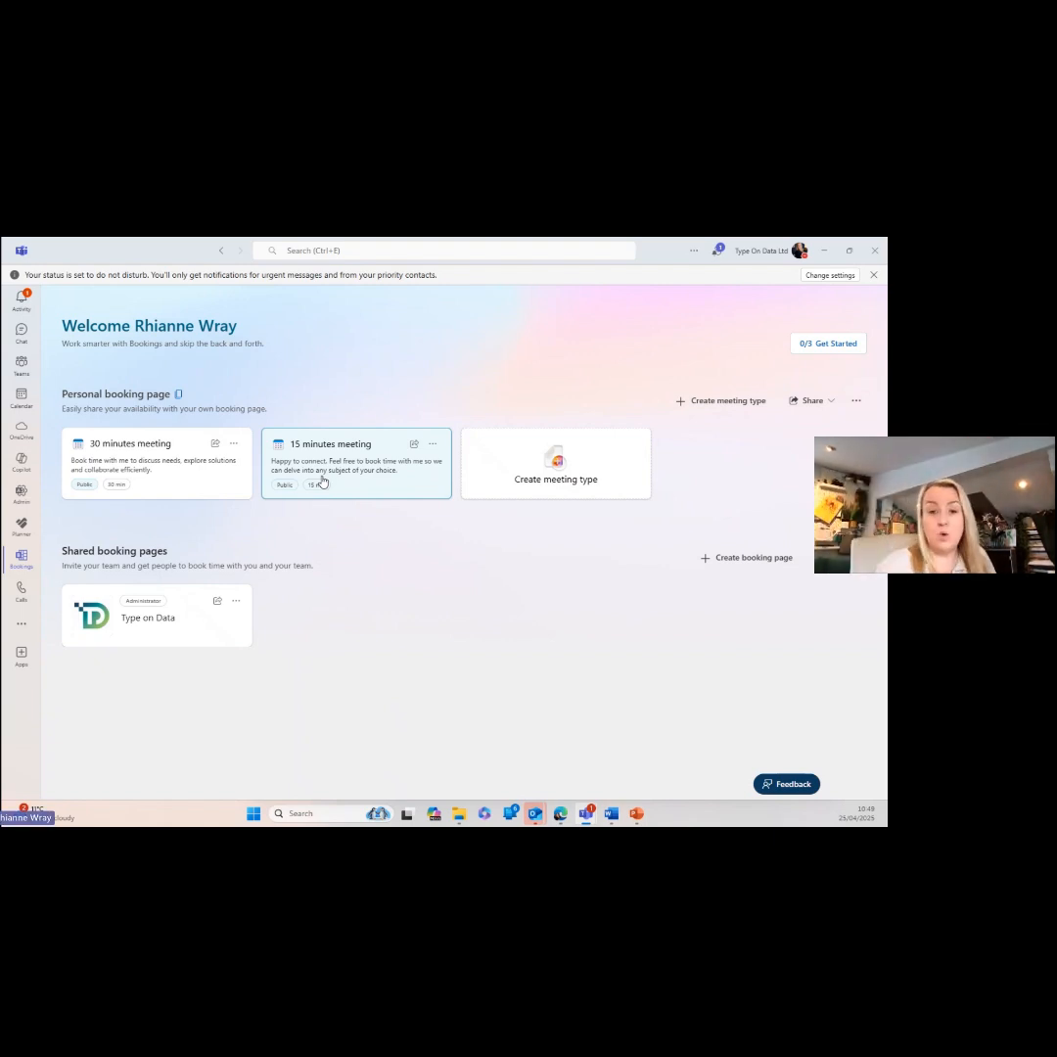
- Start a new meeting type on the personal booking page, titled 121, and assign it the green ADD TO DIARY category
{"action": "left_click", "coordinate": [566, 477]}
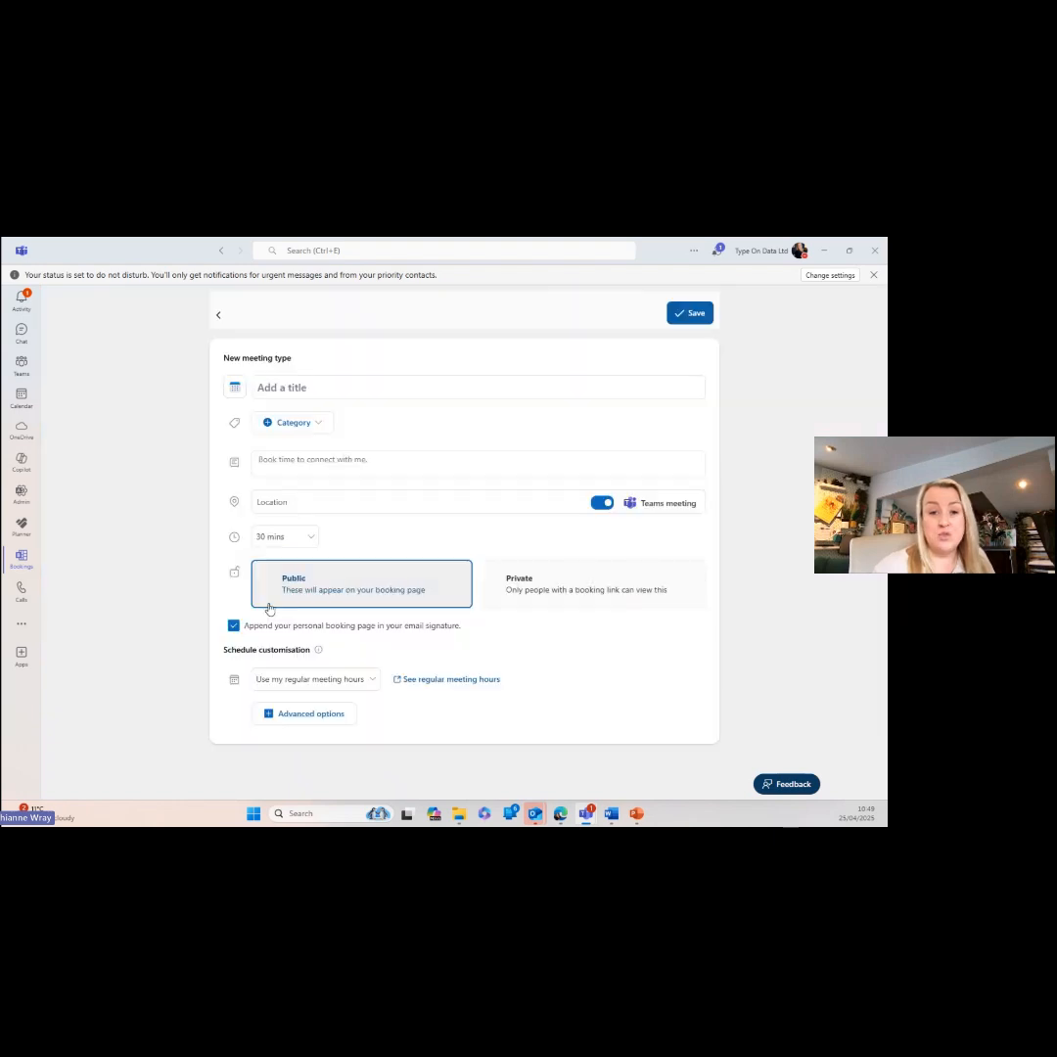
{"action": "left_click", "coordinate": [298, 391]}
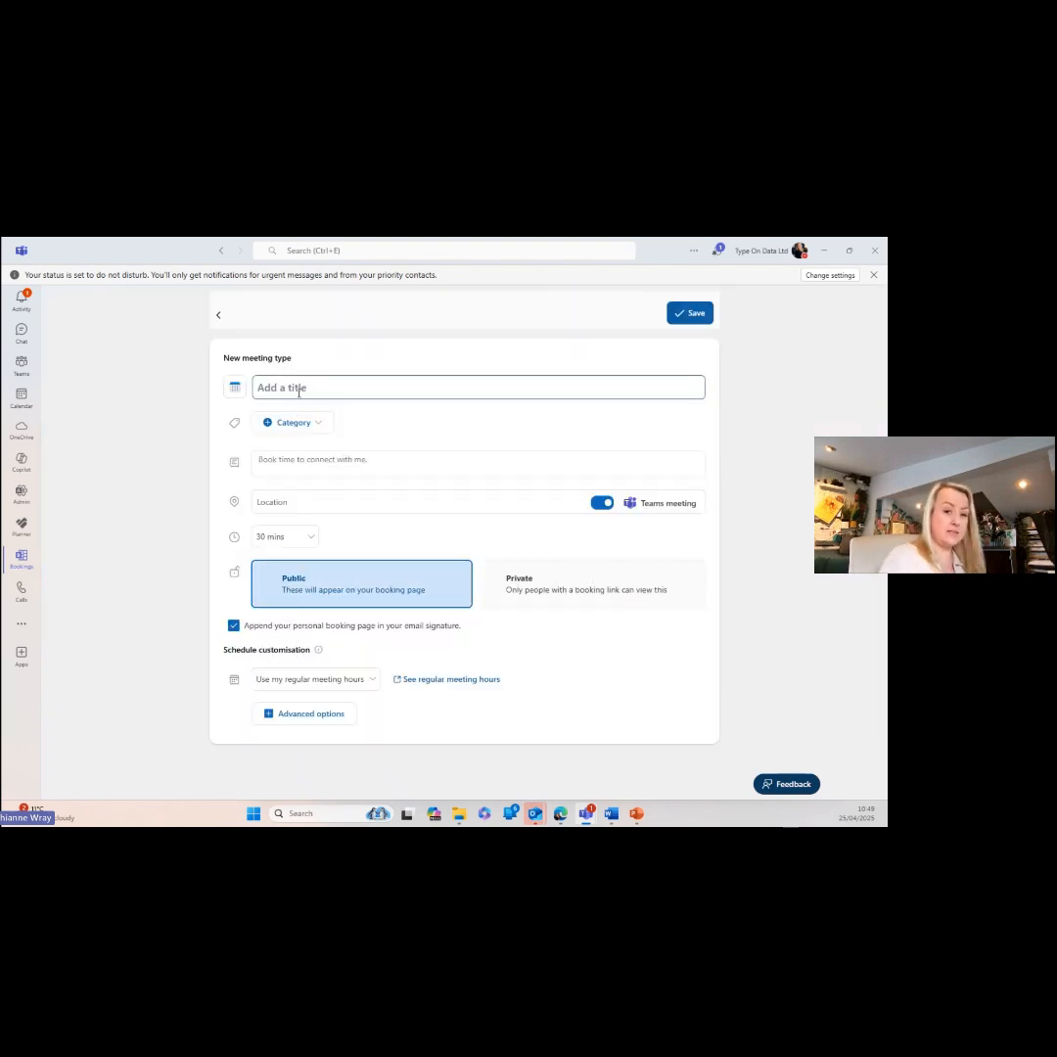
{"action": "type", "text": "121"}
{"action": "left_click", "coordinate": [311, 423]}
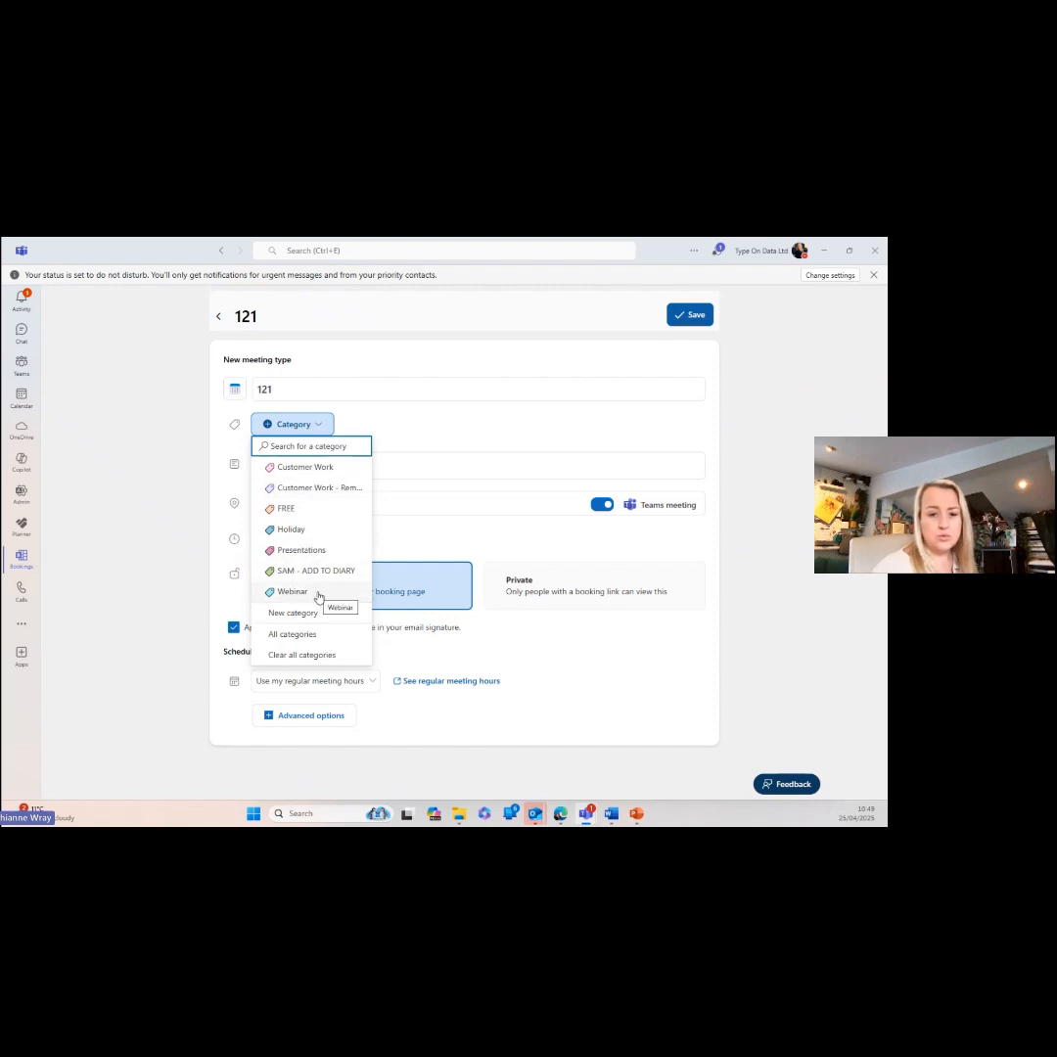
{"action": "left_click", "coordinate": [313, 571]}
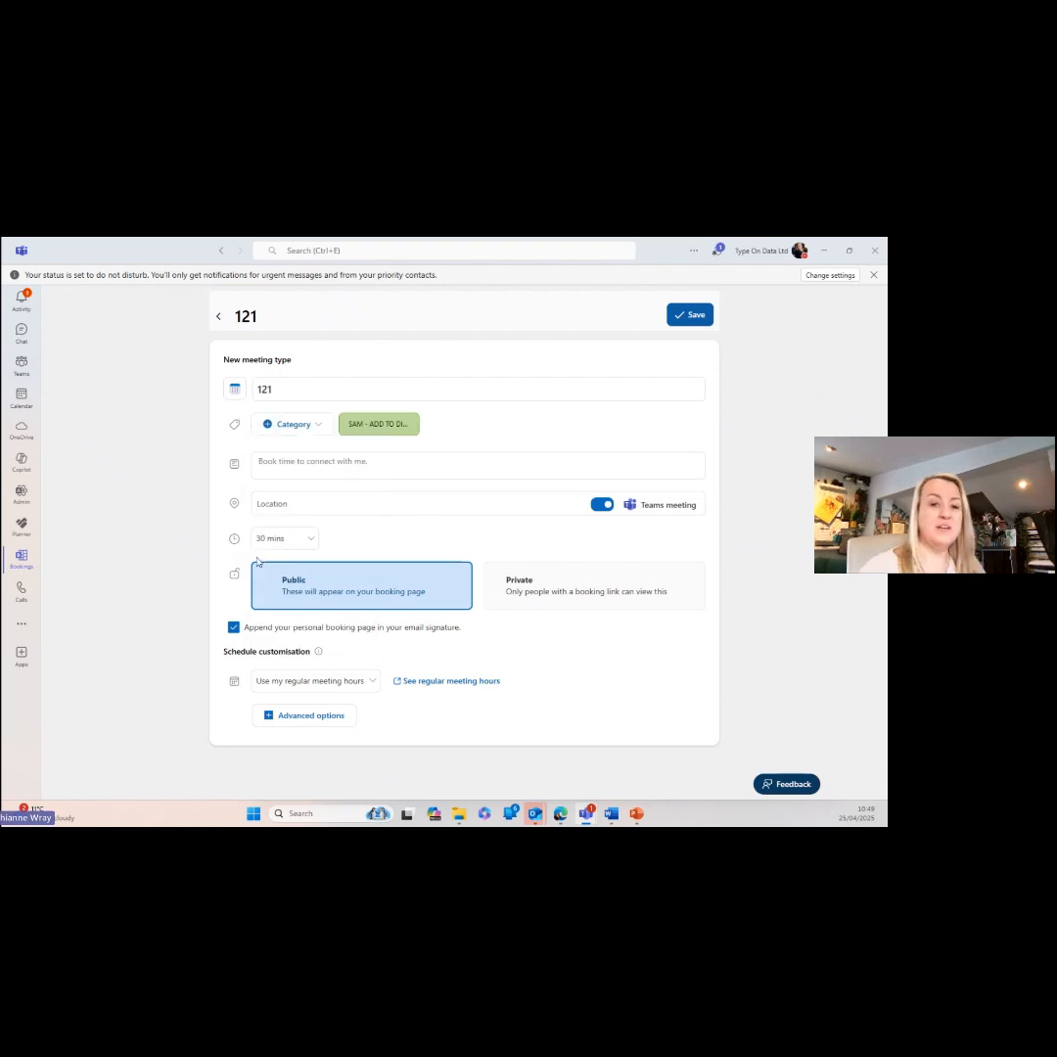
- Enter "Book time for your 121" as the meeting type's description and leave its location blank
{"action": "left_click", "coordinate": [376, 469]}
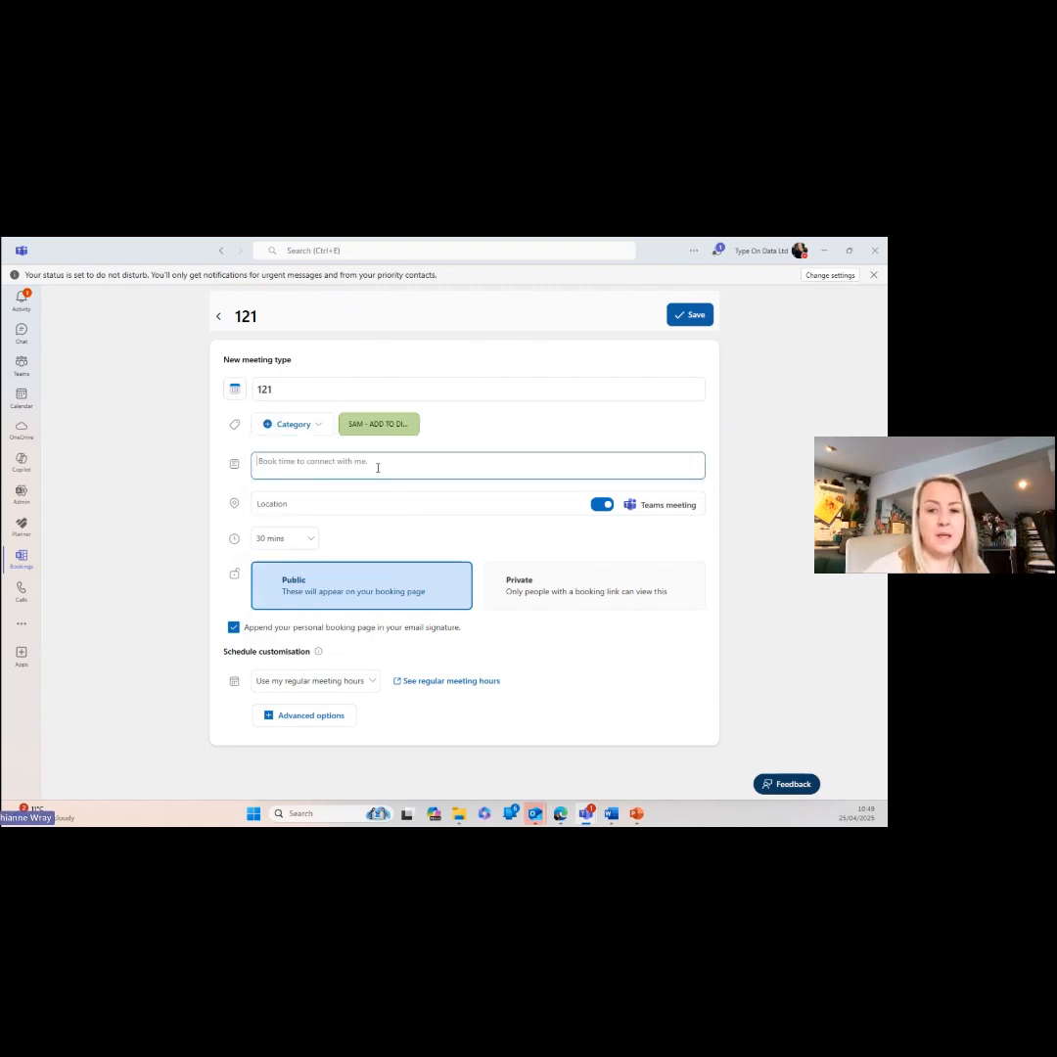
{"action": "type", "text": "B"}
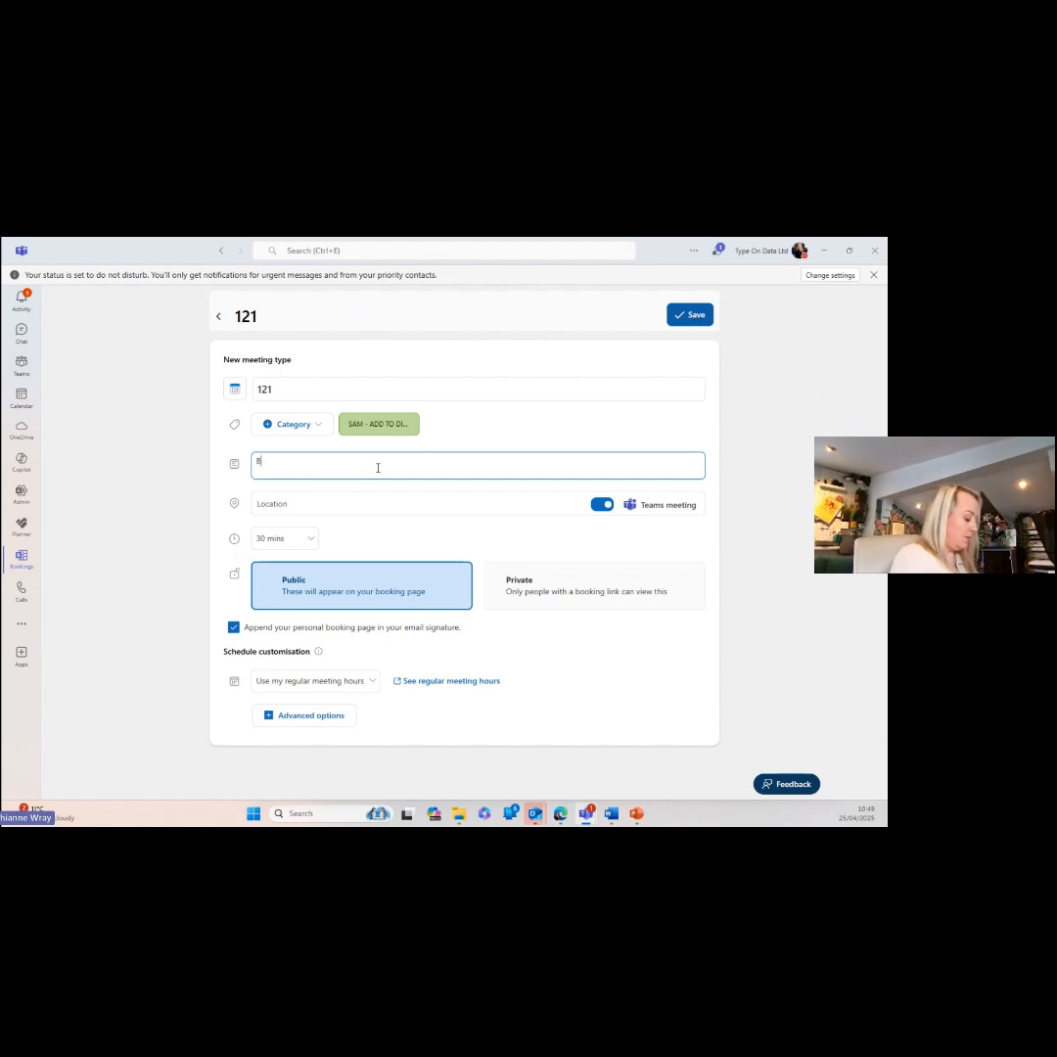
{"action": "type", "text": "ook time for your "}
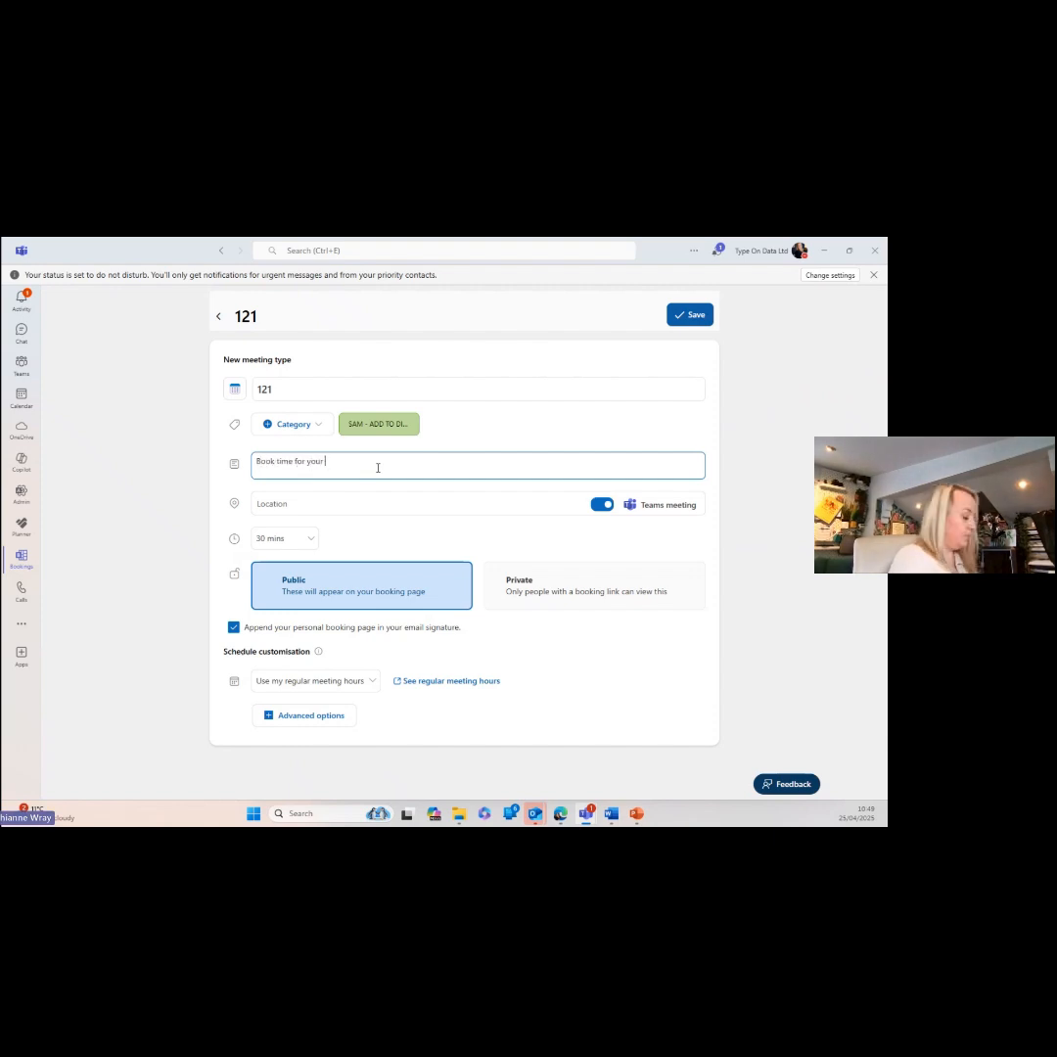
{"action": "type", "text": "121"}
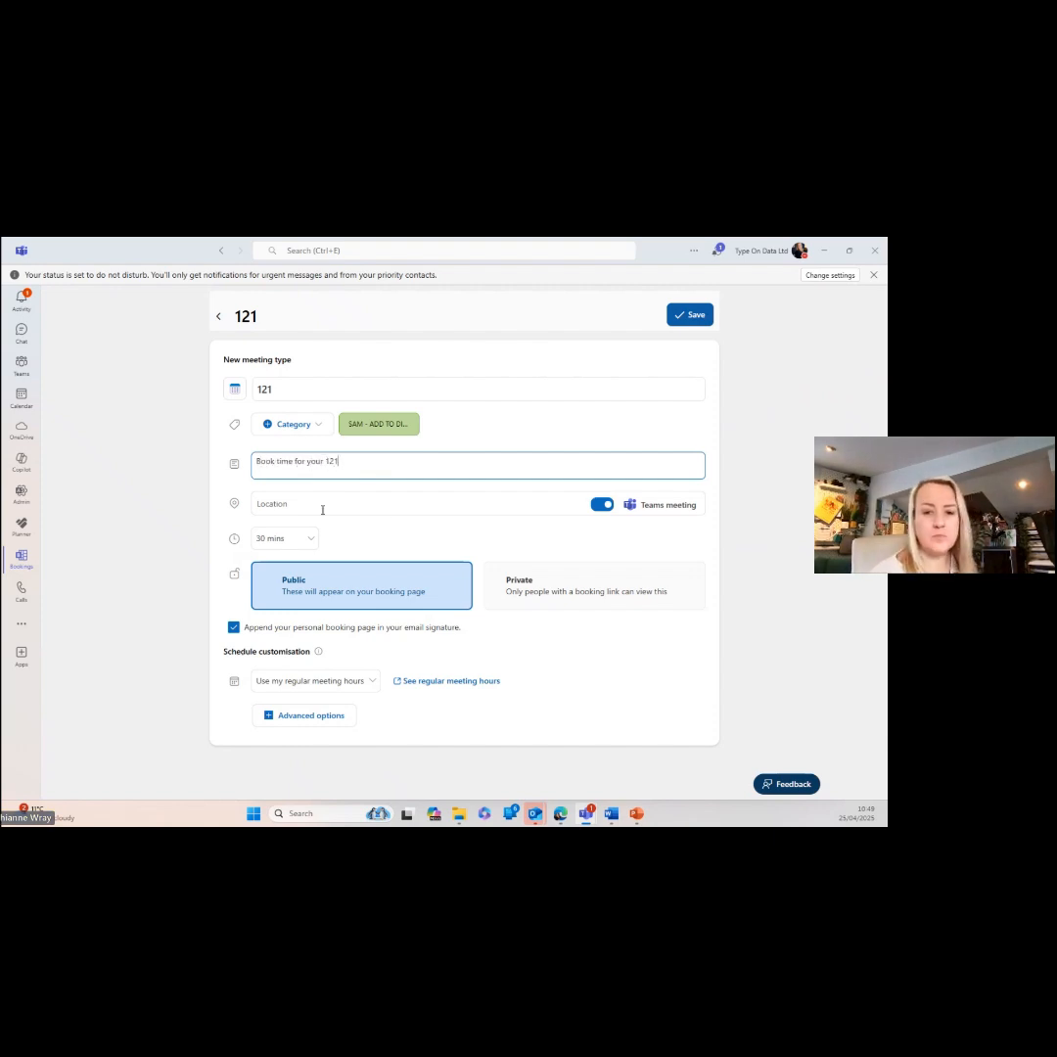
{"action": "left_click", "coordinate": [322, 510]}
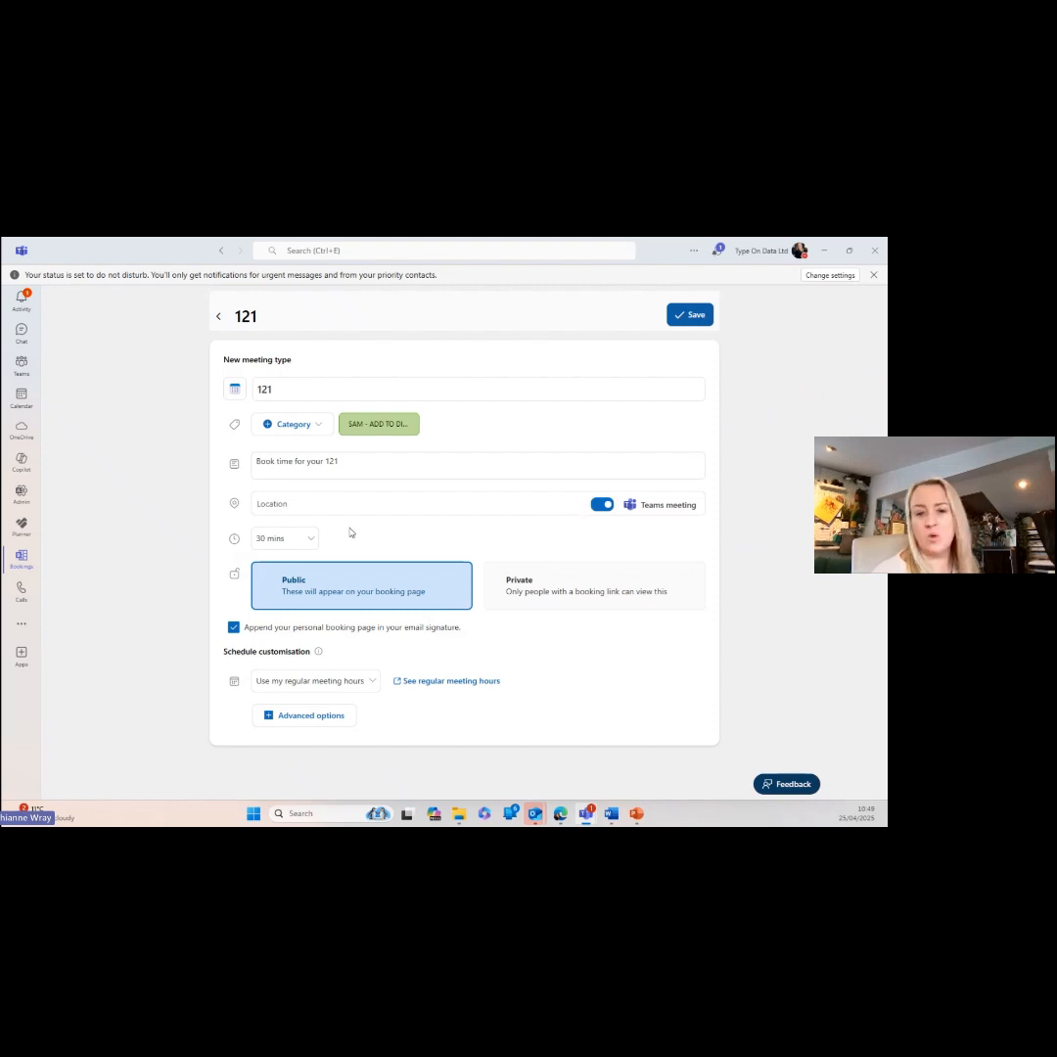
- Set the 121 meeting type's duration to 1 hr and its visibility to Public
{"action": "left_click", "coordinate": [315, 539]}
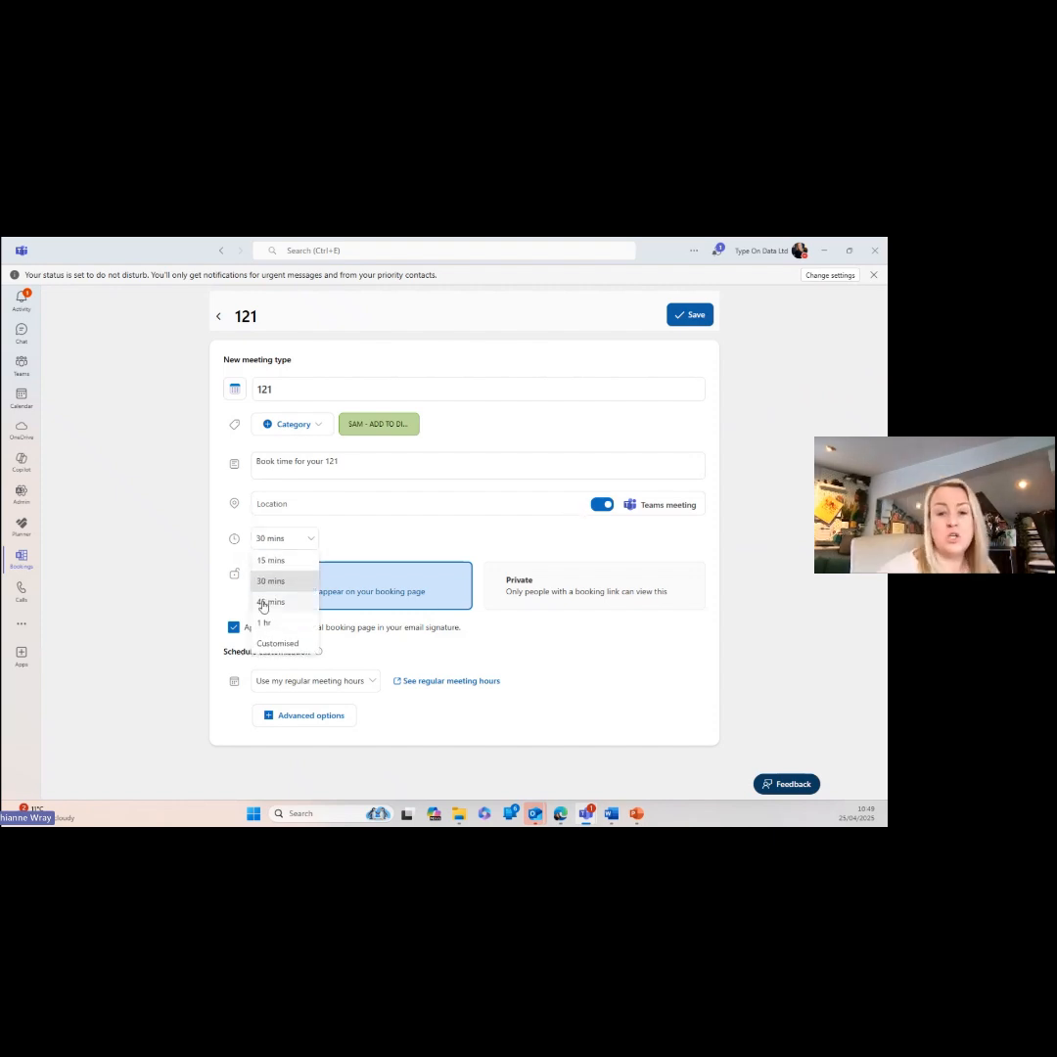
{"action": "left_click", "coordinate": [263, 626]}
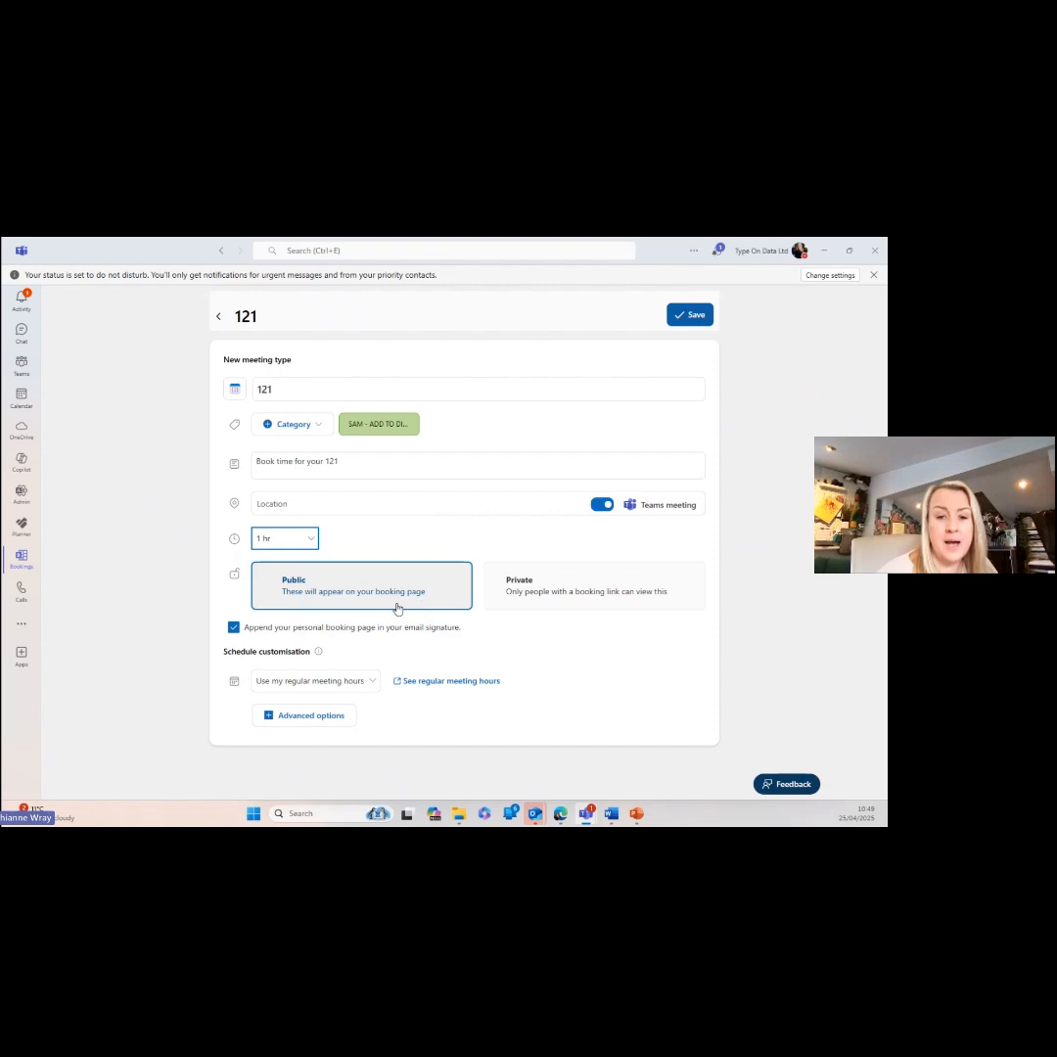
{"action": "left_click", "coordinate": [319, 589]}
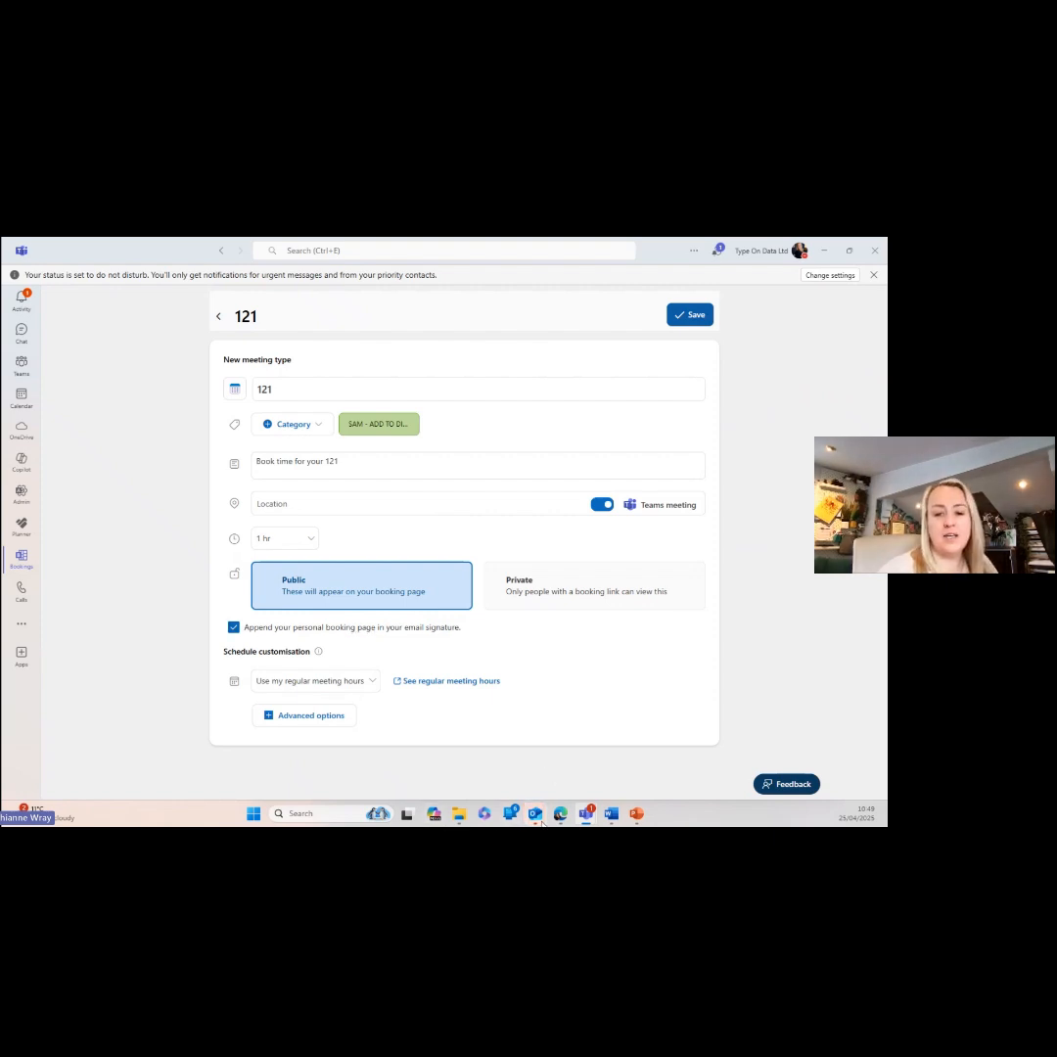
- Switch to Outlook's mail, start a new email and review the list of available sender addresses
{"action": "mouse_move", "coordinate": [534, 813]}
{"action": "left_click", "coordinate": [649, 734]}
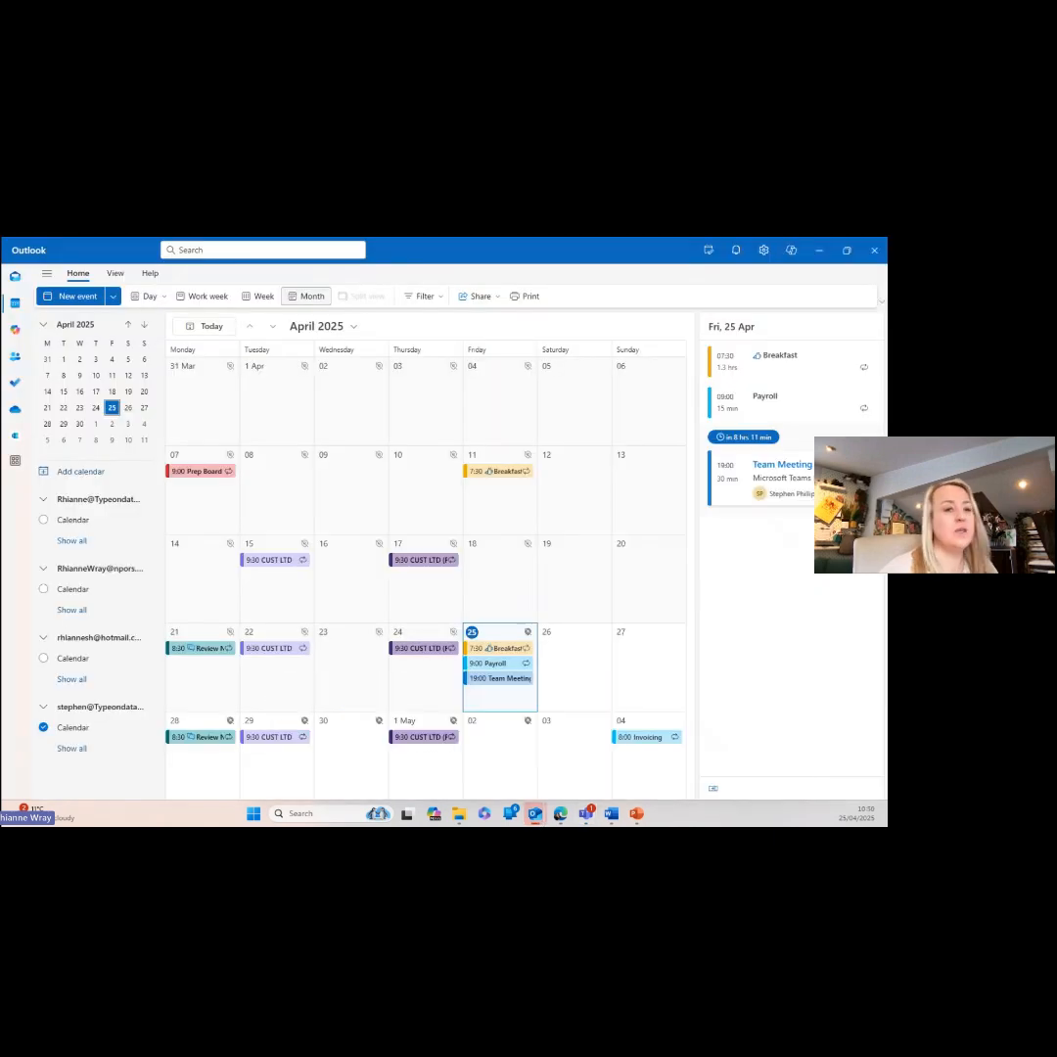
{"action": "left_click", "coordinate": [15, 275]}
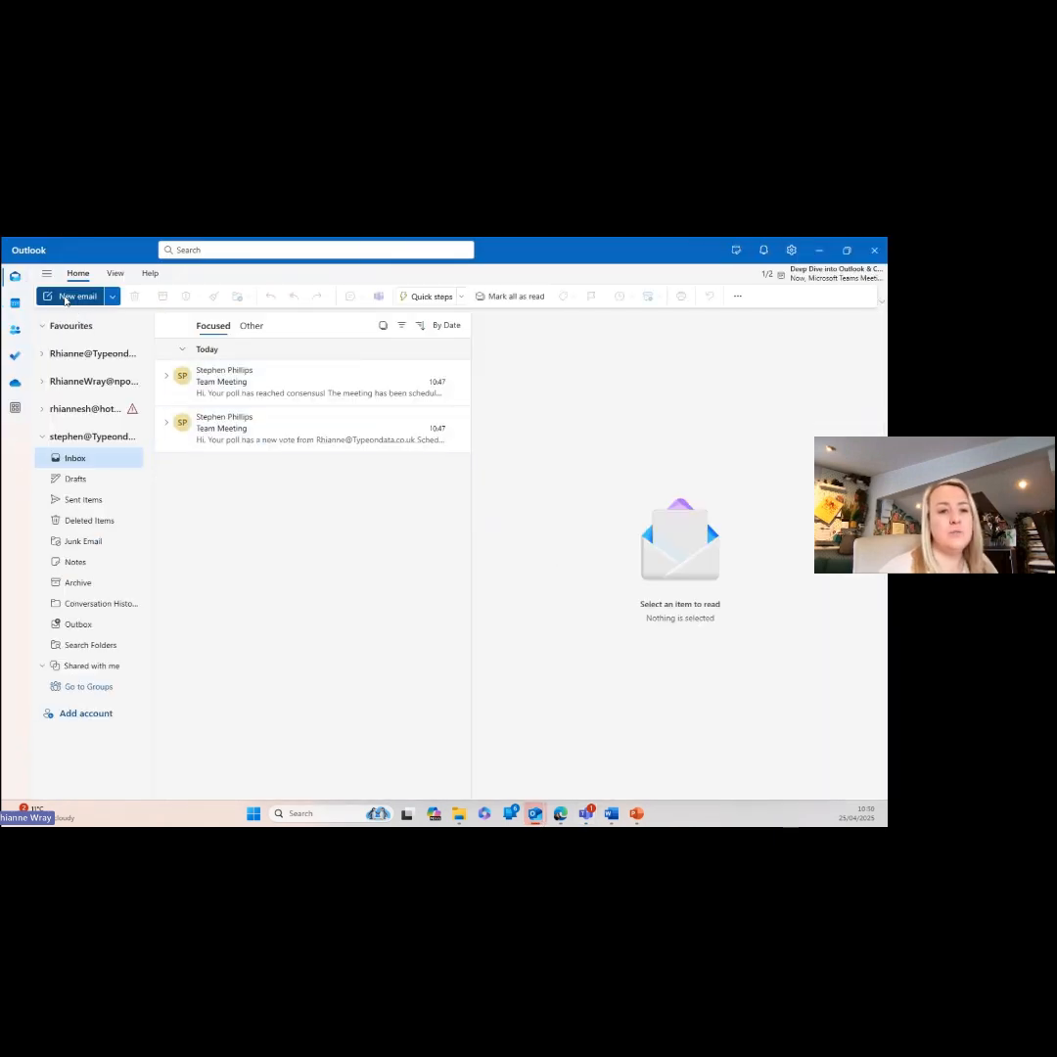
{"action": "left_click", "coordinate": [69, 295]}
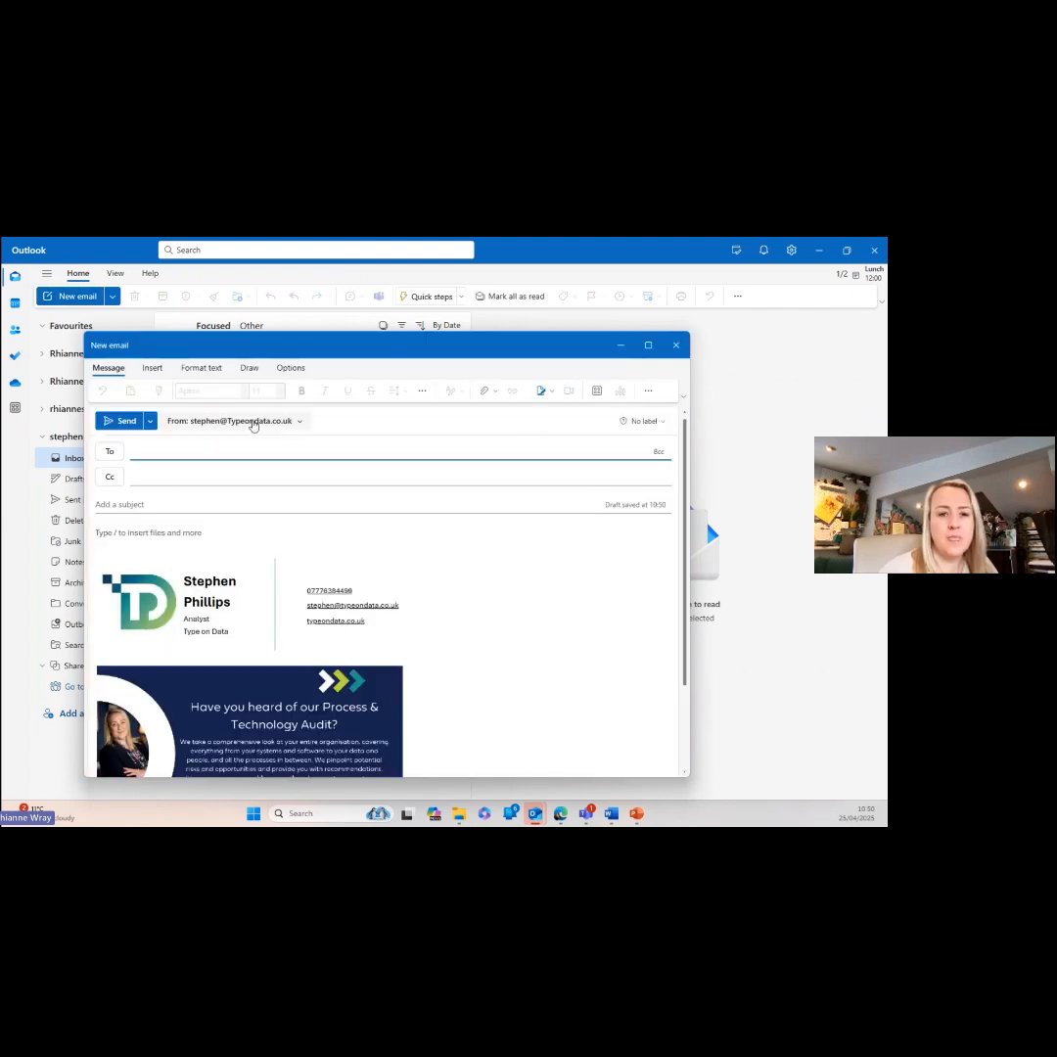
{"action": "left_click", "coordinate": [252, 421]}
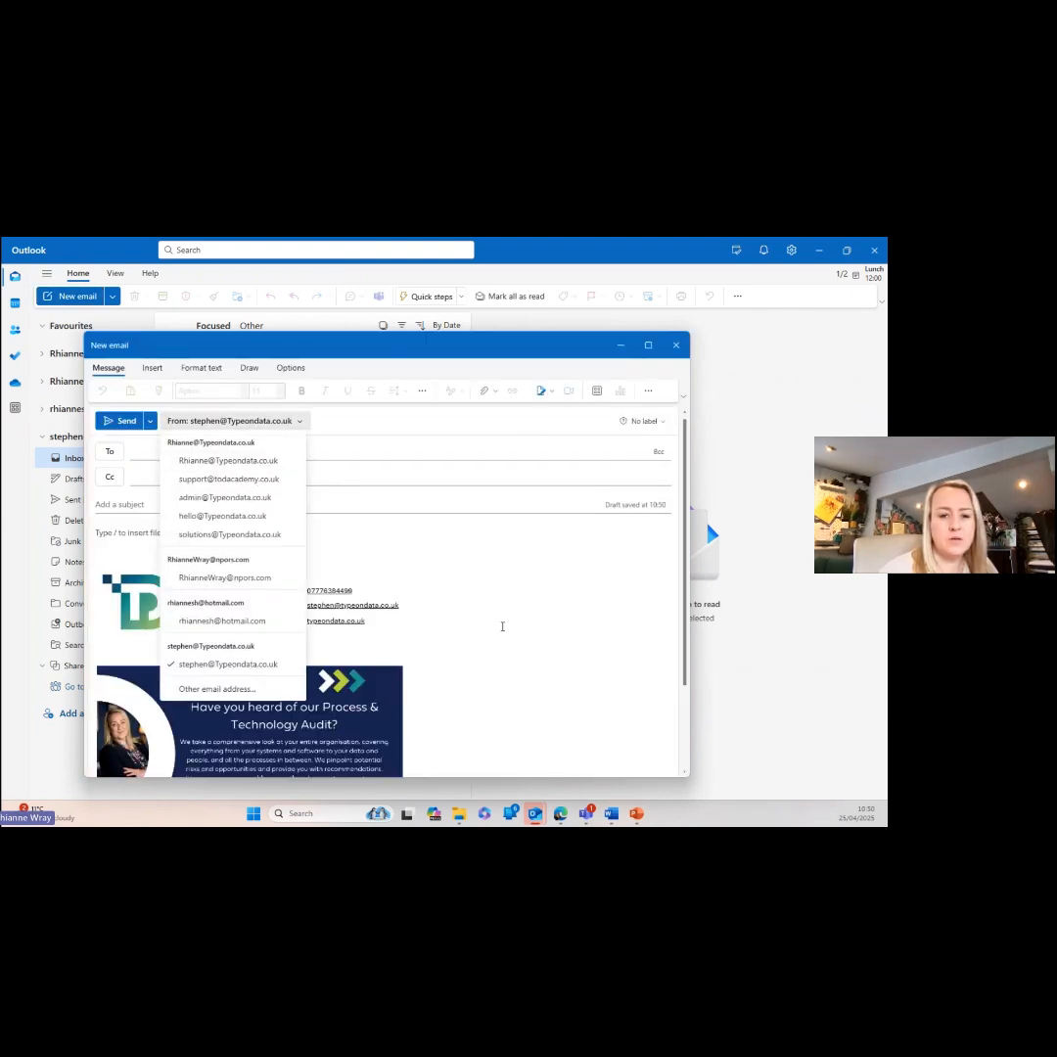
{"action": "left_click", "coordinate": [496, 749]}
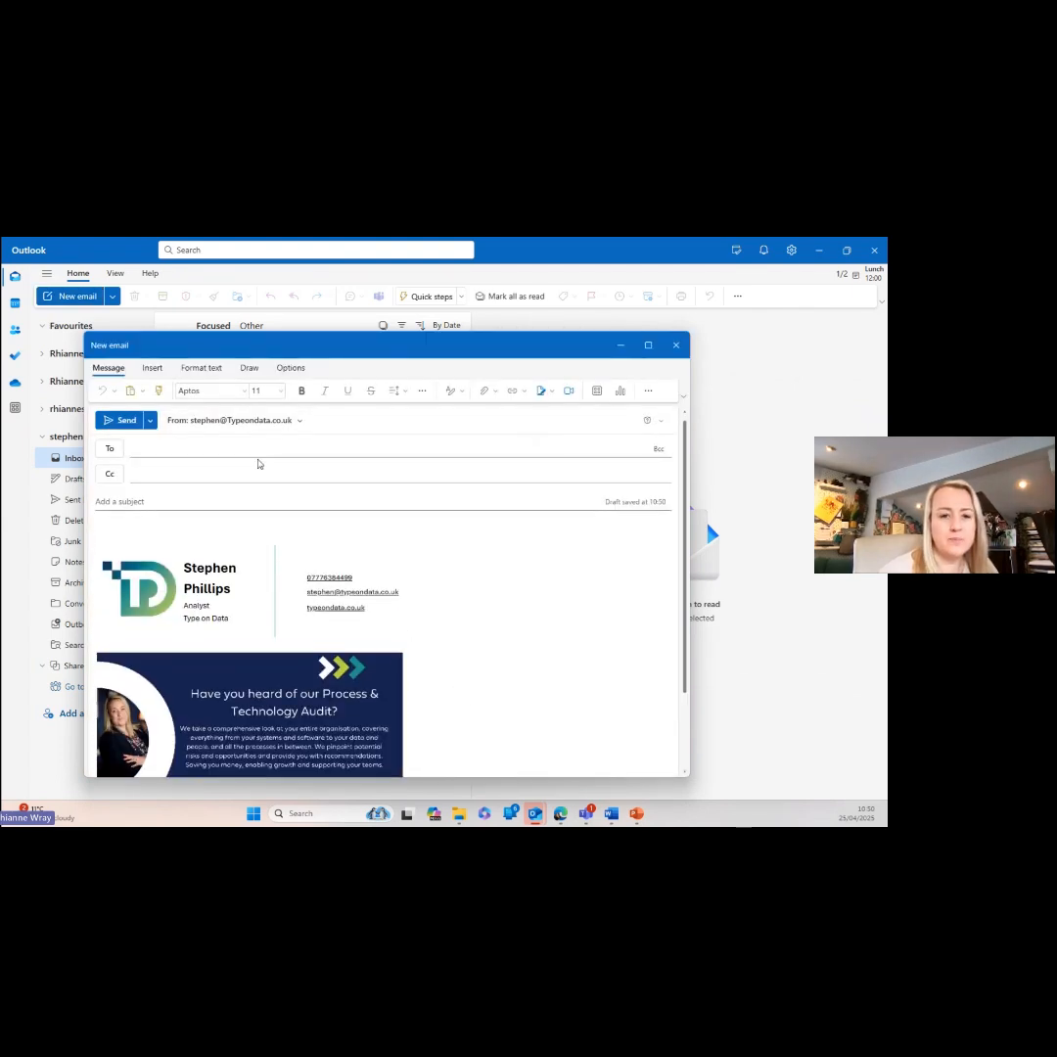
- Change the new email's sender to the first account's main address and examine the Microsoft Bookings "Book Here" link in its signature
{"action": "left_click", "coordinate": [215, 421]}
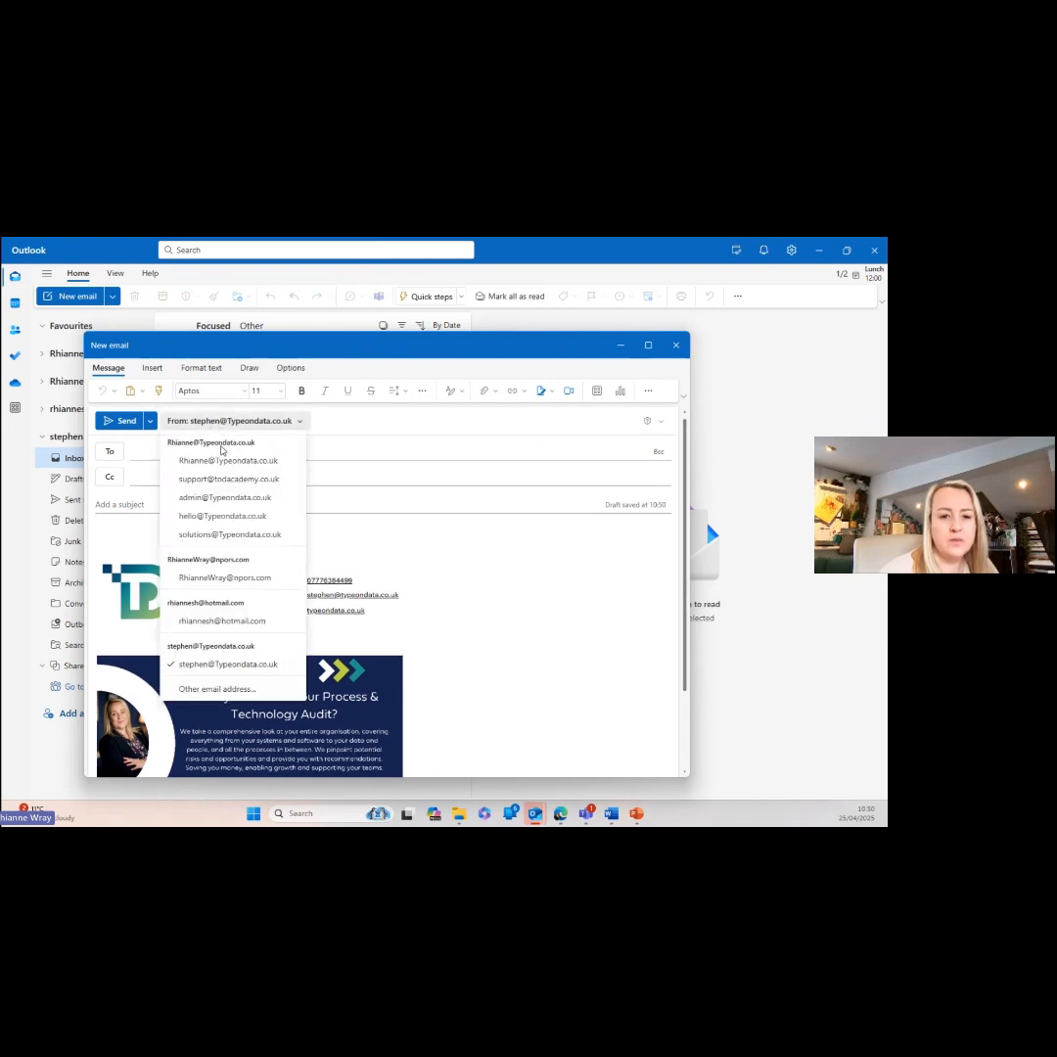
{"action": "left_click", "coordinate": [224, 459]}
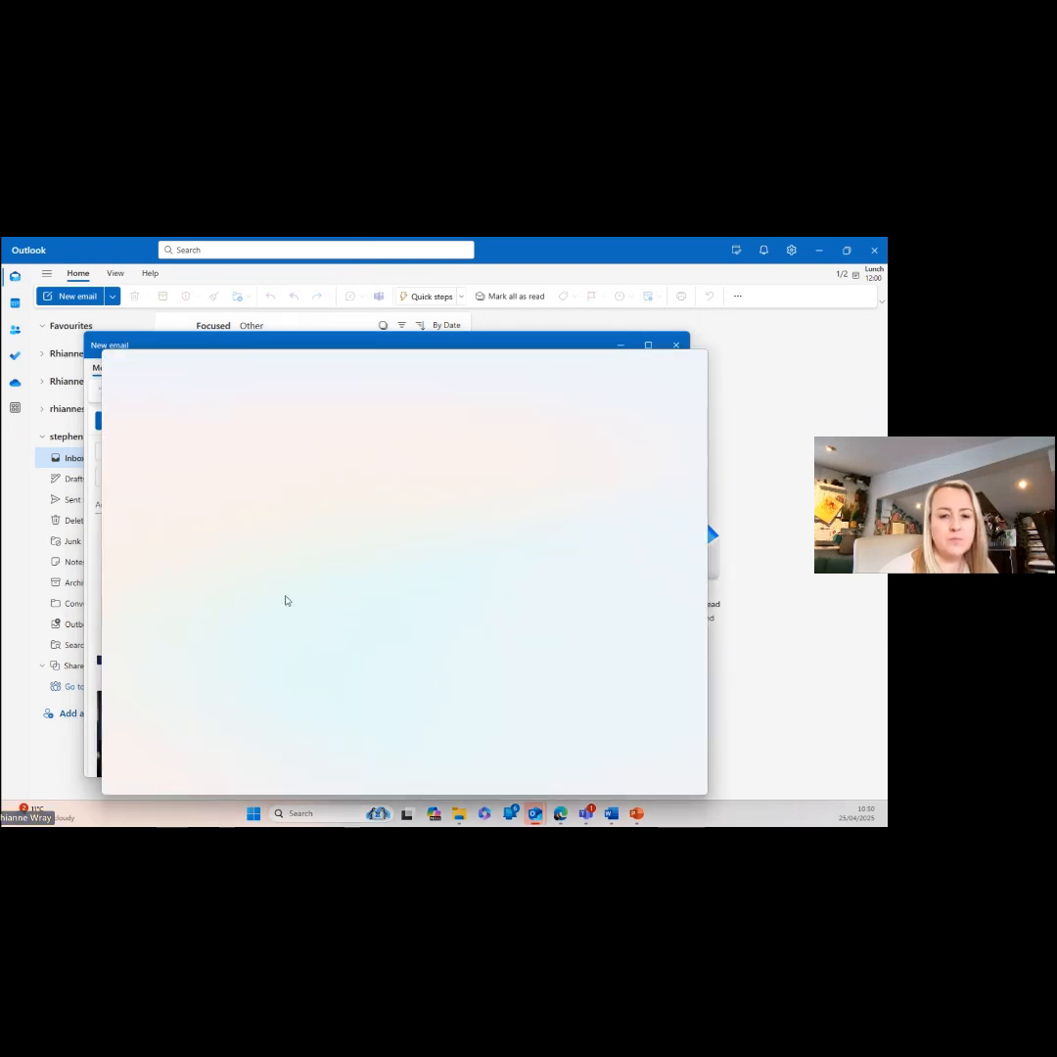
{"action": "scroll", "coordinate": [306, 617], "scroll_direction": "down", "scroll_amount": 5}
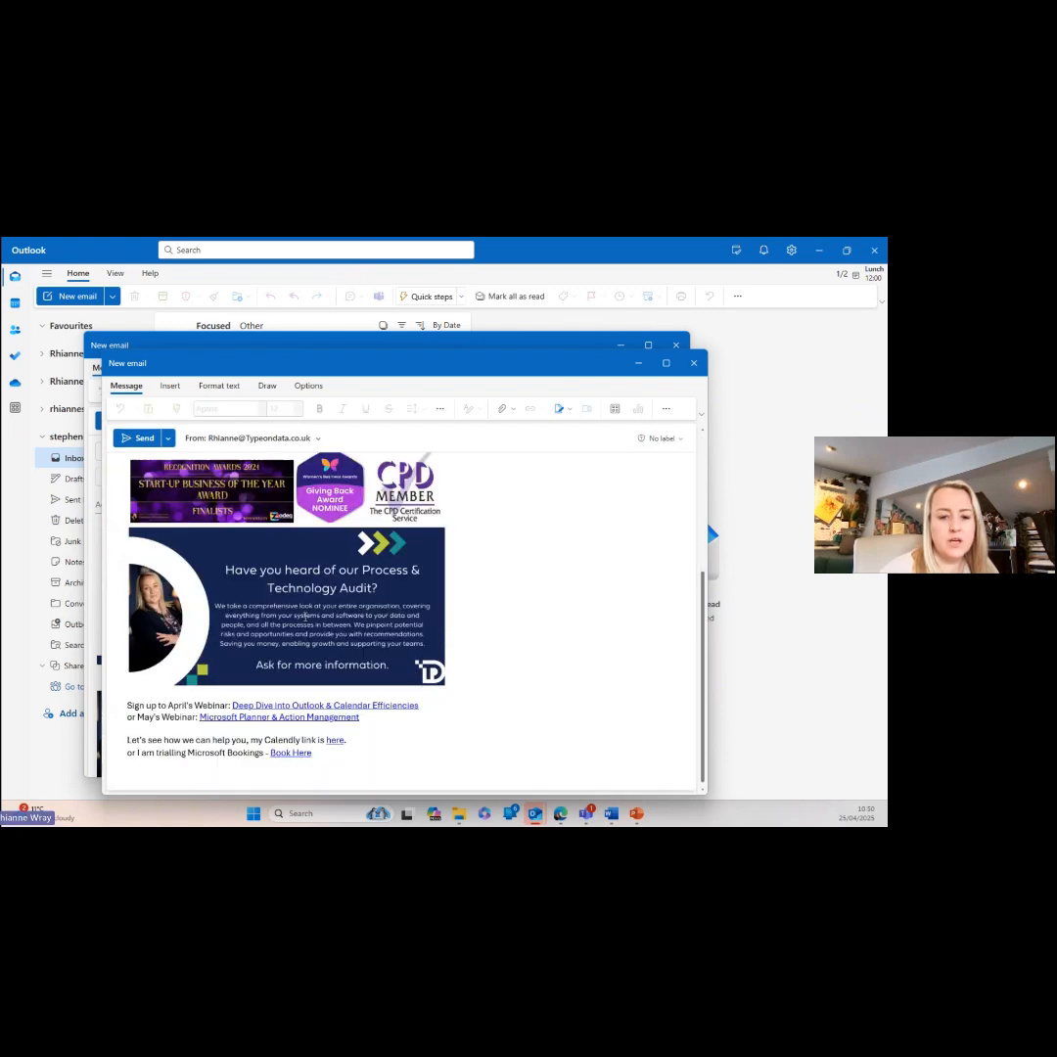
{"action": "left_click_drag", "start_coordinate": [323, 753], "coordinate": [147, 753]}
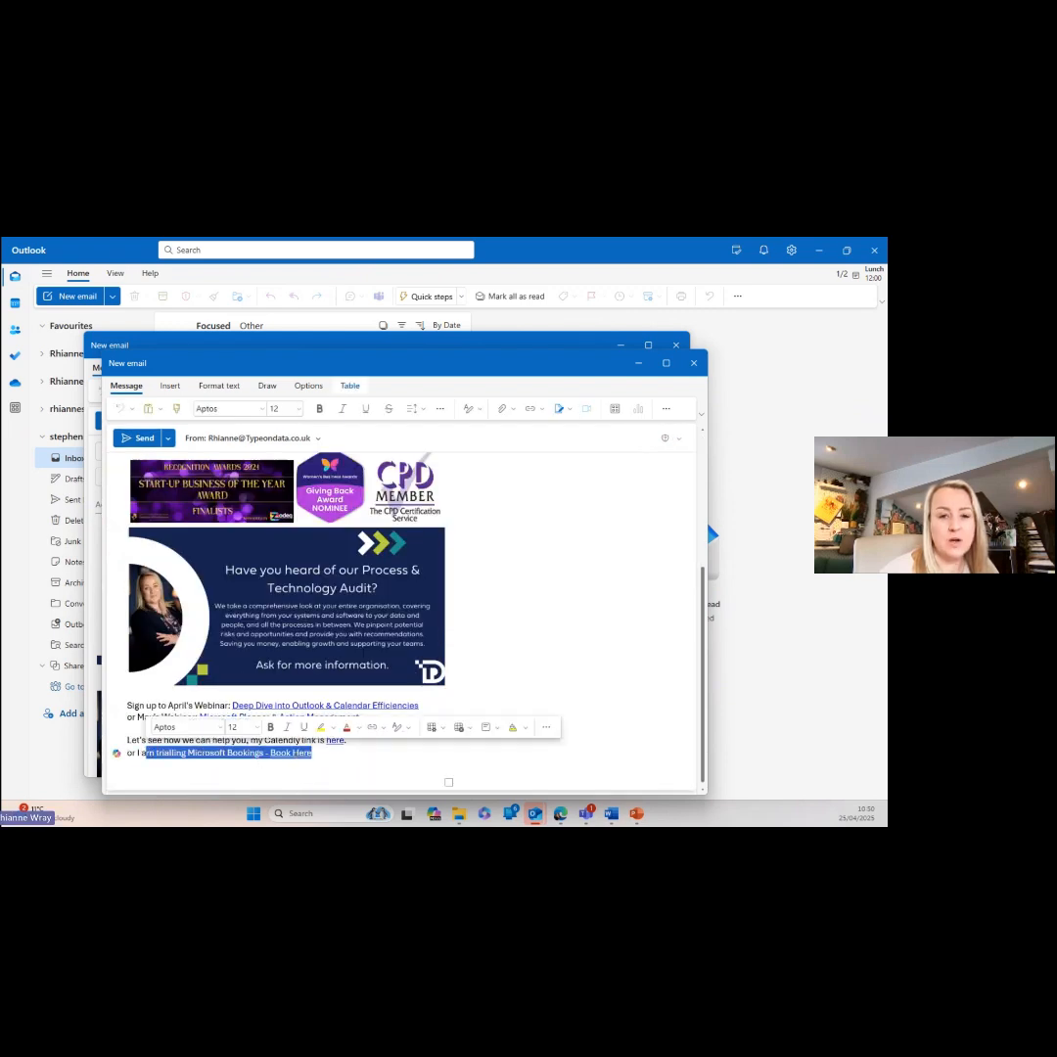
- Close both new emails, discarding the draft, and minimise Outlook to return to the meeting type form in Teams
{"action": "left_click", "coordinate": [676, 345]}
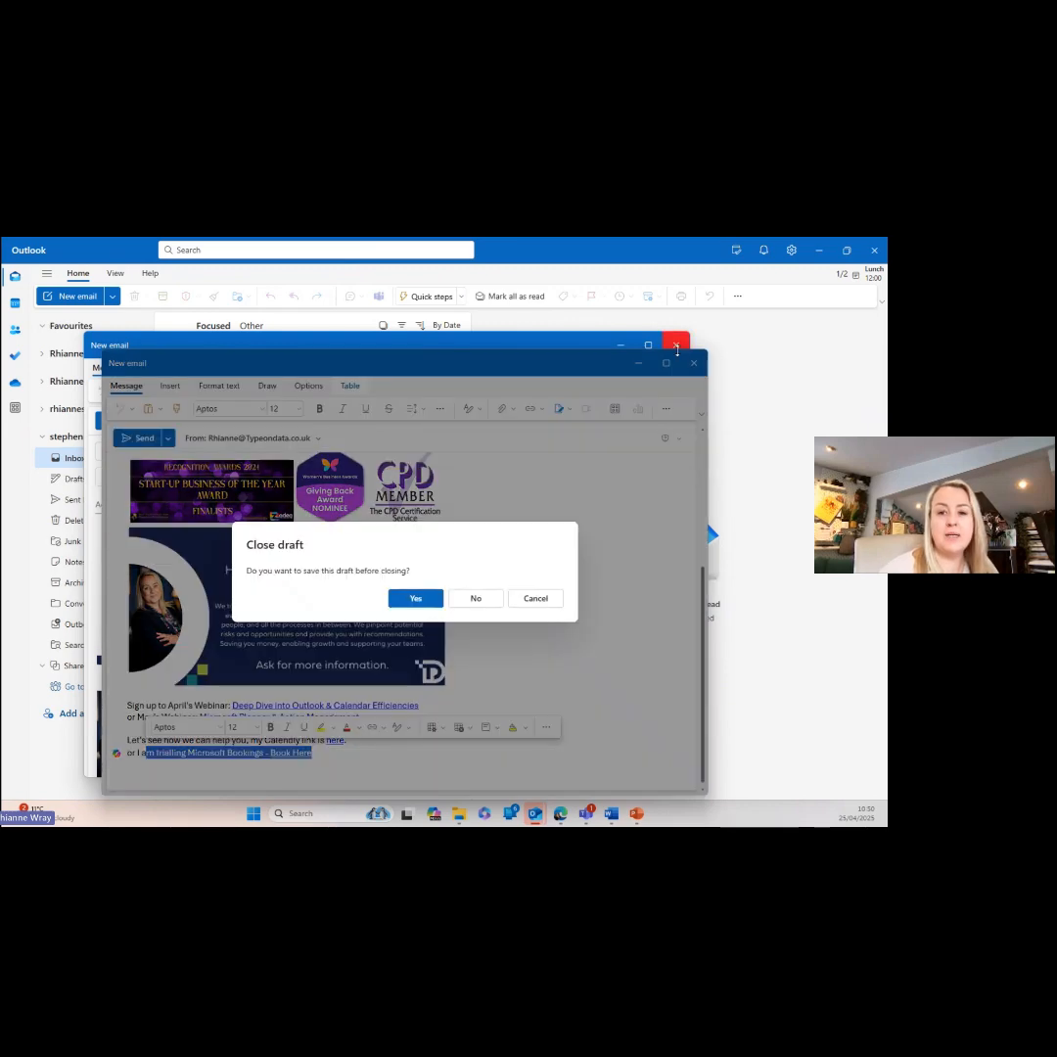
{"action": "left_click", "coordinate": [476, 598]}
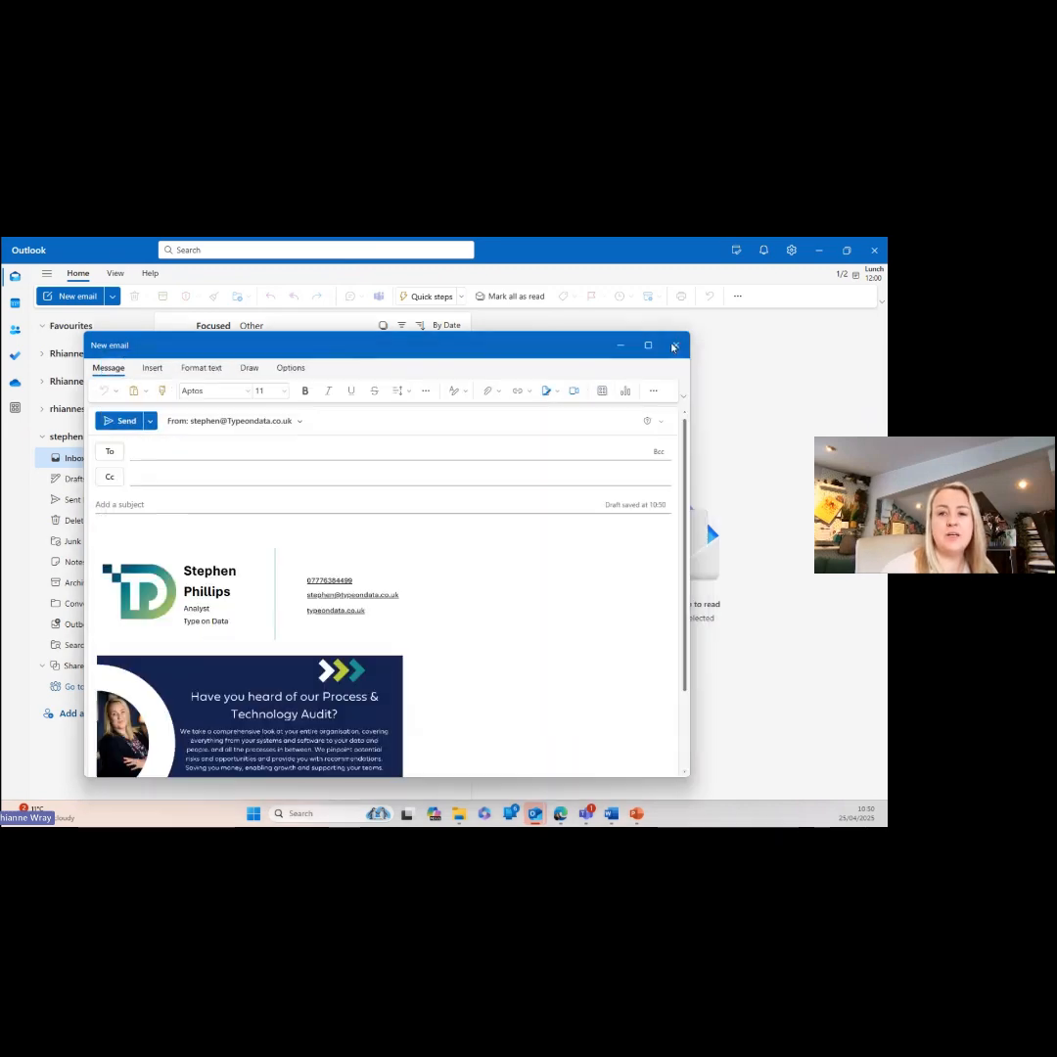
{"action": "left_click", "coordinate": [673, 347]}
{"action": "left_click", "coordinate": [818, 250]}
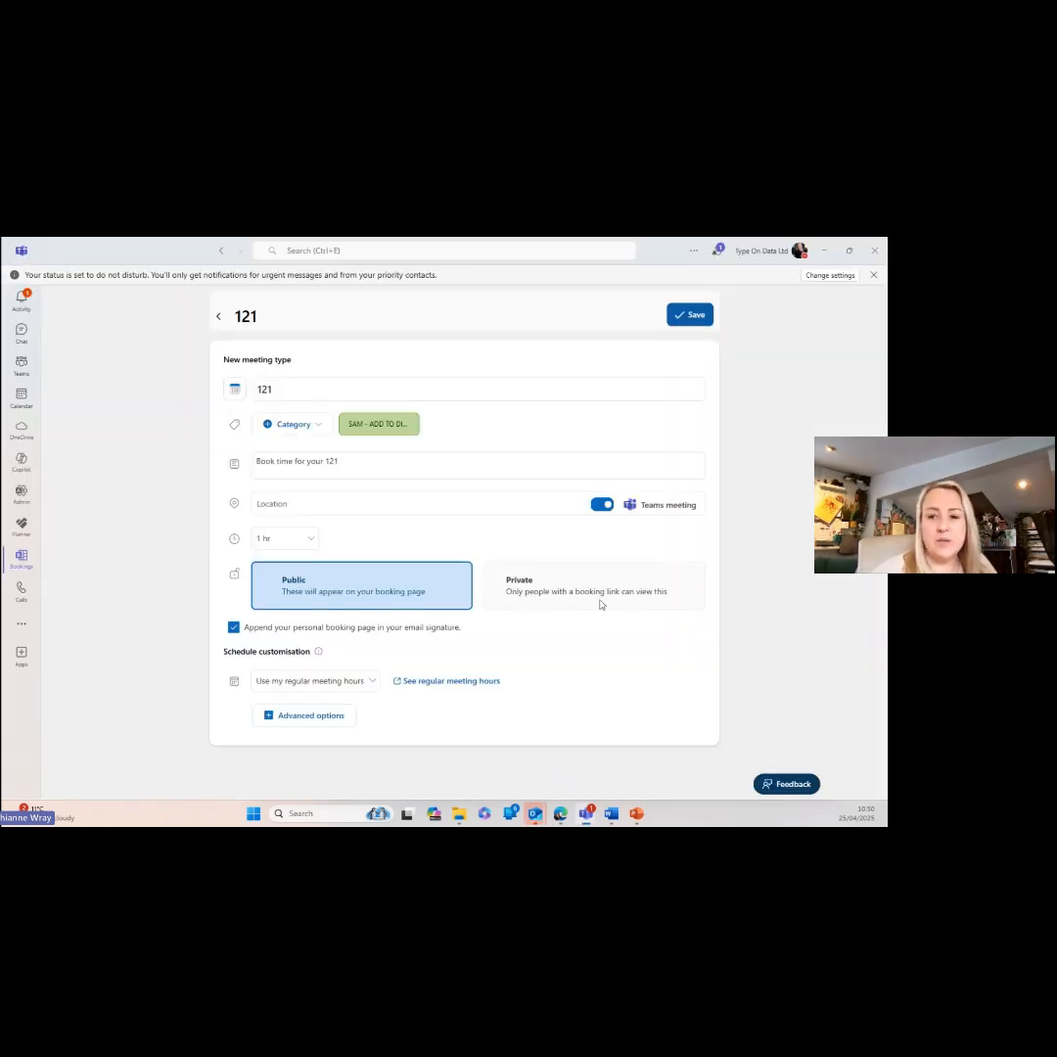
- Save the new 121 meeting type and reopen it from the personal booking page
{"action": "left_click", "coordinate": [697, 316]}
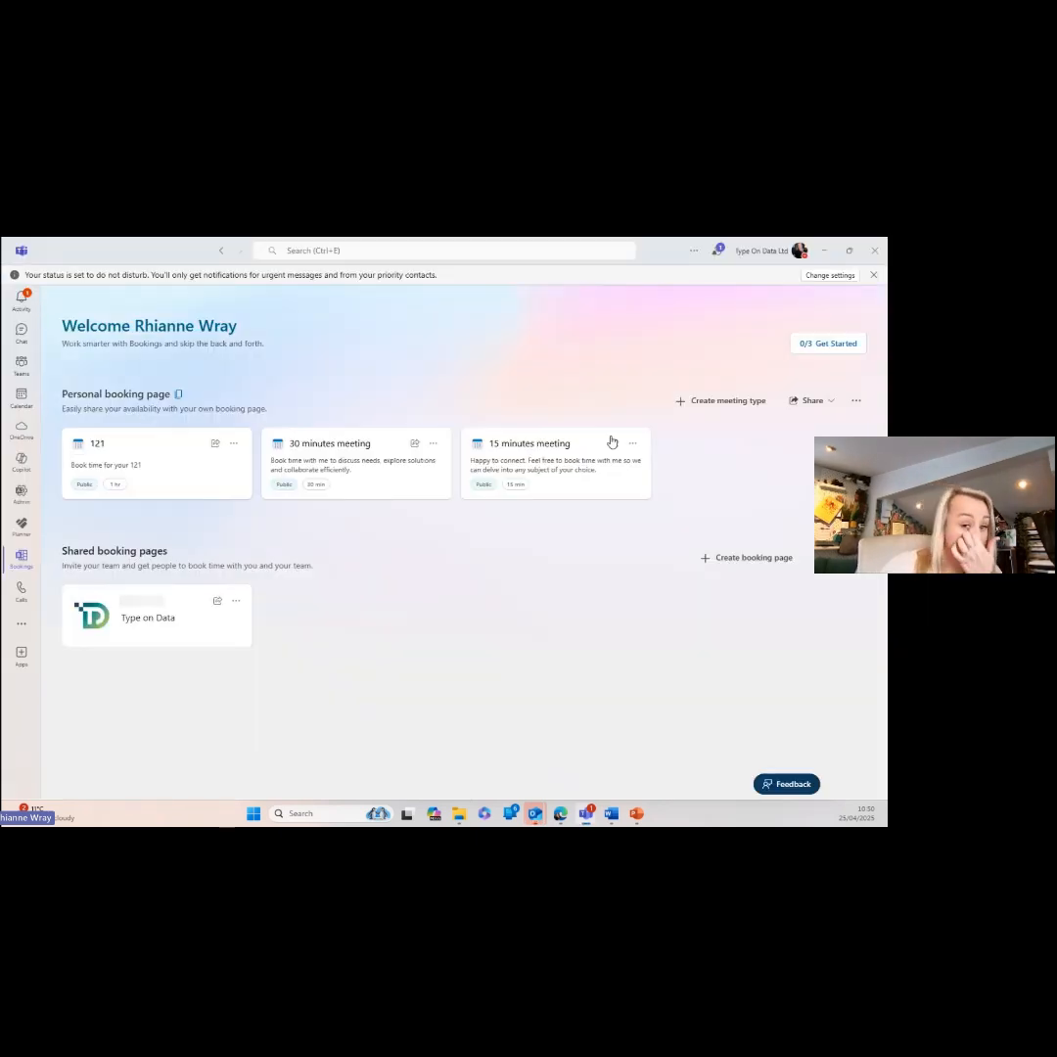
{"action": "left_click", "coordinate": [167, 482]}
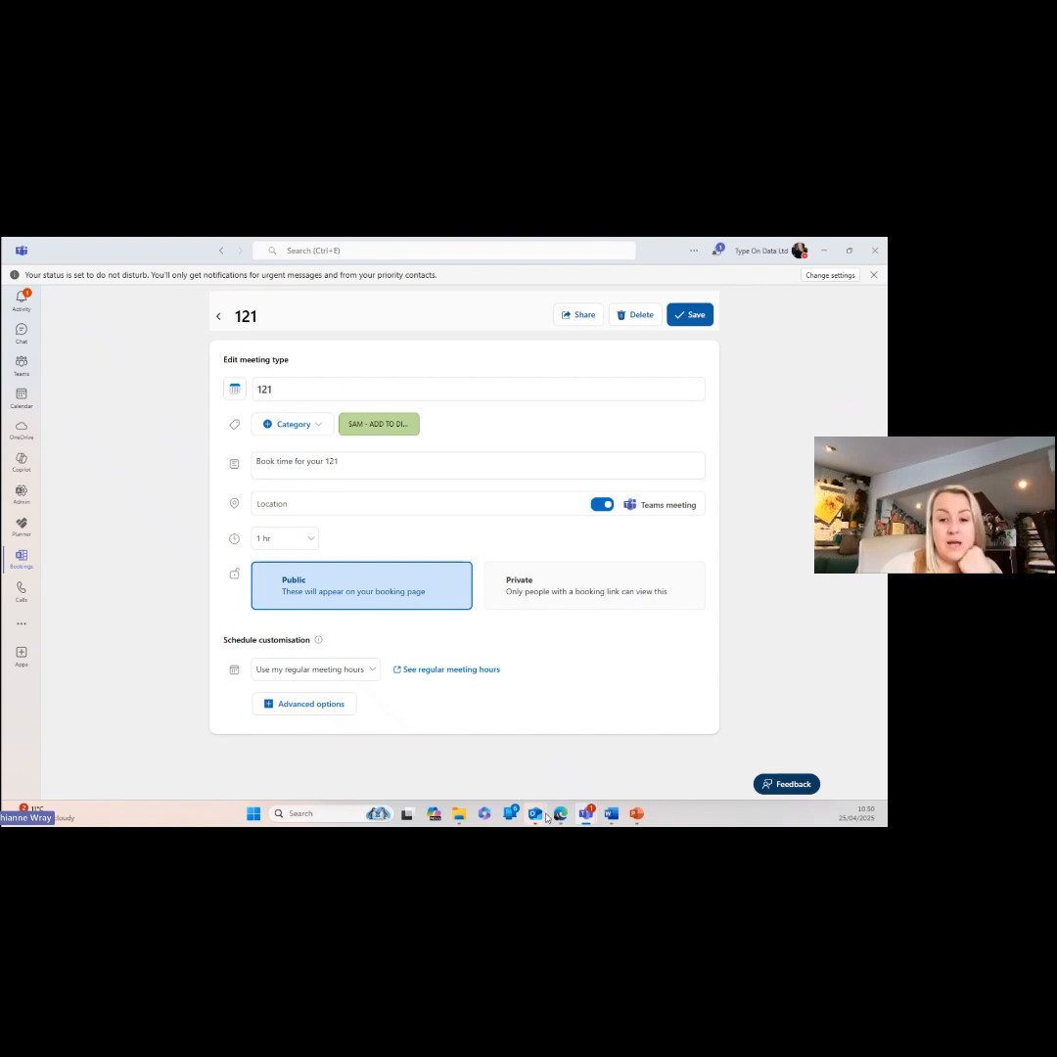
- Switch to Edge, refresh the personal booking page and choose the 121 meeting type with its available times in view
{"action": "mouse_move", "coordinate": [585, 813]}
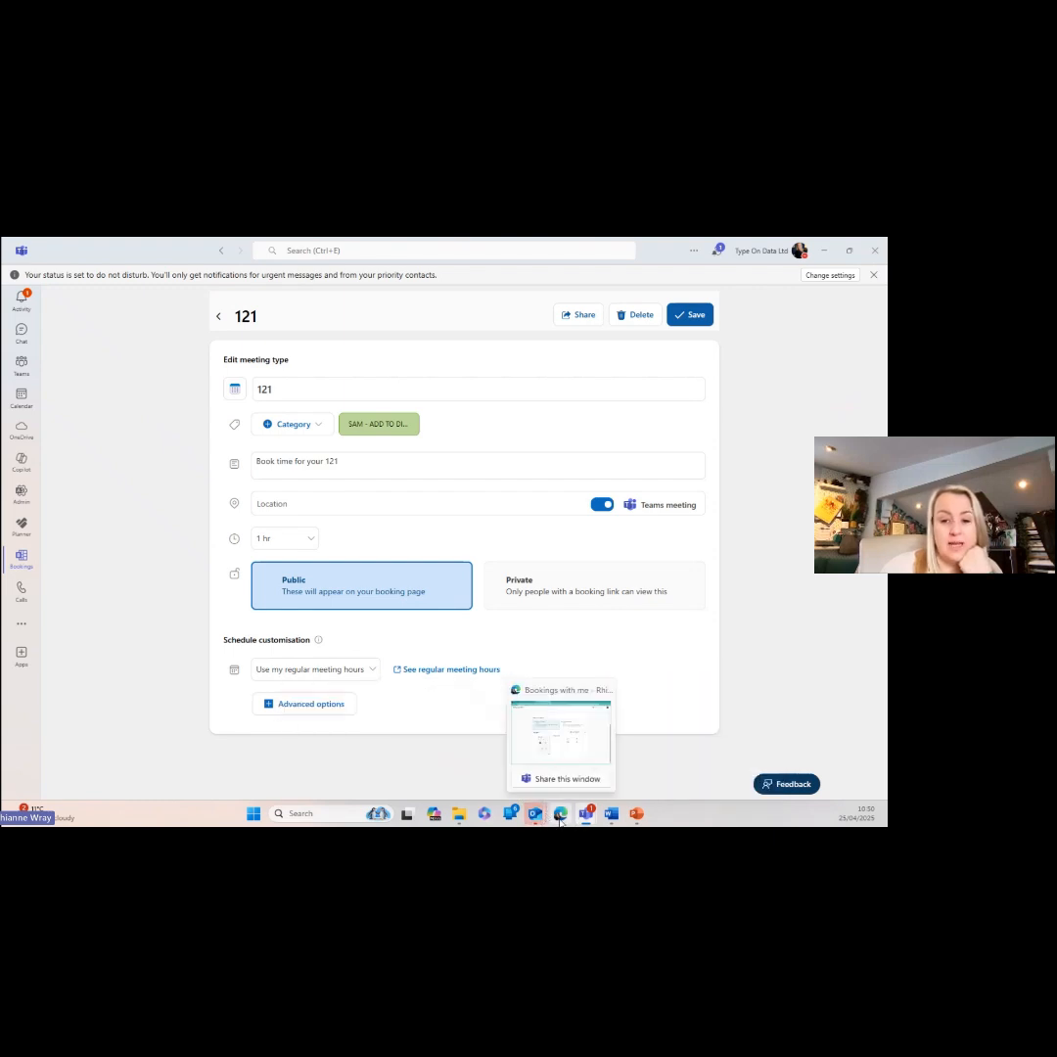
{"action": "left_click", "coordinate": [567, 750]}
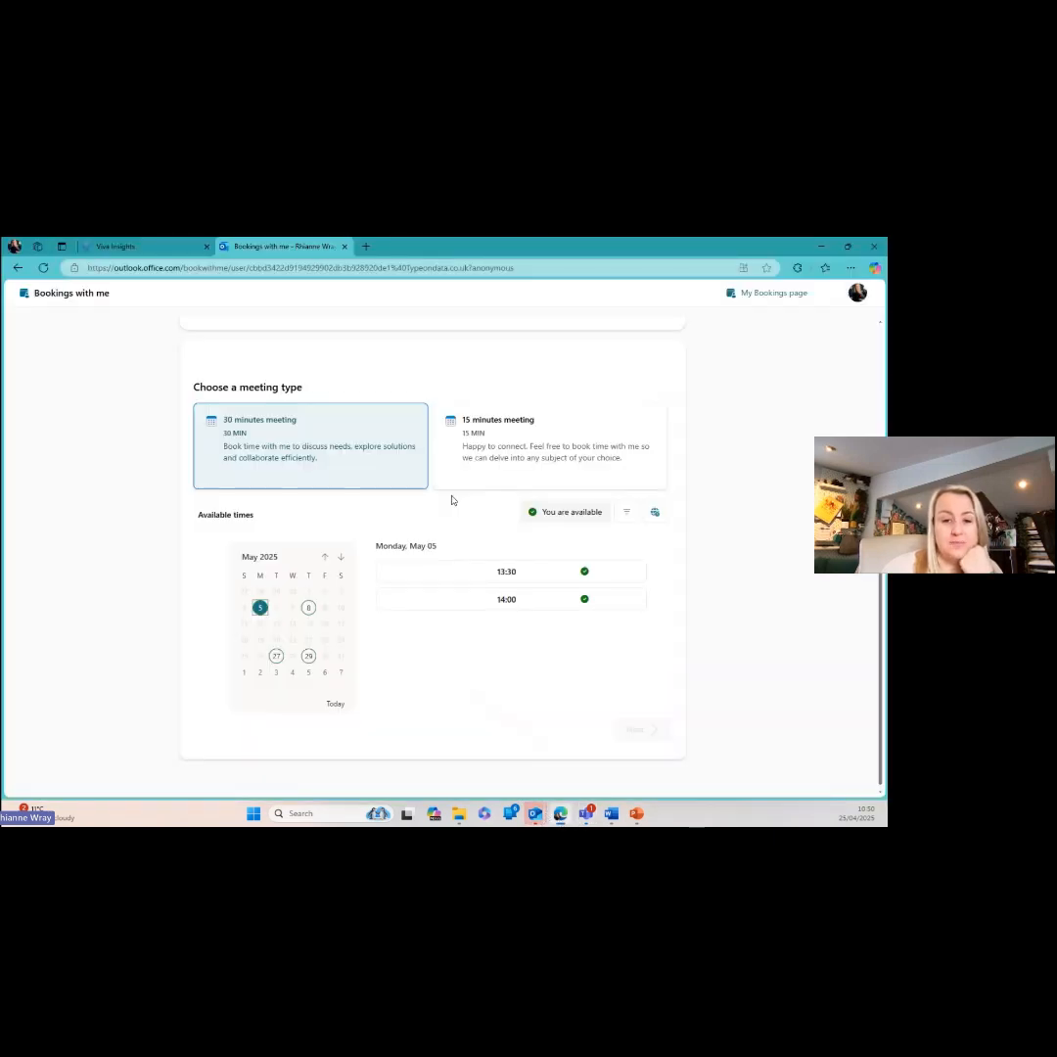
{"action": "left_click", "coordinate": [43, 268]}
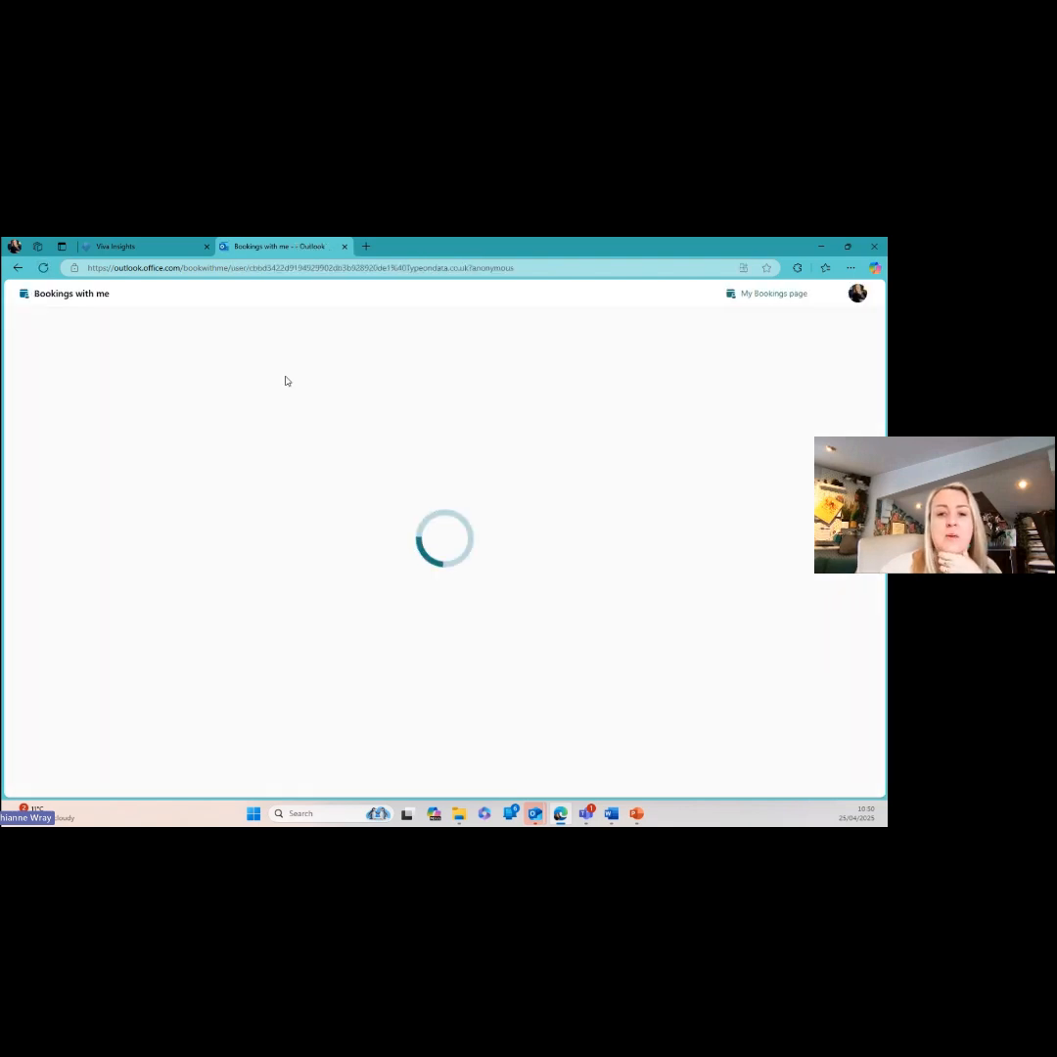
{"action": "scroll", "coordinate": [314, 576], "scroll_direction": "down", "scroll_amount": 1}
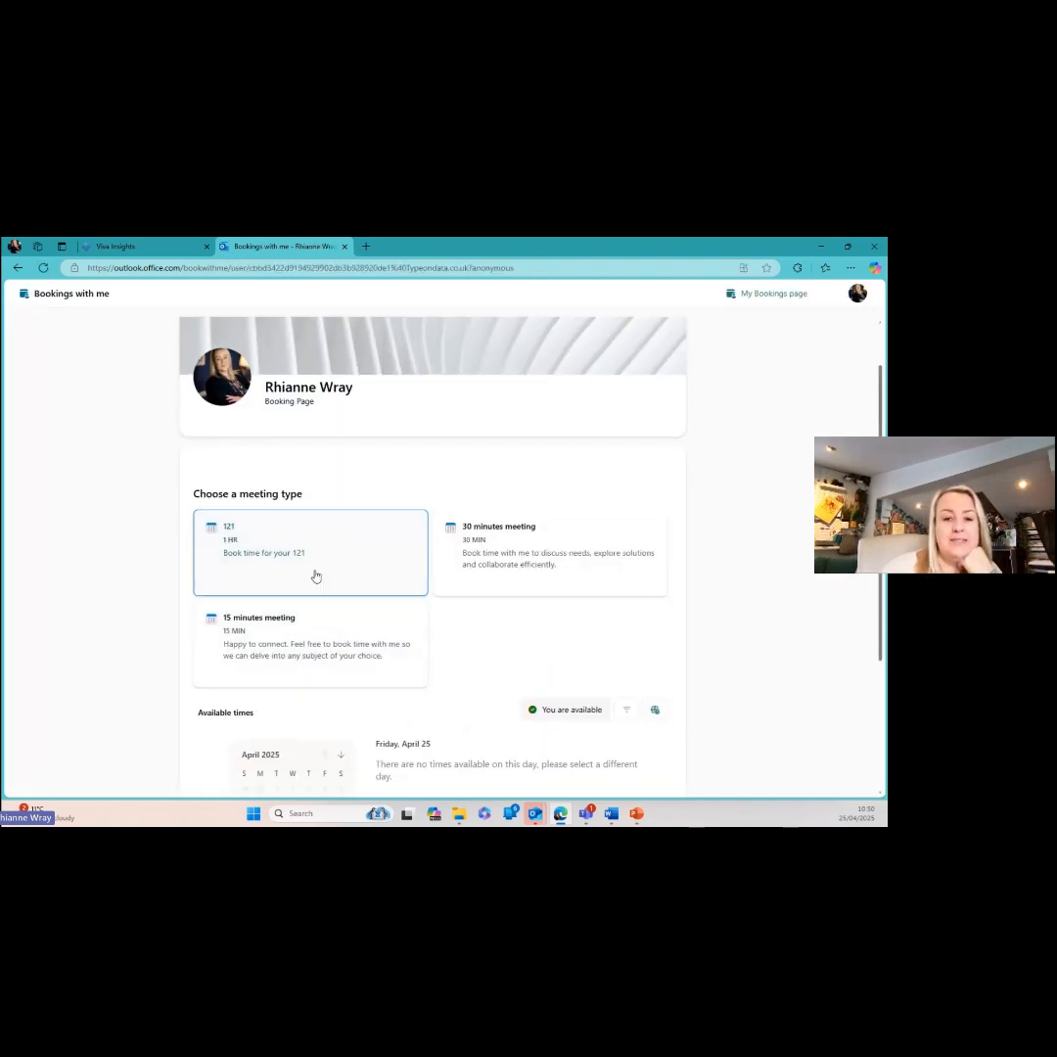
{"action": "left_click", "coordinate": [363, 559]}
{"action": "scroll", "coordinate": [406, 710], "scroll_direction": "down", "scroll_amount": 3}
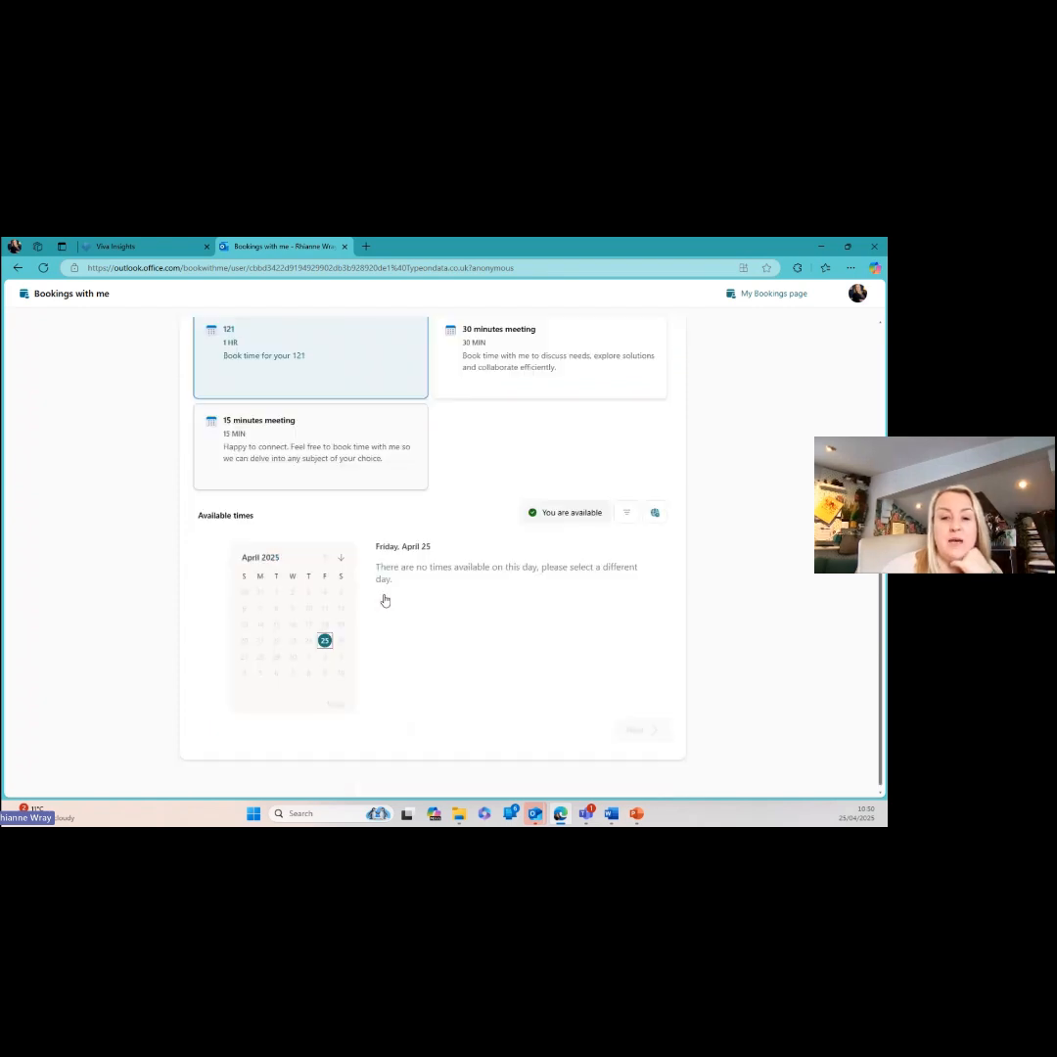
- Check the 121 booking calendar for available days through June and July 2025, returning to May
{"action": "left_click", "coordinate": [340, 557]}
{"action": "left_click", "coordinate": [341, 557]}
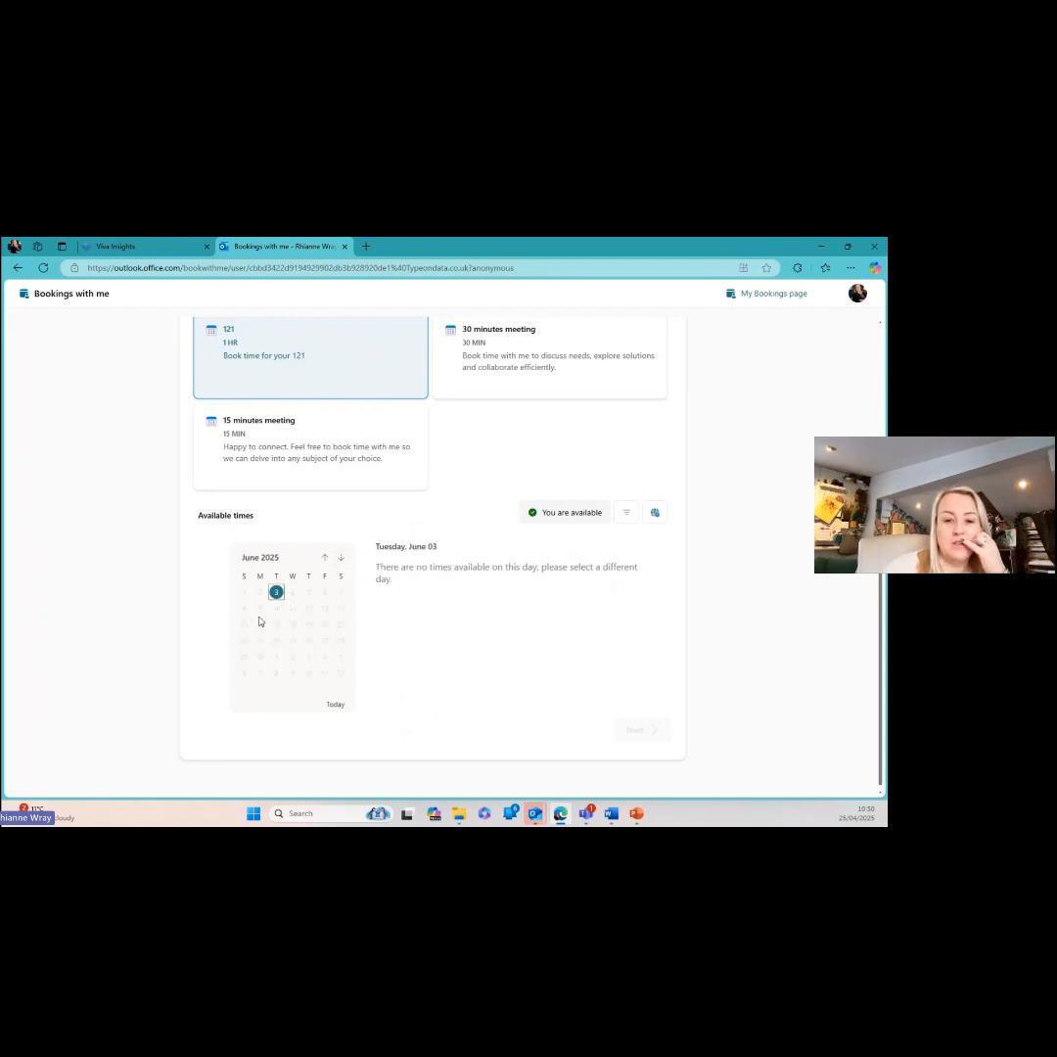
{"action": "left_click", "coordinate": [341, 558]}
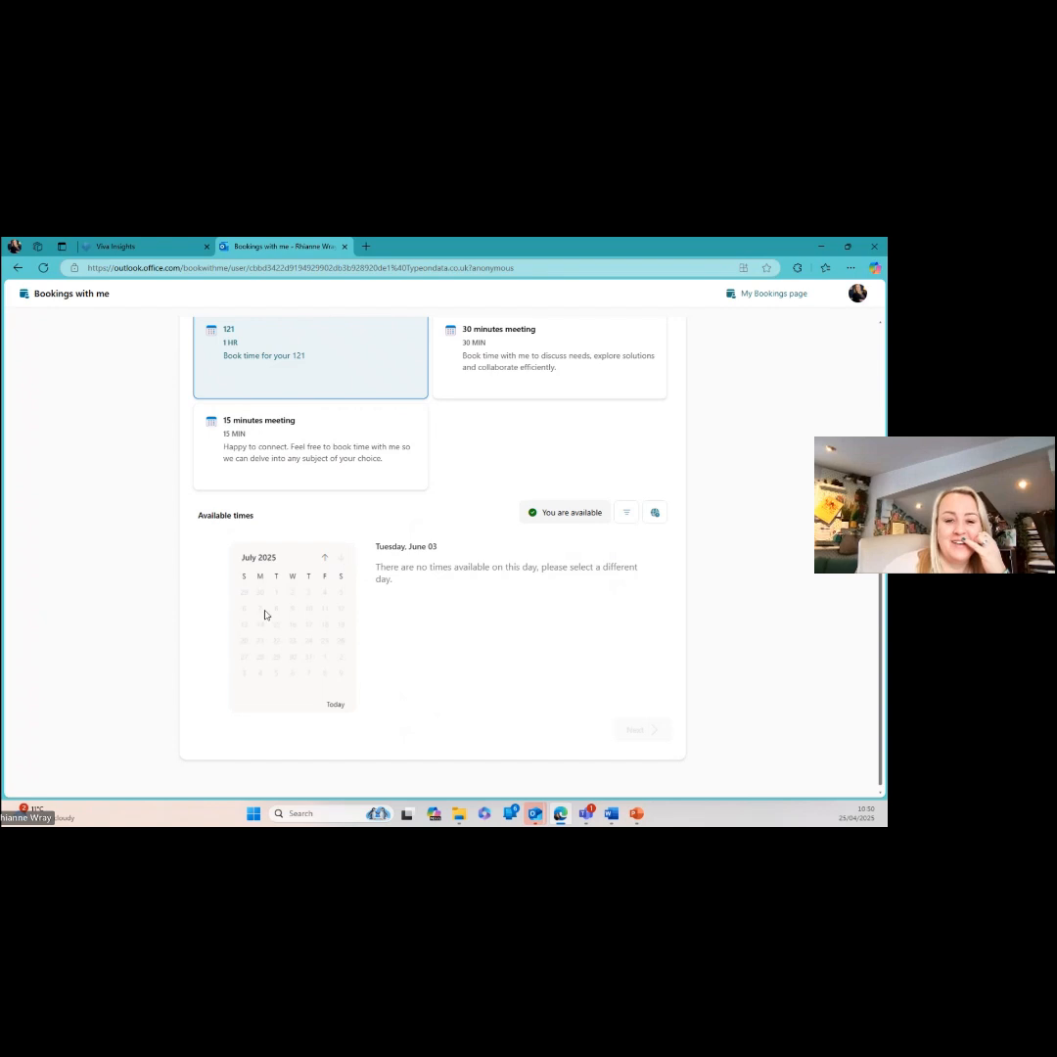
{"action": "left_click", "coordinate": [325, 557]}
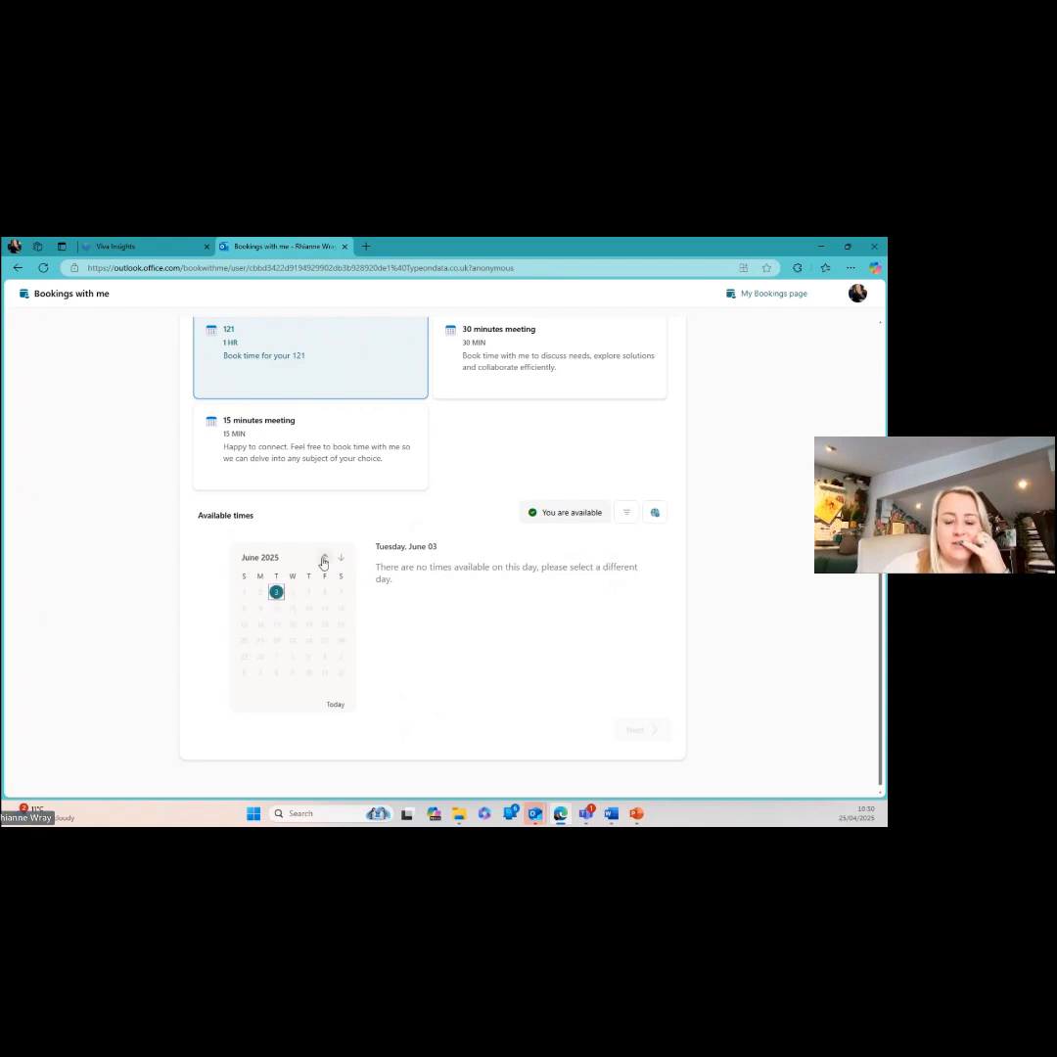
{"action": "scroll", "coordinate": [267, 642], "scroll_direction": "up", "scroll_amount": 1}
{"action": "left_click", "coordinate": [325, 615]}
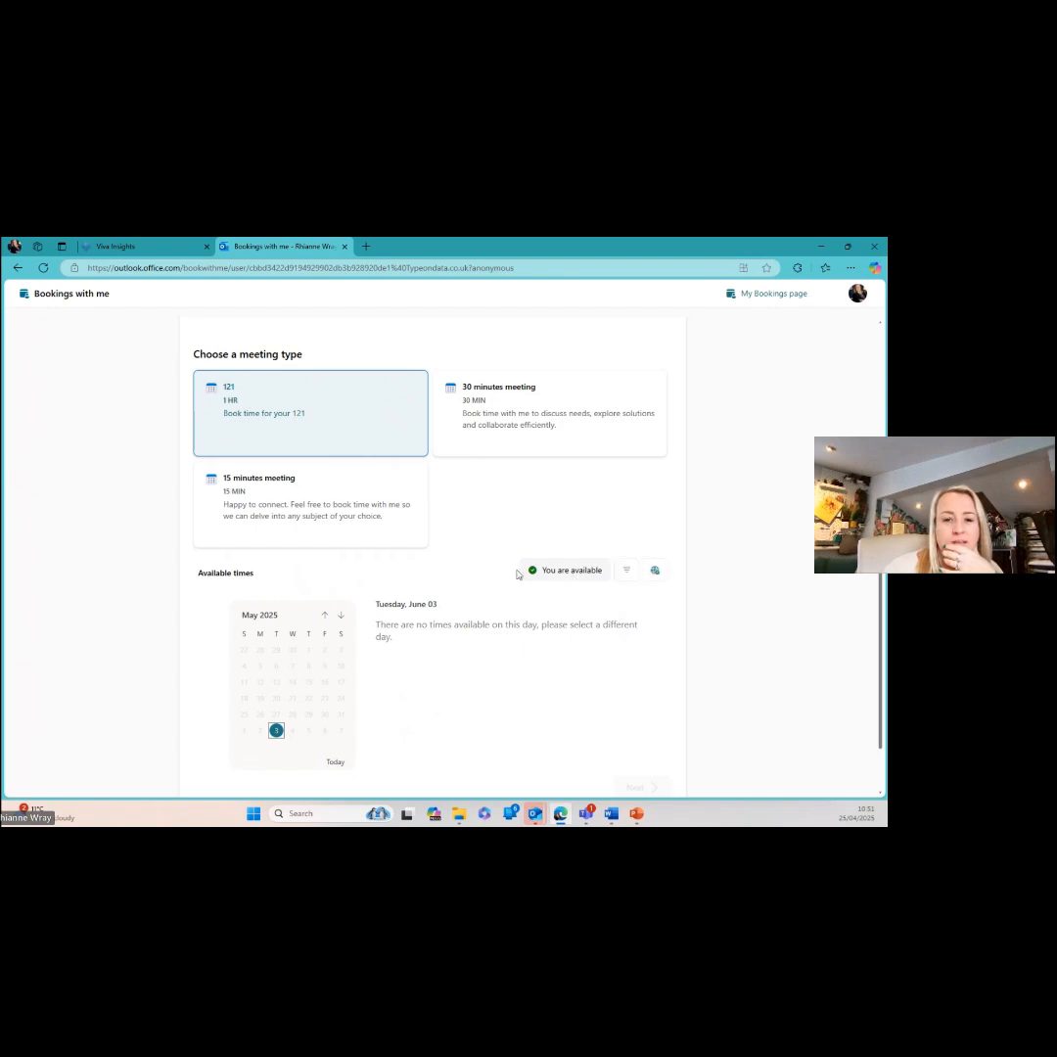
- Reselect the 121 meeting type and recheck its available days from April to July 2025
{"action": "scroll", "coordinate": [502, 567], "scroll_direction": "up", "scroll_amount": 3}
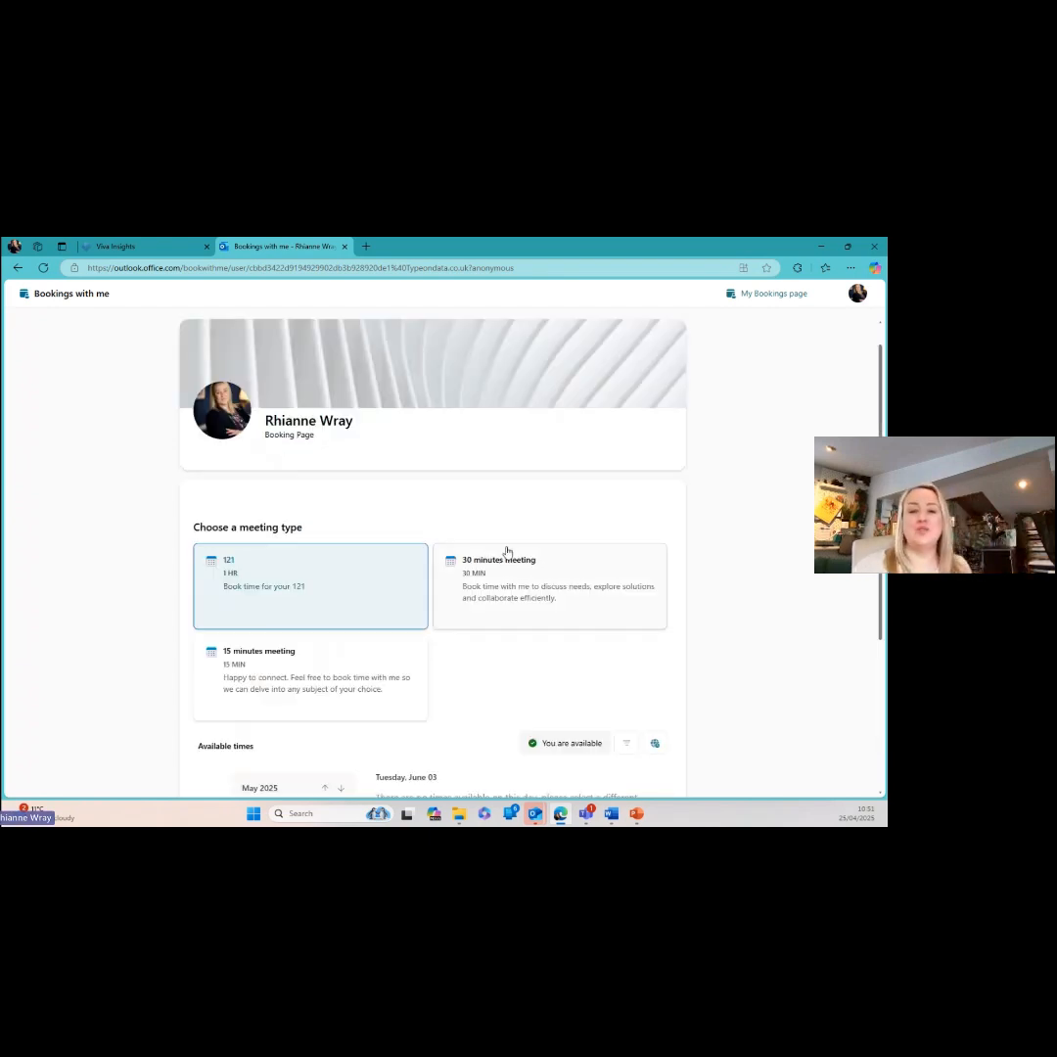
{"action": "left_click", "coordinate": [336, 578]}
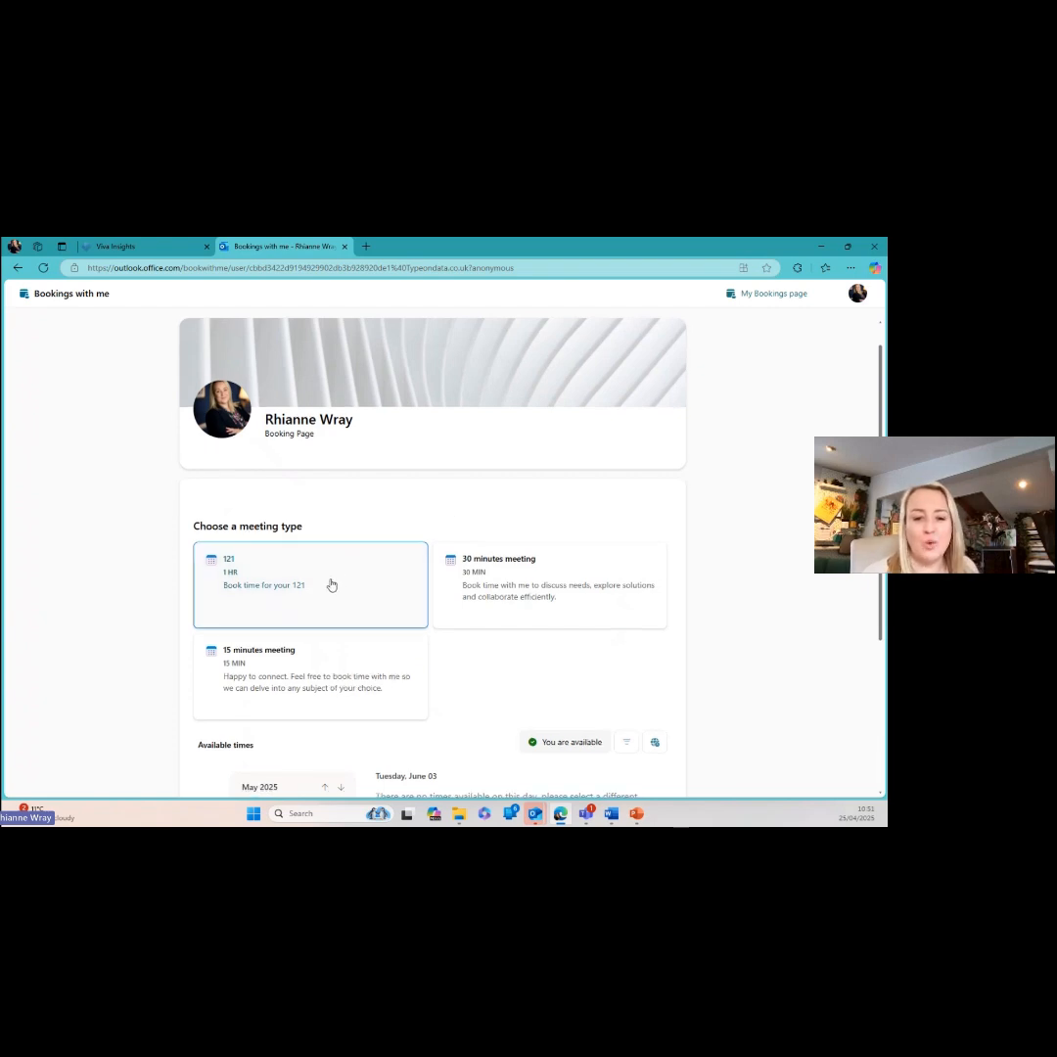
{"action": "scroll", "coordinate": [330, 585], "scroll_direction": "down", "scroll_amount": 2}
{"action": "left_click", "coordinate": [327, 619]}
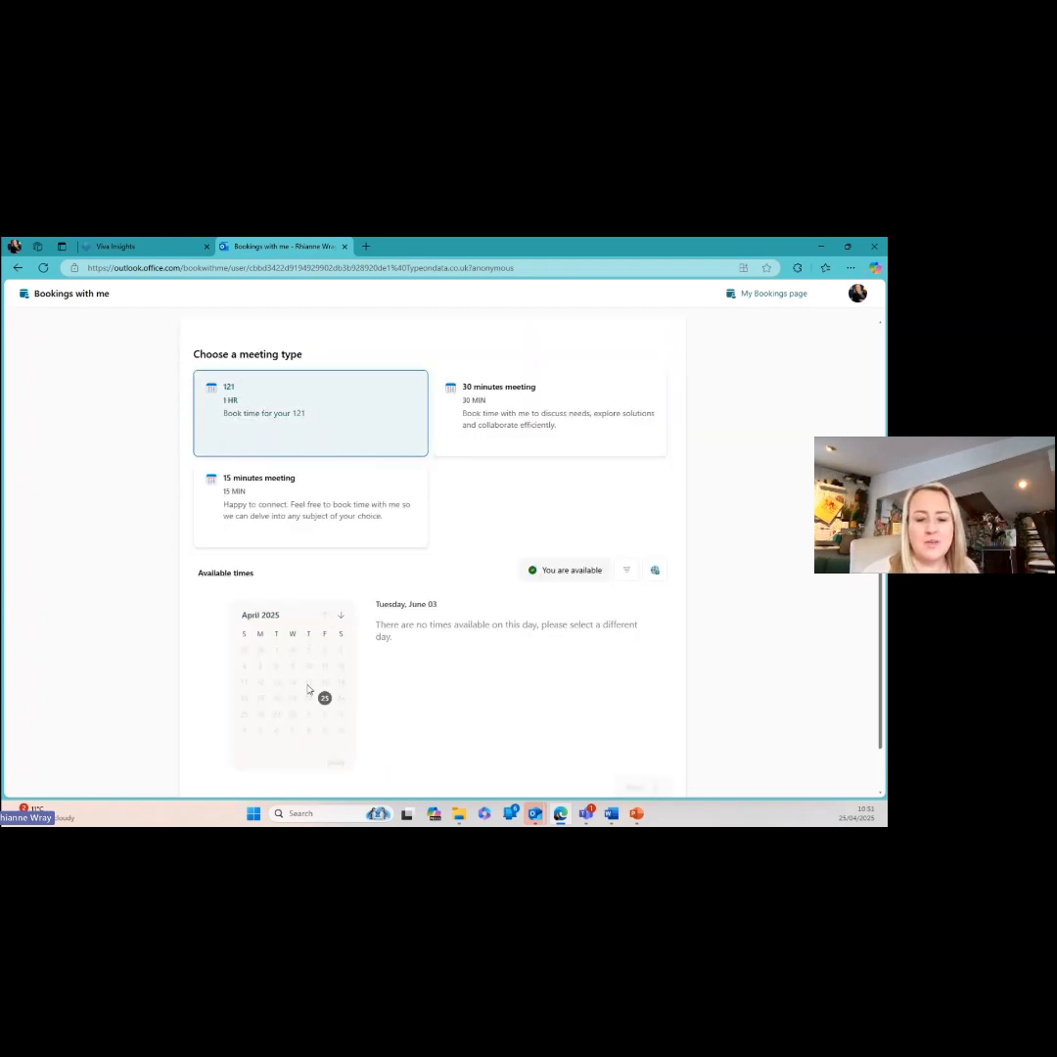
{"action": "scroll", "coordinate": [379, 641], "scroll_direction": "up", "scroll_amount": 2}
{"action": "scroll", "coordinate": [380, 641], "scroll_direction": "up", "scroll_amount": 1}
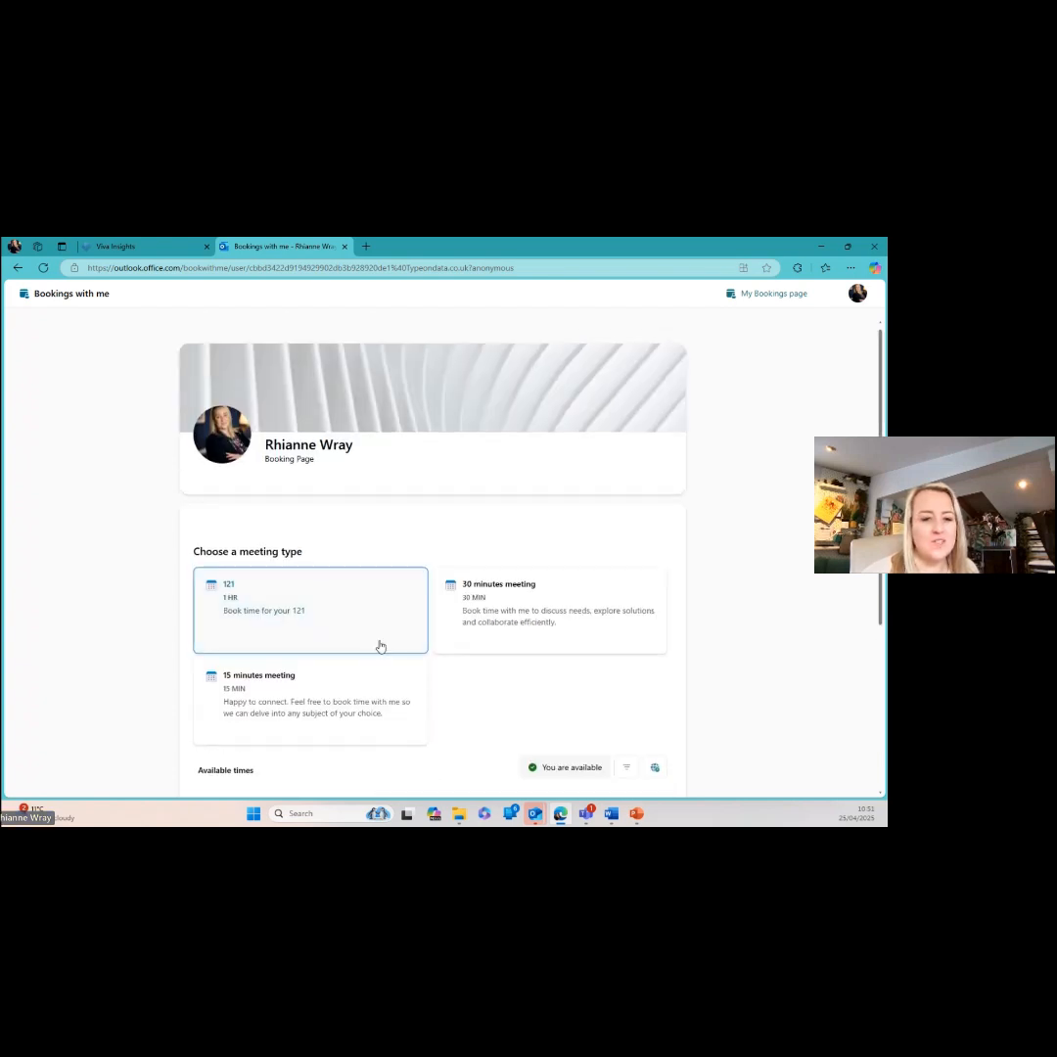
{"action": "left_click", "coordinate": [381, 645]}
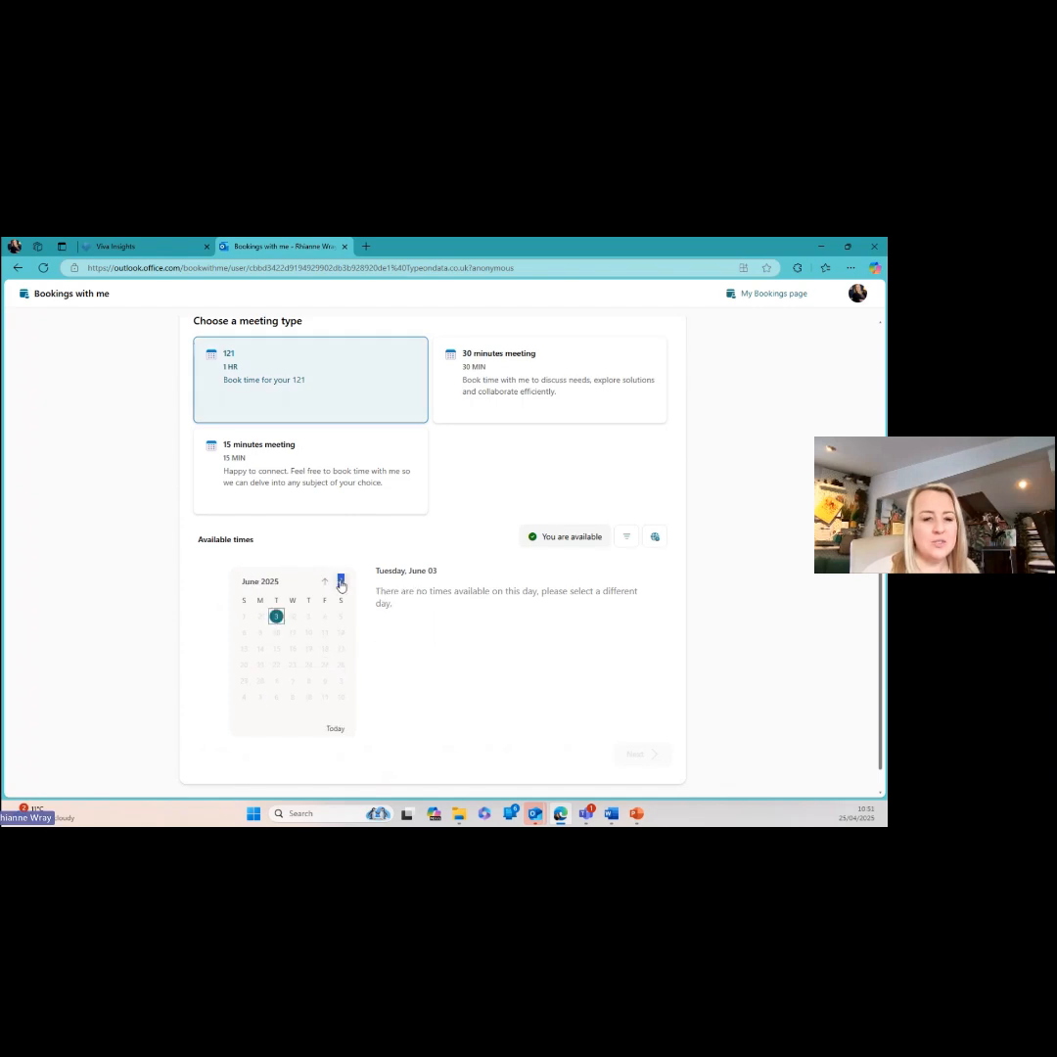
{"action": "left_click", "coordinate": [340, 582]}
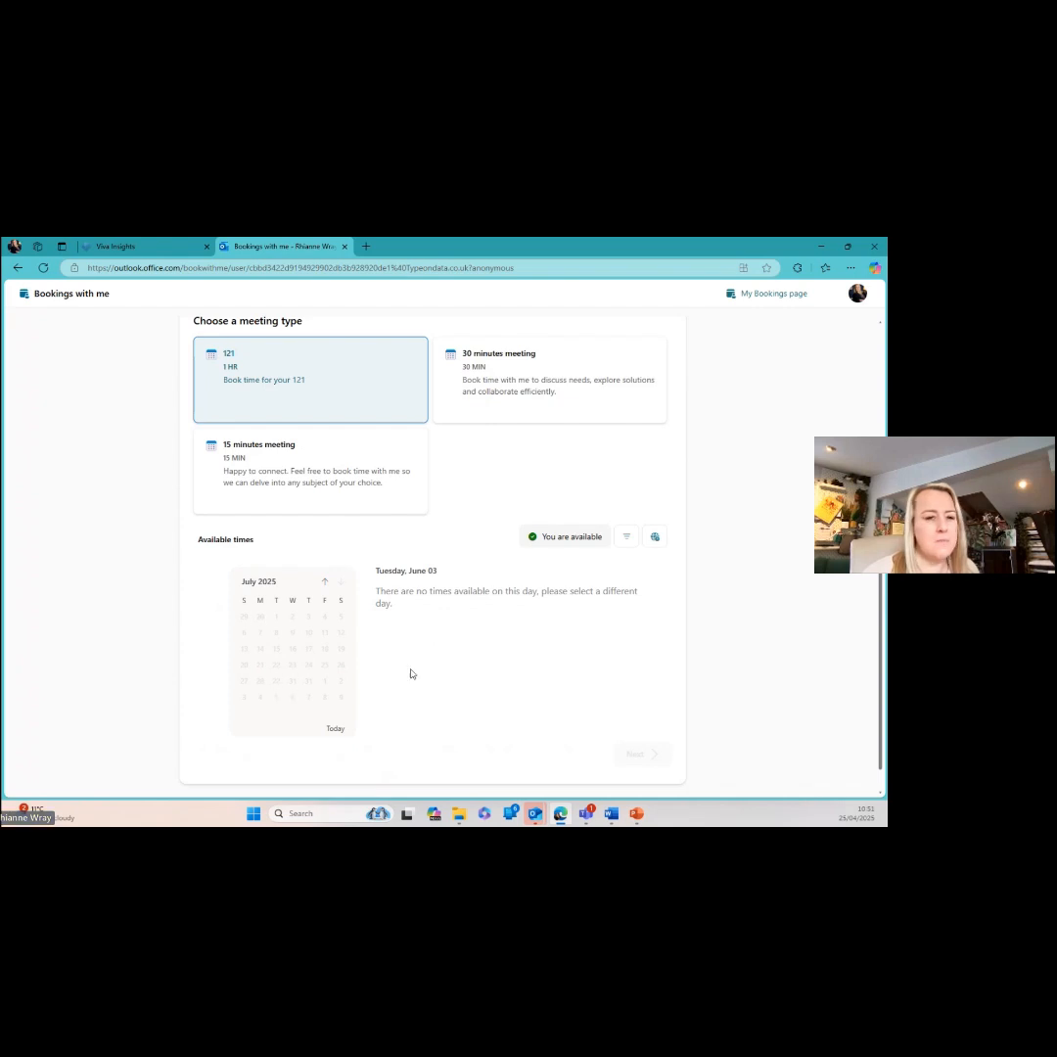
{"action": "scroll", "coordinate": [399, 646], "scroll_direction": "up", "scroll_amount": 2}
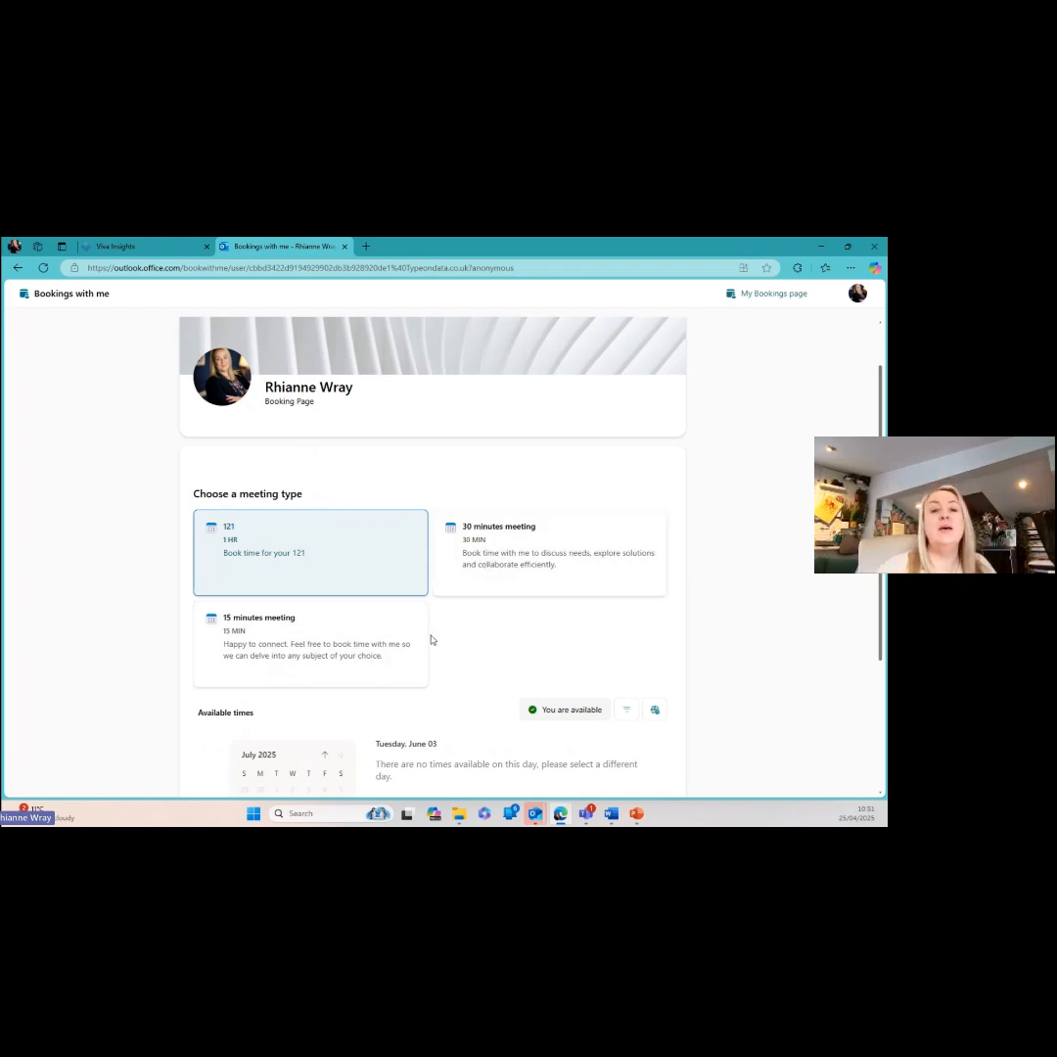
{"action": "scroll", "coordinate": [384, 768], "scroll_direction": "down", "scroll_amount": 1}
{"action": "scroll", "coordinate": [383, 762], "scroll_direction": "down", "scroll_amount": 2}
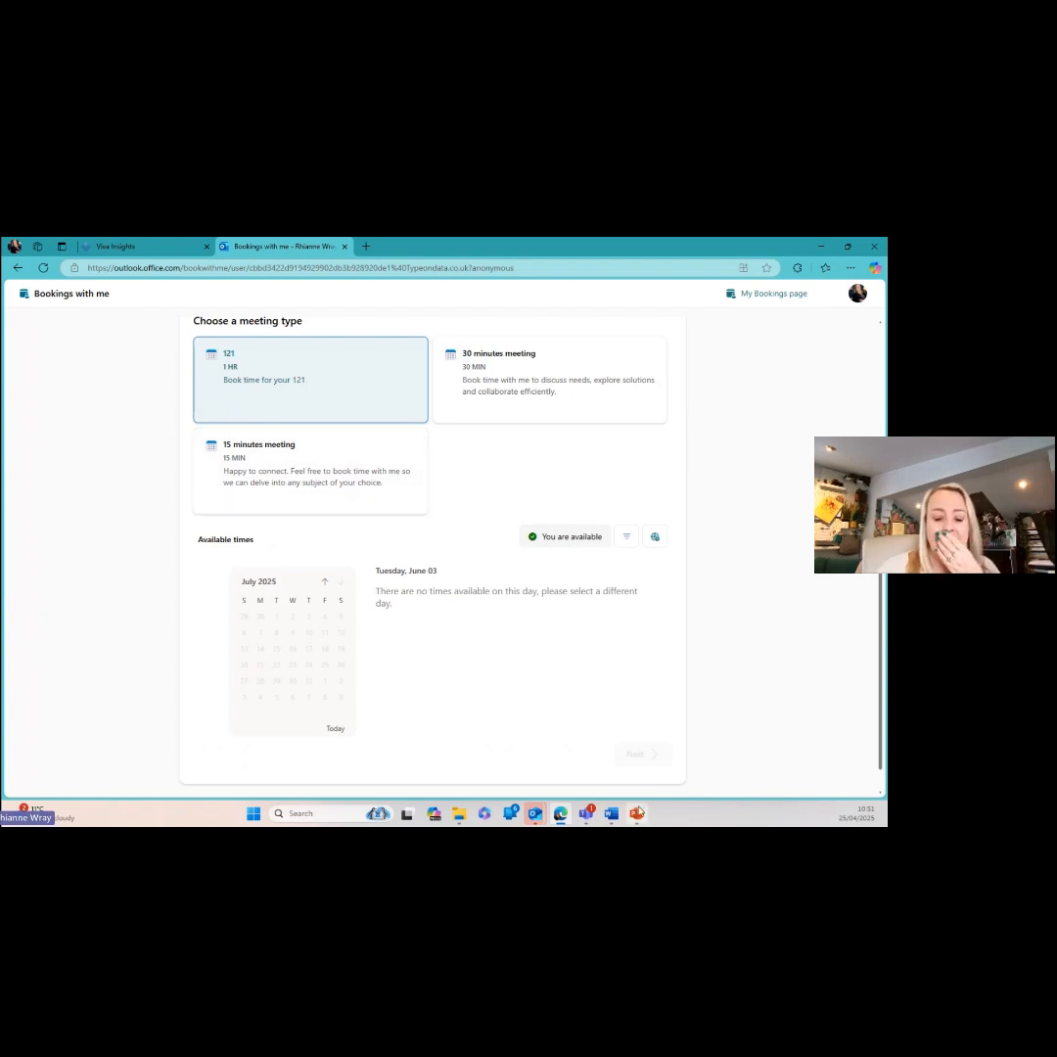
{"action": "mouse_move", "coordinate": [636, 813]}
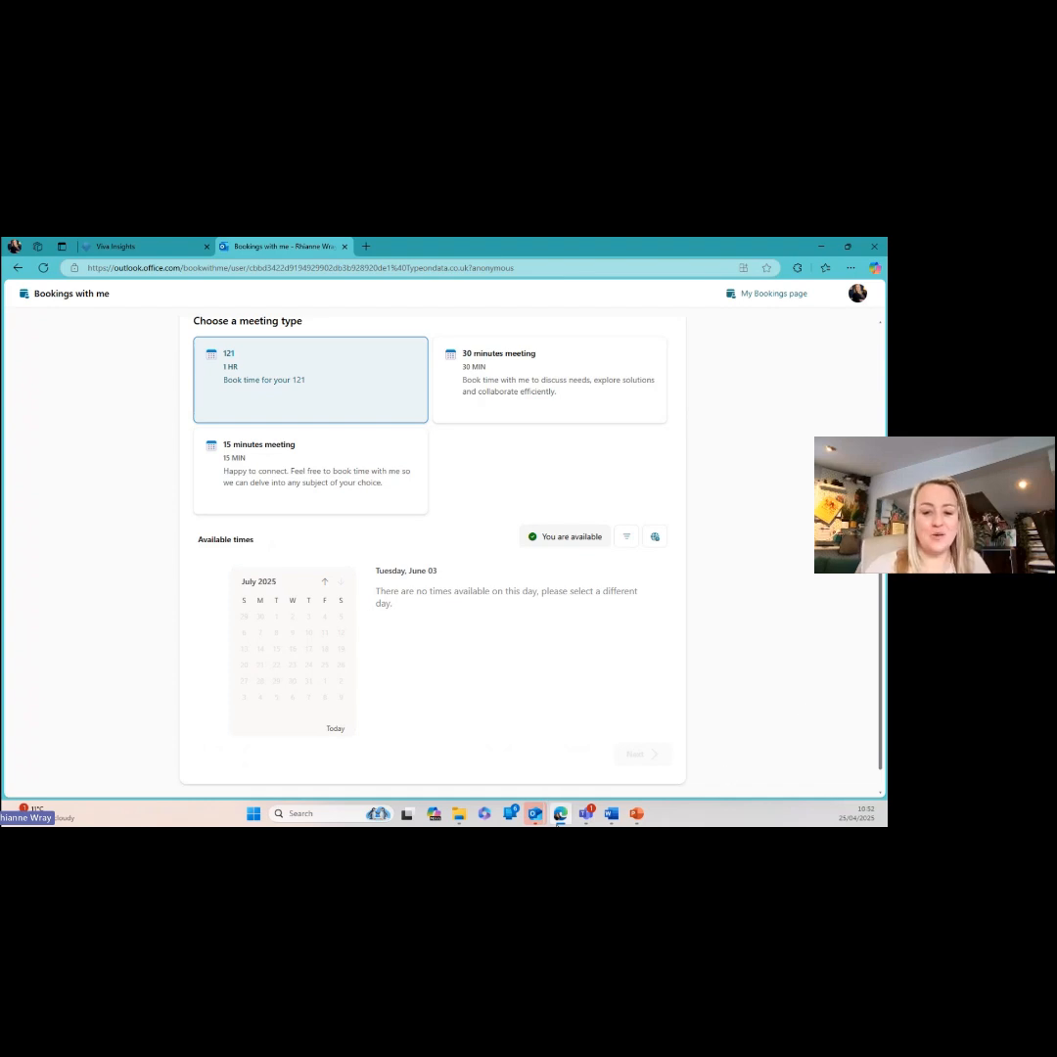
- Switch to Outlook mail and expand the first account and its inbox to show the numbered subfolders
{"action": "mouse_move", "coordinate": [534, 813]}
{"action": "left_click", "coordinate": [544, 710]}
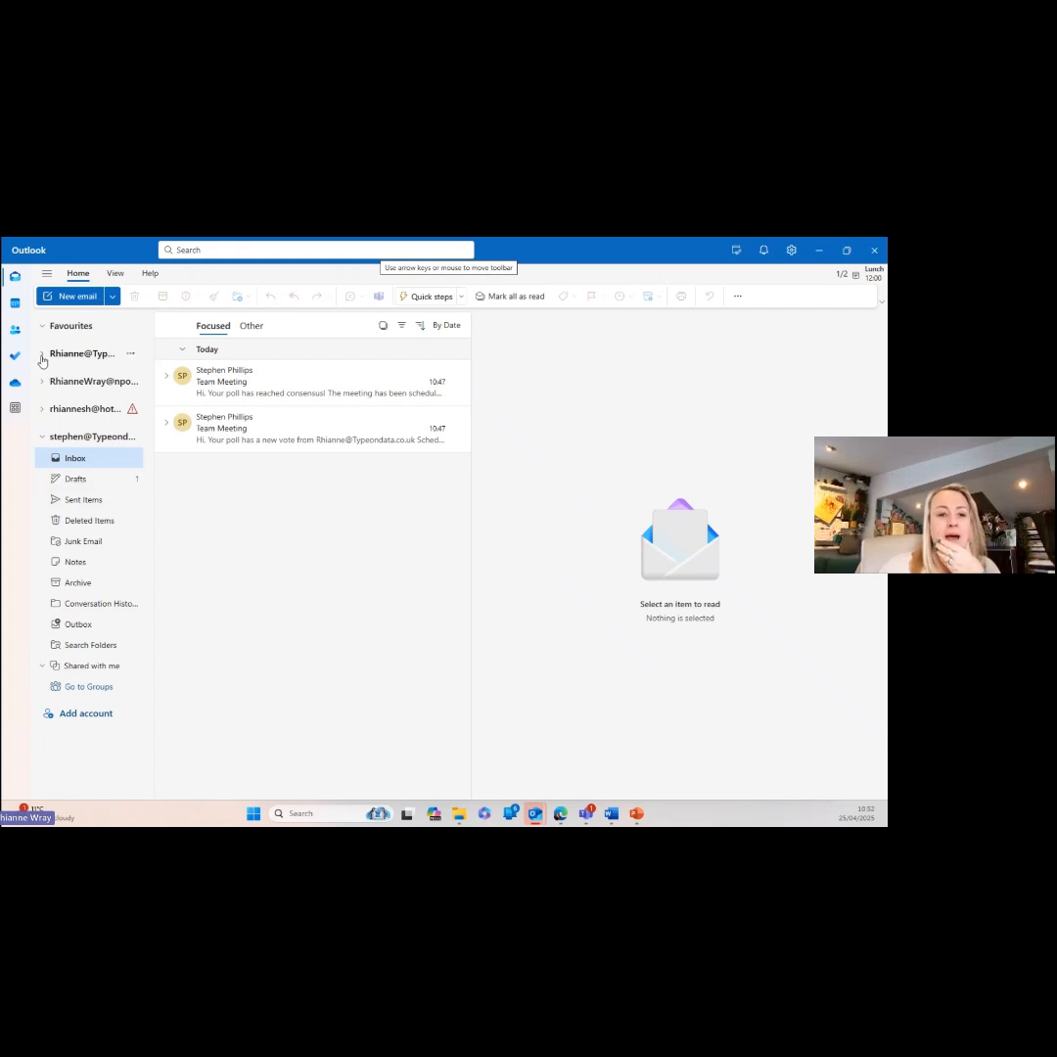
{"action": "left_click", "coordinate": [41, 353]}
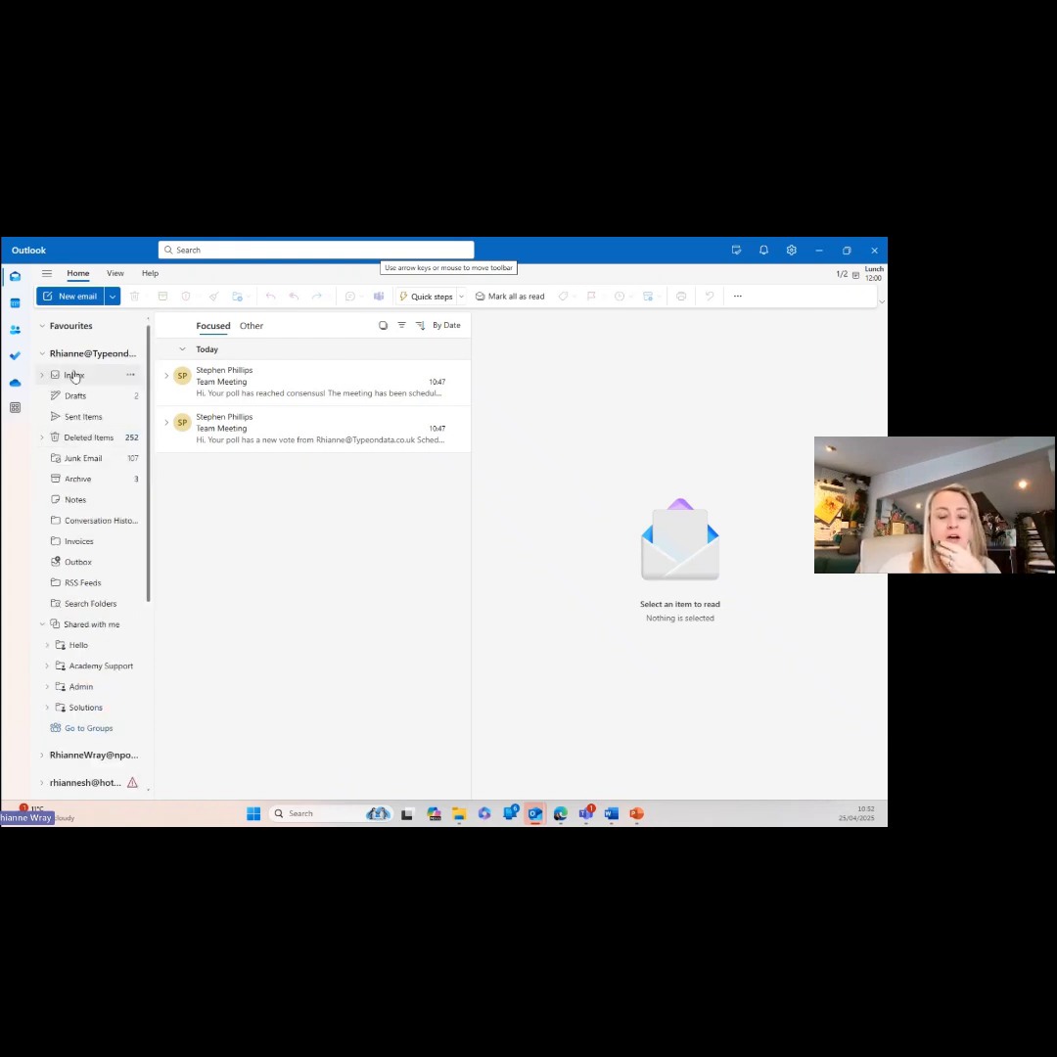
{"action": "left_click", "coordinate": [42, 375]}
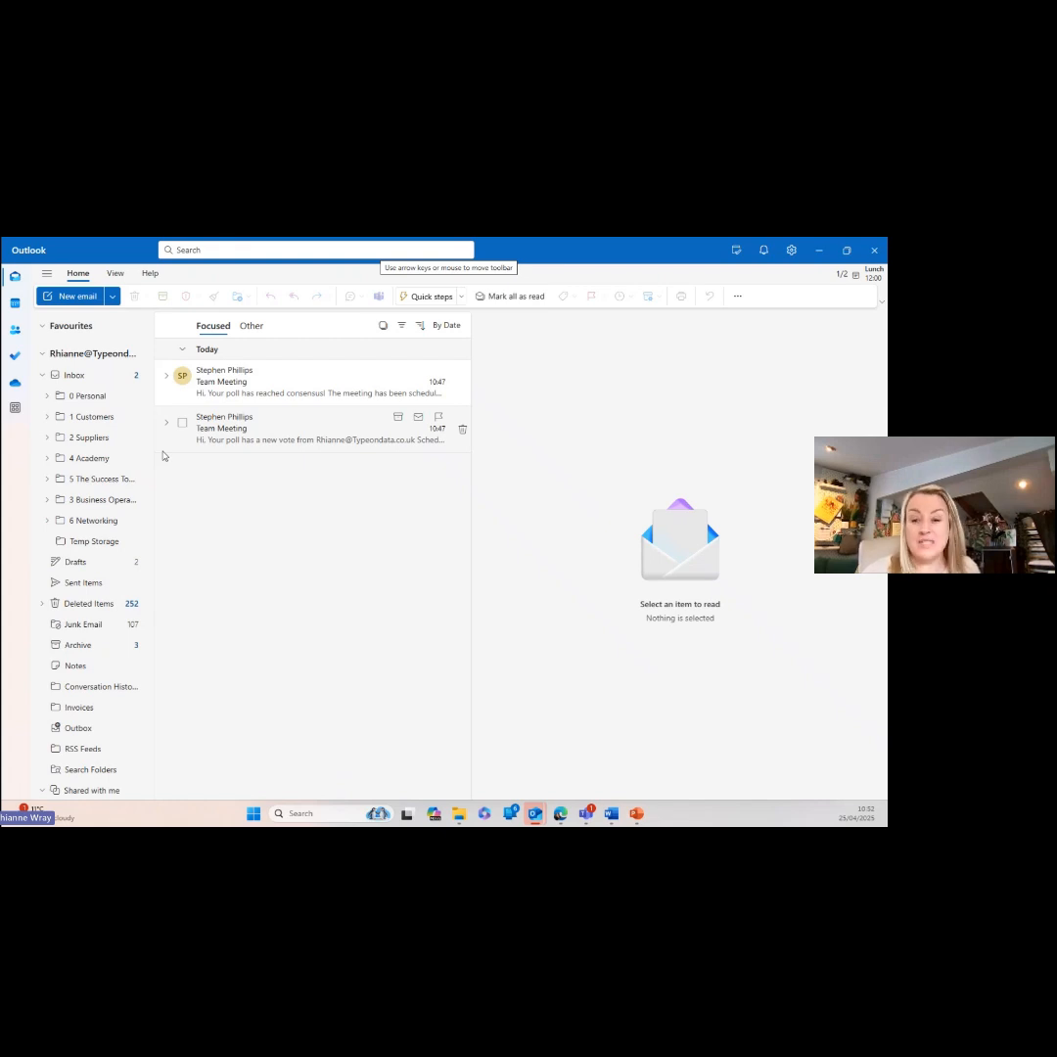
- Archive both Team Meeting poll emails and open the Archive folder of the same account
{"action": "left_click", "coordinate": [243, 431]}
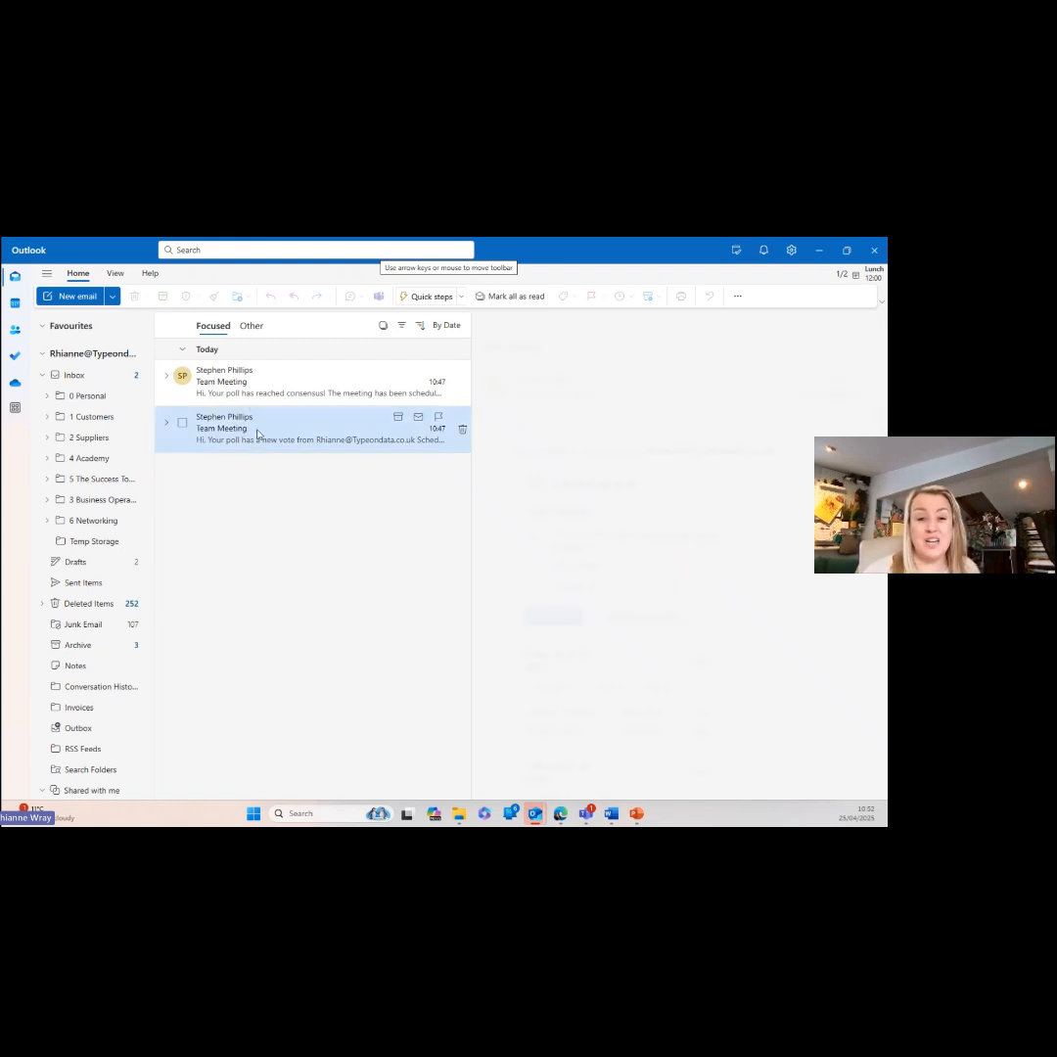
{"action": "right_click", "coordinate": [257, 431]}
{"action": "left_click", "coordinate": [291, 494]}
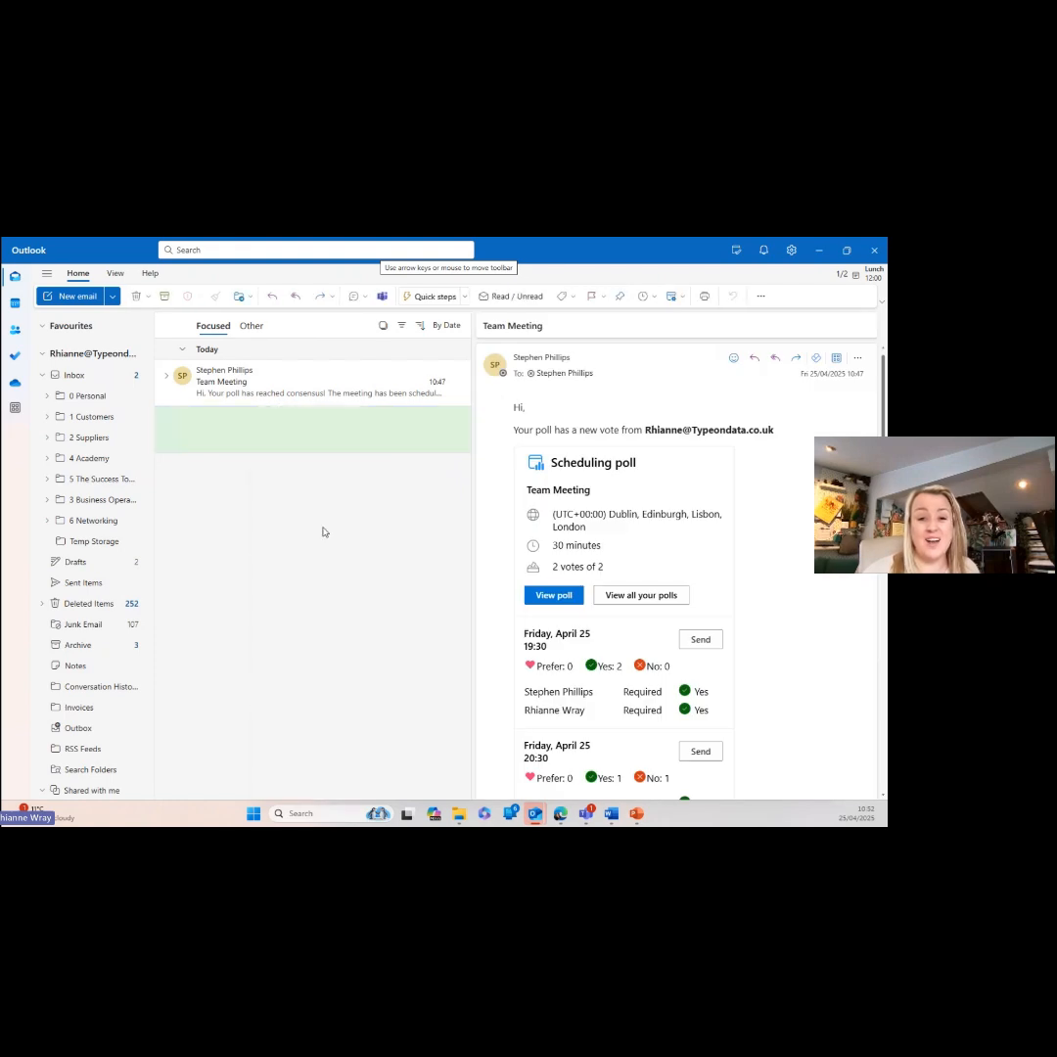
{"action": "right_click", "coordinate": [304, 390]}
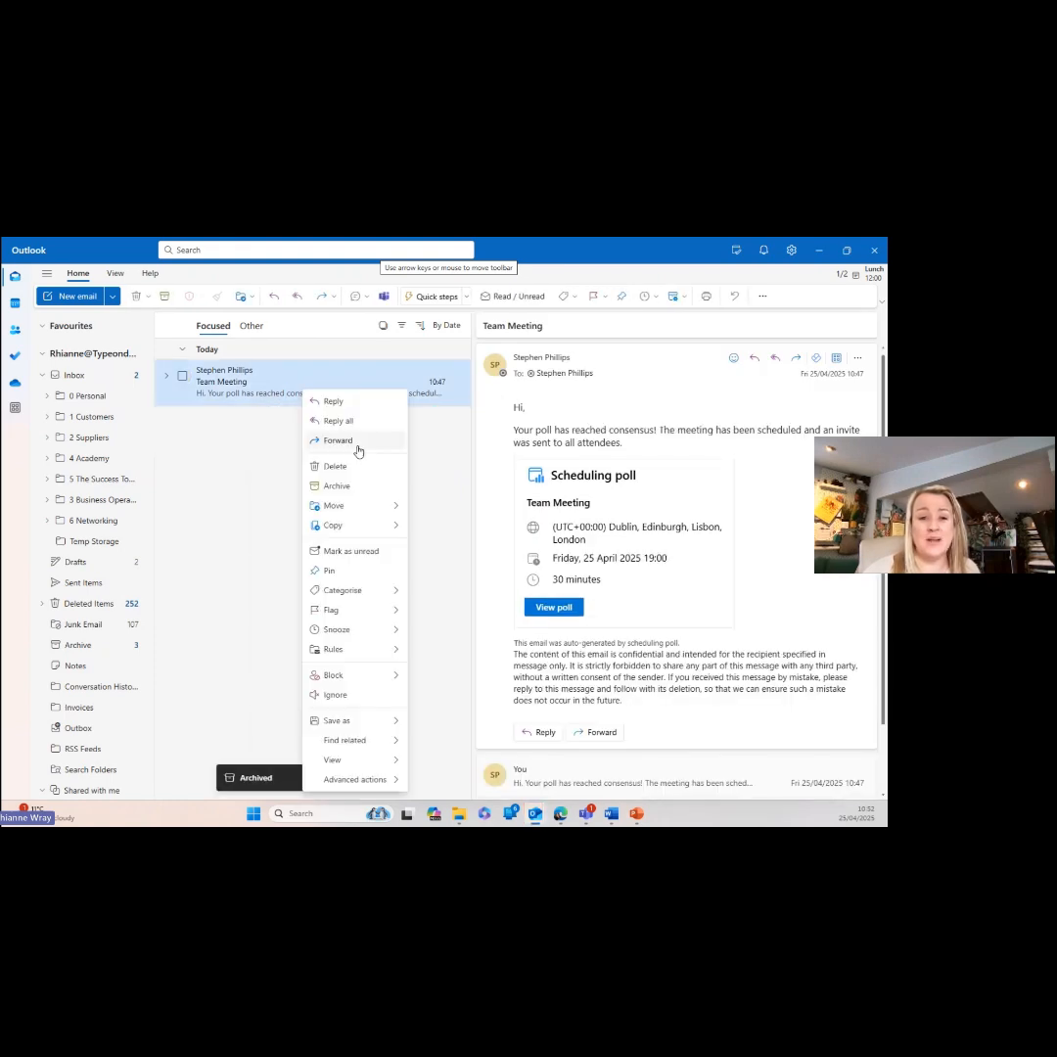
{"action": "left_click", "coordinate": [337, 485]}
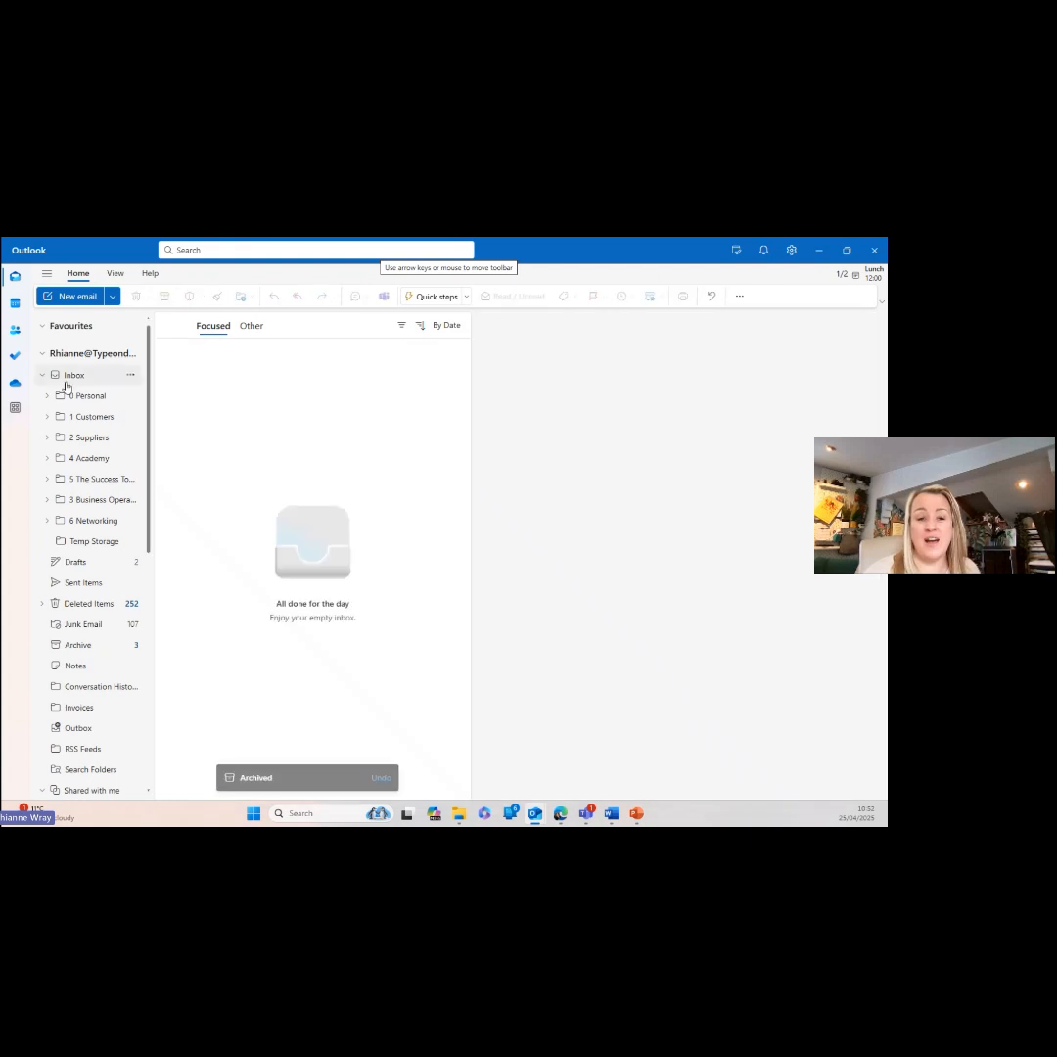
{"action": "left_click", "coordinate": [42, 353]}
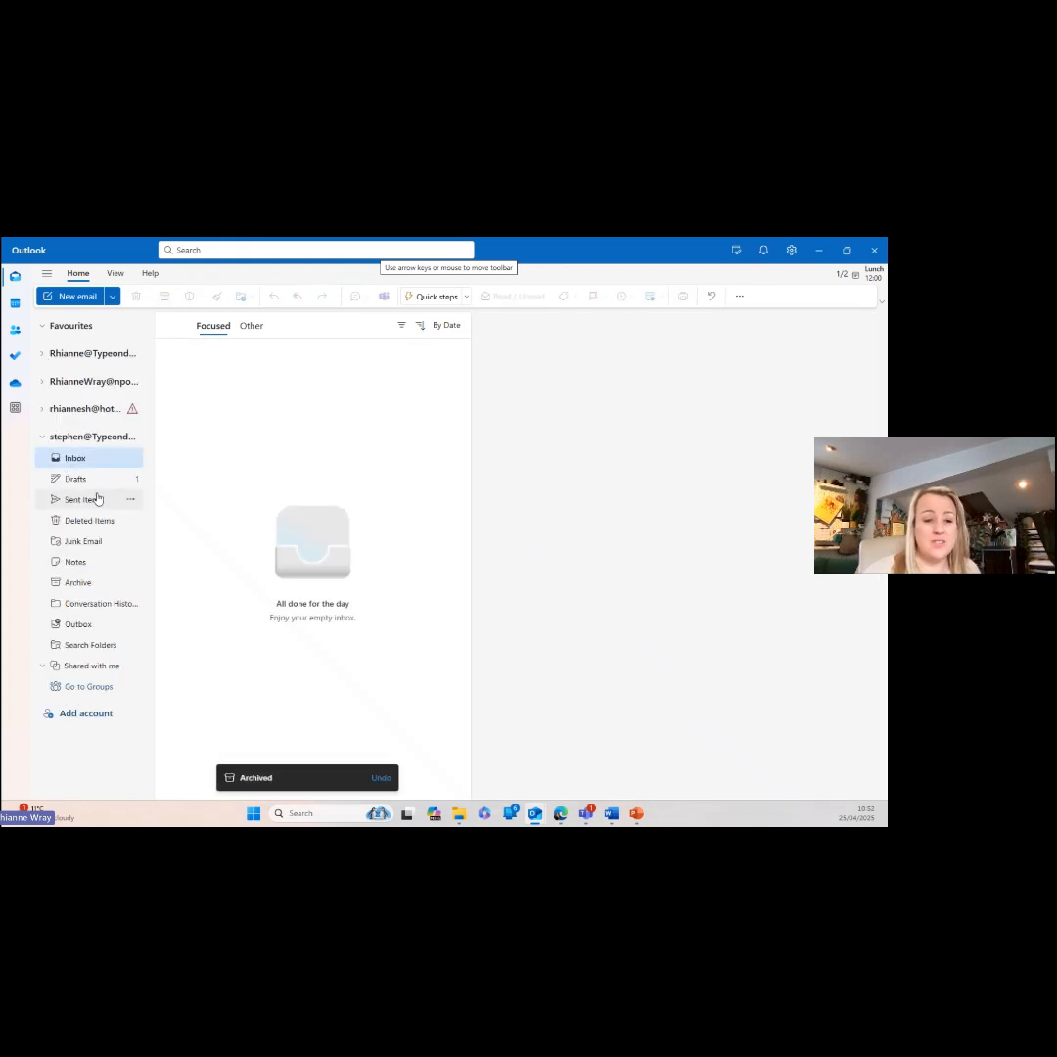
{"action": "left_click", "coordinate": [79, 582]}
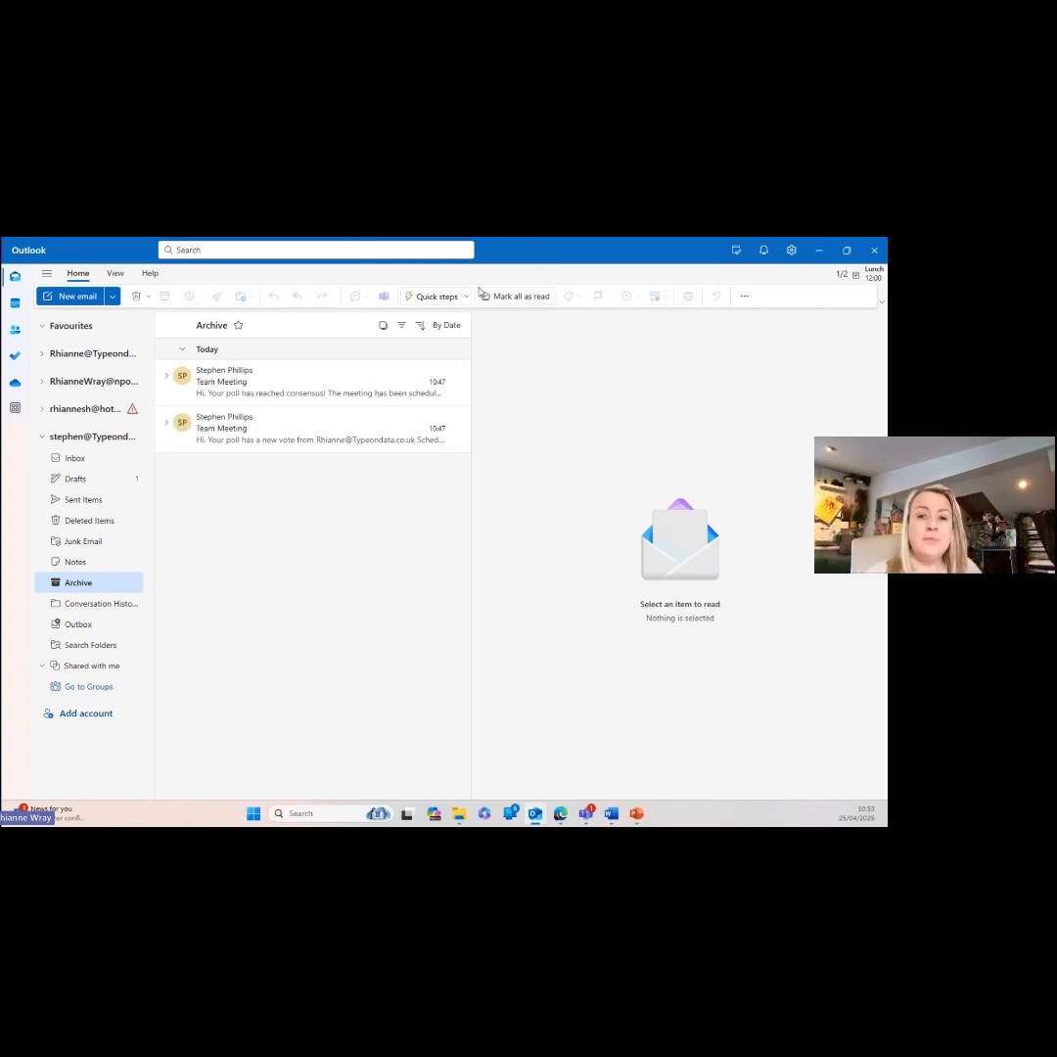
- Start a new quick step in the email settings and name it Move
{"action": "left_click", "coordinate": [466, 295]}
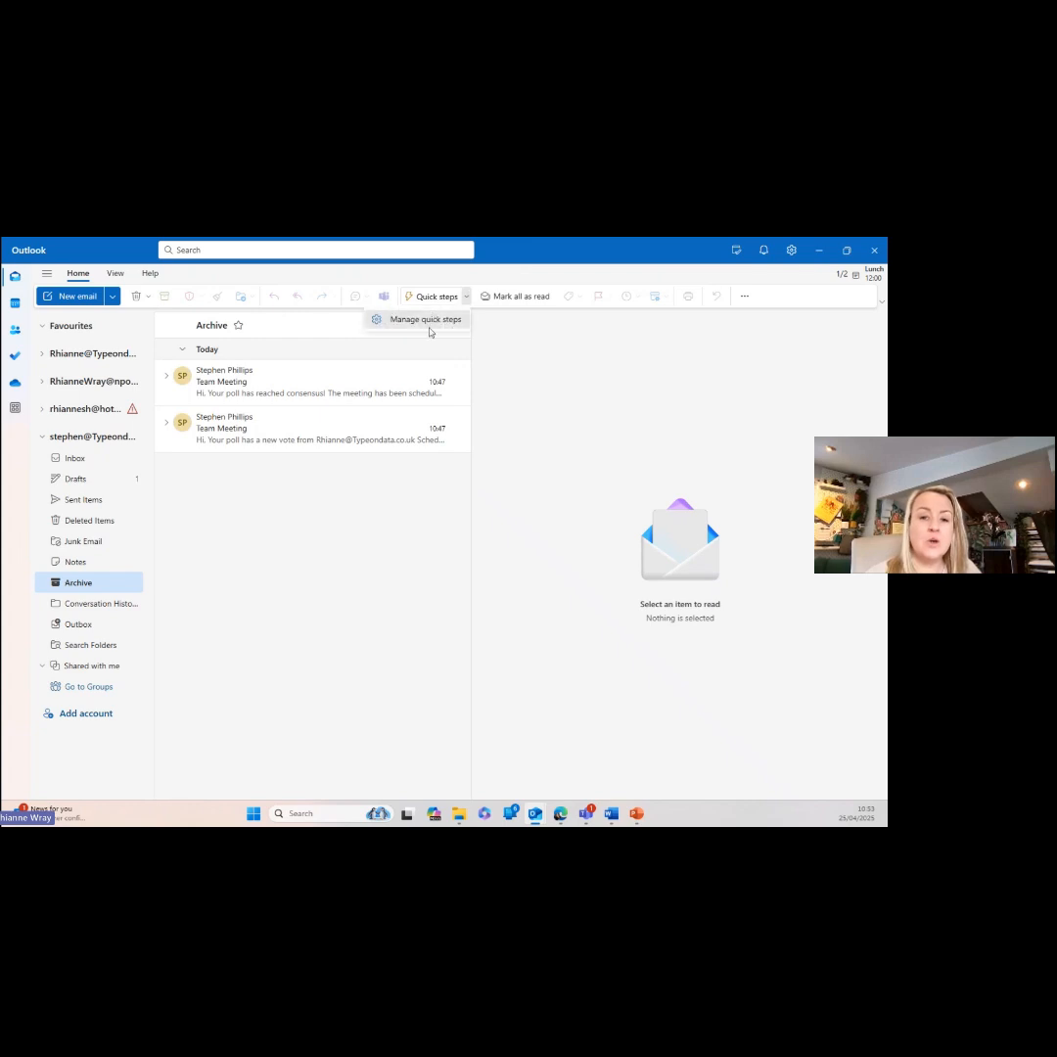
{"action": "left_click", "coordinate": [426, 319]}
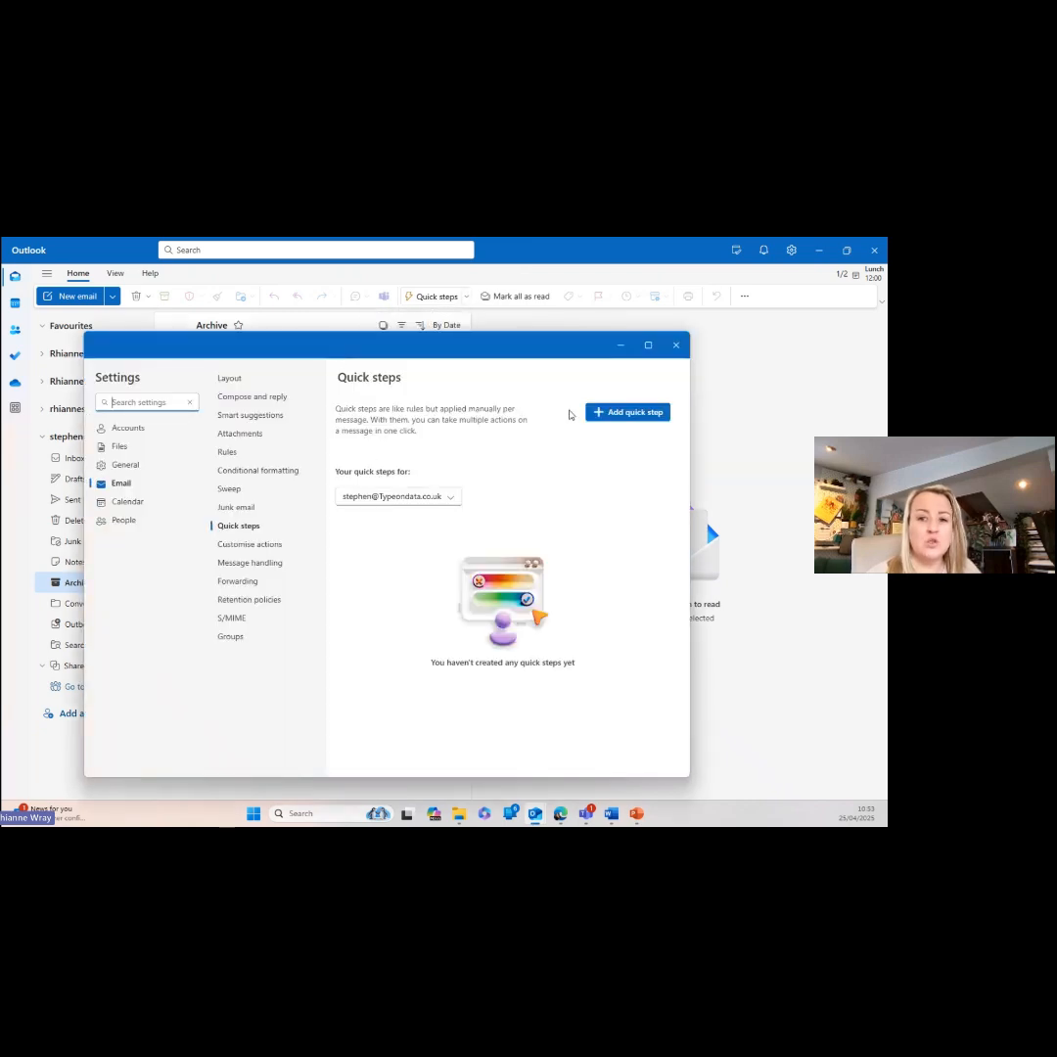
{"action": "left_click", "coordinate": [602, 412]}
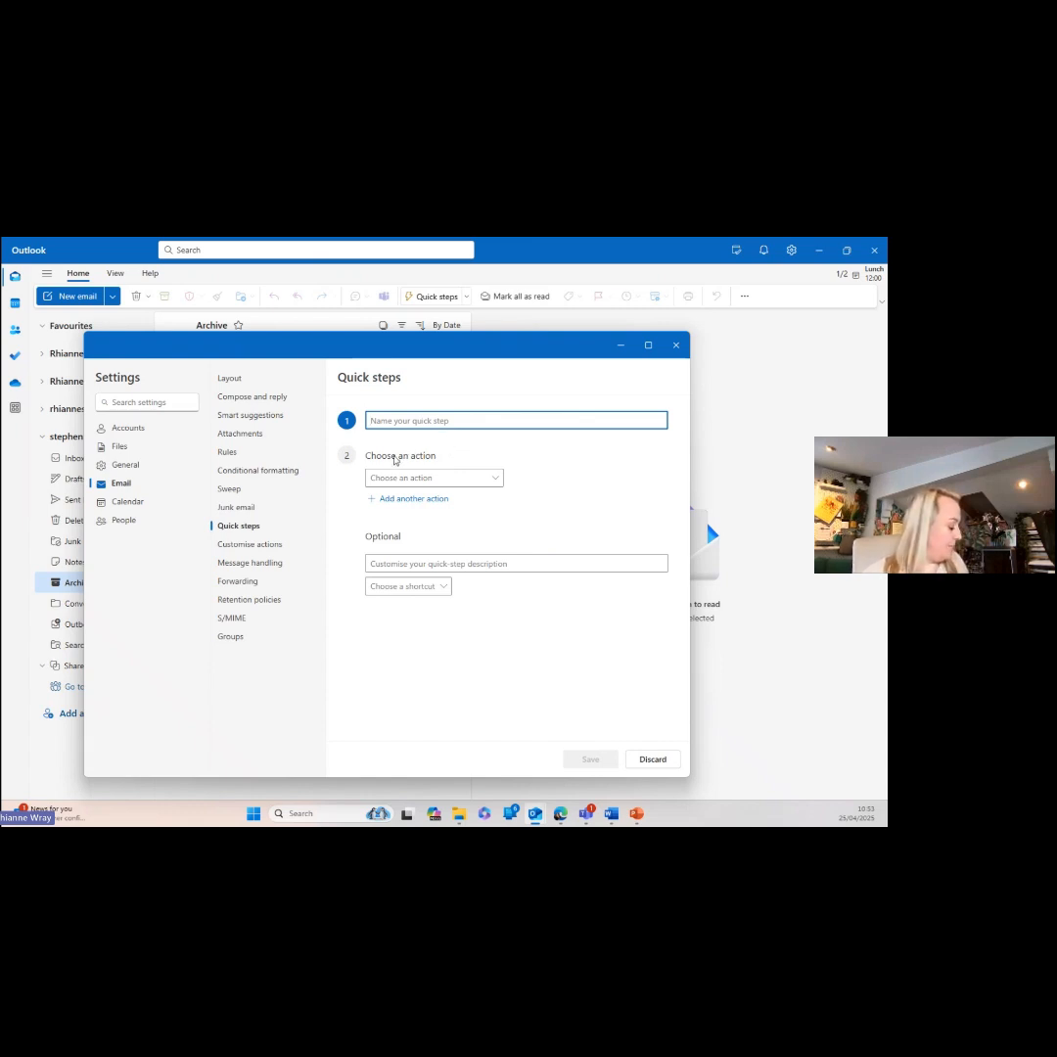
{"action": "type", "text": "Archi"}
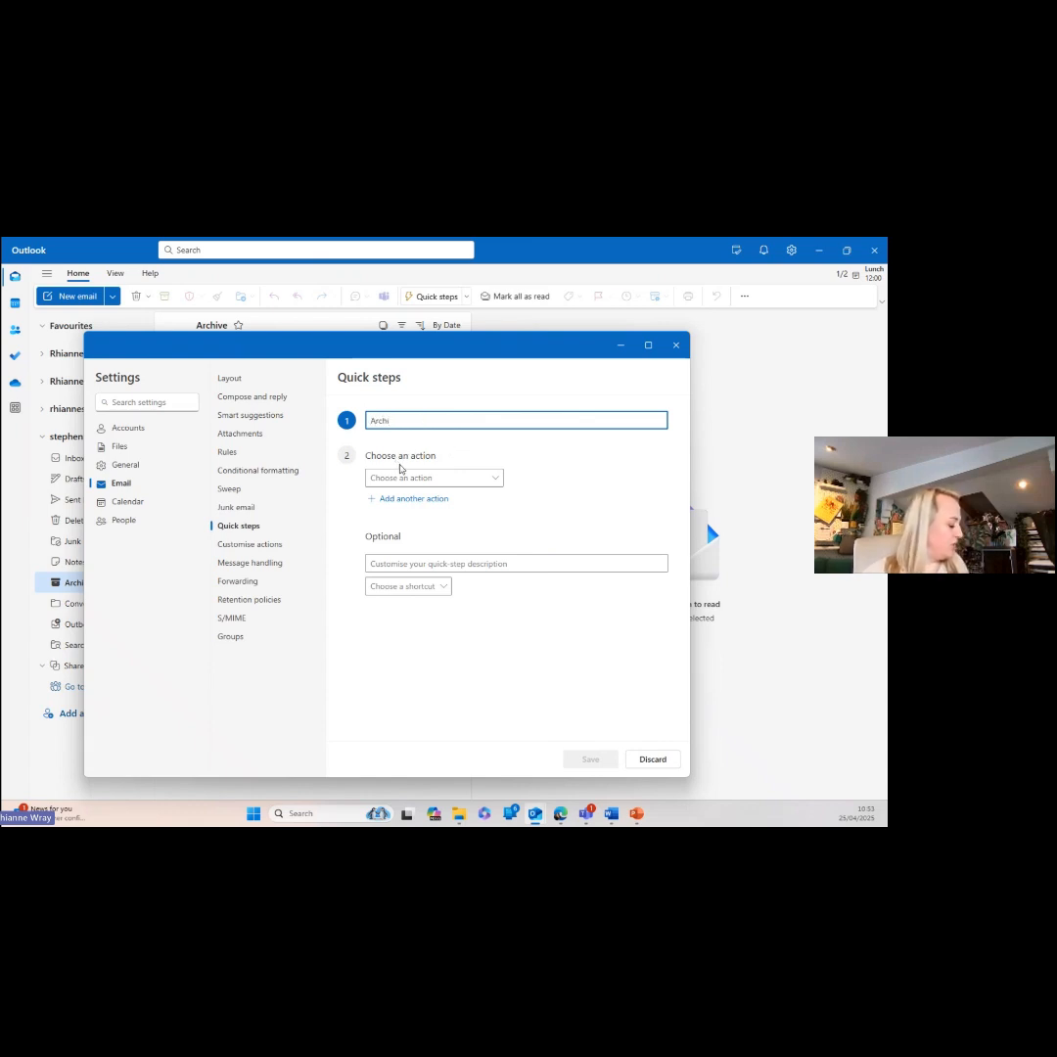
{"action": "type", "text": "ve"}
{"action": "key", "text": "ctrl+a"}
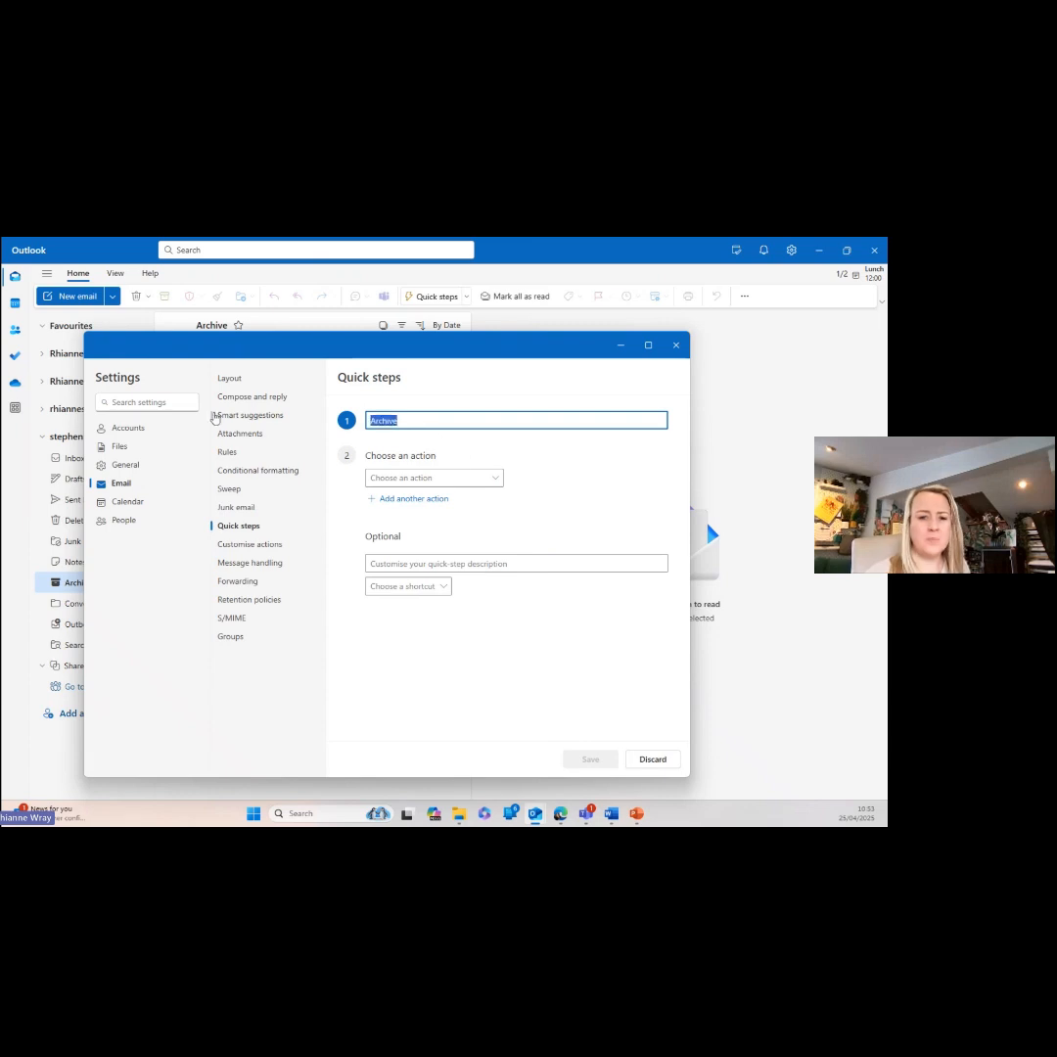
{"action": "type", "text": "Move"}
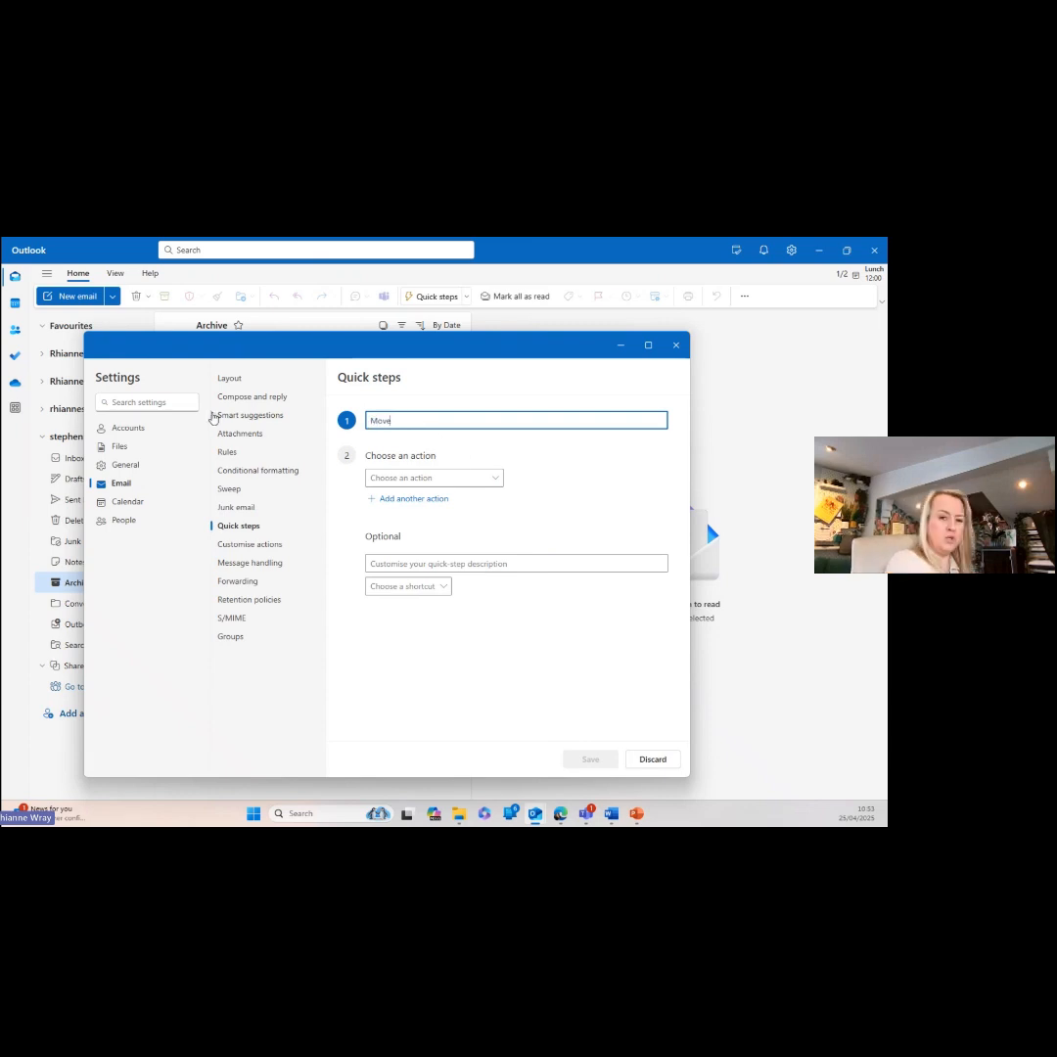
- Set the quick step's action to Move to, with a newly created folder named Meetings as the destination
{"action": "left_click", "coordinate": [428, 479]}
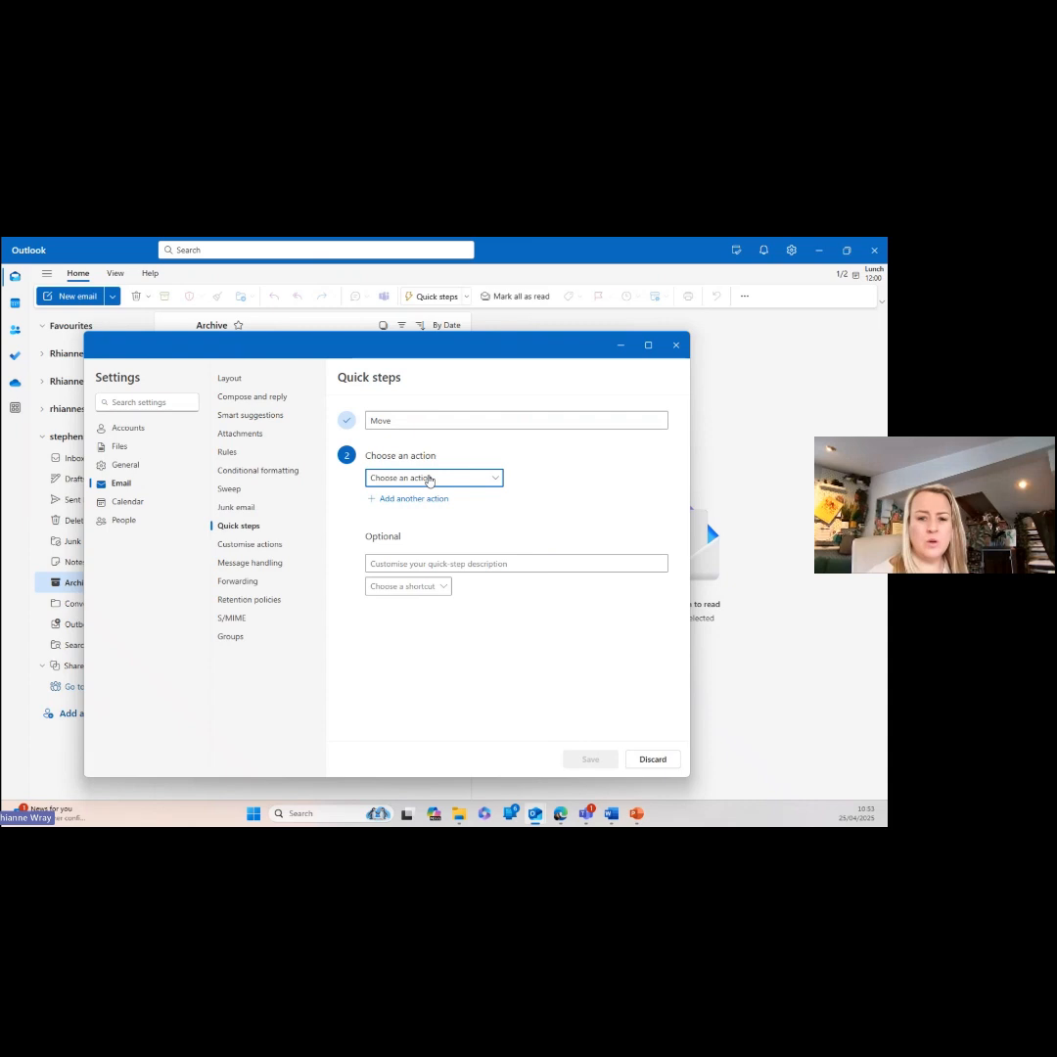
{"action": "left_click", "coordinate": [427, 478]}
{"action": "left_click", "coordinate": [544, 372]}
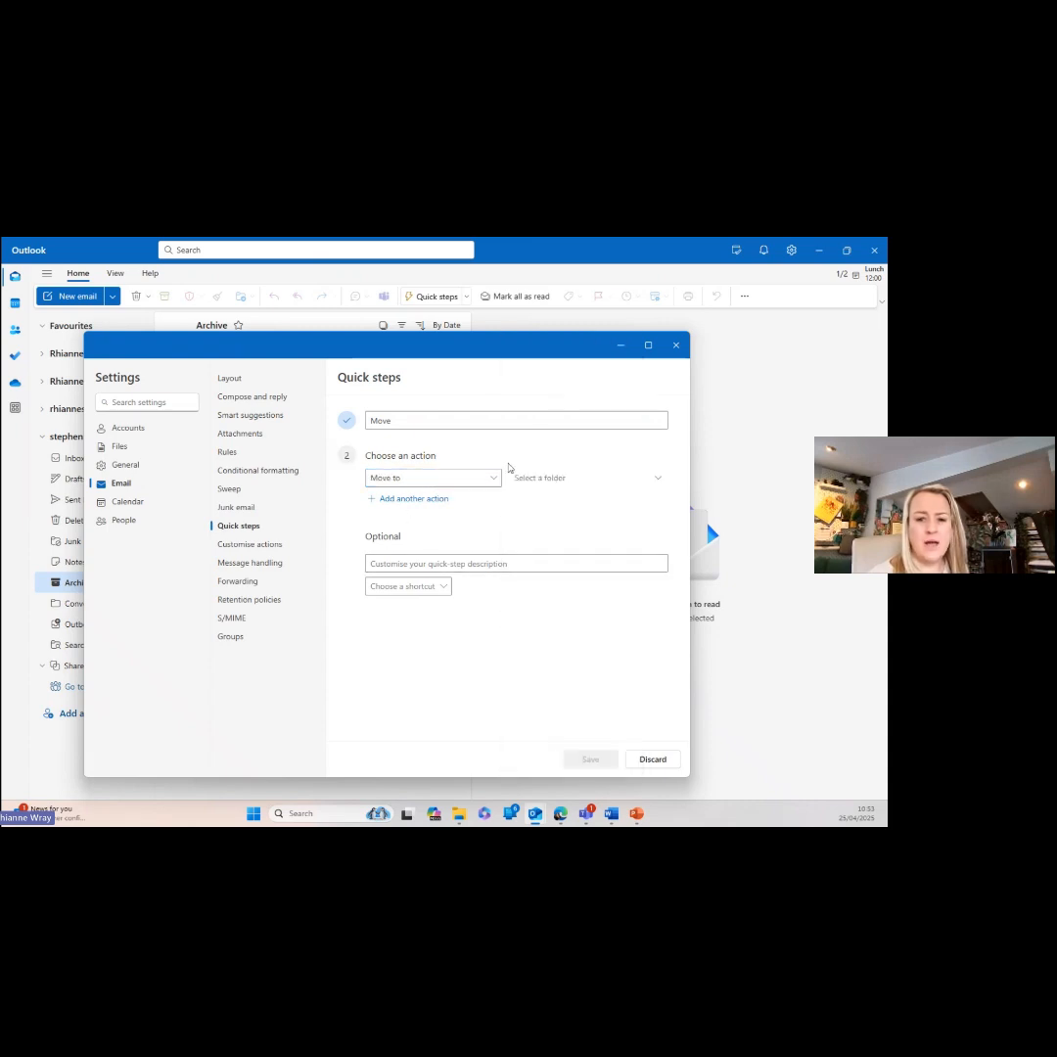
{"action": "left_click", "coordinate": [626, 478]}
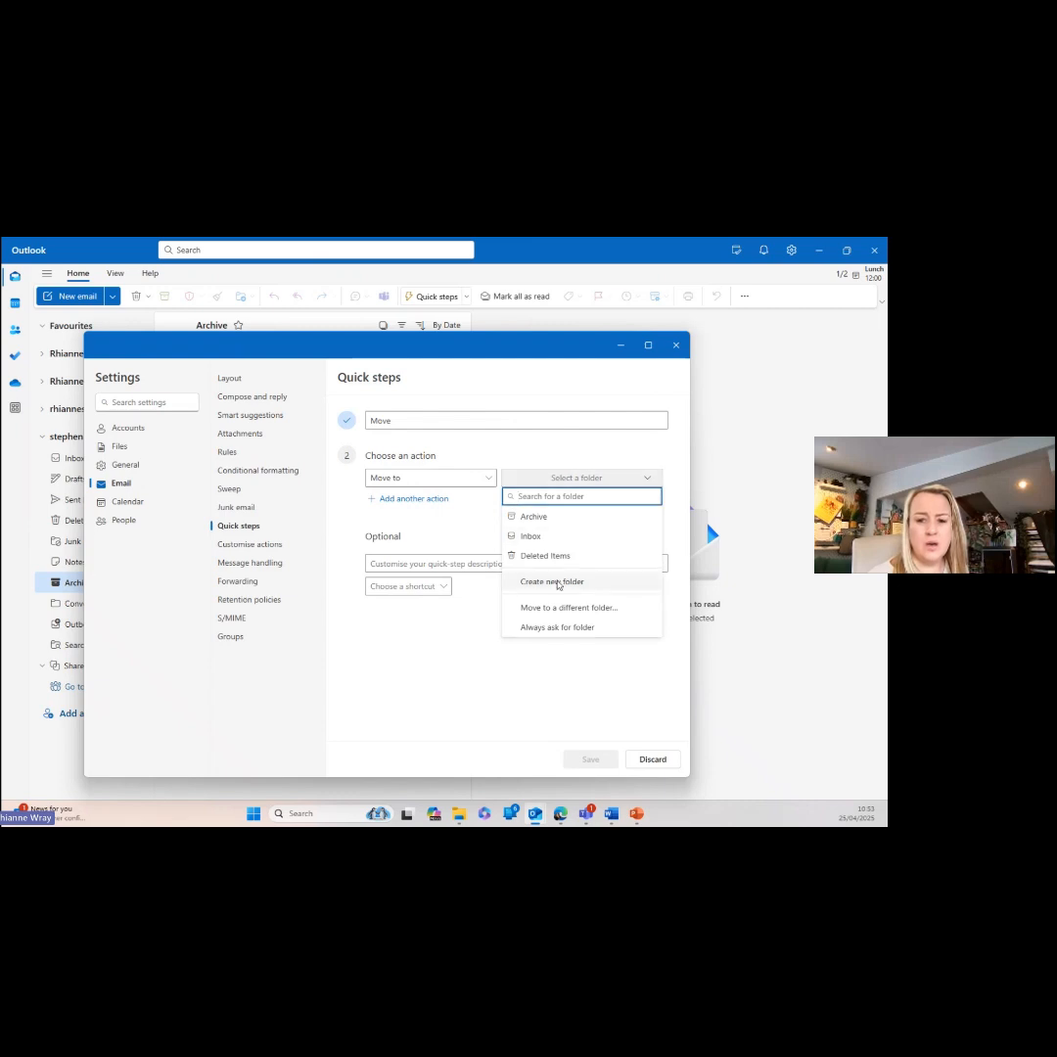
{"action": "left_click", "coordinate": [554, 582]}
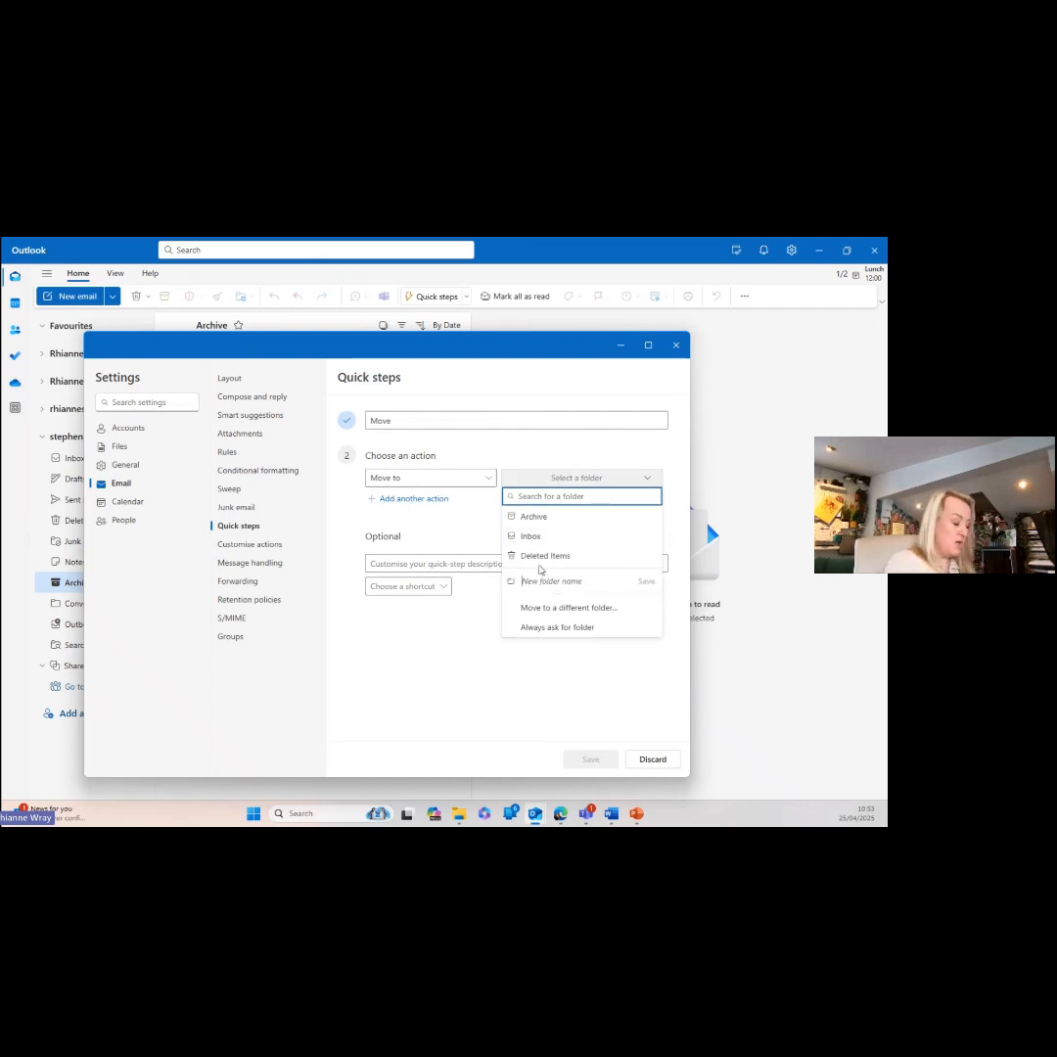
{"action": "type", "text": "Meetings"}
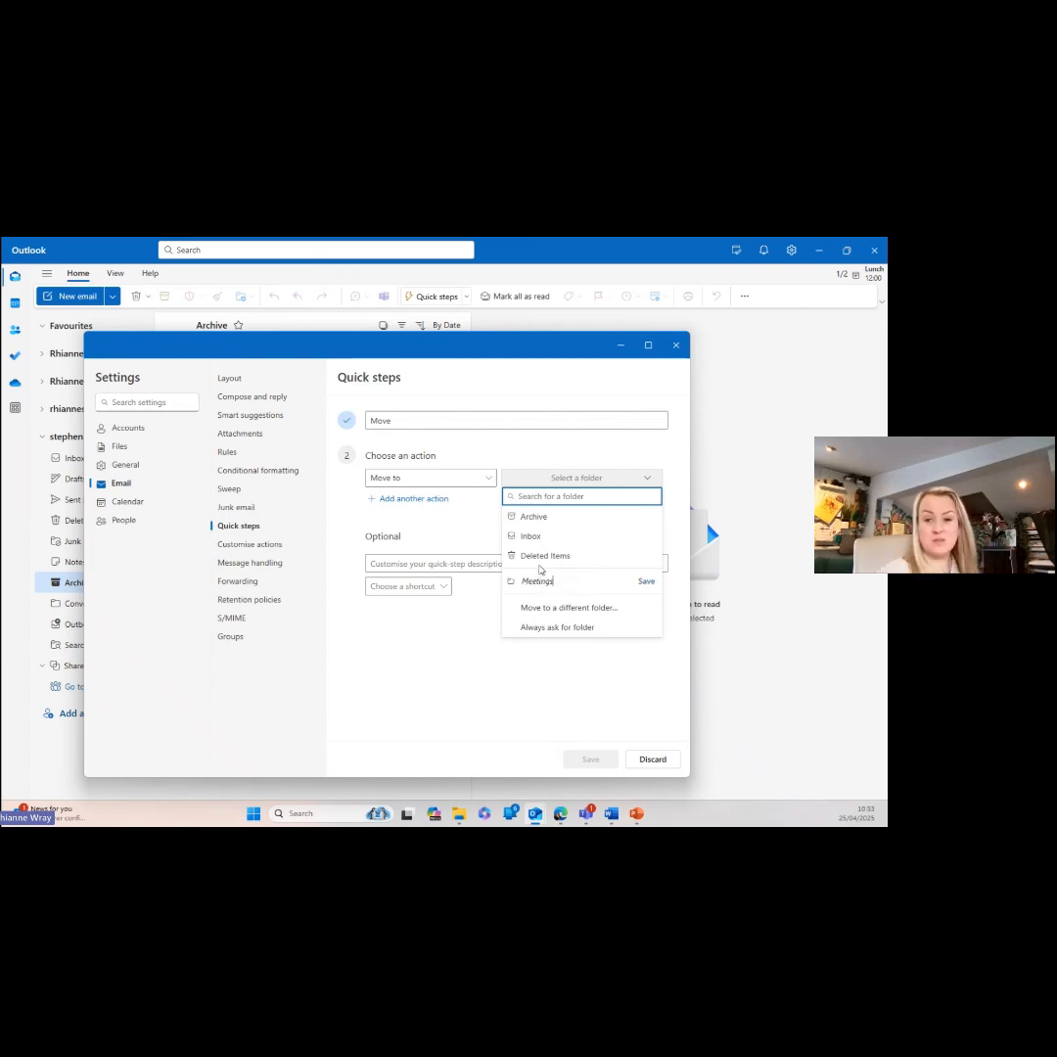
{"action": "left_click", "coordinate": [647, 581]}
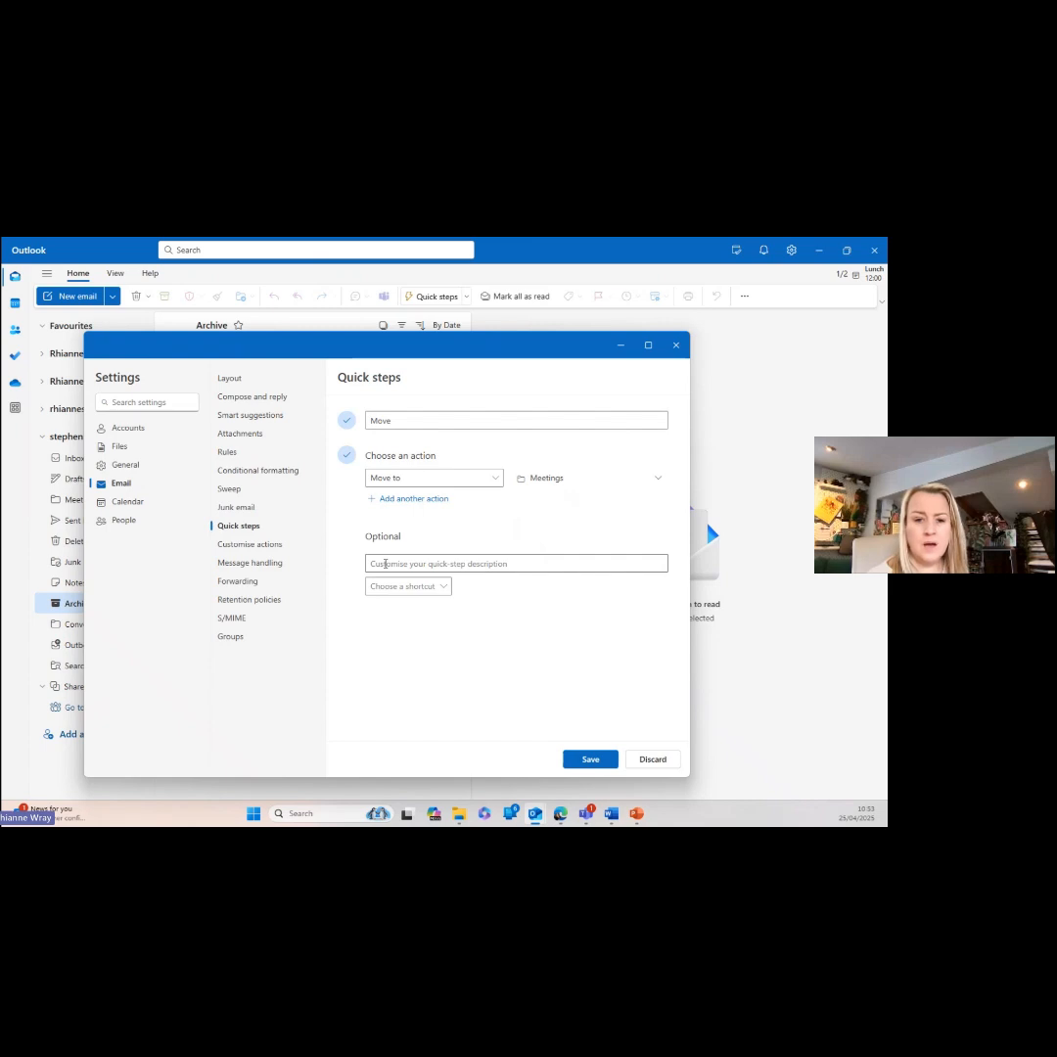
- Look at the available keyboard shortcut options, save the quick step without one and close the settings
{"action": "left_click", "coordinate": [401, 587]}
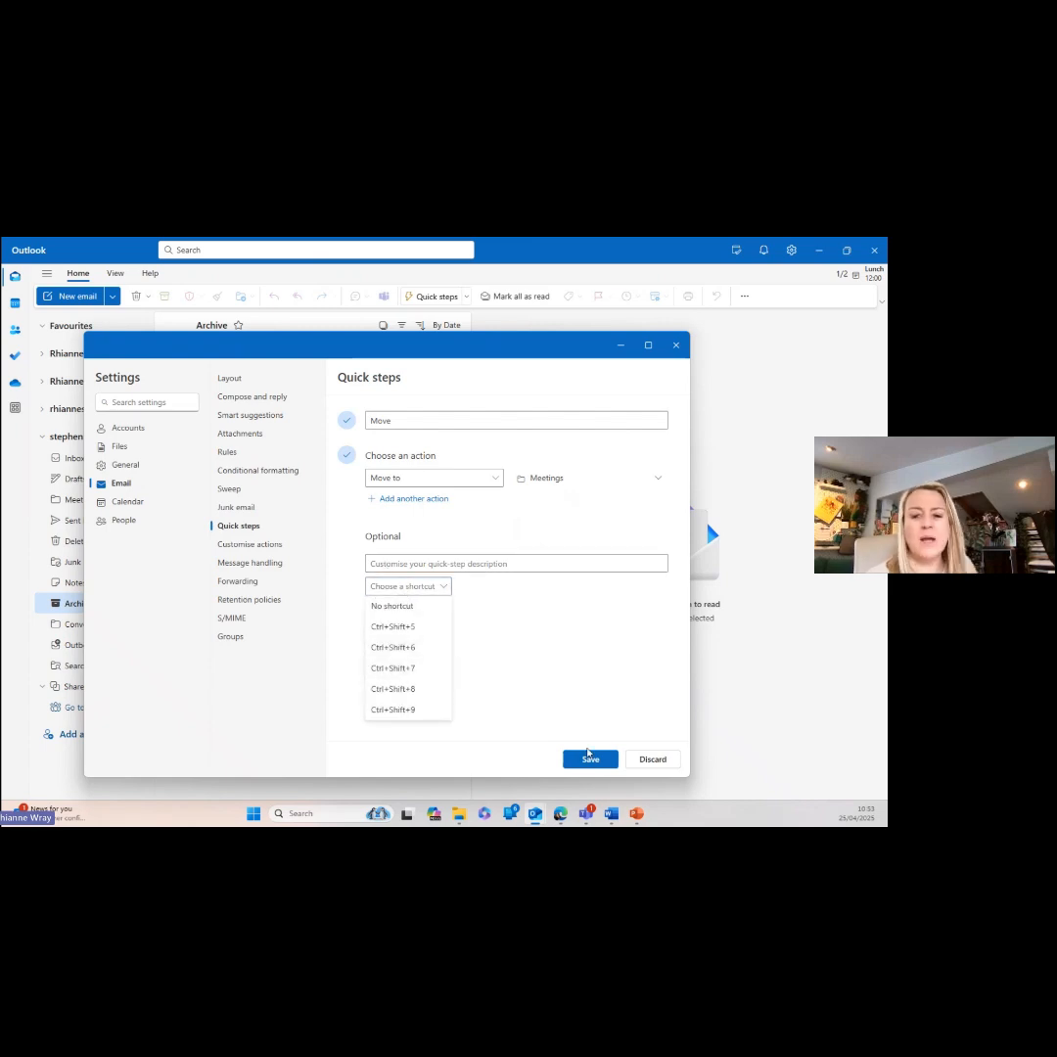
{"action": "left_click", "coordinate": [590, 759]}
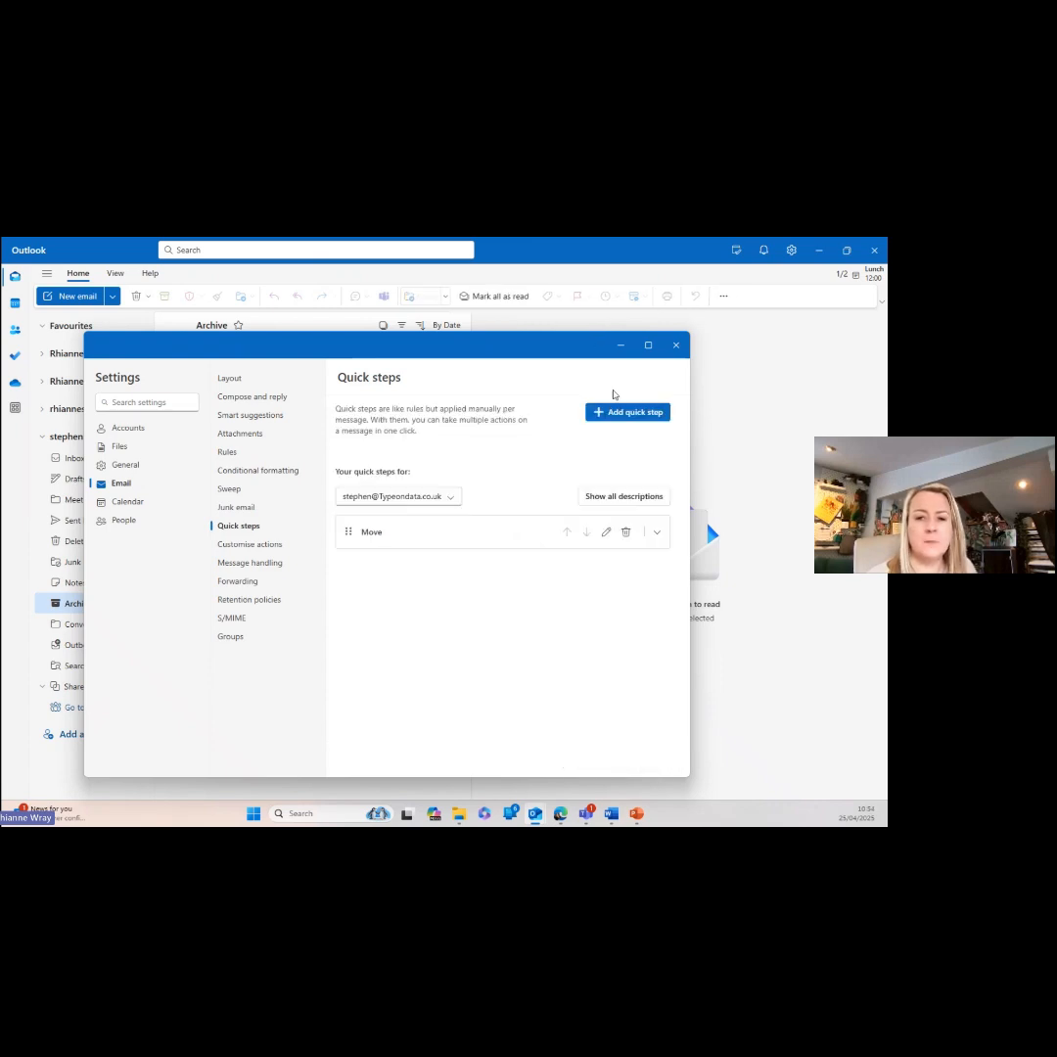
{"action": "left_click", "coordinate": [676, 345]}
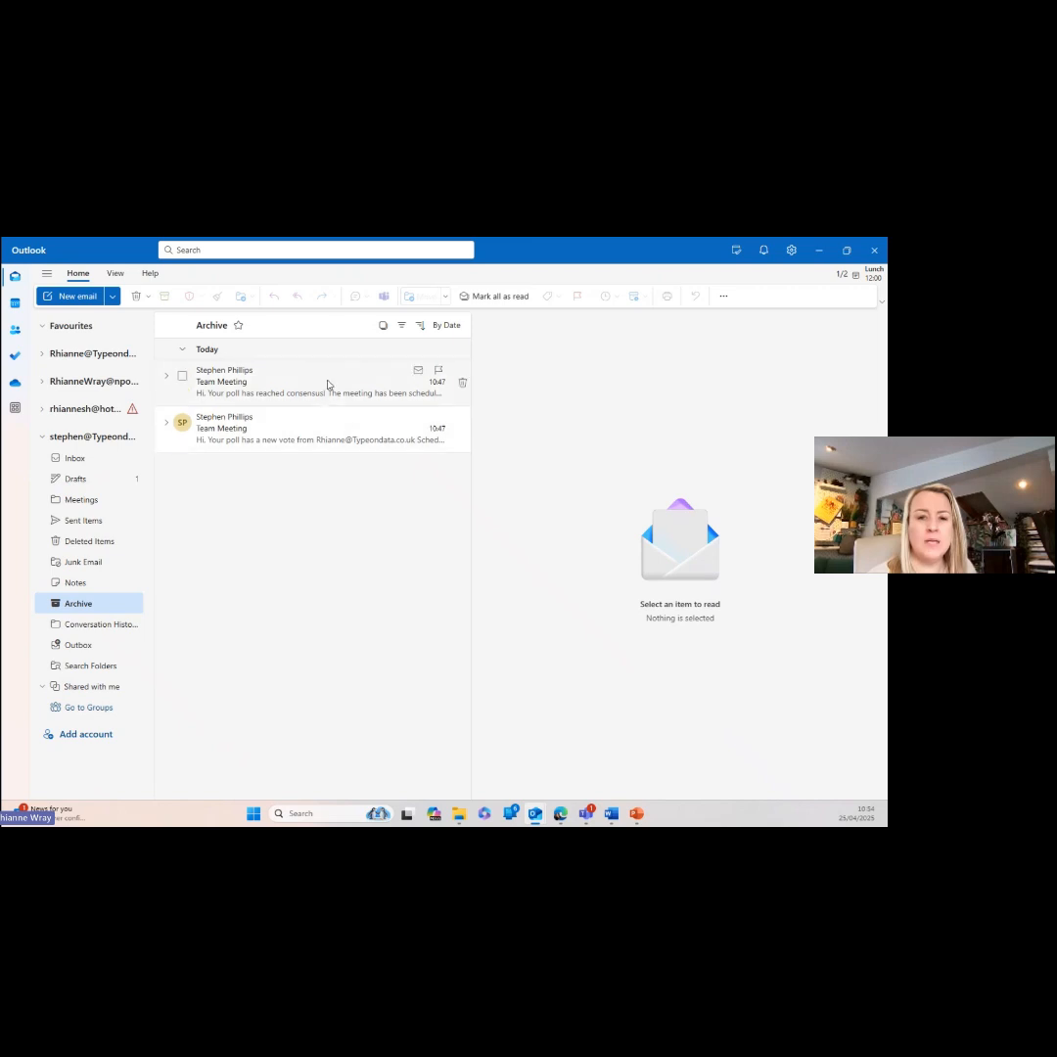
- Apply the Move quick step to both archived Team Meeting emails and check them in the Meetings folder
{"action": "left_click", "coordinate": [329, 380]}
{"action": "left_click", "coordinate": [565, 296]}
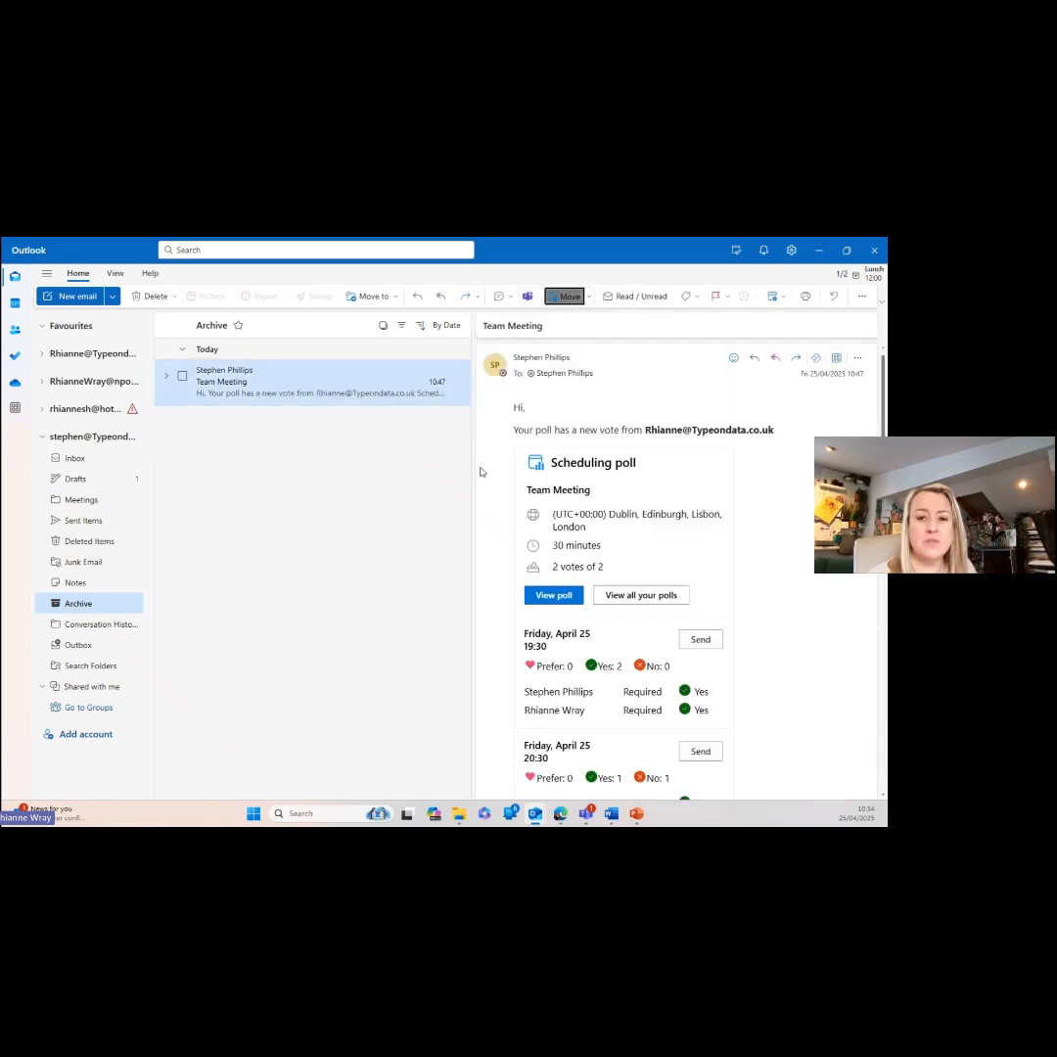
{"action": "left_click", "coordinate": [565, 296]}
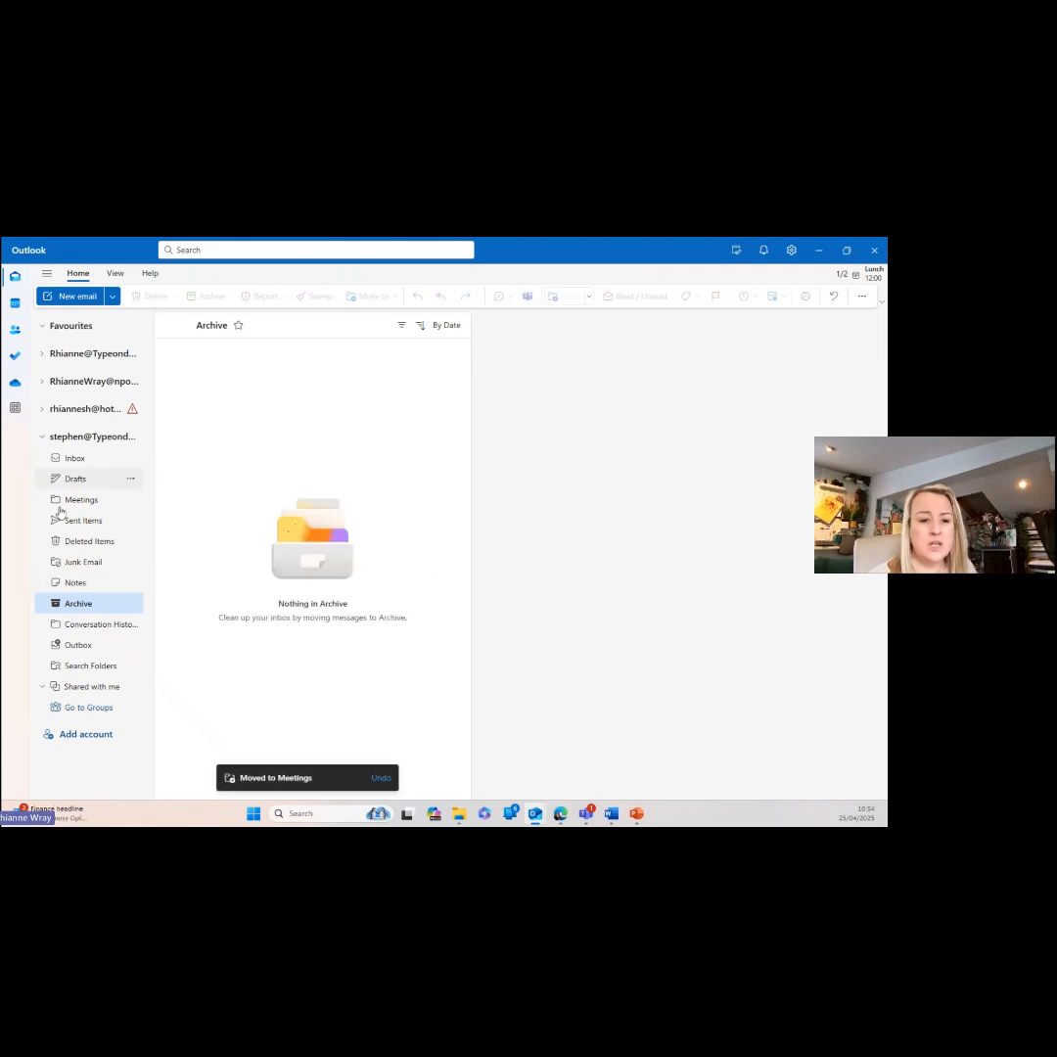
{"action": "left_click", "coordinate": [72, 604]}
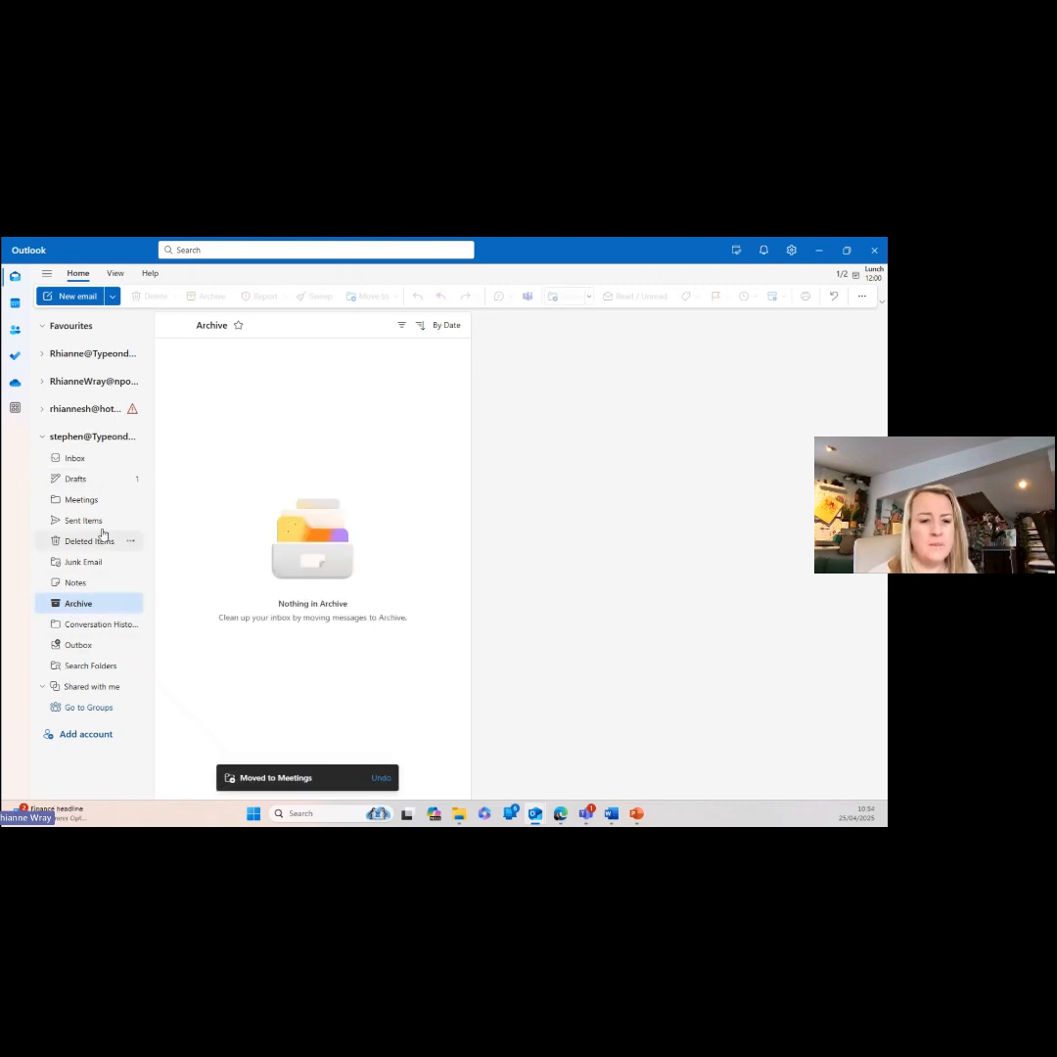
{"action": "left_click", "coordinate": [98, 500]}
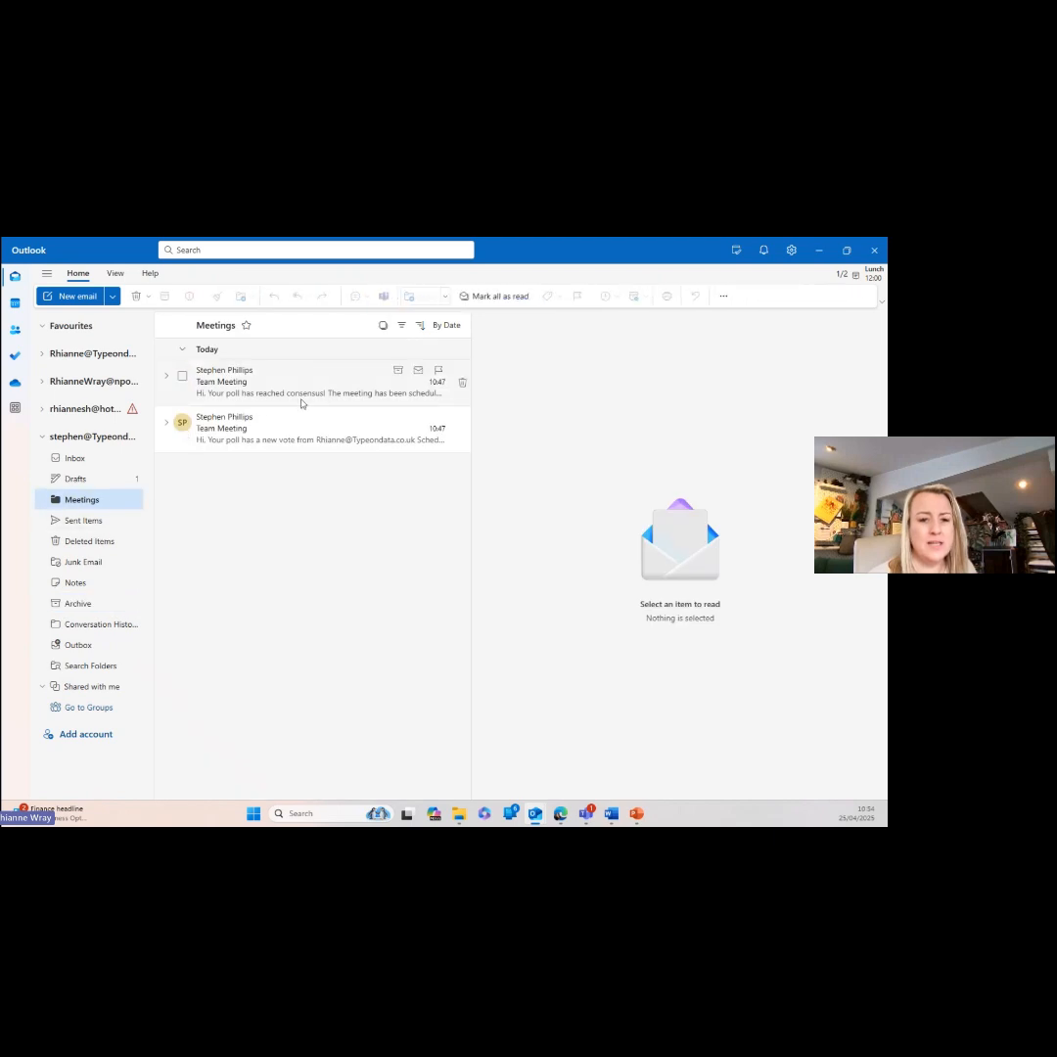
{"action": "left_click", "coordinate": [299, 421]}
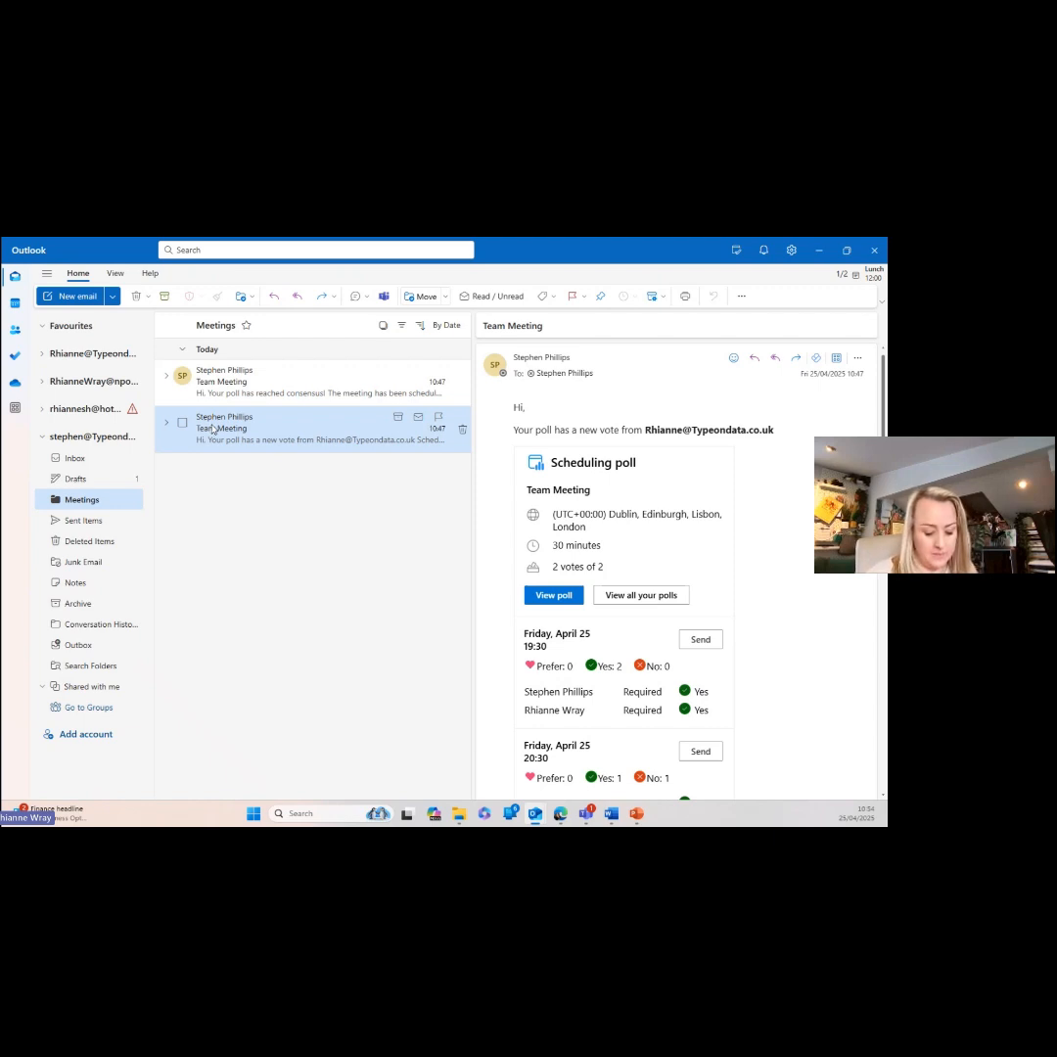
- Review the email settings for Rules and for Compose and reply, including the pop-out and default reply options
{"action": "left_click", "coordinate": [791, 249]}
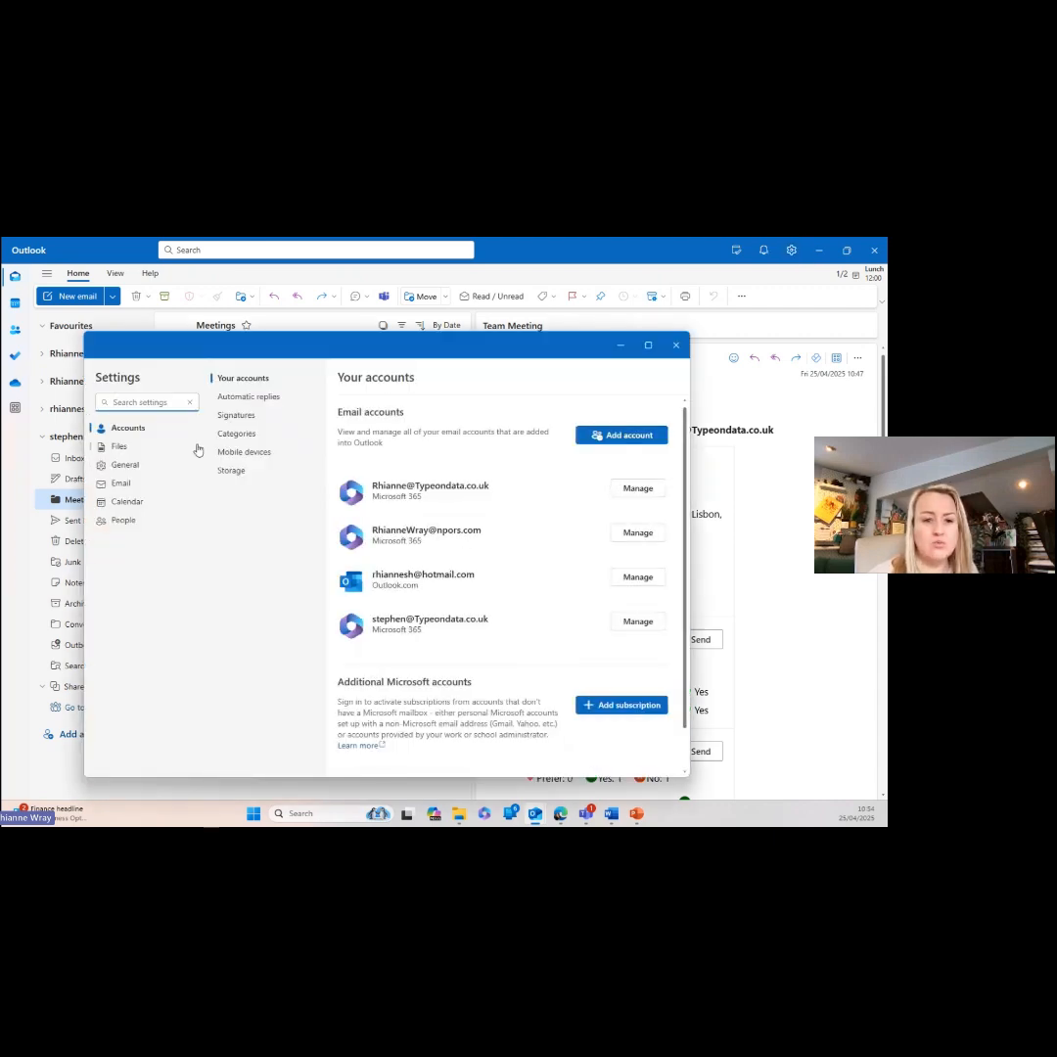
{"action": "left_click", "coordinate": [121, 483]}
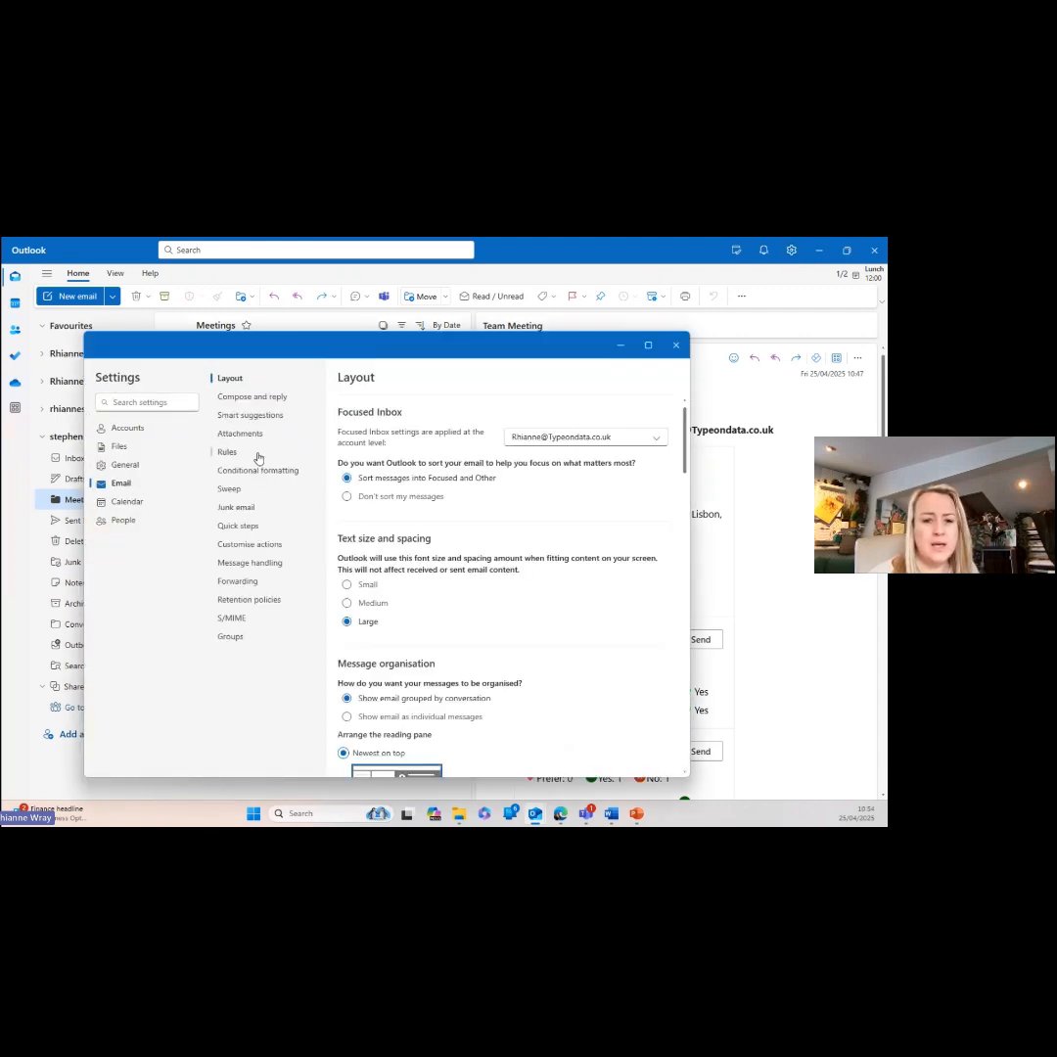
{"action": "left_click", "coordinate": [257, 455]}
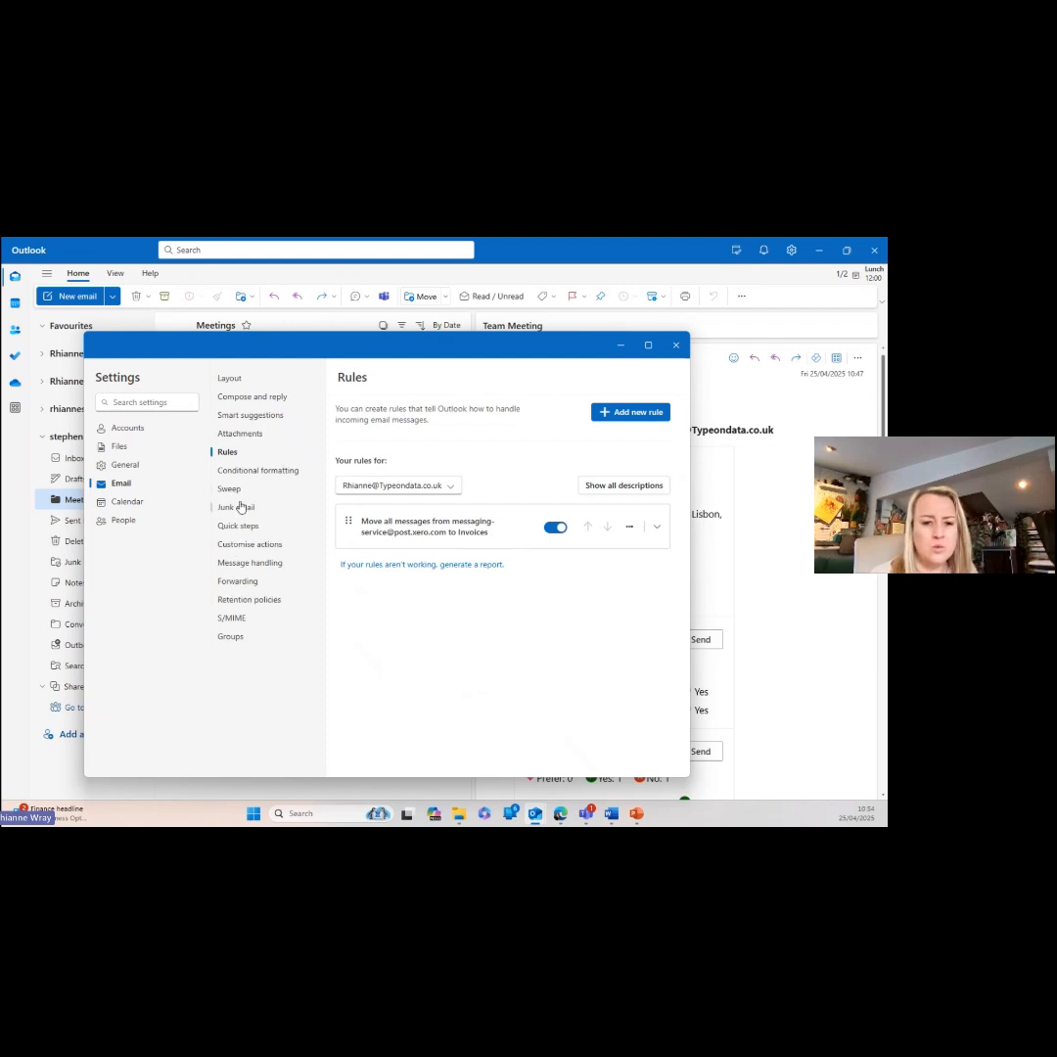
{"action": "left_click", "coordinate": [260, 397]}
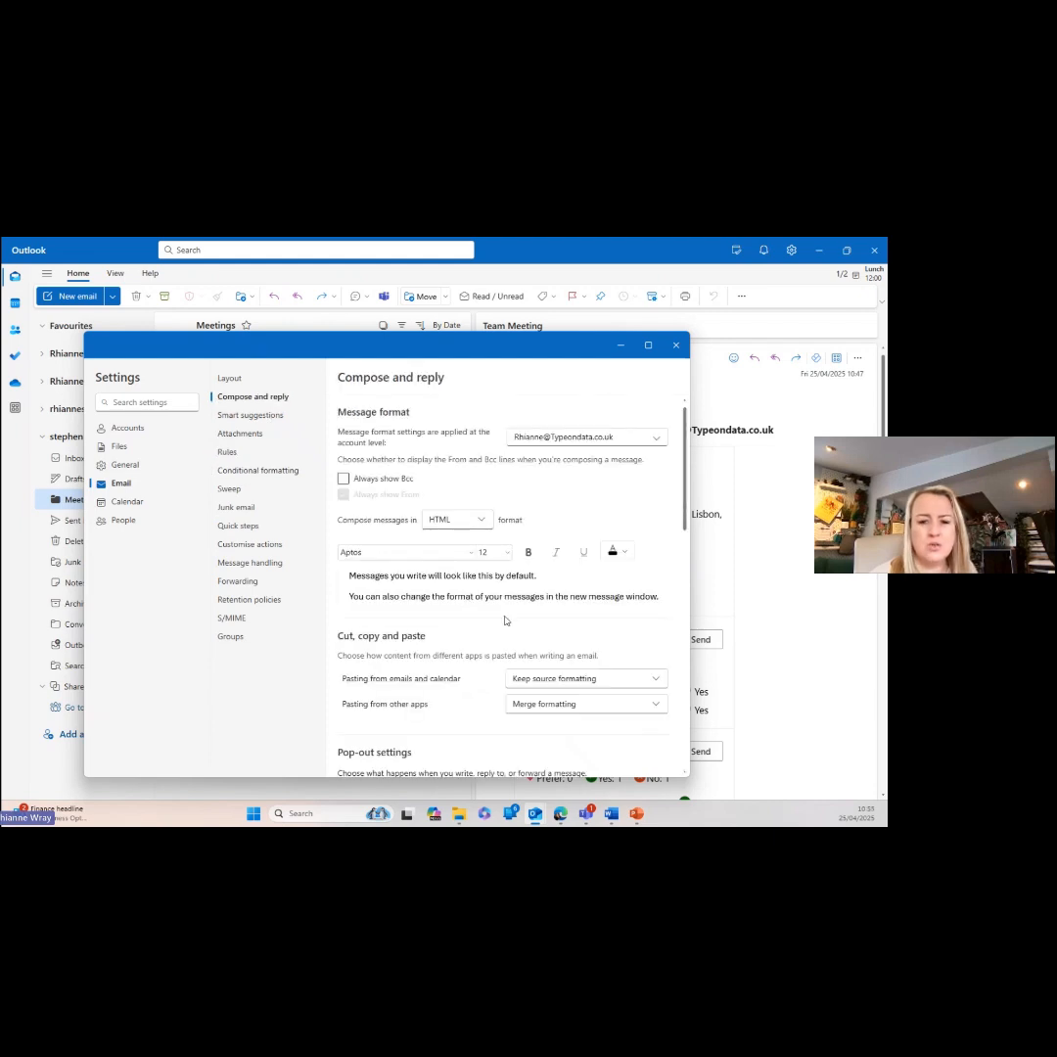
{"action": "scroll", "coordinate": [508, 623], "scroll_direction": "down", "scroll_amount": 1}
{"action": "scroll", "coordinate": [495, 613], "scroll_direction": "down", "scroll_amount": 4}
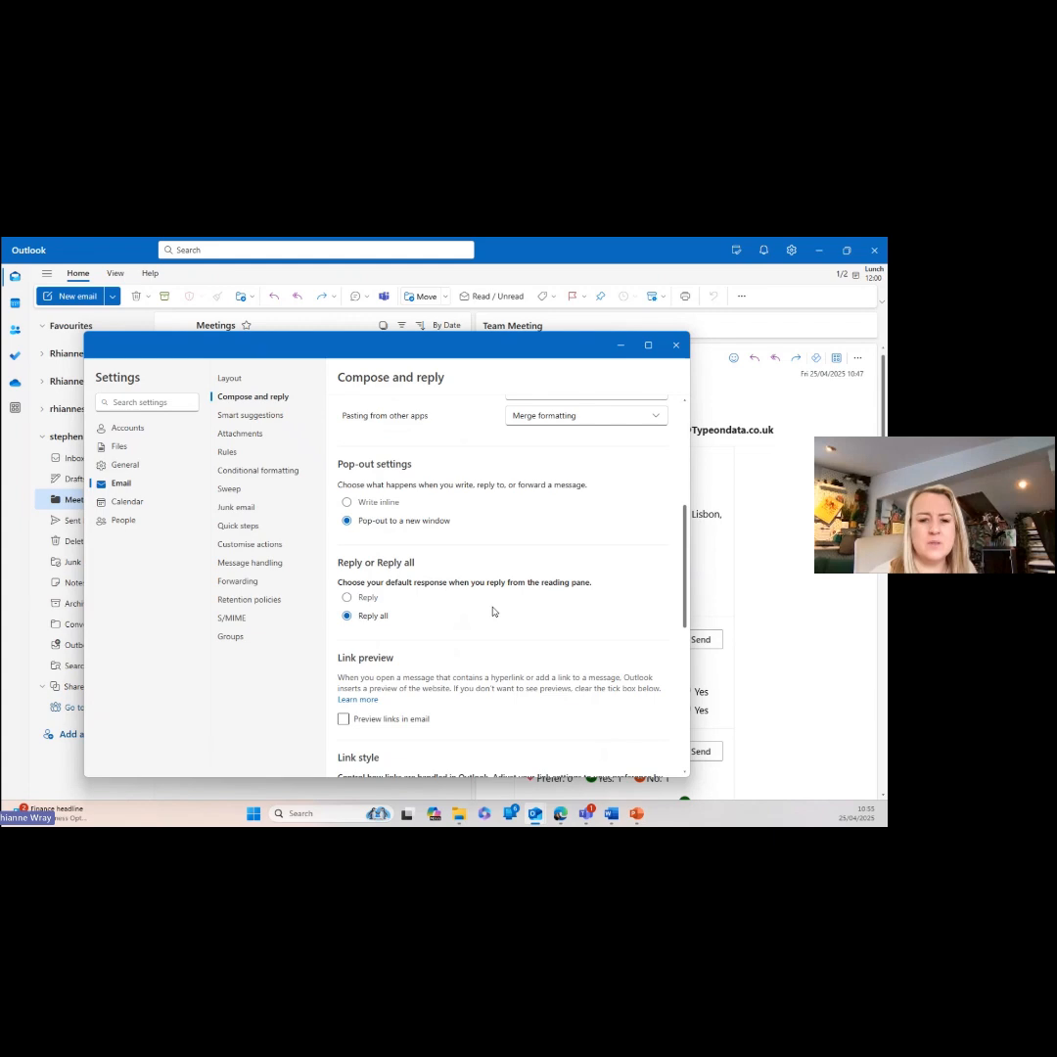
{"action": "scroll", "coordinate": [490, 609], "scroll_direction": "up", "scroll_amount": 2}
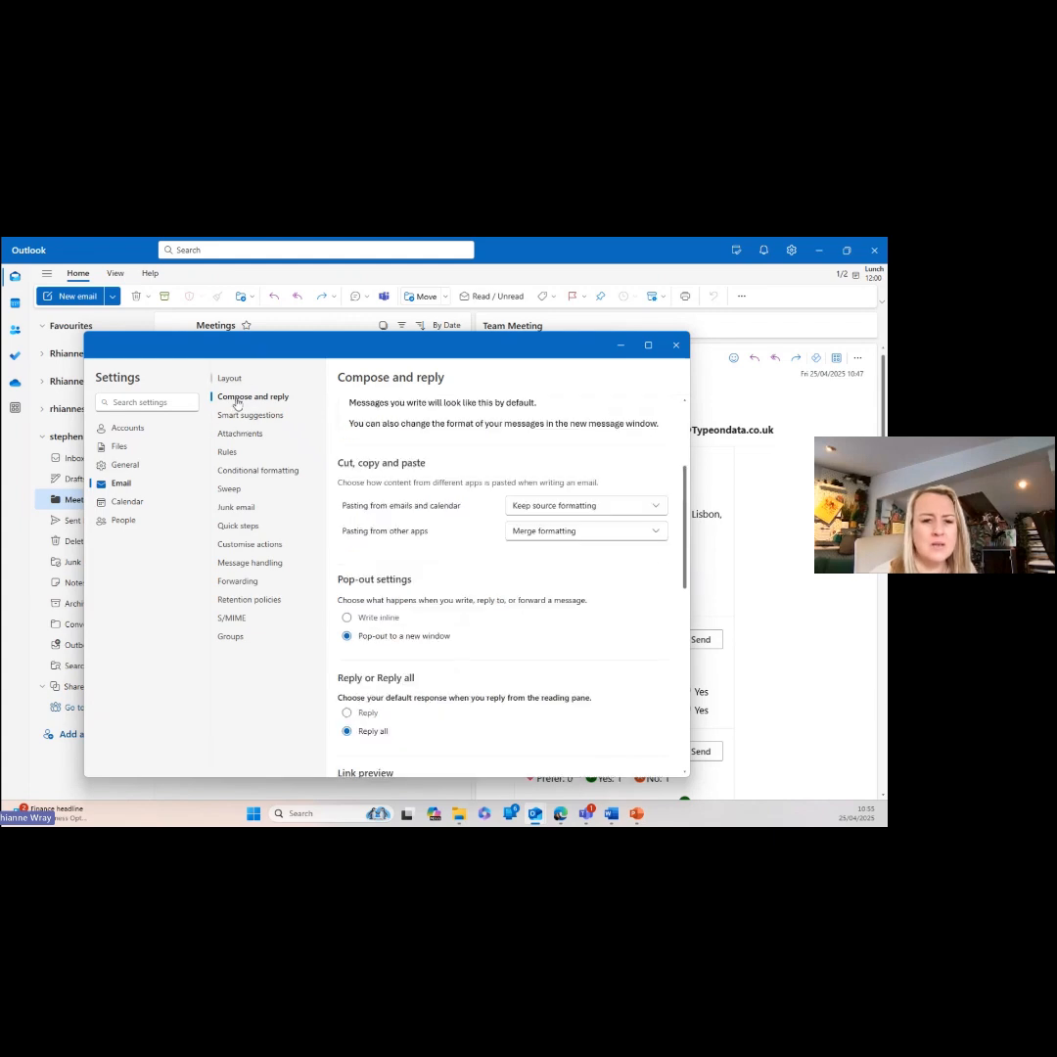
- Review the Smart suggestions, Conditional formatting and Sweep email settings, and close the settings
{"action": "left_click", "coordinate": [244, 418]}
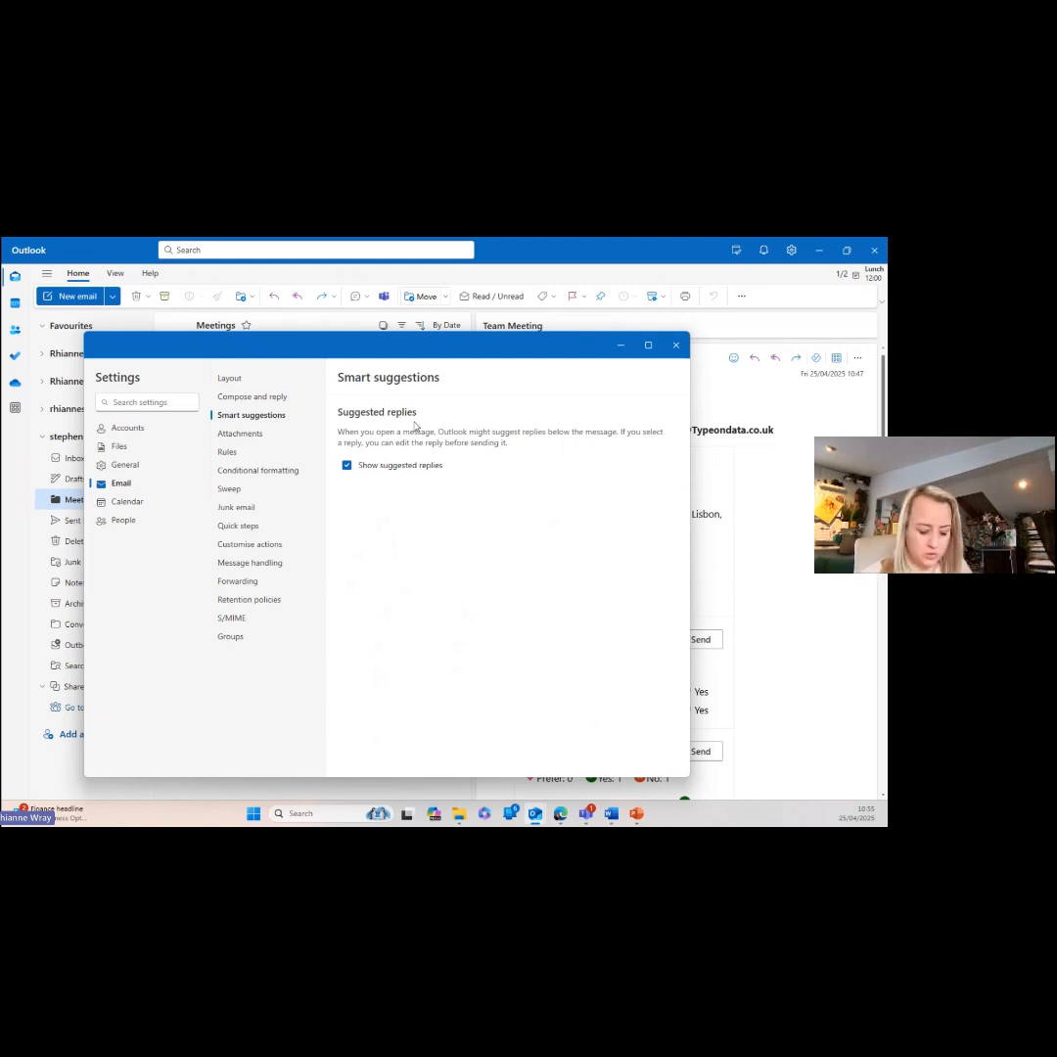
{"action": "left_click", "coordinate": [269, 471]}
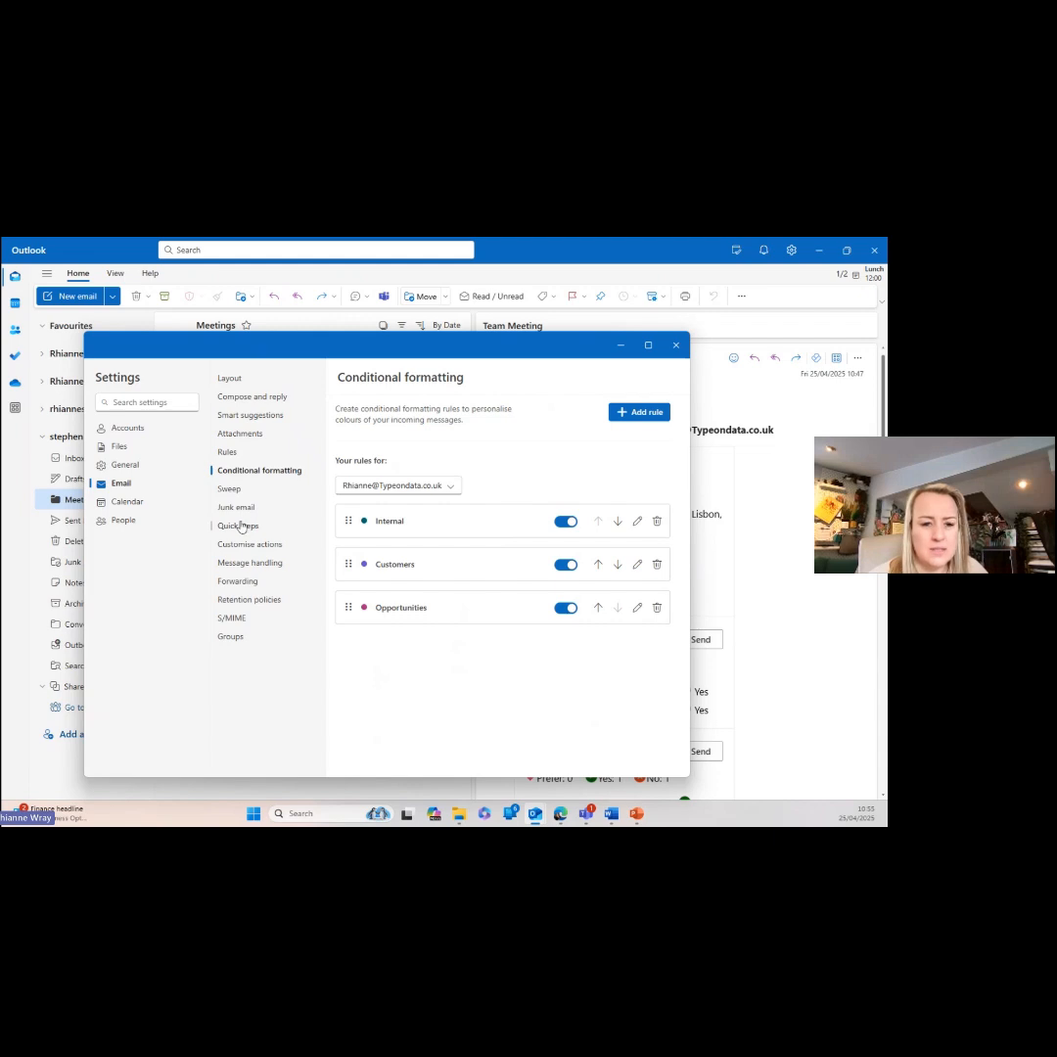
{"action": "left_click", "coordinate": [231, 488]}
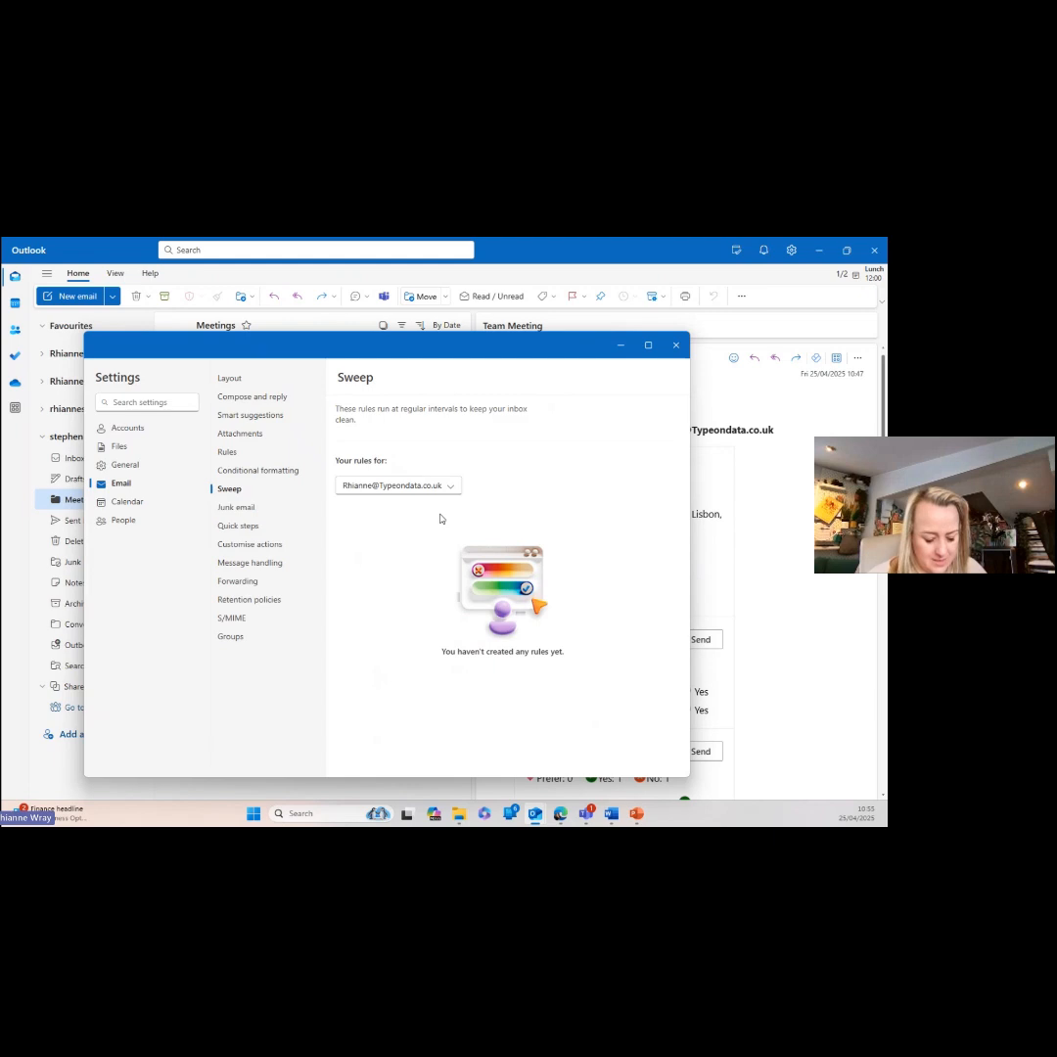
{"action": "left_click", "coordinate": [676, 345]}
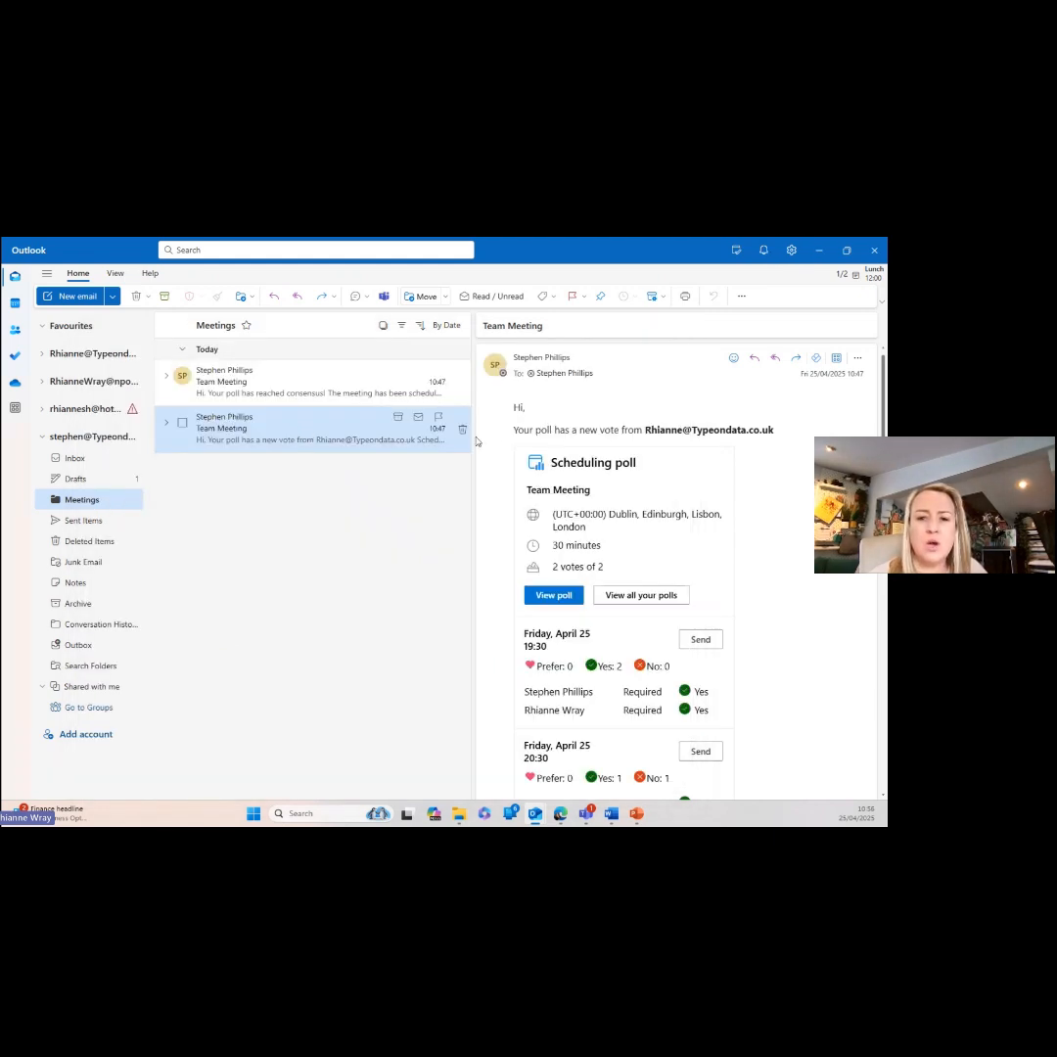
- Open the second Team Meeting email in its own window and display it in Immersive Reader
{"action": "double_click", "coordinate": [306, 436]}
{"action": "left_click", "coordinate": [629, 374]}
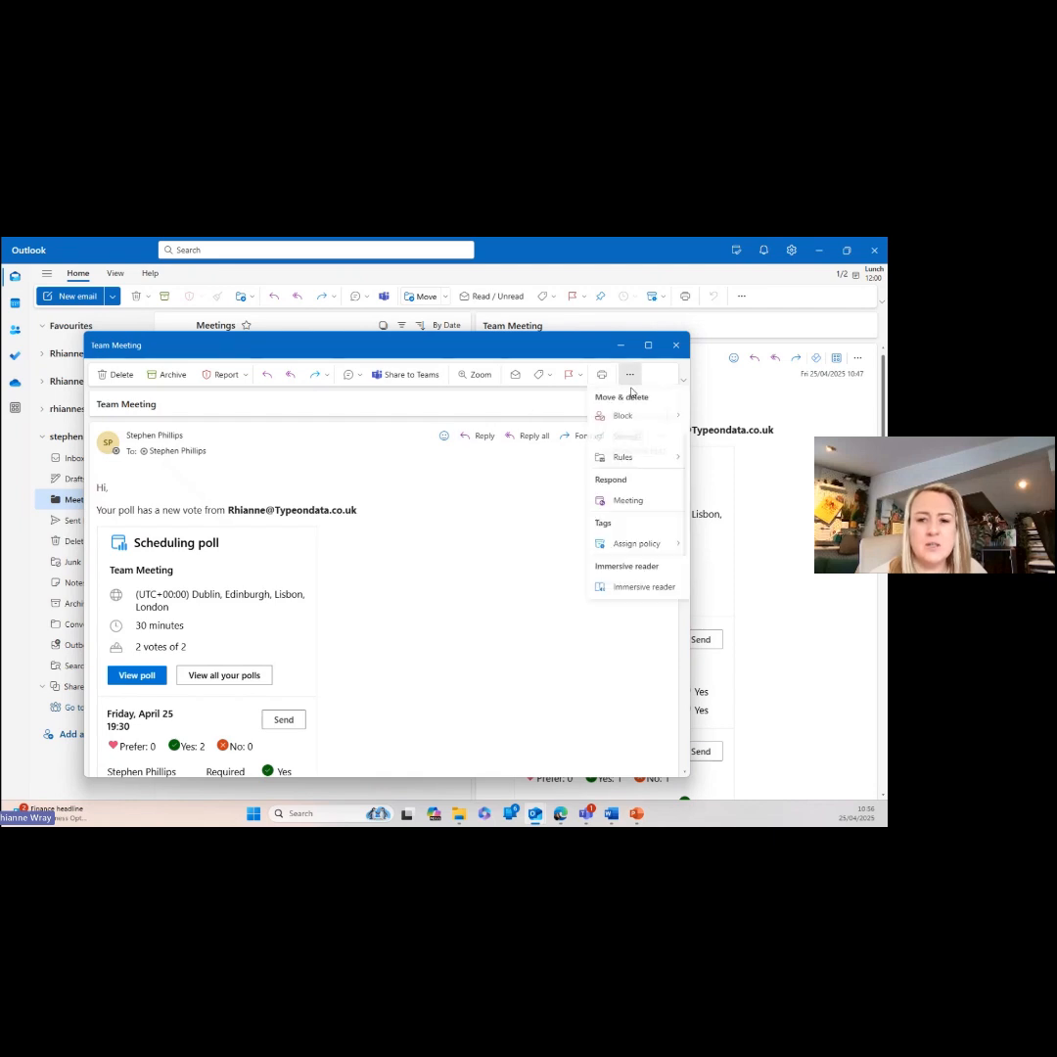
{"action": "left_click", "coordinate": [632, 588]}
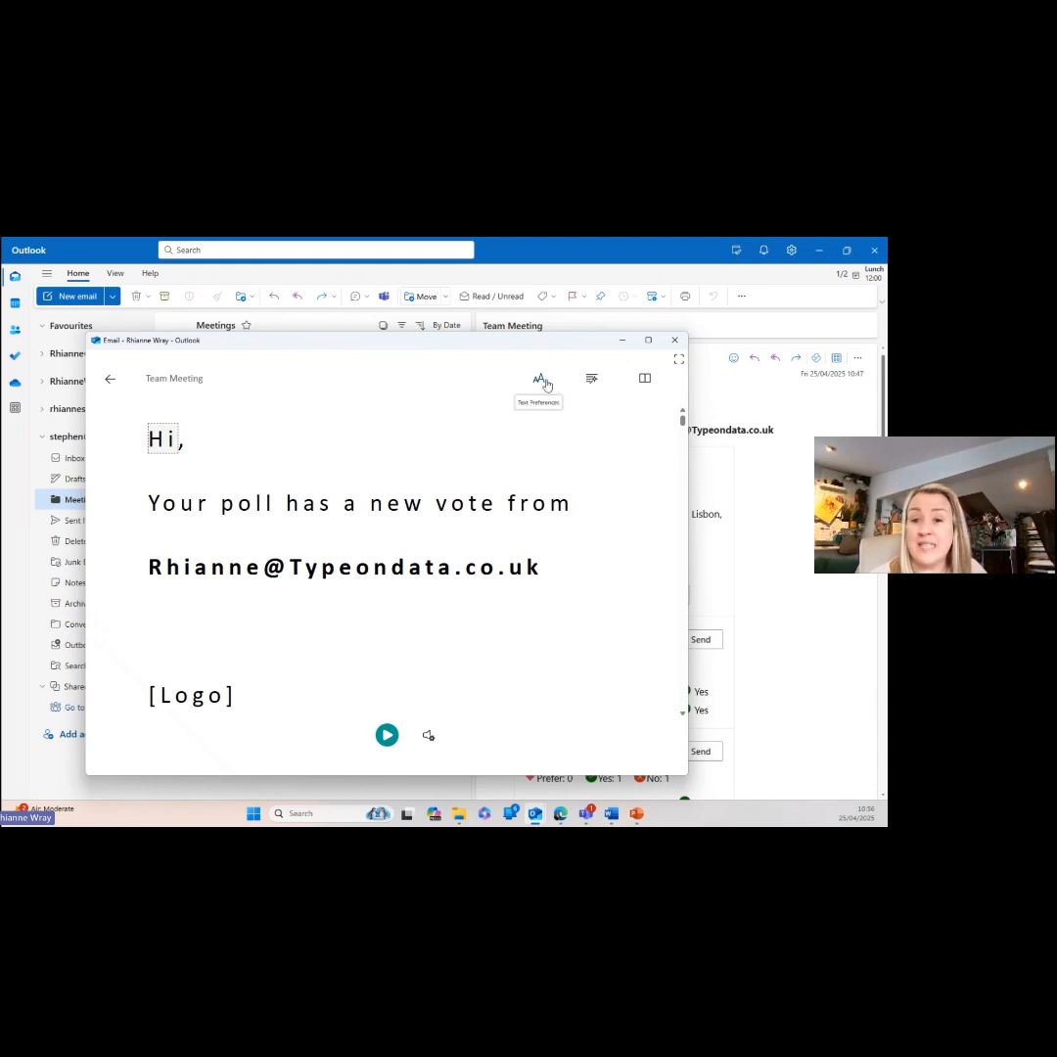
- Try the yellow reading theme, switch it to light blue and set the text size to 28
{"action": "left_click", "coordinate": [538, 377]}
{"action": "left_click", "coordinate": [633, 689]}
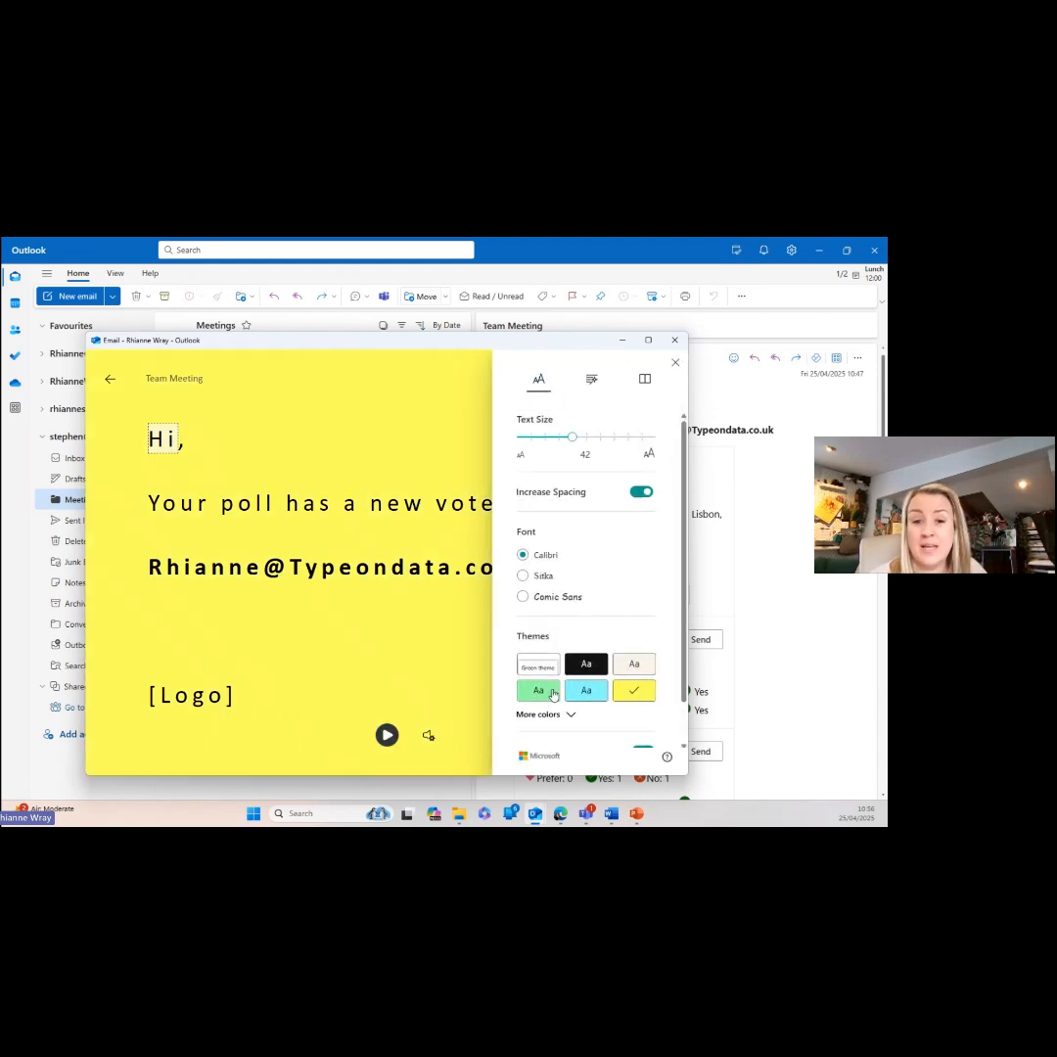
{"action": "left_click", "coordinate": [585, 690]}
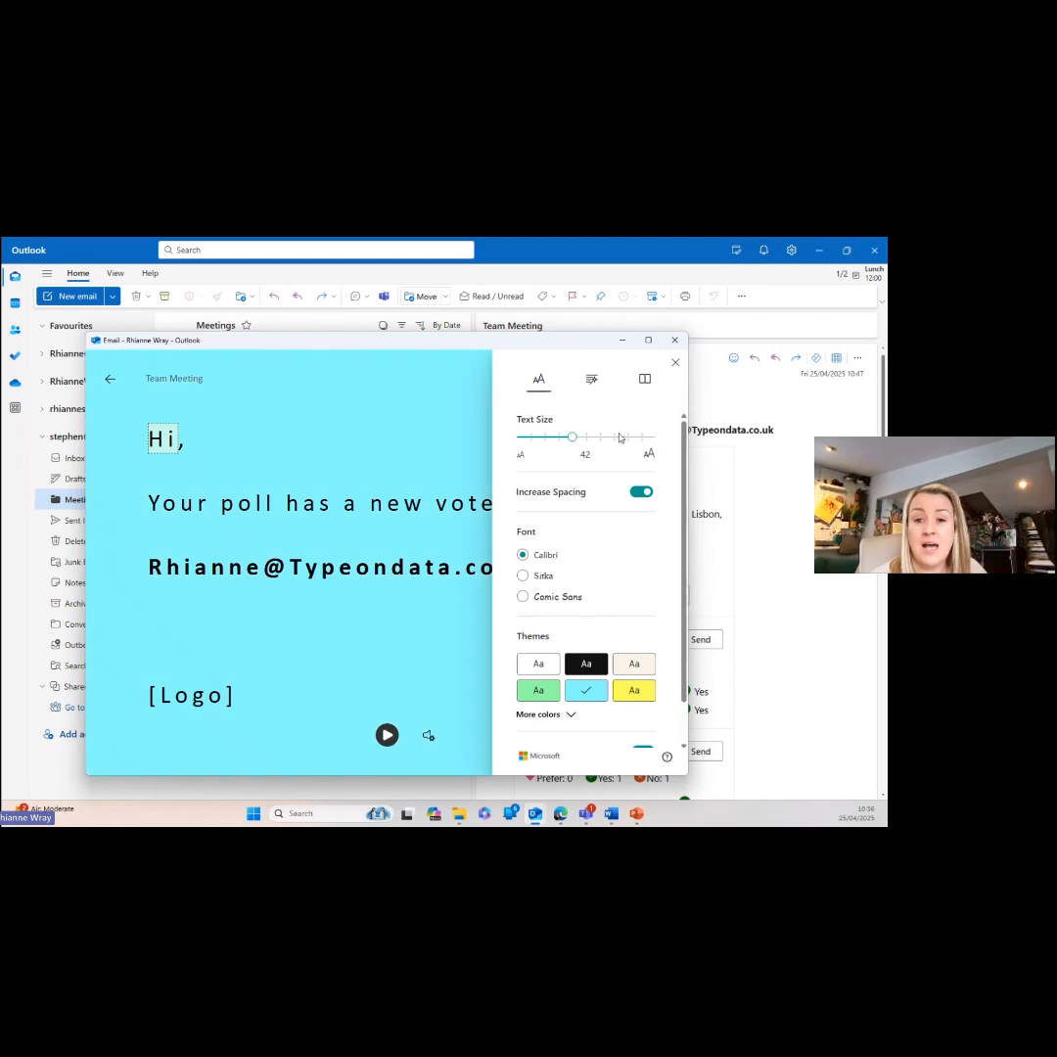
{"action": "left_click_drag", "start_coordinate": [571, 437], "coordinate": [544, 437]}
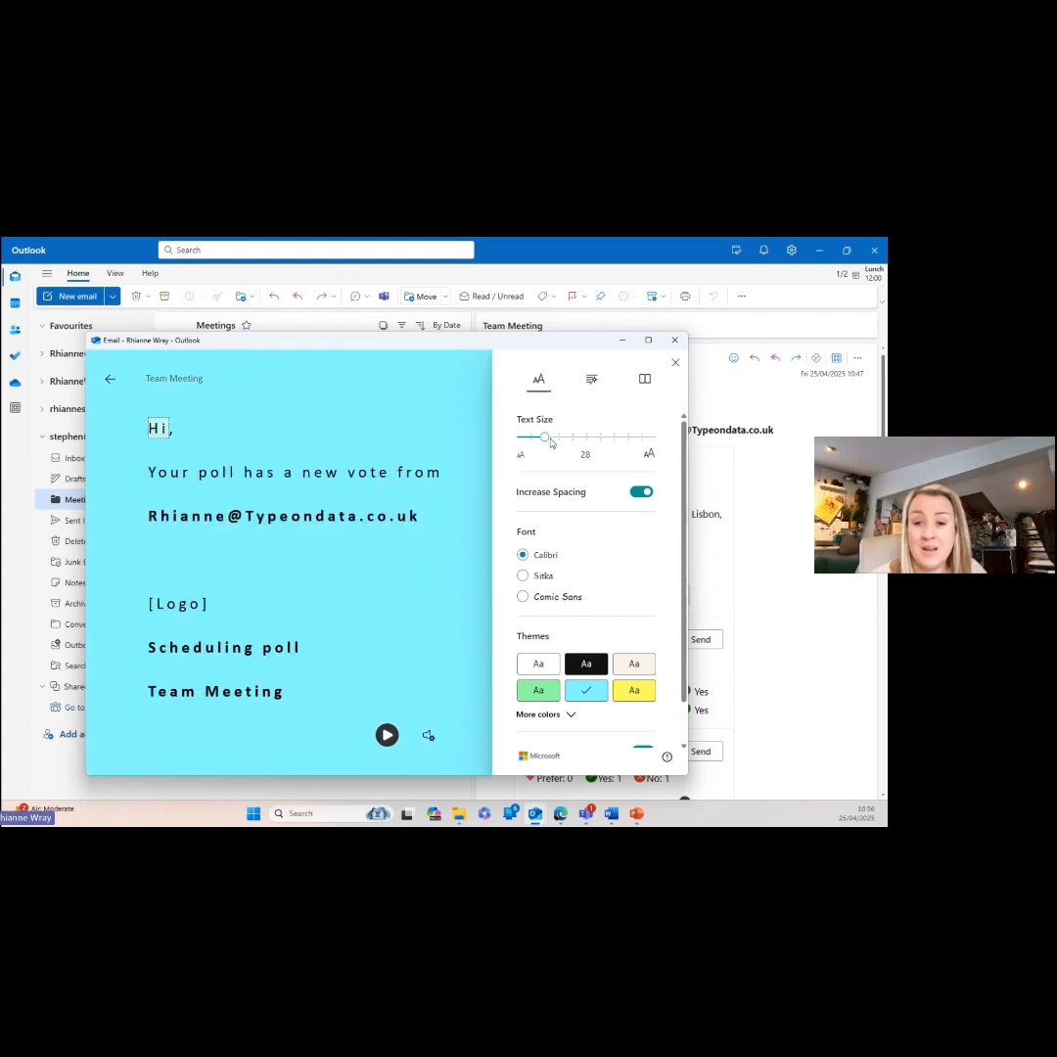
{"action": "scroll", "coordinate": [643, 569], "scroll_direction": "down", "scroll_amount": 1}
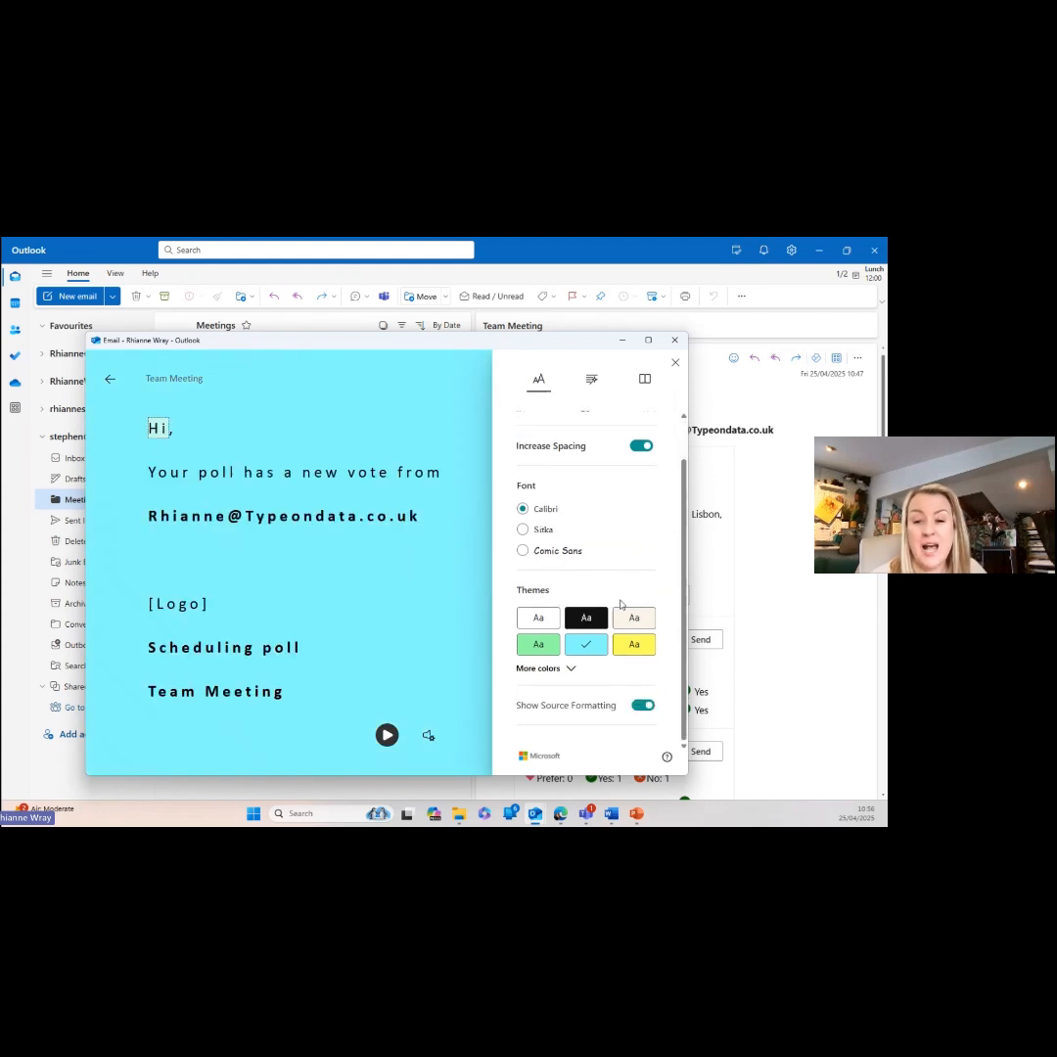
{"action": "scroll", "coordinate": [636, 548], "scroll_direction": "up", "scroll_amount": 1}
- Examine the Immersive Reader's grammar options, reading preferences such as Line Focus and Translate, and remaining text preferences
{"action": "left_click", "coordinate": [595, 381]}
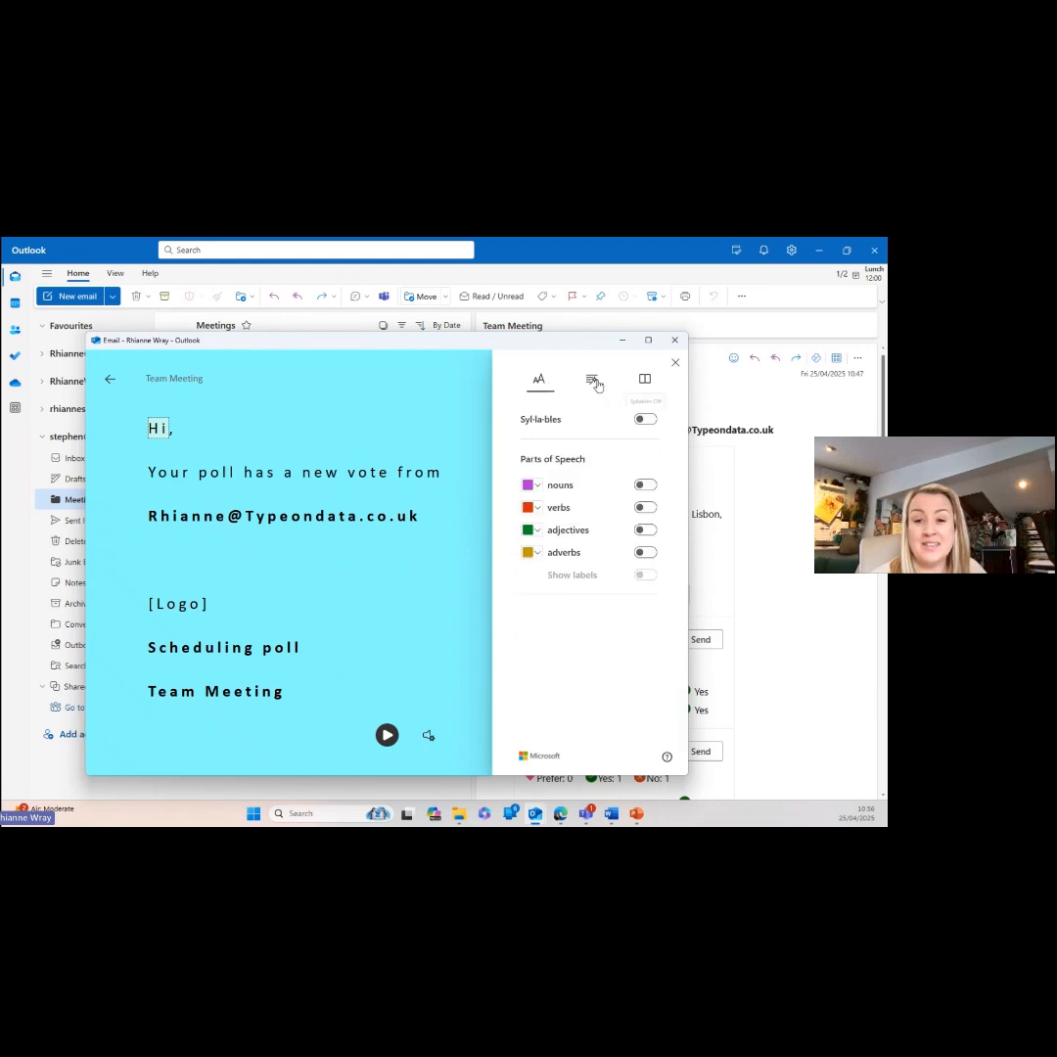
{"action": "left_click", "coordinate": [638, 387]}
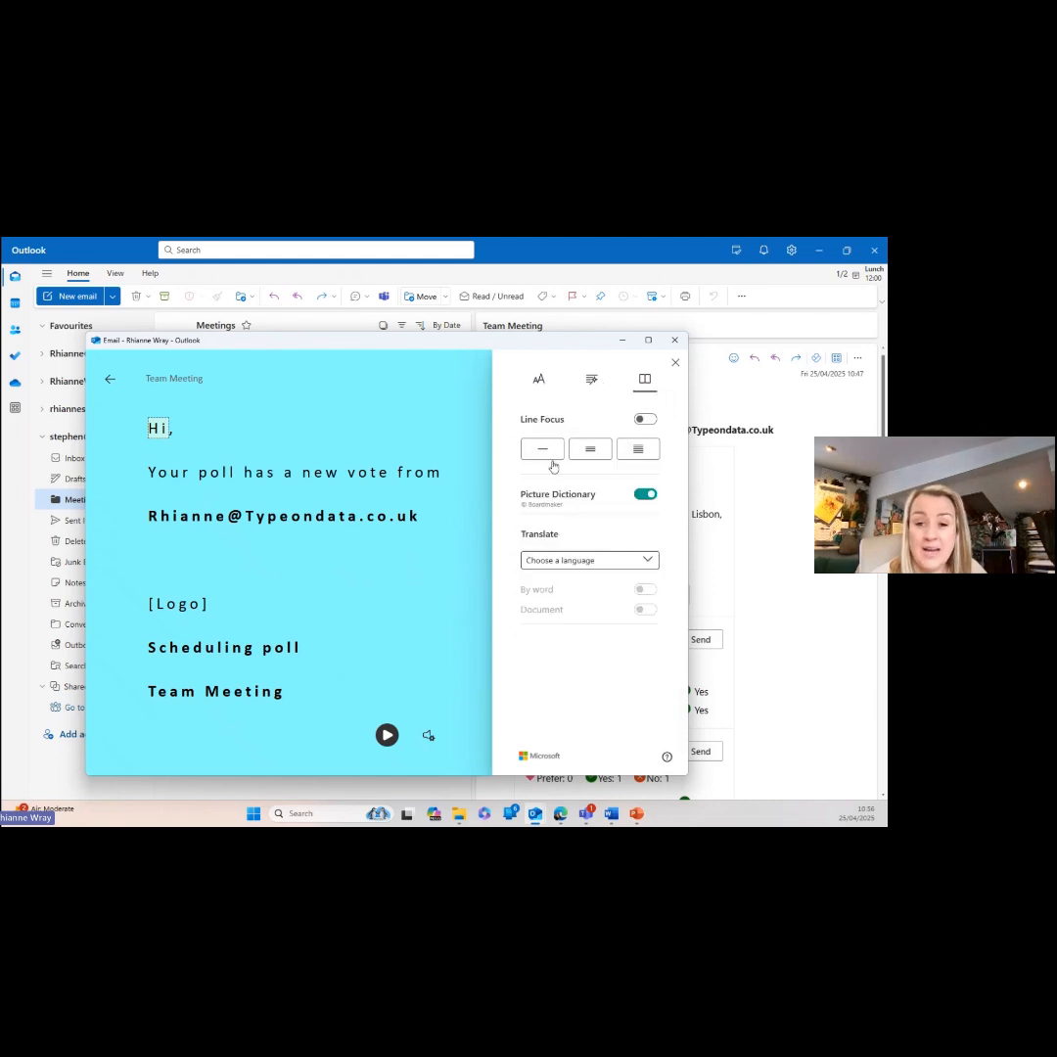
{"action": "left_click", "coordinate": [538, 379]}
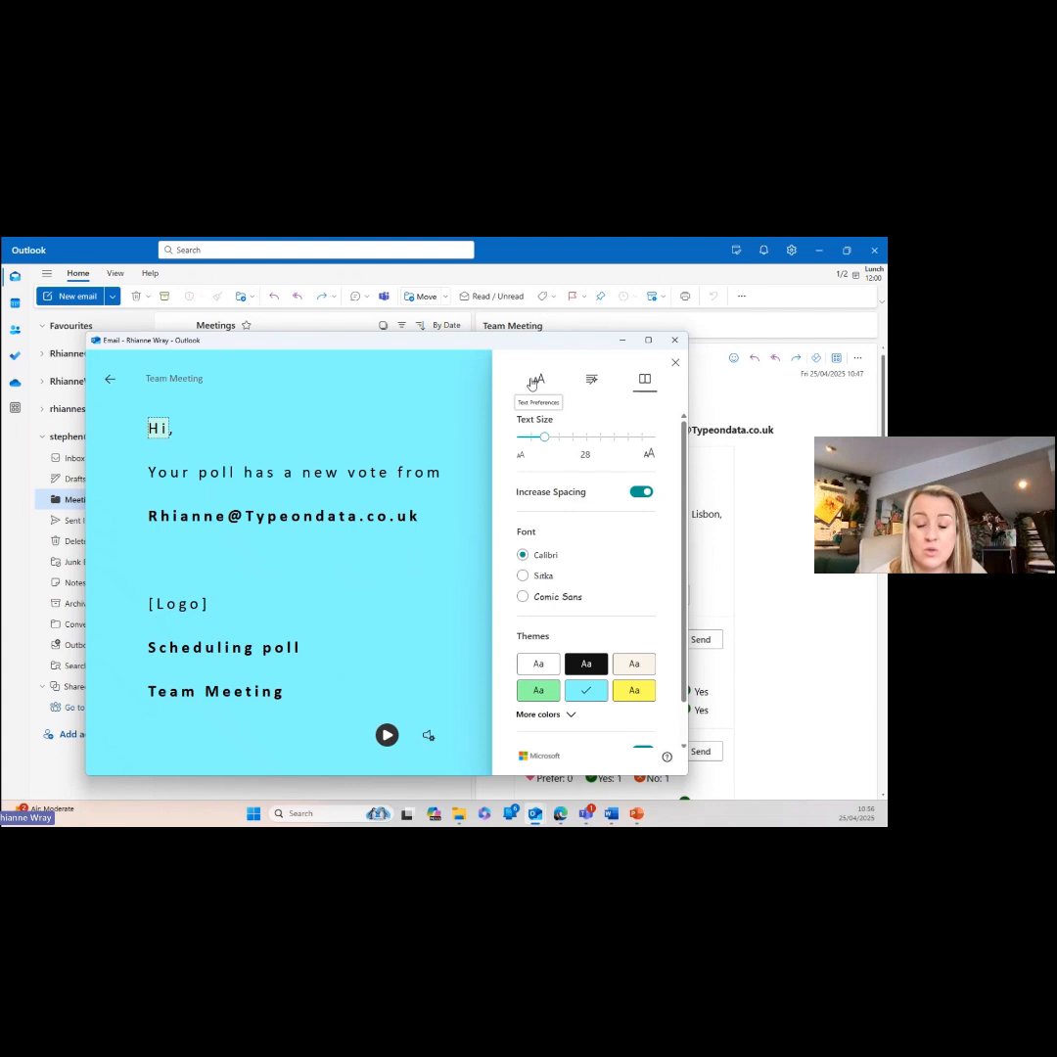
{"action": "scroll", "coordinate": [623, 606], "scroll_direction": "down", "scroll_amount": 1}
{"action": "scroll", "coordinate": [623, 607], "scroll_direction": "down", "scroll_amount": 1}
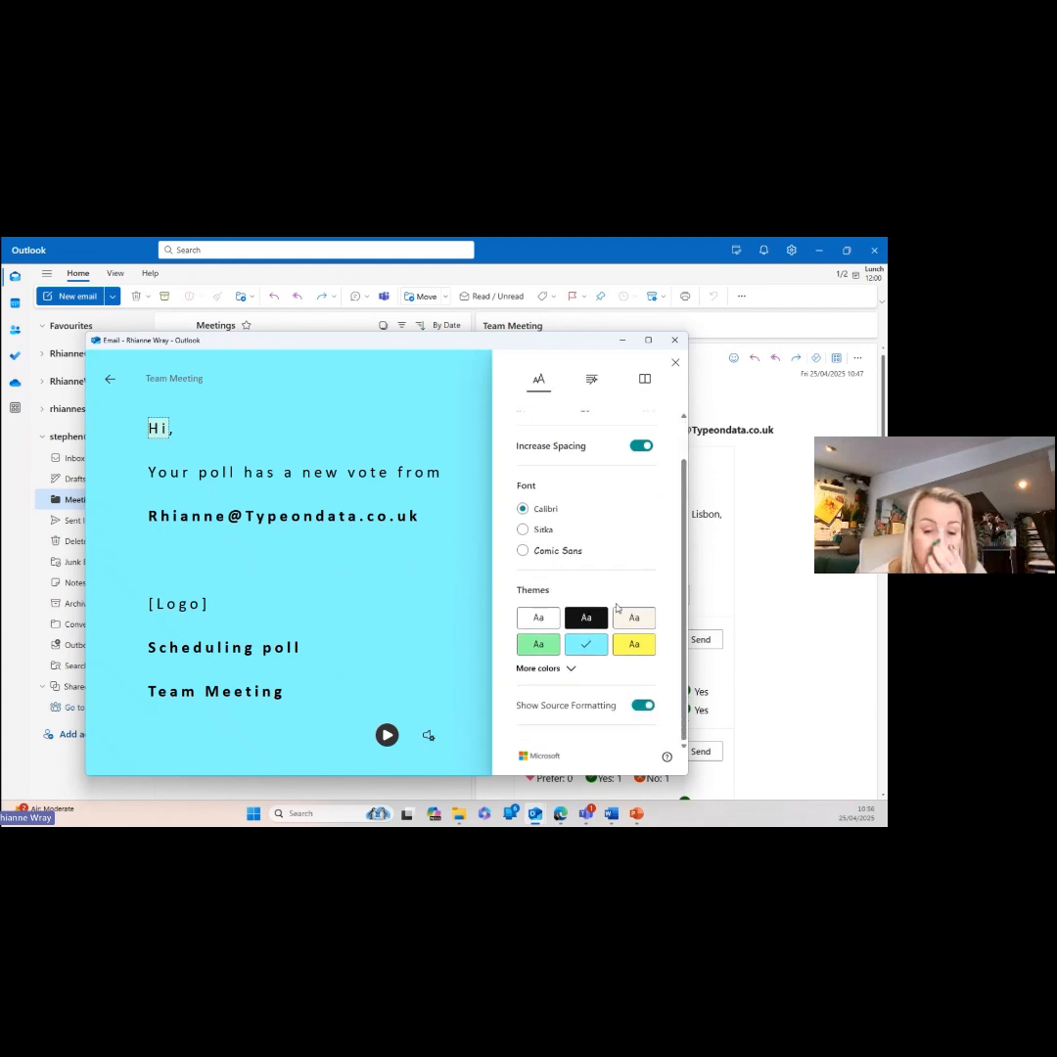
{"action": "scroll", "coordinate": [616, 608], "scroll_direction": "up", "scroll_amount": 2}
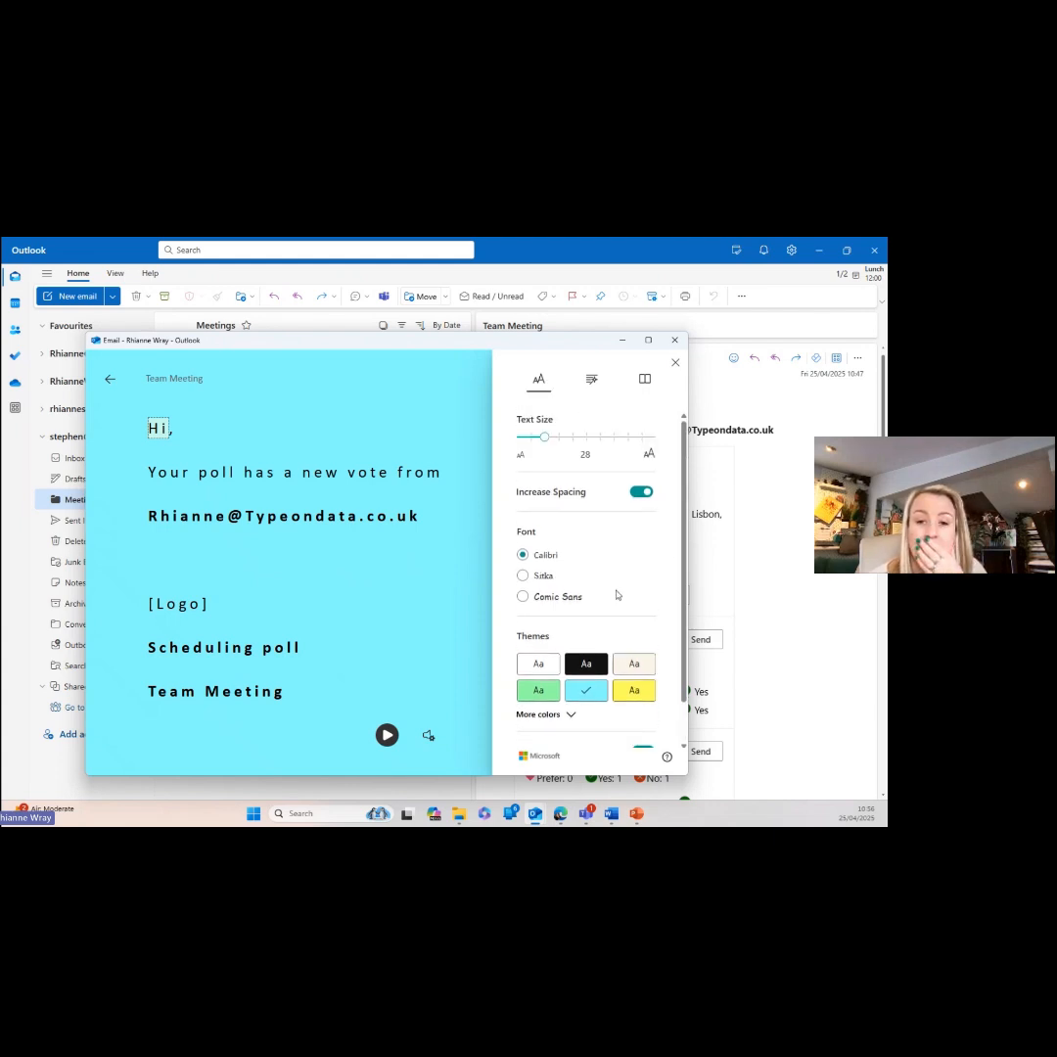
- Turn on colour highlighting for nouns, verbs, adjectives and adverbs in the Immersive Reader, and close the reader window
{"action": "left_click", "coordinate": [591, 381]}
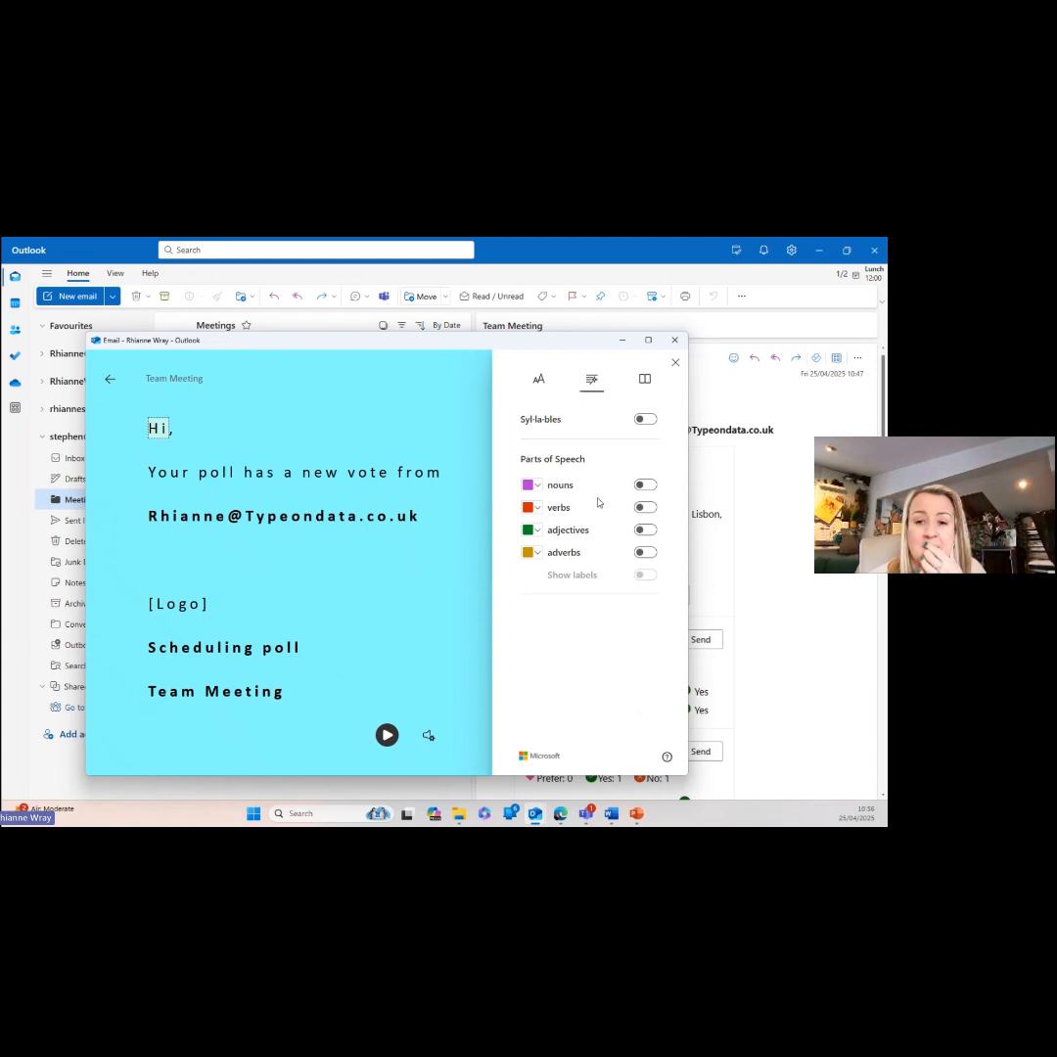
{"action": "left_click", "coordinate": [645, 484]}
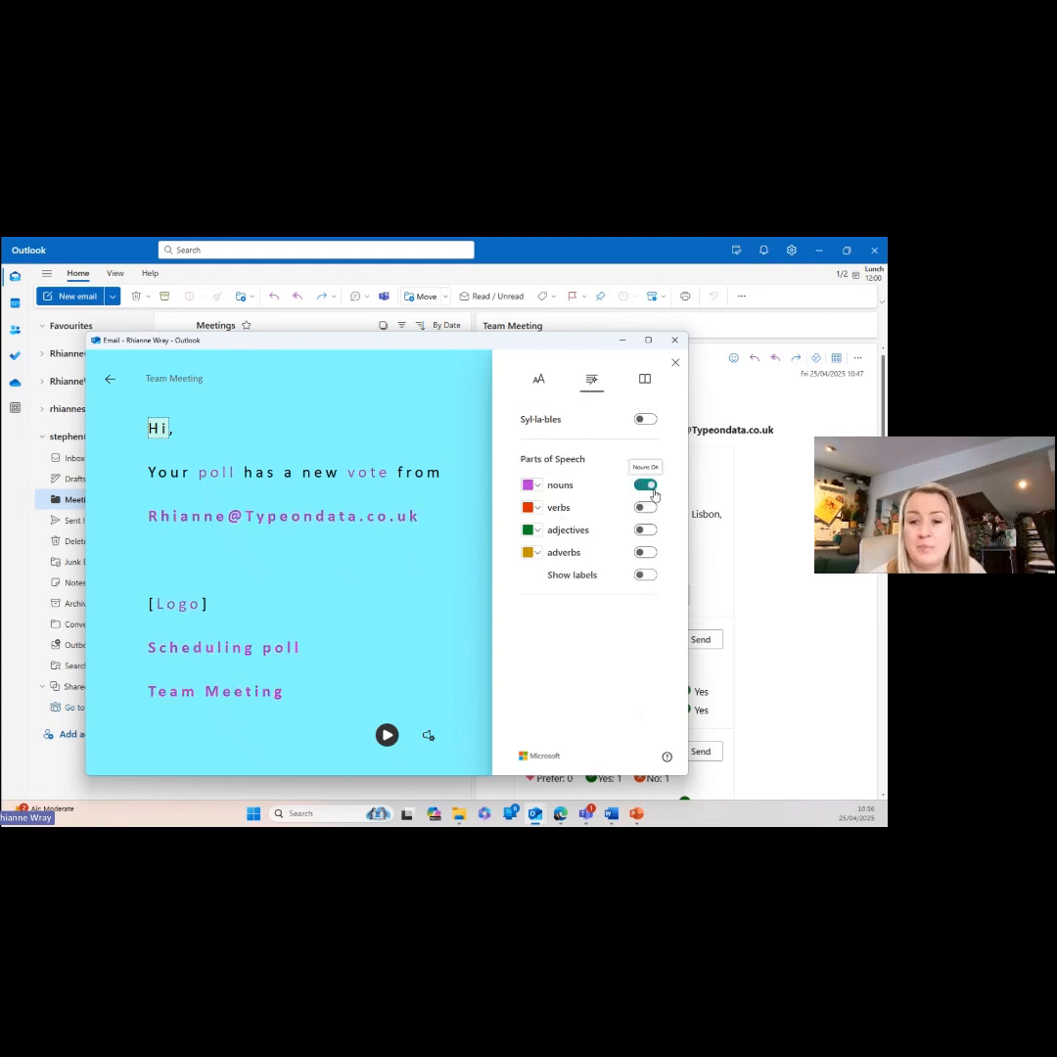
{"action": "left_click", "coordinate": [645, 507]}
{"action": "left_click", "coordinate": [645, 529]}
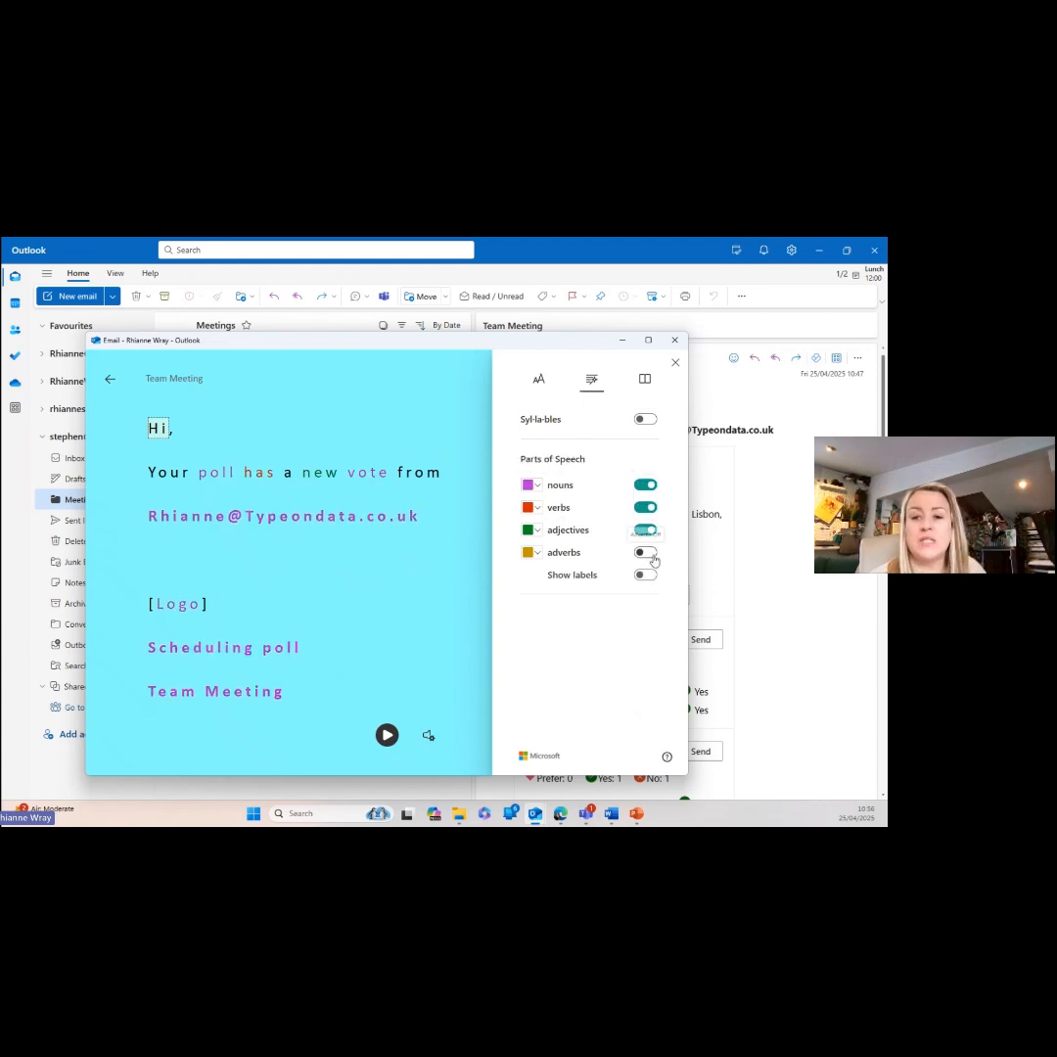
{"action": "left_click", "coordinate": [648, 554]}
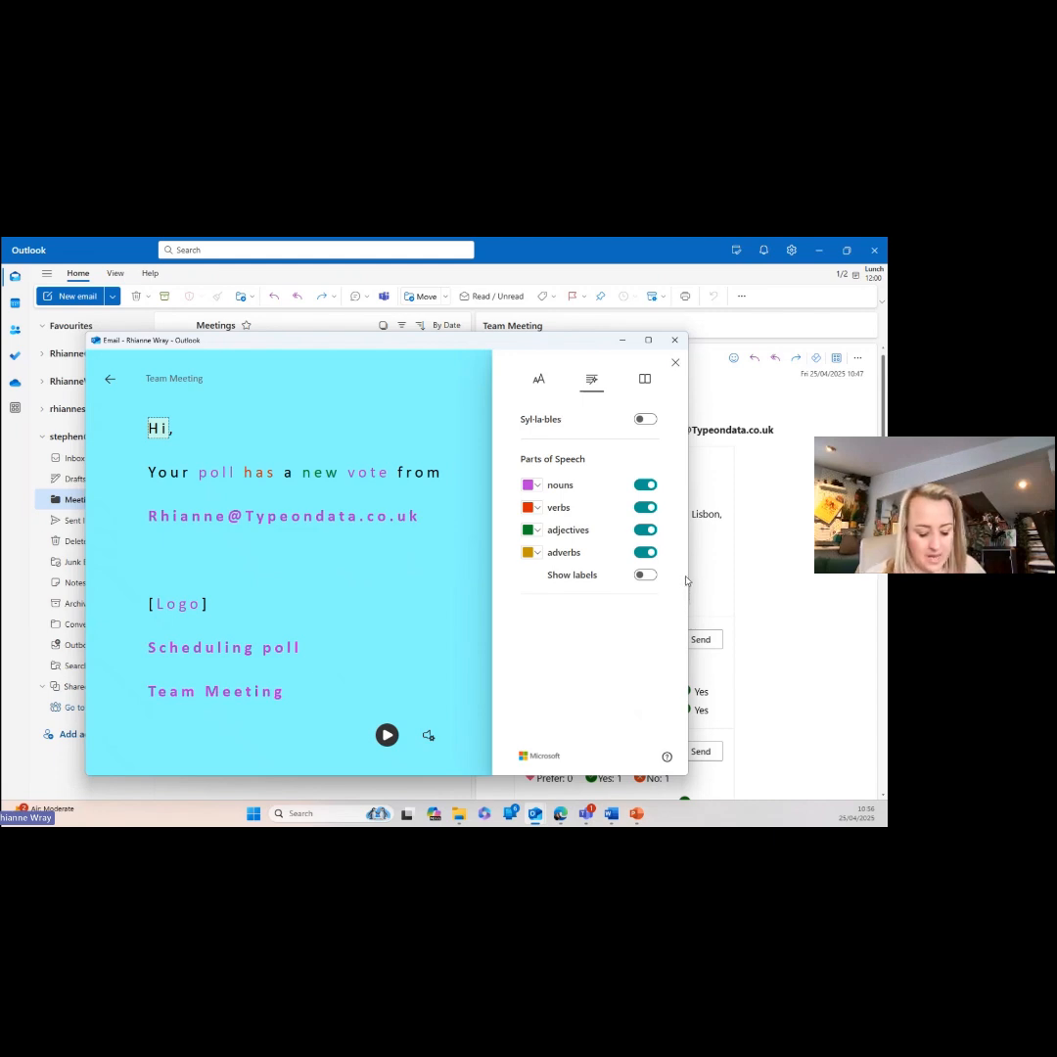
{"action": "left_click", "coordinate": [674, 340]}
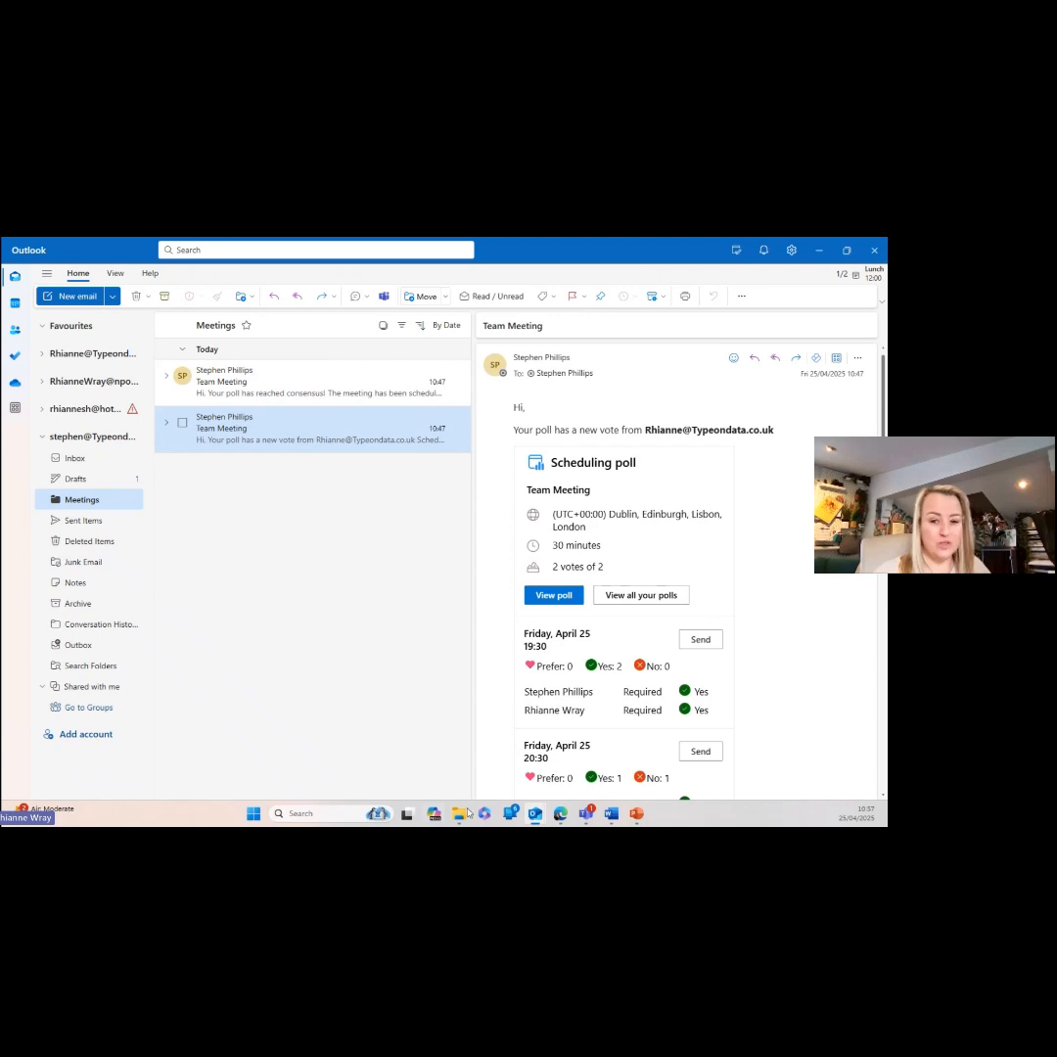
- Bring up the previews of the open Microsoft Teams windows
{"action": "mouse_move", "coordinate": [584, 819]}
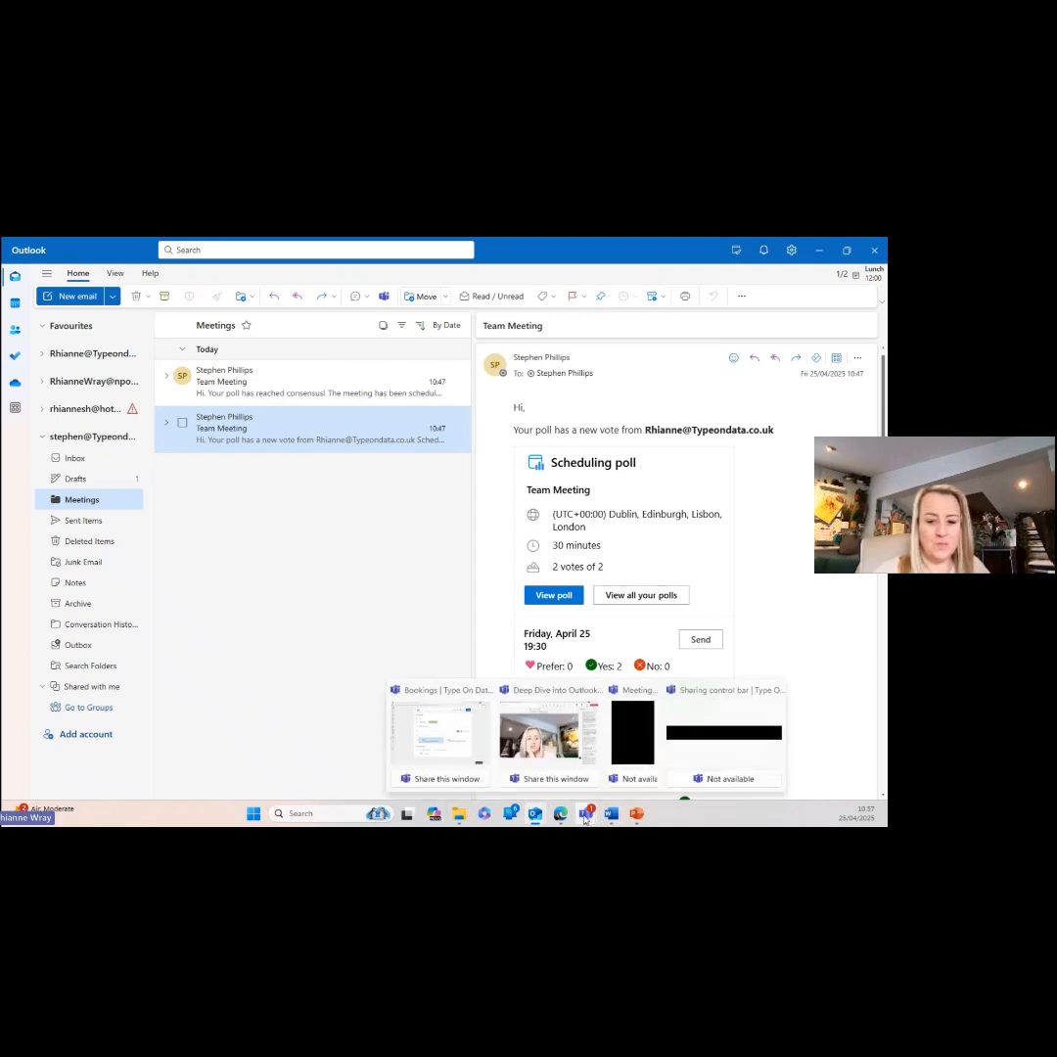